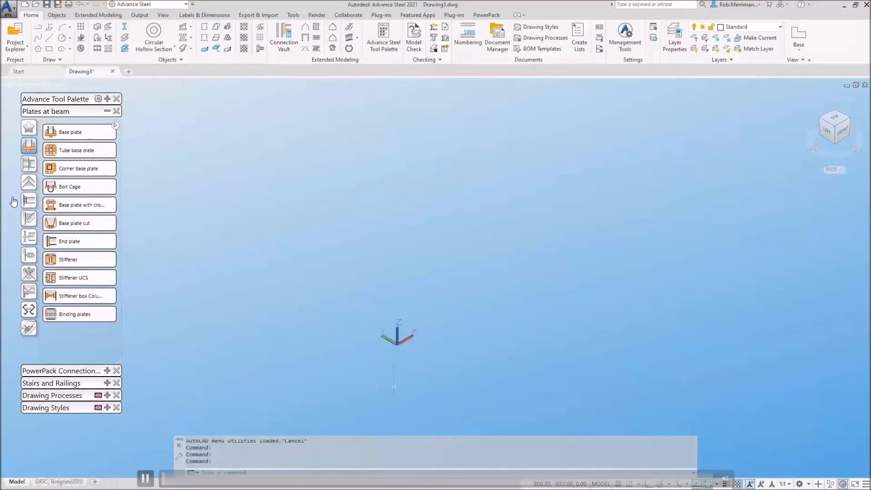
Step: Create a vertical circular hollow section column from 0,0,0, extending 1500 mm upward along Z with Ortho on
{"action": "left_click", "coordinate": [107, 112]}
{"action": "left_click", "coordinate": [107, 99]}
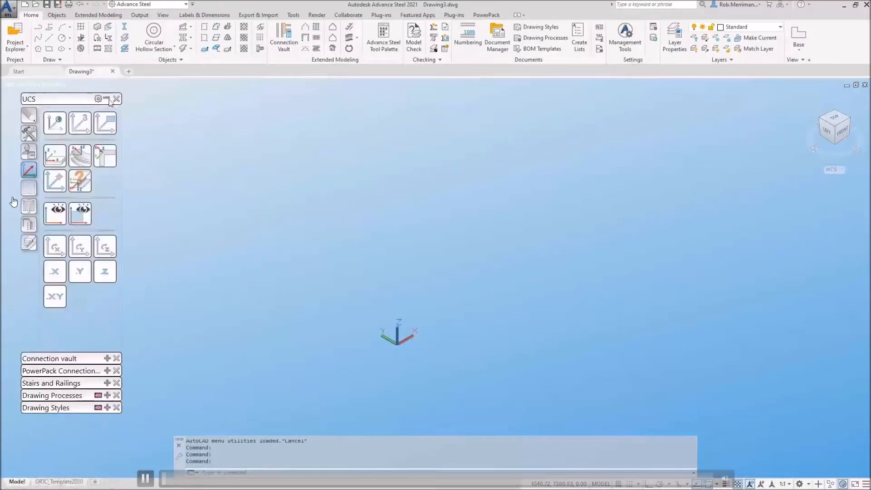
{"action": "left_click", "coordinate": [30, 134]}
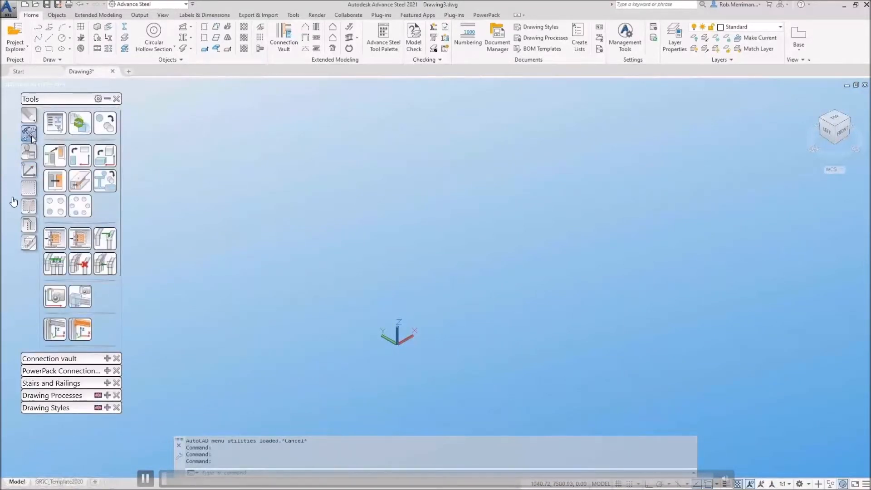
{"action": "left_click", "coordinate": [153, 32]}
{"action": "type", "text": "0,0,0"}
{"action": "key", "text": "Return"}
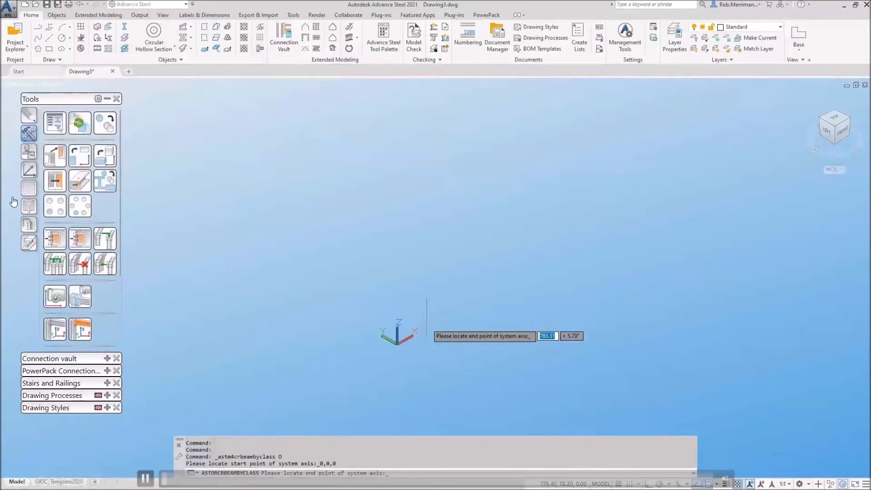
{"action": "left_click", "coordinate": [649, 483]}
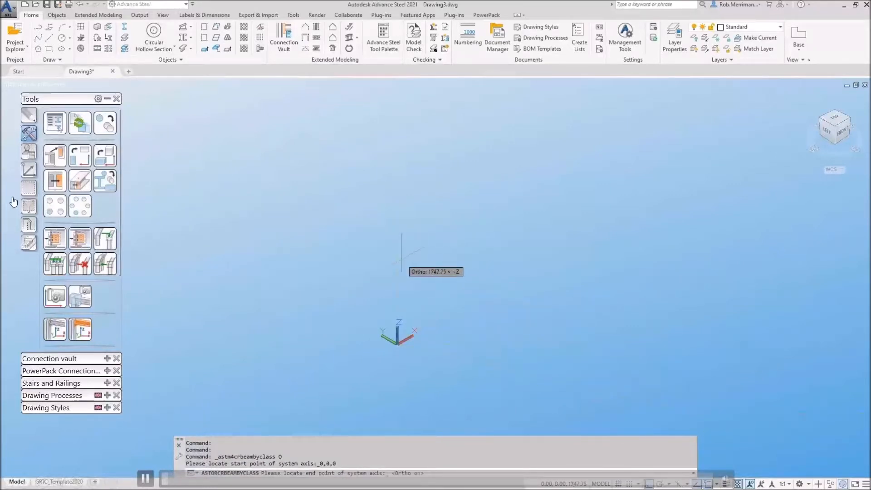
{"action": "type", "text": "1500"}
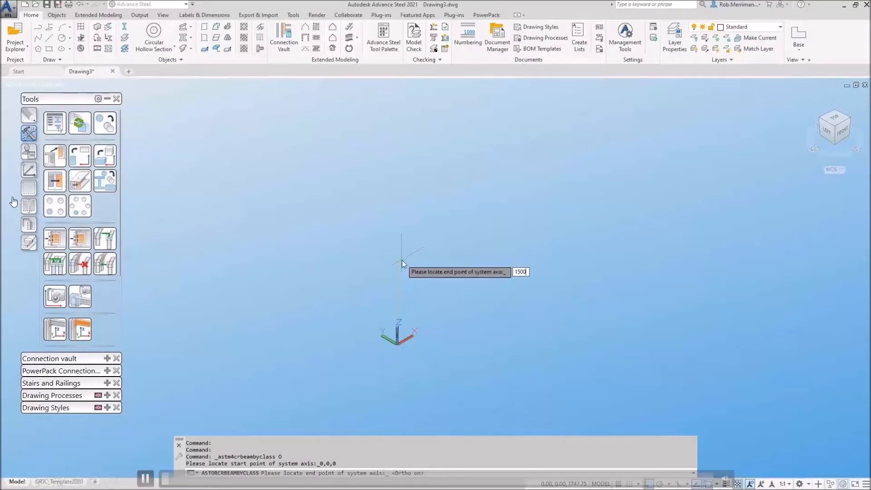
{"action": "key", "text": "Return"}
{"action": "key", "text": "Return"}
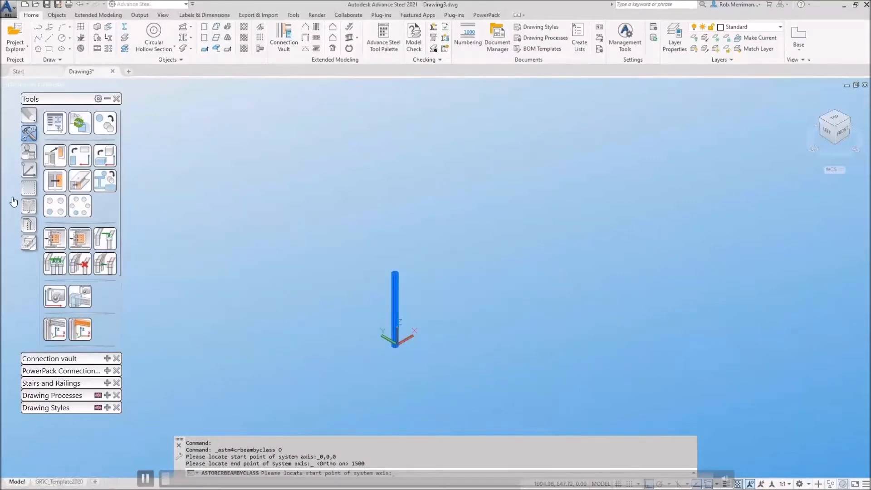
Step: Centre the column on its system axis and set its section to CHS101.6x4
{"action": "left_click", "coordinate": [567, 219]}
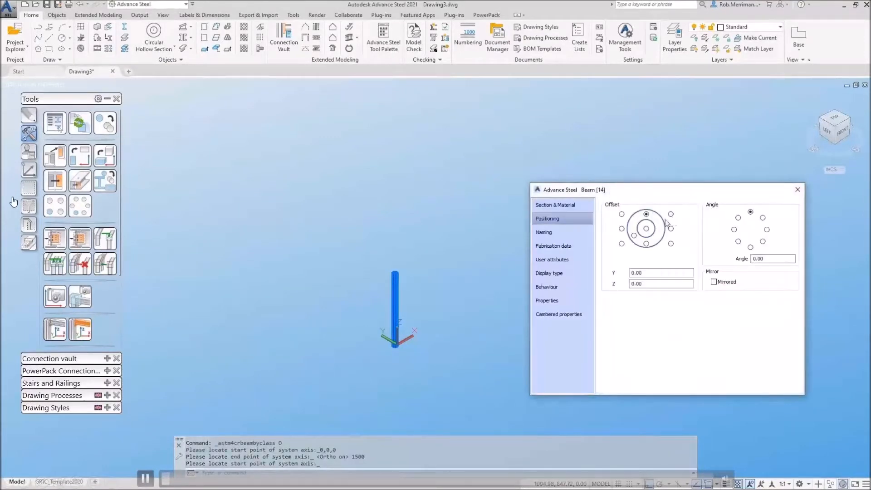
{"action": "left_click", "coordinate": [581, 205]}
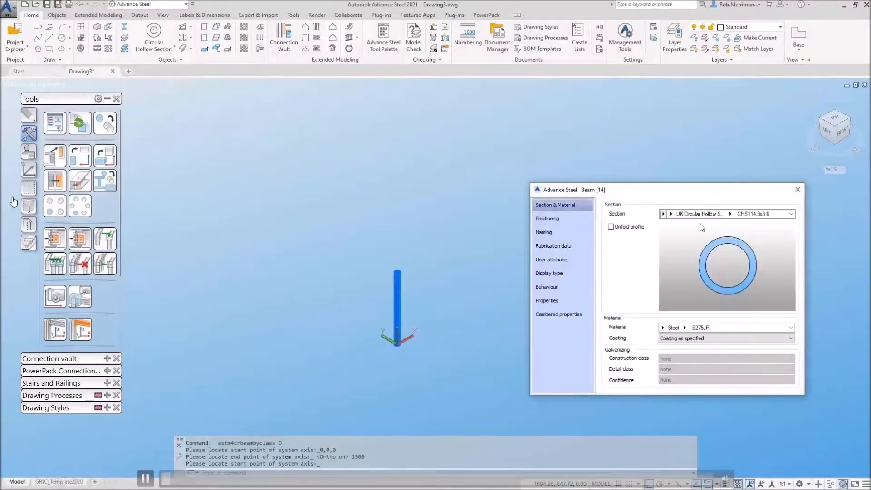
{"action": "left_click", "coordinate": [729, 214]}
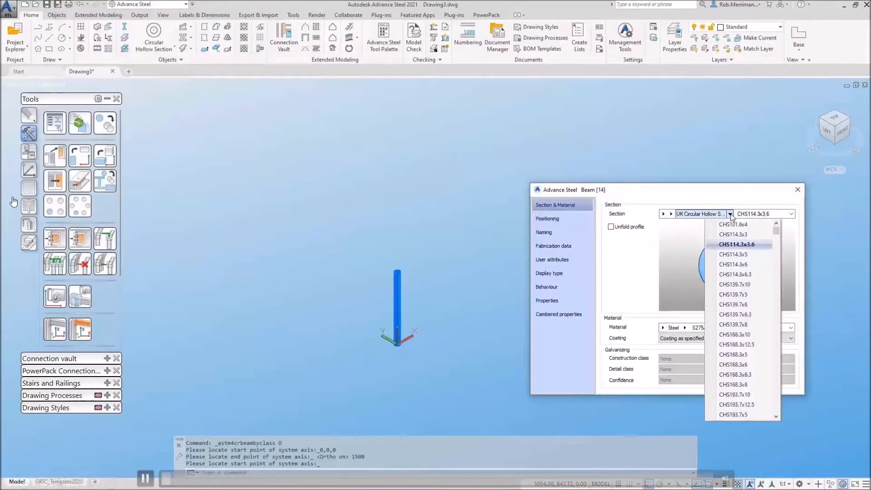
{"action": "left_click", "coordinate": [738, 224]}
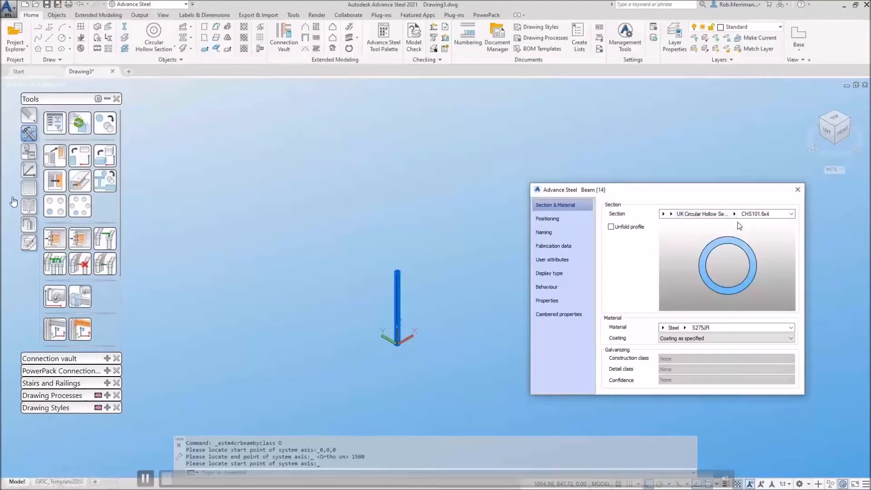
{"action": "left_click", "coordinate": [797, 189]}
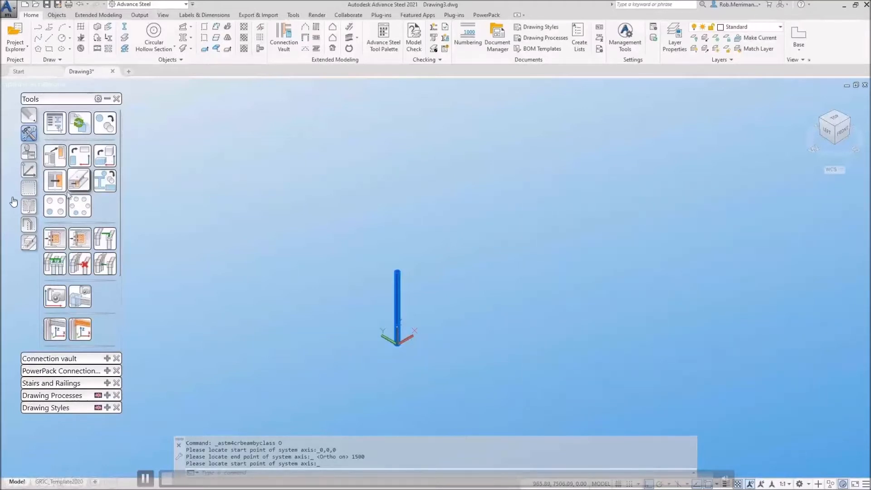
Step: Add a tube base plate to the bottom of the column without an additional concrete object
{"action": "left_click", "coordinate": [107, 99]}
{"action": "left_click", "coordinate": [107, 111]}
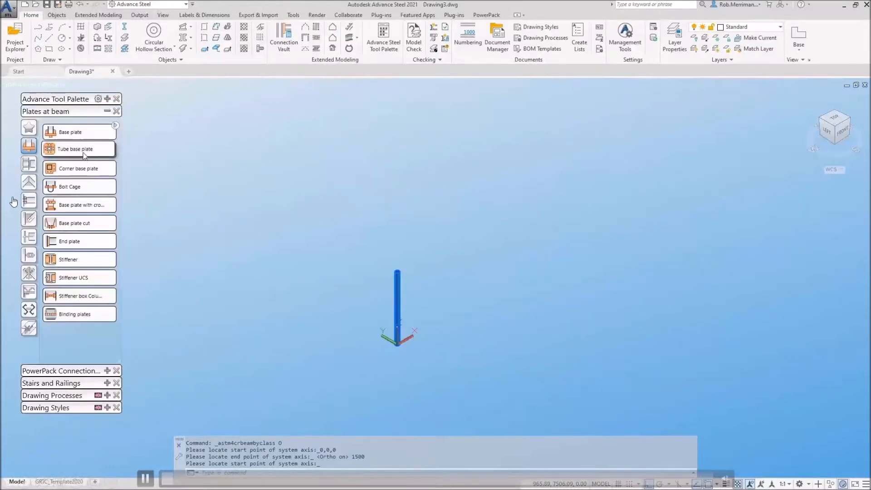
{"action": "left_click", "coordinate": [77, 150]}
{"action": "left_click", "coordinate": [398, 317]}
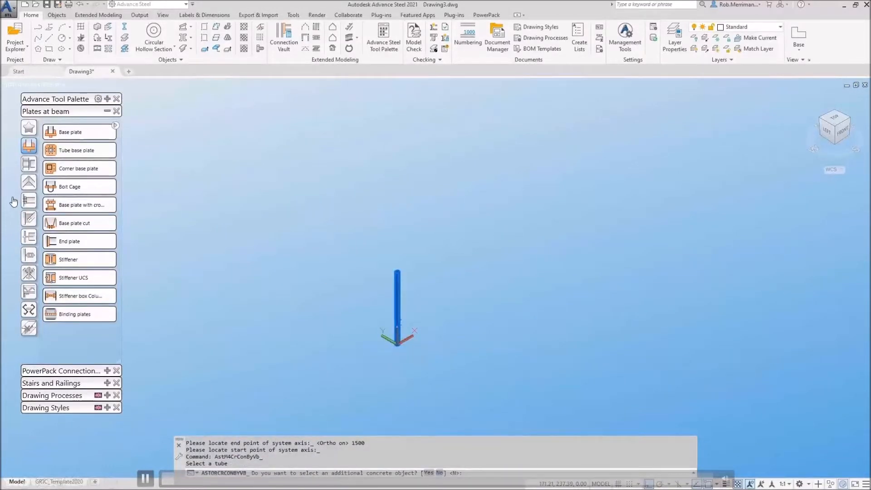
{"action": "key", "text": "Return"}
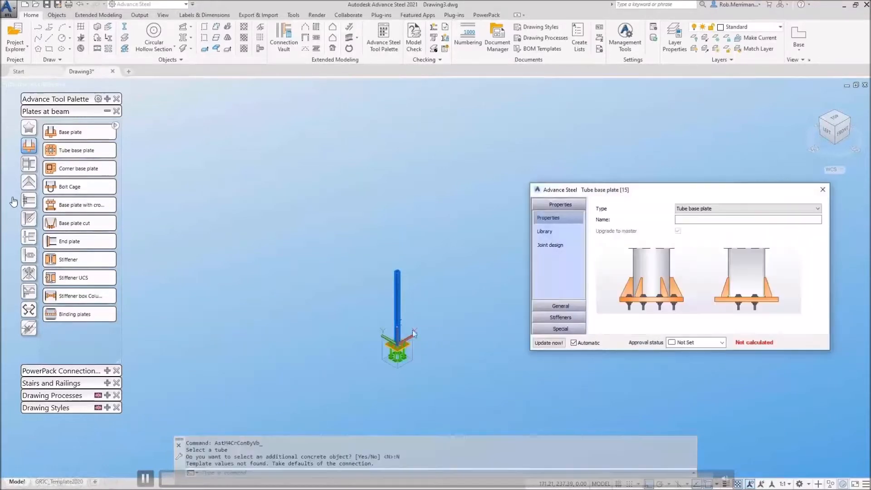
Step: Make the base plate round, 15 mm thick and 400 mm wide
{"action": "left_click", "coordinate": [570, 308]}
{"action": "left_click", "coordinate": [710, 219]}
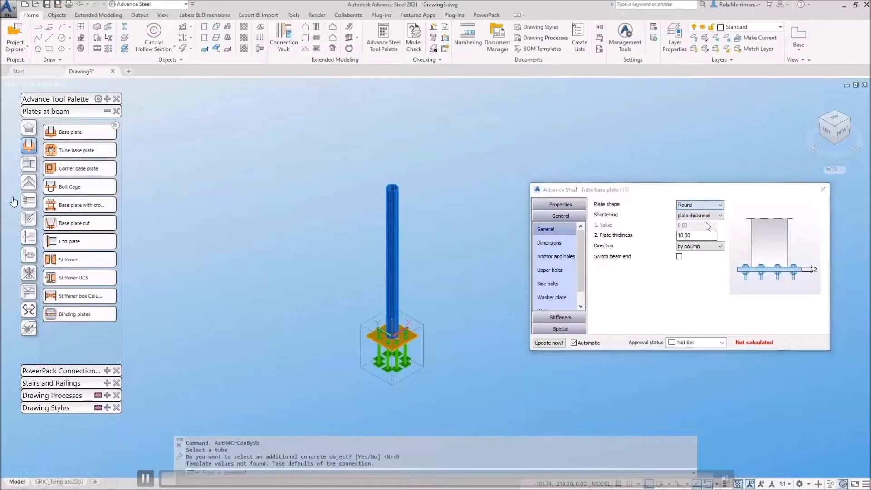
{"action": "double_click", "coordinate": [708, 234]}
{"action": "type", "text": "15"}
{"action": "left_click", "coordinate": [548, 243]}
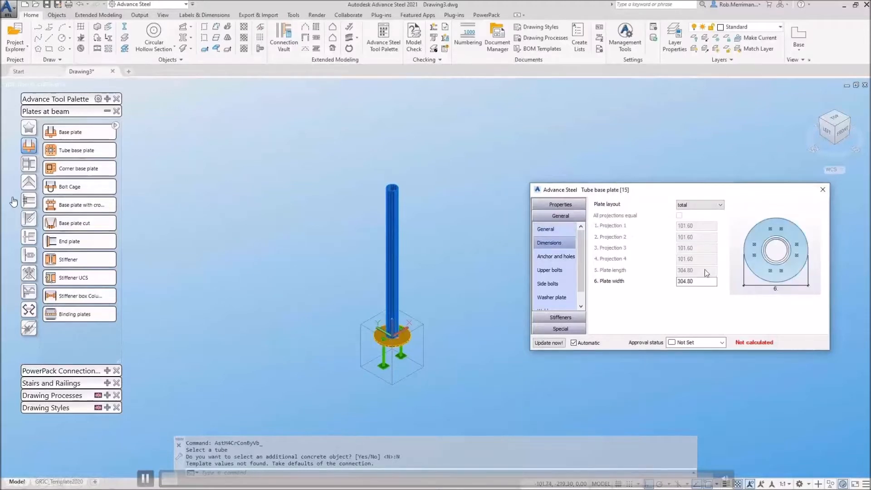
{"action": "double_click", "coordinate": [706, 281]}
{"action": "type", "text": "400"}
{"action": "key", "text": "Return"}
Step: Choose a different anchor type for the base plate and go through its diameter, assembly, length and hole tolerance options
{"action": "left_click", "coordinate": [557, 255]}
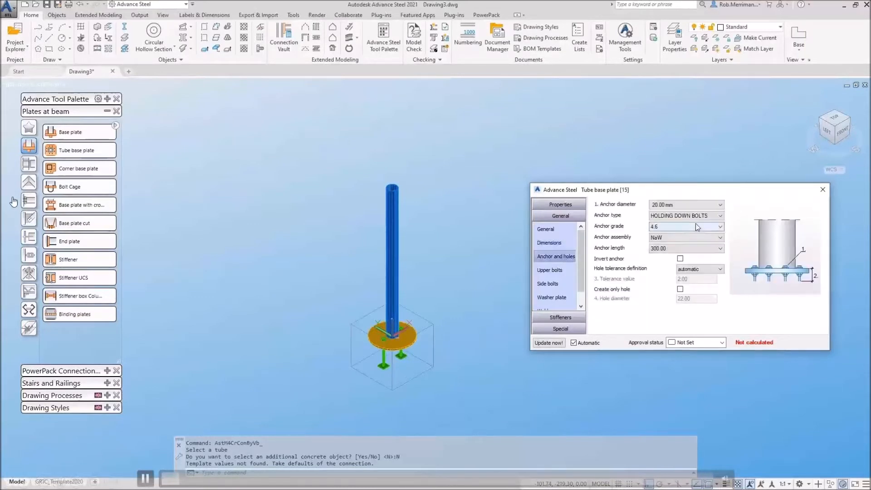
{"action": "left_click", "coordinate": [680, 205]}
{"action": "left_click", "coordinate": [680, 216]}
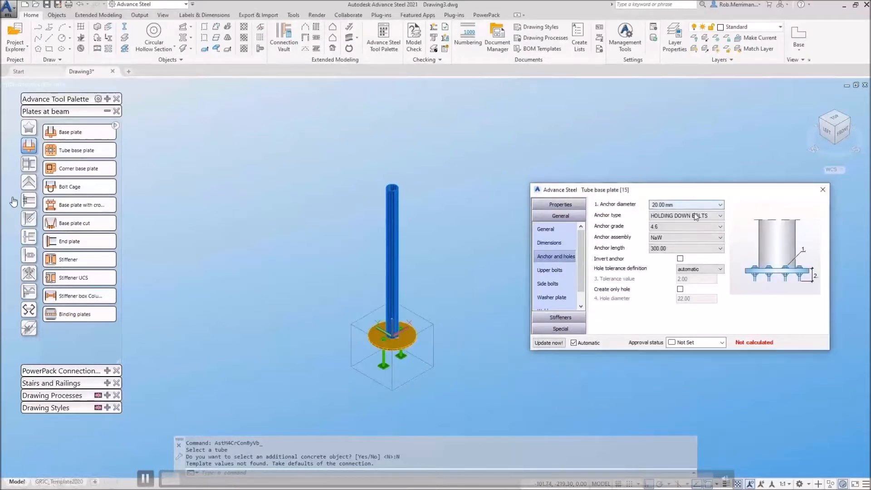
{"action": "left_click", "coordinate": [683, 216]}
{"action": "scroll", "coordinate": [691, 243], "scroll_direction": "up", "scroll_amount": 8}
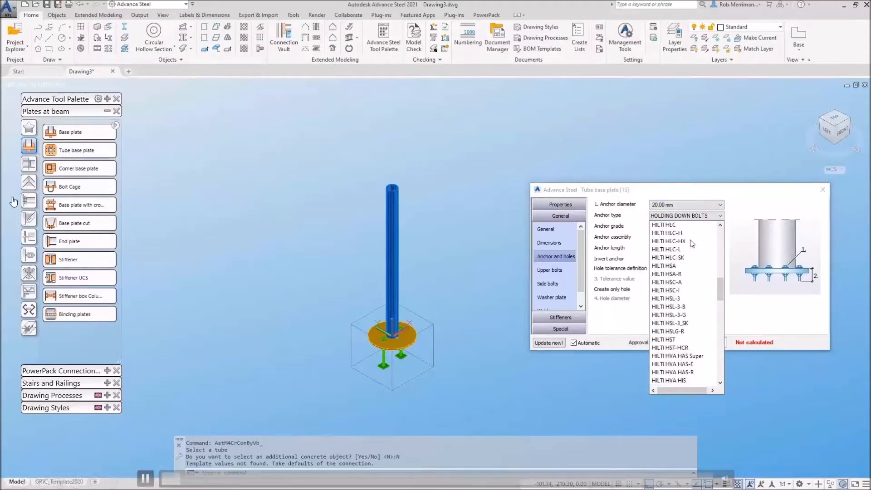
{"action": "scroll", "coordinate": [690, 242], "scroll_direction": "up", "scroll_amount": 3}
{"action": "left_click", "coordinate": [684, 266]}
{"action": "left_click", "coordinate": [683, 206]}
{"action": "left_click", "coordinate": [678, 238]}
{"action": "left_click", "coordinate": [676, 249]}
{"action": "left_click", "coordinate": [673, 269]}
Step: Set the upper bolts' vertical layout to total with a distance of 250 mm
{"action": "left_click", "coordinate": [550, 271]}
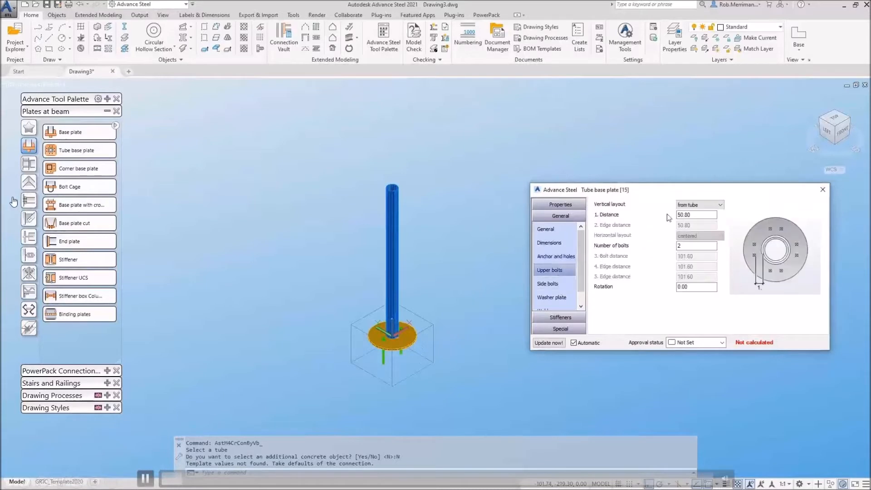
{"action": "left_click_drag", "start_coordinate": [702, 215], "coordinate": [635, 219]}
{"action": "left_click", "coordinate": [698, 205]}
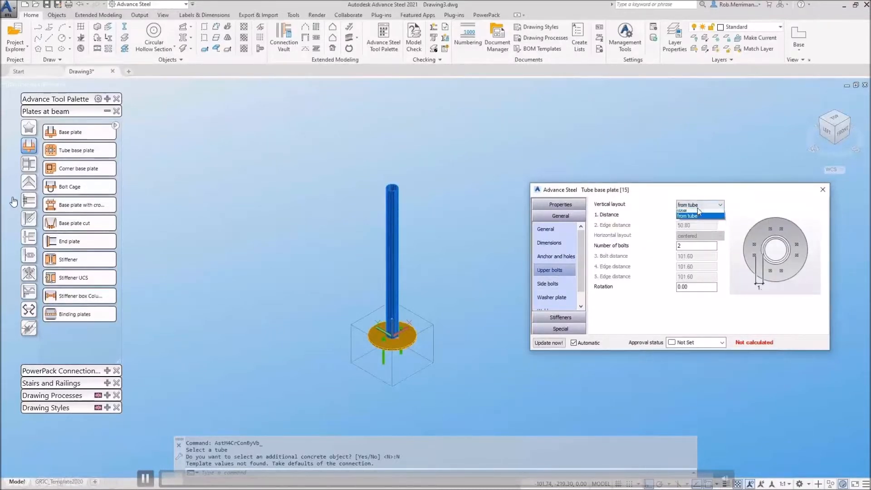
{"action": "left_click", "coordinate": [700, 213]}
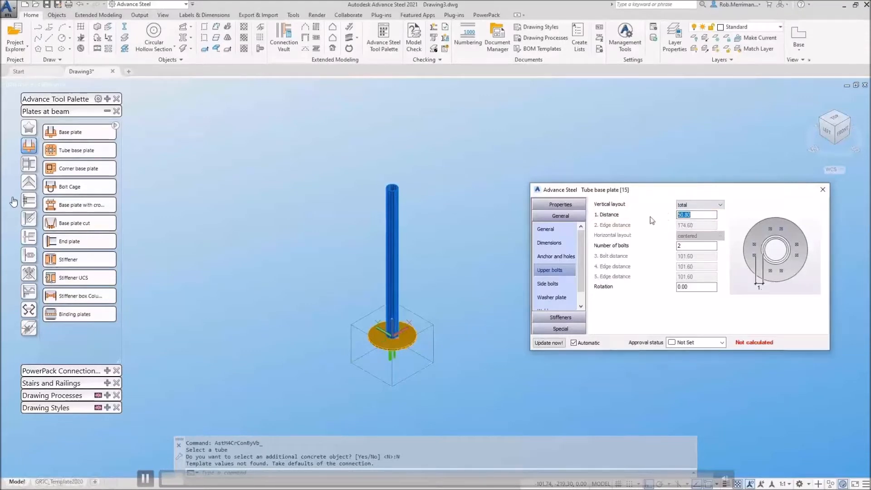
{"action": "key", "text": "Return"}
{"action": "type", "text": "250"}
{"action": "key", "text": "Return"}
Step: Set the number of upper bolts to 5 and close the base plate settings
{"action": "left_click", "coordinate": [687, 247]}
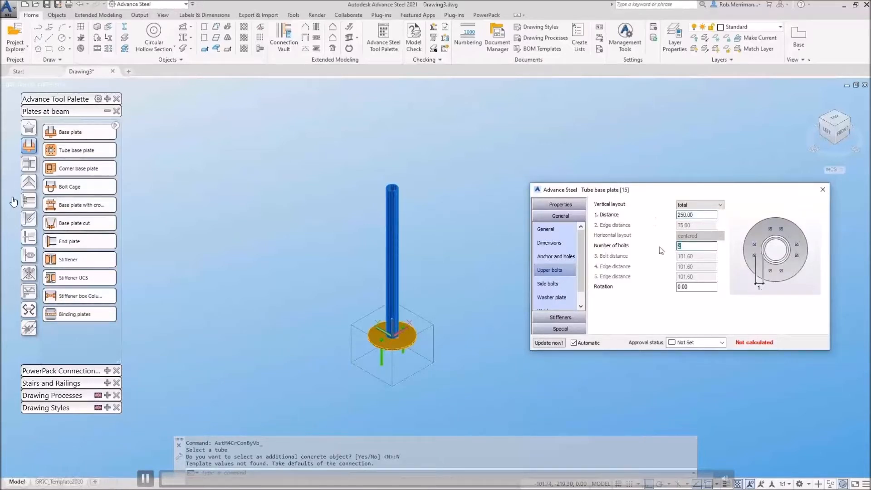
{"action": "type", "text": "4"}
{"action": "key", "text": "Return"}
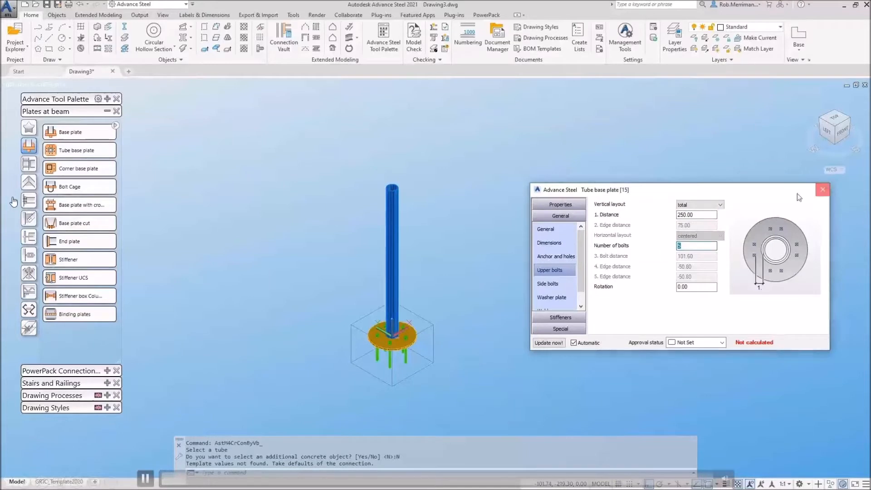
{"action": "left_click", "coordinate": [822, 190]}
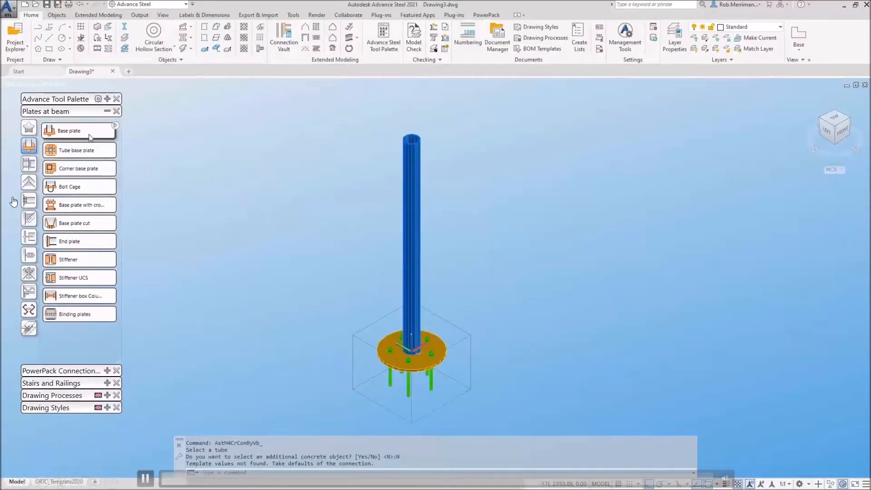
Step: Add a round end plate to the top of the column, with shortening set to plate thickness
{"action": "left_click", "coordinate": [70, 241]}
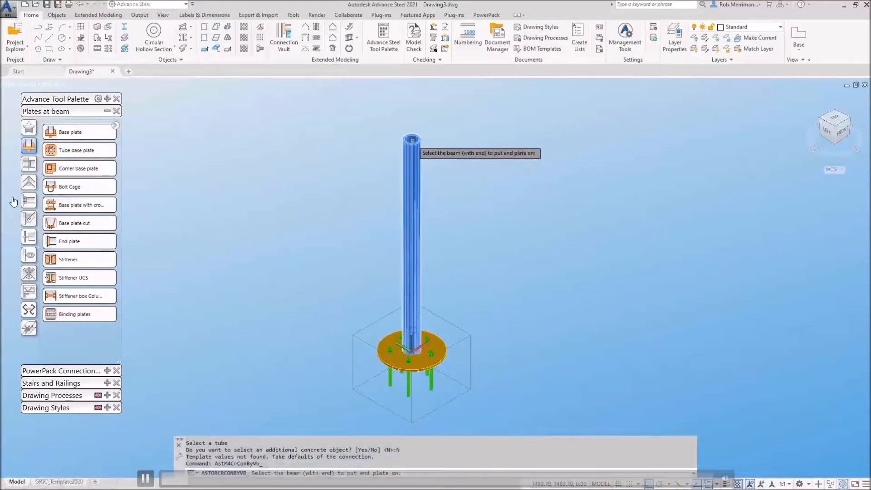
{"action": "left_click", "coordinate": [412, 145]}
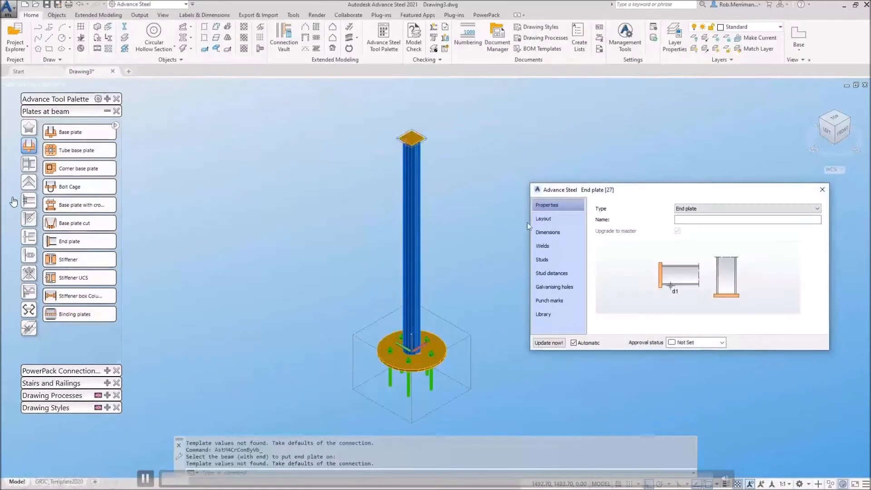
{"action": "left_click", "coordinate": [574, 220]}
{"action": "left_click", "coordinate": [699, 217]}
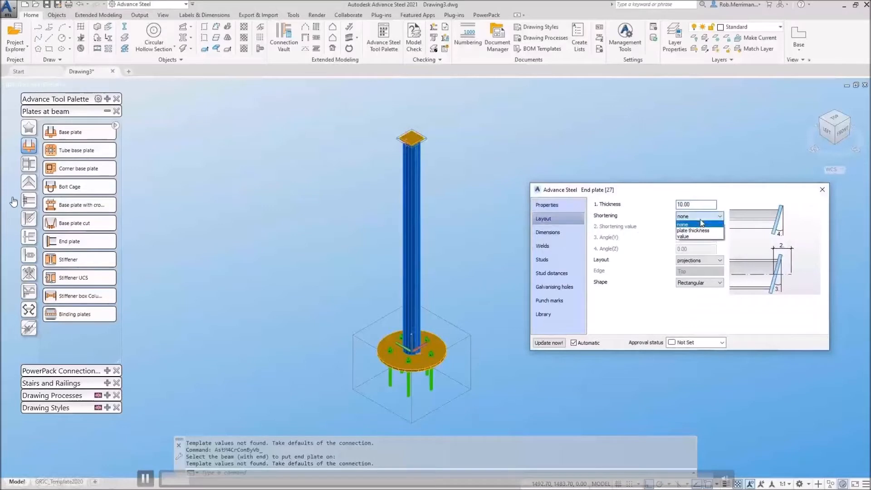
{"action": "left_click", "coordinate": [700, 231]}
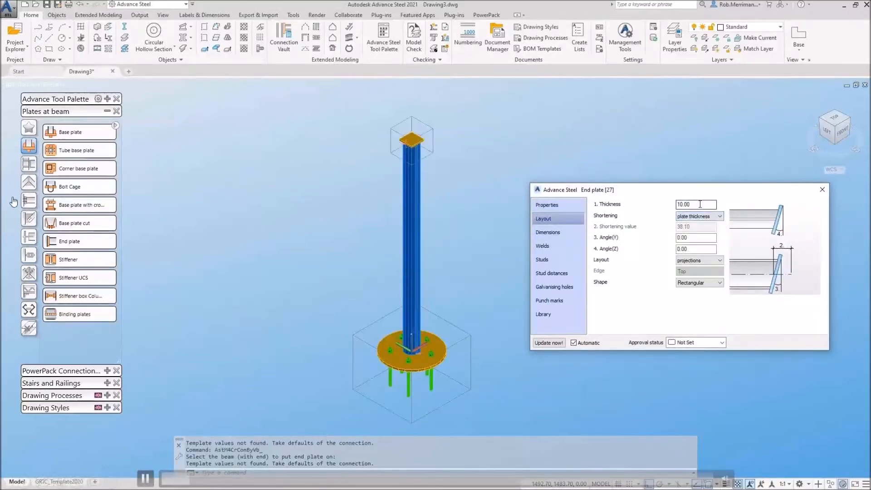
{"action": "left_click", "coordinate": [703, 282]}
{"action": "left_click", "coordinate": [702, 298]}
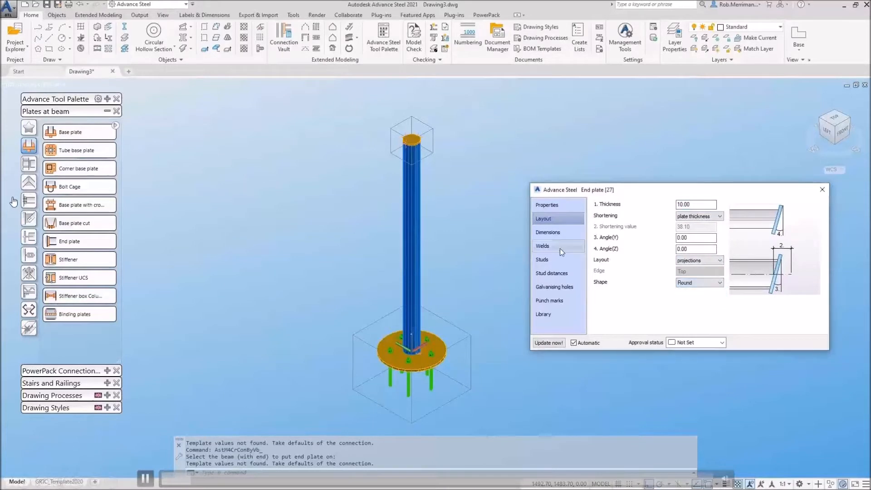
{"action": "left_click", "coordinate": [560, 234]}
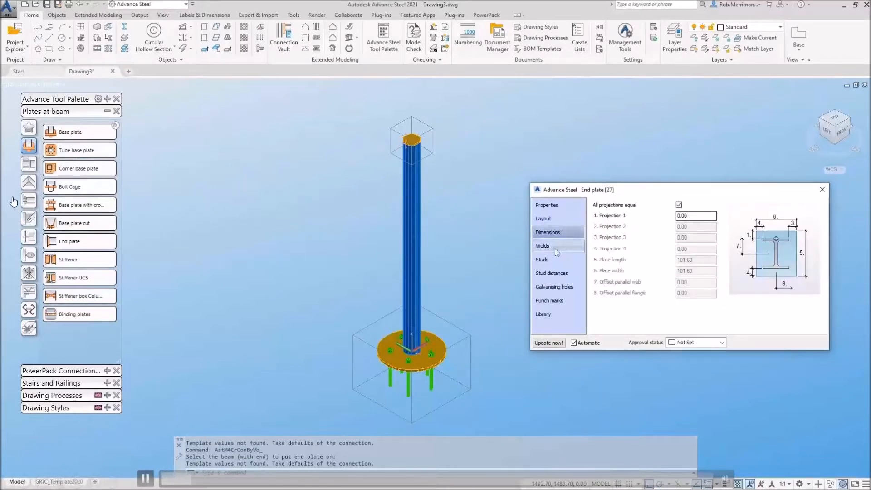
{"action": "left_click", "coordinate": [555, 249]}
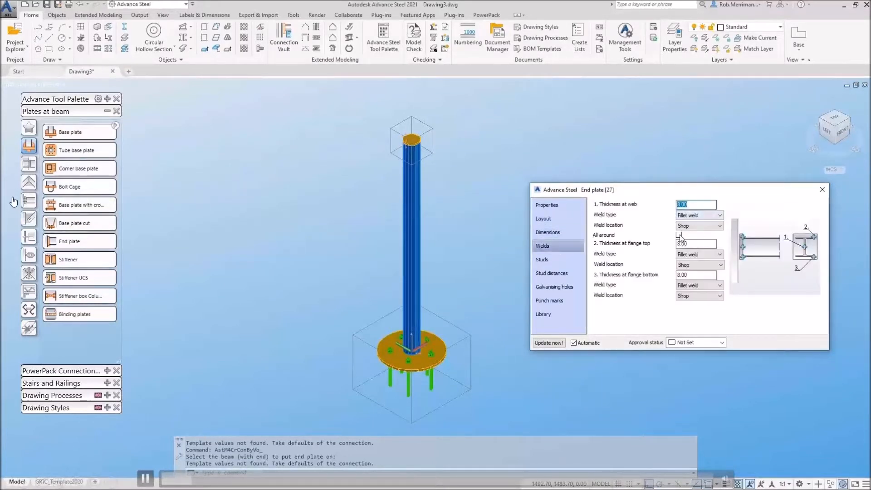
{"action": "left_click", "coordinate": [822, 189]}
Step: Move the UCS origin 150 mm up the column along the Z axis
{"action": "middle_click_drag", "start_coordinate": [526, 208], "coordinate": [521, 181], "text": "shift"}
{"action": "left_click", "coordinate": [107, 112]}
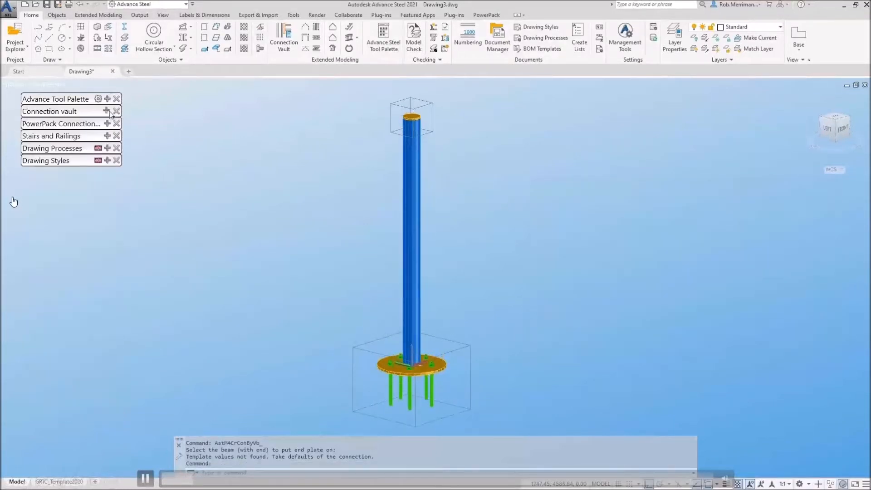
{"action": "left_click", "coordinate": [107, 98]}
{"action": "left_click", "coordinate": [29, 170]}
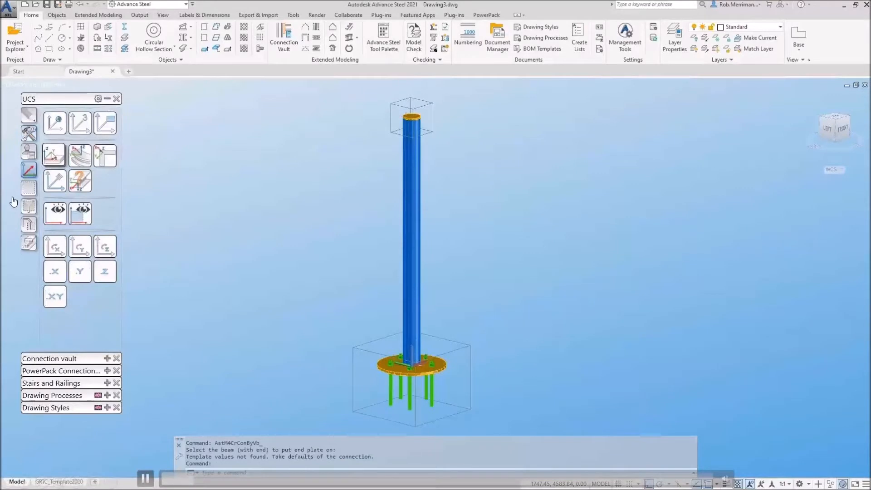
{"action": "left_click", "coordinate": [54, 180]}
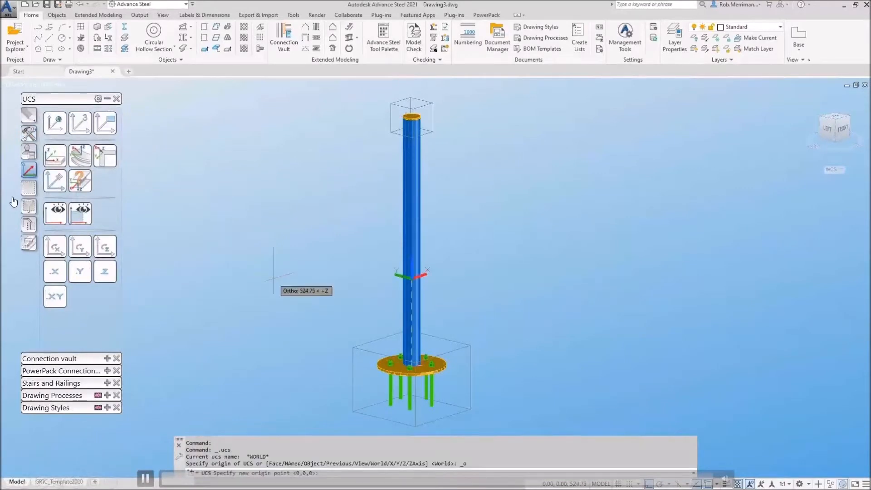
{"action": "type", "text": "150"}
{"action": "key", "text": "Return"}
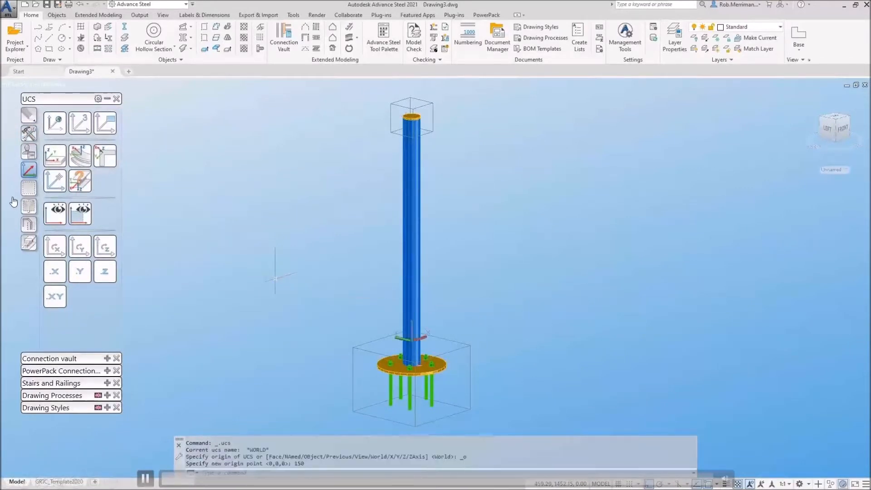
Step: Model a second circular hollow section around the column, from 0,0,0 straight up along Z for 1375 mm
{"action": "middle_click_drag", "start_coordinate": [346, 300], "coordinate": [366, 317], "text": "shift"}
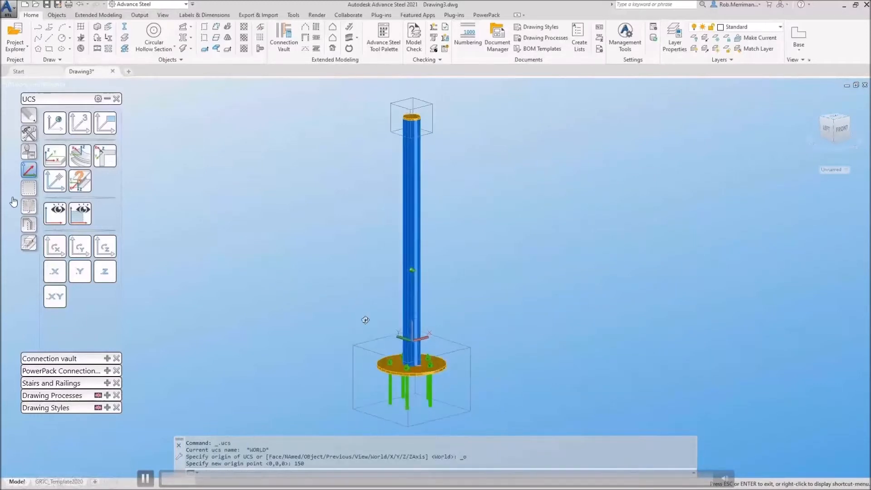
{"action": "left_click", "coordinate": [152, 43]}
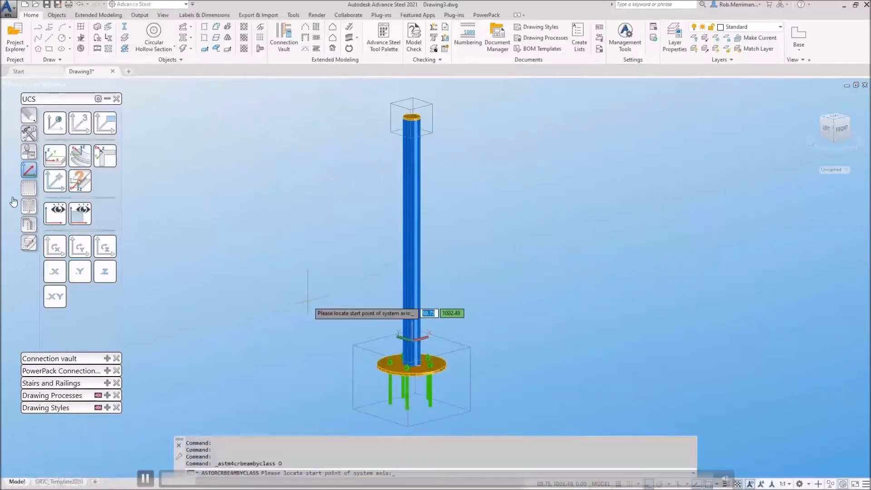
{"action": "type", "text": "0,0,0"}
{"action": "key", "text": "Return"}
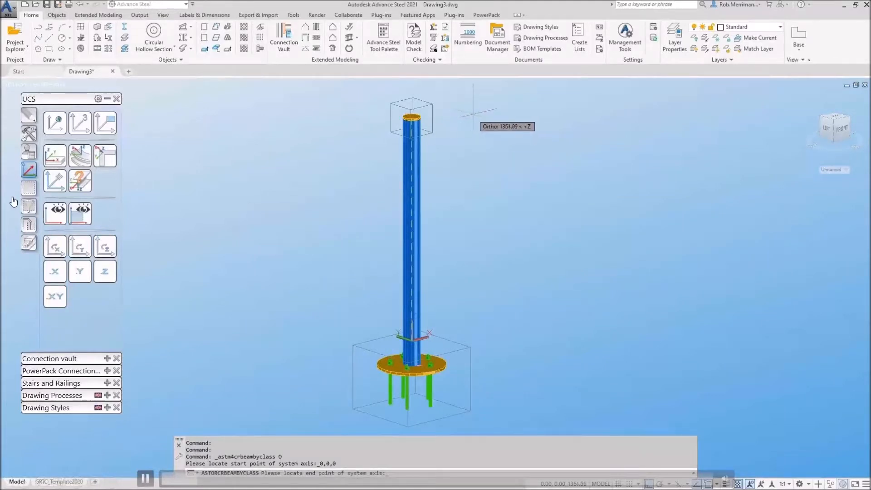
{"action": "scroll", "coordinate": [472, 111], "scroll_direction": "up", "scroll_amount": 5}
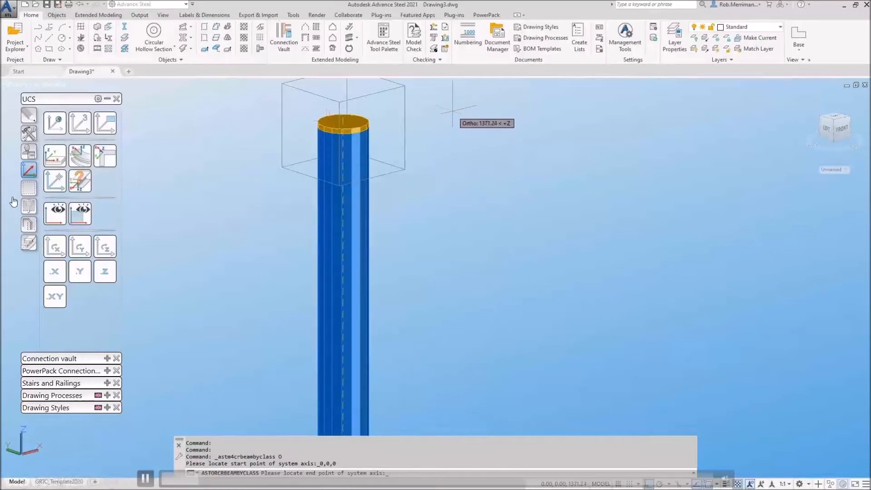
{"action": "type", "text": "1375"}
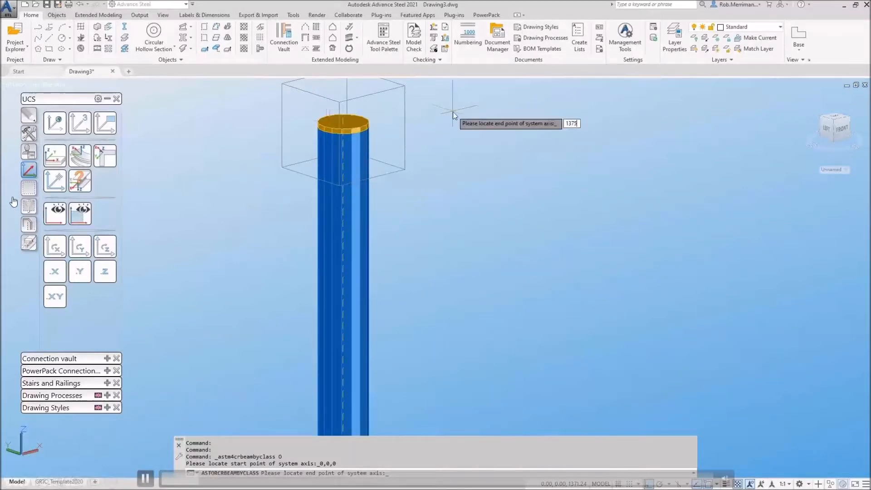
{"action": "key", "text": "Return"}
{"action": "key", "text": "Return"}
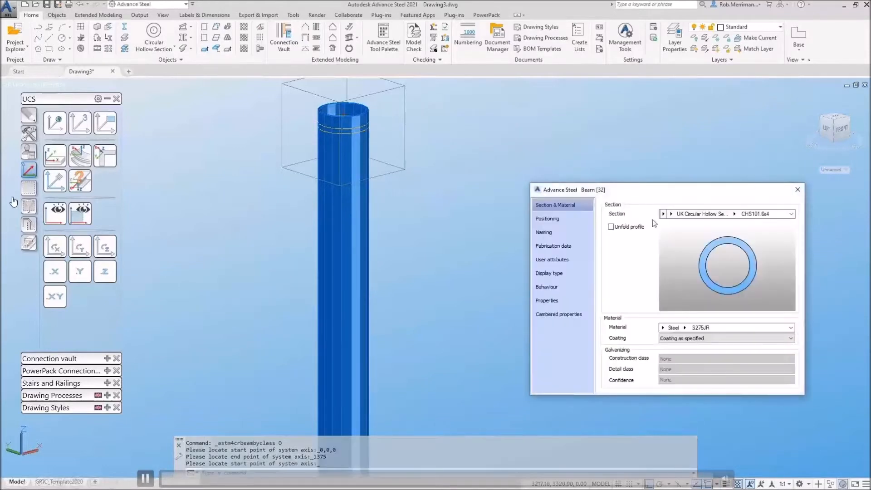
Step: Set the outer tube's section to CHS114.3x6 and close its properties
{"action": "left_click", "coordinate": [733, 214]}
{"action": "left_click", "coordinate": [732, 217]}
{"action": "left_click", "coordinate": [735, 214]}
{"action": "left_click", "coordinate": [738, 217]}
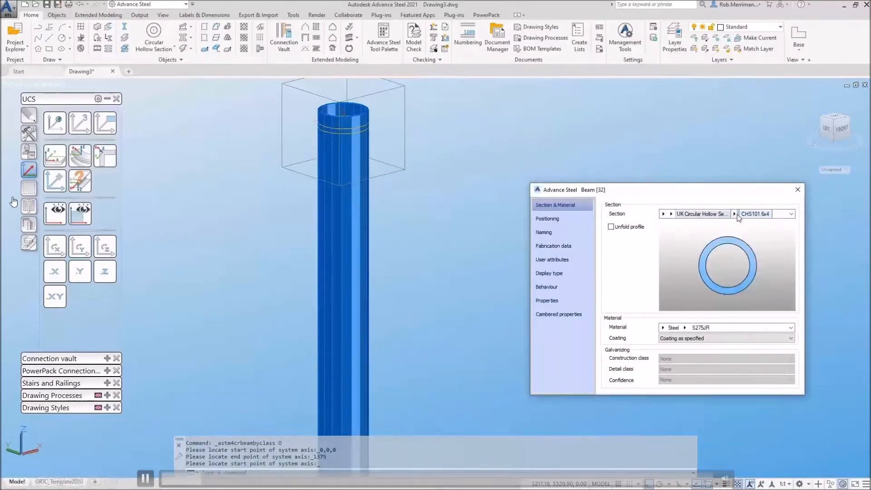
{"action": "left_click", "coordinate": [735, 214]}
{"action": "left_click", "coordinate": [748, 264]}
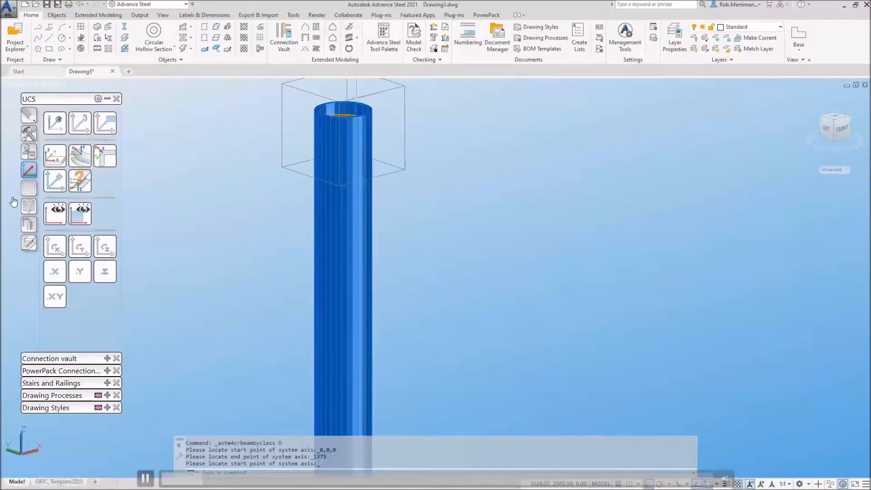
Step: Reopen the outer tube's properties and set its section to CHS114.3x3.6
{"action": "scroll", "coordinate": [345, 109], "scroll_direction": "up", "scroll_amount": 6}
{"action": "mouse_move", "coordinate": [412, 190]}
{"action": "middle_mouse_down", "text": "shift"}
{"action": "mouse_move", "coordinate": [425, 299]}
{"action": "mouse_move", "coordinate": [424, 189]}
{"action": "middle_mouse_up", "text": "shift"}
{"action": "key", "text": "Return"}
{"action": "double_click", "coordinate": [421, 136]}
{"action": "left_click", "coordinate": [734, 213]}
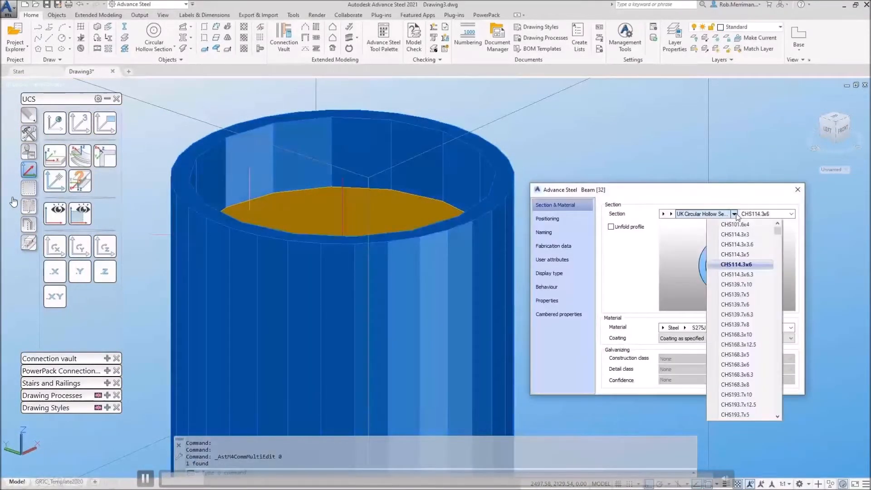
{"action": "left_click", "coordinate": [736, 245]}
{"action": "key", "text": "Escape"}
Step: Set the outer tube's section to CHS114.3x5 and close its properties
{"action": "mouse_move", "coordinate": [548, 182]}
{"action": "middle_mouse_down", "text": "shift"}
{"action": "mouse_move", "coordinate": [546, 301]}
{"action": "mouse_move", "coordinate": [564, 179]}
{"action": "middle_mouse_up", "text": "shift"}
{"action": "double_click", "coordinate": [468, 159]}
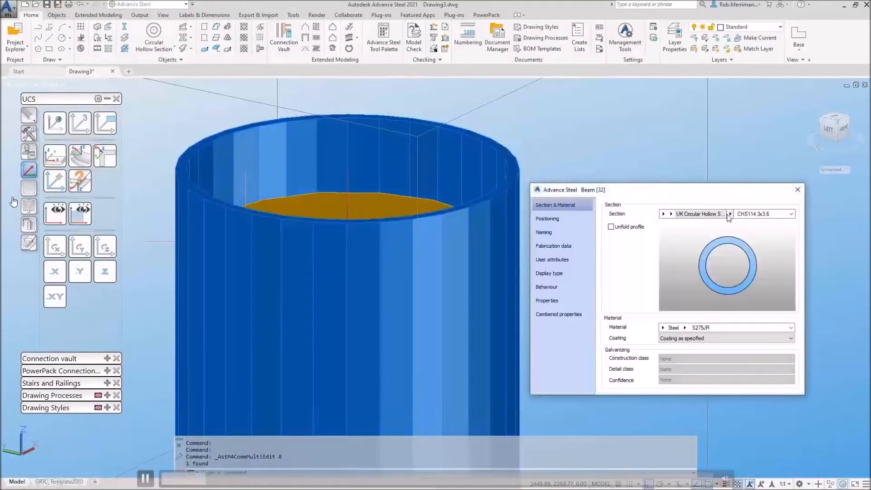
{"action": "left_click", "coordinate": [790, 214]}
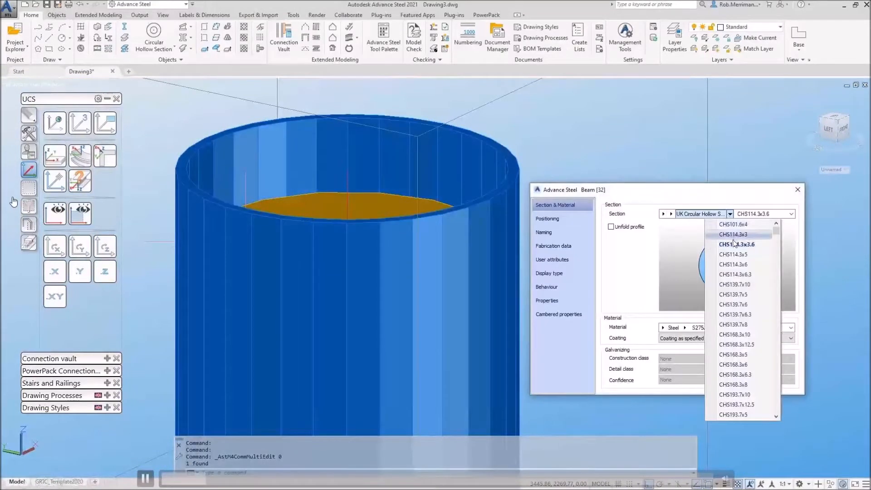
{"action": "left_click", "coordinate": [731, 257]}
{"action": "left_click", "coordinate": [797, 189]}
{"action": "scroll", "coordinate": [603, 149], "scroll_direction": "down", "scroll_amount": 14}
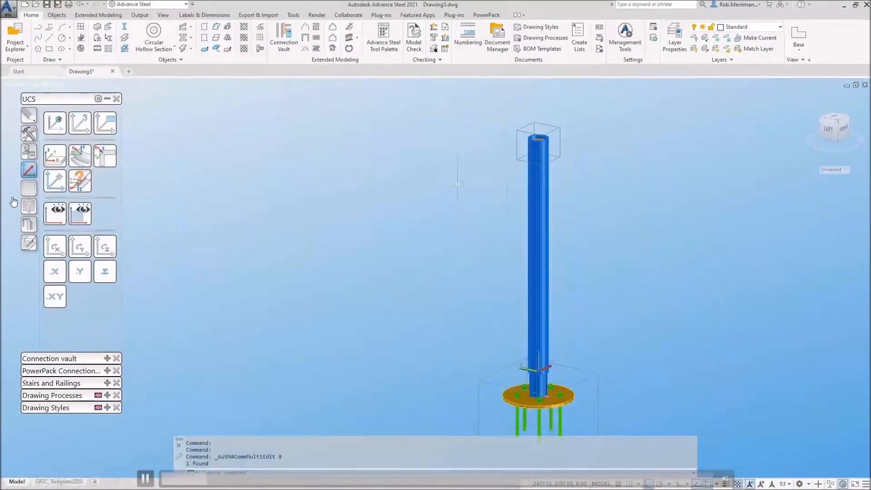
Step: Draw a circle around the column, centred at 0,0,0 with a radius of 1500 mm
{"action": "scroll", "coordinate": [509, 279], "scroll_direction": "up", "scroll_amount": 6}
{"action": "middle_click_drag", "start_coordinate": [507, 283], "coordinate": [520, 267], "text": "shift"}
{"action": "scroll", "coordinate": [501, 272], "scroll_direction": "down", "scroll_amount": 2}
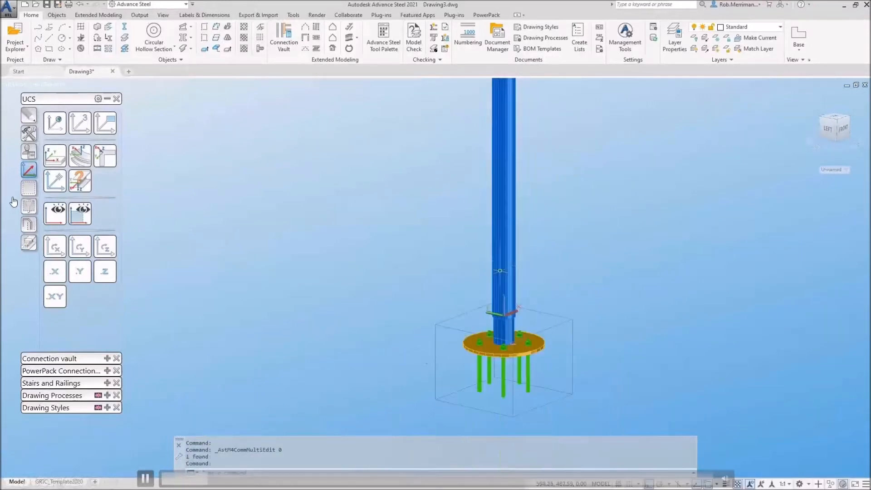
{"action": "middle_click_drag", "start_coordinate": [502, 249], "coordinate": [461, 268], "text": "shift"}
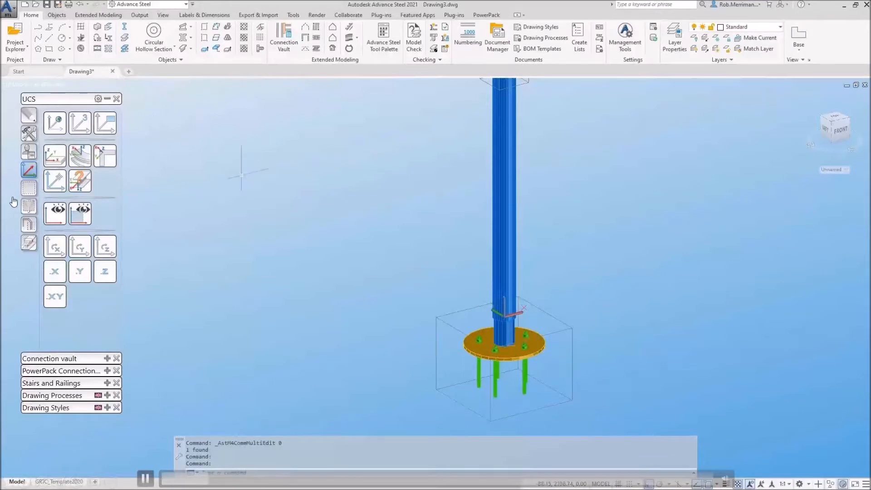
{"action": "left_click", "coordinate": [64, 40]}
{"action": "type", "text": "0,0,0"}
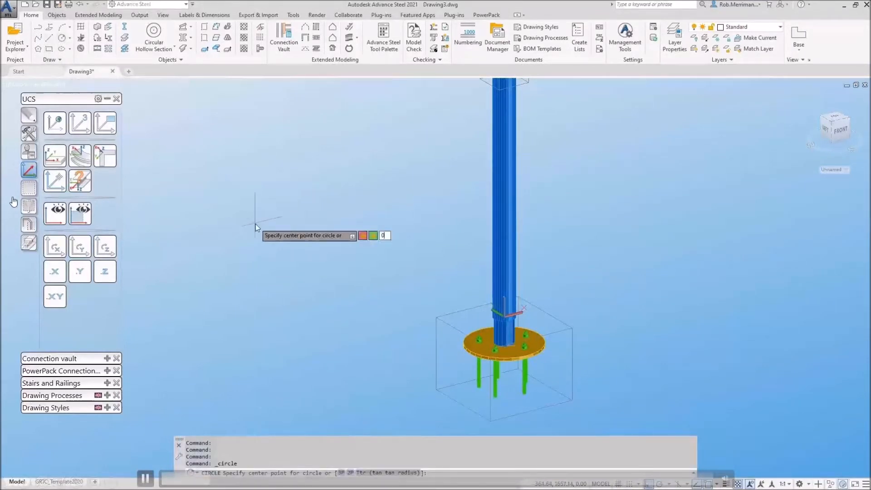
{"action": "key", "text": "Return"}
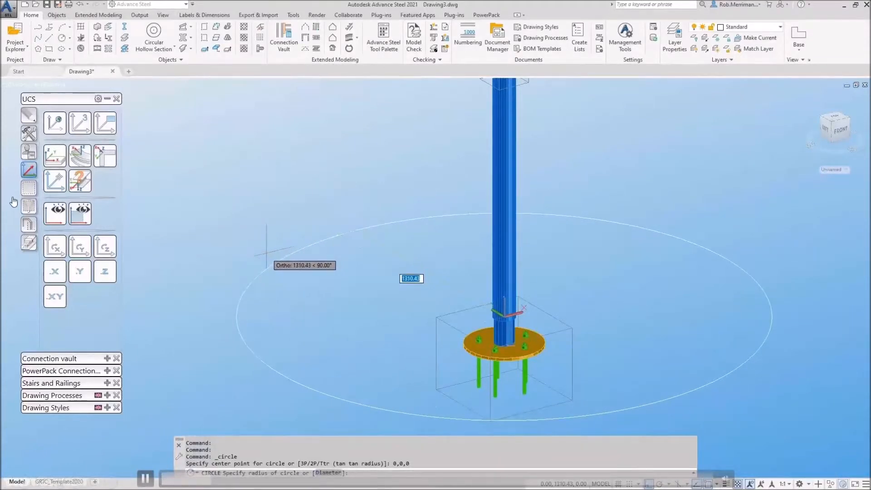
{"action": "type", "text": "1500"}
{"action": "key", "text": "Return"}
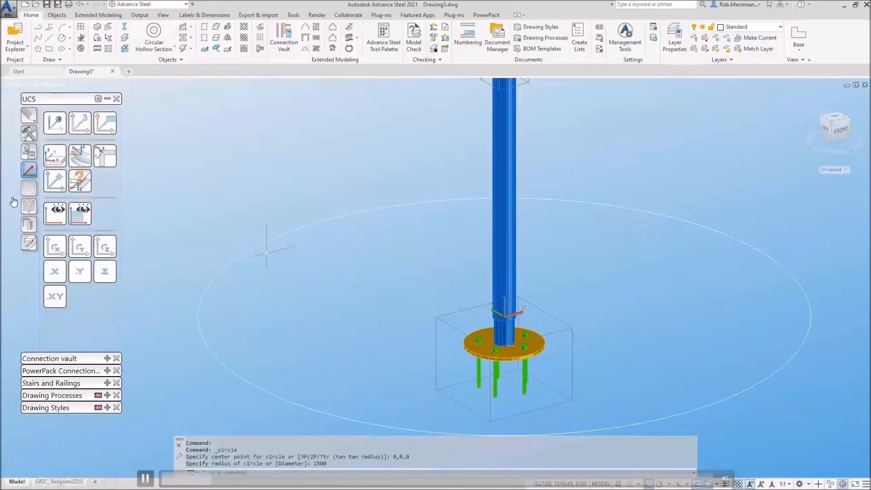
Step: Set the radius of the circle around the column to 1200 mm by stretching its quadrant grip, and deselect it
{"action": "middle_click_drag", "start_coordinate": [292, 243], "coordinate": [278, 321], "text": "shift"}
{"action": "scroll", "coordinate": [272, 247], "scroll_direction": "down", "scroll_amount": 3}
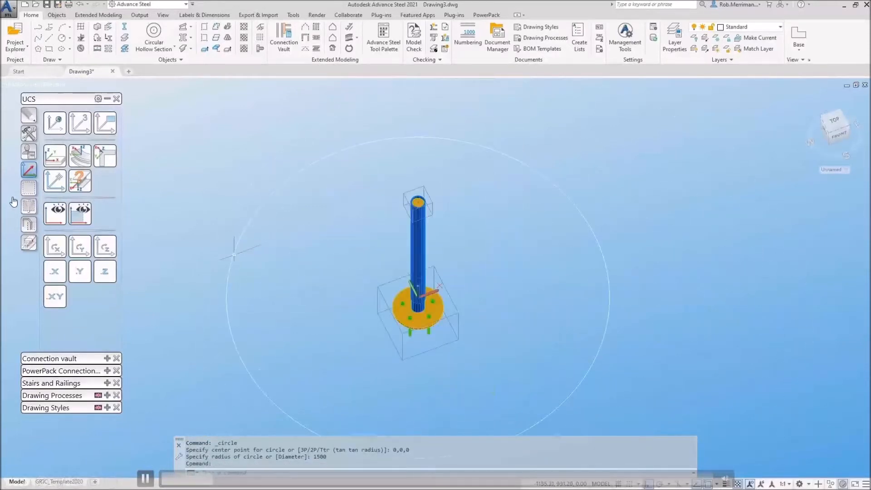
{"action": "left_click", "coordinate": [229, 271]}
{"action": "left_click", "coordinate": [242, 361]}
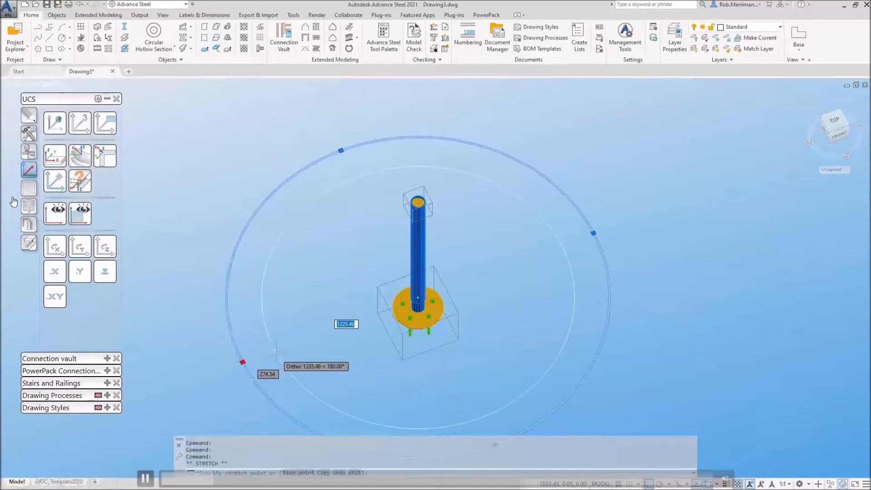
{"action": "type", "text": "1200"}
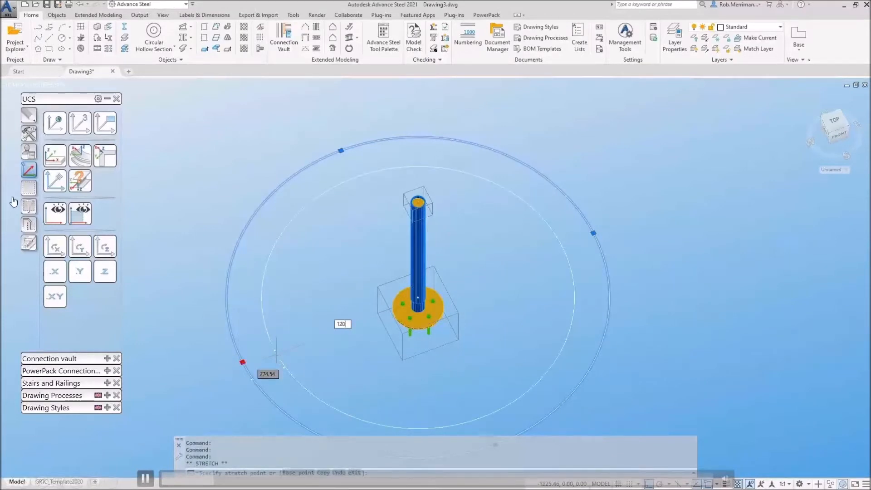
{"action": "key", "text": "Return"}
{"action": "key", "text": "Escape"}
Step: Draw a radial line from 0,0,0 to the circle's quadrant in the negative X direction
{"action": "middle_click_drag", "start_coordinate": [324, 356], "coordinate": [333, 289], "text": "shift"}
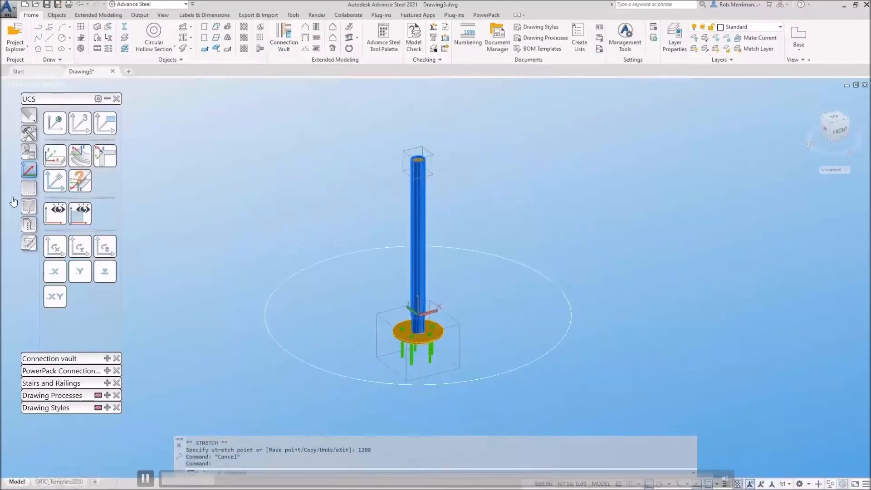
{"action": "left_click", "coordinate": [50, 38]}
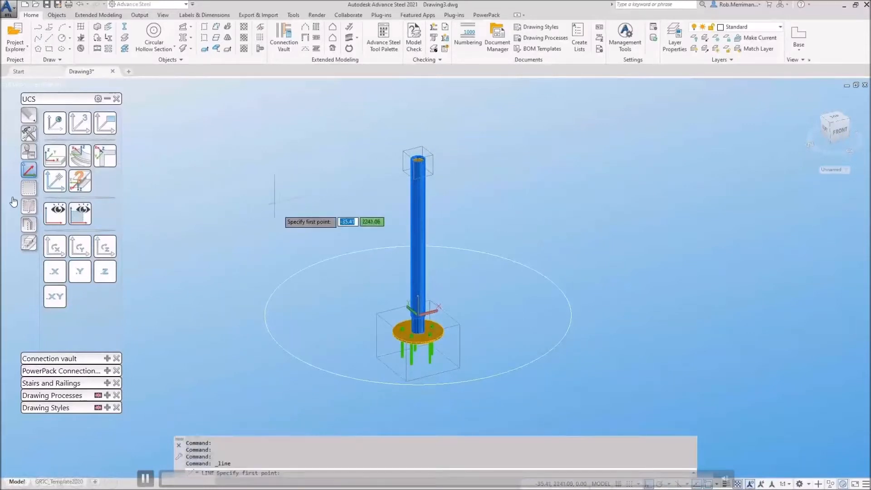
{"action": "type", "text": "0,0,0"}
{"action": "key", "text": "Return"}
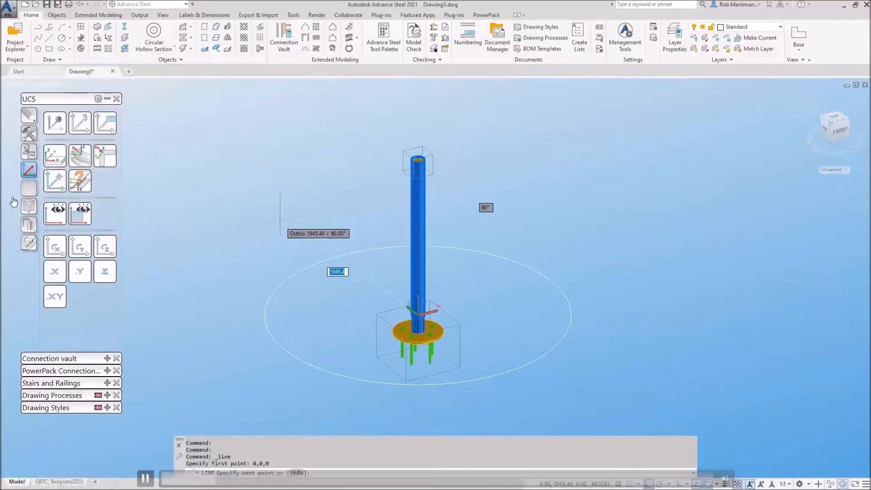
{"action": "right_click", "coordinate": [274, 345], "text": "shift"}
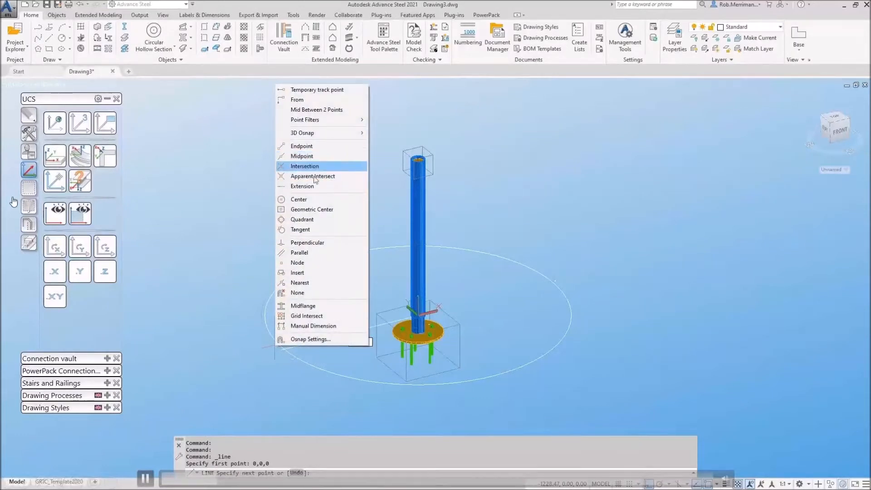
{"action": "left_click", "coordinate": [315, 219]}
{"action": "left_click", "coordinate": [285, 349]}
{"action": "key", "text": "Escape"}
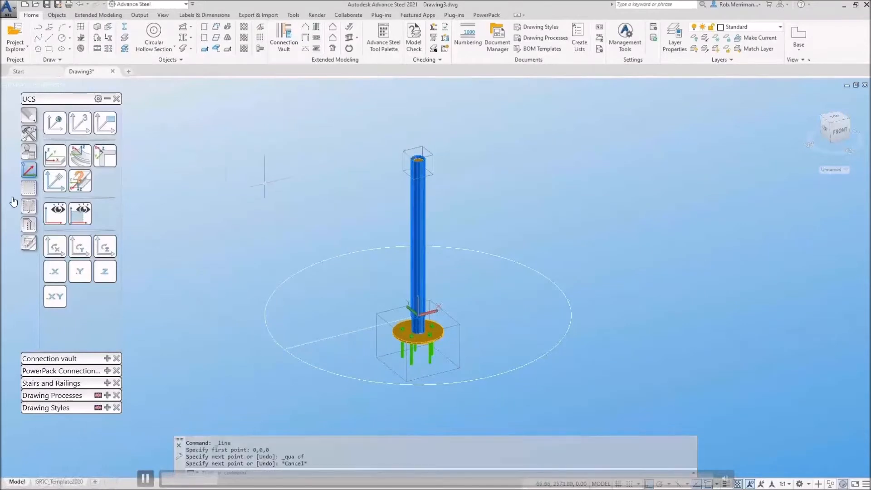
Step: Try rotating the radial line 60 degrees about the UCS origin, adjusting the object snaps for the base point, and undo the rotation
{"action": "left_click", "coordinate": [29, 133]}
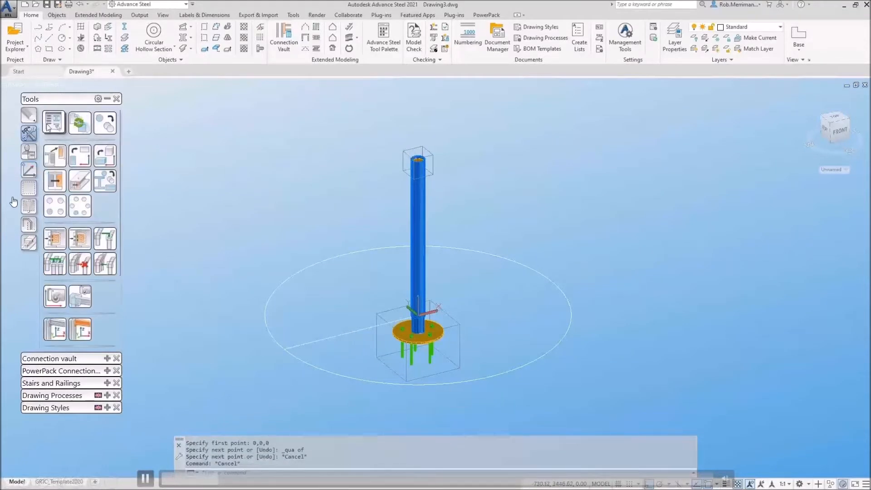
{"action": "left_click", "coordinate": [30, 116]}
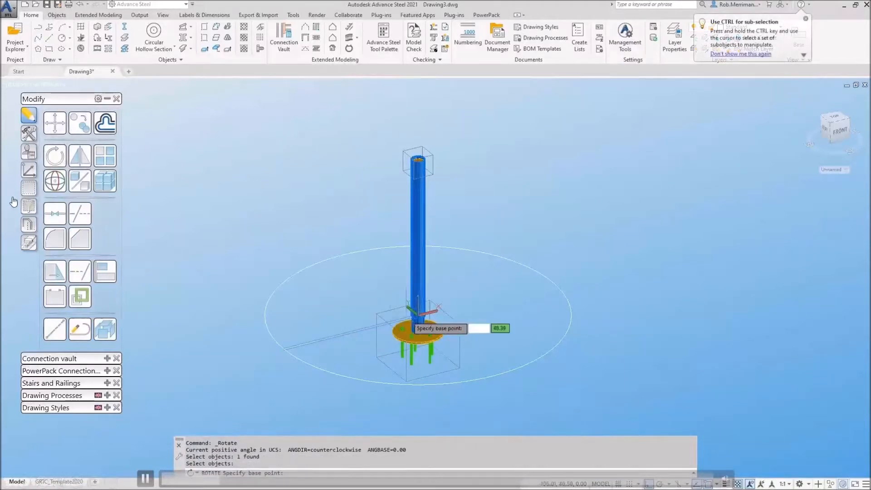
{"action": "left_click", "coordinate": [716, 484]}
{"action": "left_click", "coordinate": [731, 295]}
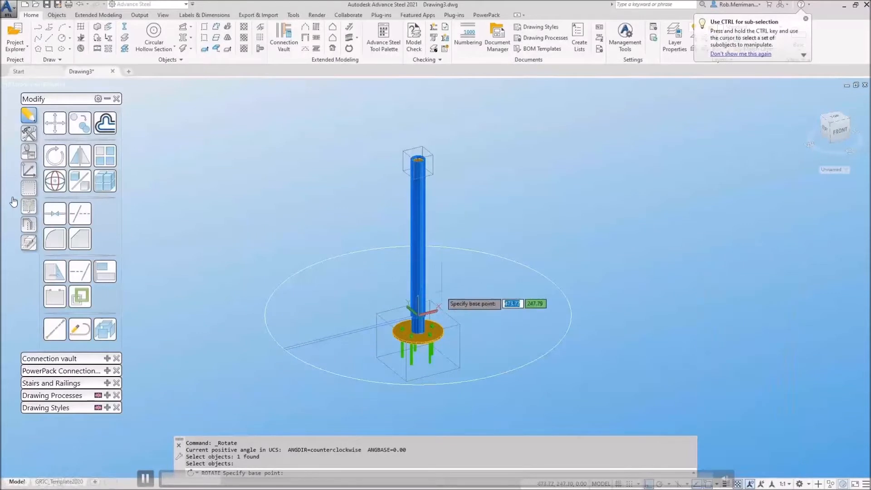
{"action": "scroll", "coordinate": [419, 288], "scroll_direction": "up", "scroll_amount": 3}
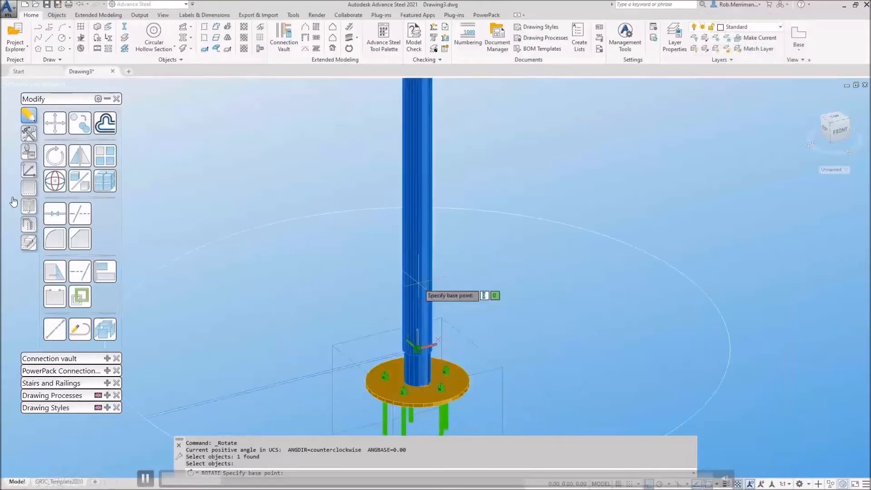
{"action": "left_click", "coordinate": [419, 287]}
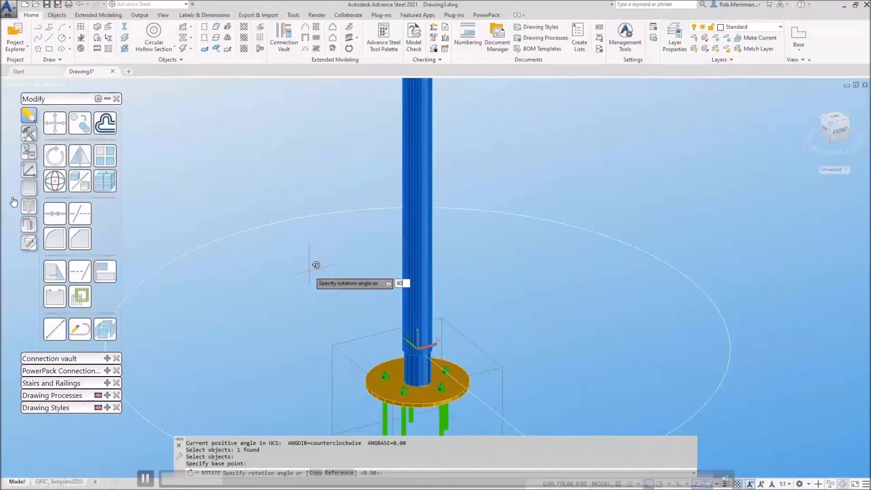
{"action": "type", "text": "60"}
{"action": "key", "text": "Return"}
{"action": "key", "text": "ctrl+z"}
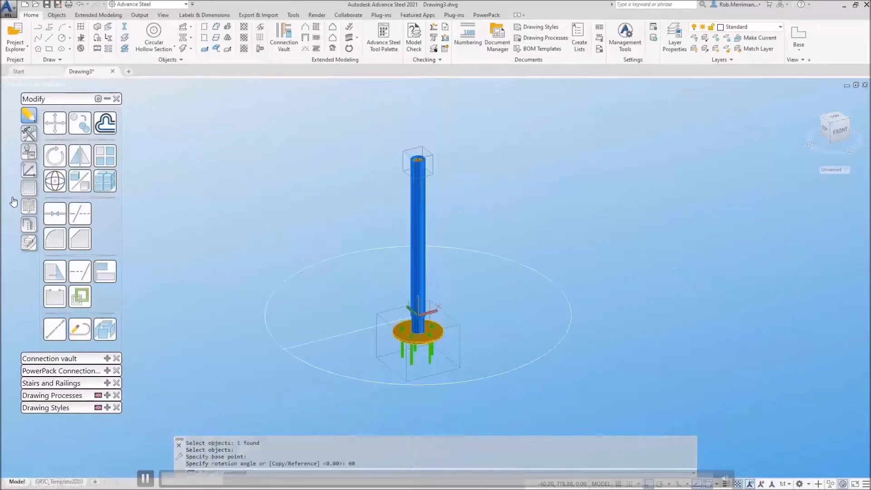
{"action": "left_click", "coordinate": [79, 155]}
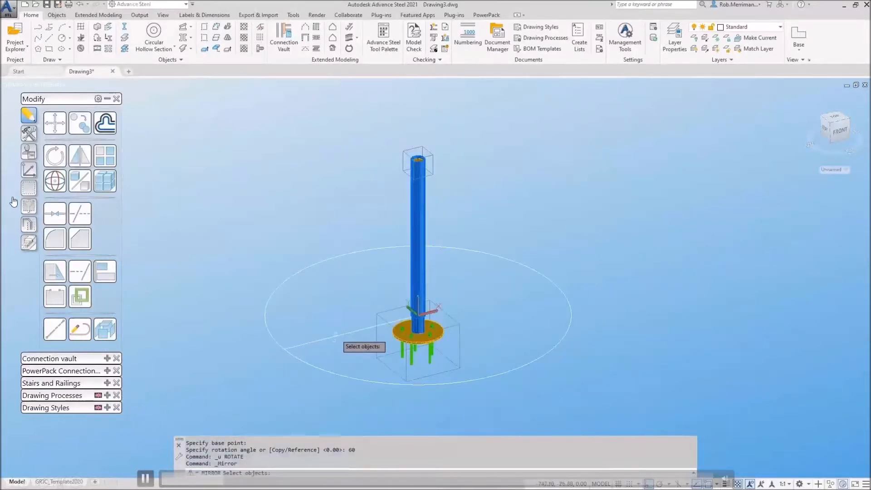
{"action": "left_click", "coordinate": [336, 335]}
{"action": "key", "text": "Return"}
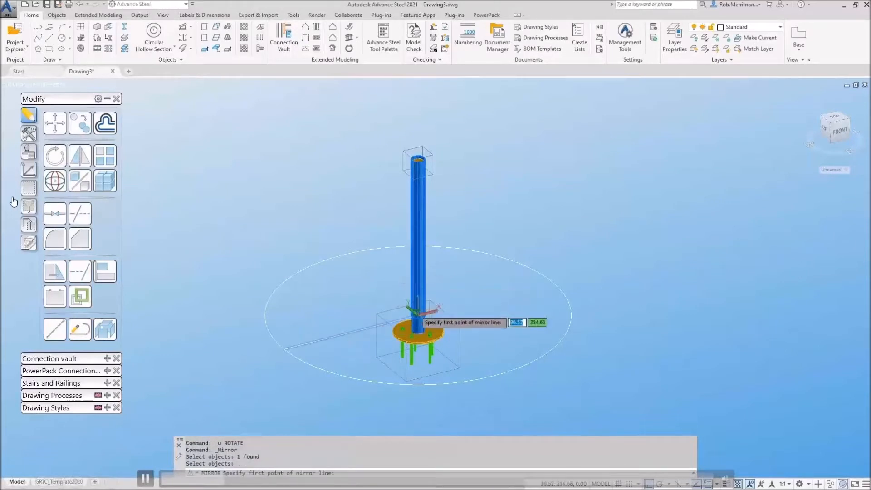
{"action": "left_click", "coordinate": [718, 484]}
{"action": "left_click", "coordinate": [719, 285]}
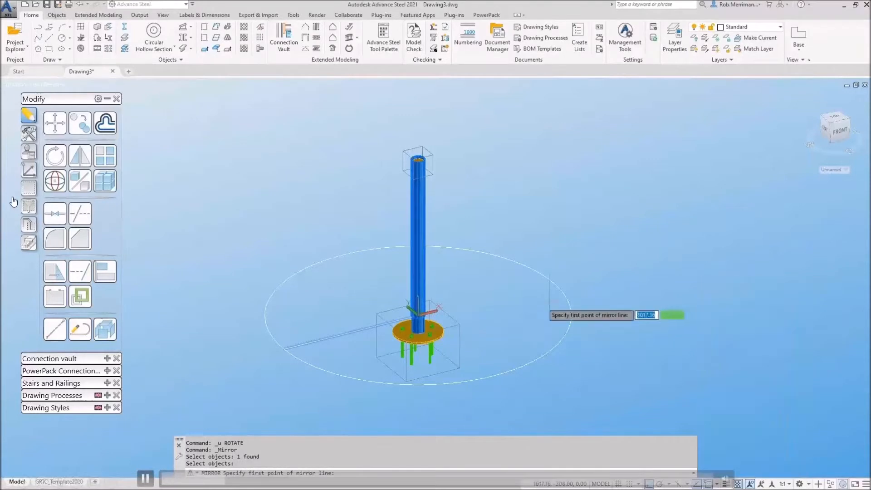
{"action": "scroll", "coordinate": [419, 323], "scroll_direction": "up", "scroll_amount": 3}
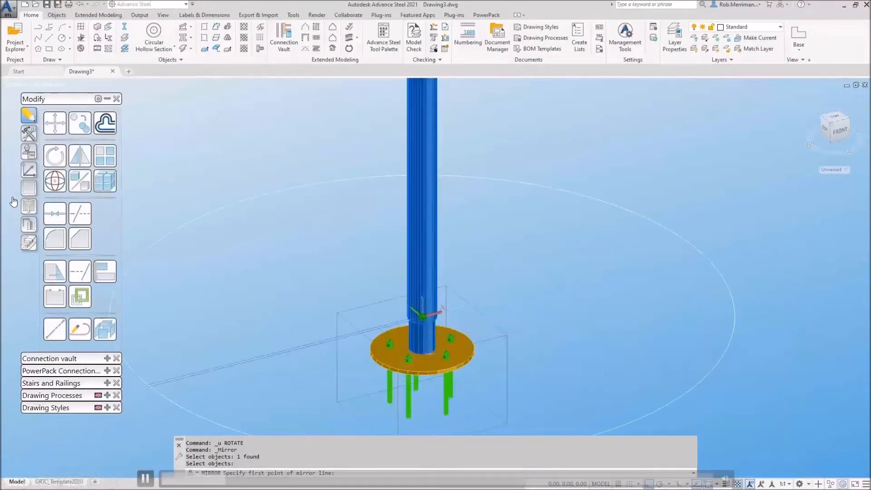
{"action": "left_click", "coordinate": [421, 318]}
{"action": "type", "text": "-30"}
{"action": "key", "text": "Return"}
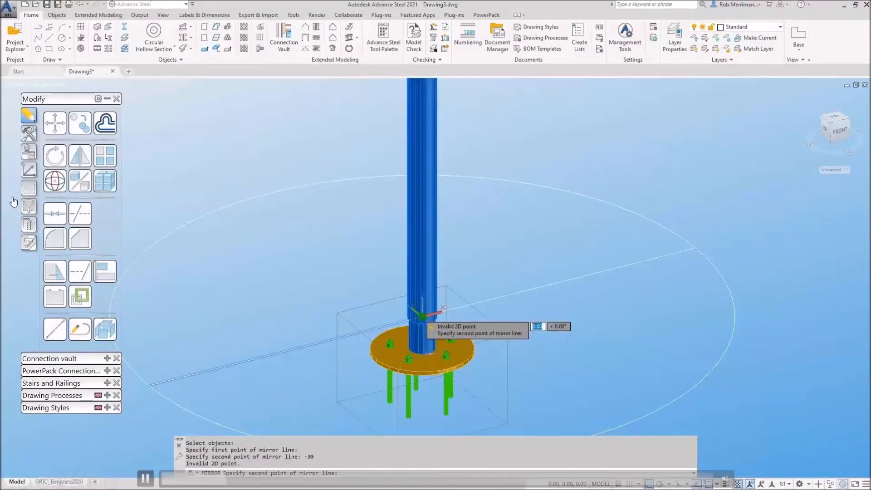
{"action": "type", "text": "-"}
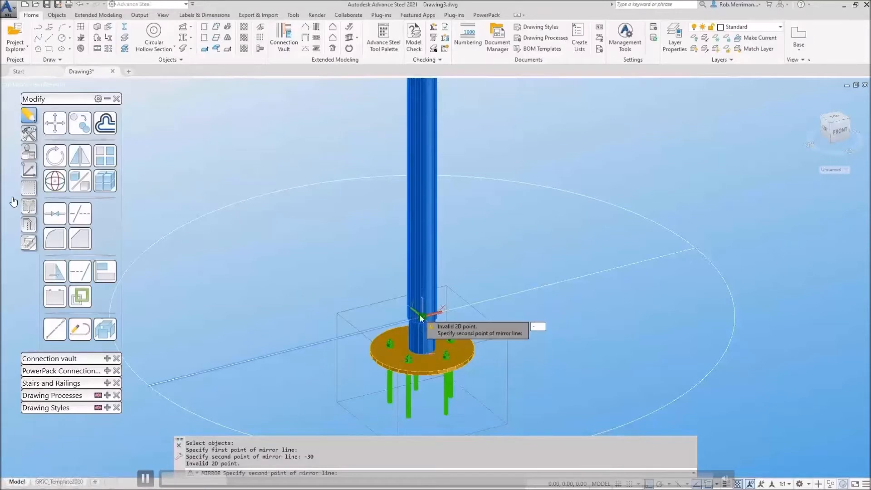
{"action": "key", "text": "Escape"}
Step: Rotate the radial line by -30 degrees about the UCS origin
{"action": "left_click", "coordinate": [55, 155]}
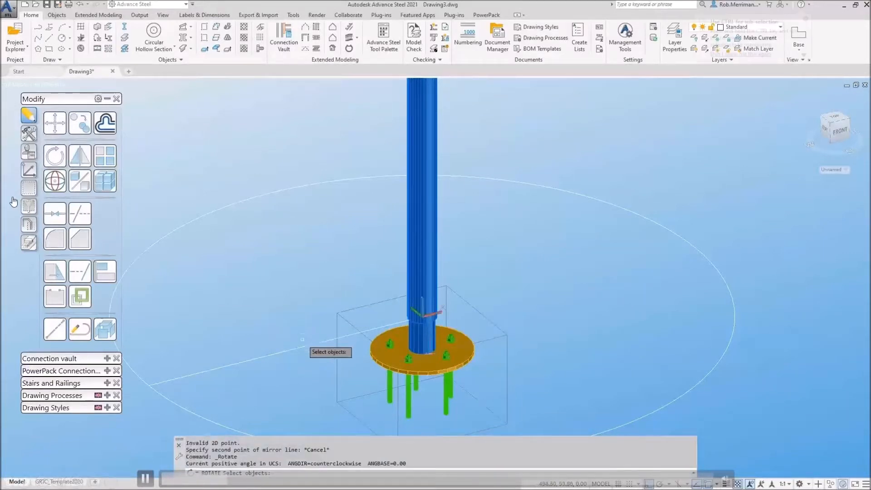
{"action": "left_click", "coordinate": [302, 339]}
{"action": "key", "text": "Return"}
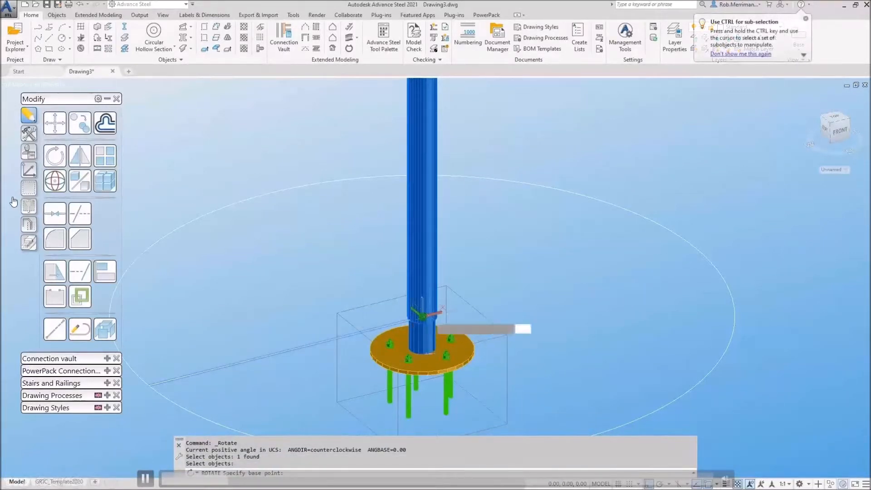
{"action": "left_click", "coordinate": [438, 311]}
{"action": "type", "text": "-30"}
{"action": "key", "text": "Return"}
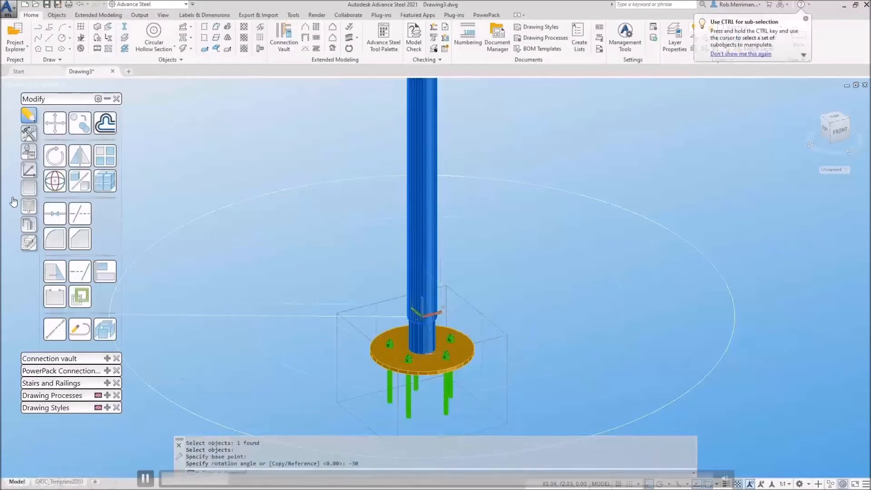
Step: Draw a line from 0,0,0 along the negative X axis past the circle, and stretch its origin end past the opposite side
{"action": "scroll", "coordinate": [446, 278], "scroll_direction": "down", "scroll_amount": 4}
{"action": "mouse_move", "coordinate": [489, 278]}
{"action": "middle_mouse_down", "text": "shift"}
{"action": "mouse_move", "coordinate": [432, 355]}
{"action": "mouse_move", "coordinate": [491, 266]}
{"action": "middle_mouse_up", "text": "shift"}
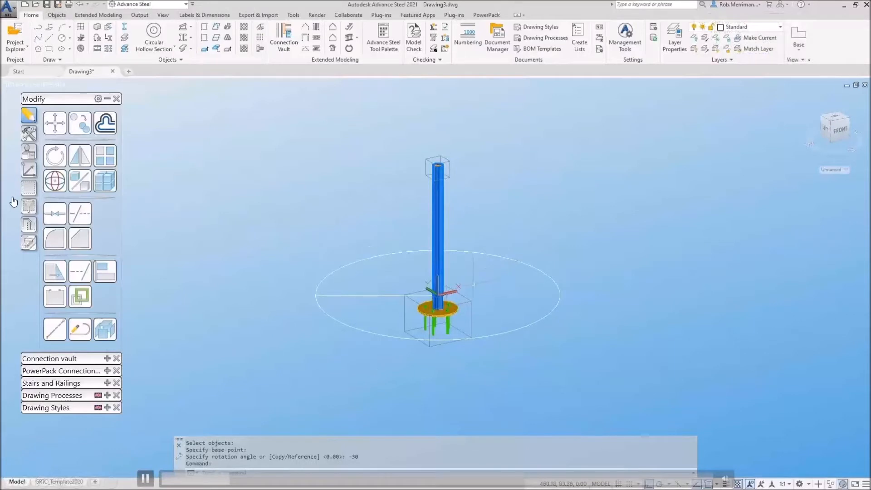
{"action": "scroll", "coordinate": [474, 284], "scroll_direction": "up", "scroll_amount": 2}
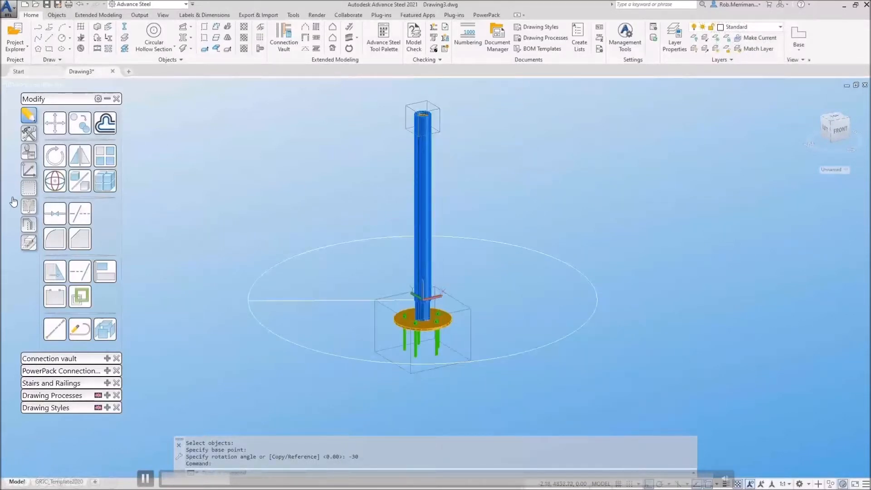
{"action": "left_click", "coordinate": [49, 38]}
{"action": "type", "text": "0,0,0"}
{"action": "key", "text": "Return"}
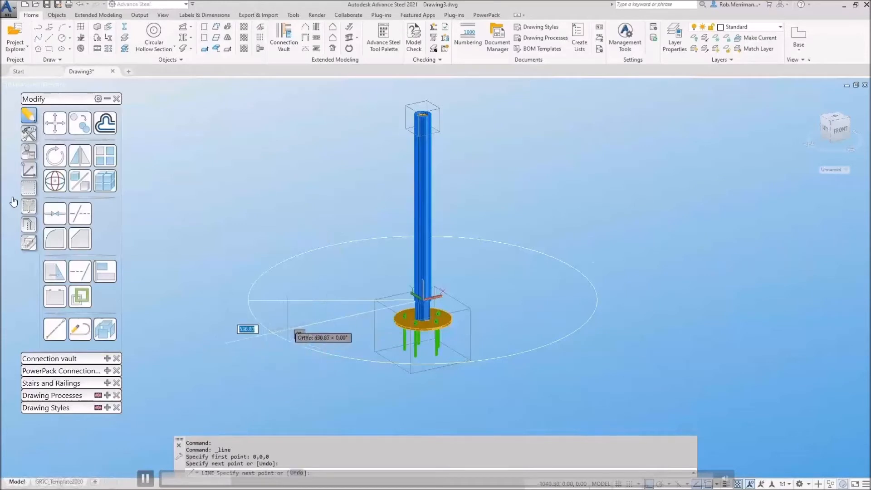
{"action": "key", "text": "Escape"}
{"action": "left_click", "coordinate": [422, 299]}
{"action": "left_click", "coordinate": [611, 259]}
{"action": "key", "text": "Escape"}
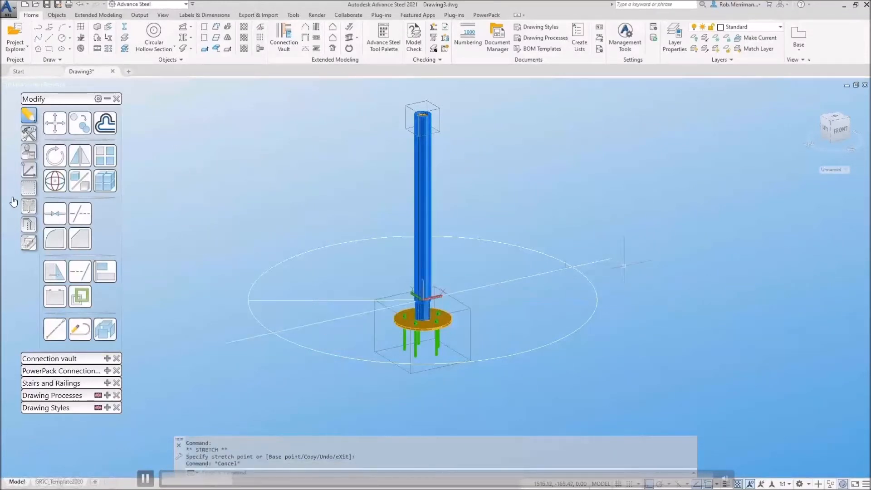
Step: Trim away the front half of the circle at the line across it, and delete that cutting line
{"action": "key", "text": "Return"}
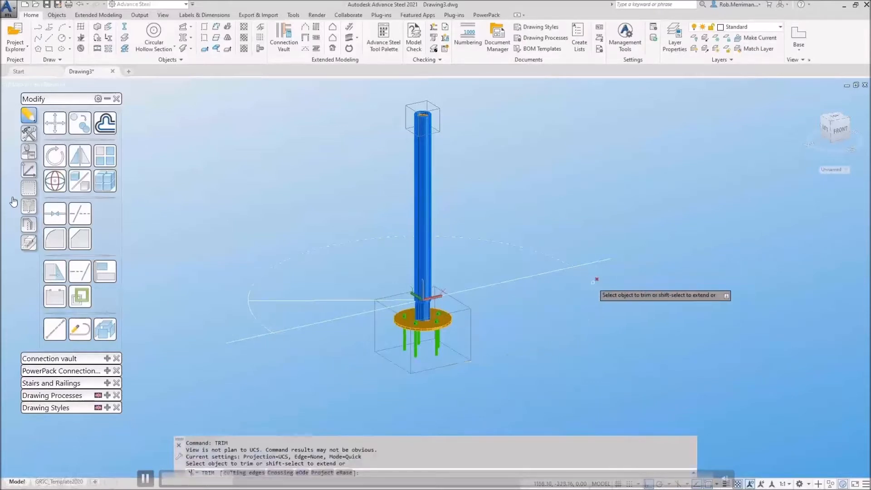
{"action": "key", "text": "Escape"}
{"action": "left_click", "coordinate": [596, 263]}
{"action": "key", "text": "Delete"}
Step: Convert the remaining arc into a curved beam, deleting the source arc
{"action": "scroll", "coordinate": [339, 308], "scroll_direction": "up", "scroll_amount": 2}
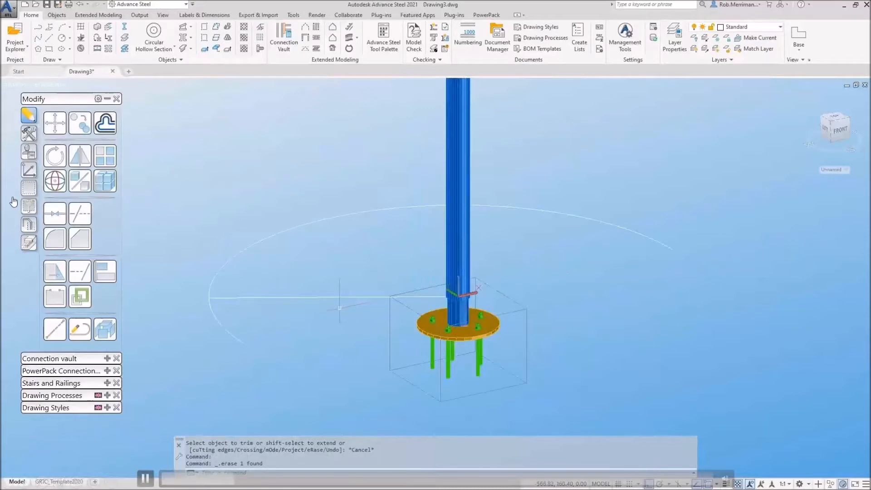
{"action": "left_click", "coordinate": [109, 40]}
{"action": "left_click", "coordinate": [221, 322]}
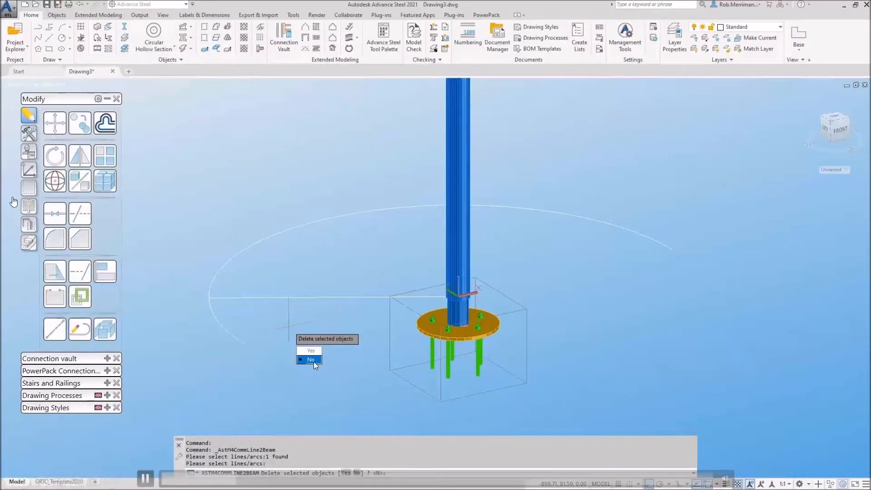
{"action": "left_click", "coordinate": [311, 350]}
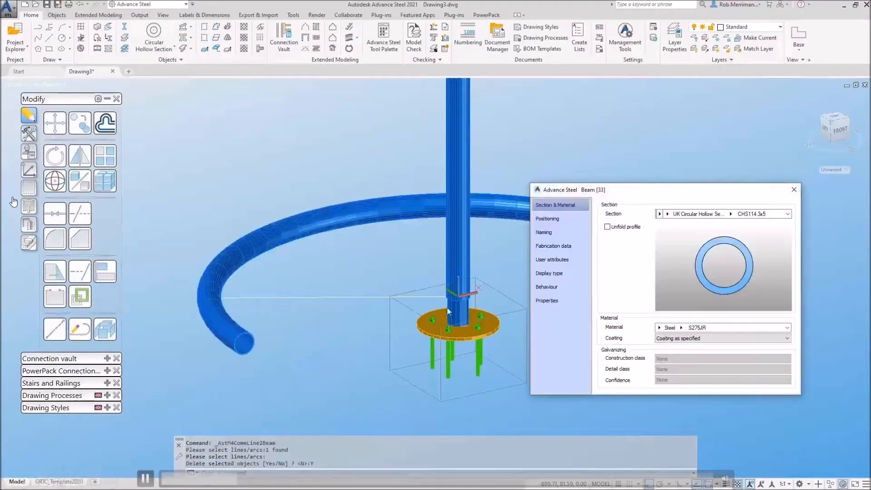
Step: Set the curved beam's model role to Curved Beam and close its properties
{"action": "left_click", "coordinate": [577, 221]}
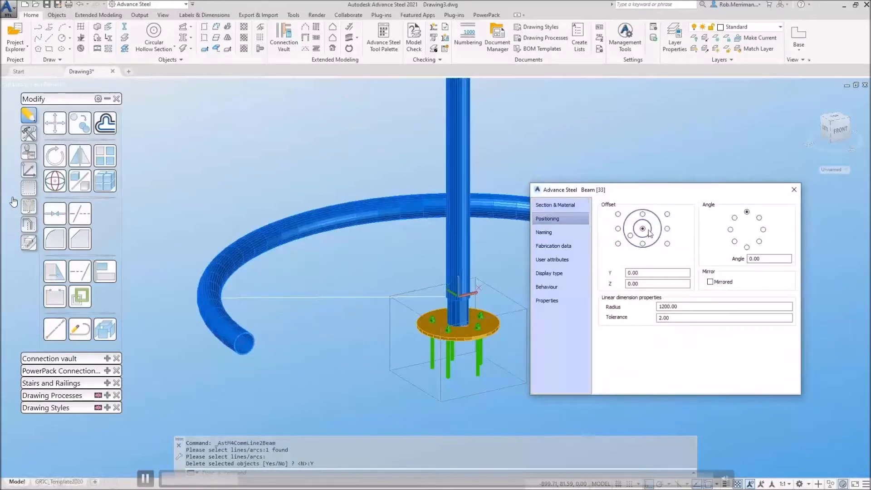
{"action": "left_click", "coordinate": [557, 231]}
{"action": "left_click", "coordinate": [704, 323]}
{"action": "left_click", "coordinate": [707, 328]}
{"action": "key", "text": "u"}
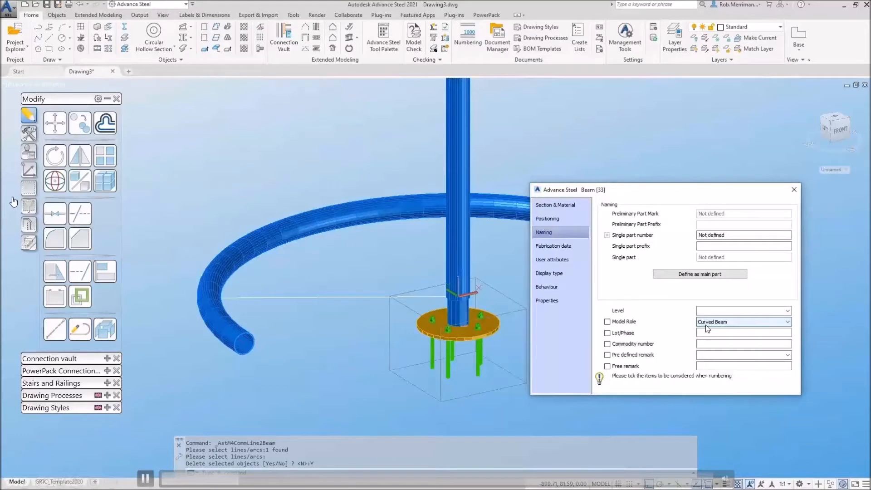
{"action": "key", "text": "Escape"}
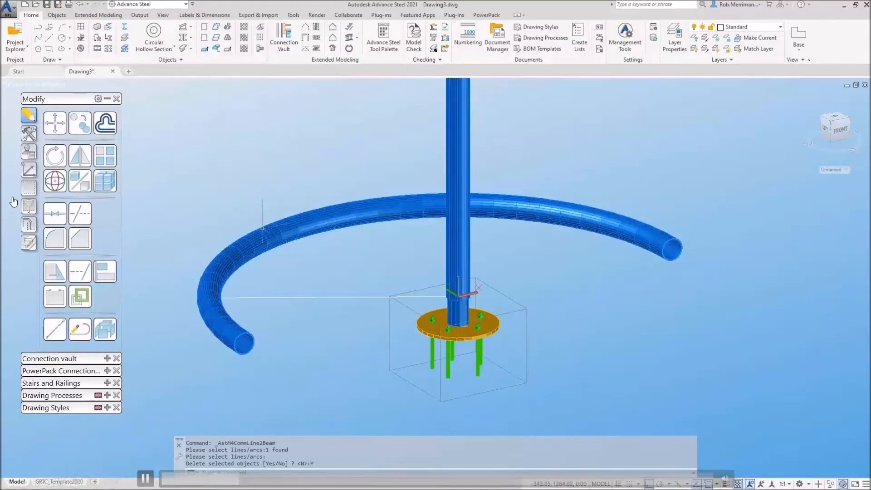
Step: Convert the radial line into a straight beam, deleting the source line
{"action": "left_click", "coordinate": [109, 39]}
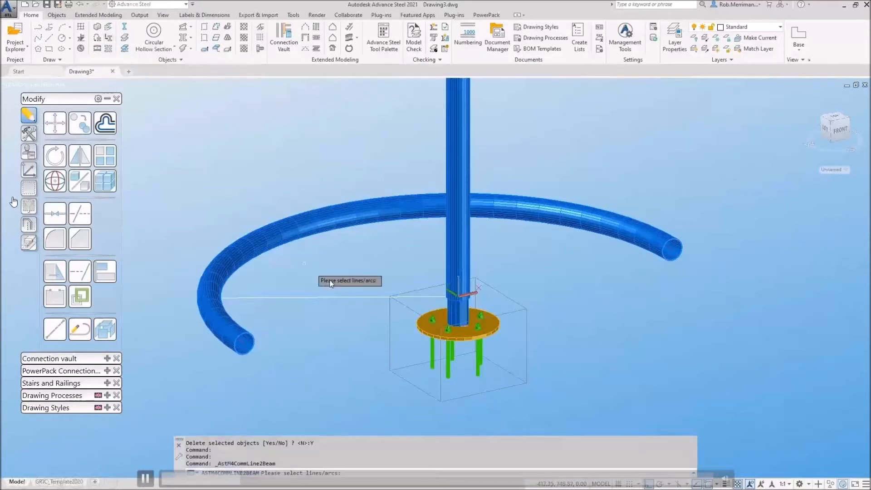
{"action": "left_click", "coordinate": [329, 298]}
{"action": "key", "text": "Return"}
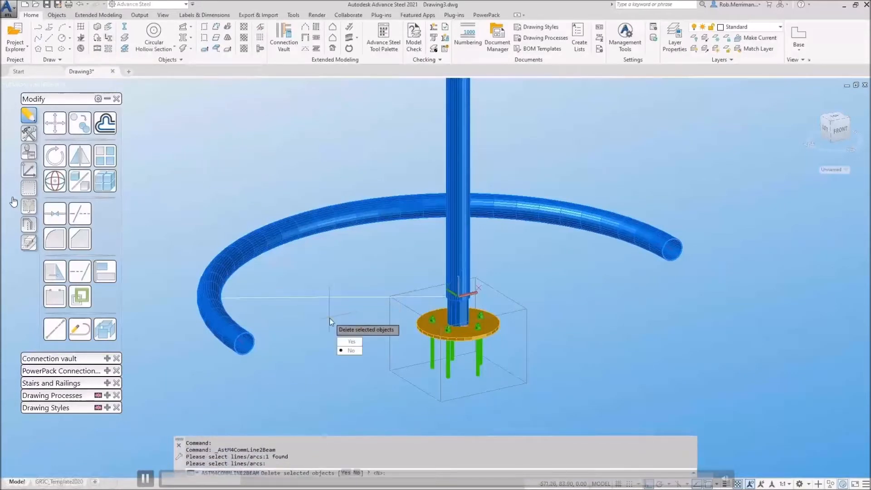
{"action": "left_click", "coordinate": [351, 341]}
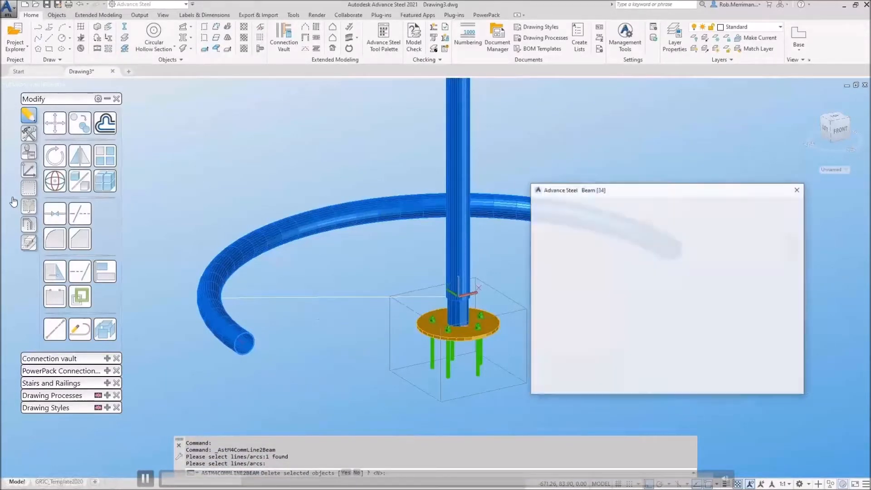
Step: Change the radial beam's section to UK Tee cut from Universal Beam, size TEE133x102x13
{"action": "left_click", "coordinate": [565, 221]}
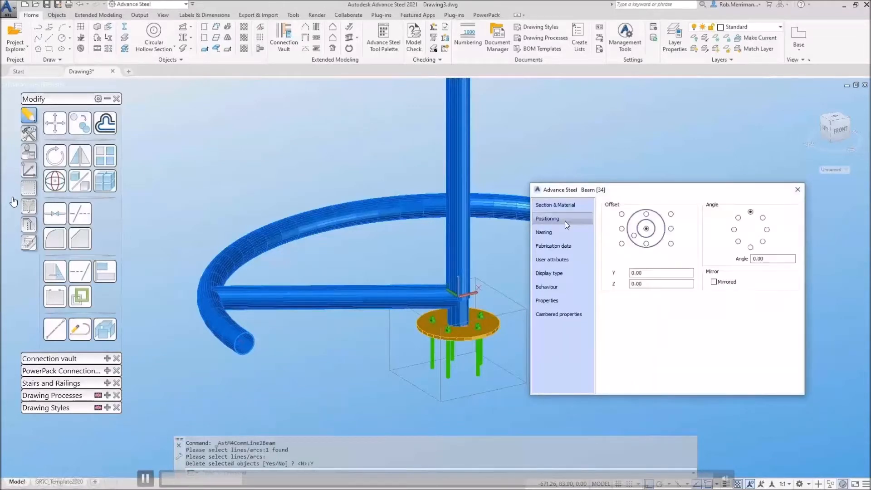
{"action": "left_click", "coordinate": [566, 206]}
{"action": "left_click", "coordinate": [663, 214]}
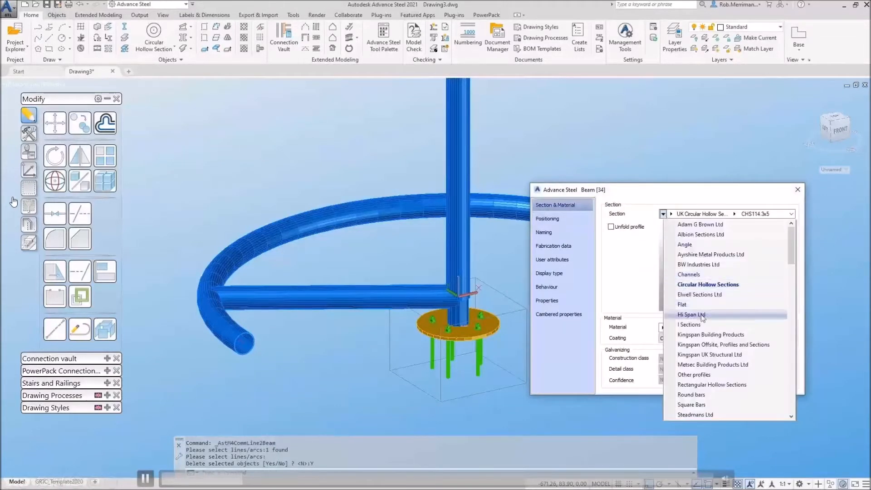
{"action": "scroll", "coordinate": [707, 317], "scroll_direction": "down", "scroll_amount": 2}
{"action": "left_click", "coordinate": [725, 383]}
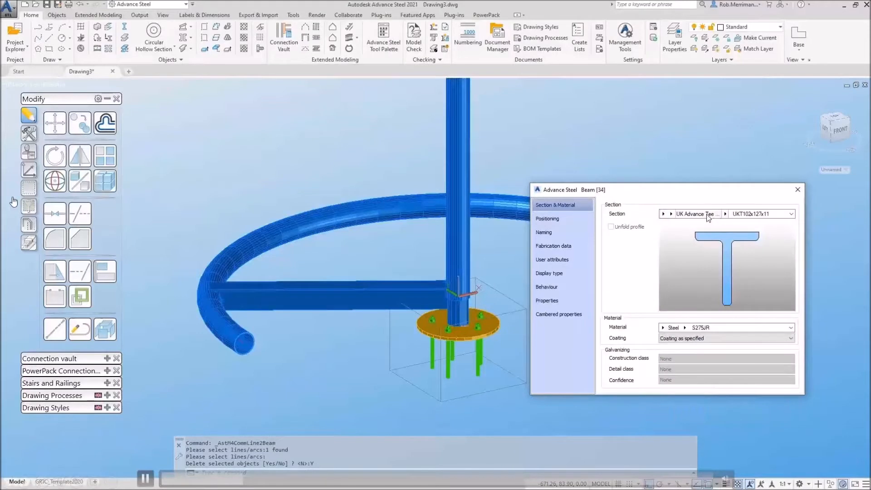
{"action": "left_click", "coordinate": [671, 214]}
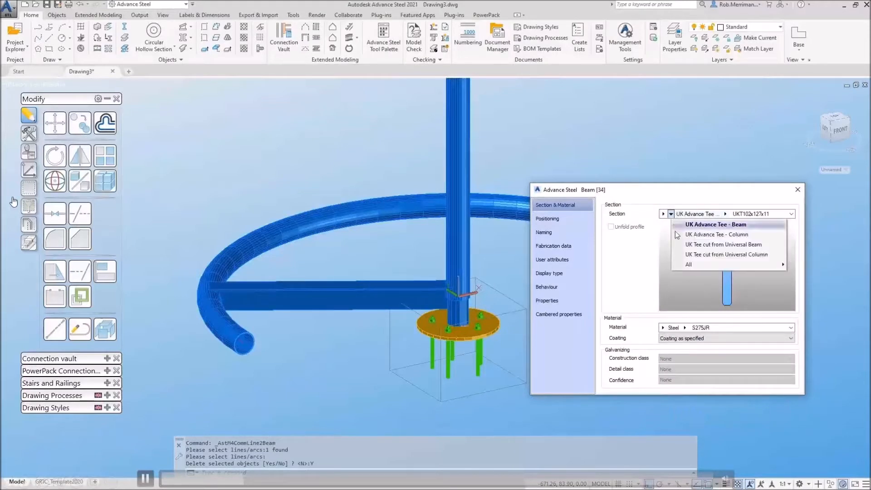
{"action": "left_click", "coordinate": [690, 245]}
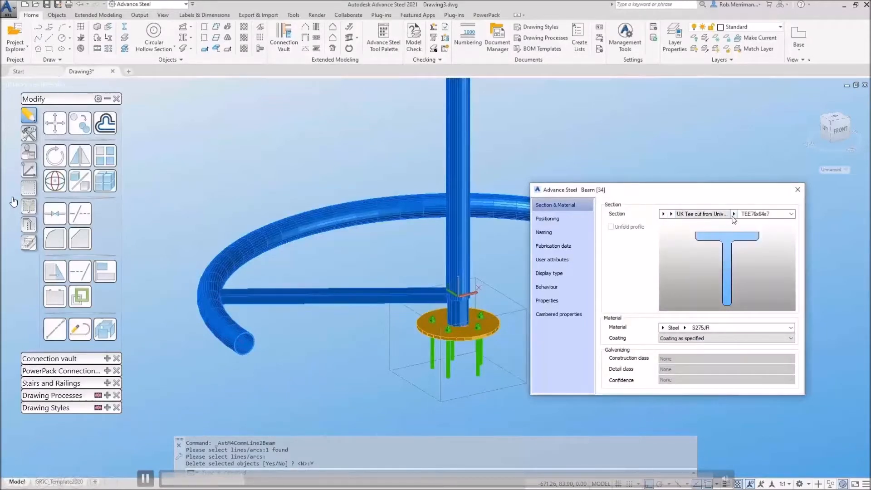
{"action": "left_click", "coordinate": [733, 215]}
{"action": "left_click", "coordinate": [747, 254]}
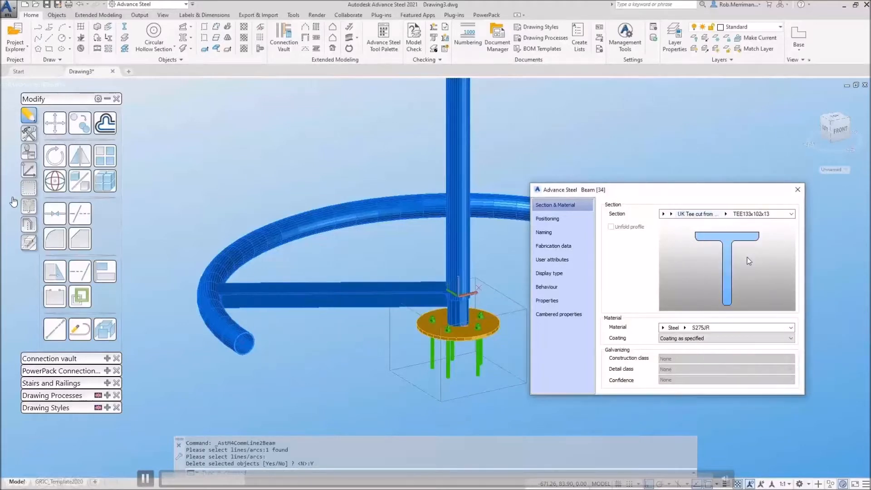
Step: Offset the tee beam to the top centre of its flange and set its model role to Beam
{"action": "middle_click_drag", "start_coordinate": [307, 284], "coordinate": [263, 271], "text": "shift"}
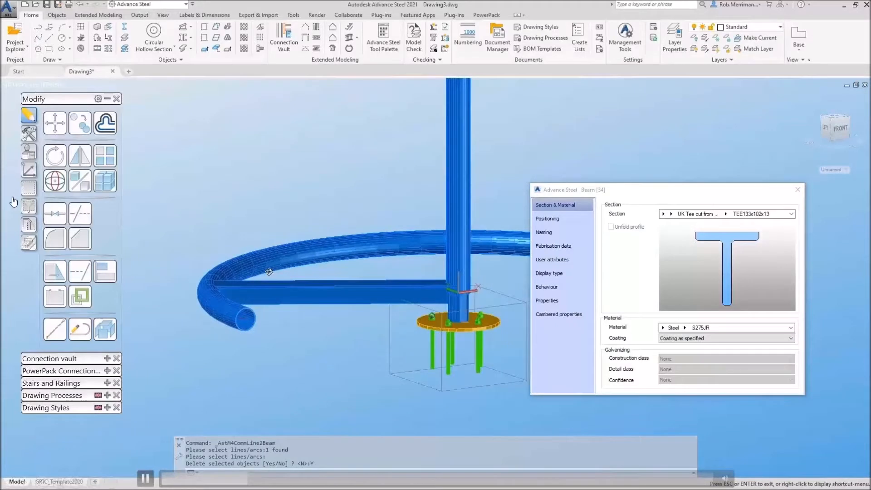
{"action": "left_click", "coordinate": [582, 221]}
{"action": "left_click", "coordinate": [646, 214]}
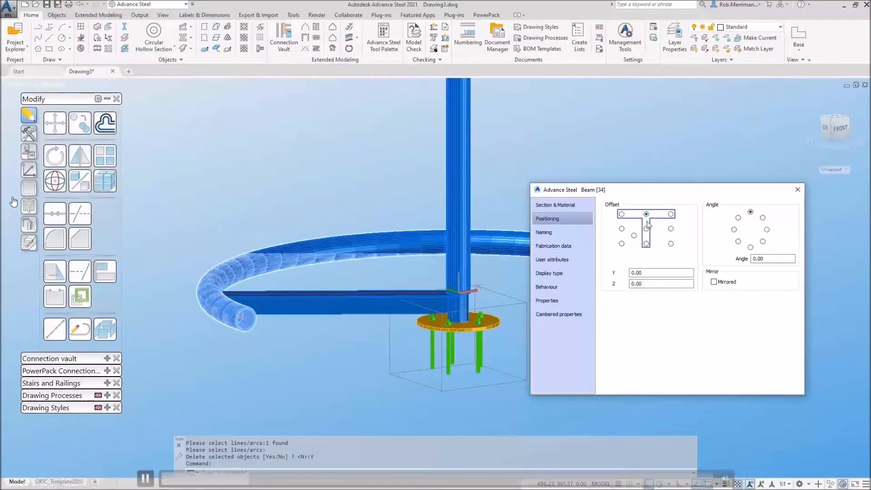
{"action": "left_click", "coordinate": [567, 233]}
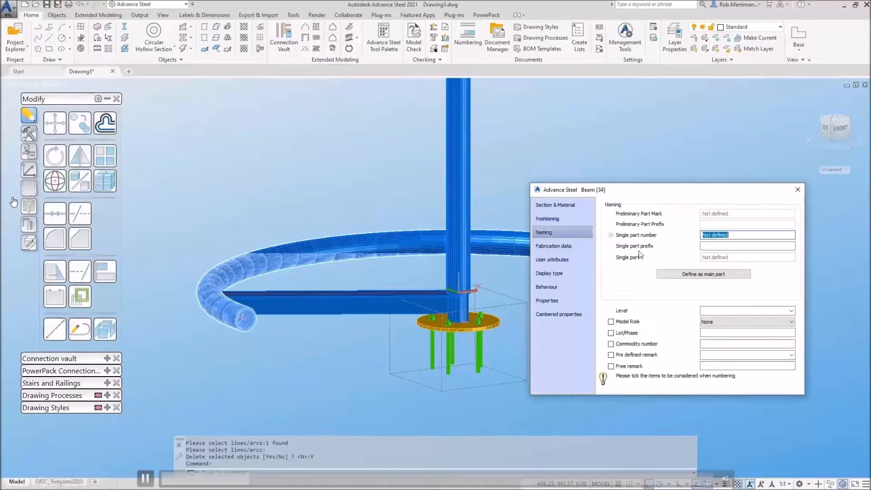
{"action": "left_click", "coordinate": [711, 320]}
{"action": "left_click", "coordinate": [715, 328]}
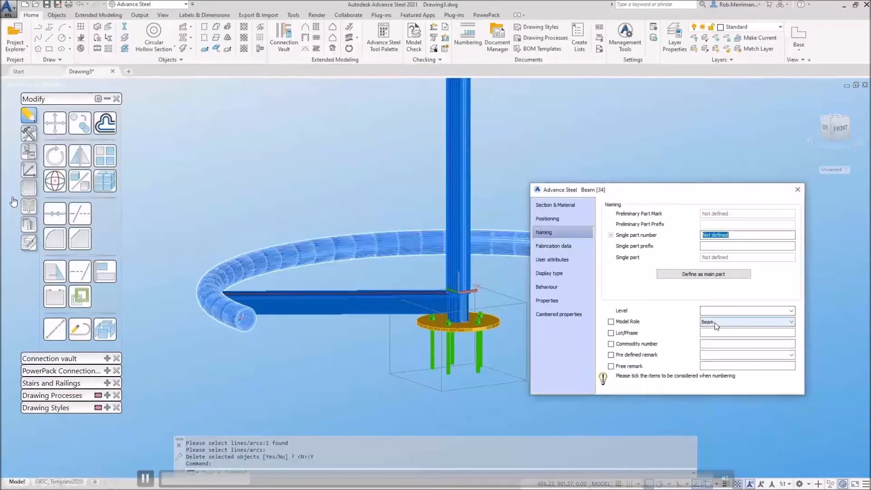
{"action": "key", "text": "Escape"}
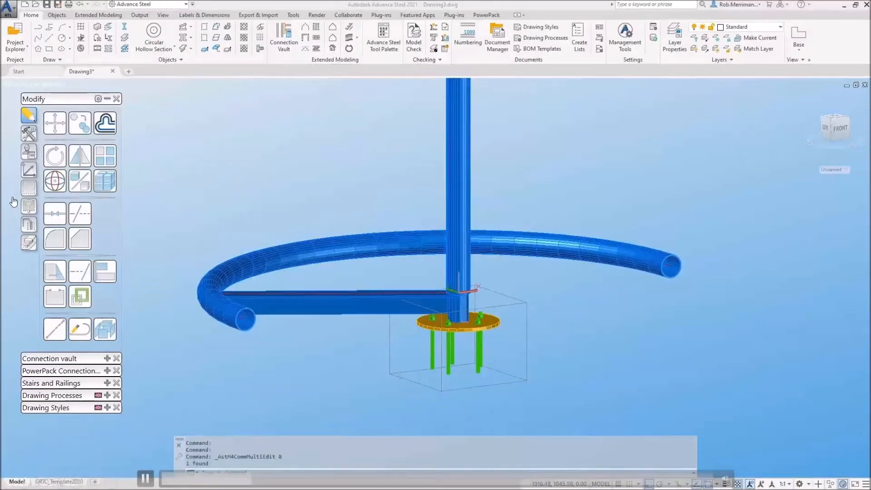
Step: Move the tee beam vertically upward by 57.15 mm
{"action": "left_click", "coordinate": [55, 126]}
{"action": "left_click", "coordinate": [322, 303]}
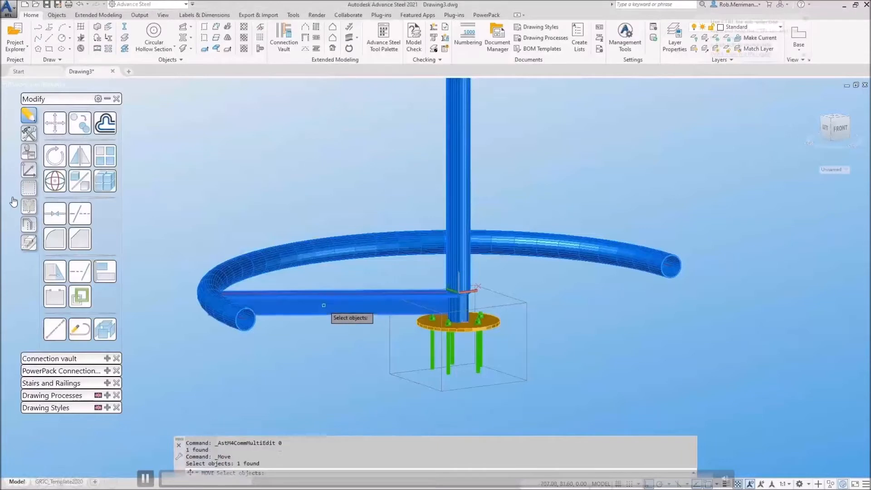
{"action": "right_click", "coordinate": [316, 360]}
{"action": "left_click", "coordinate": [318, 361]}
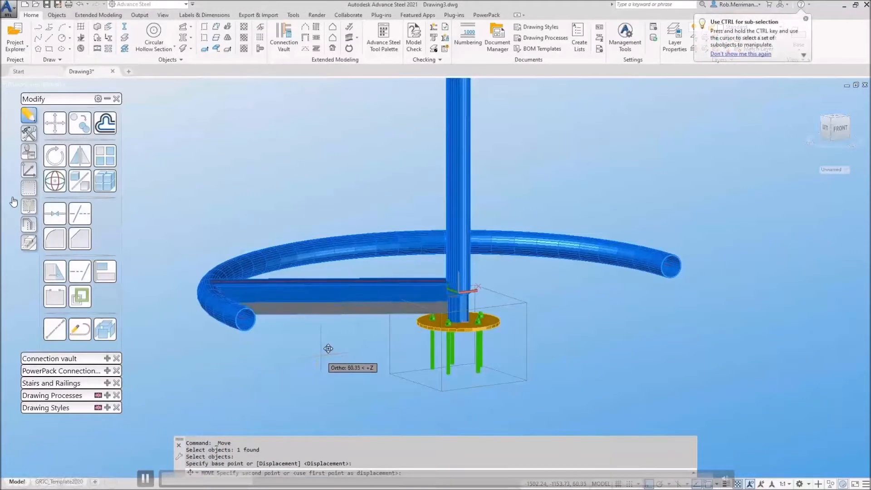
{"action": "type", "text": "57"}
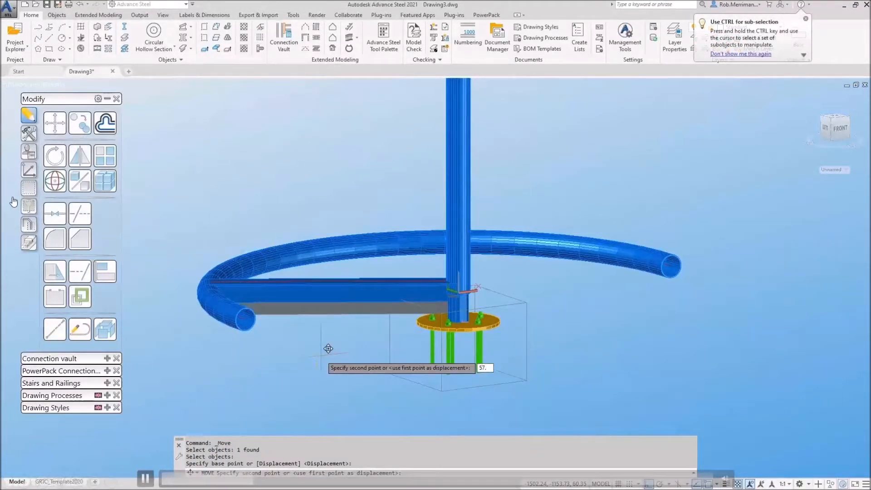
{"action": "type", "text": ".15"}
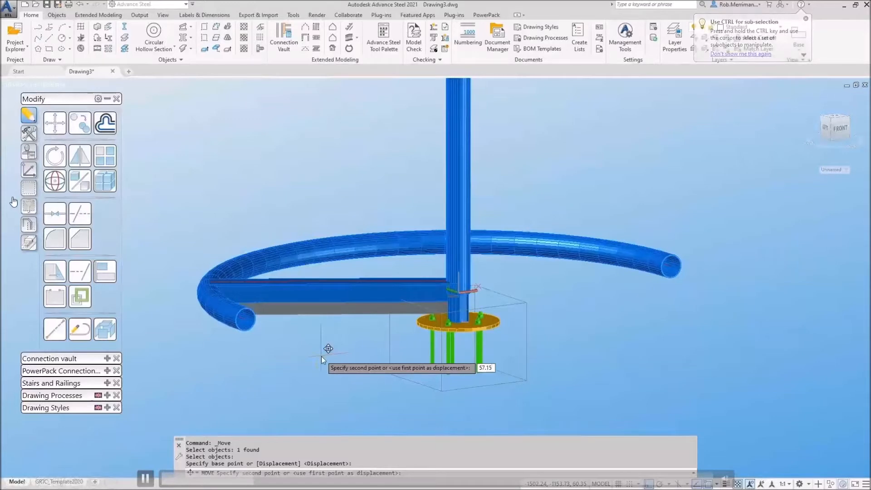
{"action": "key", "text": "Return"}
{"action": "scroll", "coordinate": [305, 299], "scroll_direction": "up", "scroll_amount": 3}
{"action": "middle_click_drag", "start_coordinate": [305, 298], "coordinate": [378, 282], "text": "shift"}
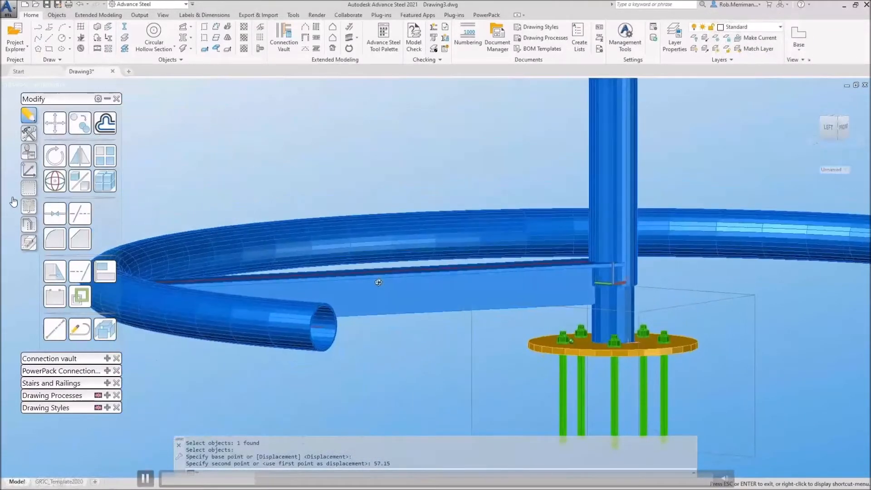
{"action": "key", "text": "Escape"}
Step: Display the model in 2D Wireframe to reach the lower end of the outer tube around the post
{"action": "scroll", "coordinate": [644, 282], "scroll_direction": "up", "scroll_amount": 4}
{"action": "left_click", "coordinate": [581, 290]}
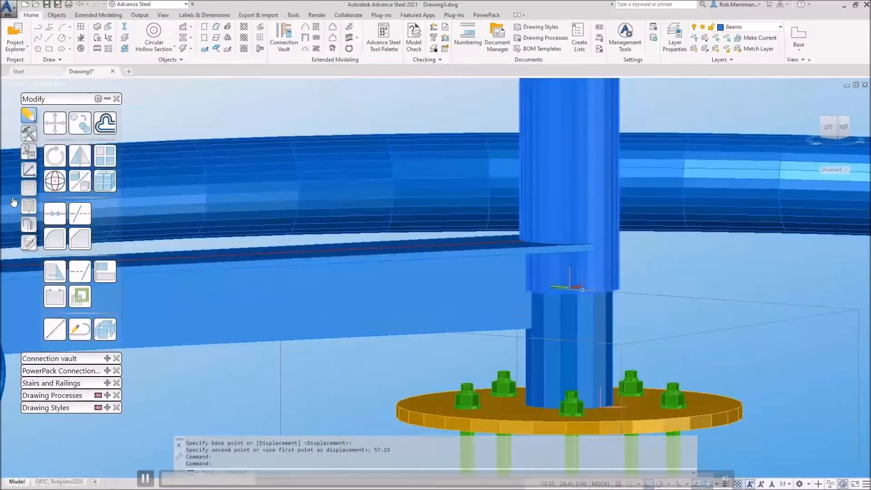
{"action": "left_click", "coordinate": [573, 298]}
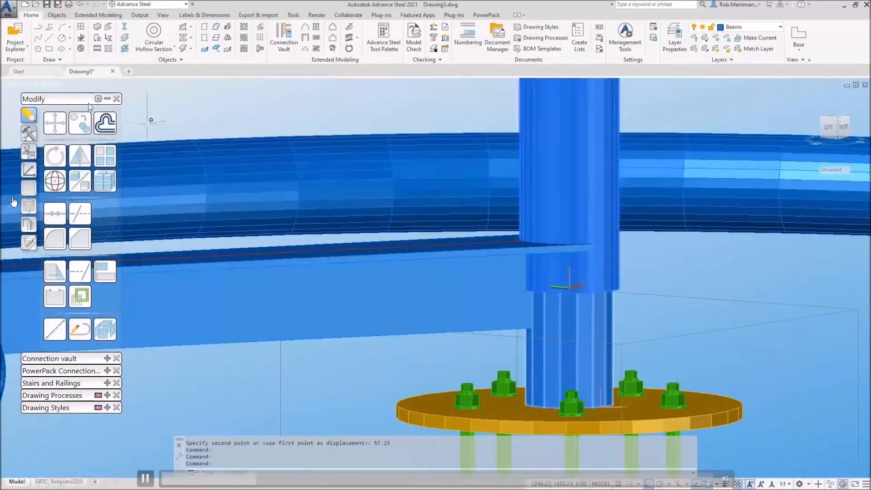
{"action": "left_click", "coordinate": [54, 84]}
{"action": "left_click", "coordinate": [79, 104]}
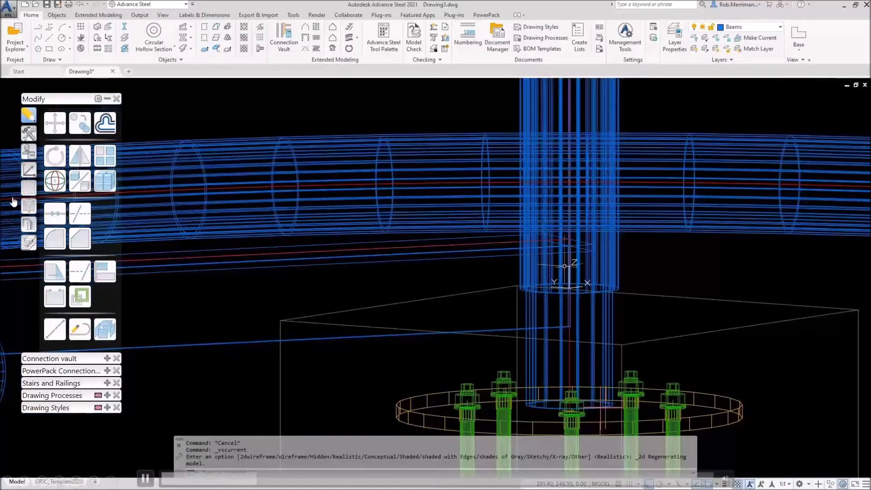
Step: Extend the outer tube's lower end 50 mm downward and restore the Realistic visual style
{"action": "left_click", "coordinate": [569, 289]}
{"action": "left_click", "coordinate": [570, 289]}
{"action": "scroll", "coordinate": [570, 309], "scroll_direction": "up", "scroll_amount": 3}
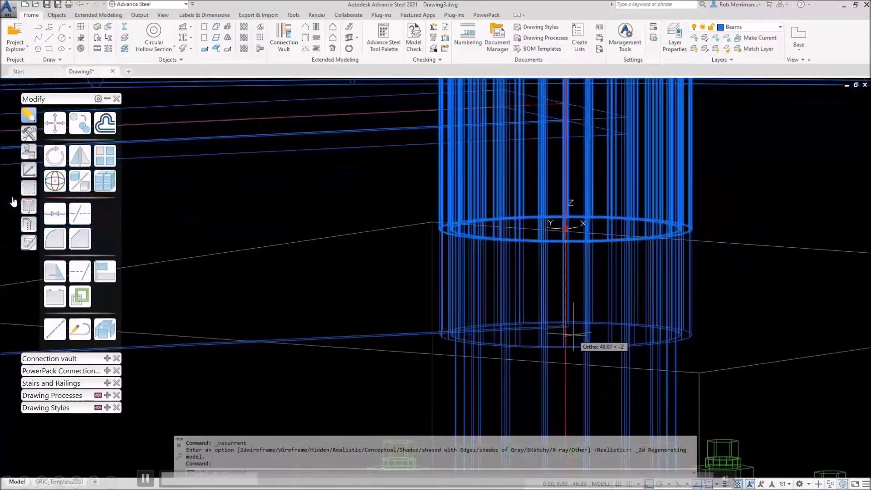
{"action": "type", "text": "50"}
{"action": "key", "text": "Return"}
{"action": "key", "text": "Escape"}
{"action": "scroll", "coordinate": [575, 334], "scroll_direction": "down", "scroll_amount": 5}
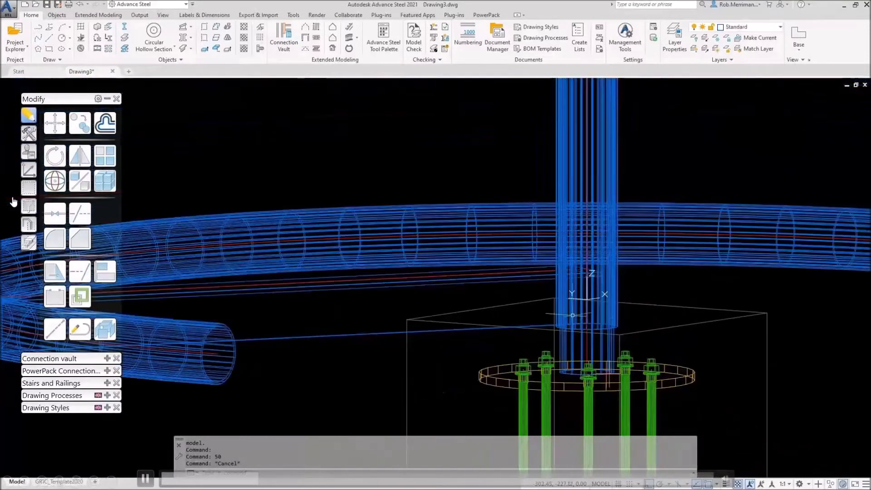
{"action": "left_click", "coordinate": [58, 88]}
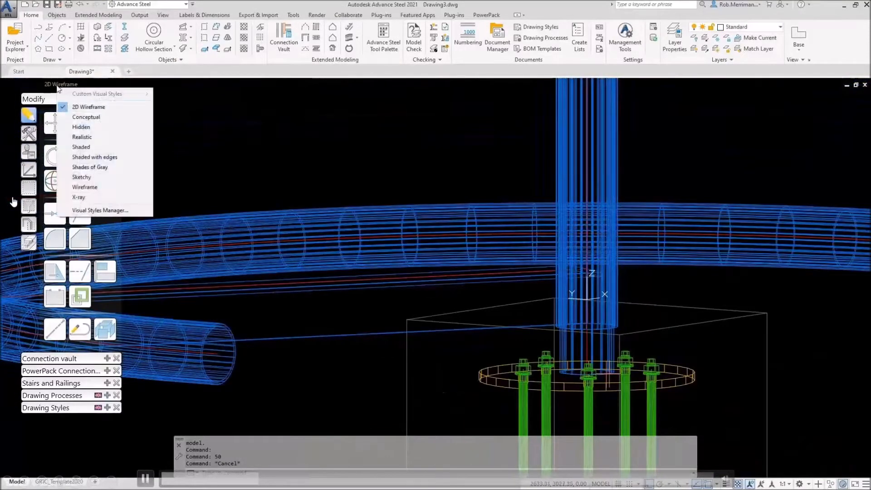
{"action": "left_click", "coordinate": [86, 138]}
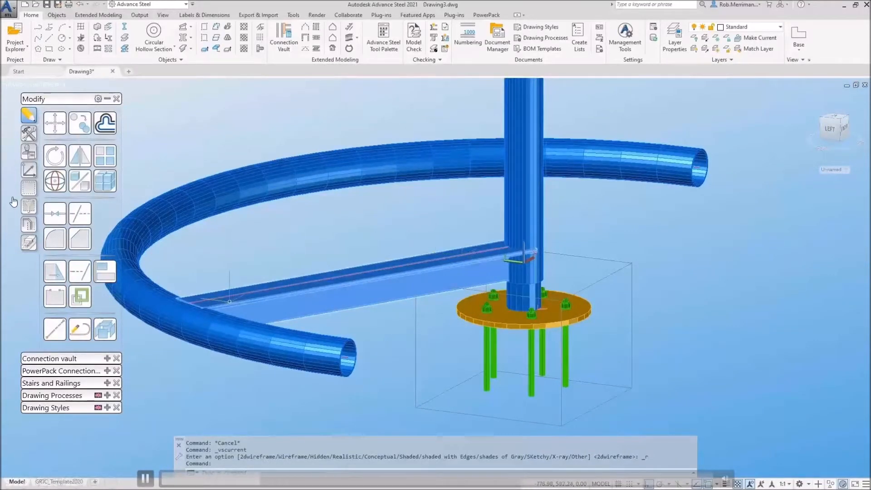
Step: Cut the tee beam's post end to the outer tube with an Element contour connection, keeping its default parameters
{"action": "left_click", "coordinate": [29, 242]}
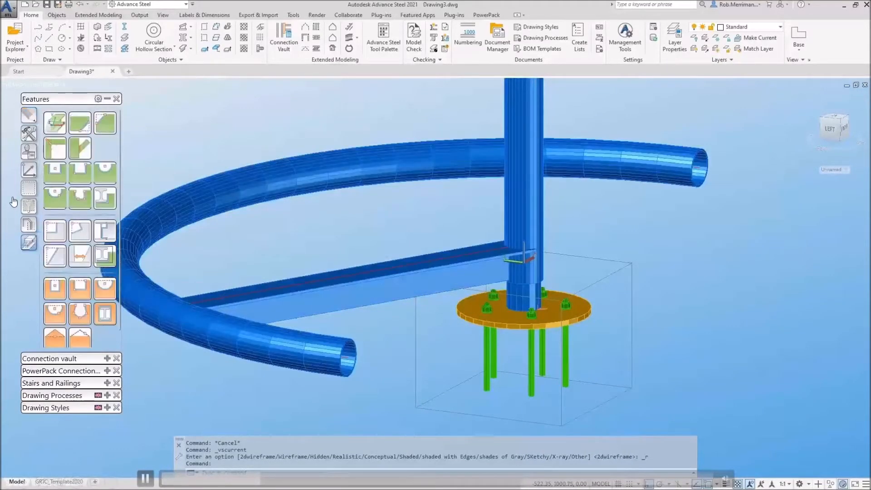
{"action": "left_click", "coordinate": [106, 254]}
{"action": "scroll", "coordinate": [447, 294], "scroll_direction": "up", "scroll_amount": 2}
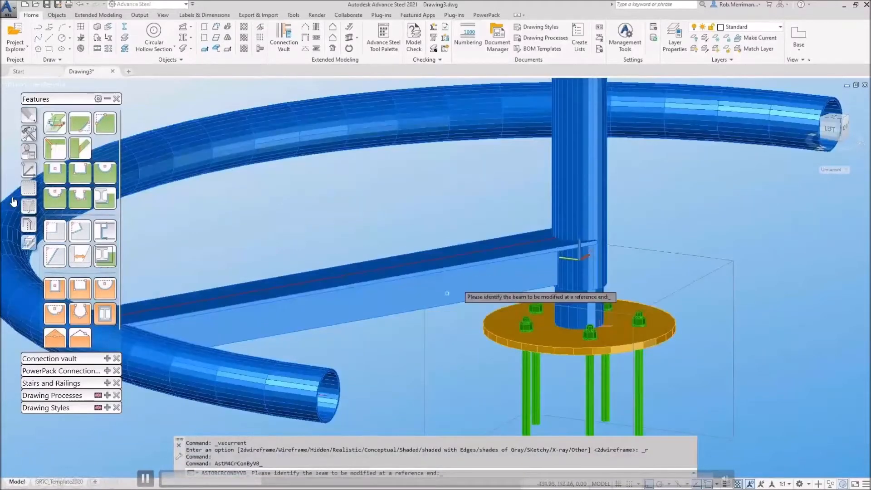
{"action": "left_click", "coordinate": [523, 237]}
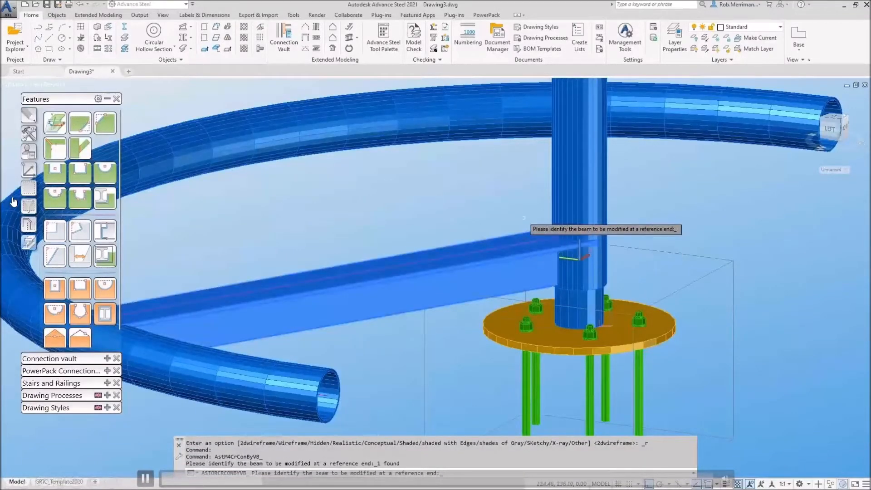
{"action": "left_click", "coordinate": [569, 212]}
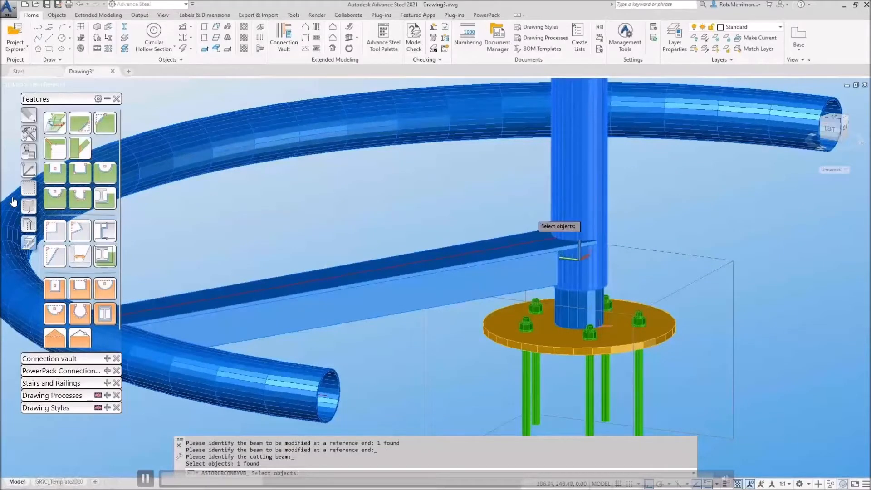
{"action": "key", "text": "Return"}
{"action": "left_click_drag", "start_coordinate": [609, 192], "coordinate": [191, 181]}
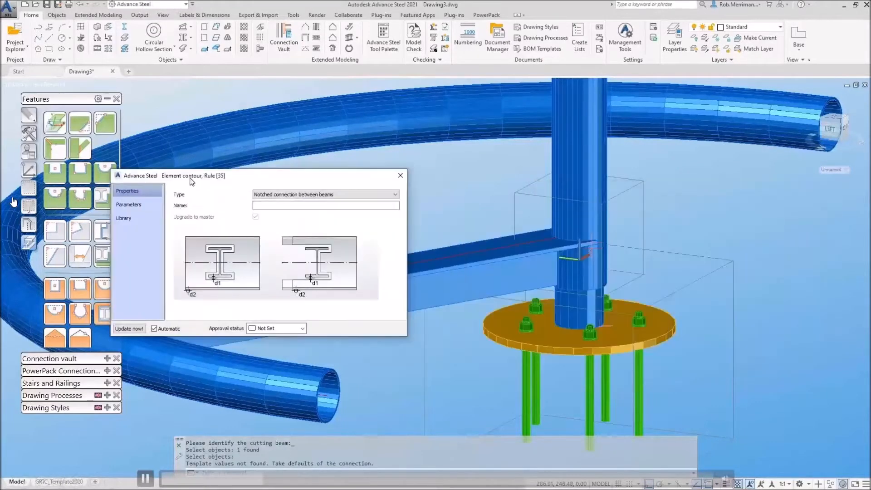
{"action": "left_click", "coordinate": [150, 205]}
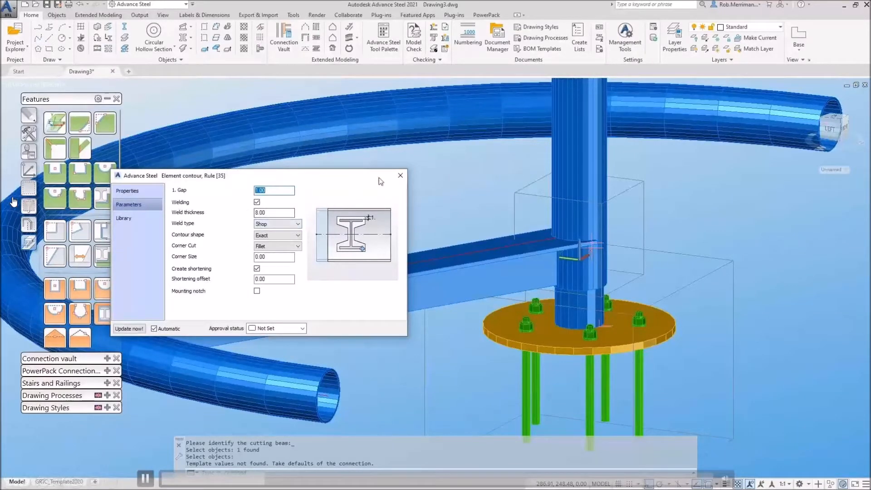
{"action": "left_click", "coordinate": [399, 177]}
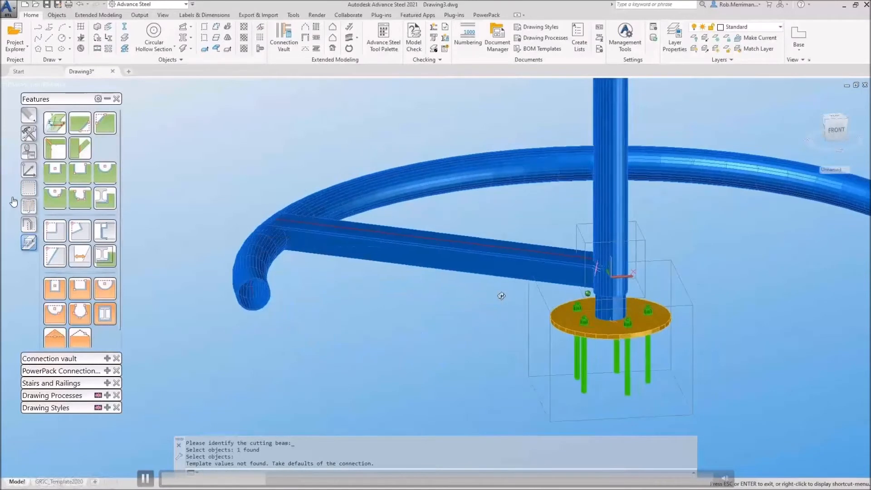
Step: Transfer the contour connection to the tee beam's outer end, using the curved tube as the cutting beam
{"action": "left_click", "coordinate": [31, 135]}
{"action": "left_click", "coordinate": [60, 242]}
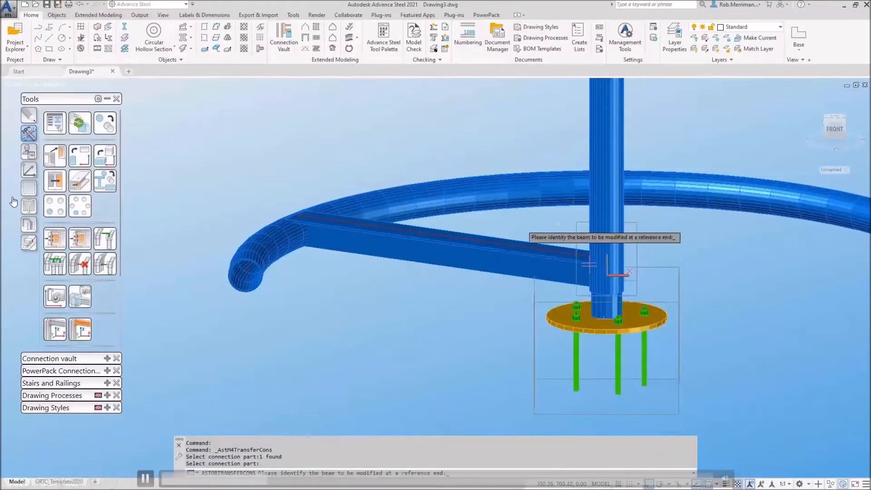
{"action": "scroll", "coordinate": [292, 211], "scroll_direction": "up", "scroll_amount": 3}
{"action": "left_click", "coordinate": [292, 211]}
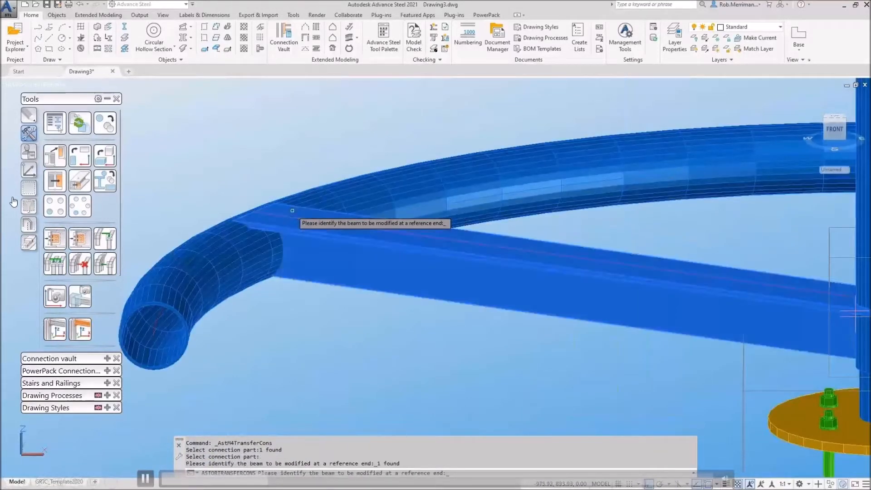
{"action": "key", "text": "Return"}
{"action": "left_click", "coordinate": [241, 245]}
{"action": "key", "text": "Return"}
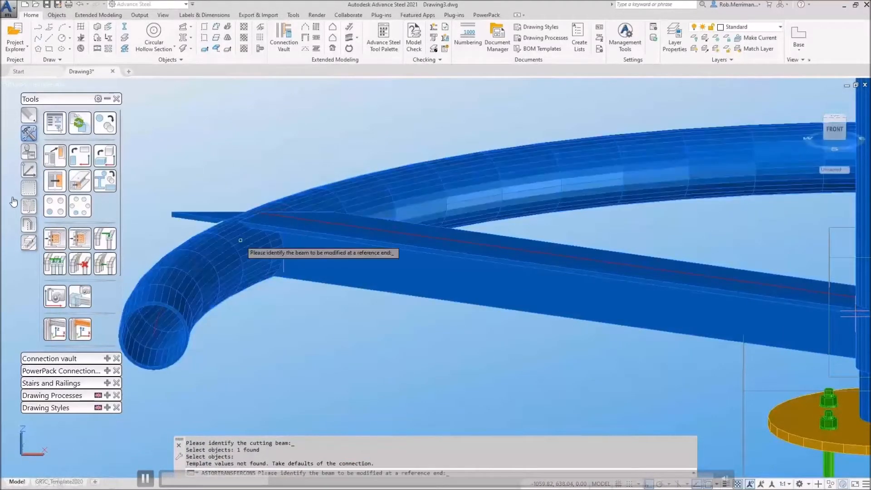
{"action": "key", "text": "Return"}
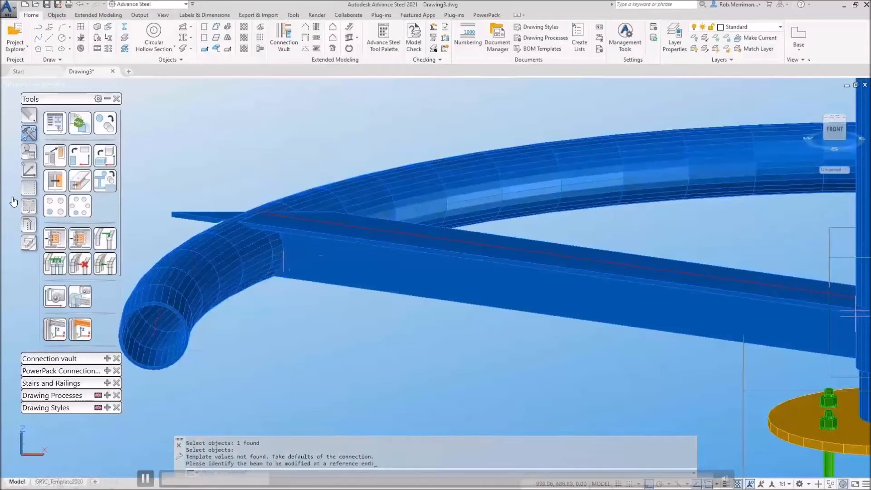
Step: Display the model in 2D Wireframe and open the joint properties of the contour connection at the curved tube
{"action": "middle_click_drag", "start_coordinate": [320, 255], "coordinate": [362, 283], "text": "shift"}
{"action": "left_click", "coordinate": [59, 85]}
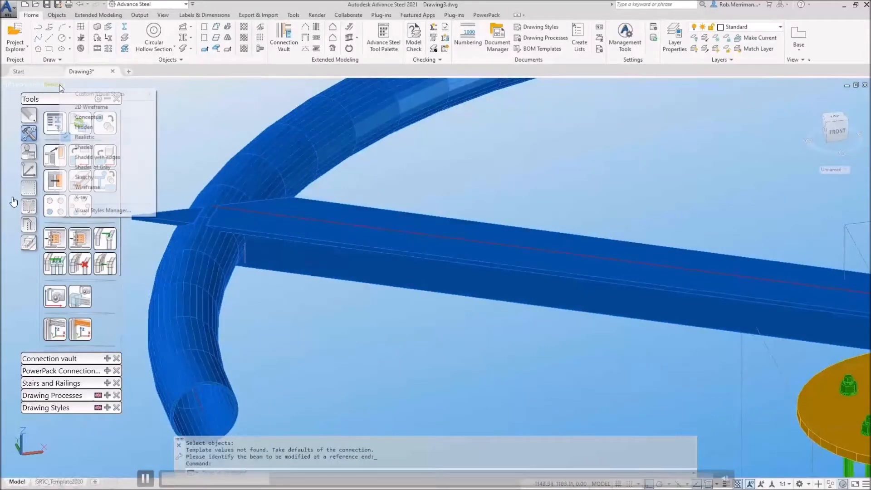
{"action": "left_click", "coordinate": [77, 103]}
{"action": "left_click", "coordinate": [255, 246]}
{"action": "left_click", "coordinate": [249, 247]}
{"action": "right_click", "coordinate": [249, 246]}
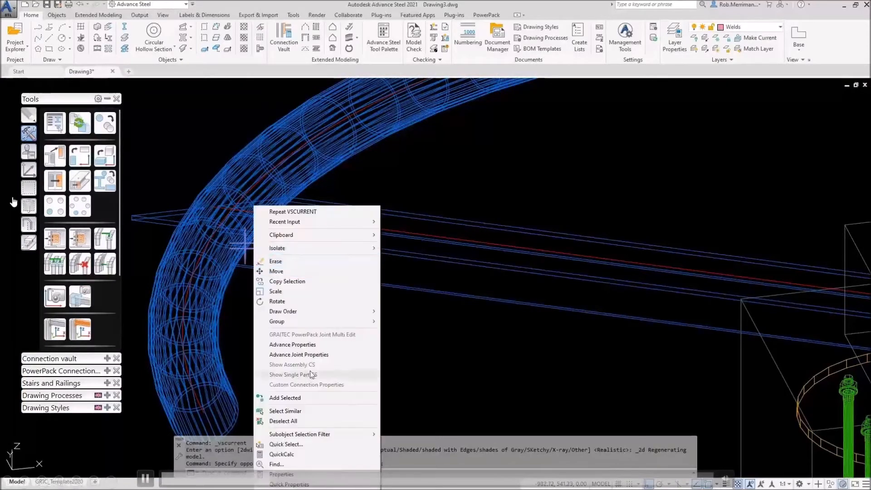
{"action": "left_click", "coordinate": [313, 355]}
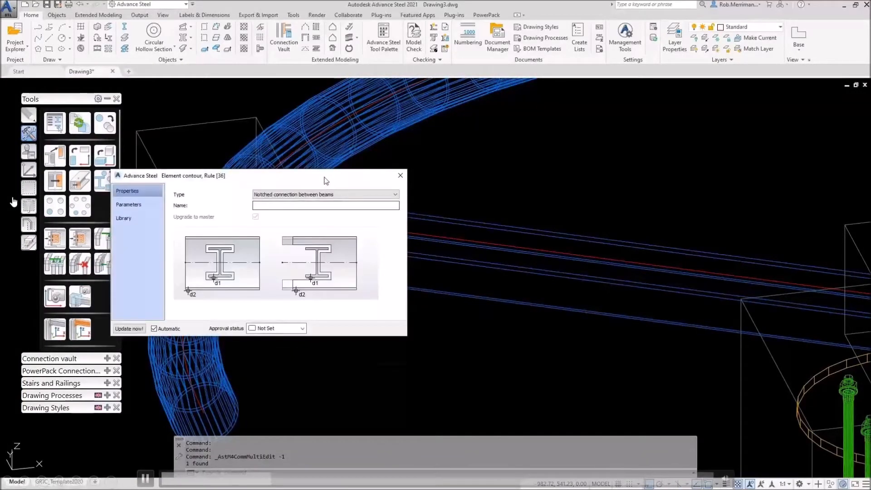
Step: Turn off Create shortening for the contour connection at the curved tube and restore the Realistic visual style
{"action": "left_click_drag", "start_coordinate": [326, 180], "coordinate": [636, 204]}
{"action": "left_click", "coordinate": [488, 226]}
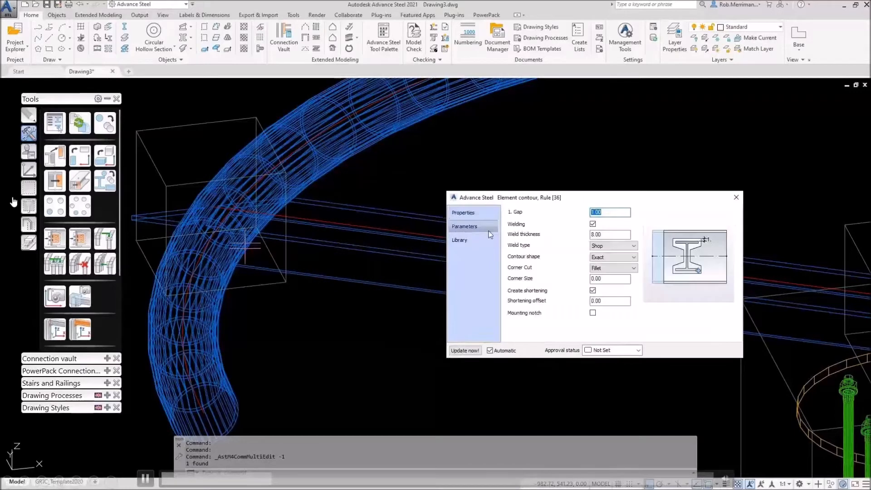
{"action": "left_click", "coordinate": [592, 290]}
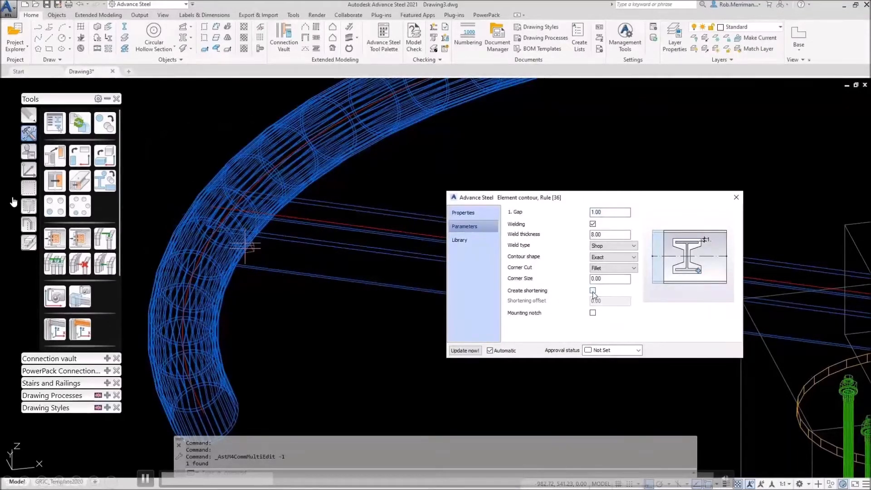
{"action": "left_click", "coordinate": [734, 196]}
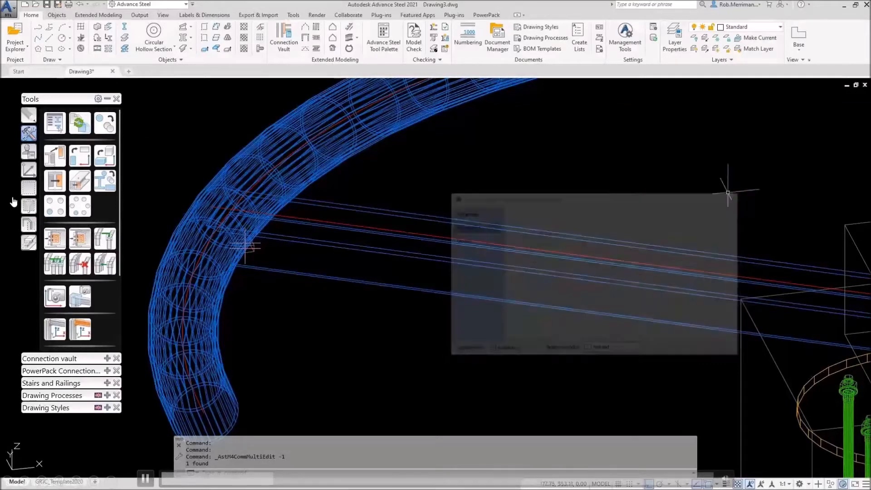
{"action": "left_click", "coordinate": [58, 85]}
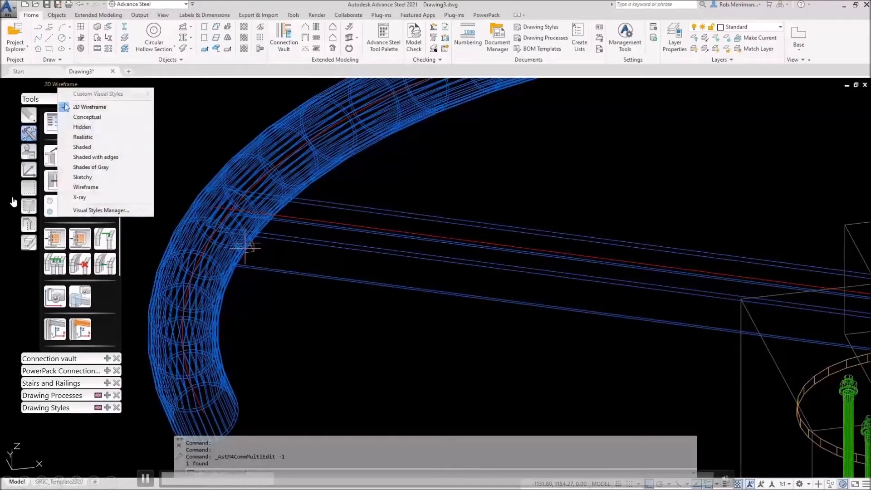
{"action": "left_click", "coordinate": [79, 138]}
{"action": "middle_click_drag", "start_coordinate": [331, 218], "coordinate": [385, 240], "text": "shift"}
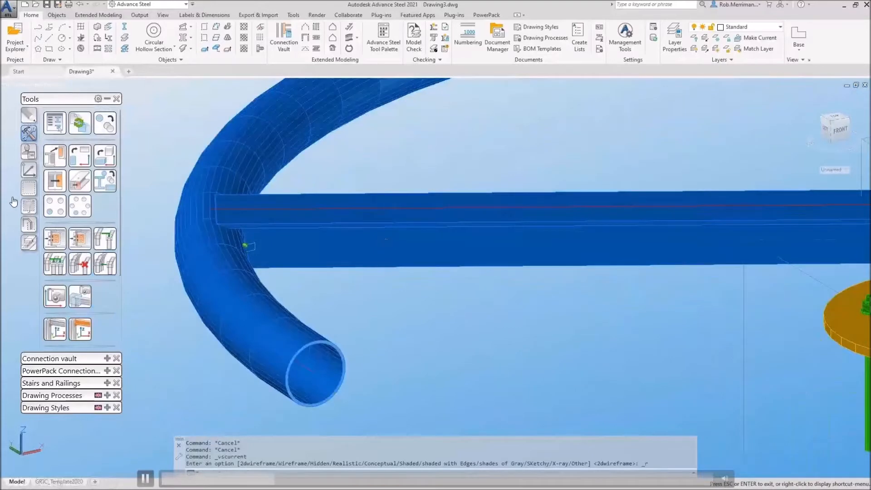
Step: Run a collision check on the post, outer tube, curved tube, tee beam and their connections
{"action": "left_click", "coordinate": [29, 152]}
{"action": "left_click", "coordinate": [28, 170]}
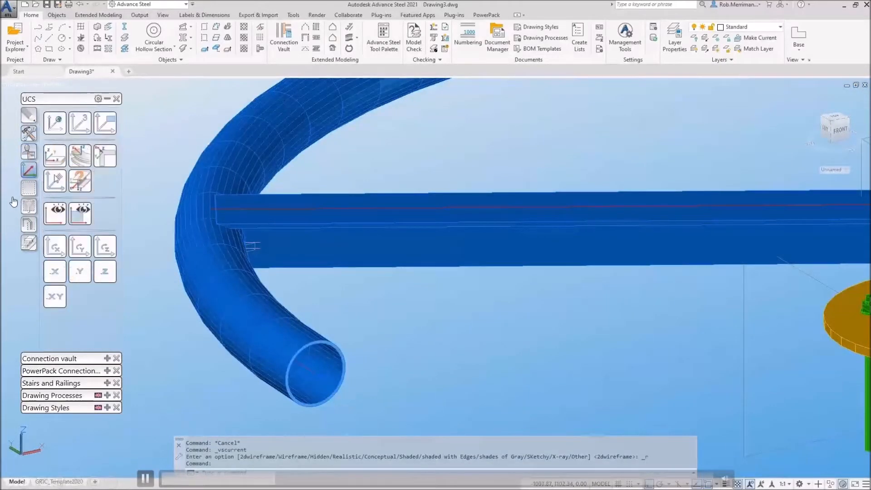
{"action": "scroll", "coordinate": [397, 263], "scroll_direction": "down", "scroll_amount": 3}
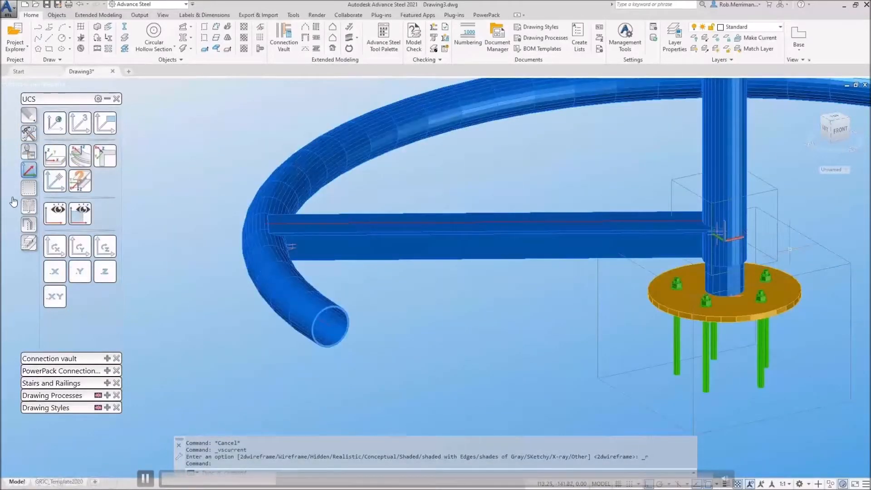
{"action": "left_click", "coordinate": [737, 247]}
{"action": "left_click", "coordinate": [252, 199]}
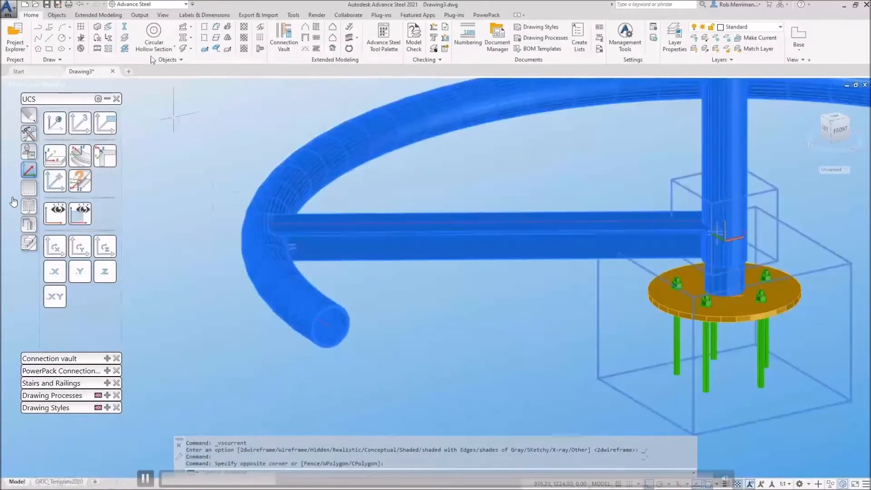
{"action": "left_click", "coordinate": [436, 28]}
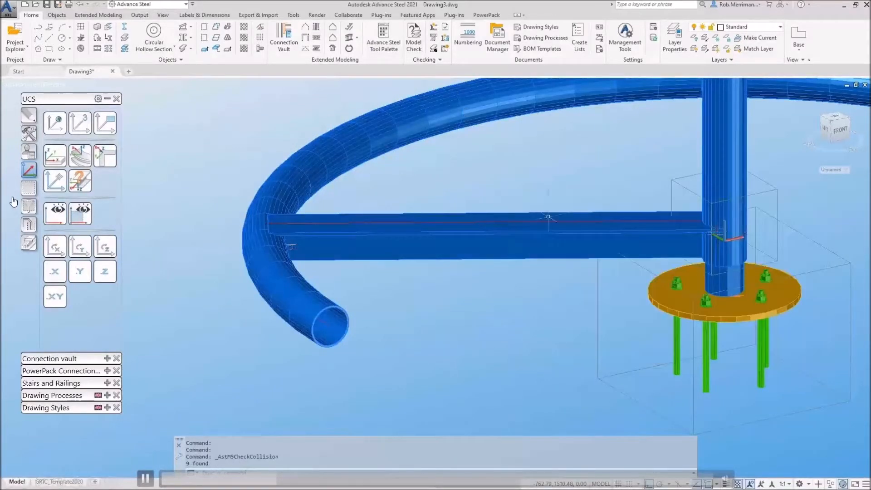
Step: Mark the parts connected to the radial tee beam to check its assembly
{"action": "left_click", "coordinate": [28, 187]}
{"action": "left_click", "coordinate": [80, 232]}
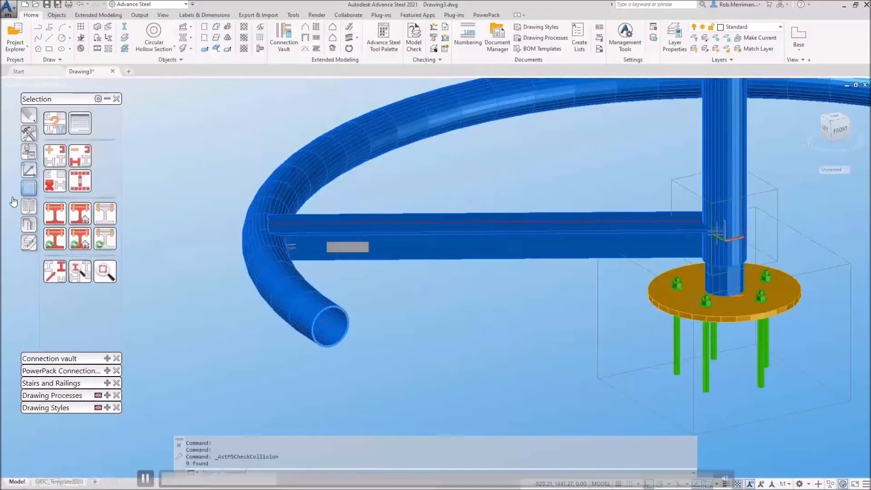
{"action": "left_click", "coordinate": [367, 232]}
{"action": "scroll", "coordinate": [404, 328], "scroll_direction": "down", "scroll_amount": 3}
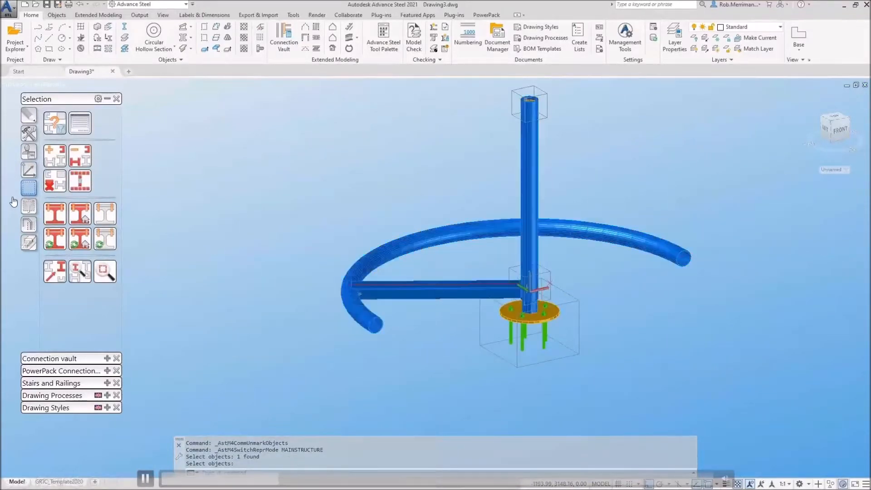
Step: Mark the parts connected to the base plate, examine the post assembly up to its top end, and clear the marking
{"action": "left_click", "coordinate": [83, 240]}
{"action": "scroll", "coordinate": [529, 319], "scroll_direction": "up", "scroll_amount": 4}
{"action": "left_click", "coordinate": [536, 325]}
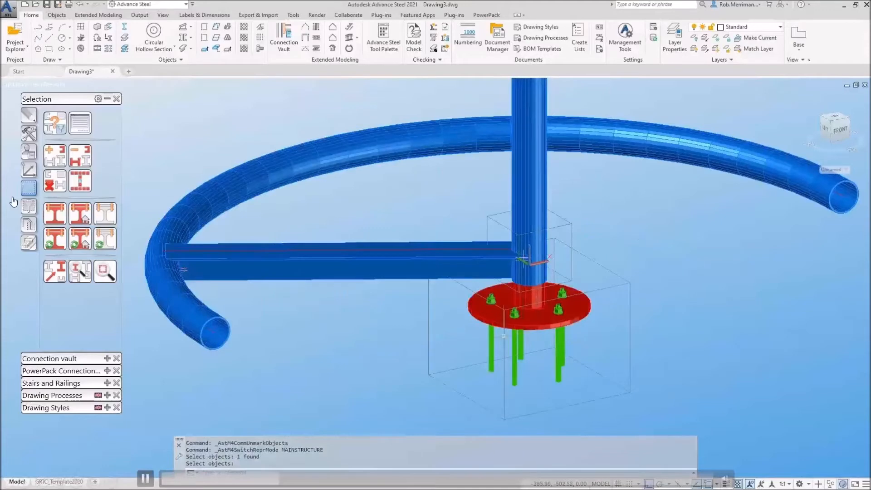
{"action": "scroll", "coordinate": [484, 360], "scroll_direction": "down", "scroll_amount": 4}
{"action": "scroll", "coordinate": [494, 170], "scroll_direction": "up", "scroll_amount": 9}
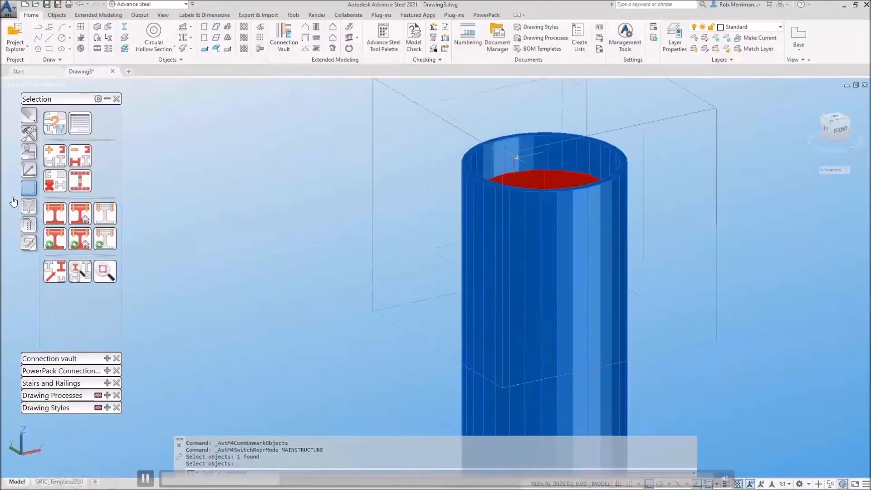
{"action": "scroll", "coordinate": [519, 149], "scroll_direction": "down", "scroll_amount": 8}
{"action": "scroll", "coordinate": [520, 351], "scroll_direction": "up", "scroll_amount": 2}
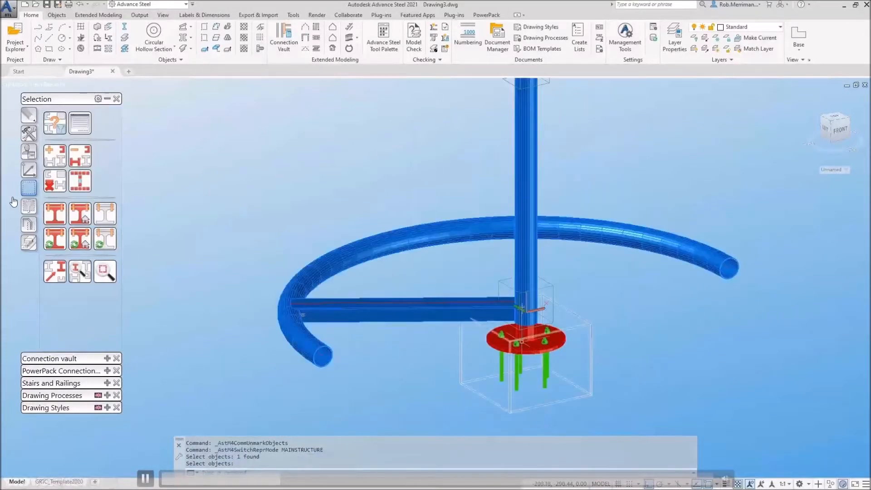
{"action": "left_click", "coordinate": [80, 238]}
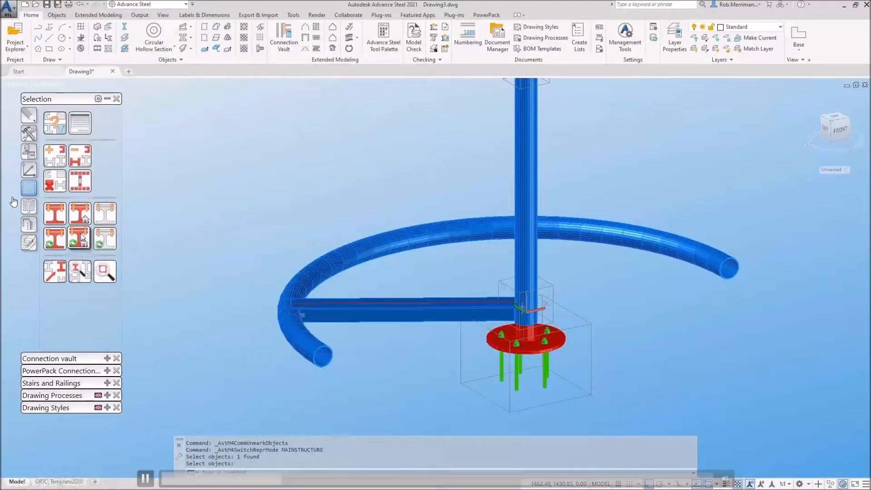
{"action": "left_click", "coordinate": [53, 182]}
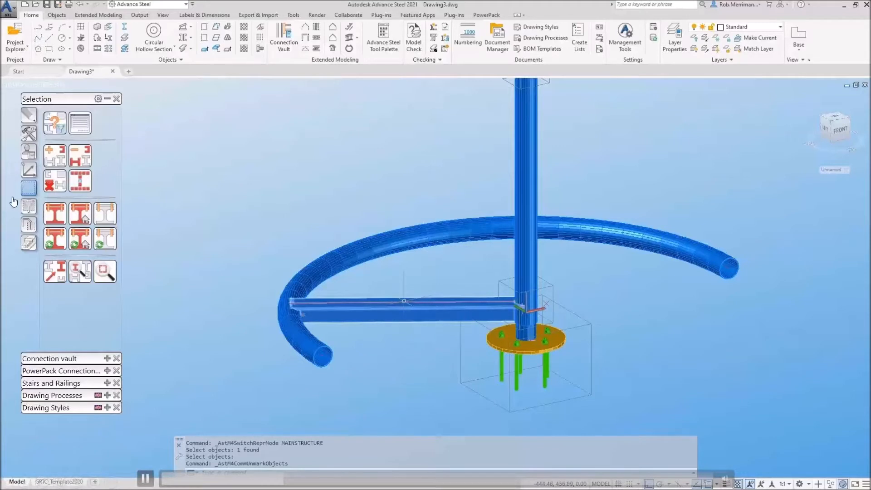
Step: Set up a rotated copy of the curved tube at 180° without additional connections in Transform elements and preview it
{"action": "middle_click_drag", "start_coordinate": [418, 310], "coordinate": [420, 309], "text": "shift"}
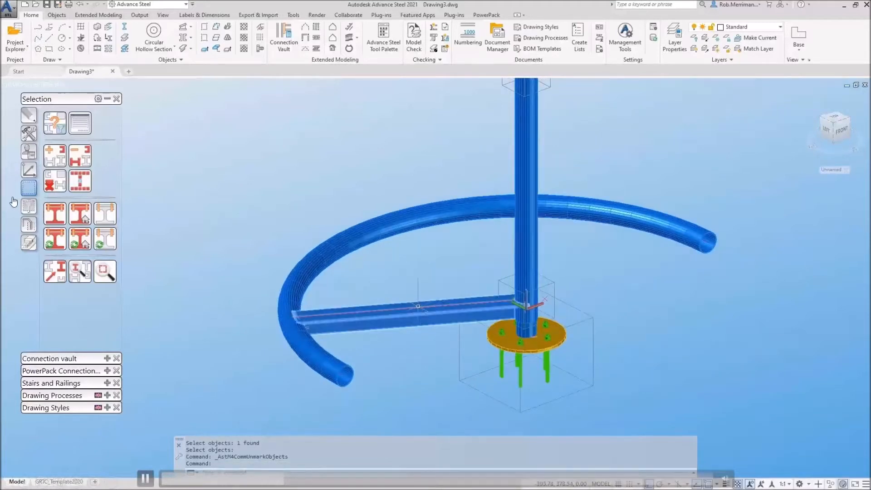
{"action": "left_click", "coordinate": [29, 133]}
{"action": "left_click", "coordinate": [104, 122]}
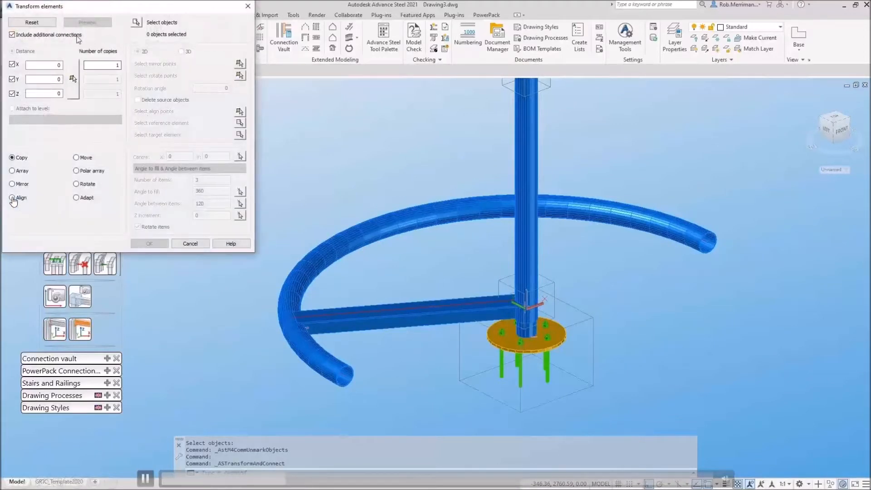
{"action": "left_click", "coordinate": [135, 22]}
{"action": "left_click", "coordinate": [414, 217]}
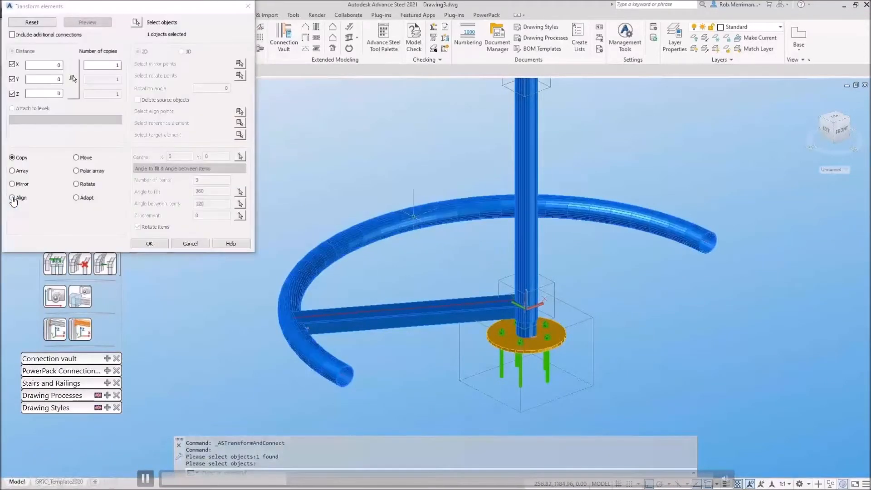
{"action": "left_click", "coordinate": [76, 184]}
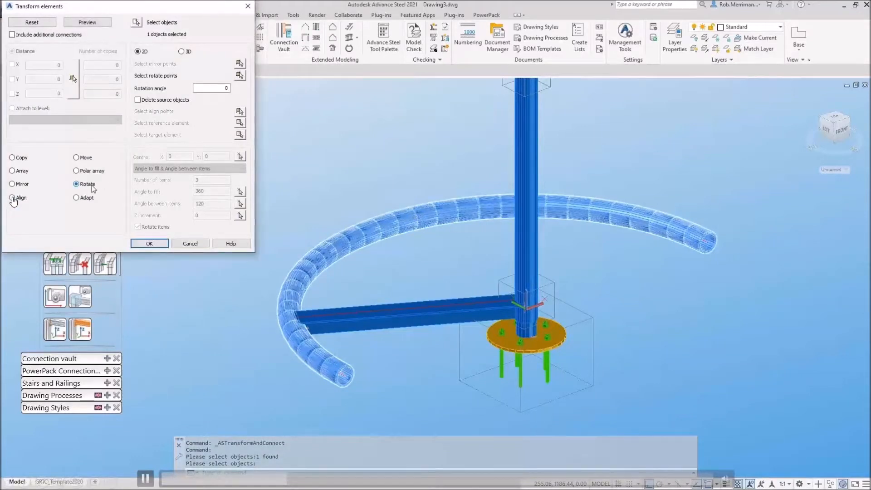
{"action": "type", "text": "180"}
{"action": "left_click", "coordinate": [97, 24]}
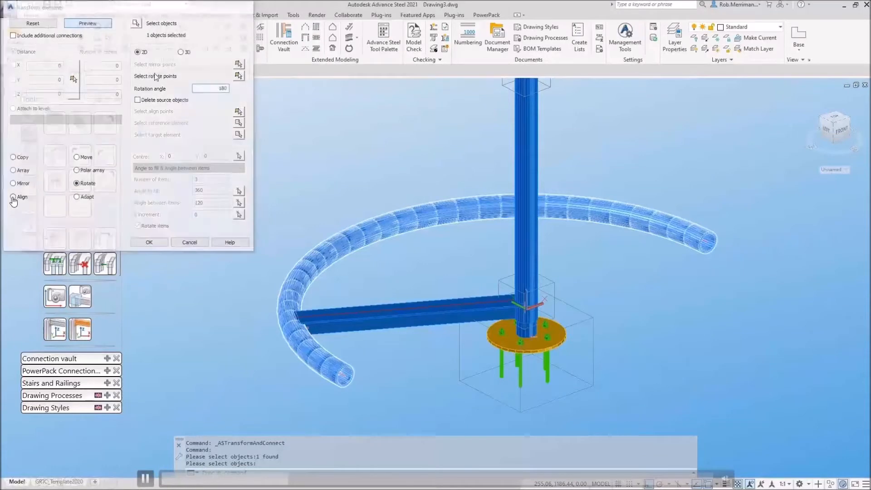
{"action": "scroll", "coordinate": [397, 293], "scroll_direction": "down", "scroll_amount": 5}
{"action": "scroll", "coordinate": [397, 293], "scroll_direction": "up", "scroll_amount": 5}
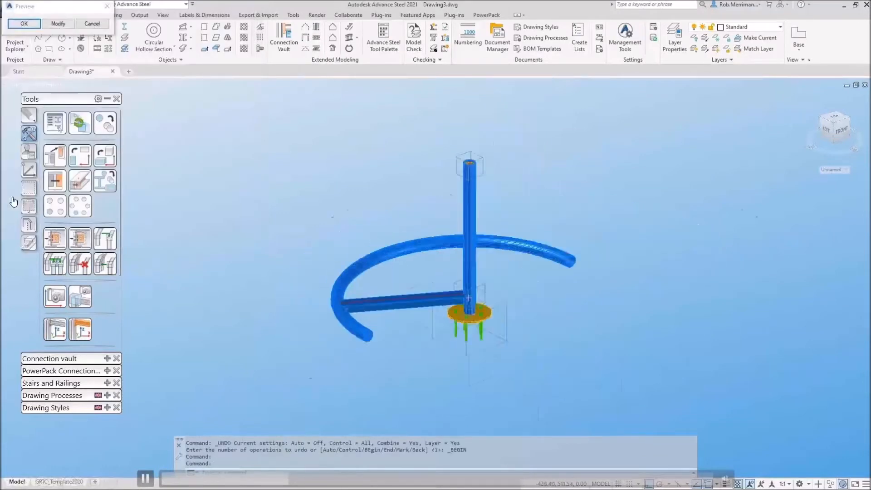
{"action": "left_click", "coordinate": [60, 24]}
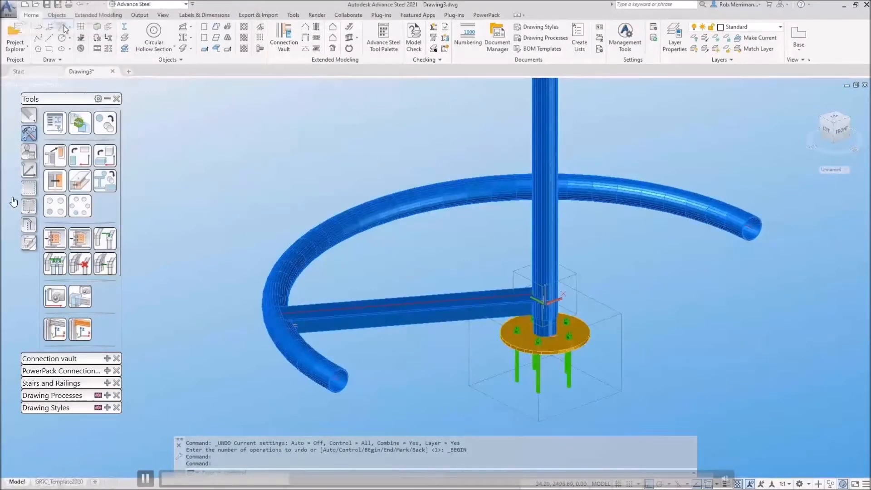
Step: Try to define the curved tube's rotation from the post's top centre point and preview the copy
{"action": "left_click", "coordinate": [240, 76]}
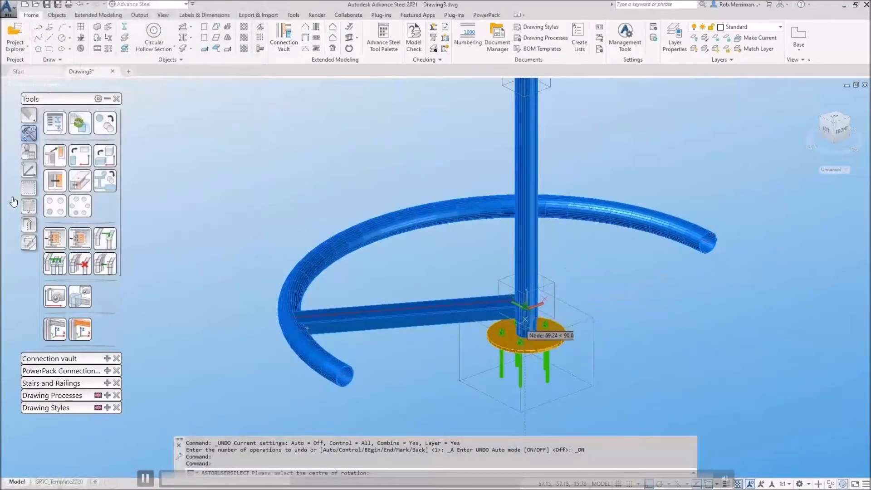
{"action": "scroll", "coordinate": [524, 306], "scroll_direction": "down", "scroll_amount": 3}
{"action": "scroll", "coordinate": [524, 162], "scroll_direction": "up", "scroll_amount": 5}
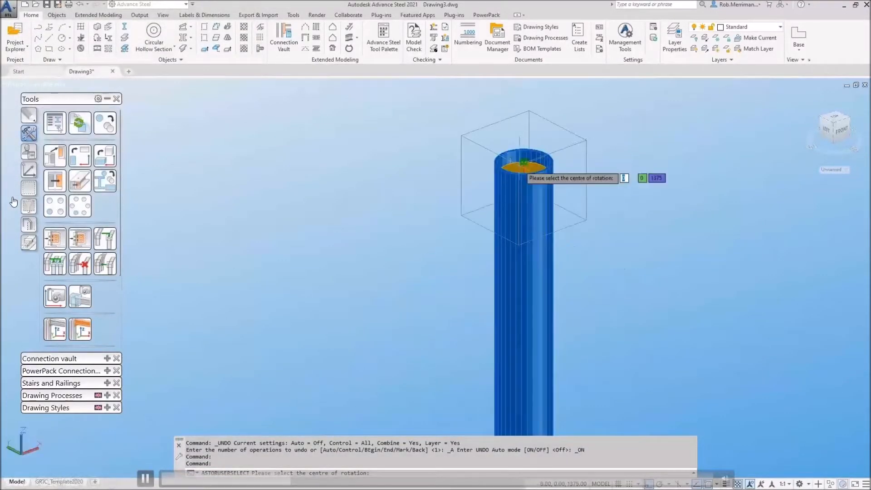
{"action": "scroll", "coordinate": [526, 160], "scroll_direction": "up", "scroll_amount": 4}
{"action": "left_click", "coordinate": [531, 153]}
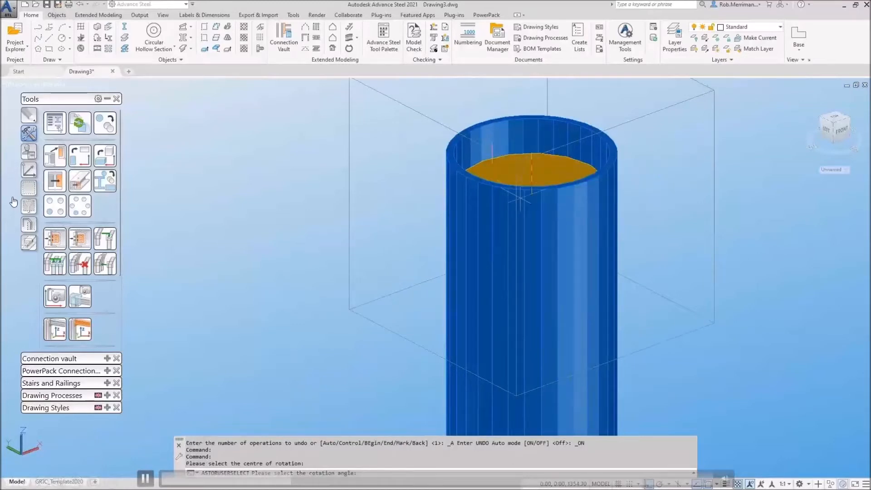
{"action": "scroll", "coordinate": [532, 153], "scroll_direction": "down", "scroll_amount": 3}
{"action": "left_click", "coordinate": [547, 129]}
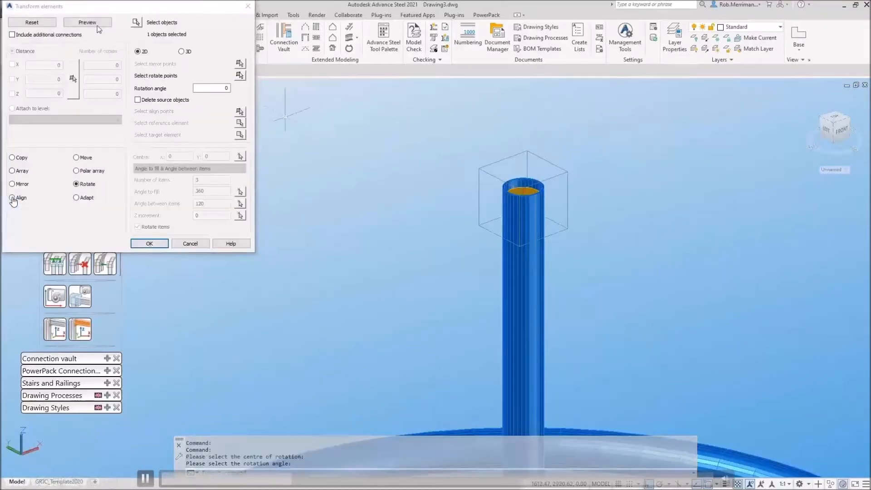
{"action": "left_click", "coordinate": [96, 25]}
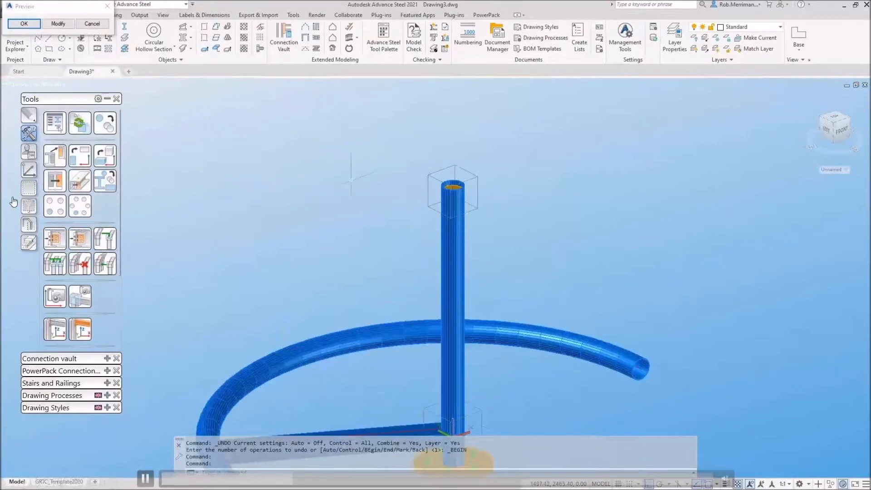
{"action": "left_click", "coordinate": [59, 24]}
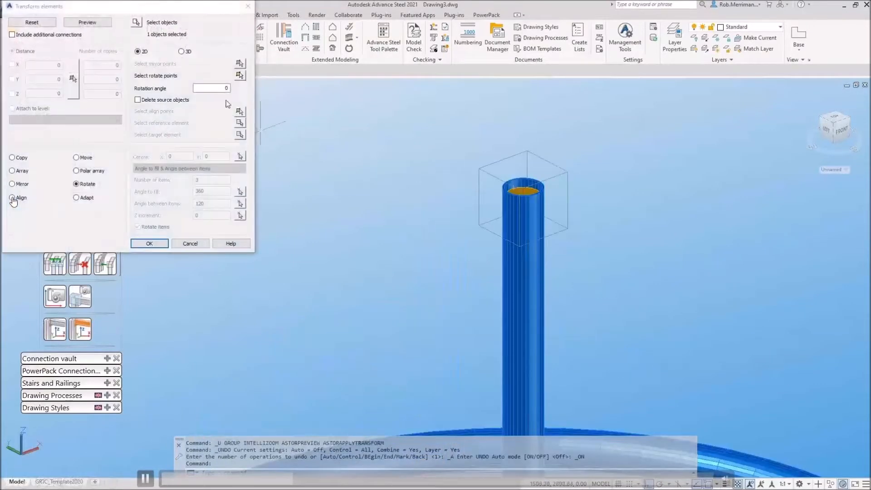
Step: Pick the rotation points on the post axis again and create the 180° rotated copy of the curved tube, completing the ring
{"action": "left_click", "coordinate": [239, 75]}
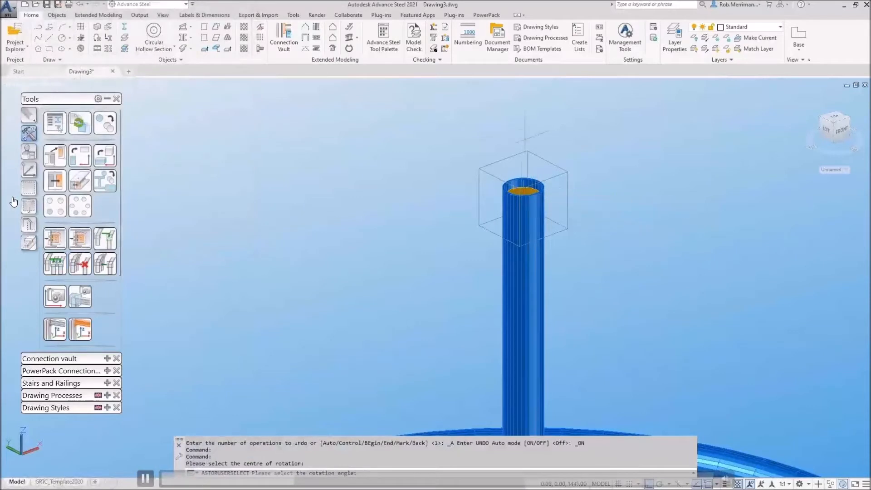
{"action": "left_click", "coordinate": [530, 115]}
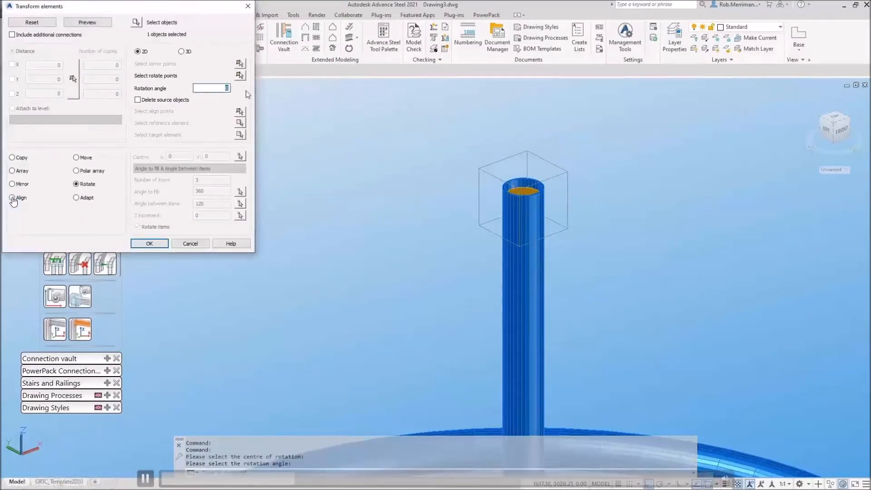
{"action": "left_click", "coordinate": [103, 25]}
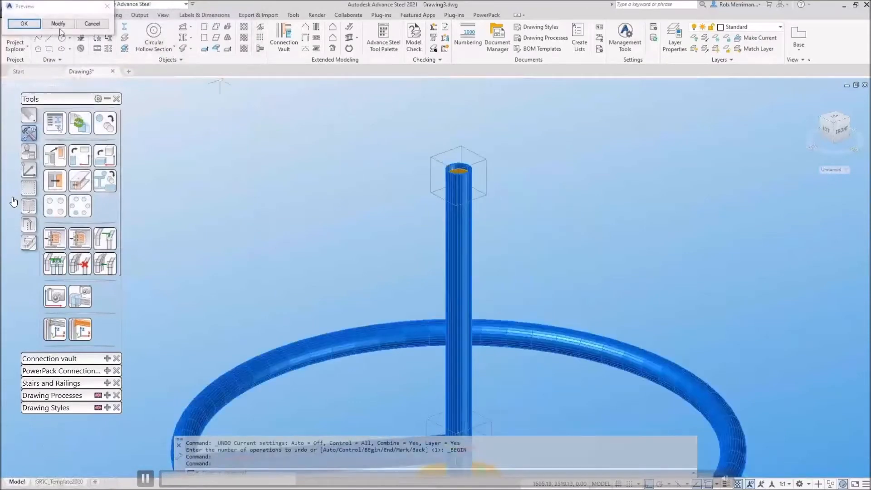
{"action": "left_click", "coordinate": [24, 24]}
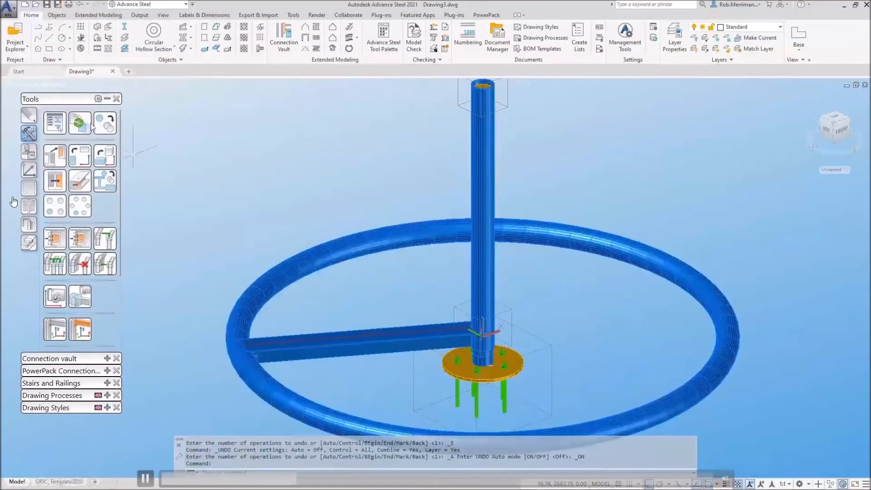
Step: Create a polar array of the tee beam with its additional connections about centre 0,0, filling 360° at 120° between items
{"action": "key", "text": "Return"}
{"action": "left_click", "coordinate": [93, 171]}
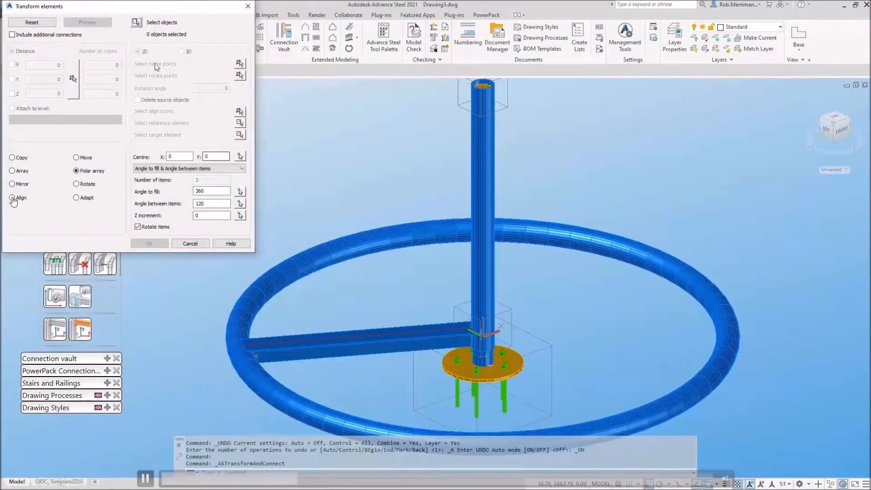
{"action": "left_click", "coordinate": [135, 22]}
{"action": "left_click", "coordinate": [349, 338]}
{"action": "key", "text": "Return"}
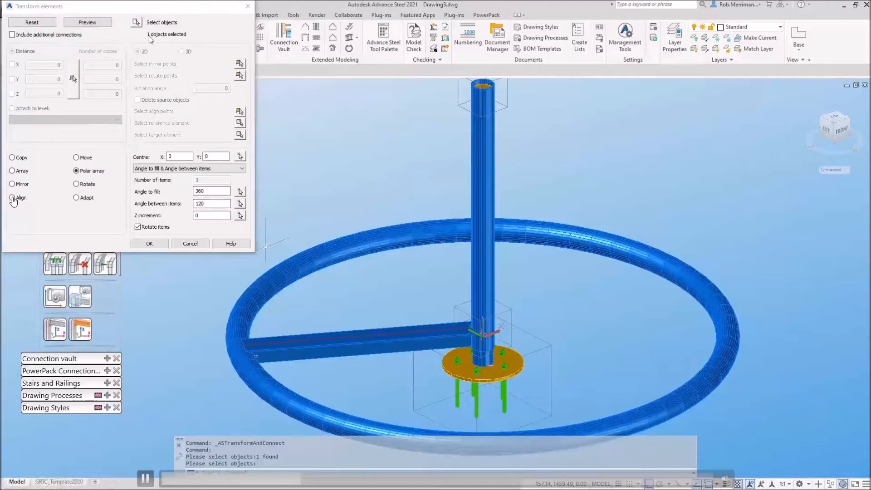
{"action": "left_click", "coordinate": [51, 37]}
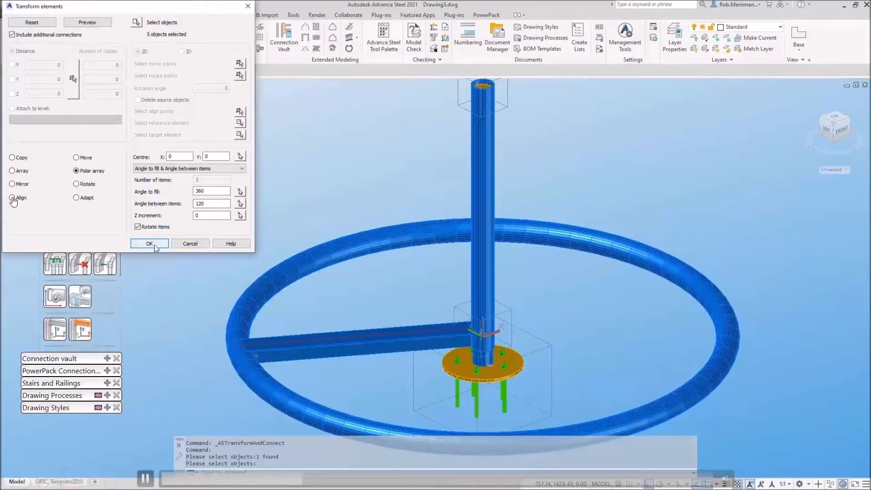
{"action": "left_click", "coordinate": [101, 26]}
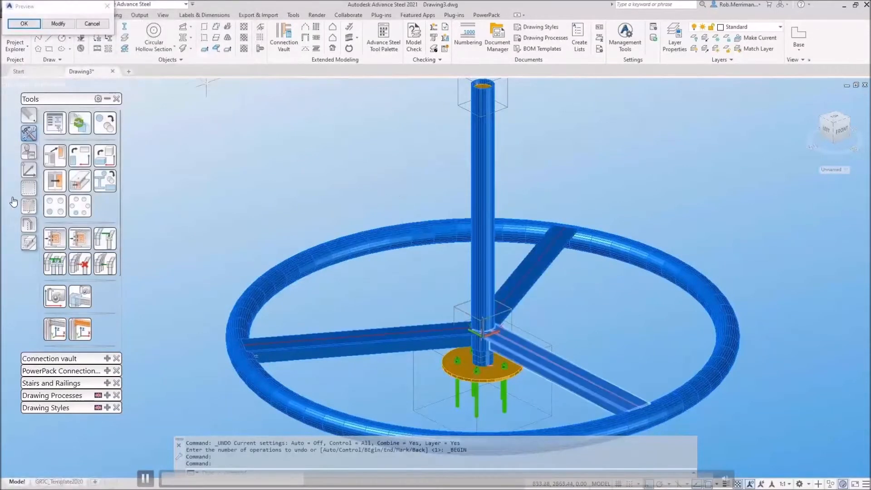
{"action": "key", "text": "Return"}
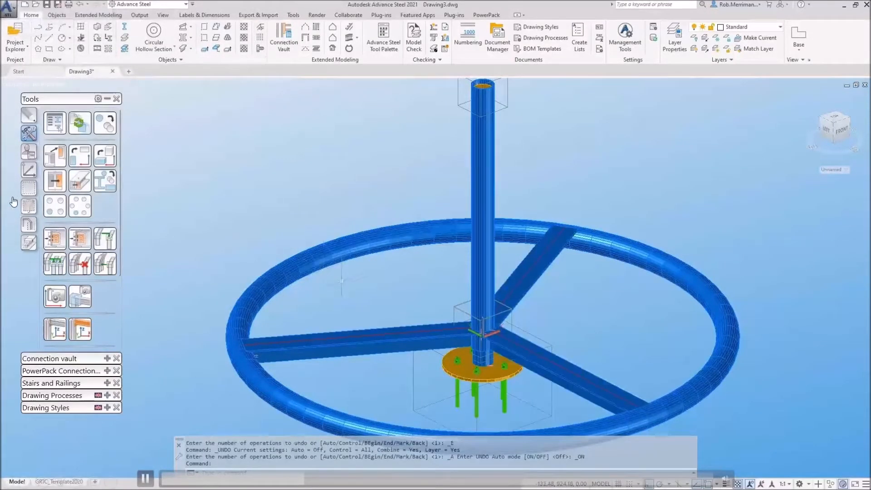
Step: Move the UCS origin up the post axis where the tee beams meet and draw a 1200 mm radius circle centred at 0,0,0
{"action": "left_click", "coordinate": [29, 170]}
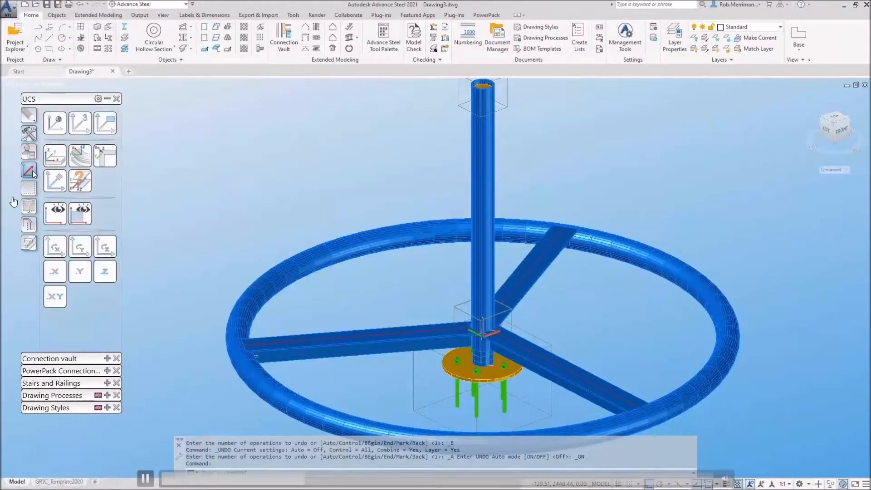
{"action": "left_click", "coordinate": [55, 181]}
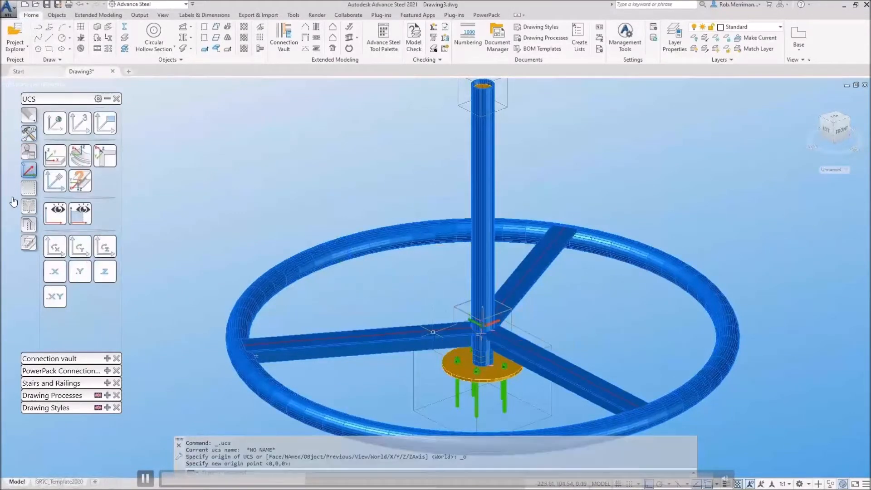
{"action": "left_click", "coordinate": [61, 38]}
{"action": "type", "text": "0,0,0"}
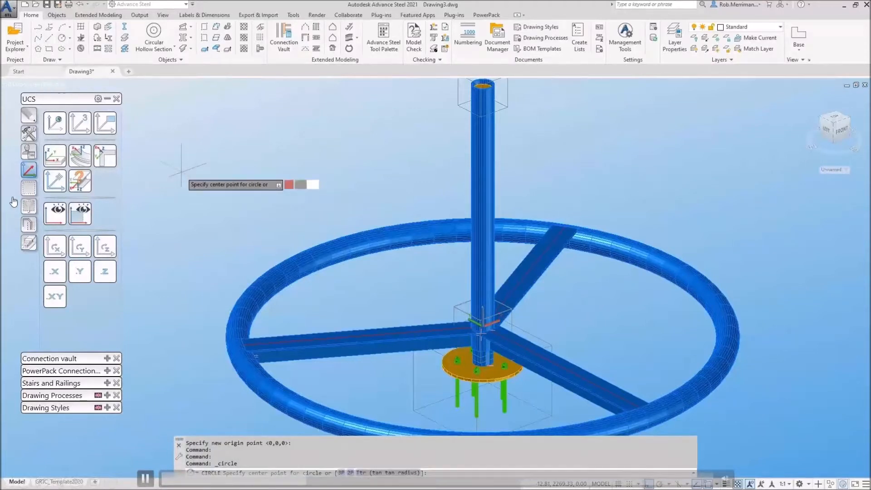
{"action": "key", "text": "Return"}
{"action": "type", "text": "12"}
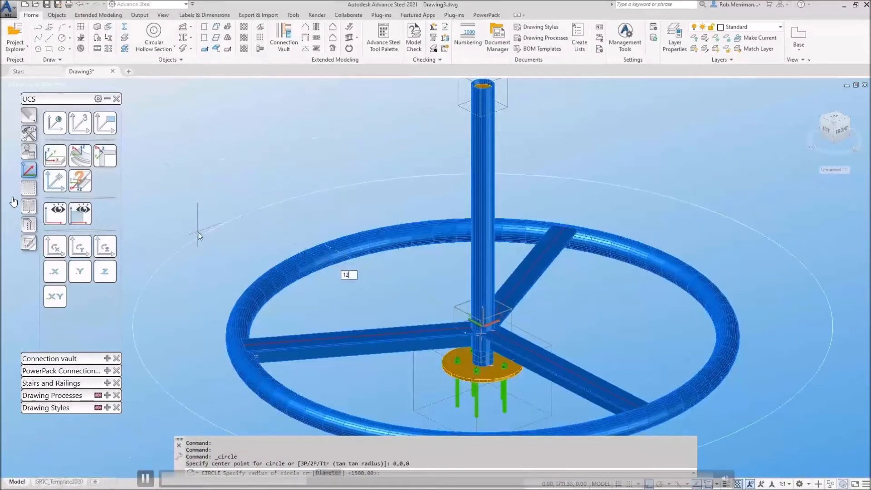
{"action": "type", "text": "00"}
{"action": "key", "text": "Return"}
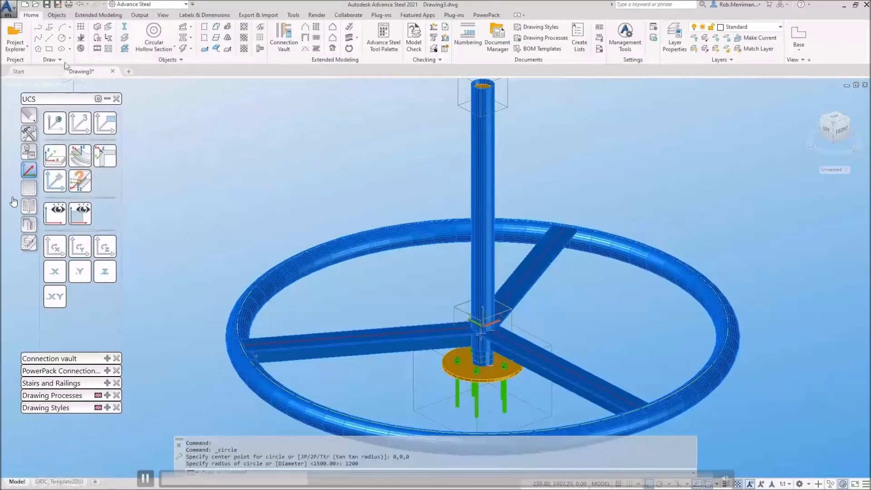
Step: Draw a line along the centreline of each of two neighbouring tee beams, between the post and the outer ring
{"action": "left_click", "coordinate": [49, 39]}
{"action": "left_click", "coordinate": [424, 334]}
{"action": "left_click", "coordinate": [242, 345]}
{"action": "right_click", "coordinate": [383, 281]}
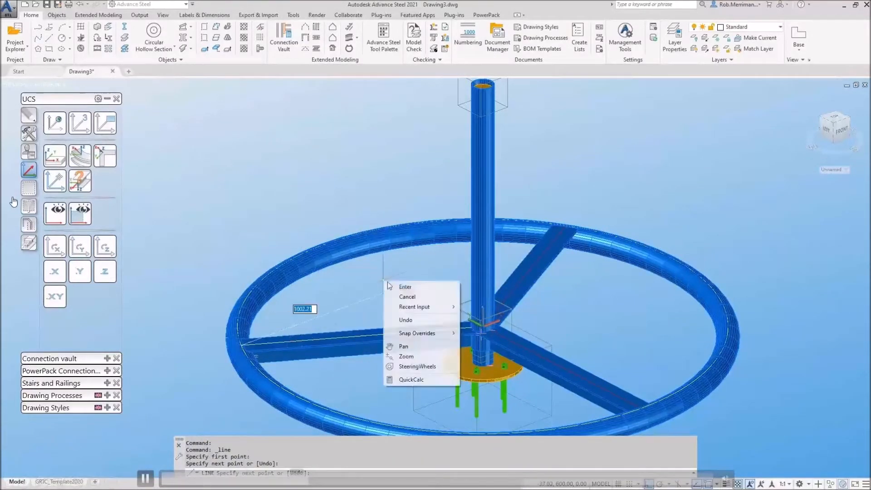
{"action": "left_click", "coordinate": [405, 287]}
{"action": "right_click", "coordinate": [410, 299]}
{"action": "left_click", "coordinate": [418, 306]}
{"action": "left_click", "coordinate": [417, 326]}
{"action": "left_click", "coordinate": [562, 227]}
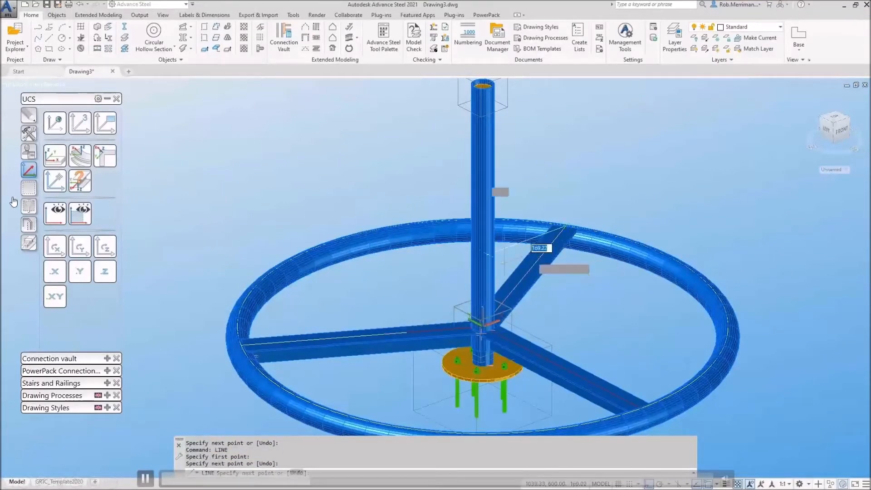
{"action": "key", "text": "Escape"}
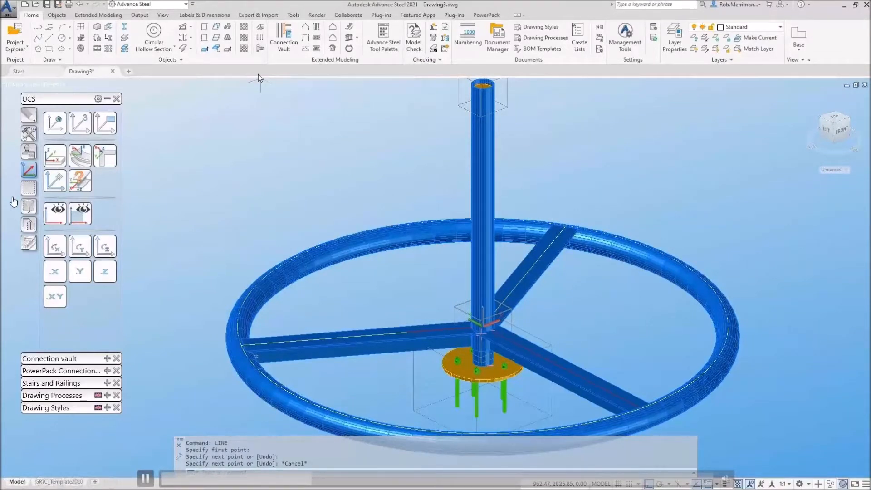
{"action": "left_click", "coordinate": [154, 32]}
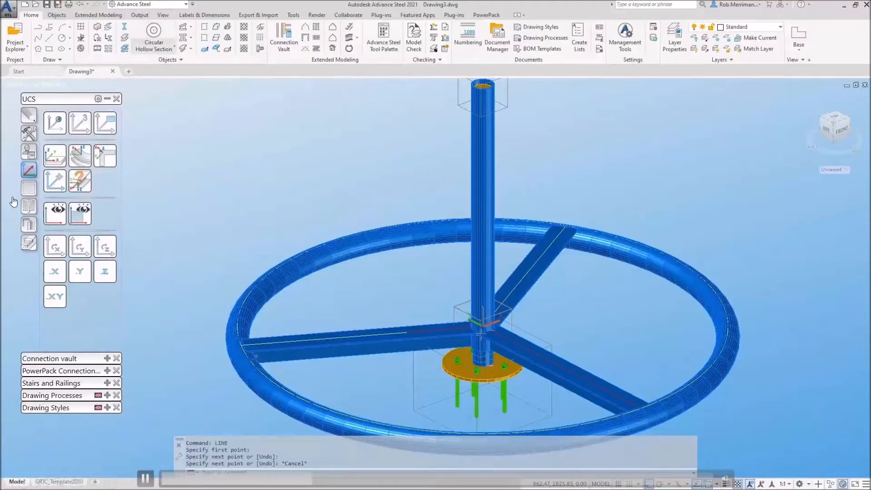
{"action": "scroll", "coordinate": [457, 322], "scroll_direction": "up", "scroll_amount": 6}
{"action": "left_click", "coordinate": [442, 346]}
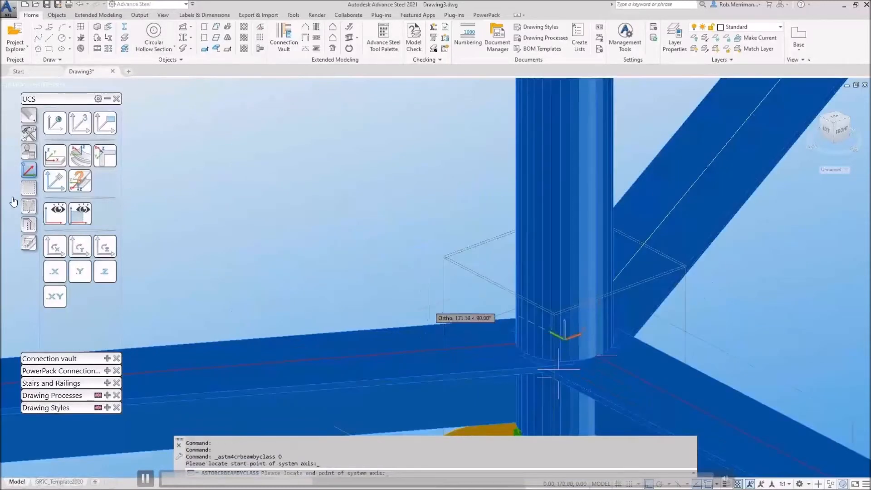
{"action": "scroll", "coordinate": [478, 301], "scroll_direction": "up", "scroll_amount": 3}
{"action": "key", "text": "Escape"}
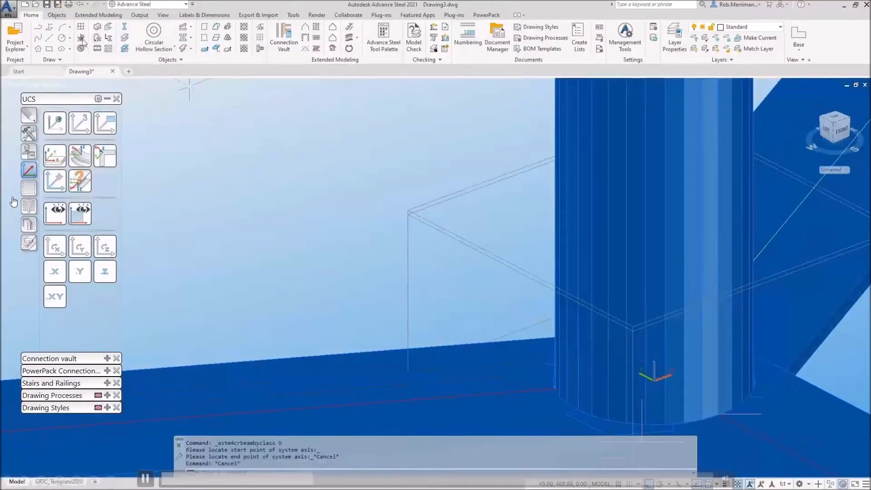
Step: Draw a 60 mm radius circle centred on the post axis at the UCS origin
{"action": "left_click", "coordinate": [61, 38]}
{"action": "left_click", "coordinate": [637, 385]}
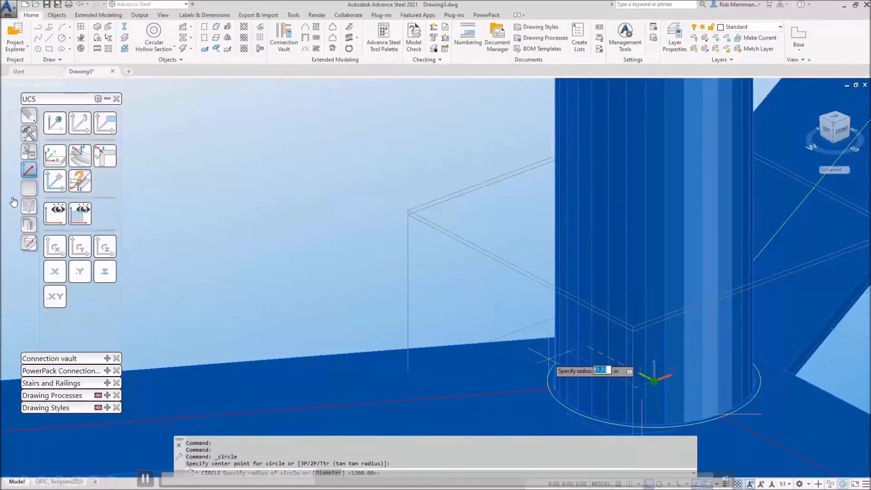
{"action": "type", "text": "60"}
{"action": "key", "text": "Return"}
{"action": "scroll", "coordinate": [519, 313], "scroll_direction": "down", "scroll_amount": 8}
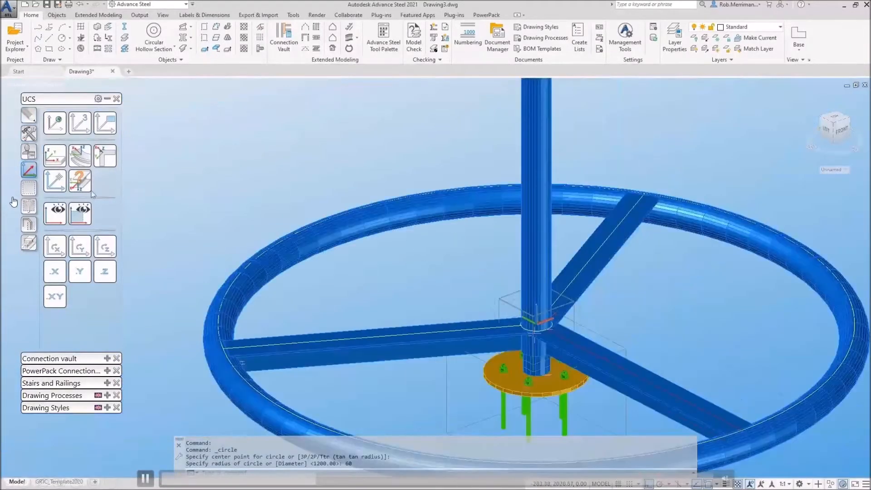
Step: Select all Advance Steel objects and hide them, leaving only the construction lines and circles in view
{"action": "left_click", "coordinate": [14, 202]}
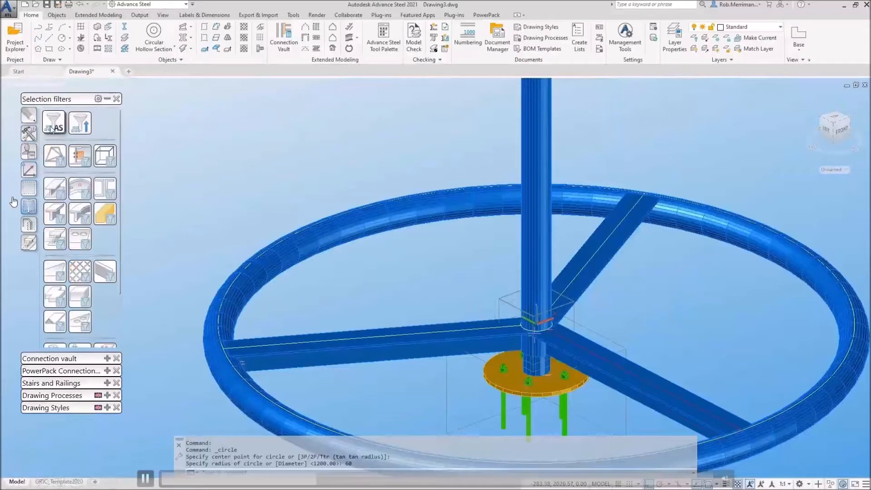
{"action": "left_click", "coordinate": [52, 128]}
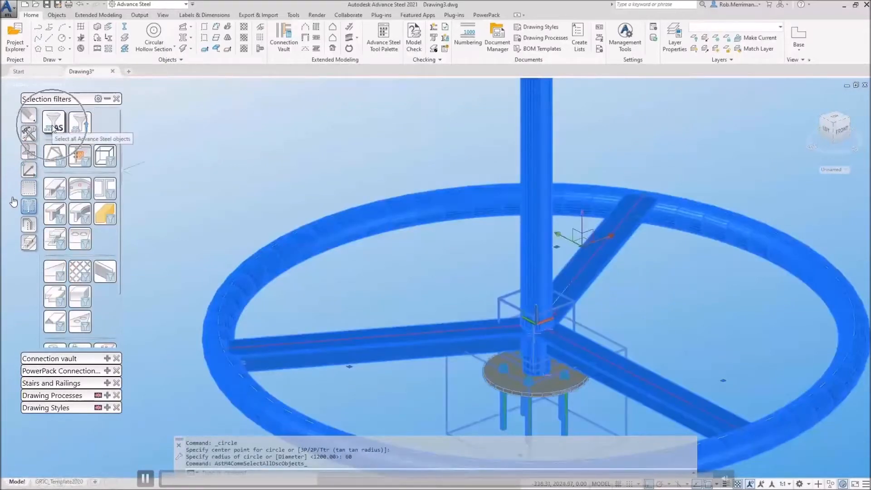
{"action": "left_click", "coordinate": [30, 226]}
{"action": "left_click", "coordinate": [55, 238]}
{"action": "key", "text": "Escape"}
Step: Trim the two circles and the two lines to a closed sector outline between the neighbouring tee beams
{"action": "type", "text": "trim"}
{"action": "key", "text": "Return"}
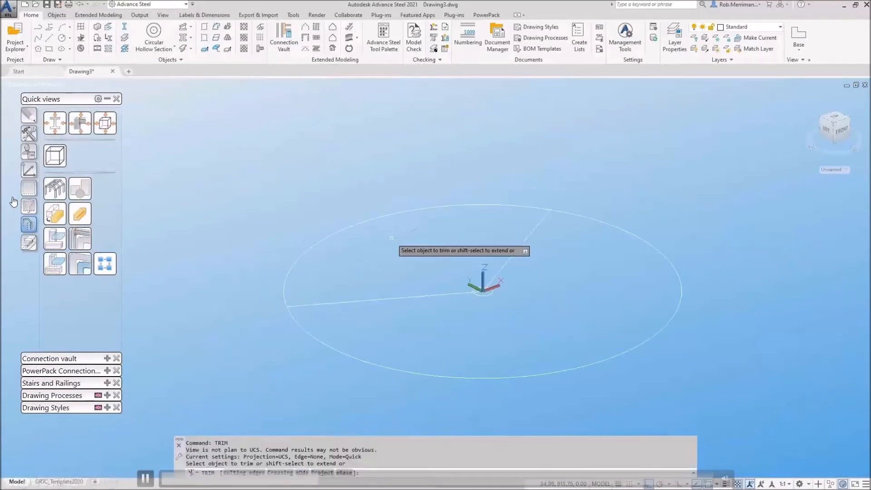
{"action": "left_click", "coordinate": [608, 224]}
{"action": "left_click", "coordinate": [488, 296]}
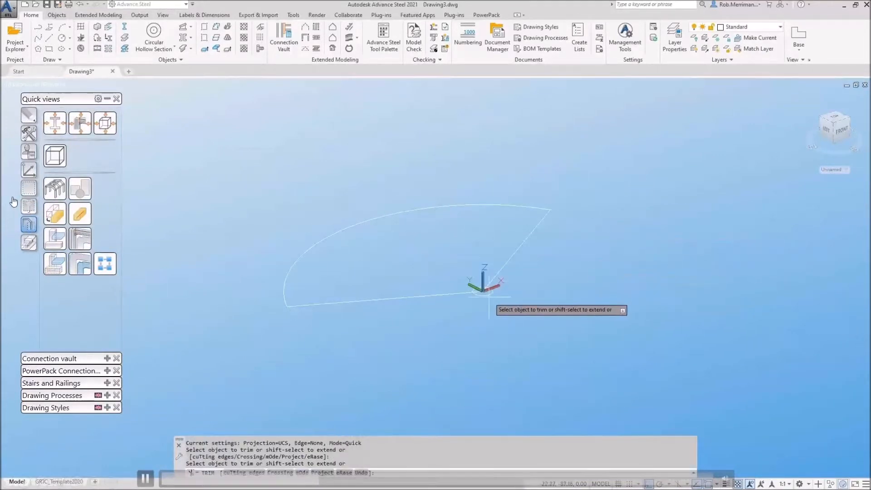
{"action": "left_click", "coordinate": [488, 294]}
{"action": "scroll", "coordinate": [485, 293], "scroll_direction": "up", "scroll_amount": 4}
{"action": "left_click", "coordinate": [461, 288]}
{"action": "scroll", "coordinate": [488, 297], "scroll_direction": "down", "scroll_amount": 3}
{"action": "key", "text": "Escape"}
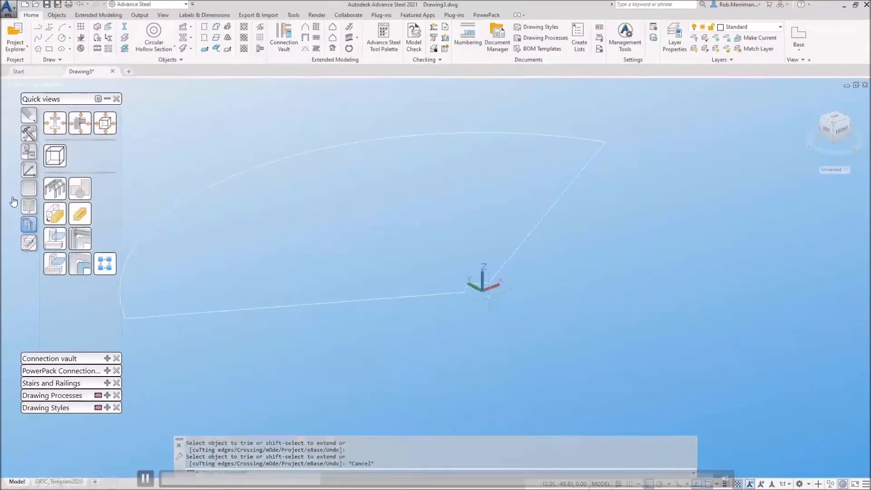
{"action": "type", "text": "joint"}
{"action": "key", "text": "Return"}
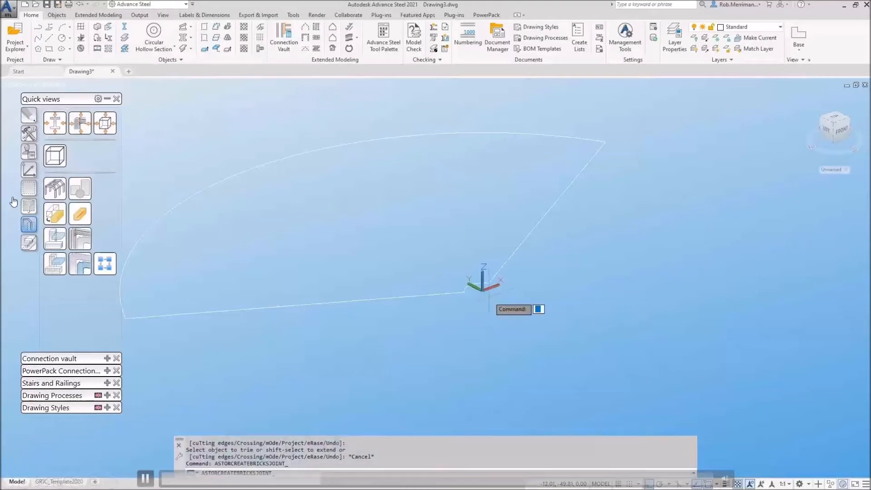
{"action": "scroll", "coordinate": [488, 296], "scroll_direction": "down", "scroll_amount": 2}
{"action": "key", "text": "Escape"}
{"action": "key", "text": "Escape"}
{"action": "key", "text": "Escape"}
Step: Join the trimmed lines and arcs into a single closed polyline and show all model objects again
{"action": "type", "text": "join"}
{"action": "key", "text": "Return"}
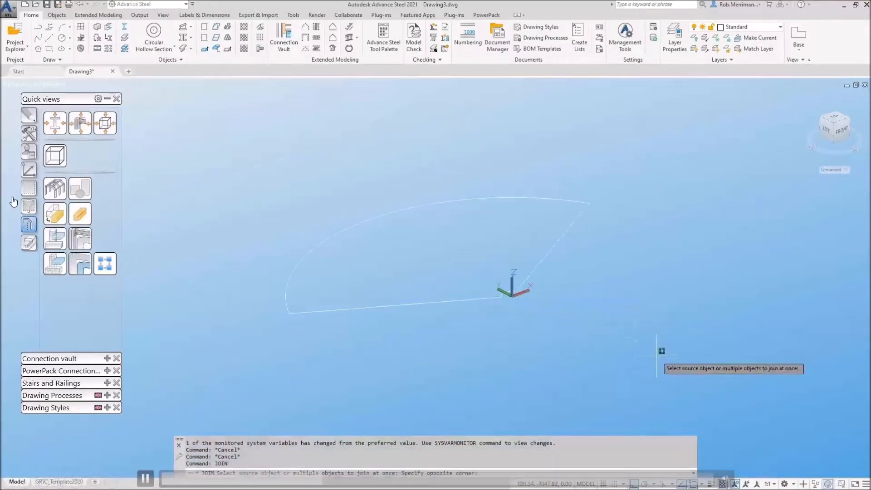
{"action": "left_click", "coordinate": [656, 356]}
{"action": "left_click", "coordinate": [289, 164]}
{"action": "key", "text": "Return"}
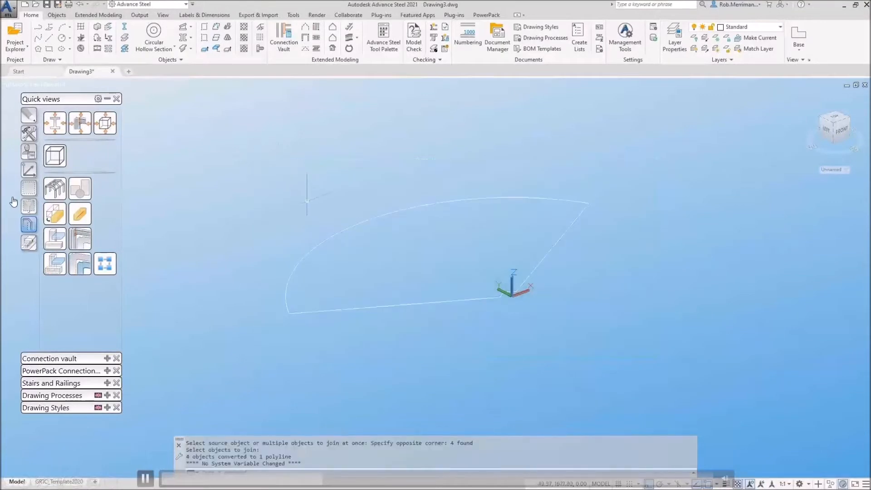
{"action": "left_click", "coordinate": [333, 234]}
{"action": "key", "text": "Escape"}
{"action": "left_click", "coordinate": [55, 188]}
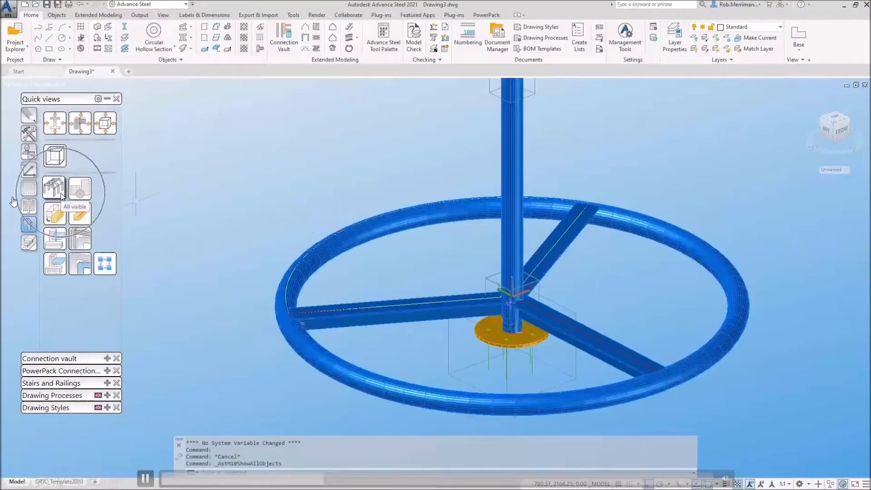
Step: Create a variable grating from the sector polyline, removing the accidentally selected tee beam from the selection
{"action": "left_click", "coordinate": [62, 16]}
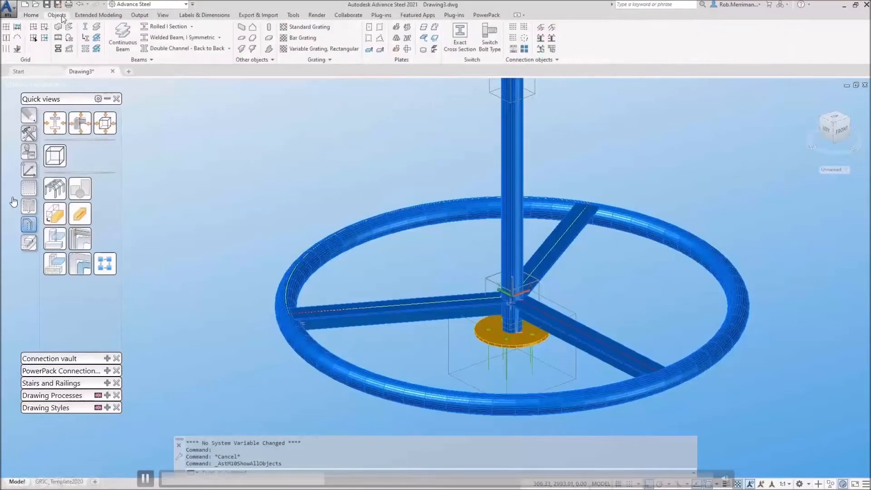
{"action": "left_click", "coordinate": [320, 62]}
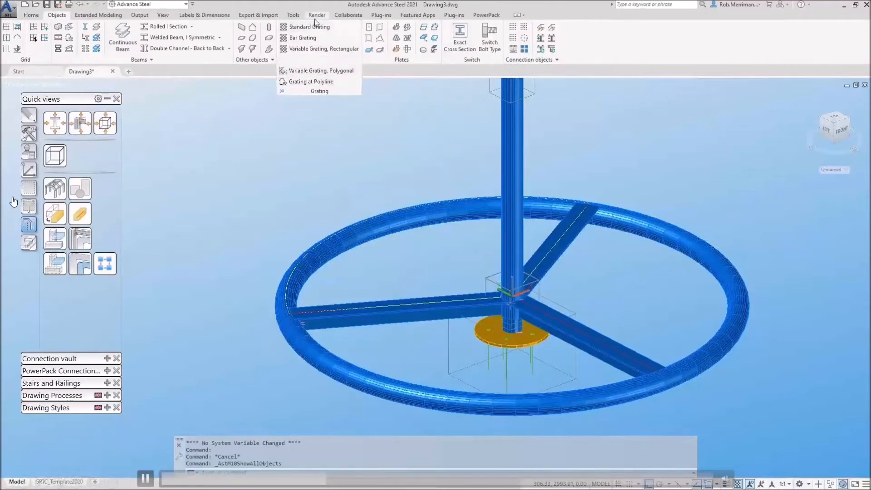
{"action": "left_click", "coordinate": [313, 83]}
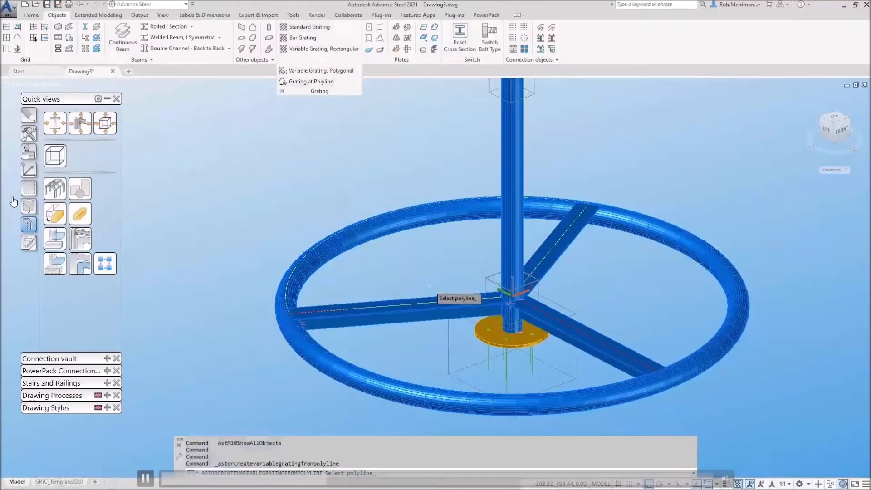
{"action": "scroll", "coordinate": [396, 318], "scroll_direction": "up", "scroll_amount": 4}
{"action": "left_click", "coordinate": [409, 340]}
{"action": "left_click", "coordinate": [368, 252]}
{"action": "left_click", "coordinate": [358, 313], "text": "shift"}
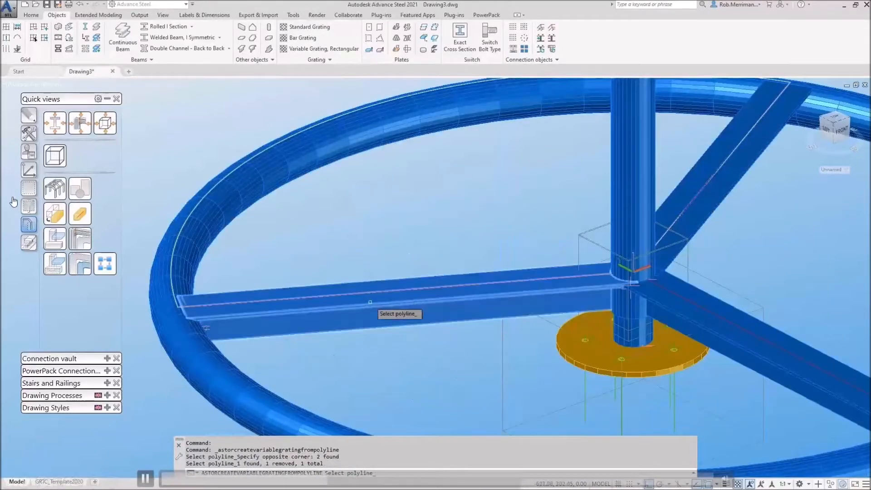
{"action": "left_click", "coordinate": [390, 334]}
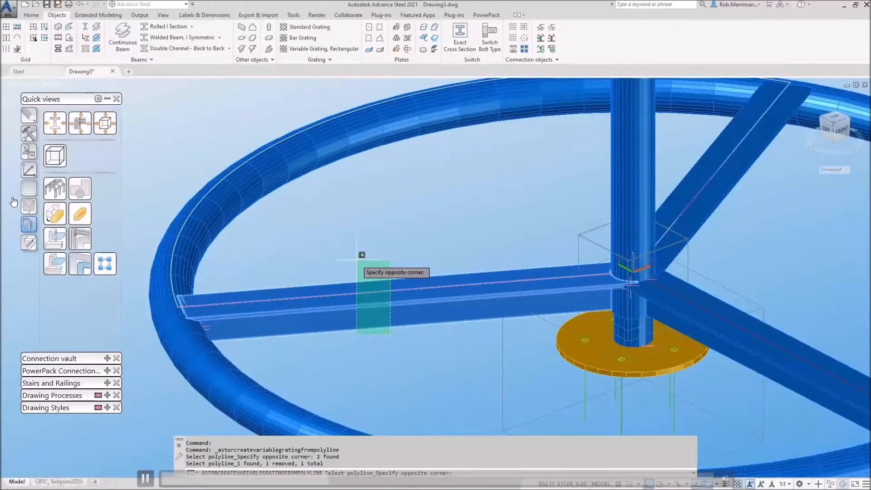
{"action": "left_click", "coordinate": [356, 259]}
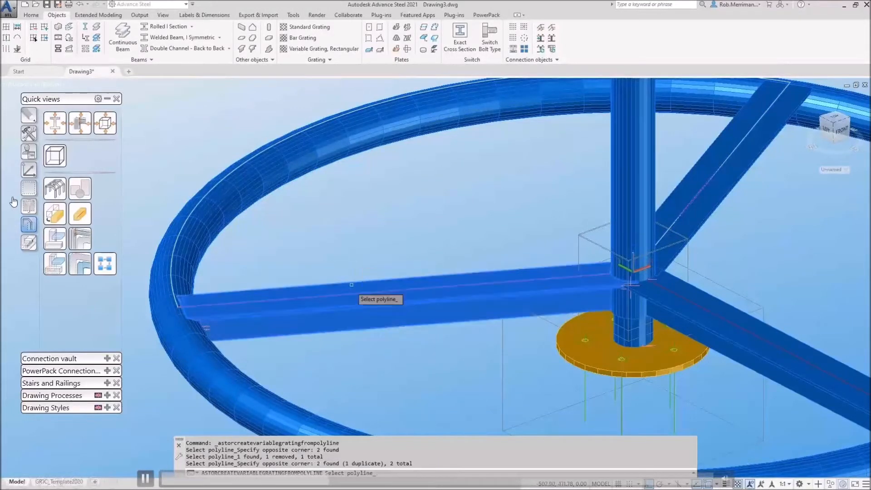
{"action": "left_click", "coordinate": [343, 311]}
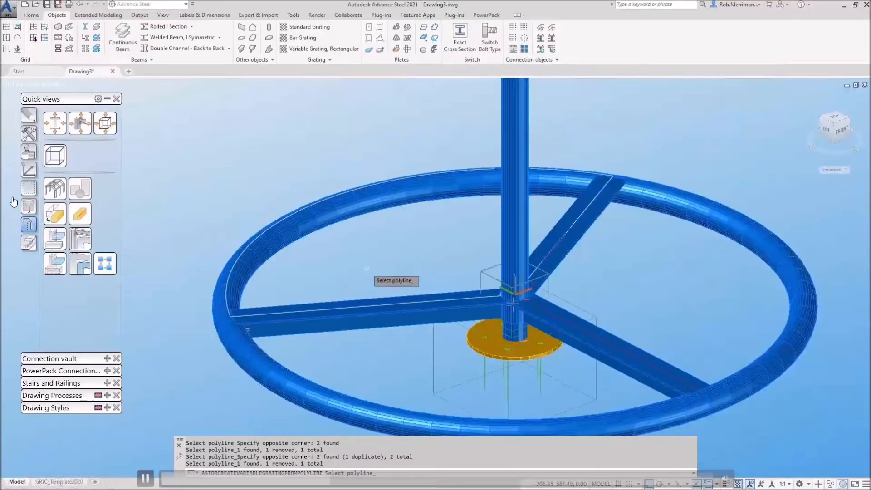
{"action": "key", "text": "Return"}
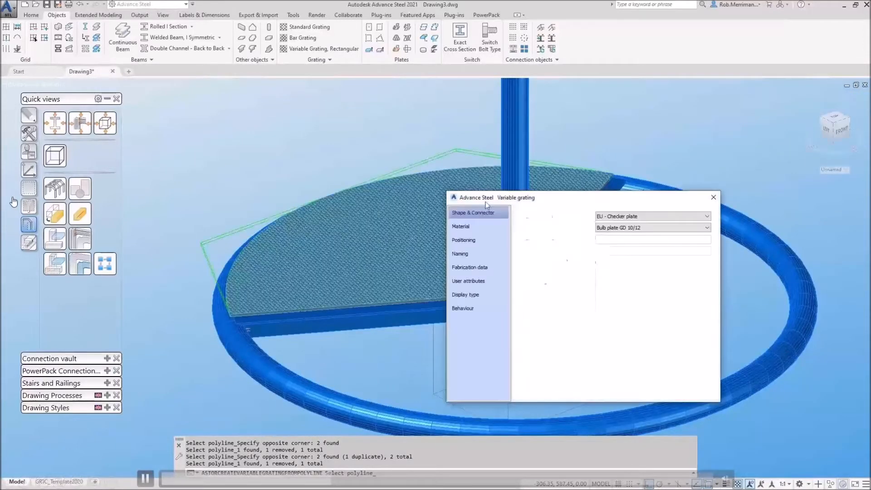
Step: Examine the new grating's hatch up close and its shape and connector properties, and close the properties
{"action": "left_click_drag", "start_coordinate": [544, 197], "coordinate": [655, 212]}
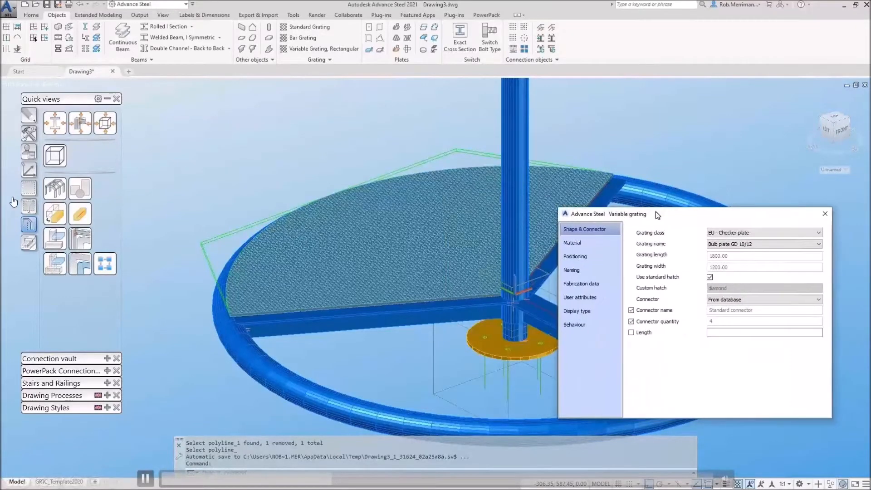
{"action": "scroll", "coordinate": [431, 268], "scroll_direction": "up", "scroll_amount": 3}
{"action": "middle_click_drag", "start_coordinate": [273, 244], "coordinate": [317, 237], "text": "shift"}
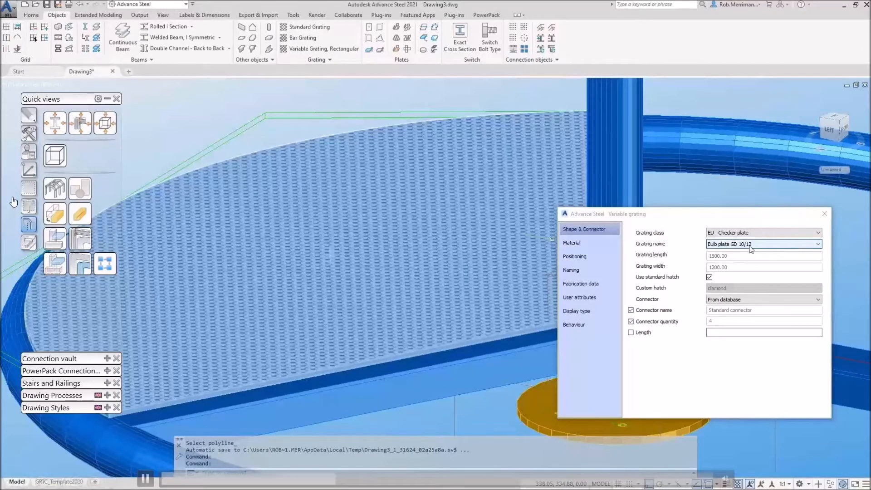
{"action": "left_click", "coordinate": [587, 270]}
{"action": "key", "text": "Escape"}
{"action": "key", "text": "Escape"}
{"action": "scroll", "coordinate": [457, 313], "scroll_direction": "down", "scroll_amount": 2}
{"action": "middle_click_drag", "start_coordinate": [453, 297], "coordinate": [517, 408], "text": "shift"}
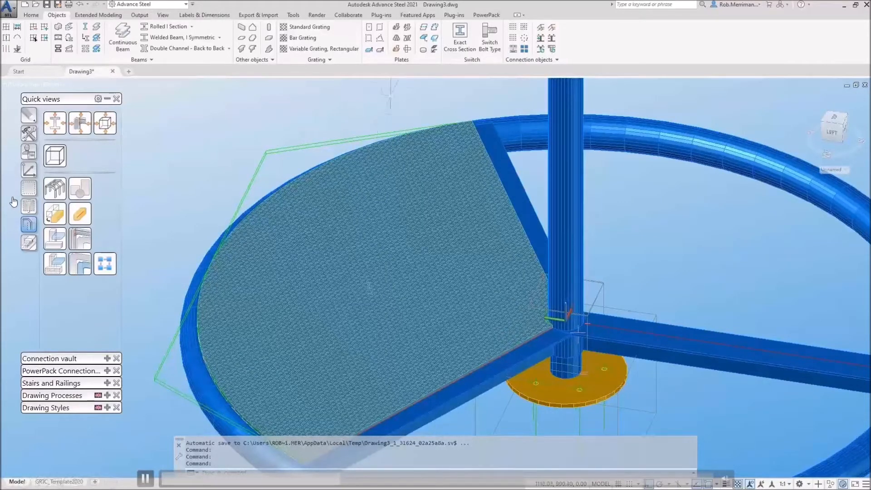
Step: Shrink the grating panel with an offset of -2
{"action": "left_click", "coordinate": [435, 40]}
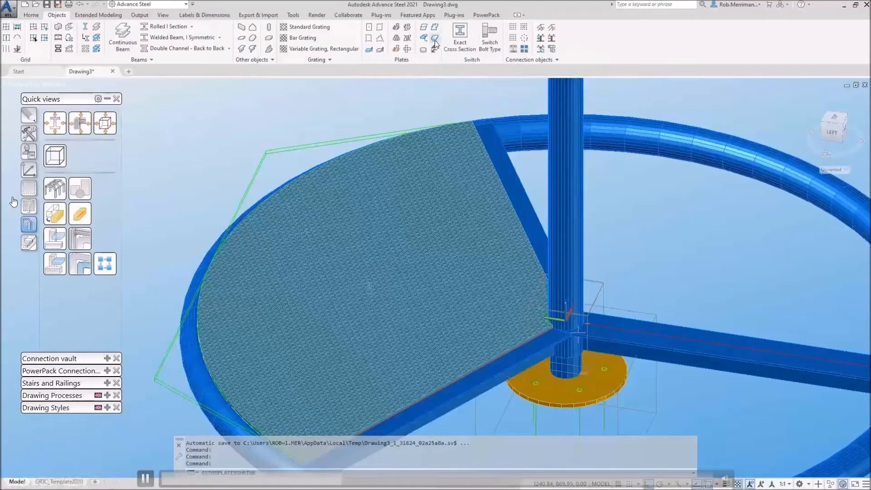
{"action": "left_click", "coordinate": [436, 40]}
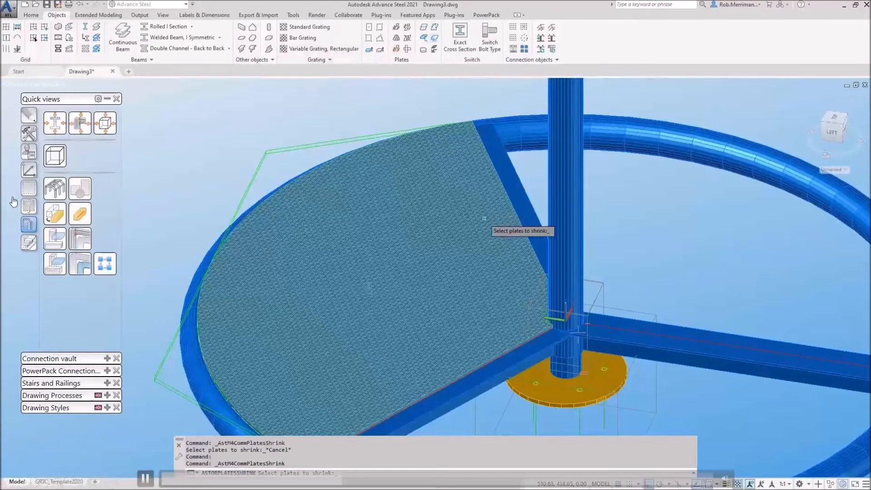
{"action": "left_click", "coordinate": [364, 271]}
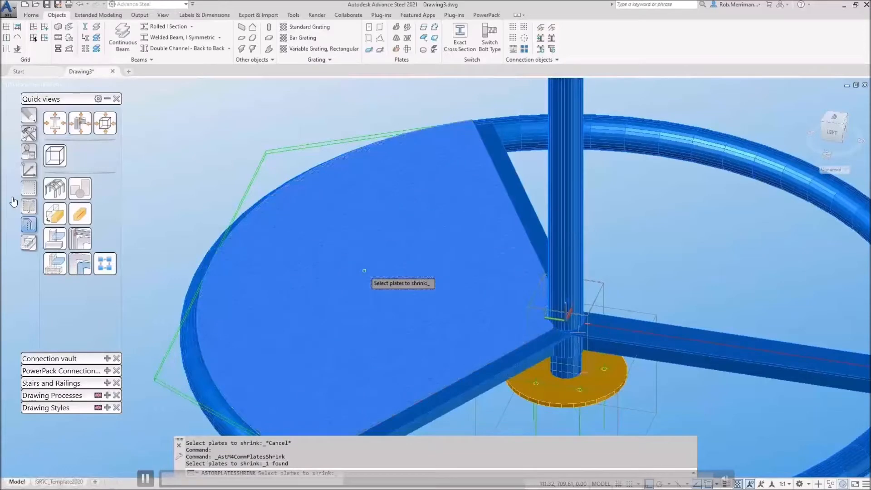
{"action": "key", "text": "Return"}
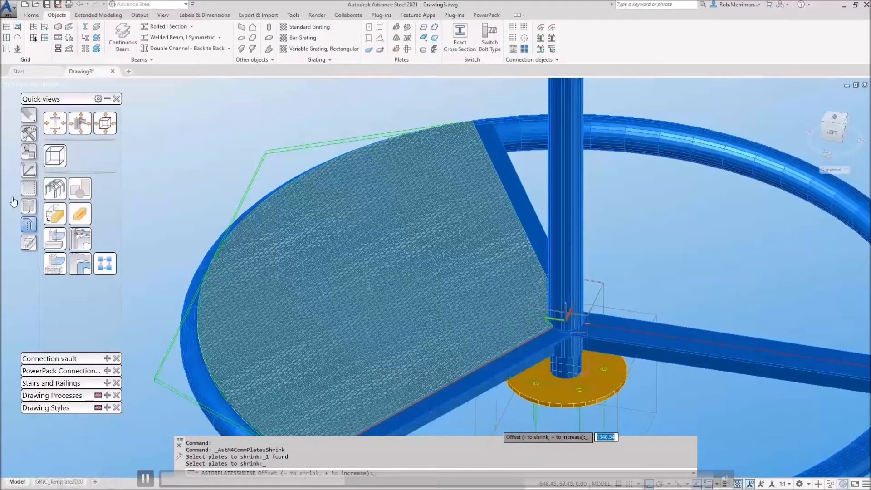
{"action": "type", "text": "-2"}
{"action": "key", "text": "Return"}
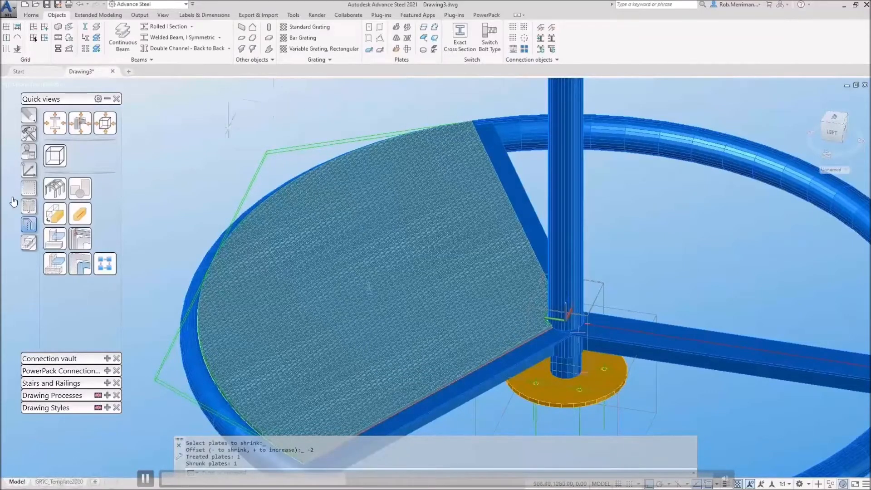
Step: Set the view to the plan of the current UCS and inspect the grating's edge clearance at the ring corner
{"action": "left_click", "coordinate": [29, 170]}
{"action": "left_click", "coordinate": [55, 213]}
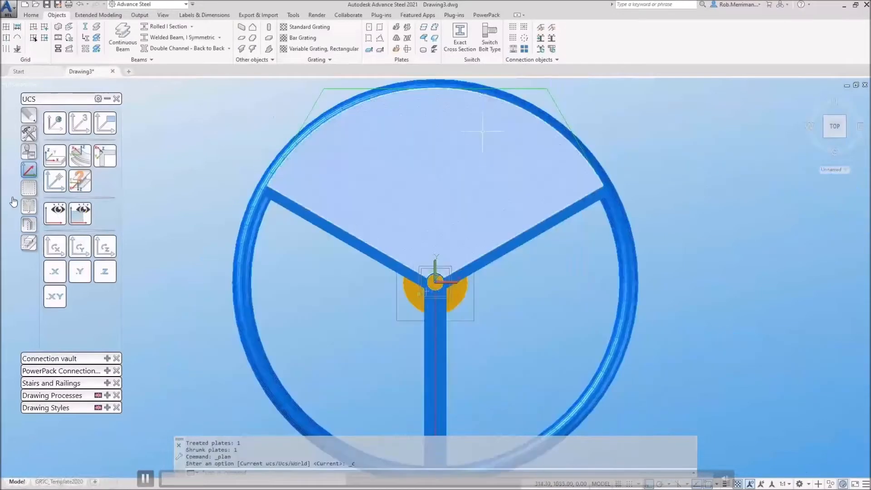
{"action": "scroll", "coordinate": [230, 189], "scroll_direction": "up", "scroll_amount": 10}
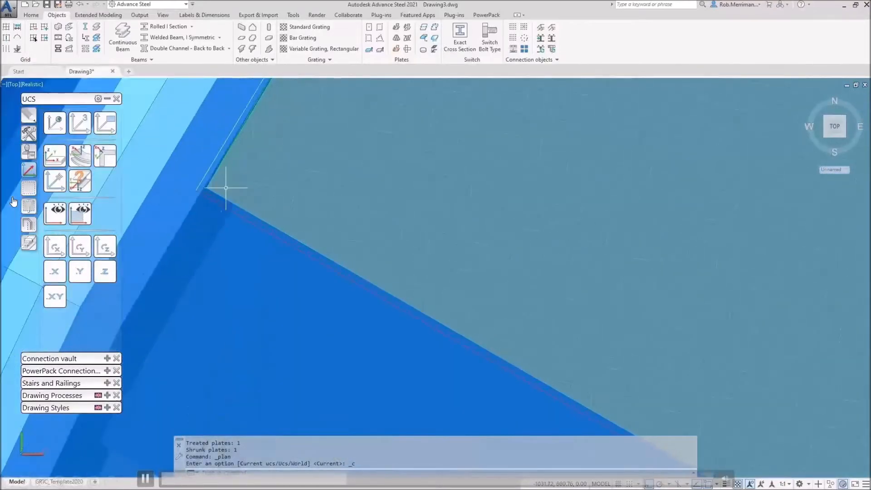
Step: Examine the shrunken grating panel's fit against the ring and tee beams in plan and from oblique views
{"action": "scroll", "coordinate": [218, 185], "scroll_direction": "down", "scroll_amount": 8}
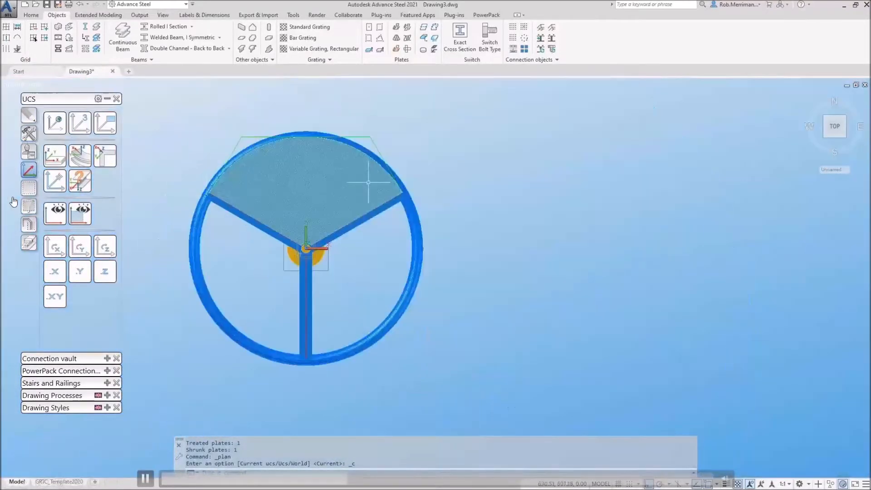
{"action": "scroll", "coordinate": [402, 185], "scroll_direction": "up", "scroll_amount": 3}
{"action": "scroll", "coordinate": [403, 185], "scroll_direction": "up", "scroll_amount": 2}
{"action": "scroll", "coordinate": [589, 213], "scroll_direction": "down", "scroll_amount": 4}
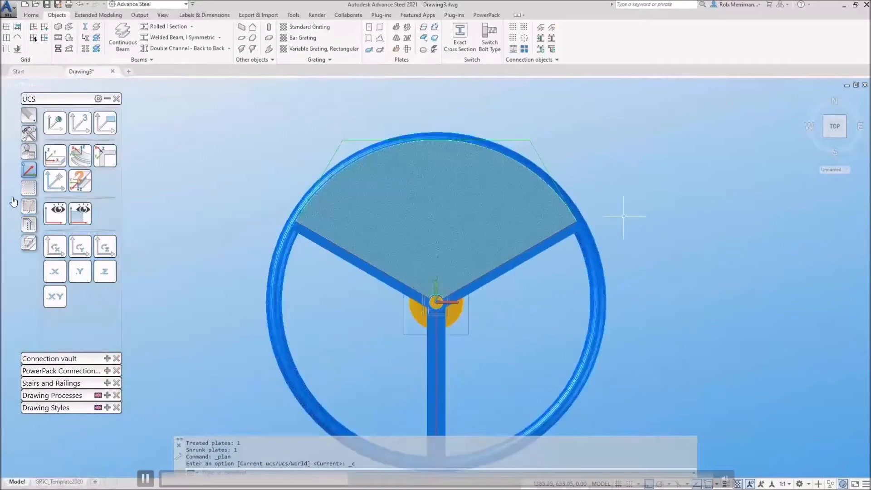
{"action": "mouse_move", "coordinate": [378, 202]}
{"action": "middle_mouse_down", "text": "shift"}
{"action": "mouse_move", "coordinate": [386, 210]}
{"action": "mouse_move", "coordinate": [443, 163]}
{"action": "mouse_move", "coordinate": [410, 137]}
{"action": "middle_mouse_up", "text": "shift"}
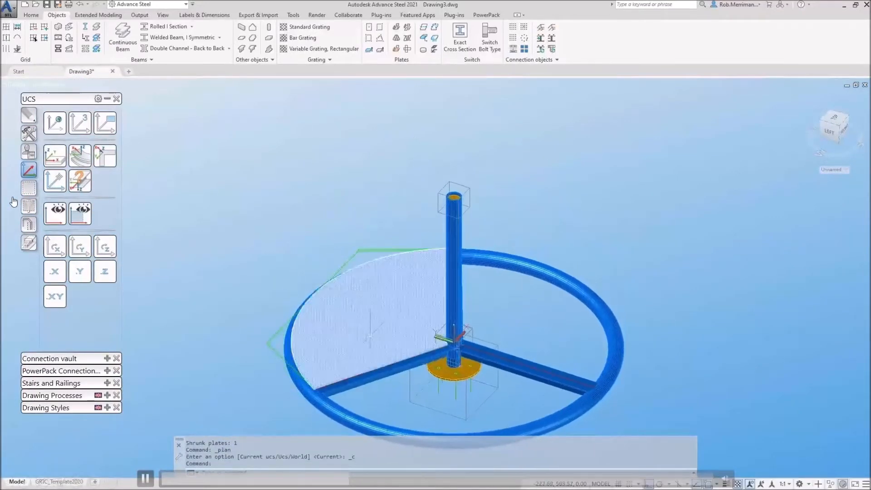
{"action": "middle_click_drag", "start_coordinate": [372, 332], "coordinate": [419, 329], "text": "shift"}
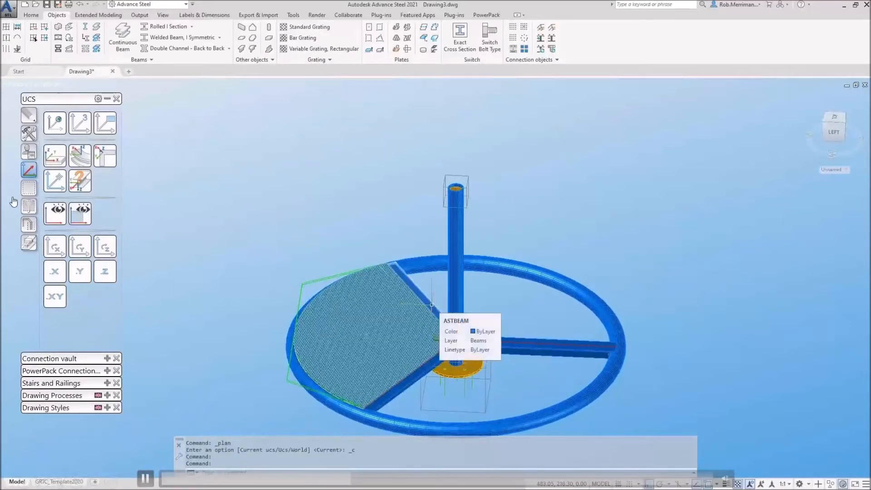
{"action": "scroll", "coordinate": [396, 403], "scroll_direction": "up", "scroll_amount": 3}
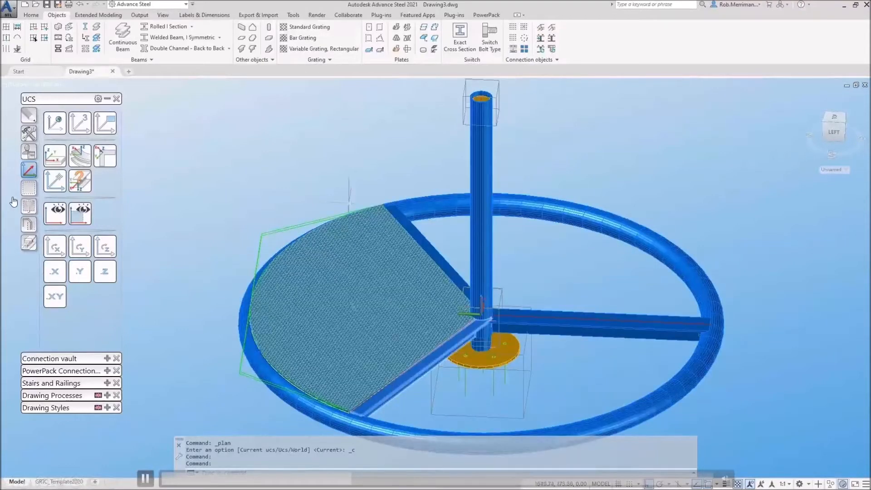
{"action": "scroll", "coordinate": [349, 203], "scroll_direction": "down", "scroll_amount": 4}
{"action": "scroll", "coordinate": [379, 315], "scroll_direction": "up", "scroll_amount": 2}
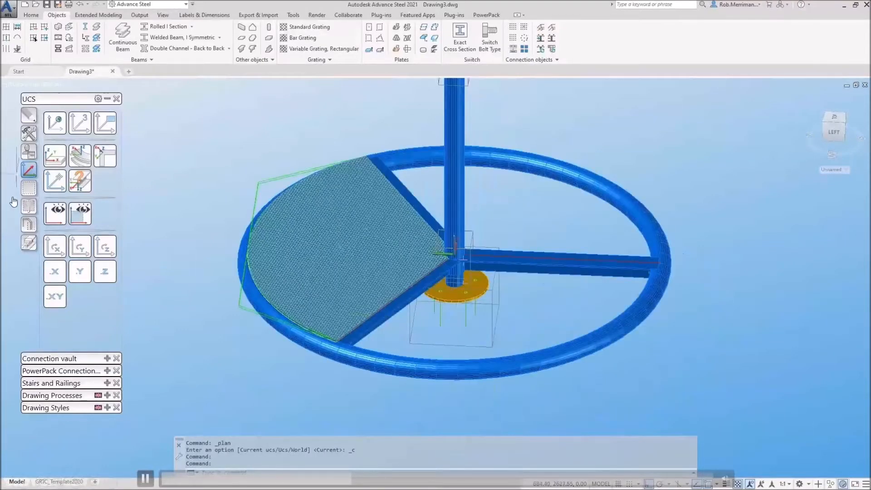
Step: Align the UCS to the grating's coordinate system at its outer corner where the ring meets the tee beam
{"action": "left_click", "coordinate": [56, 155]}
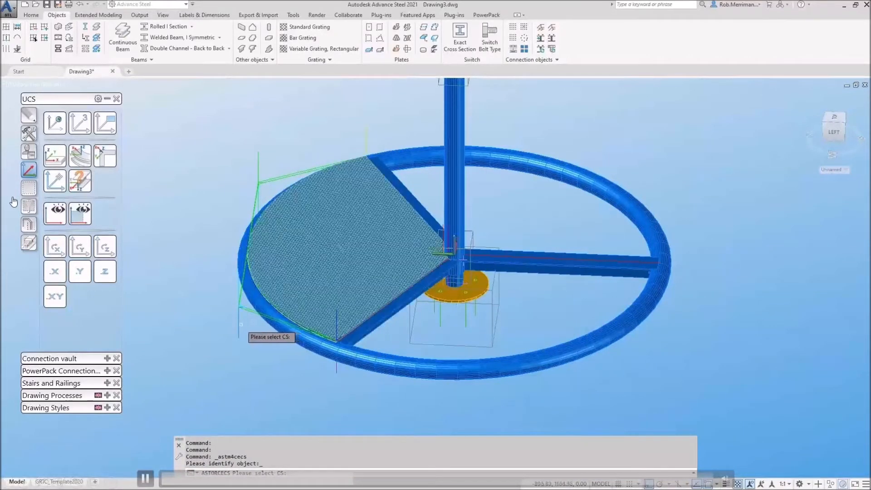
{"action": "scroll", "coordinate": [368, 136], "scroll_direction": "up", "scroll_amount": 5}
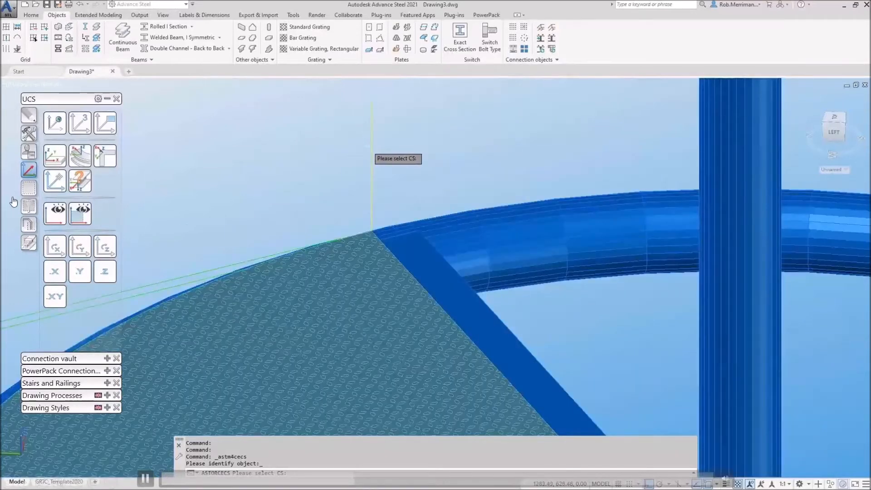
{"action": "scroll", "coordinate": [416, 204], "scroll_direction": "down", "scroll_amount": 10}
{"action": "scroll", "coordinate": [390, 249], "scroll_direction": "up", "scroll_amount": 10}
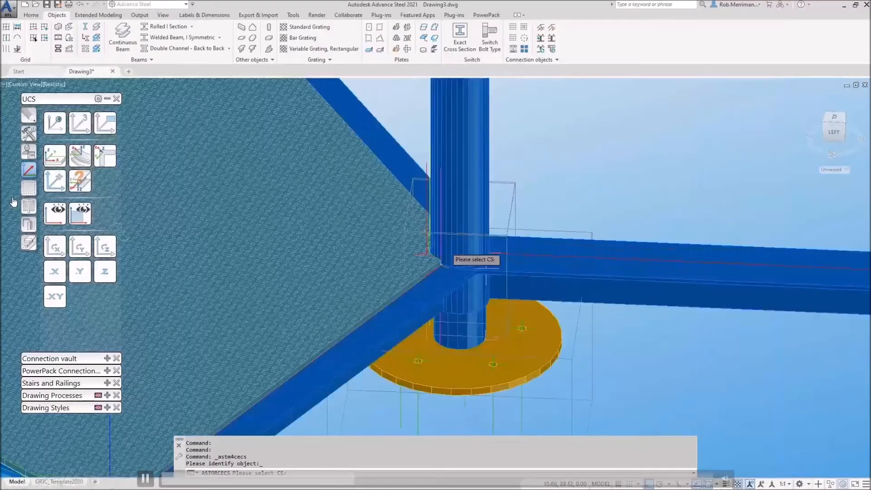
{"action": "scroll", "coordinate": [435, 256], "scroll_direction": "up", "scroll_amount": 3}
{"action": "scroll", "coordinate": [488, 249], "scroll_direction": "down", "scroll_amount": 8}
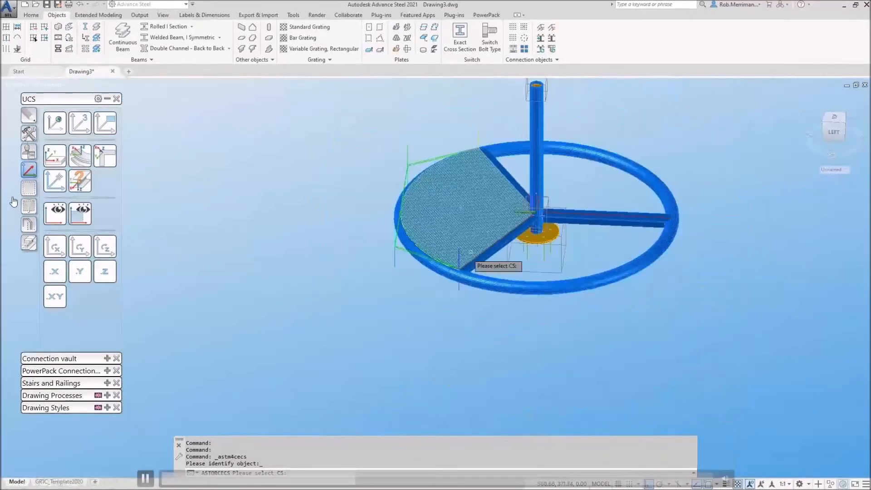
{"action": "scroll", "coordinate": [456, 258], "scroll_direction": "up", "scroll_amount": 8}
{"action": "scroll", "coordinate": [474, 315], "scroll_direction": "up", "scroll_amount": 3}
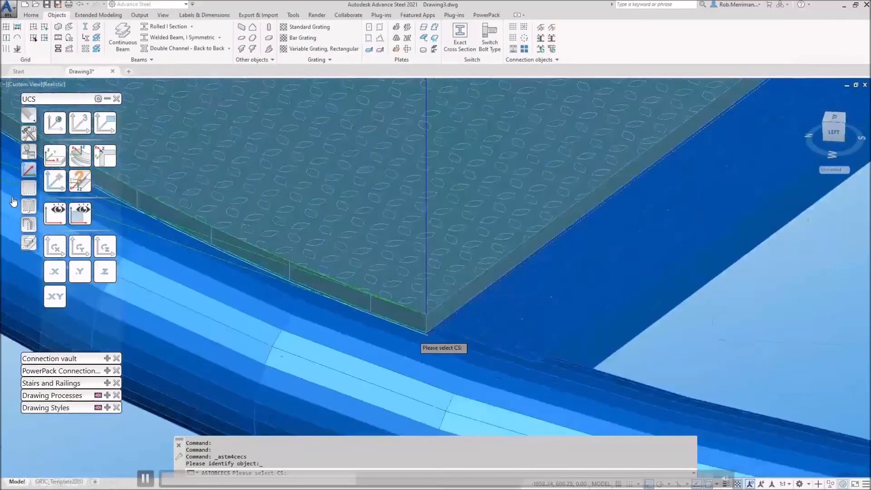
{"action": "scroll", "coordinate": [421, 281], "scroll_direction": "down", "scroll_amount": 3}
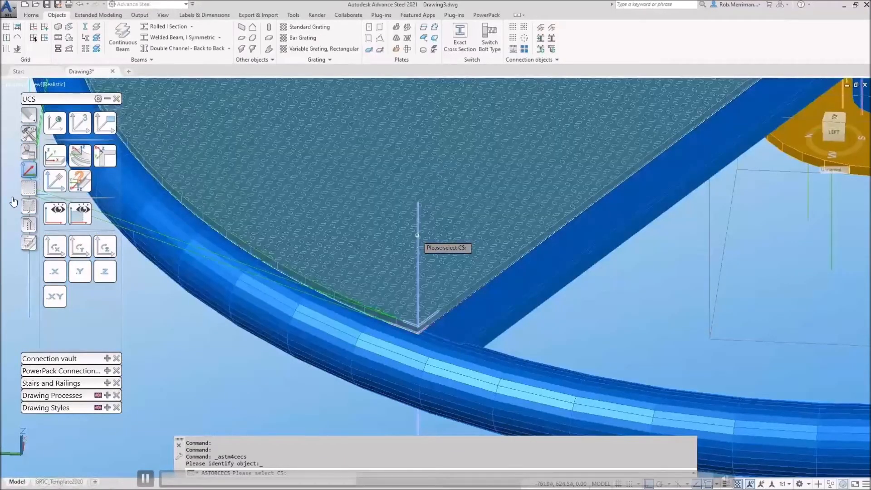
{"action": "left_click", "coordinate": [416, 234]}
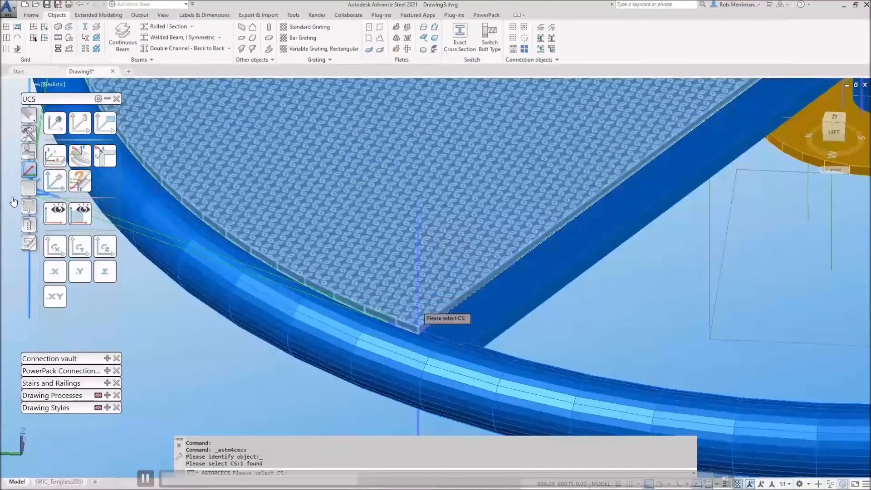
{"action": "scroll", "coordinate": [421, 318], "scroll_direction": "up", "scroll_amount": 3}
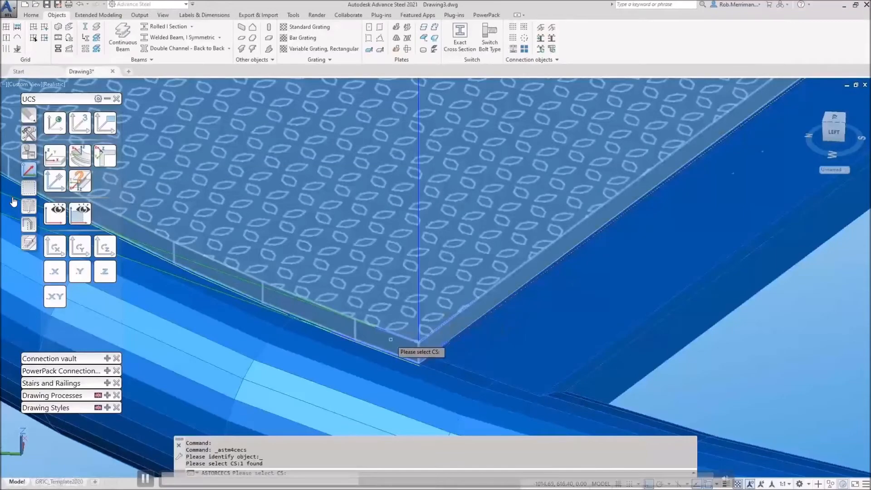
{"action": "scroll", "coordinate": [401, 337], "scroll_direction": "down", "scroll_amount": 4}
{"action": "key", "text": "Return"}
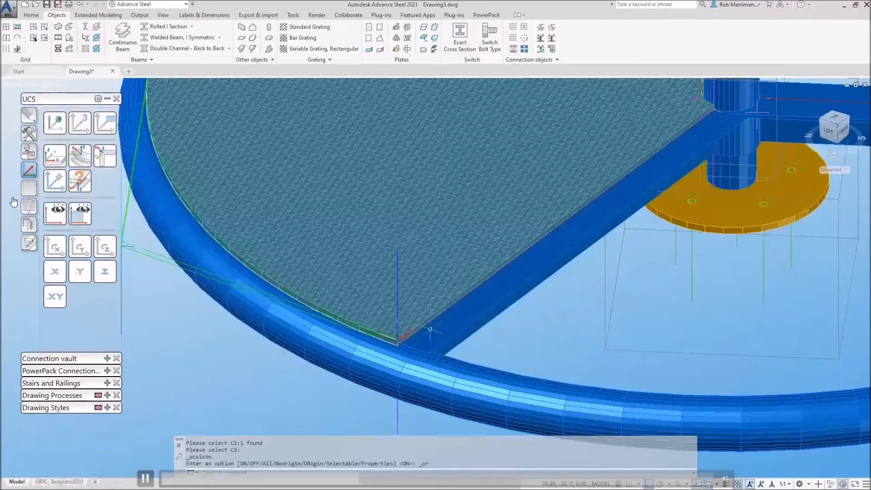
Step: Move the UCS origin to the midpoint of the grating's straight edge along the tee beam
{"action": "scroll", "coordinate": [402, 333], "scroll_direction": "up", "scroll_amount": 5}
{"action": "scroll", "coordinate": [412, 326], "scroll_direction": "down", "scroll_amount": 5}
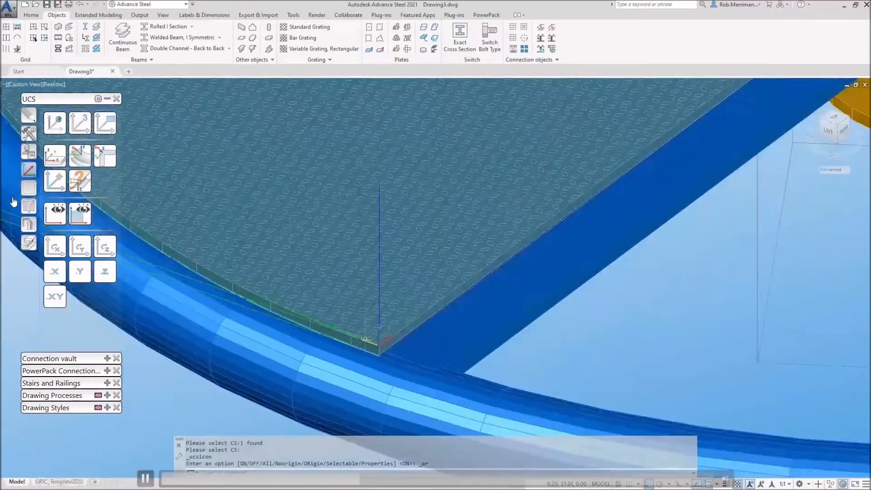
{"action": "left_click", "coordinate": [59, 181]}
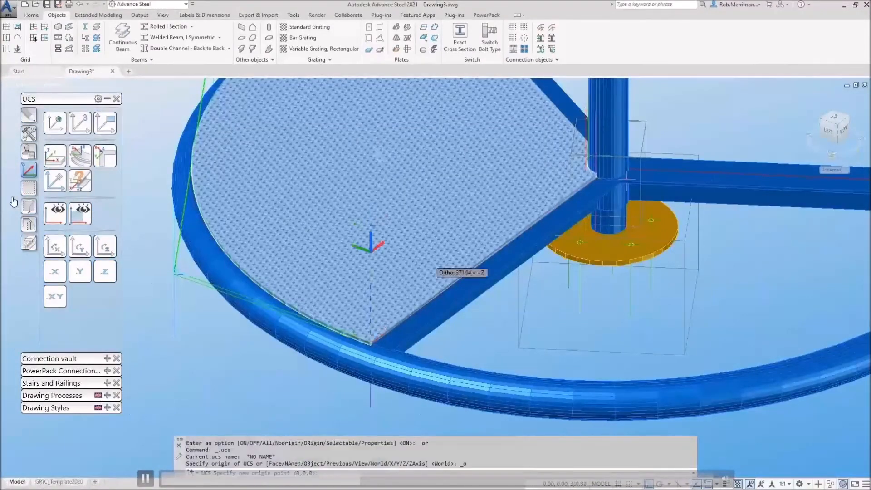
{"action": "scroll", "coordinate": [459, 261], "scroll_direction": "up", "scroll_amount": 3}
{"action": "right_click", "coordinate": [466, 262], "text": "shift"}
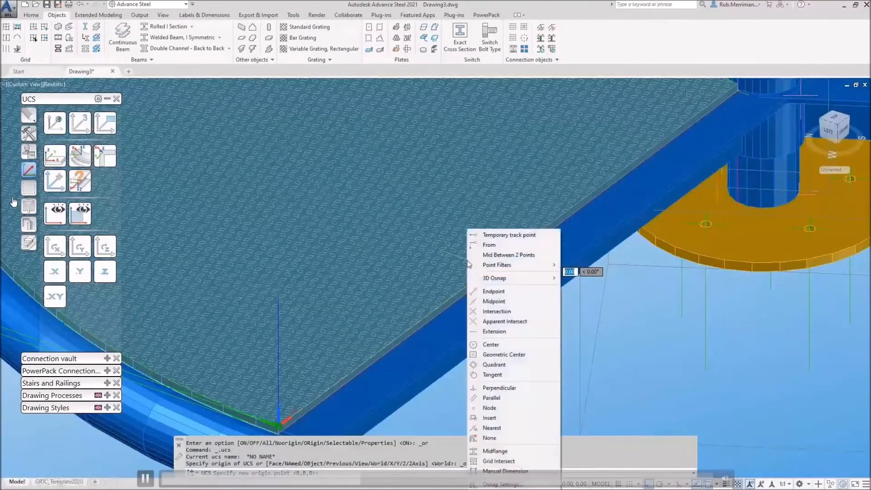
{"action": "left_click", "coordinate": [492, 297]}
{"action": "left_click", "coordinate": [518, 246]}
{"action": "scroll", "coordinate": [518, 247], "scroll_direction": "down", "scroll_amount": 3}
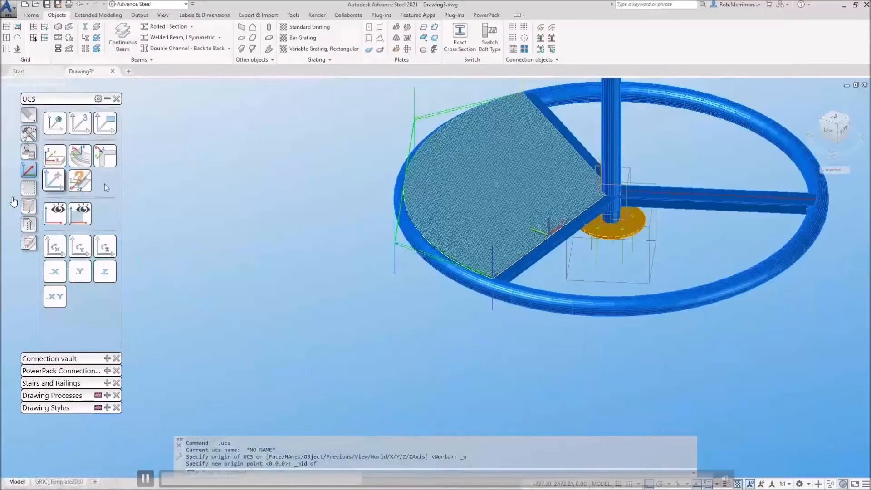
Step: Shift the UCS origin 30 mm inward from the grating's straight edge along the Y axis
{"action": "left_click", "coordinate": [55, 181]}
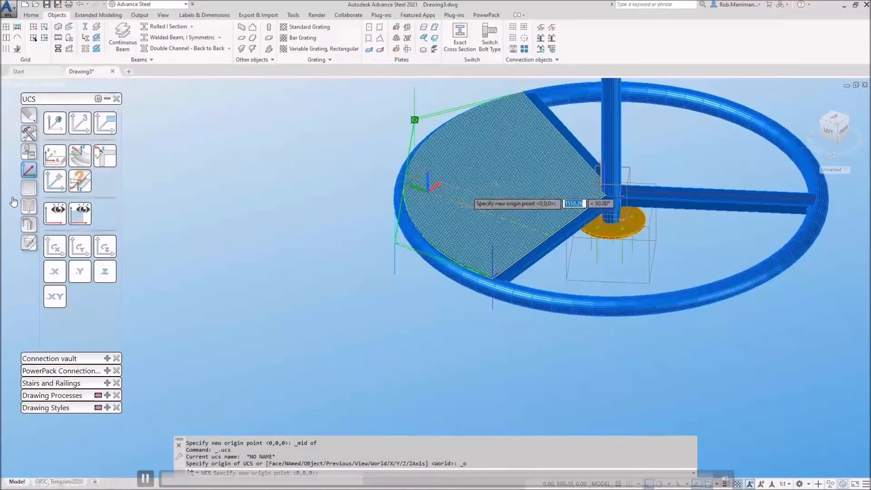
{"action": "scroll", "coordinate": [521, 222], "scroll_direction": "up", "scroll_amount": 5}
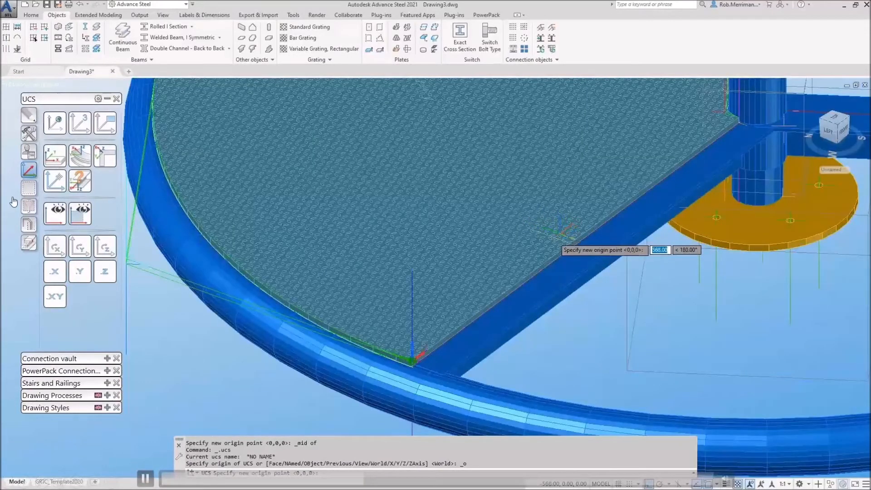
{"action": "scroll", "coordinate": [535, 268], "scroll_direction": "down", "scroll_amount": 5}
{"action": "type", "text": "30"}
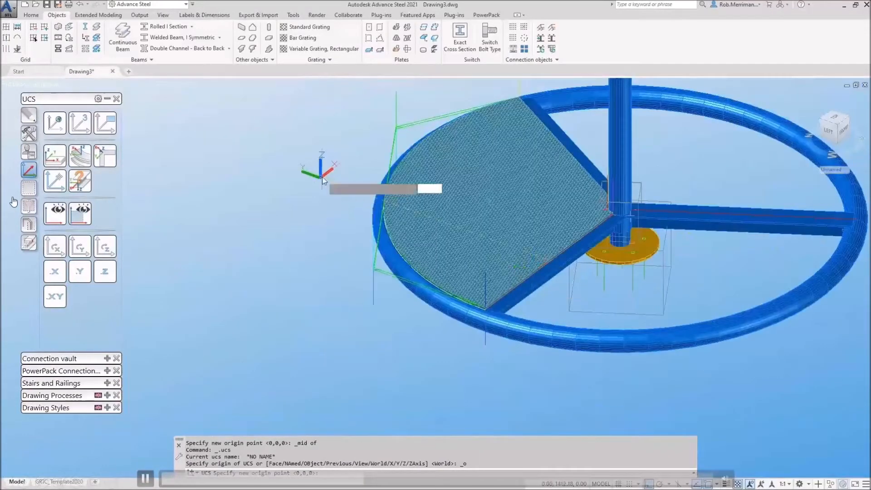
{"action": "key", "text": "Return"}
Step: Place a centred rectangular bolt pattern through the grating and the tee beam at 0,0,0
{"action": "scroll", "coordinate": [551, 247], "scroll_direction": "up", "scroll_amount": 5}
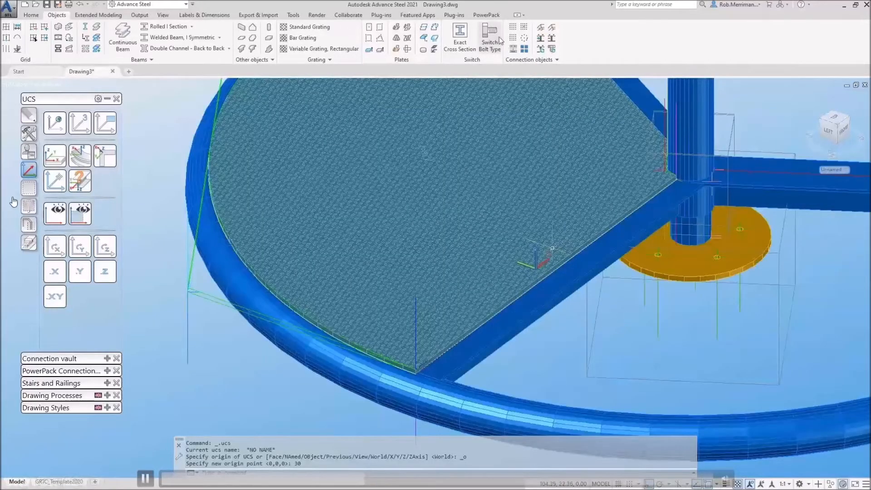
{"action": "left_click", "coordinate": [524, 28]}
{"action": "left_click", "coordinate": [566, 219]}
{"action": "left_click", "coordinate": [584, 257]}
{"action": "key", "text": "Return"}
{"action": "type", "text": "0,0"}
{"action": "key", "text": "Return"}
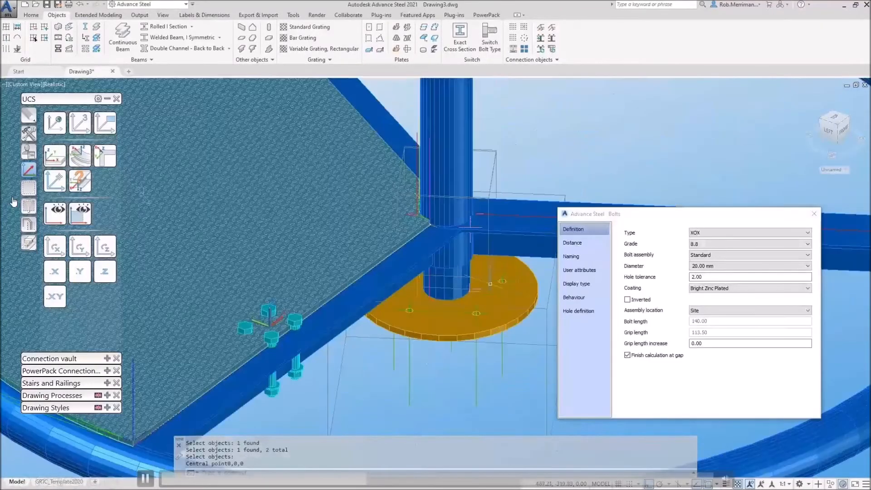
Step: Arrange the bolts as 4 in X and 1 in Y with an intermediate X distance of 350
{"action": "left_click", "coordinate": [572, 243]}
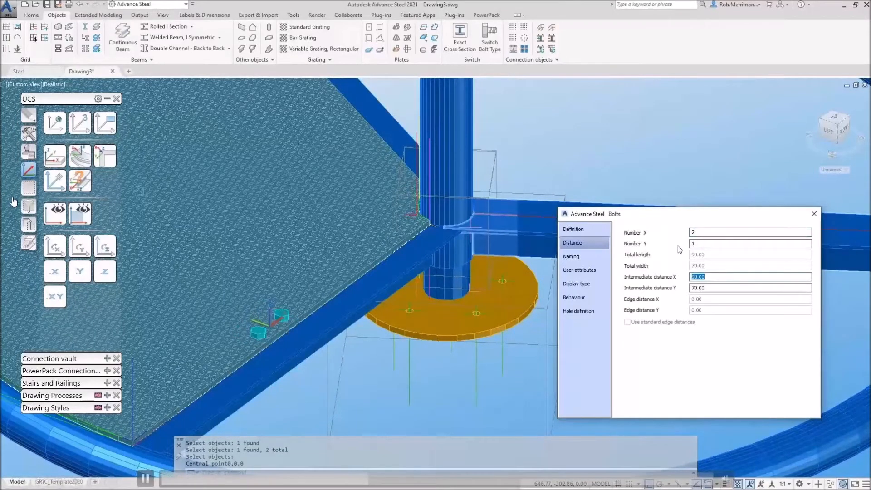
{"action": "type", "text": "200"}
{"action": "key", "text": "Tab"}
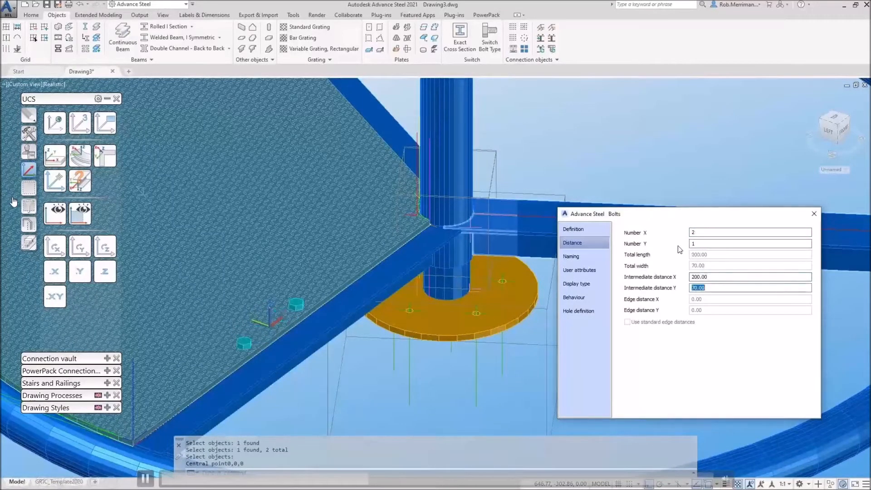
{"action": "key", "text": "shift+Tab"}
{"action": "key", "text": "shift+Tab"}
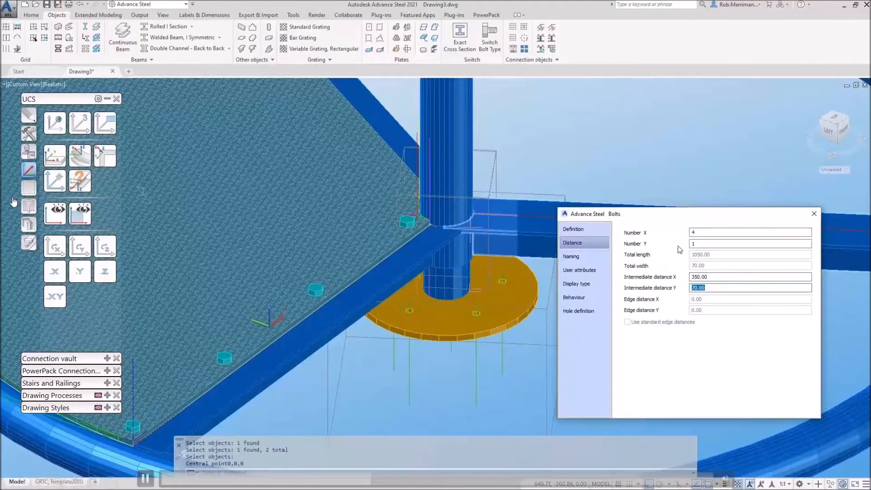
Step: Set the bolt type to CSK and the bolt diameter to 10 mm
{"action": "left_click", "coordinate": [583, 229]}
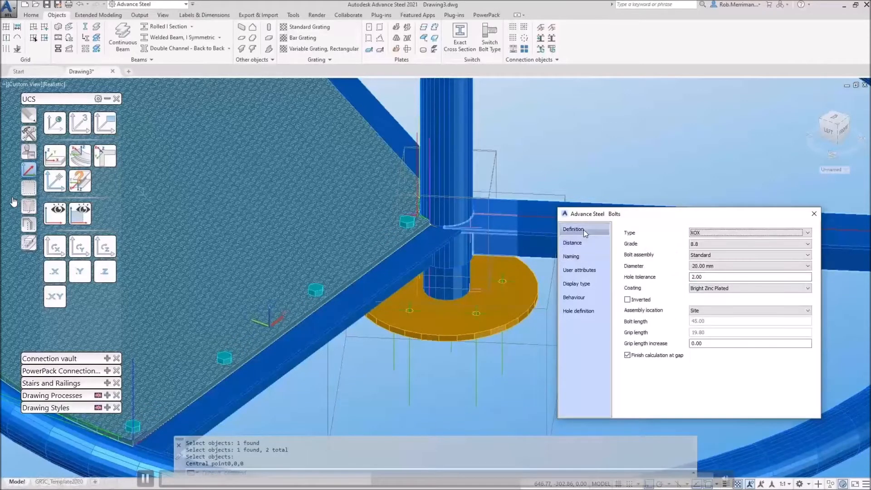
{"action": "left_click", "coordinate": [719, 233]}
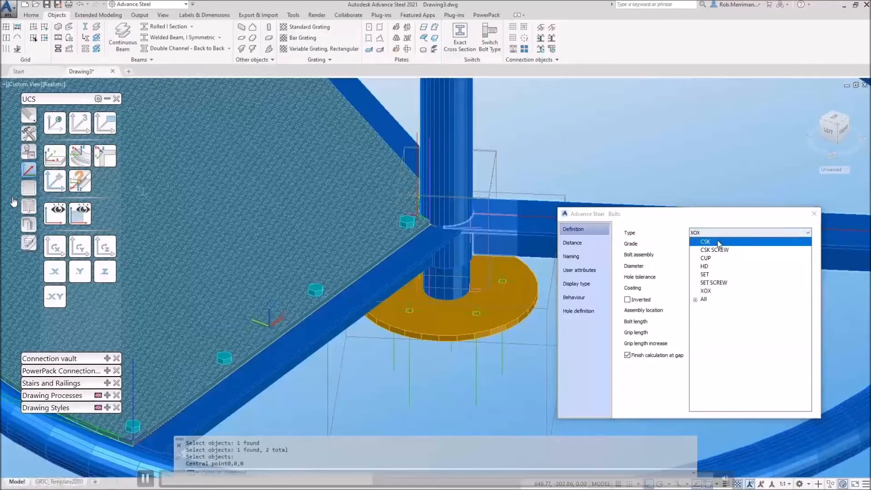
{"action": "left_click", "coordinate": [709, 244]}
{"action": "left_click", "coordinate": [748, 266]}
{"action": "left_click", "coordinate": [725, 272]}
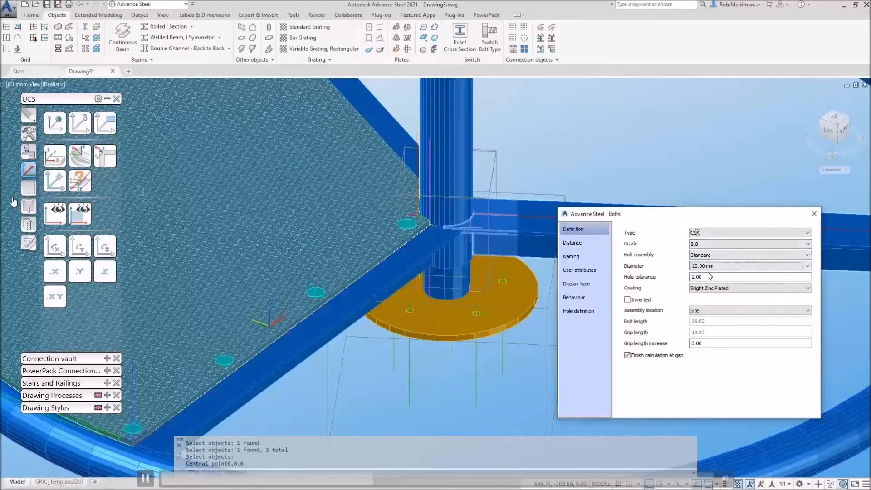
Step: Inspect the countersunk bolt heads up close and change the bolt type to EN ISO 10642
{"action": "scroll", "coordinate": [296, 317], "scroll_direction": "up", "scroll_amount": 2}
{"action": "middle_click_drag", "start_coordinate": [308, 321], "coordinate": [327, 268], "text": "shift"}
{"action": "scroll", "coordinate": [354, 233], "scroll_direction": "up", "scroll_amount": 4}
{"action": "scroll", "coordinate": [375, 243], "scroll_direction": "up", "scroll_amount": 5}
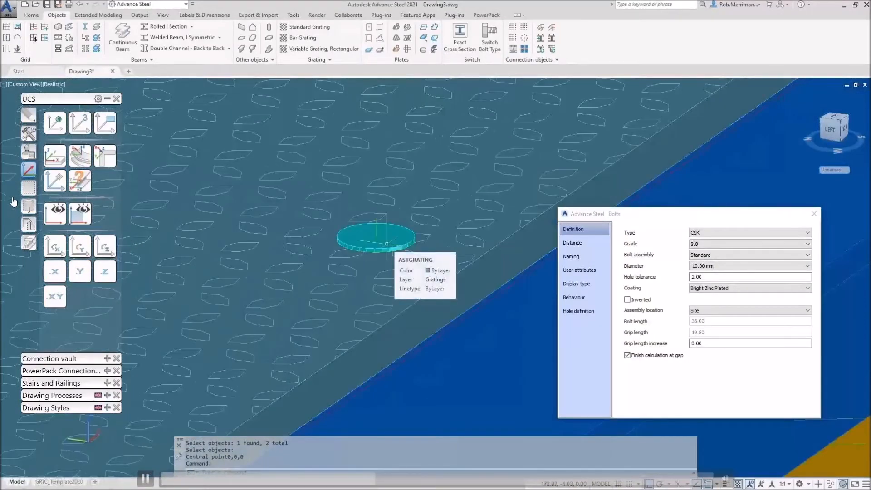
{"action": "scroll", "coordinate": [358, 233], "scroll_direction": "down", "scroll_amount": 5}
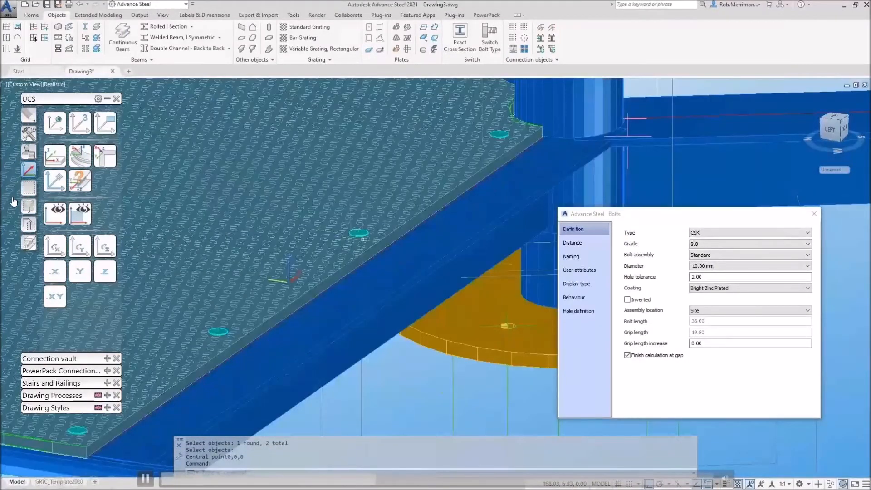
{"action": "left_click", "coordinate": [719, 233]}
{"action": "scroll", "coordinate": [719, 300], "scroll_direction": "down", "scroll_amount": 4}
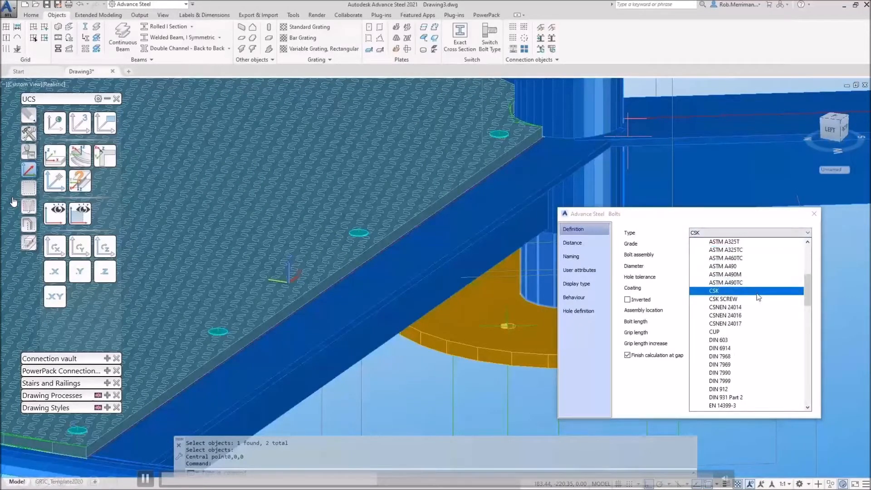
{"action": "scroll", "coordinate": [758, 297], "scroll_direction": "down", "scroll_amount": 2}
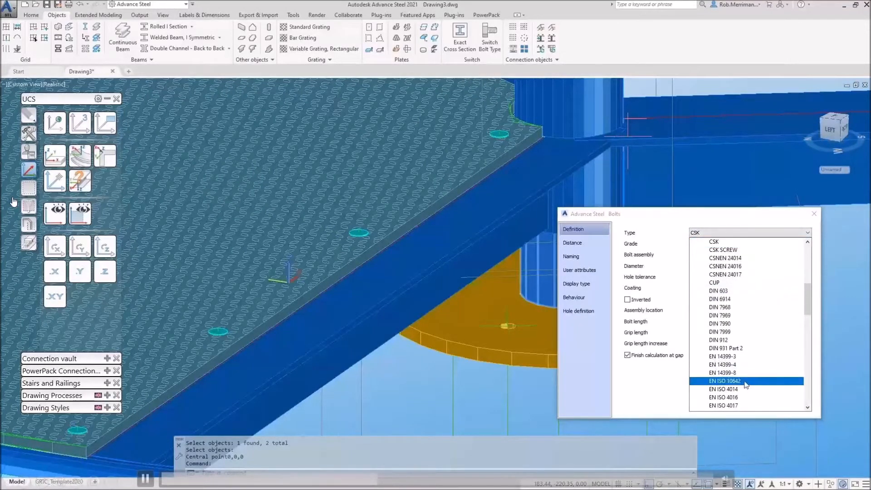
{"action": "left_click", "coordinate": [717, 384]}
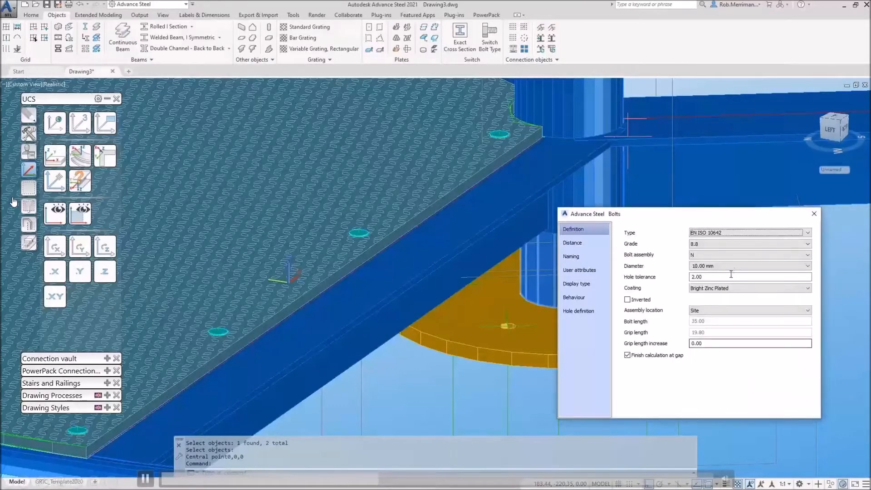
Step: Change the bolt type of the grating bolts back to CSK
{"action": "left_click", "coordinate": [718, 266]}
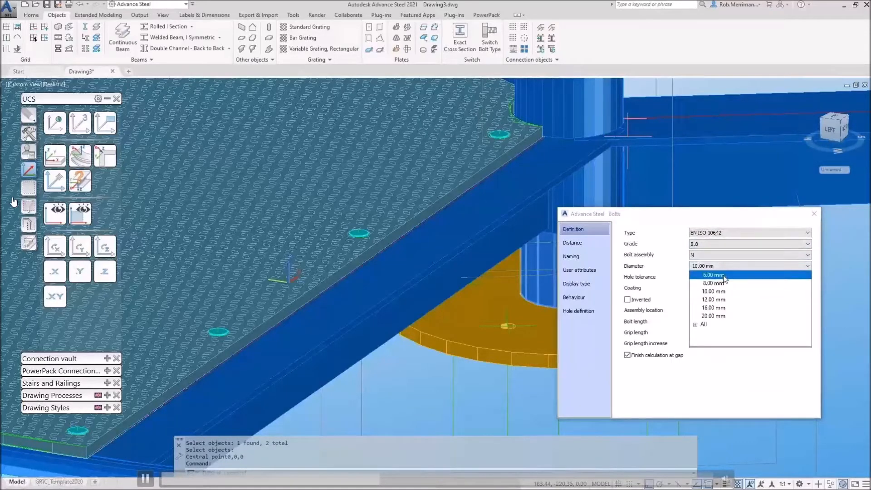
{"action": "left_click", "coordinate": [731, 234]}
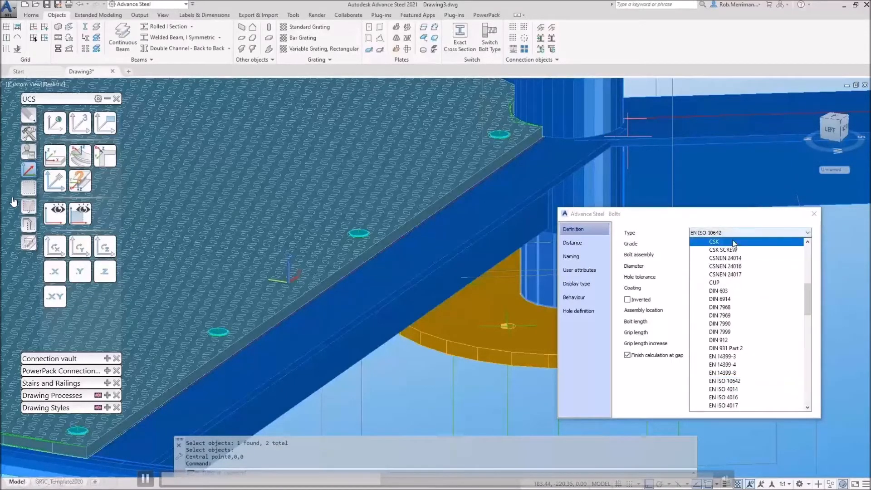
{"action": "left_click", "coordinate": [732, 243]}
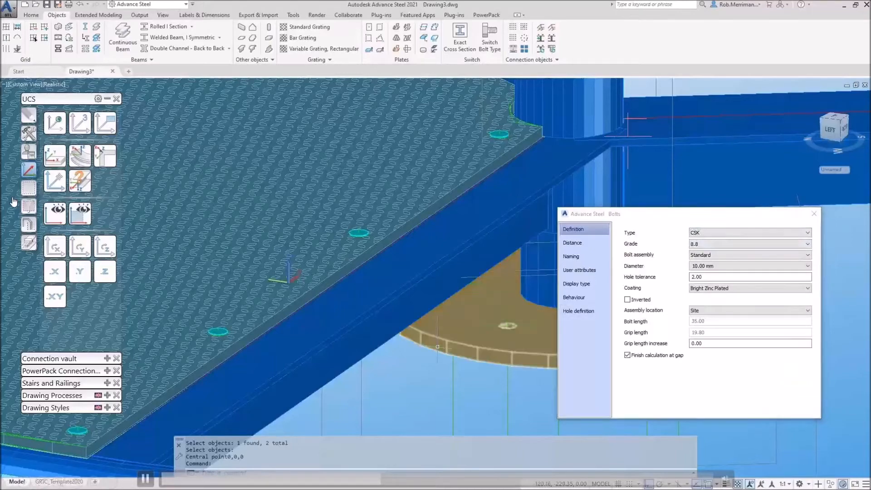
{"action": "scroll", "coordinate": [396, 289], "scroll_direction": "down", "scroll_amount": 3}
{"action": "scroll", "coordinate": [396, 288], "scroll_direction": "down", "scroll_amount": 3}
{"action": "middle_click_drag", "start_coordinate": [404, 286], "coordinate": [388, 330], "text": "shift"}
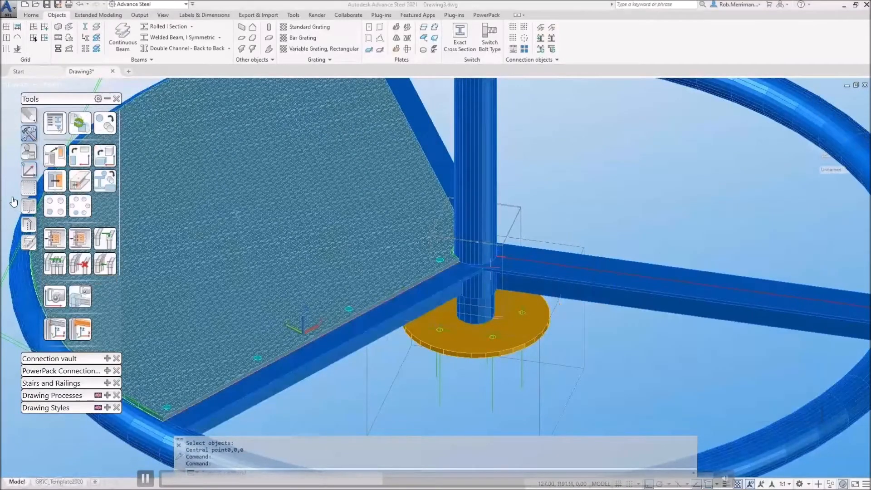
Step: Set up a polar array of the grating bolts about 0,0 by total number and angle between items, with 2 items at 120 degrees
{"action": "left_click", "coordinate": [105, 122]}
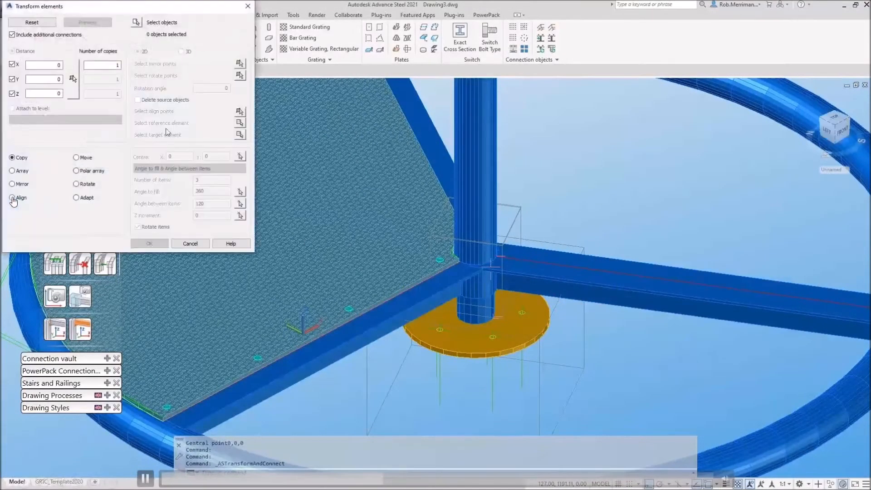
{"action": "left_click", "coordinate": [76, 171]}
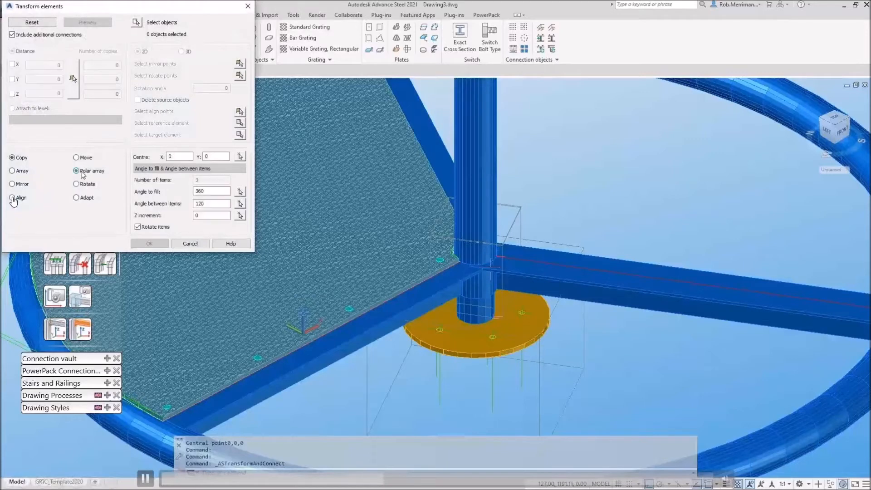
{"action": "left_click", "coordinate": [209, 171]}
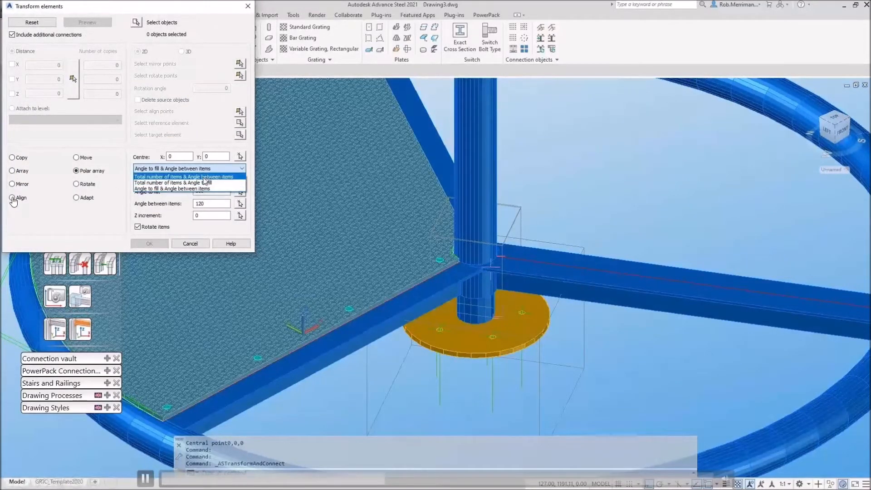
{"action": "left_click", "coordinate": [200, 177]}
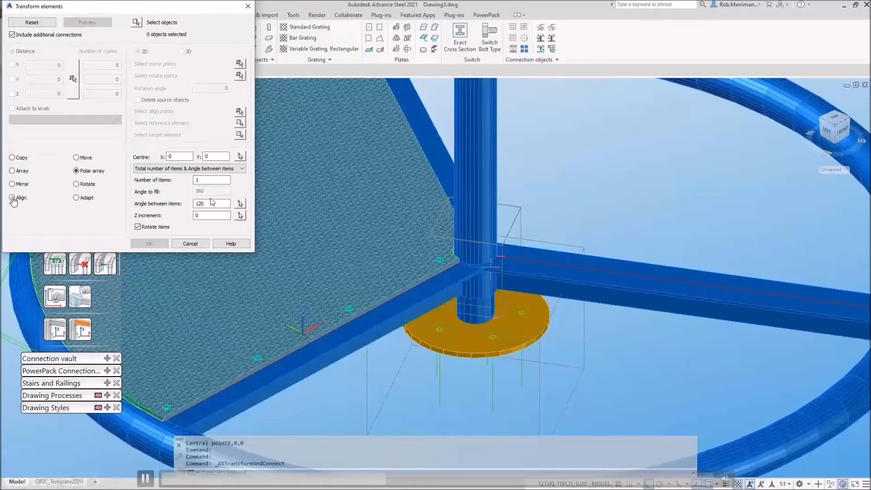
{"action": "type", "text": "1"}
{"action": "scroll", "coordinate": [318, 286], "scroll_direction": "up", "scroll_amount": 4}
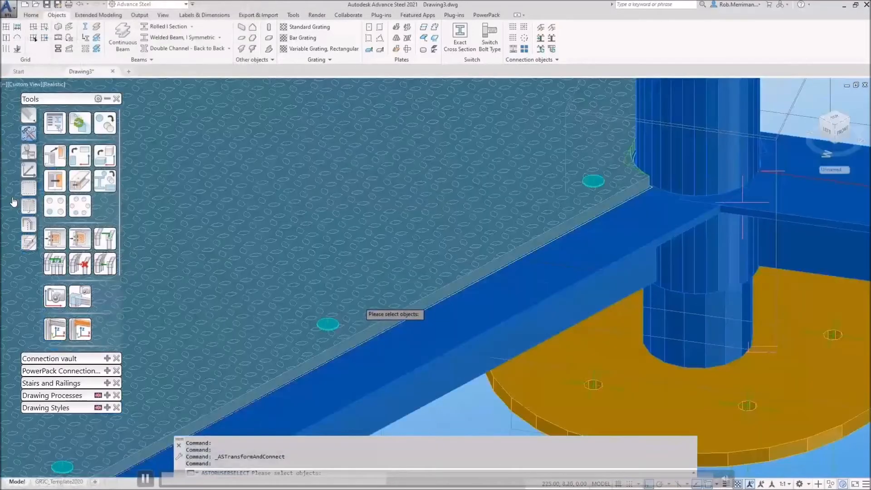
{"action": "left_click", "coordinate": [345, 328]}
{"action": "scroll", "coordinate": [395, 268], "scroll_direction": "down", "scroll_amount": 5}
{"action": "key", "text": "Return"}
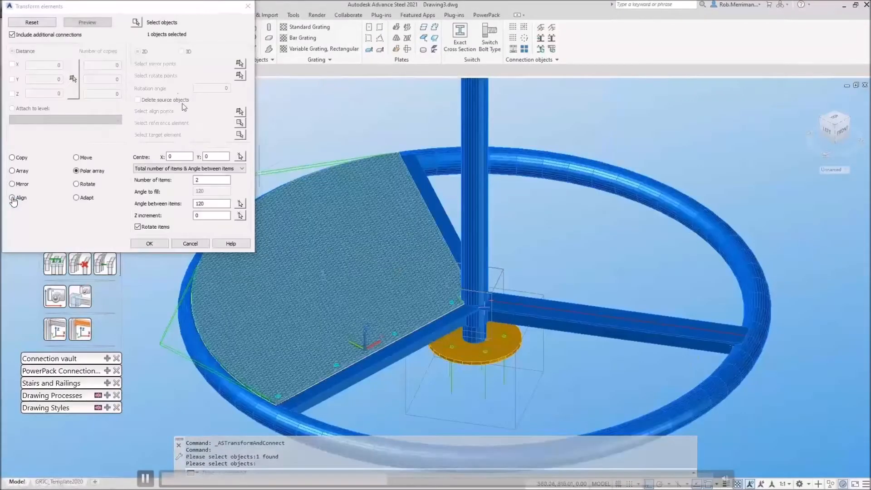
Step: Preview the polar array of bolts and try to pick the corresponding entity for the copy
{"action": "left_click", "coordinate": [90, 25]}
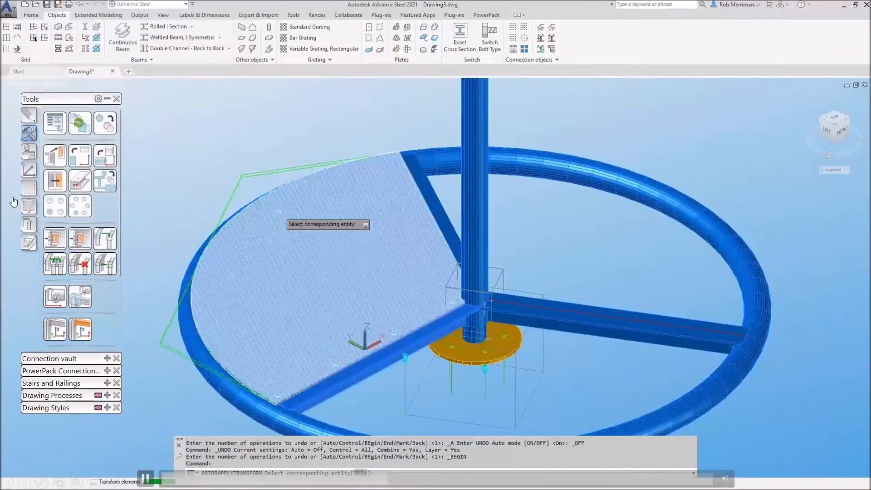
{"action": "scroll", "coordinate": [390, 390], "scroll_direction": "up", "scroll_amount": 2}
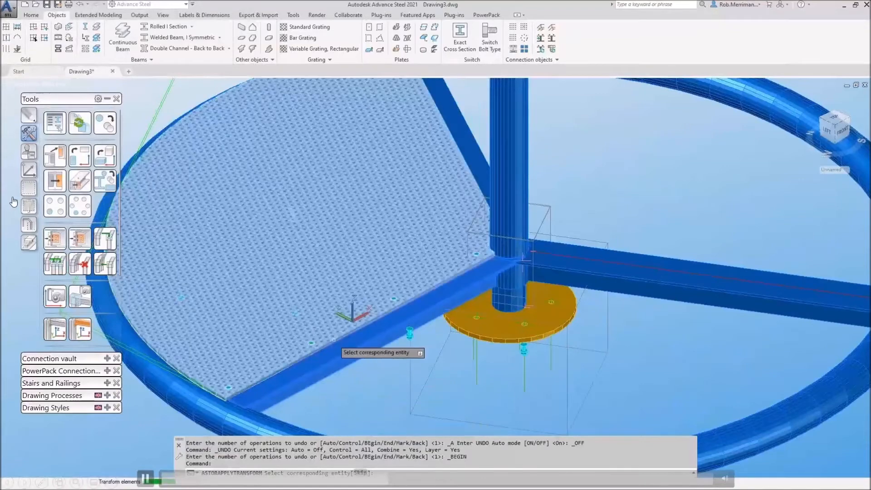
{"action": "left_click", "coordinate": [352, 318]}
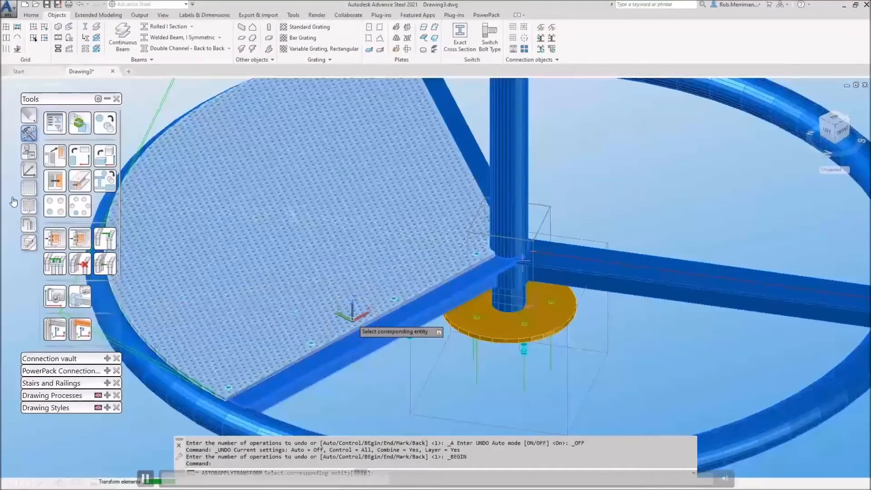
{"action": "right_click", "coordinate": [353, 319]}
{"action": "left_click", "coordinate": [376, 319]}
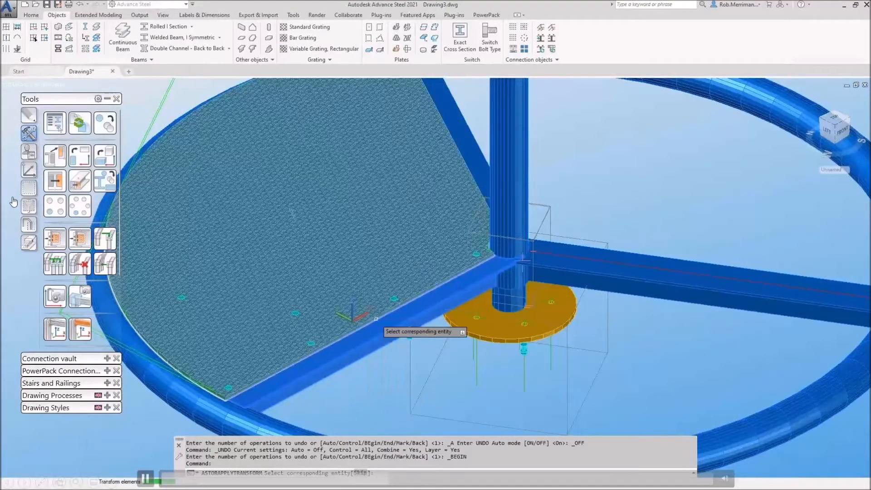
{"action": "key", "text": "Escape"}
{"action": "left_click", "coordinate": [92, 24]}
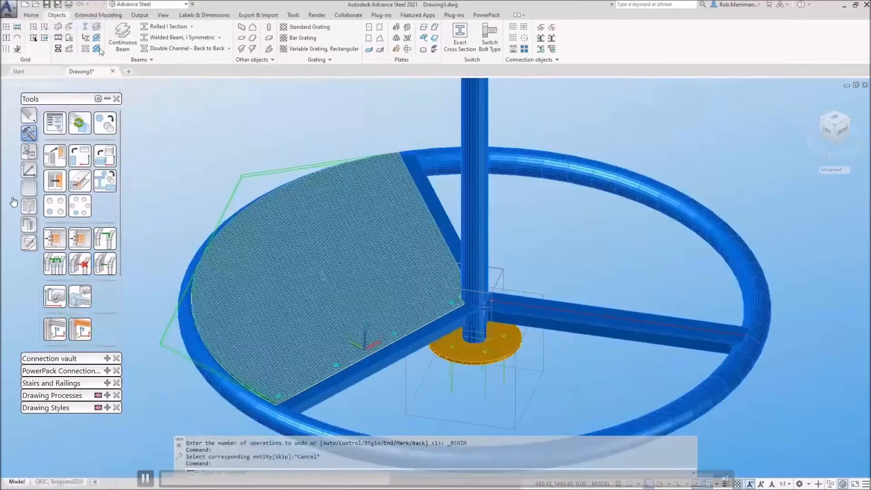
Step: Reset the UCS to World and set up the bolts' polar array about 0,0 with 2 items at 120 degrees
{"action": "left_click", "coordinate": [33, 171]}
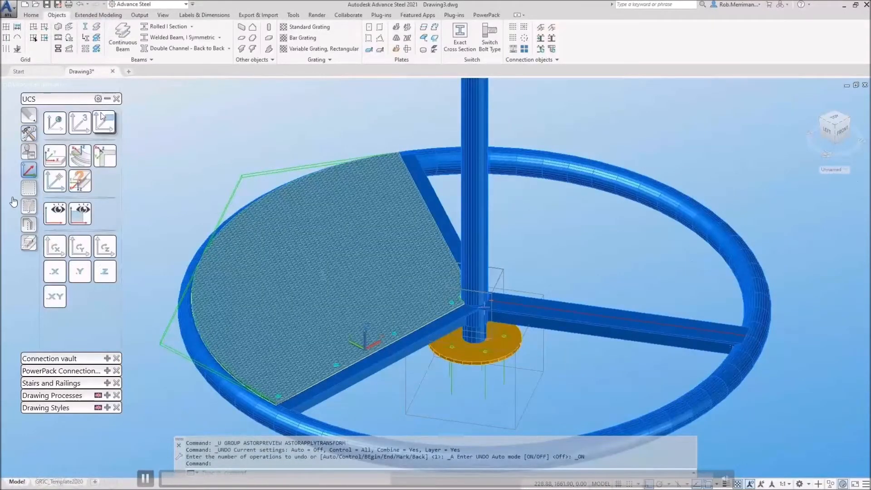
{"action": "left_click", "coordinate": [49, 130]}
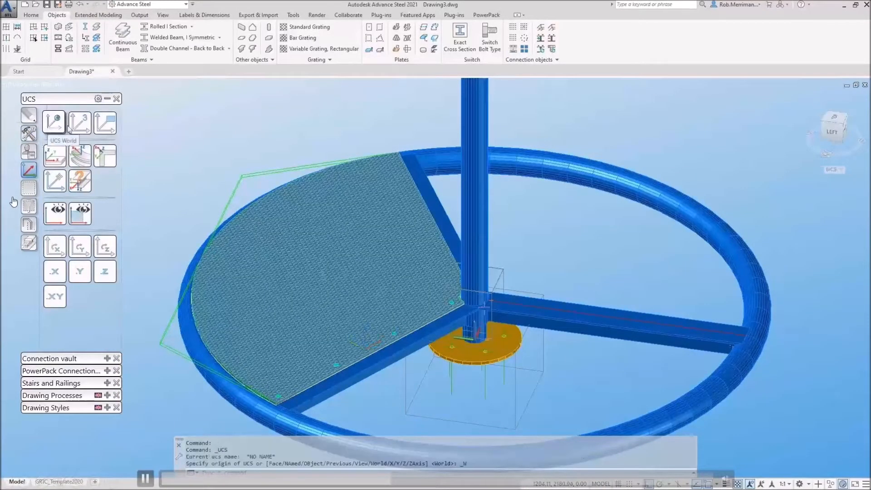
{"action": "left_click", "coordinate": [35, 135]}
{"action": "left_click", "coordinate": [104, 122]}
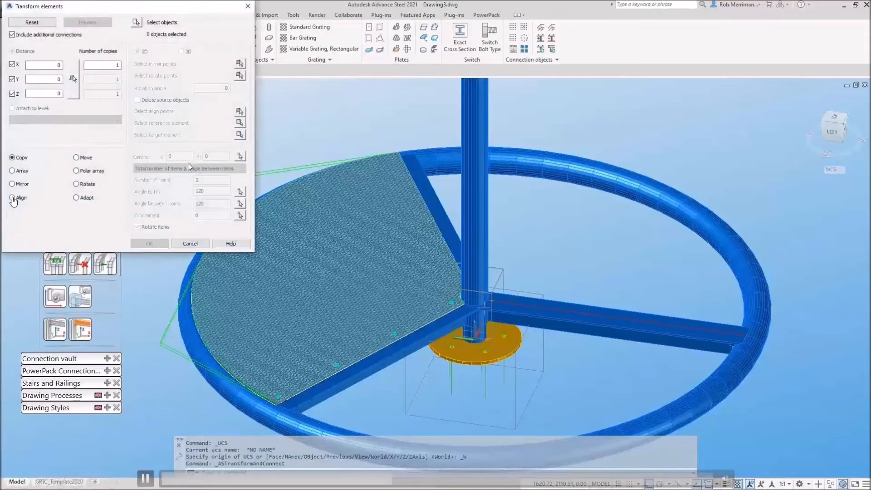
{"action": "left_click", "coordinate": [13, 198]}
{"action": "scroll", "coordinate": [395, 336], "scroll_direction": "up", "scroll_amount": 8}
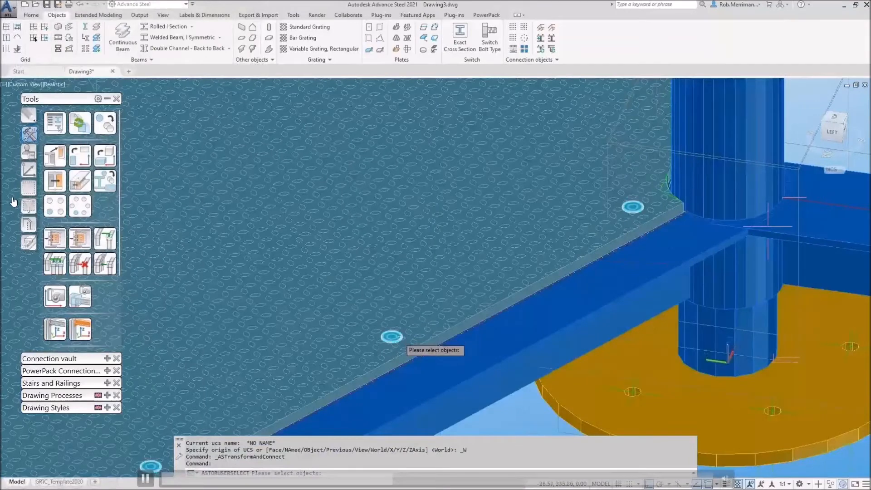
{"action": "key", "text": "Return"}
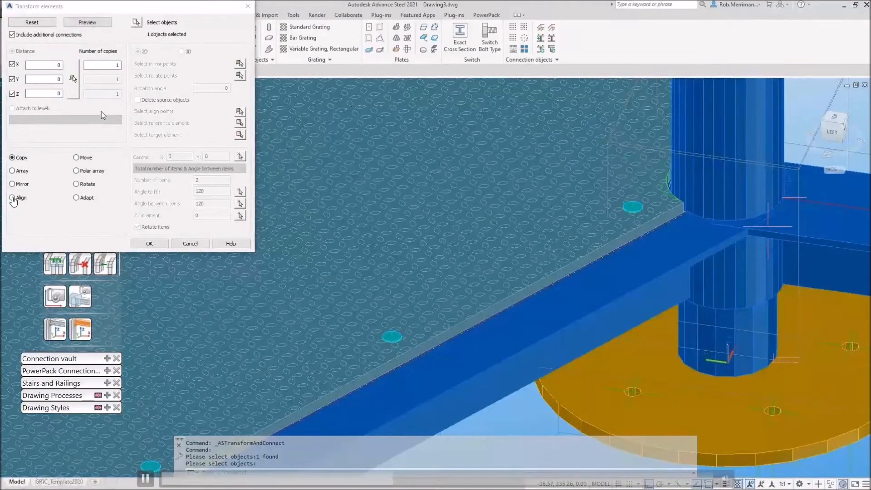
{"action": "left_click", "coordinate": [91, 174]}
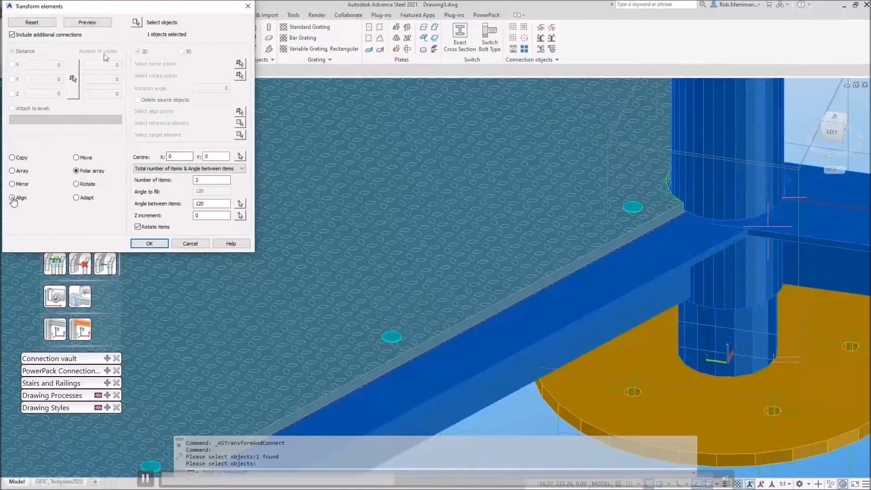
Step: Preview the 120 degree bolt array in the world UCS and cancel the corresponding entity selection
{"action": "left_click", "coordinate": [87, 22]}
{"action": "scroll", "coordinate": [449, 267], "scroll_direction": "down", "scroll_amount": 8}
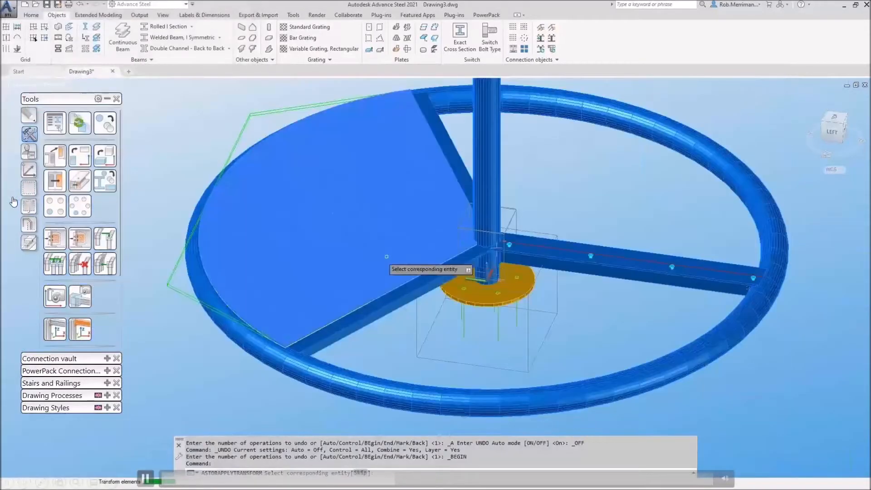
{"action": "right_click", "coordinate": [316, 191]}
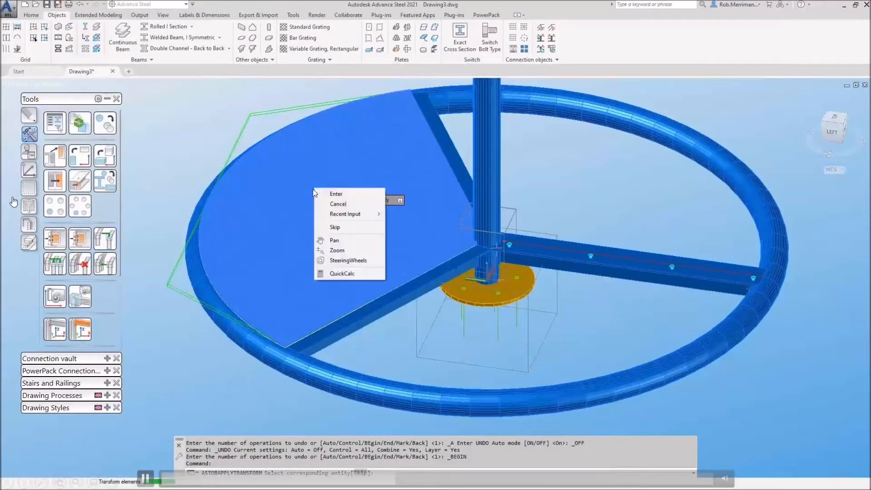
{"action": "left_click", "coordinate": [498, 228]}
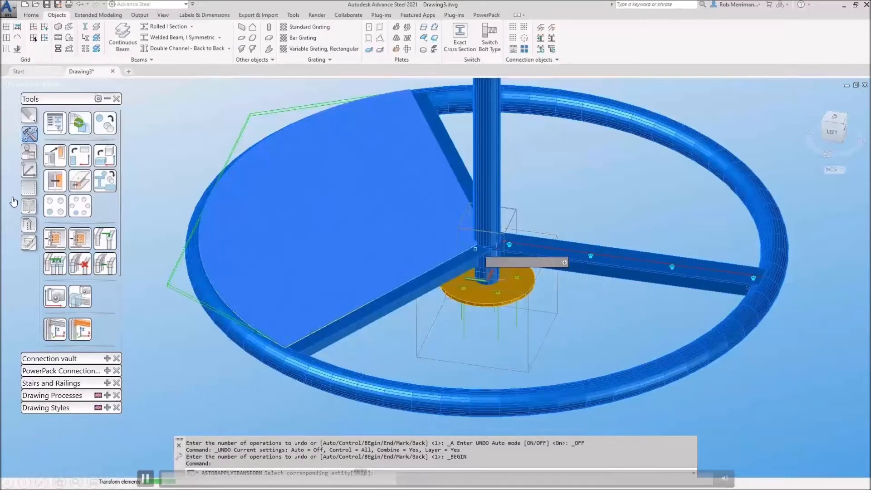
{"action": "right_click", "coordinate": [577, 259]}
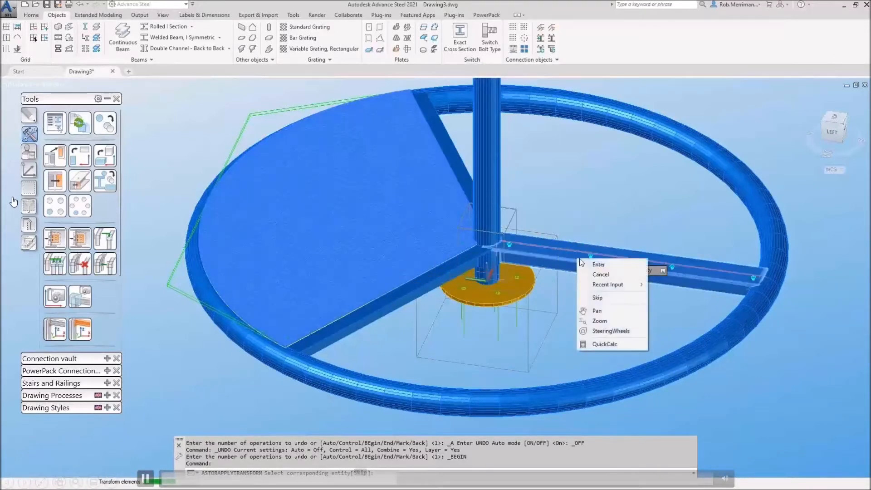
{"action": "left_click", "coordinate": [599, 275]}
{"action": "left_click", "coordinate": [54, 24]}
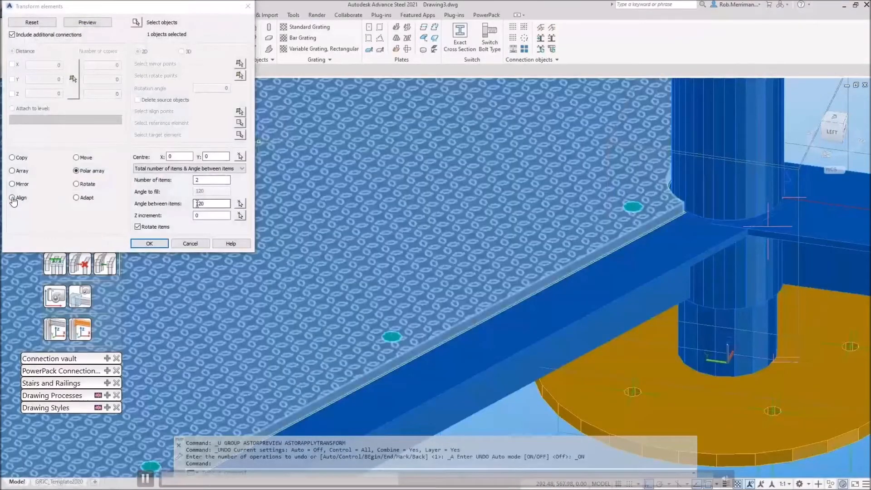
Step: Try to apply the bolts' polar array with the angle between items set to -120
{"action": "left_click", "coordinate": [197, 203]}
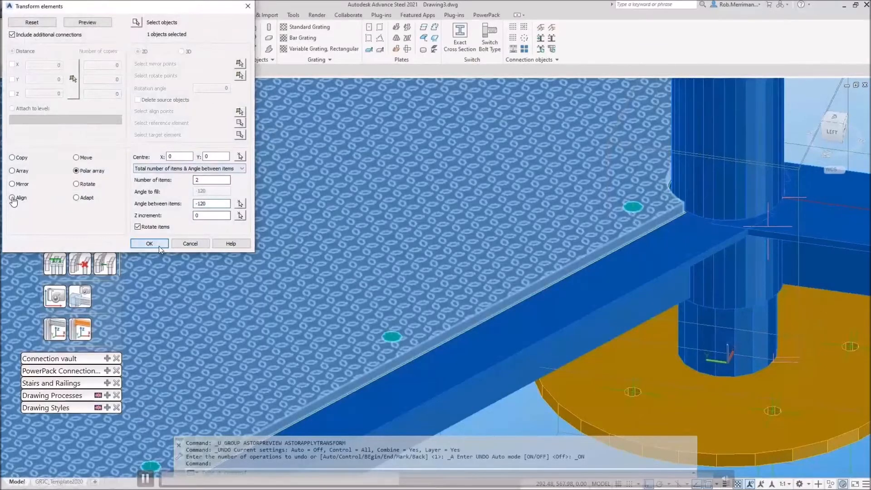
{"action": "left_click", "coordinate": [154, 244]}
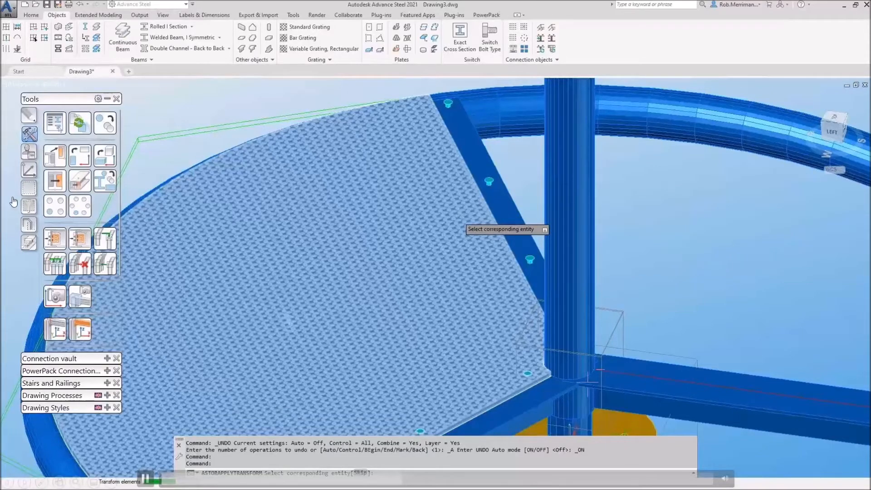
{"action": "key", "text": "Escape"}
Step: Align the UCS to the grating's own coordinate system at its outer corner beside the unbolted tee beam
{"action": "middle_click_drag", "start_coordinate": [443, 206], "coordinate": [634, 200], "text": "shift"}
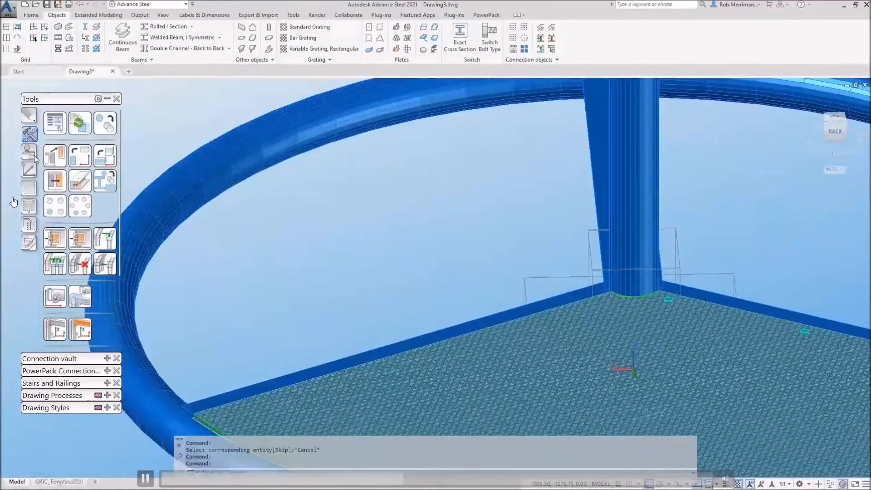
{"action": "left_click", "coordinate": [29, 170]}
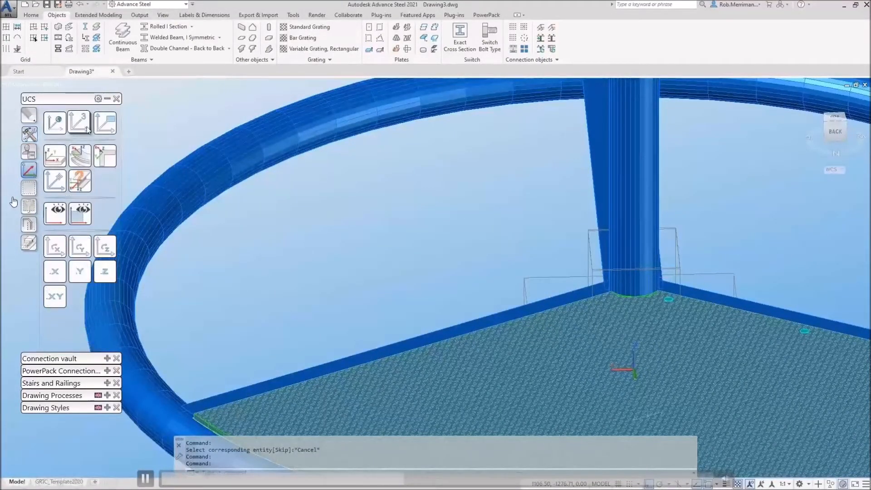
{"action": "left_click", "coordinate": [58, 160]}
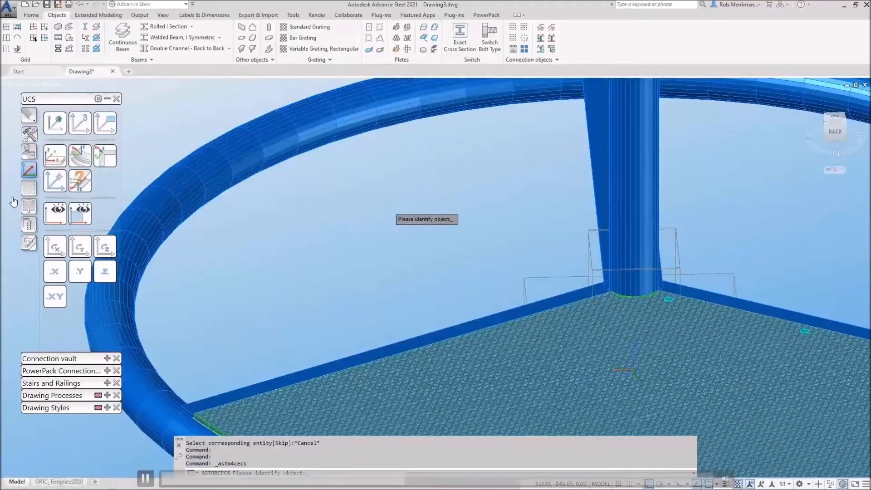
{"action": "scroll", "coordinate": [387, 206], "scroll_direction": "down", "scroll_amount": 2}
{"action": "left_click", "coordinate": [412, 310]}
{"action": "scroll", "coordinate": [268, 335], "scroll_direction": "up", "scroll_amount": 5}
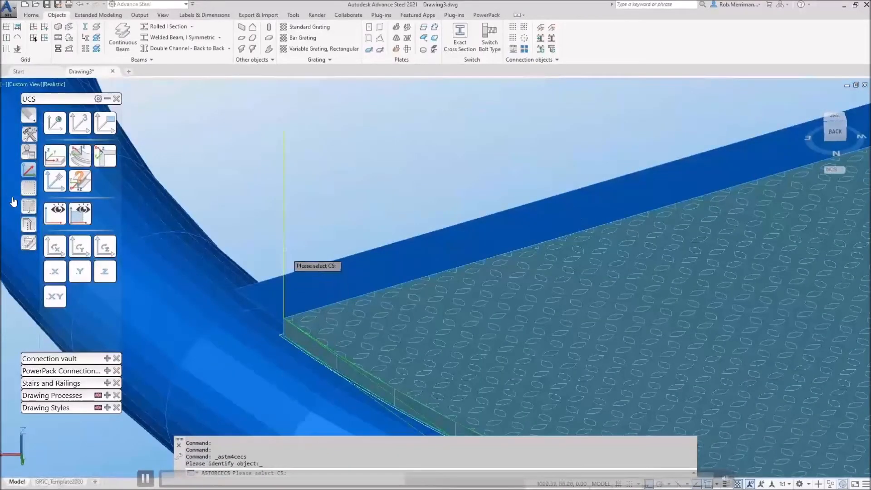
{"action": "scroll", "coordinate": [263, 299], "scroll_direction": "down", "scroll_amount": 3}
{"action": "left_click", "coordinate": [267, 280]}
{"action": "key", "text": "Return"}
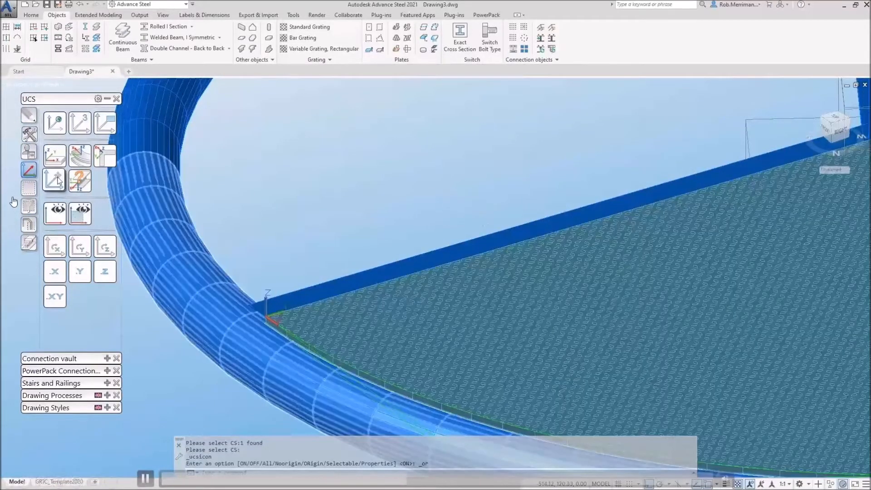
Step: Move the UCS origin to the midpoint of the grating's straight edge along the unbolted tee beam
{"action": "left_click", "coordinate": [54, 181]}
{"action": "right_click", "coordinate": [590, 191], "text": "shift"}
{"action": "left_click", "coordinate": [603, 258]}
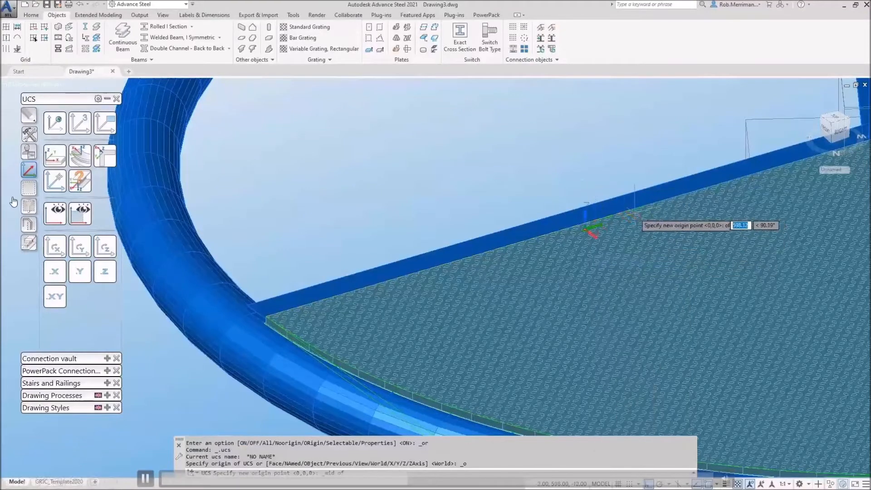
{"action": "scroll", "coordinate": [634, 211], "scroll_direction": "up", "scroll_amount": 3}
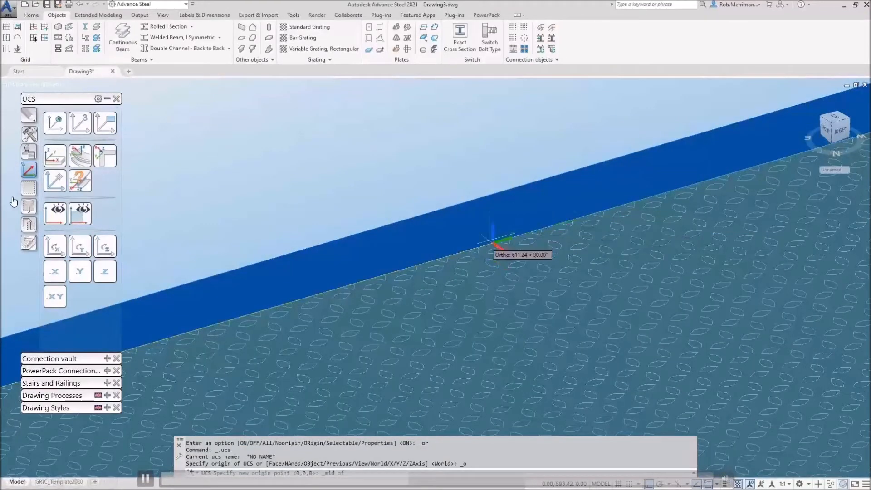
{"action": "middle_click_drag", "start_coordinate": [501, 254], "coordinate": [668, 241], "text": "shift"}
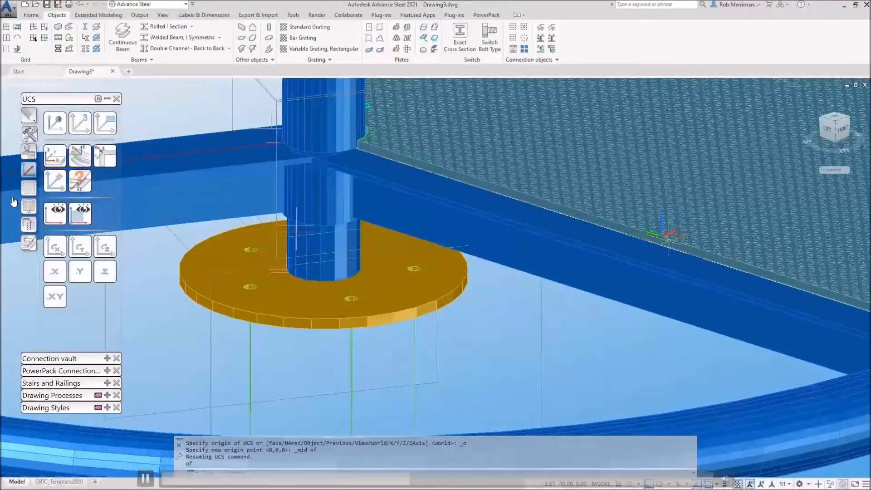
Step: Rotate the UCS so X runs outward along the grating edge and Y points into the grating, and shift its origin 30 mm along Y
{"action": "left_click", "coordinate": [80, 247]}
{"action": "left_click", "coordinate": [80, 246]}
{"action": "left_click", "coordinate": [104, 246]}
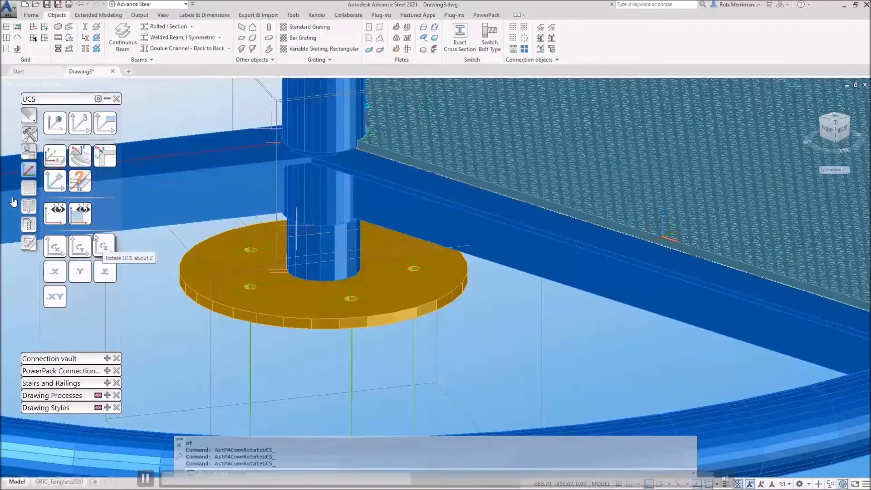
{"action": "left_click", "coordinate": [55, 180]}
{"action": "scroll", "coordinate": [127, 295], "scroll_direction": "down", "scroll_amount": 5}
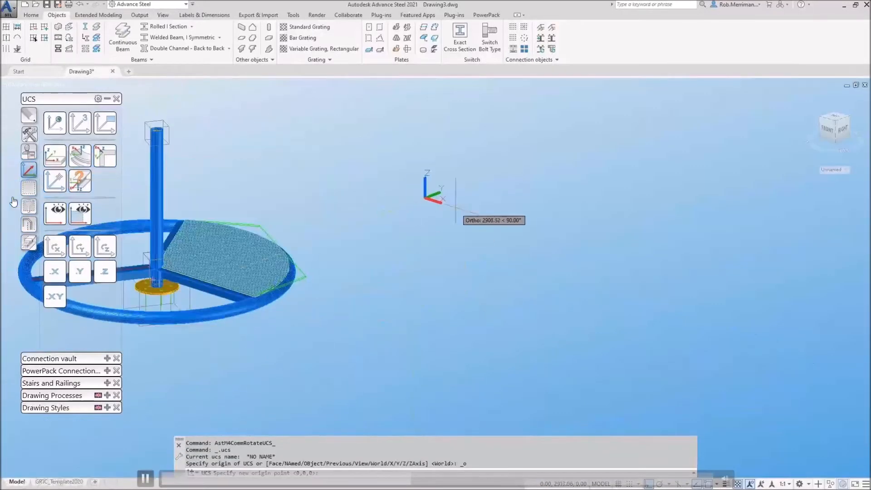
{"action": "type", "text": "30"}
{"action": "key", "text": "Return"}
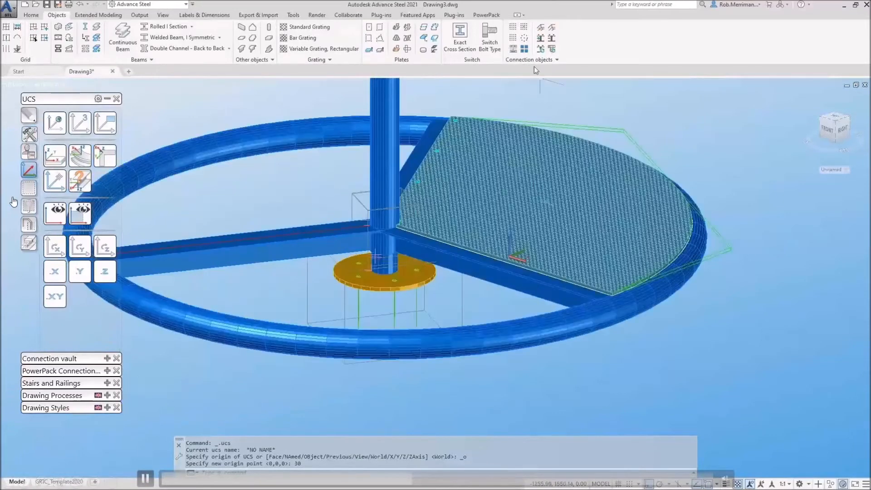
Step: Bolt the grating to the tee beam with a rectangular bolt pattern centred at 0,0,0
{"action": "left_click", "coordinate": [524, 30]}
{"action": "left_click", "coordinate": [428, 290]}
{"action": "left_click", "coordinate": [429, 289]}
{"action": "key", "text": "Return"}
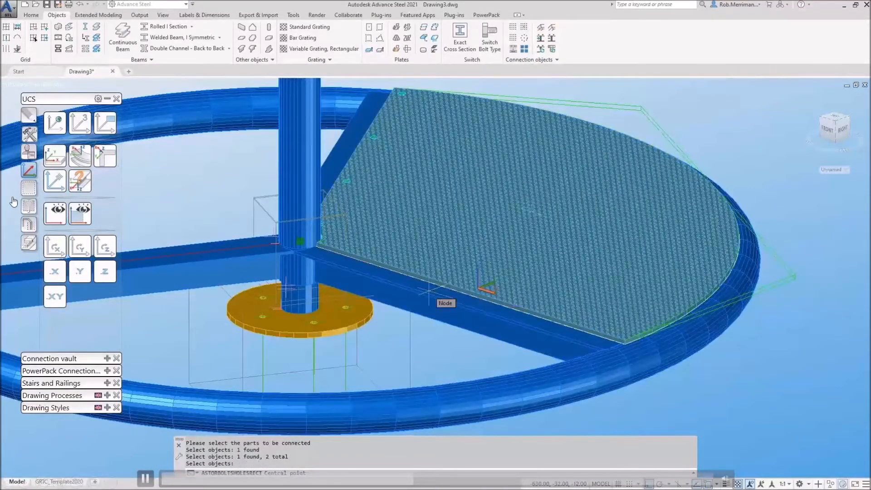
{"action": "type", "text": "0,0,0"}
{"action": "key", "text": "Return"}
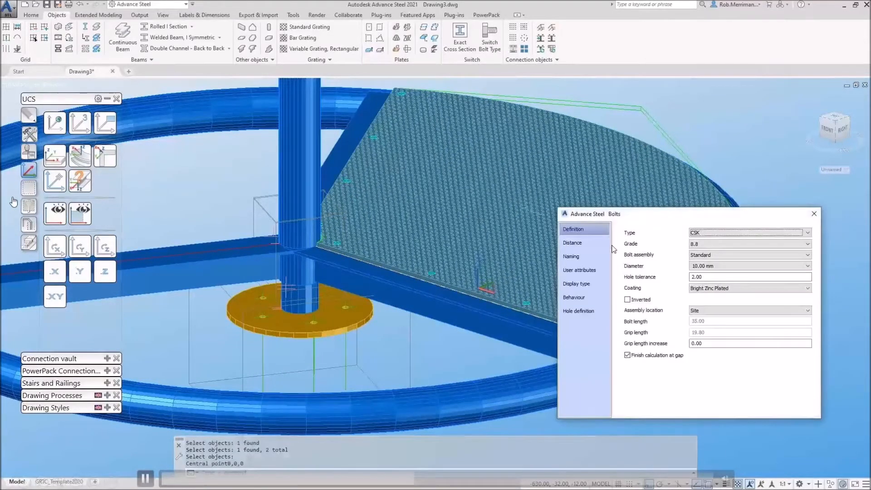
Step: Examine which definition properties of the new bolts are remembered as defaults
{"action": "left_click_drag", "start_coordinate": [637, 222], "coordinate": [682, 267]}
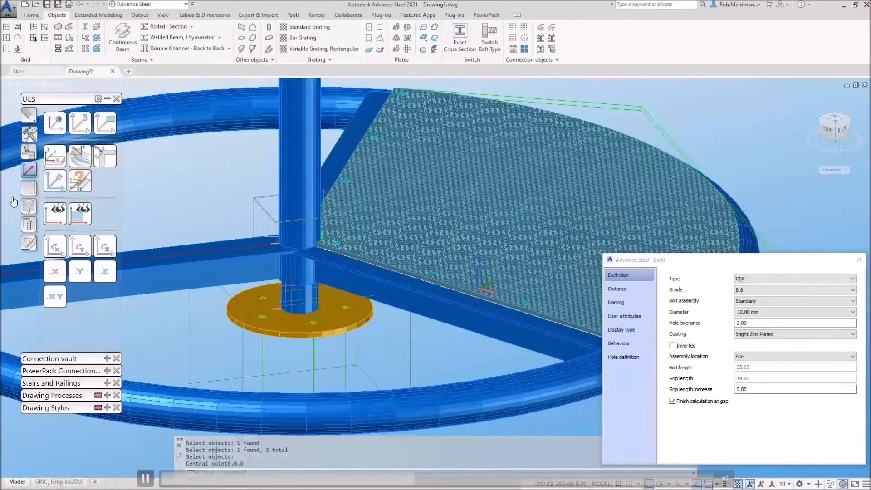
{"action": "middle_click_drag", "start_coordinate": [454, 239], "coordinate": [331, 248]}
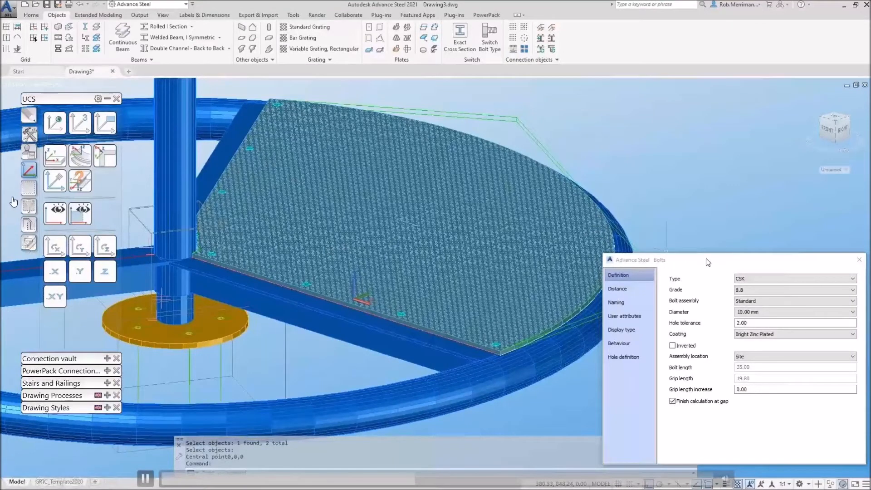
{"action": "left_click_drag", "start_coordinate": [707, 264], "coordinate": [607, 198]}
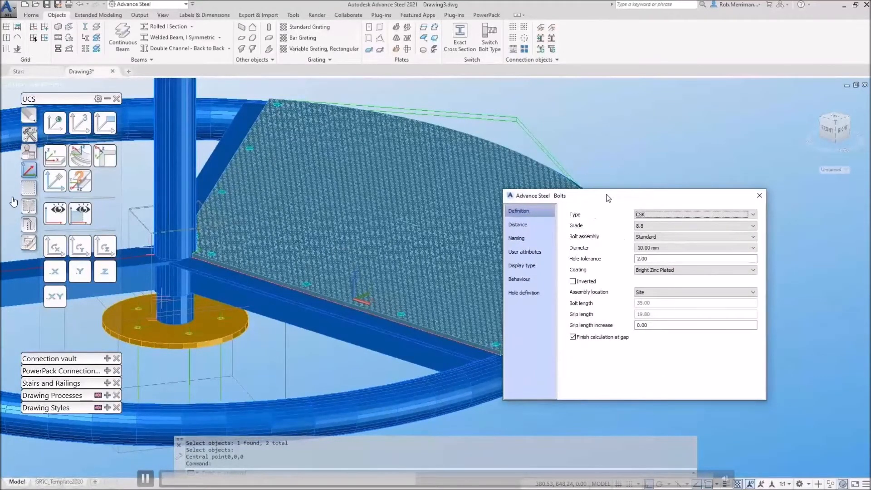
{"action": "right_click", "coordinate": [608, 199]}
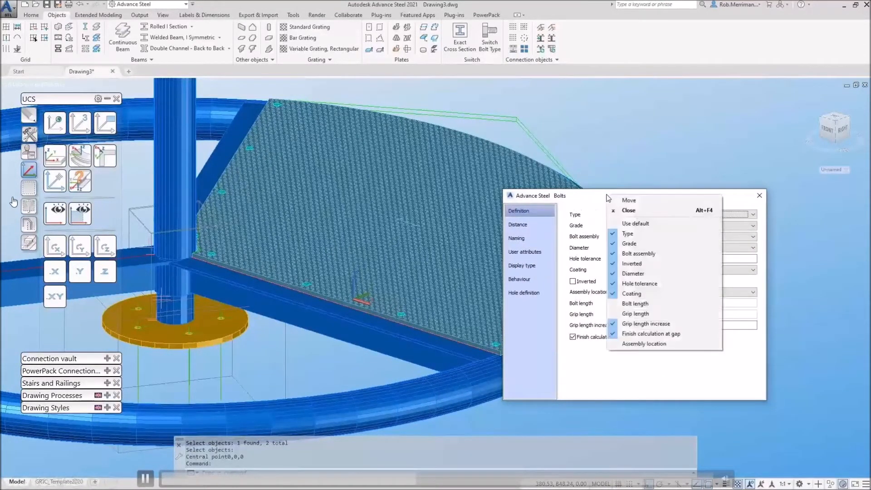
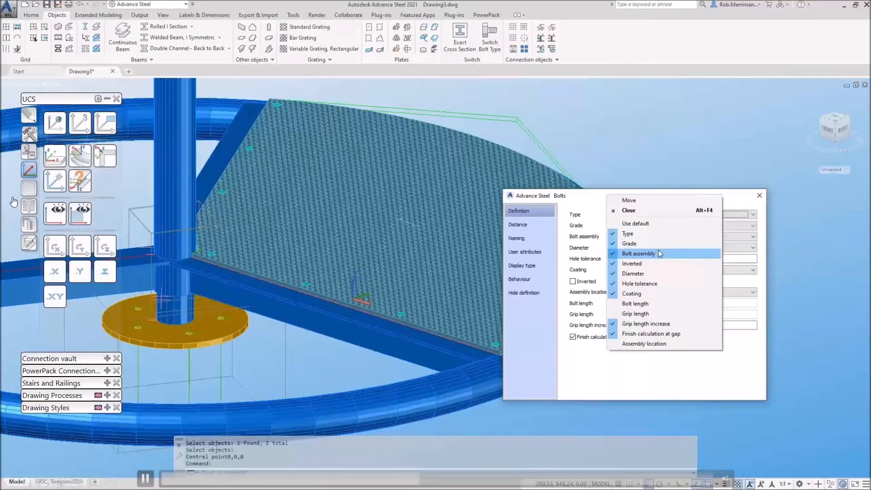
{"action": "left_click", "coordinate": [759, 195]}
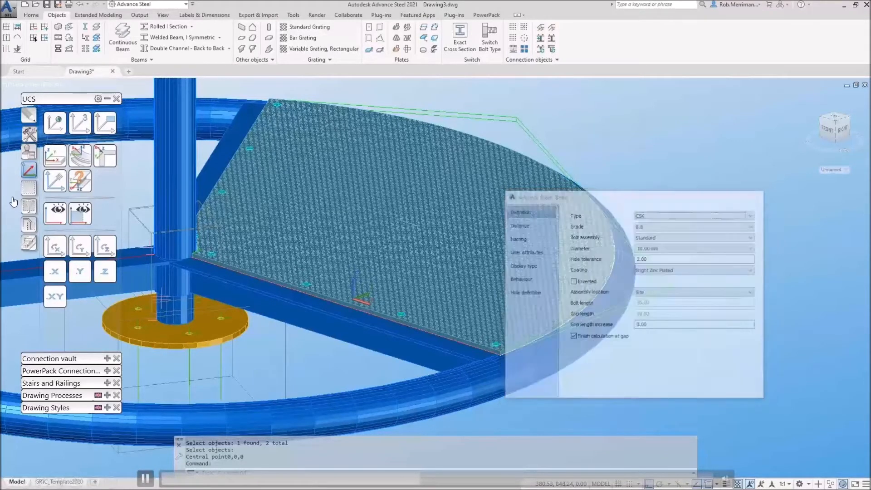
Step: Draw a rolled I section beam in the empty space beside the ring
{"action": "left_click", "coordinate": [31, 15]}
{"action": "left_click", "coordinate": [154, 46]}
{"action": "left_click", "coordinate": [142, 62]}
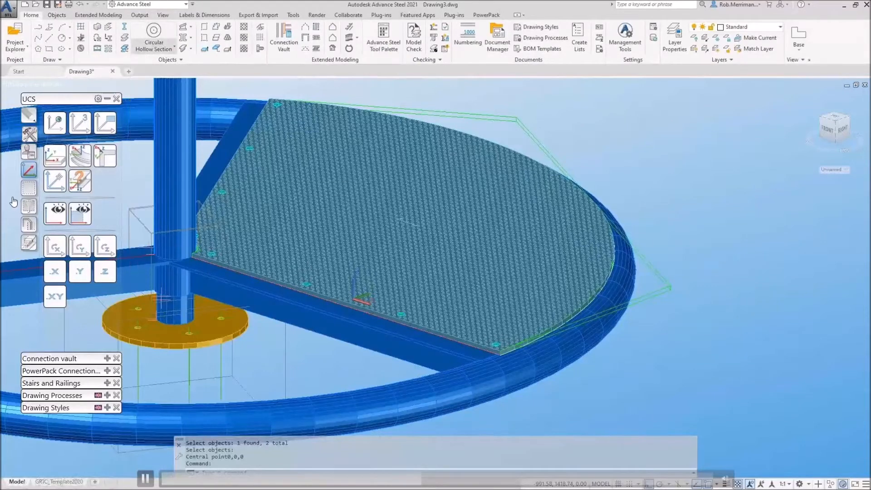
{"action": "scroll", "coordinate": [234, 183], "scroll_direction": "down", "scroll_amount": 3}
{"action": "left_click", "coordinate": [567, 287]}
{"action": "left_click", "coordinate": [648, 237]}
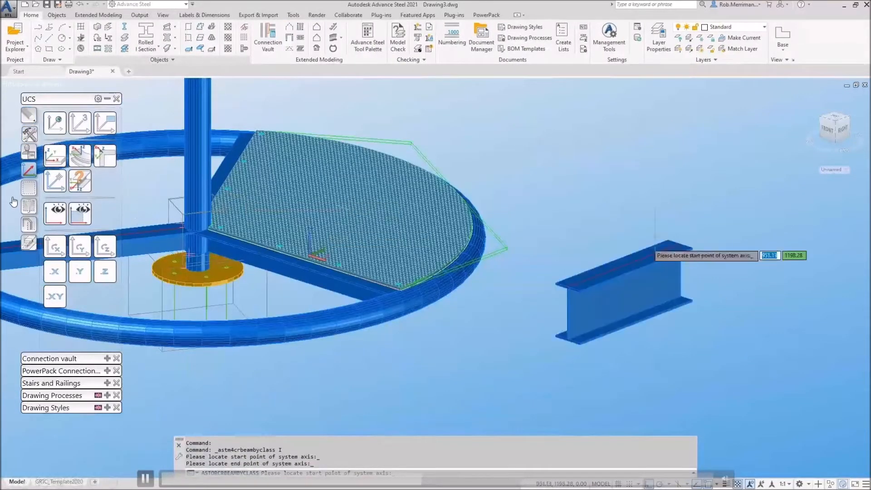
Step: Set the trial I beam's material to S355JR steel and its coating to Black
{"action": "left_click", "coordinate": [663, 334]}
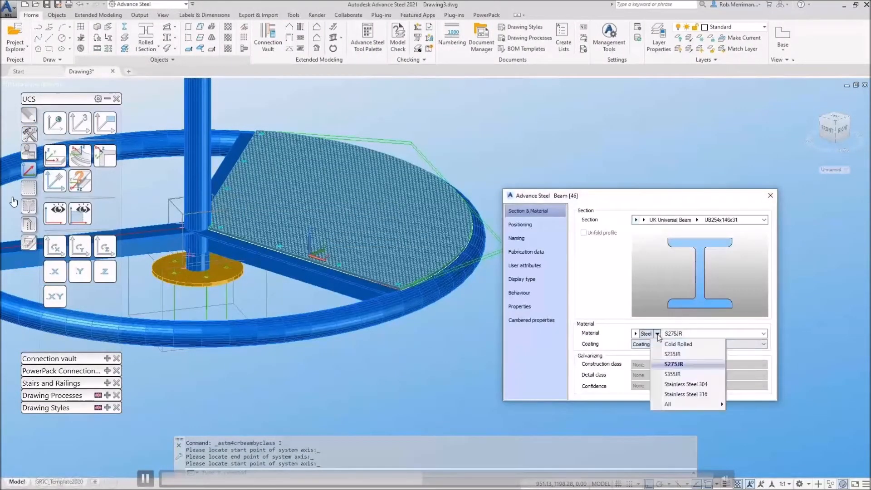
{"action": "left_click", "coordinate": [669, 374]}
{"action": "left_click", "coordinate": [670, 344]}
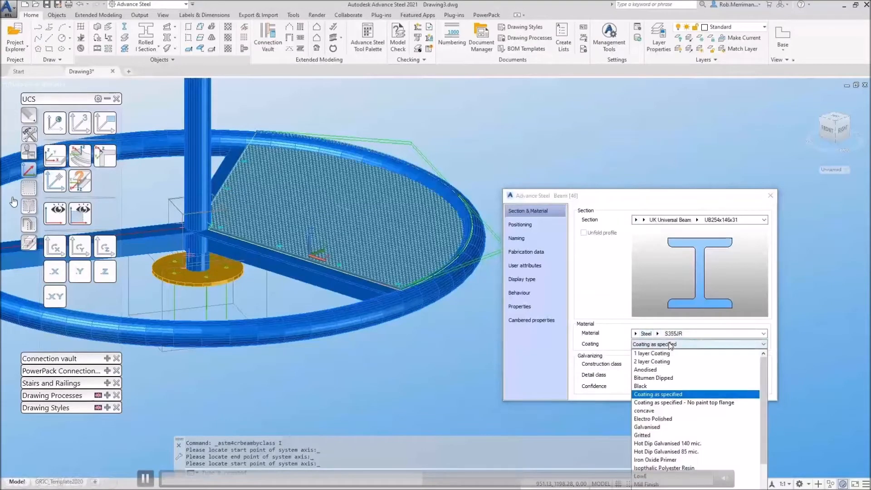
{"action": "left_click", "coordinate": [668, 386]}
{"action": "left_click", "coordinate": [768, 194]}
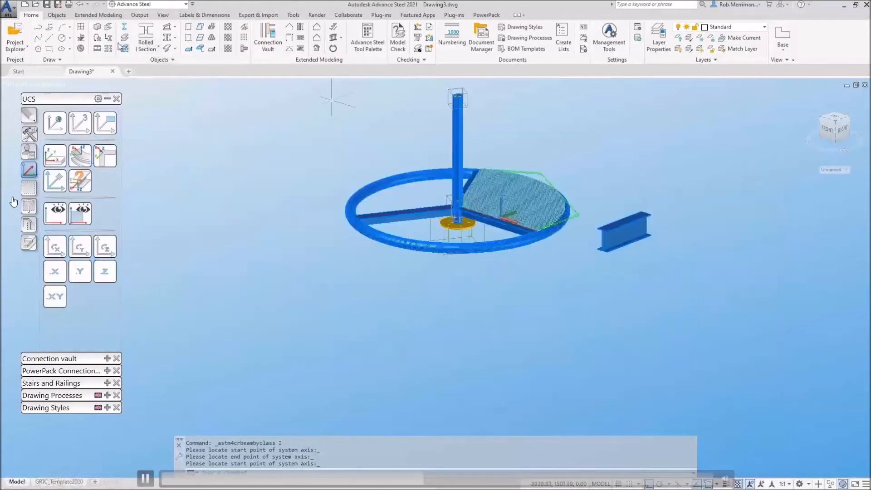
Step: Draw a second, longer rolled I section beam in front of the first trial beam
{"action": "left_click", "coordinate": [150, 38]}
{"action": "left_click", "coordinate": [610, 324]}
{"action": "left_click", "coordinate": [704, 270]}
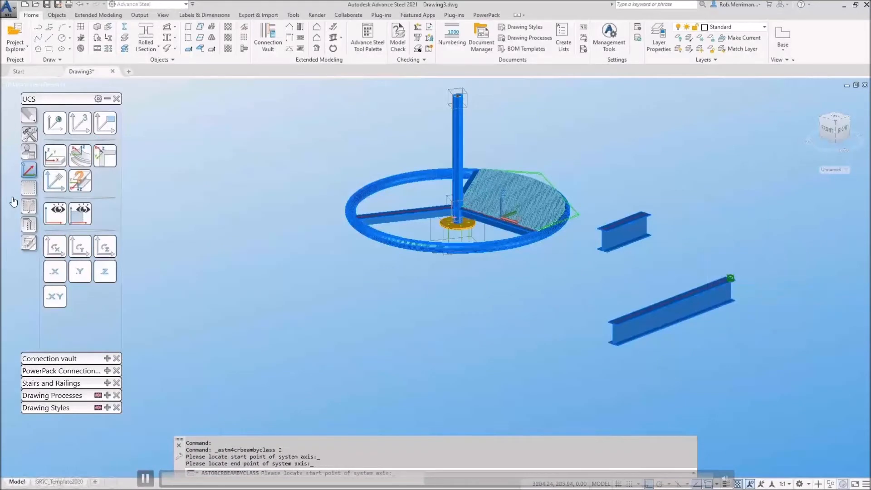
{"action": "key", "text": "Return"}
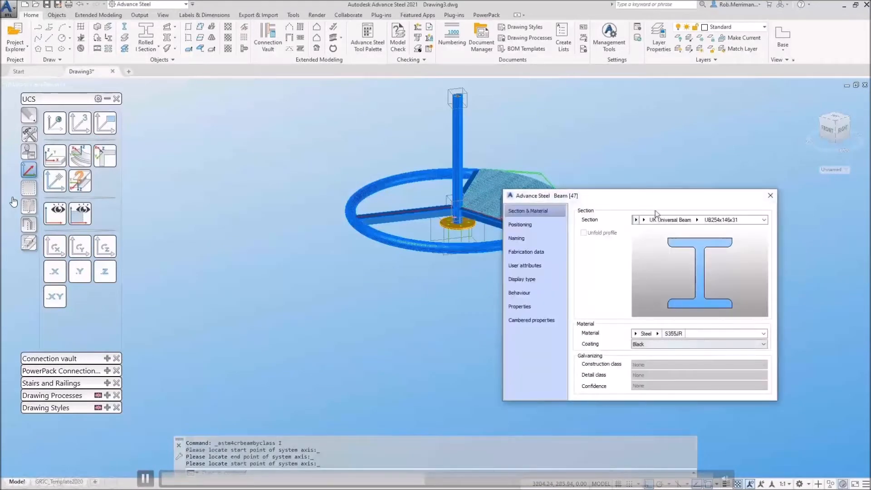
Step: Examine which of the second beam's section and material, positioning and naming properties can be remembered as defaults
{"action": "right_click", "coordinate": [652, 198]}
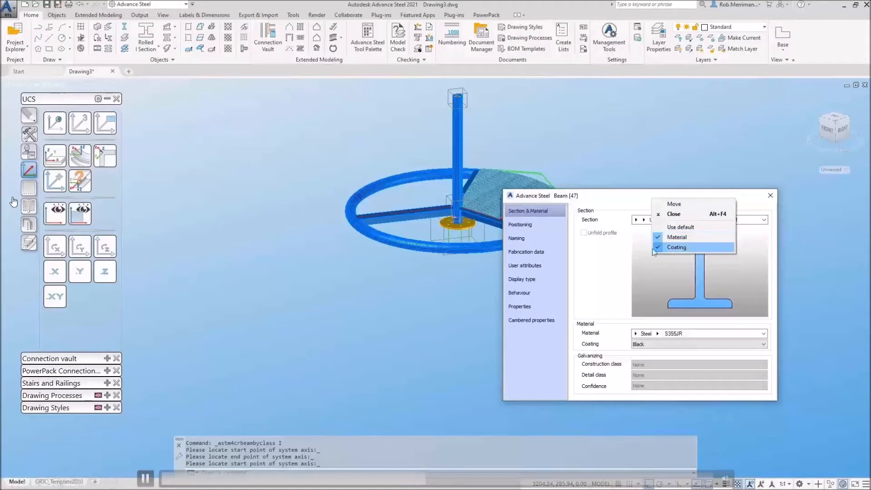
{"action": "left_click", "coordinate": [535, 234]}
{"action": "left_click", "coordinate": [520, 224]}
{"action": "right_click", "coordinate": [658, 197]}
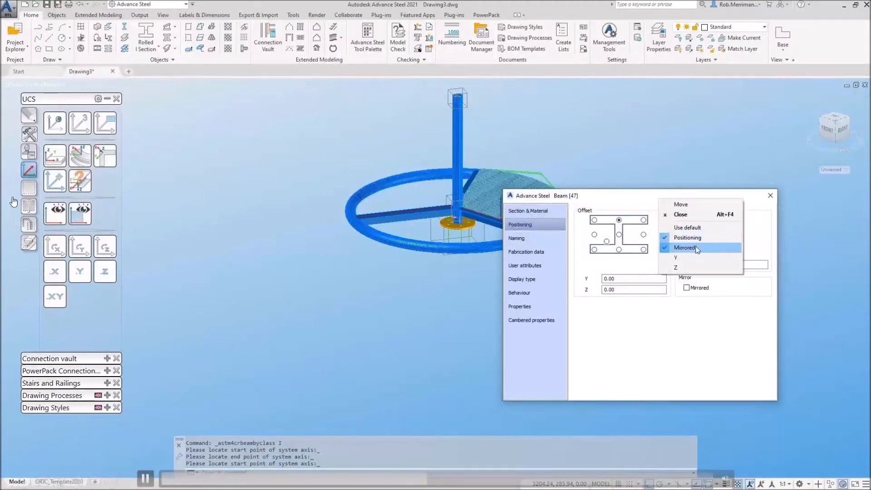
{"action": "left_click", "coordinate": [539, 241]}
{"action": "left_click", "coordinate": [537, 238]}
{"action": "right_click", "coordinate": [636, 201]}
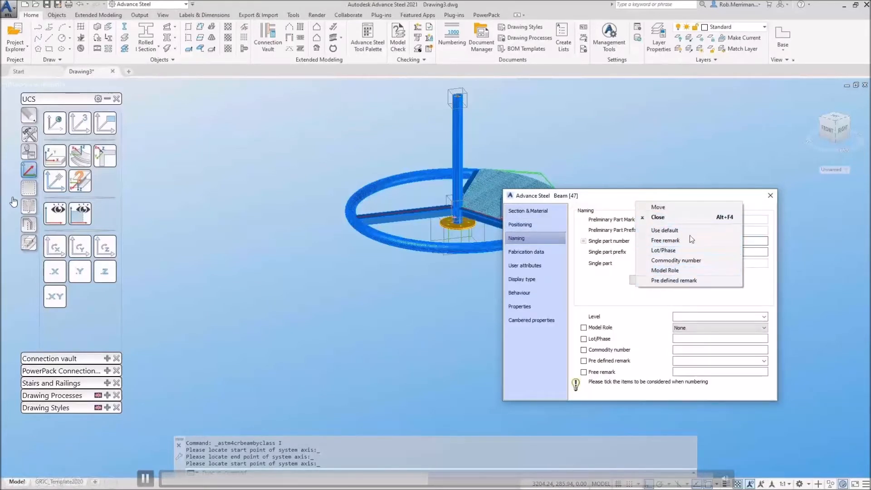
{"action": "left_click", "coordinate": [734, 213]}
{"action": "left_click", "coordinate": [713, 318]}
{"action": "key", "text": "Escape"}
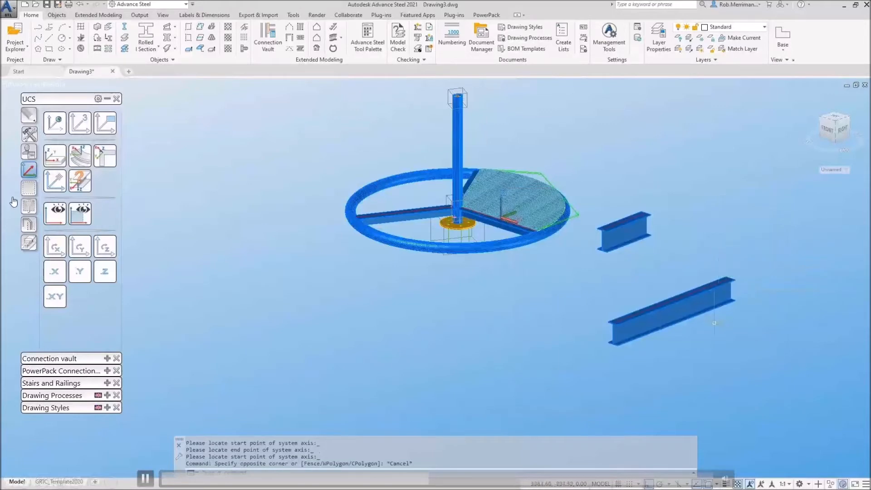
Step: Delete both trial I beams beside the ring
{"action": "left_click", "coordinate": [714, 323]}
{"action": "left_click", "coordinate": [610, 222]}
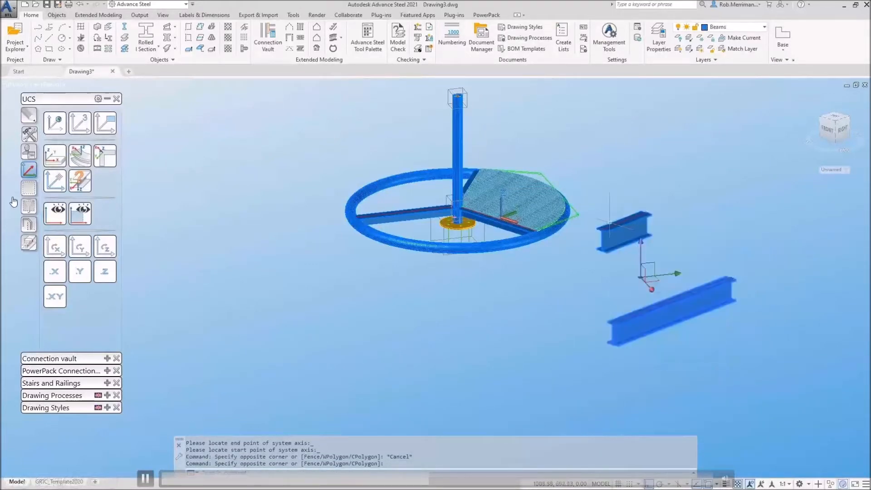
{"action": "key", "text": "Delete"}
Step: Set the checker plate grating's display type to Standard
{"action": "scroll", "coordinate": [502, 156], "scroll_direction": "up", "scroll_amount": 5}
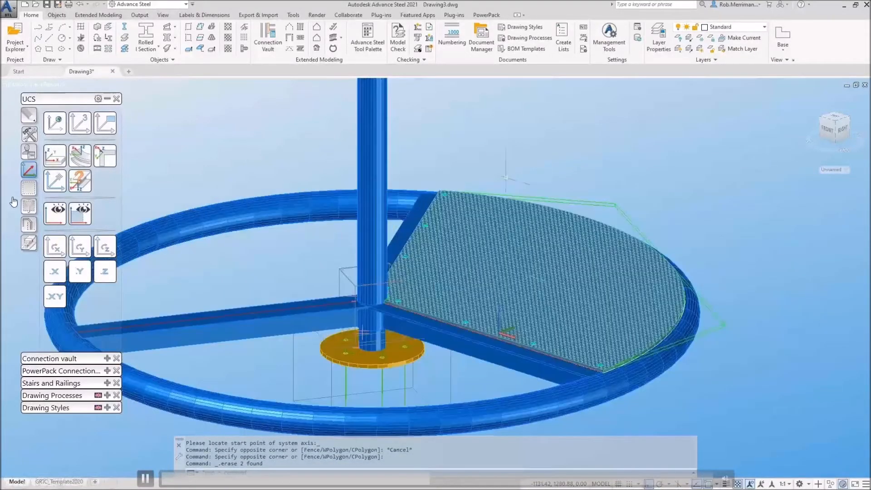
{"action": "double_click", "coordinate": [527, 234]}
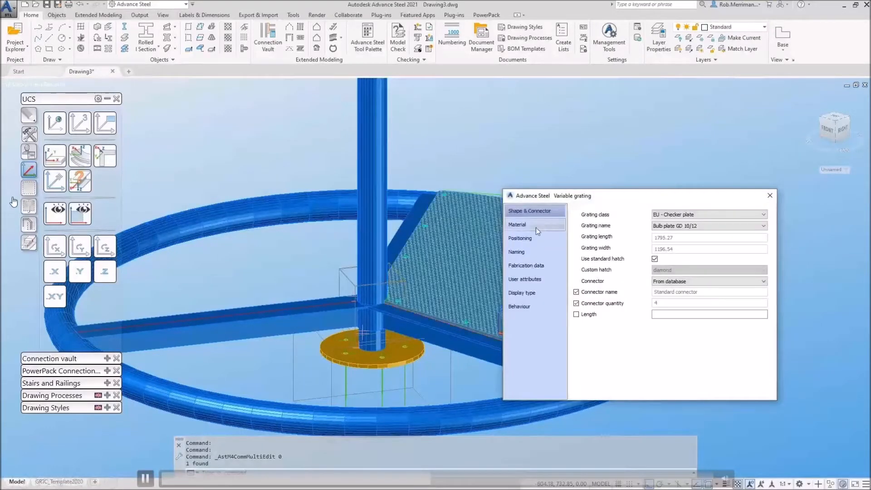
{"action": "left_click", "coordinate": [541, 294]}
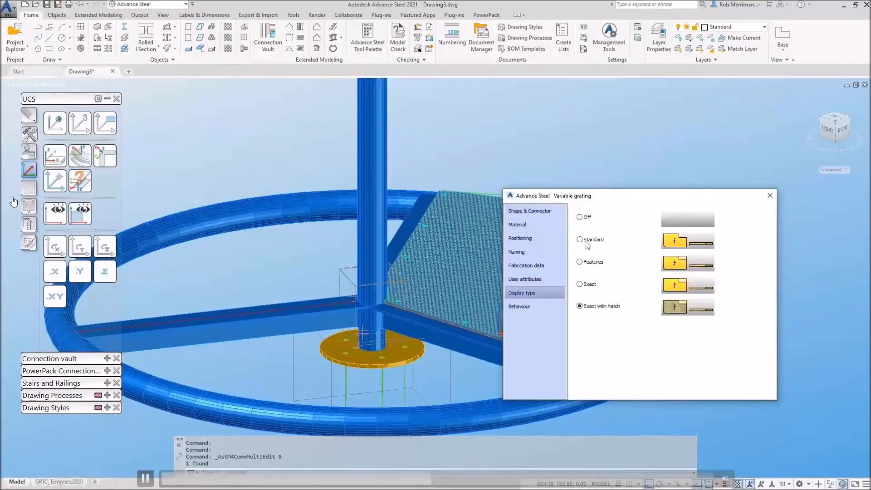
{"action": "left_click", "coordinate": [579, 239]}
{"action": "key", "text": "Escape"}
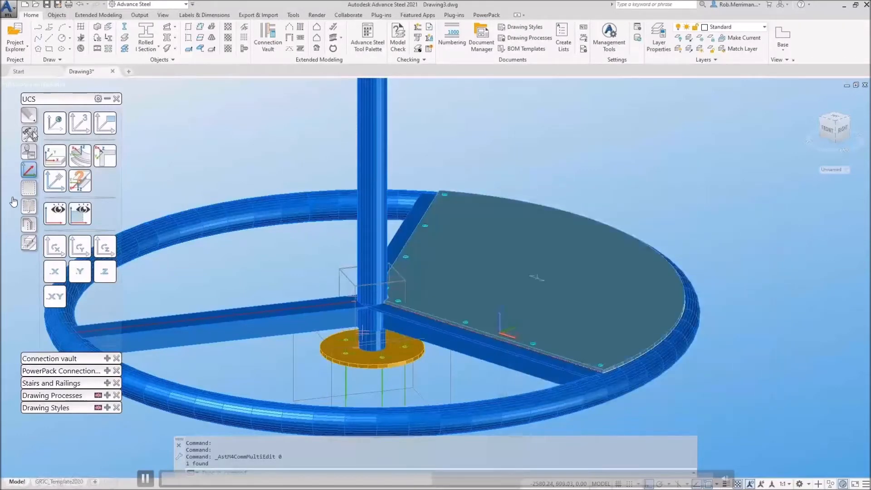
Step: Set up a polar array transform defined by total number of items and angle between items, using 3 items spaced 120 degrees apart
{"action": "left_click", "coordinate": [29, 134]}
{"action": "left_click", "coordinate": [105, 123]}
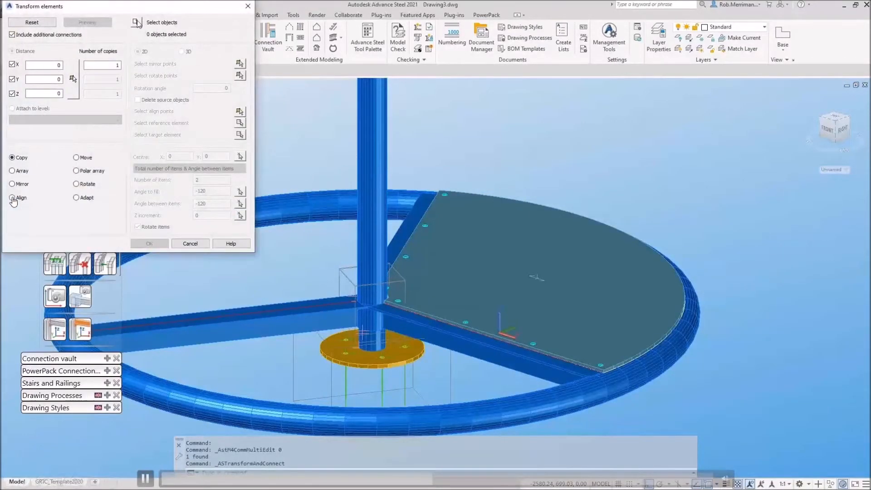
{"action": "left_click", "coordinate": [96, 172]}
{"action": "left_click", "coordinate": [216, 168]}
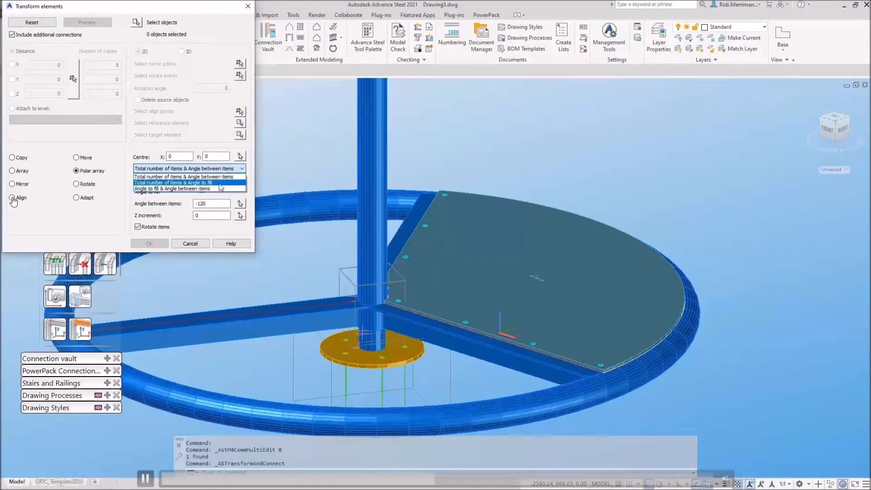
{"action": "left_click", "coordinate": [220, 189]}
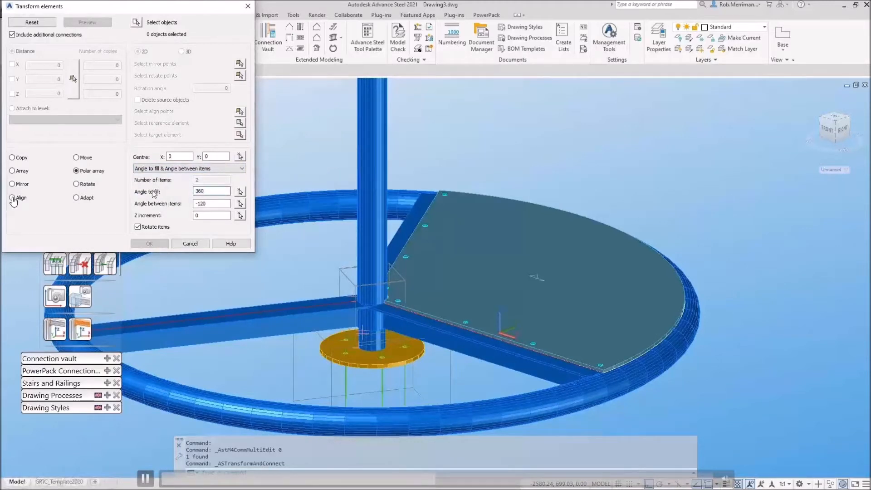
{"action": "left_click", "coordinate": [210, 169]}
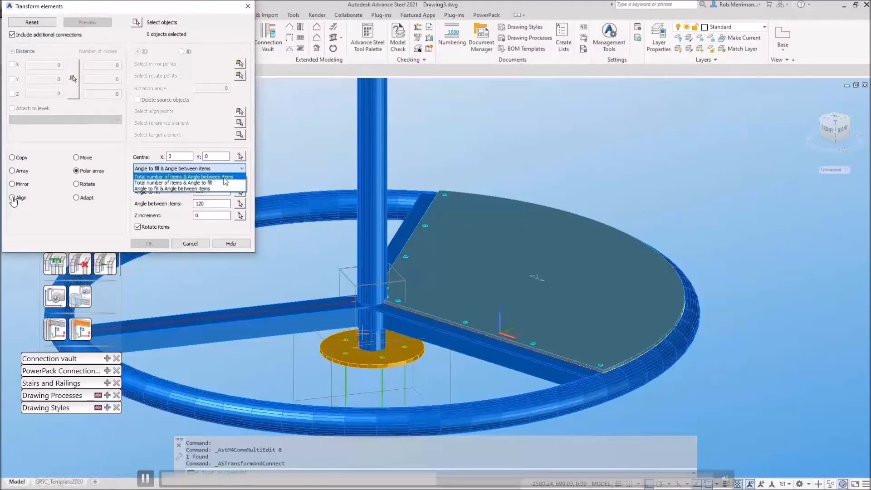
{"action": "left_click", "coordinate": [222, 177]}
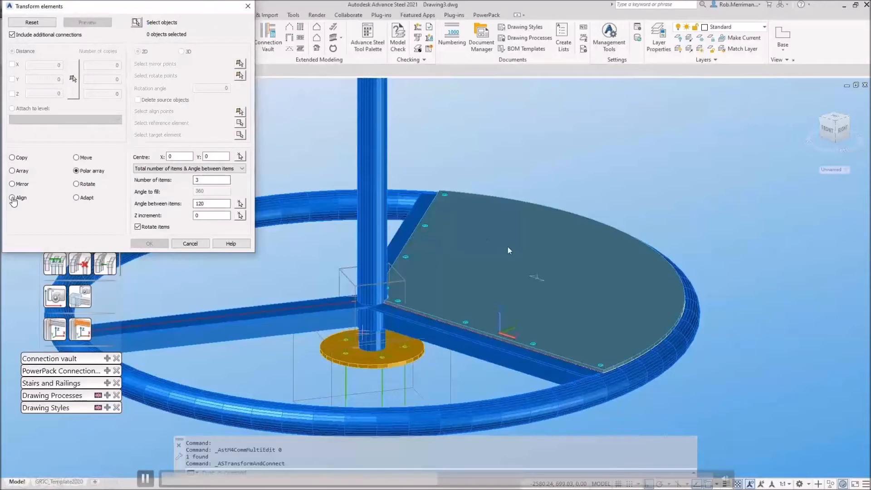
{"action": "left_click", "coordinate": [136, 23]}
{"action": "left_click", "coordinate": [512, 263]}
{"action": "key", "text": "Return"}
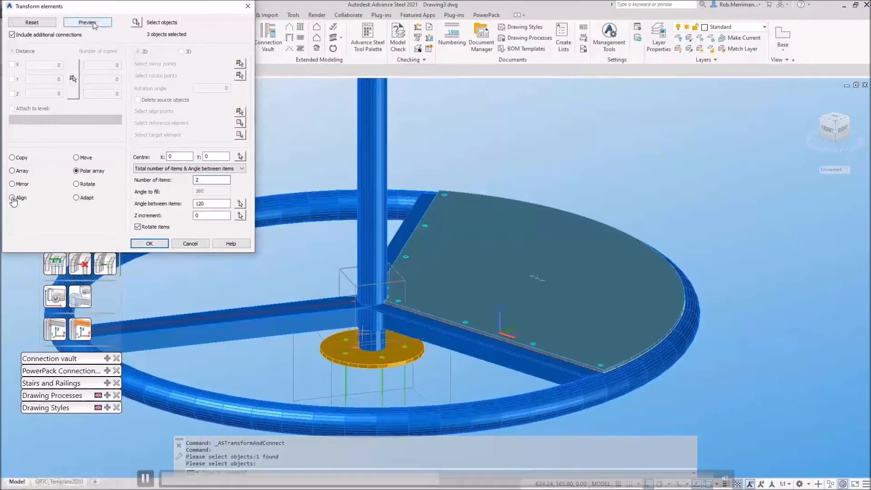
{"action": "left_click", "coordinate": [248, 6]}
Step: Reset the UCS to World and preview a polar array of the checker plate grating with 2 items at 120 degrees about 0,0
{"action": "left_click", "coordinate": [28, 169]}
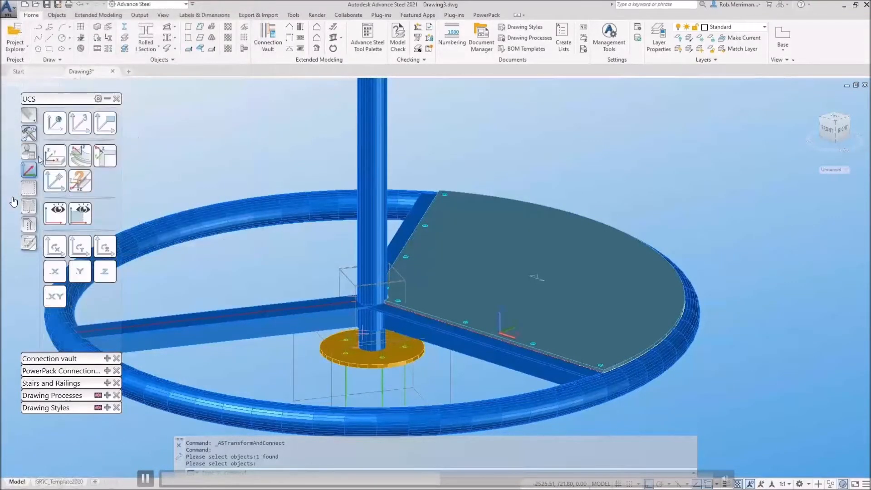
{"action": "left_click", "coordinate": [63, 129]}
{"action": "left_click", "coordinate": [29, 133]}
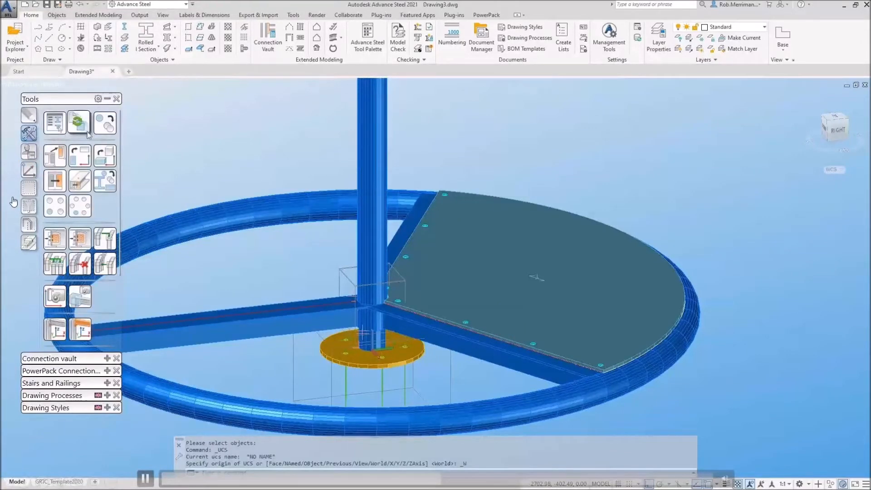
{"action": "left_click", "coordinate": [106, 123]}
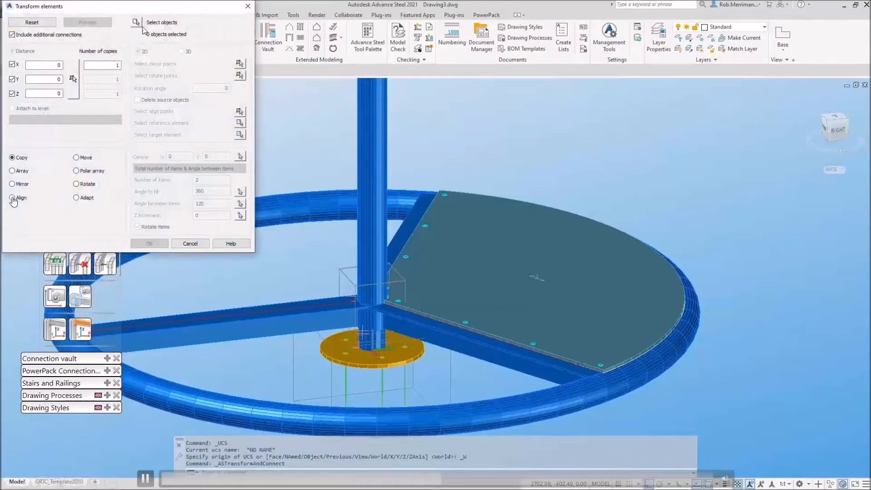
{"action": "left_click", "coordinate": [91, 171]}
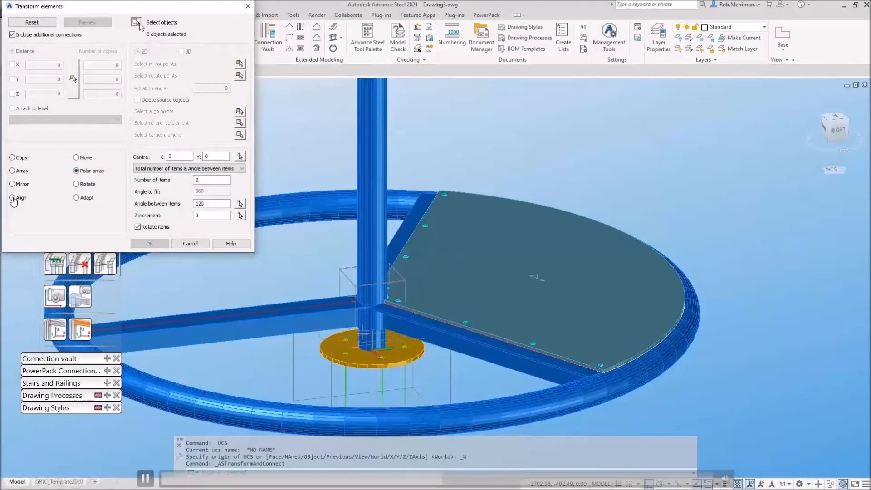
{"action": "left_click", "coordinate": [136, 23]}
{"action": "left_click", "coordinate": [531, 264]}
{"action": "key", "text": "Return"}
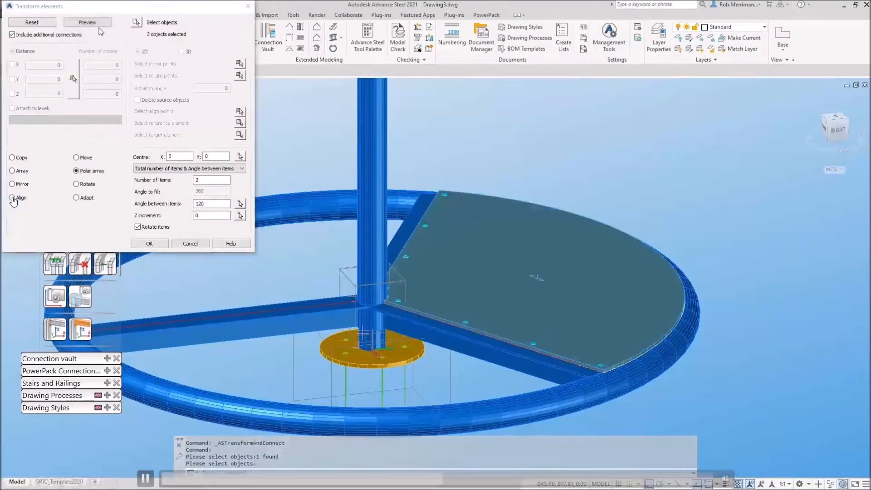
{"action": "left_click", "coordinate": [97, 24]}
{"action": "left_click", "coordinate": [59, 25]}
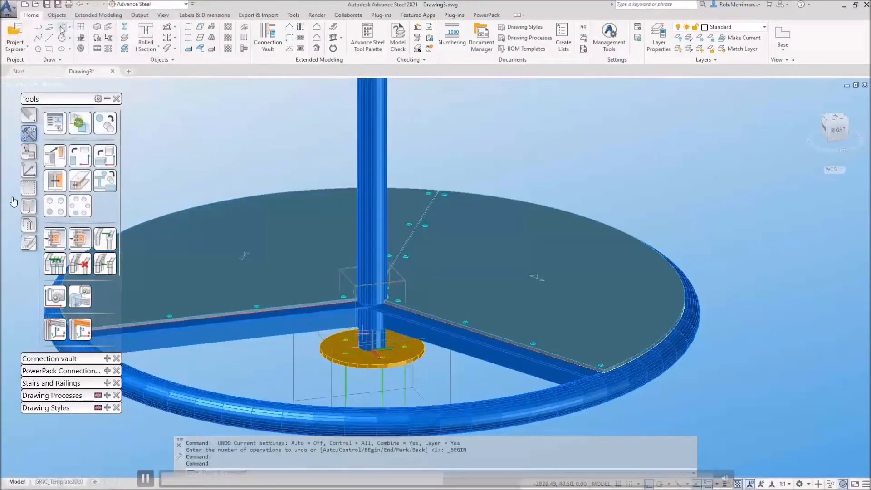
Step: Open the grating polar array's number of items for editing
{"action": "double_click", "coordinate": [208, 180]}
{"action": "type", "text": "2"}
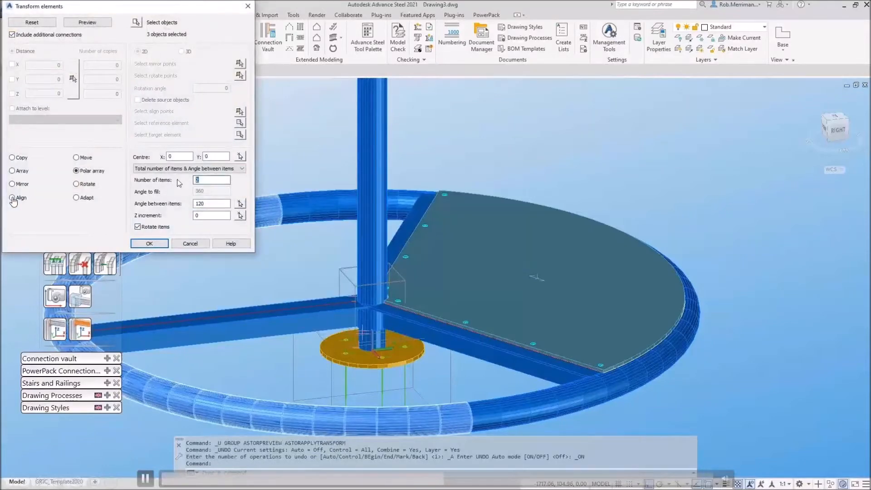
Step: Polar-array the selected floor plate and its bolts around the centre with 120° between items, then accept the previewed result
{"action": "left_click", "coordinate": [96, 25]}
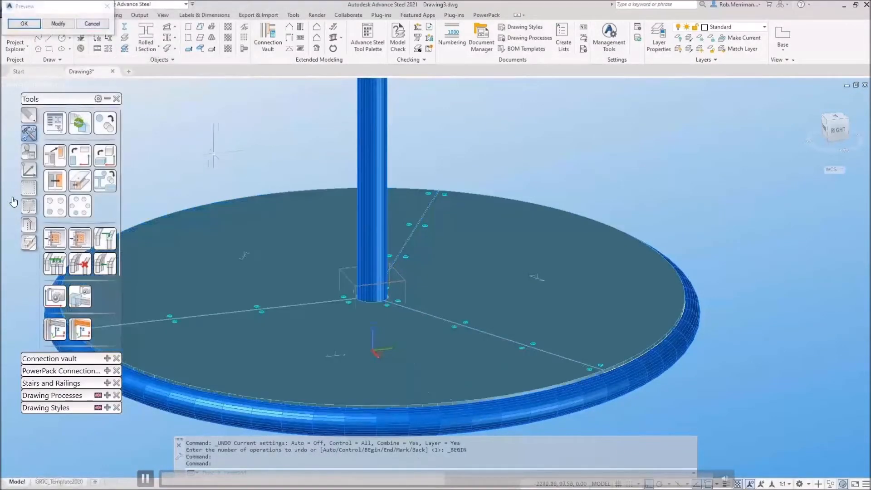
{"action": "left_click", "coordinate": [24, 23]}
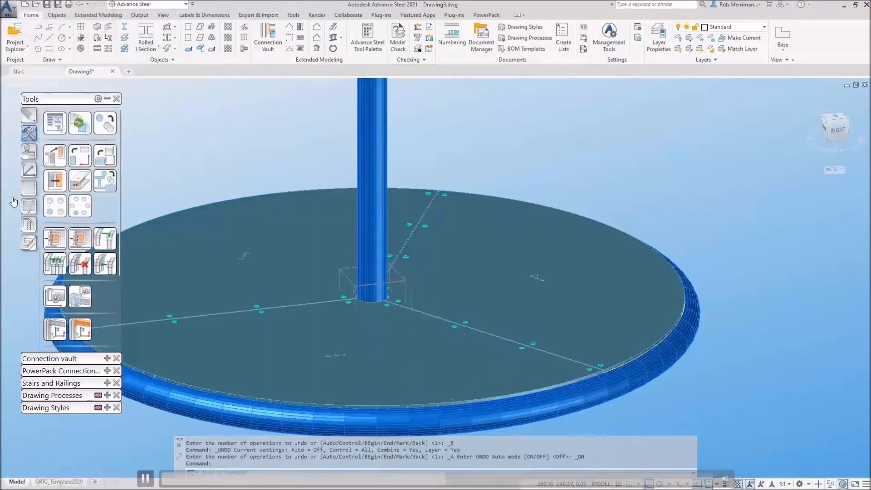
{"action": "scroll", "coordinate": [410, 319], "scroll_direction": "down", "scroll_amount": 2}
{"action": "middle_click_drag", "start_coordinate": [413, 311], "coordinate": [446, 335], "text": "shift"}
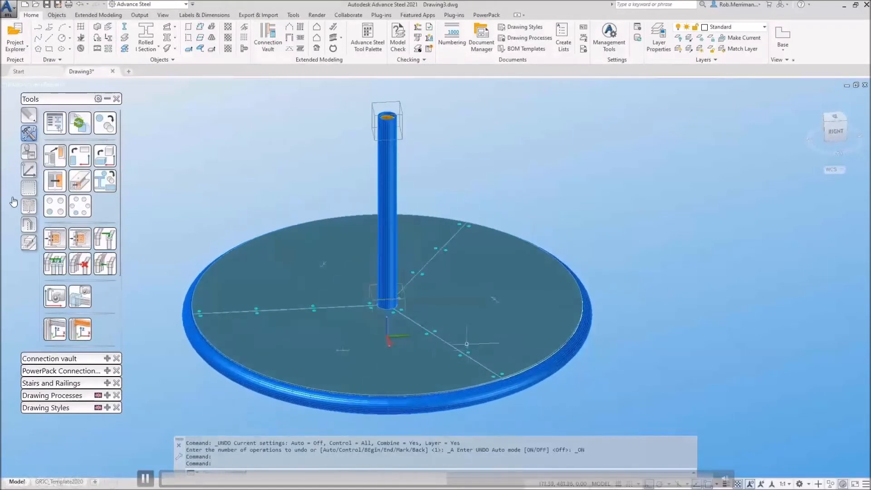
{"action": "mouse_move", "coordinate": [435, 344]}
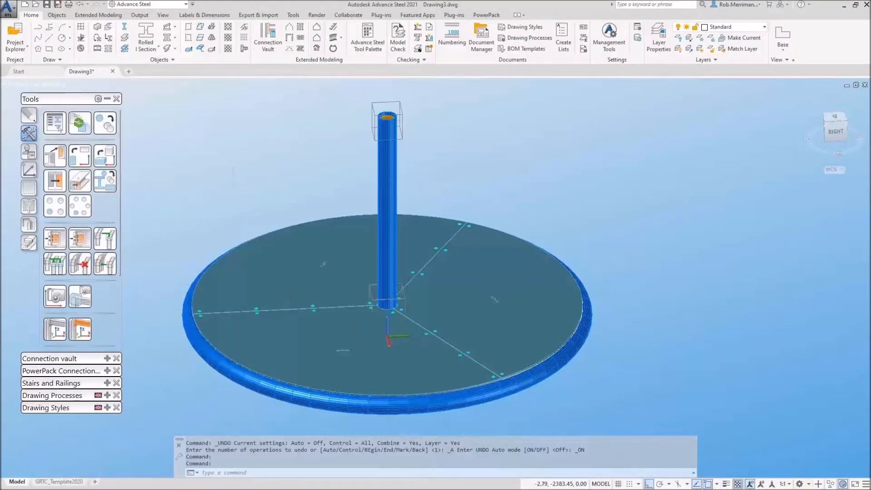
Step: Set the visual style to 2D Wireframe and place the UCS on the upright coordinate system at the middle of the bolted spoke beam
{"action": "left_click", "coordinate": [53, 85]}
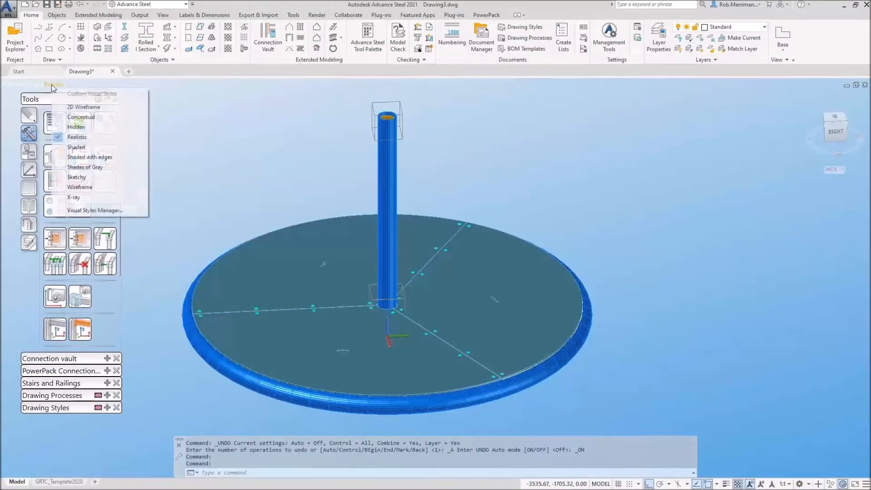
{"action": "left_click", "coordinate": [83, 107]}
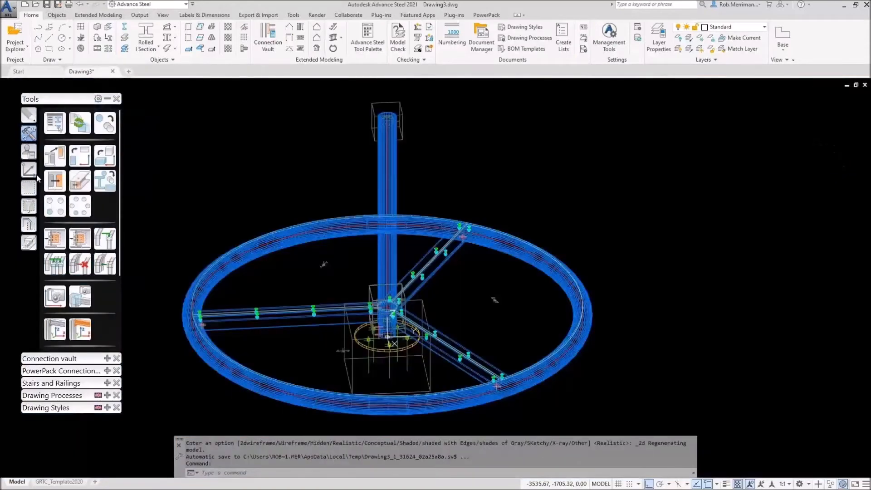
{"action": "left_click", "coordinate": [30, 171]}
{"action": "left_click", "coordinate": [80, 181]}
{"action": "left_click", "coordinate": [446, 337]}
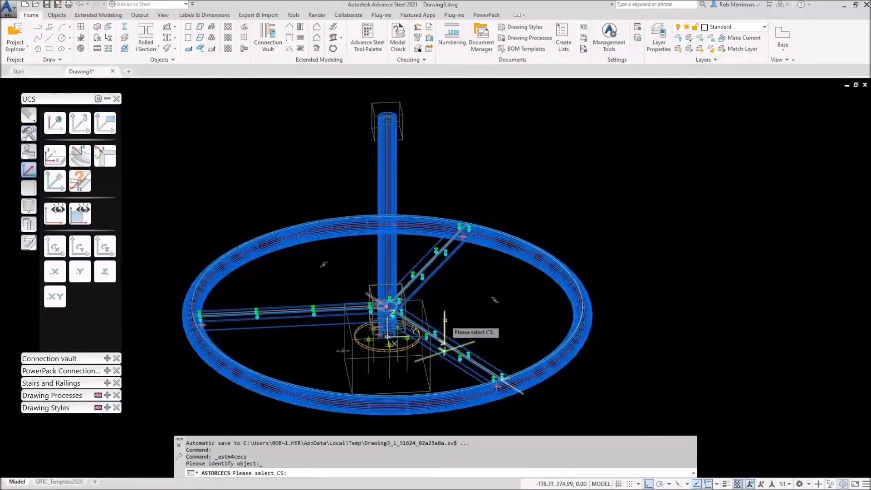
{"action": "left_click", "coordinate": [445, 319]}
{"action": "key", "text": "Return"}
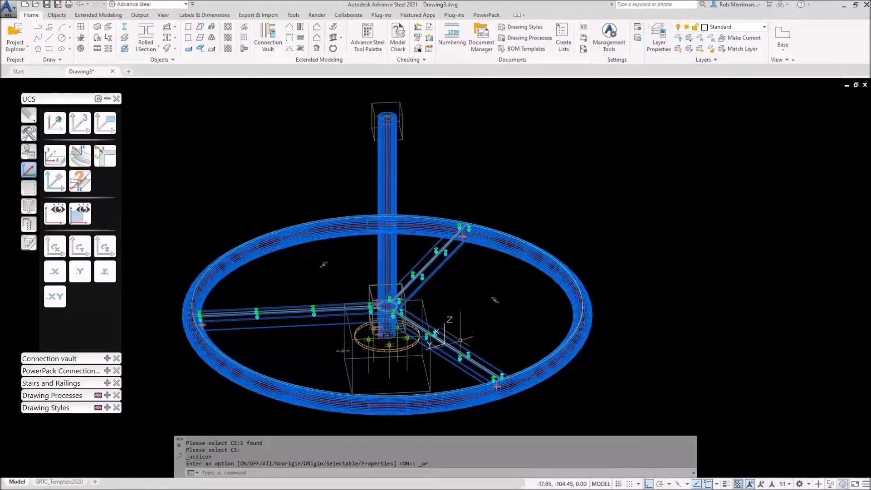
Step: Rotate the UCS about its Z axis until X runs across the spoke beam
{"action": "scroll", "coordinate": [448, 343], "scroll_direction": "up", "scroll_amount": 5}
{"action": "scroll", "coordinate": [447, 268], "scroll_direction": "down", "scroll_amount": 1}
{"action": "middle_click_drag", "start_coordinate": [447, 268], "coordinate": [505, 272], "text": "shift"}
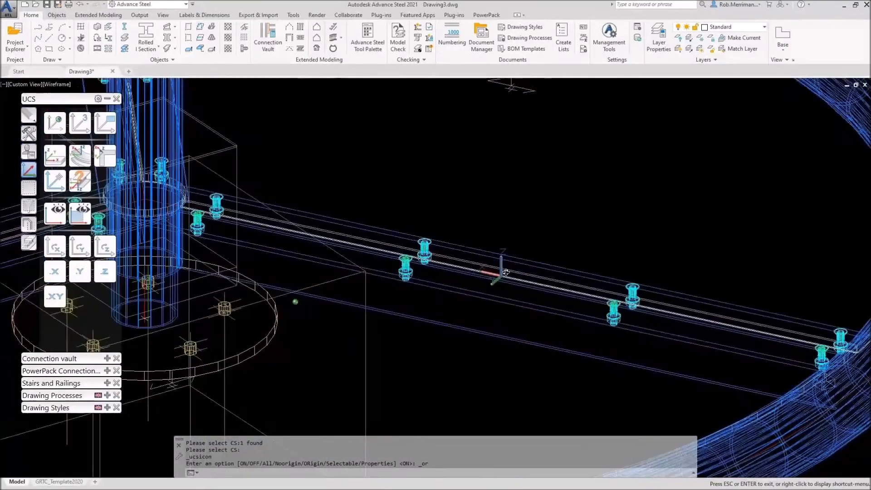
{"action": "scroll", "coordinate": [457, 354], "scroll_direction": "down", "scroll_amount": 2}
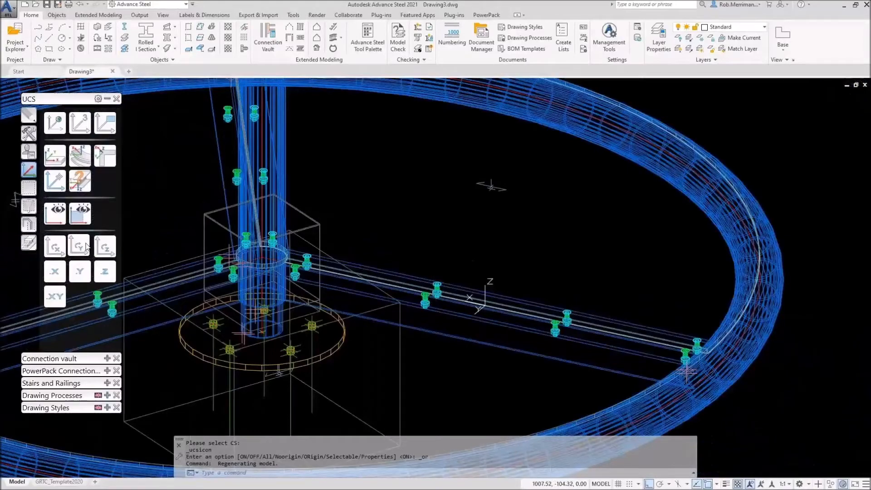
{"action": "left_click", "coordinate": [103, 246]}
{"action": "left_click", "coordinate": [104, 246]}
{"action": "mouse_move", "coordinate": [558, 267]}
{"action": "middle_mouse_down", "text": "shift"}
{"action": "mouse_move", "coordinate": [583, 272]}
{"action": "mouse_move", "coordinate": [529, 267]}
{"action": "mouse_move", "coordinate": [567, 272]}
{"action": "middle_mouse_up", "text": "shift"}
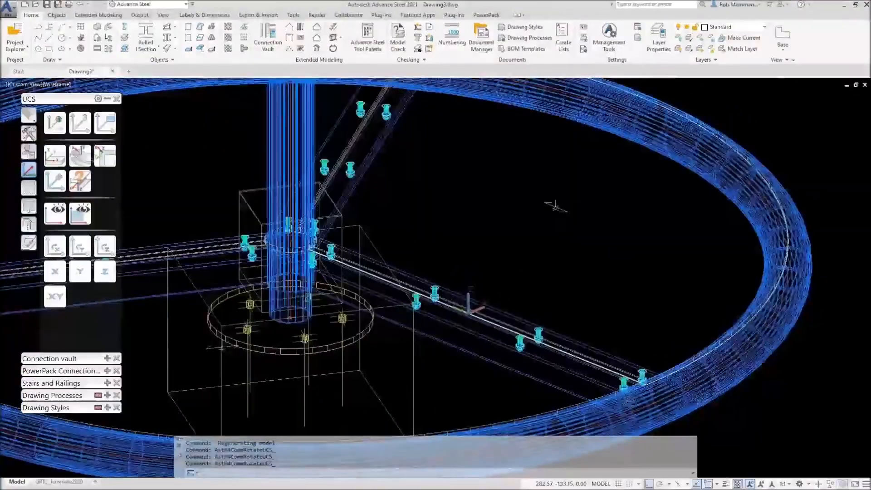
Step: Create a circular hollow section post from 0,0,0 extending 400 vertically along Z
{"action": "left_click", "coordinate": [153, 50]}
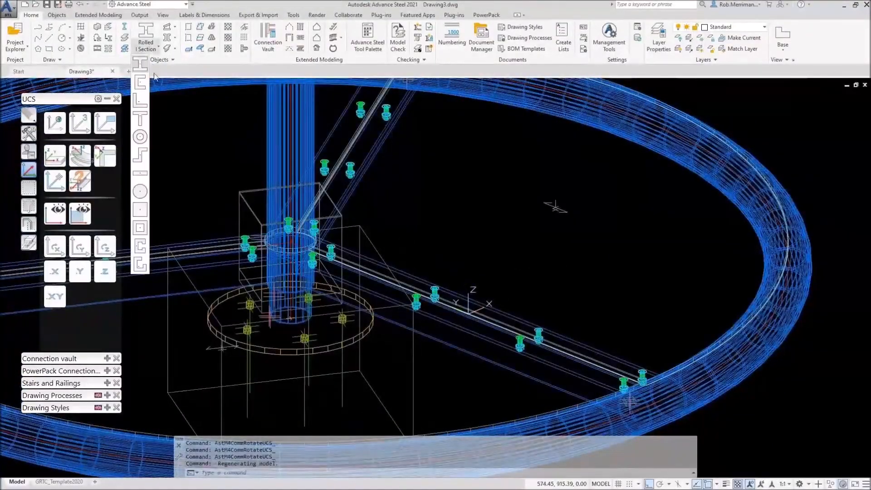
{"action": "left_click", "coordinate": [140, 137]}
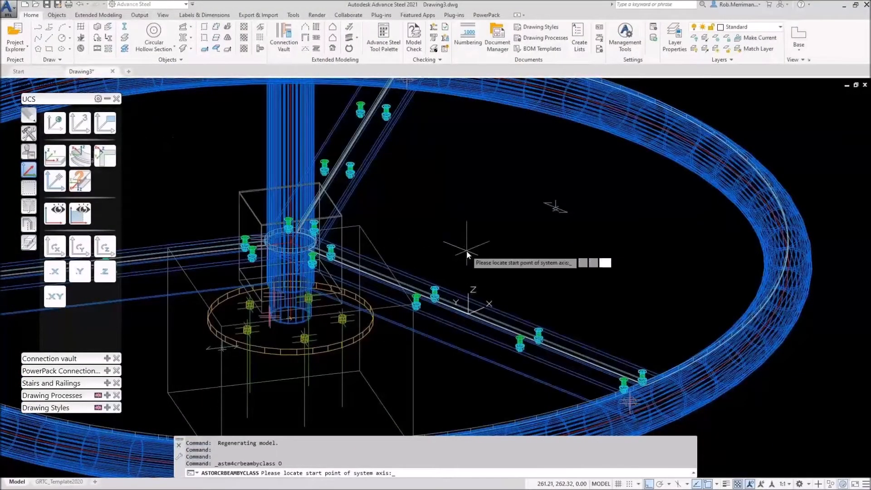
{"action": "type", "text": "0,0,0"}
{"action": "key", "text": "Return"}
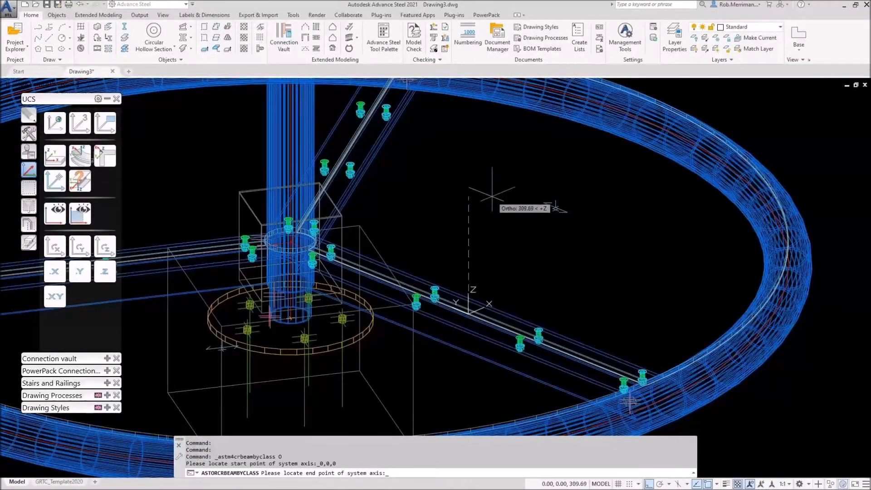
{"action": "type", "text": "400"}
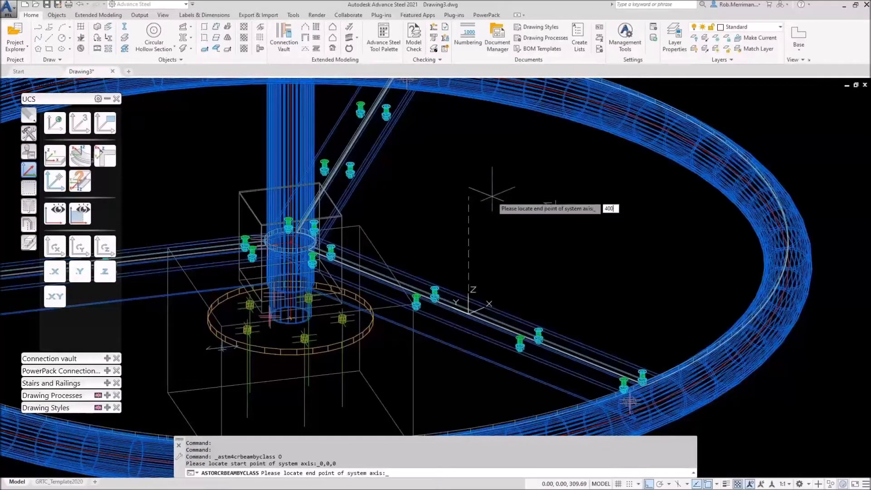
{"action": "key", "text": "Return"}
{"action": "key", "text": "Return"}
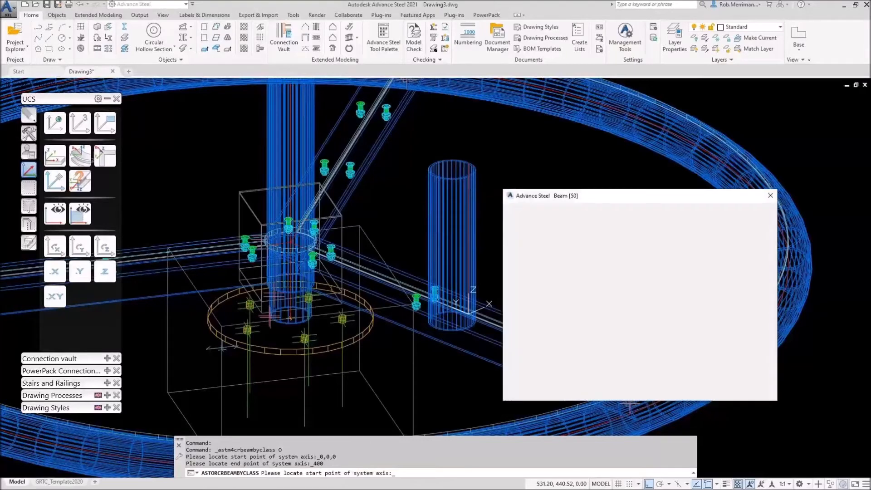
Step: Set the new post's section to CHS88.9x5 and its positioning offset to the section centre
{"action": "left_click", "coordinate": [705, 220]}
{"action": "left_click", "coordinate": [712, 261]}
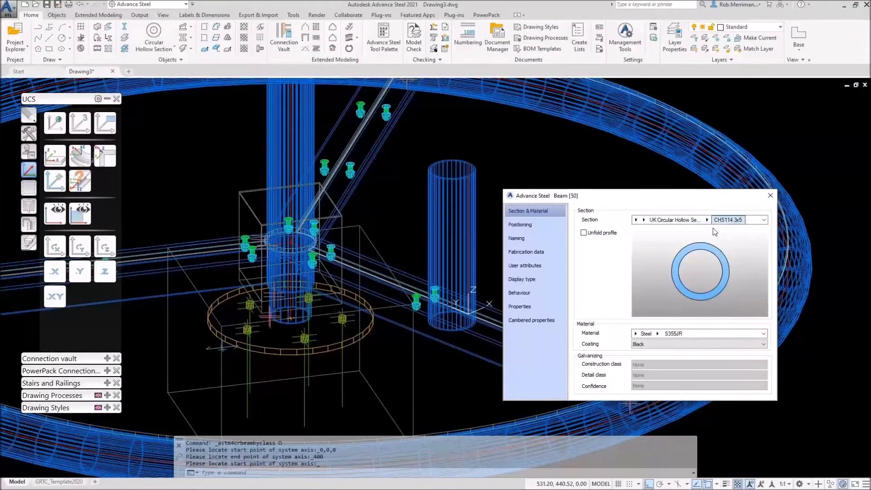
{"action": "left_click", "coordinate": [714, 220]}
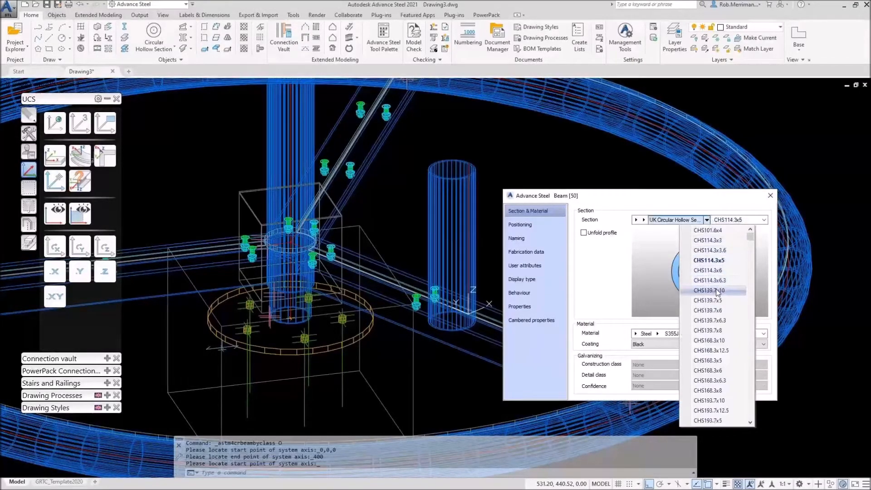
{"action": "scroll", "coordinate": [718, 308], "scroll_direction": "down", "scroll_amount": 15}
{"action": "scroll", "coordinate": [716, 319], "scroll_direction": "down", "scroll_amount": 5}
{"action": "left_click", "coordinate": [707, 411]}
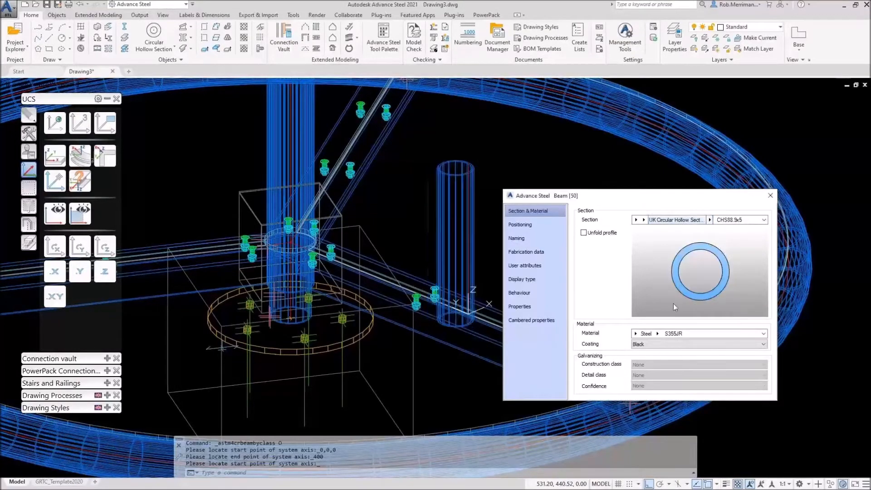
{"action": "left_click", "coordinate": [541, 224]}
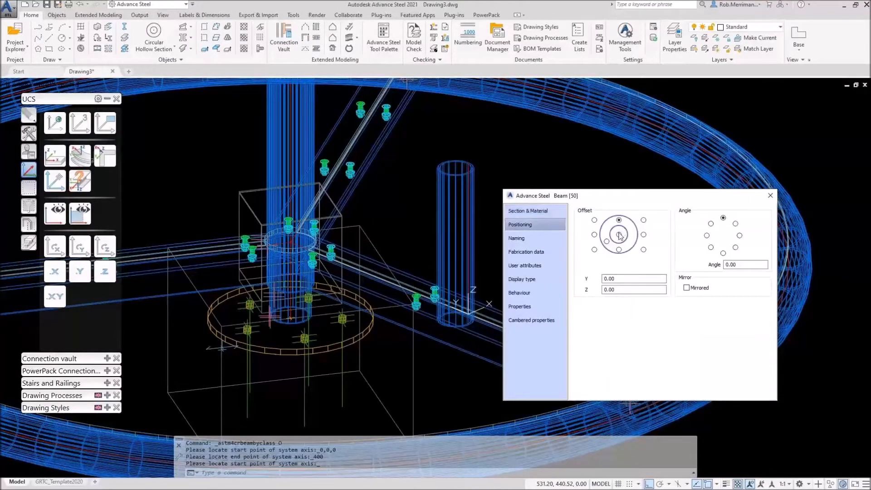
{"action": "left_click", "coordinate": [620, 235]}
Step: Rotate the UCS about X to stand vertically and show the model in plan view of that UCS
{"action": "middle_click_drag", "start_coordinate": [590, 236], "coordinate": [571, 245], "text": "shift"}
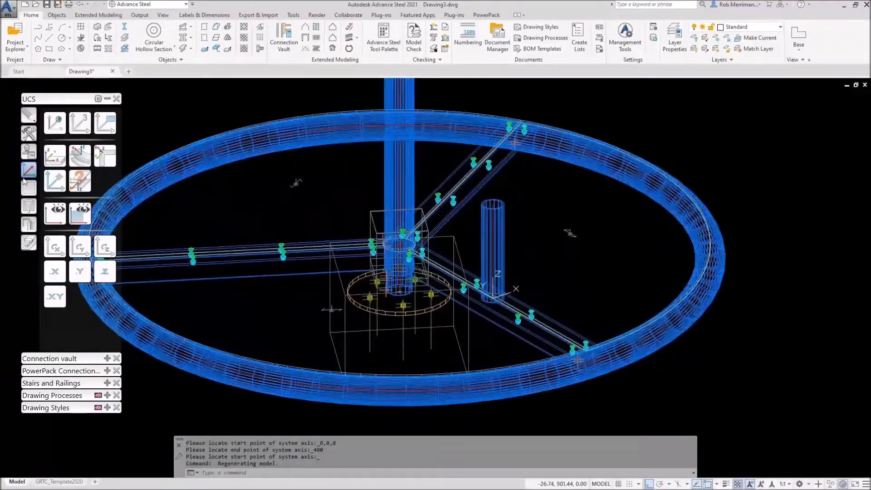
{"action": "left_click", "coordinate": [60, 242]}
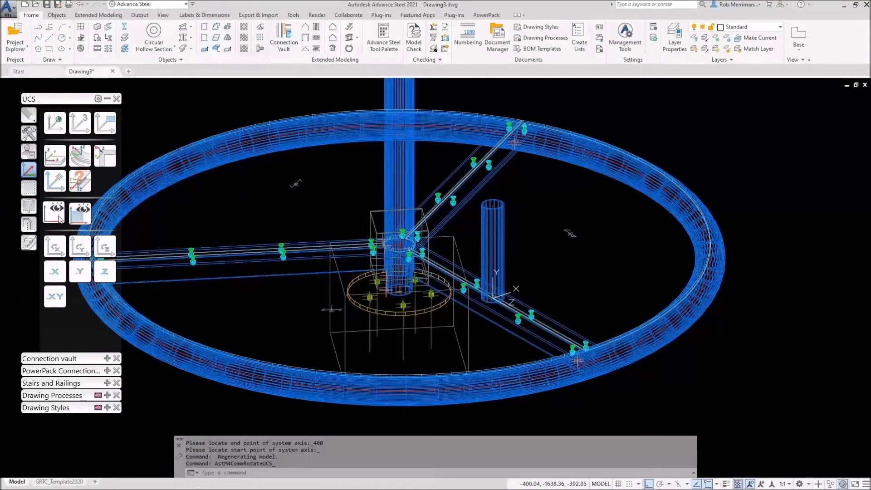
{"action": "left_click", "coordinate": [55, 212]}
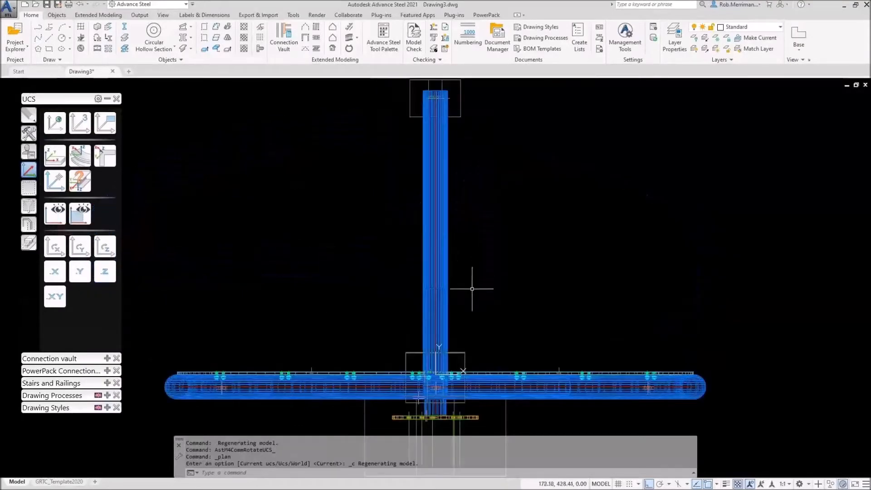
Step: Isolate the short tube post on the spoke beam so only it is displayed
{"action": "left_click", "coordinate": [435, 309]}
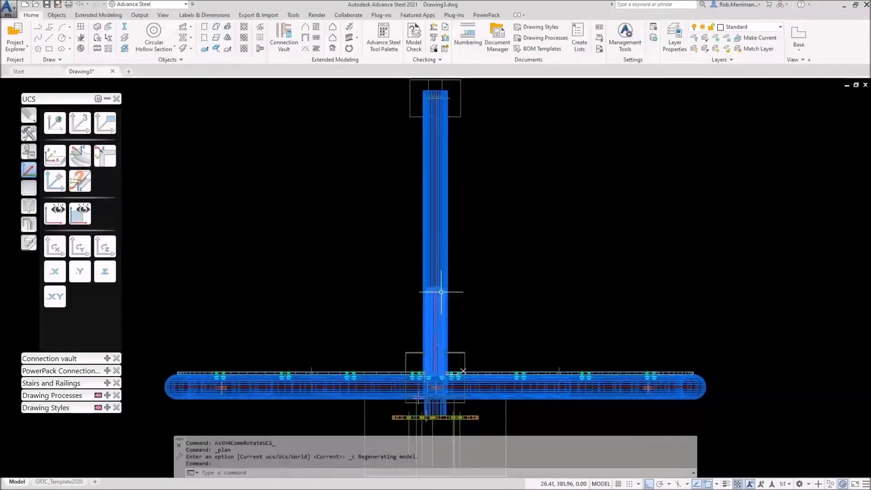
{"action": "left_click", "coordinate": [28, 223]}
{"action": "left_click", "coordinate": [55, 263]}
{"action": "key", "text": "Escape"}
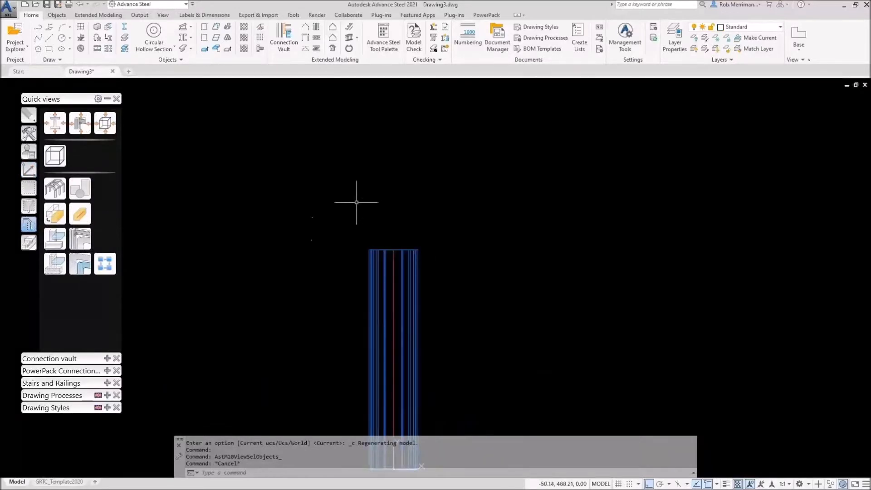
{"action": "scroll", "coordinate": [273, 200], "scroll_direction": "down", "scroll_amount": 2}
{"action": "left_click", "coordinate": [50, 39]}
{"action": "key", "text": "Escape"}
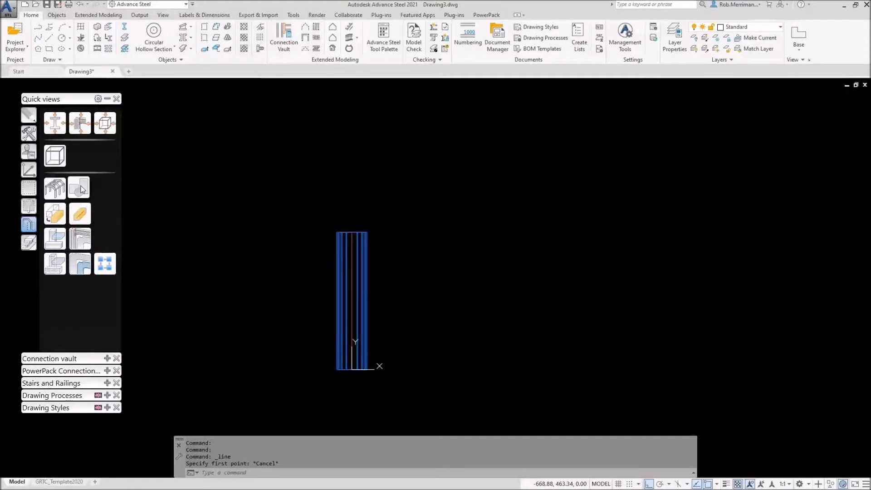
{"action": "middle_click_drag", "start_coordinate": [331, 193], "coordinate": [409, 237], "text": "shift"}
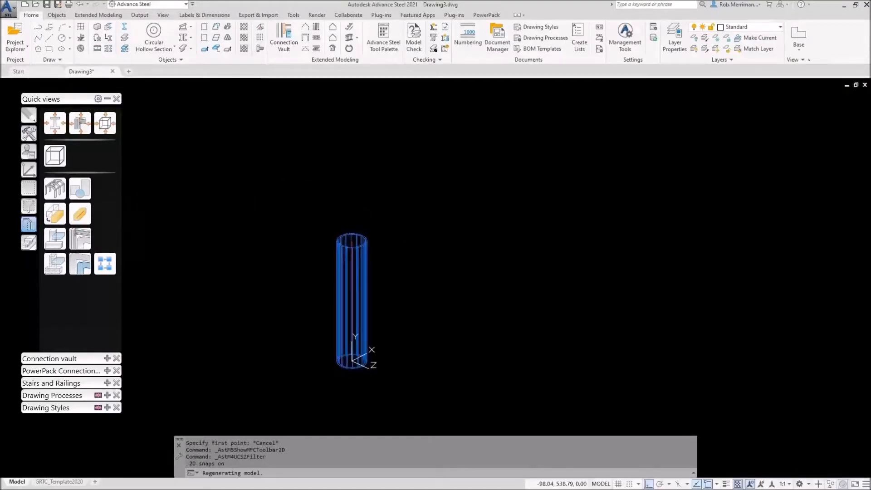
{"action": "left_click", "coordinate": [50, 38]}
{"action": "scroll", "coordinate": [367, 245], "scroll_direction": "up", "scroll_amount": 3}
{"action": "right_click", "coordinate": [346, 231], "text": "shift"}
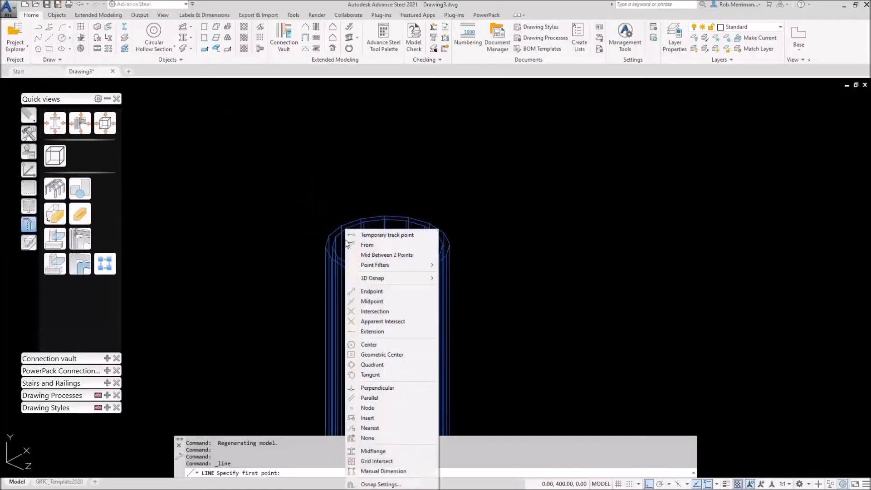
{"action": "left_click", "coordinate": [384, 290]}
{"action": "left_click", "coordinate": [385, 243]}
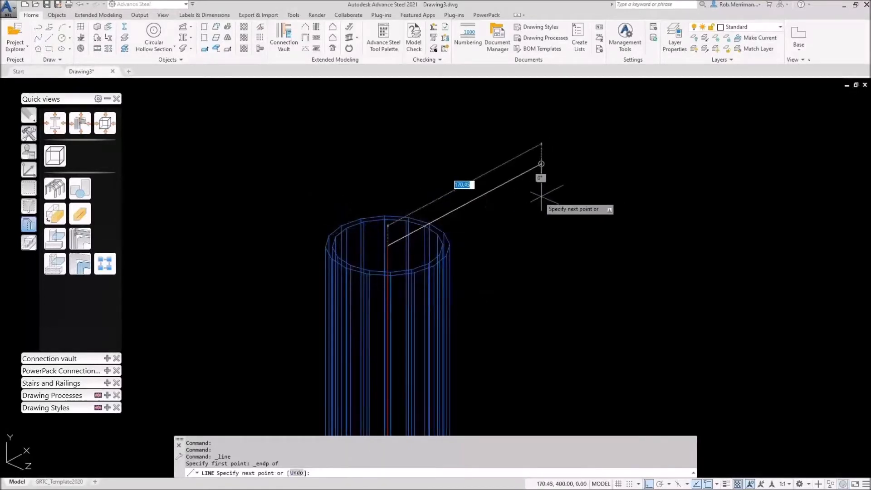
{"action": "key", "text": "Escape"}
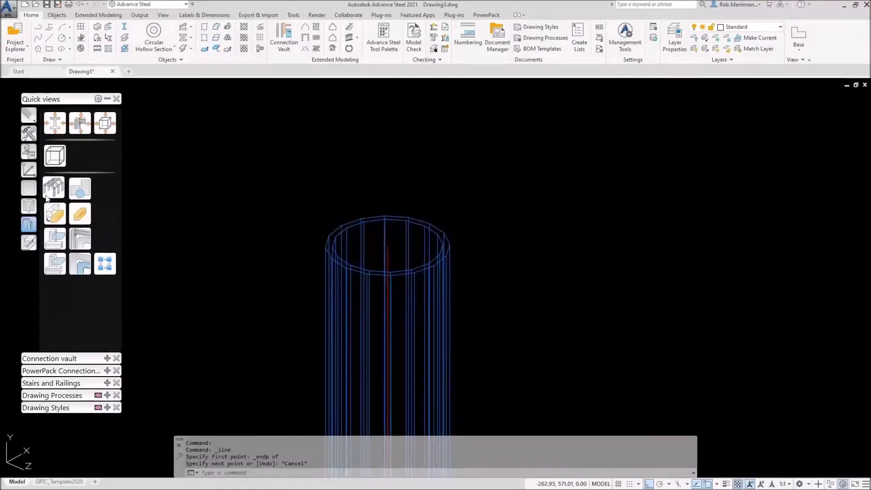
Step: In plan view of the current UCS, draw lines from the post's top centre, 35 straight down and 200 horizontally outward
{"action": "left_click", "coordinate": [28, 170]}
{"action": "left_click", "coordinate": [81, 221]}
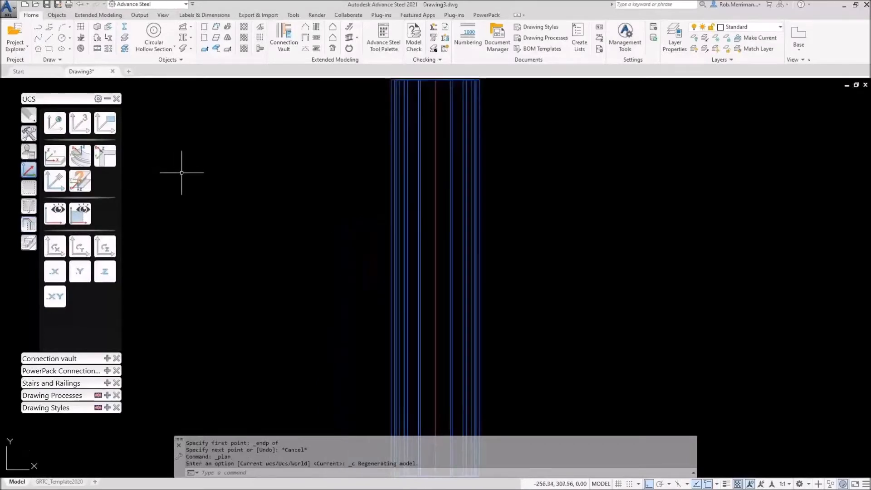
{"action": "left_click", "coordinate": [49, 38]}
{"action": "scroll", "coordinate": [239, 247], "scroll_direction": "down", "scroll_amount": 2}
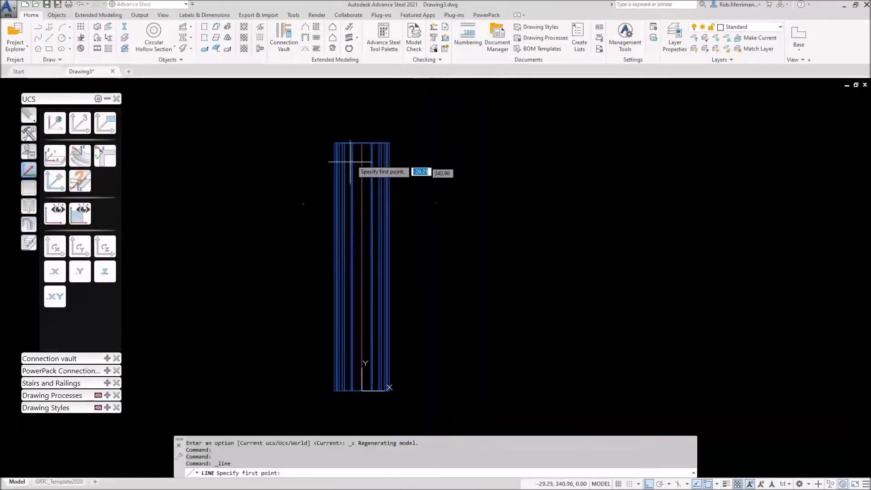
{"action": "left_click", "coordinate": [362, 142]}
{"action": "scroll", "coordinate": [366, 157], "scroll_direction": "up", "scroll_amount": 4}
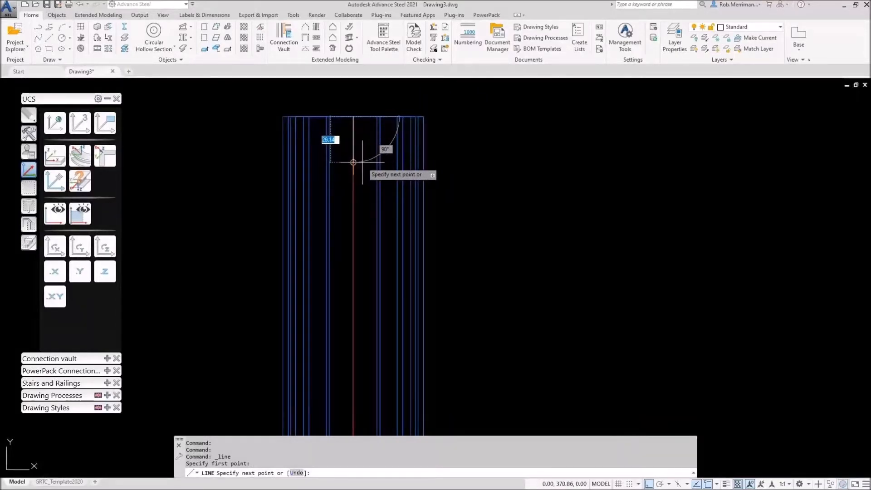
{"action": "type", "text": "35"}
{"action": "key", "text": "Return"}
{"action": "scroll", "coordinate": [376, 190], "scroll_direction": "down", "scroll_amount": 2}
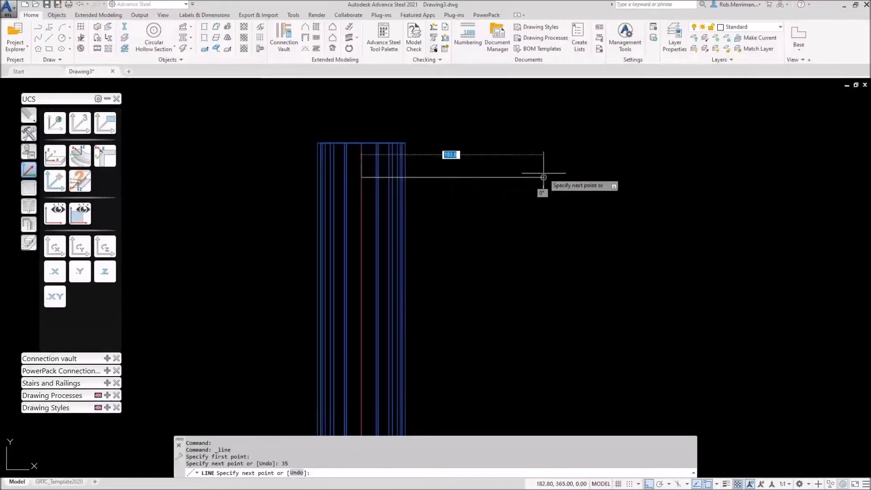
{"action": "scroll", "coordinate": [467, 201], "scroll_direction": "down", "scroll_amount": 4}
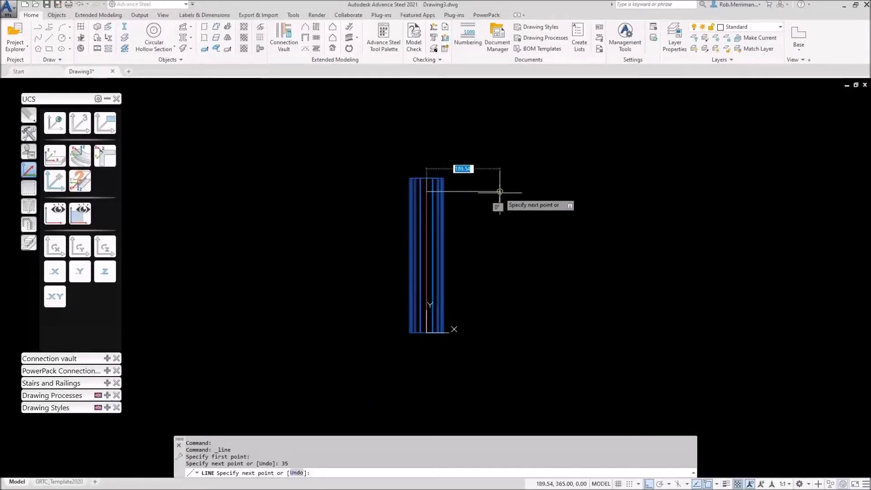
{"action": "key", "text": "Return"}
Step: Continue the line chain with a segment about 290 long sloping up and outward at about 58°, and a short end segment leaning back
{"action": "key", "text": "F8"}
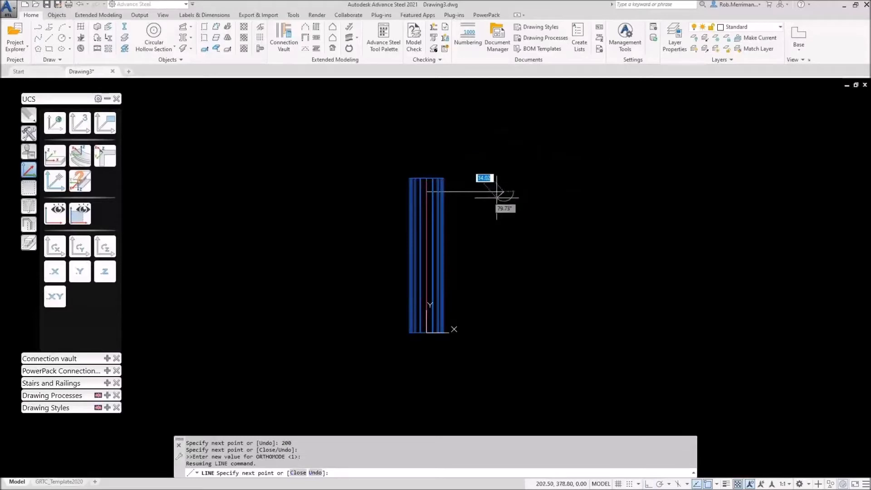
{"action": "scroll", "coordinate": [501, 195], "scroll_direction": "down", "scroll_amount": 2}
{"action": "key", "text": "F8"}
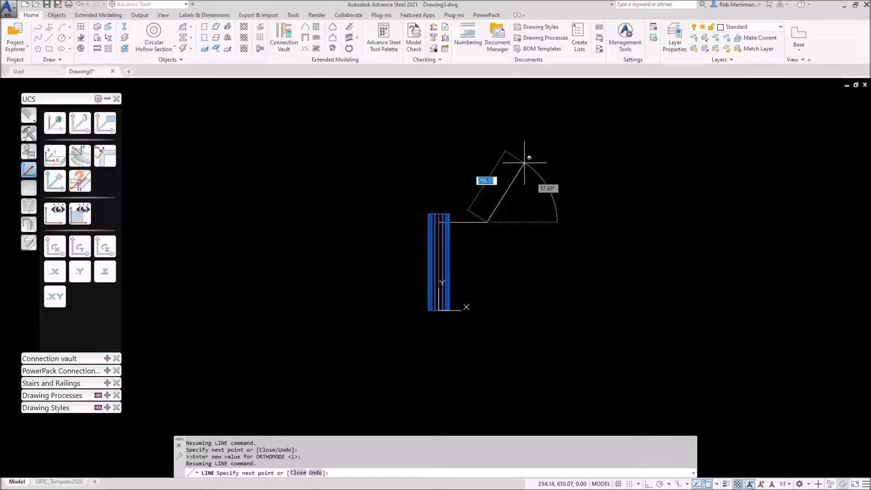
{"action": "left_click", "coordinate": [524, 163]}
{"action": "key", "text": "F8"}
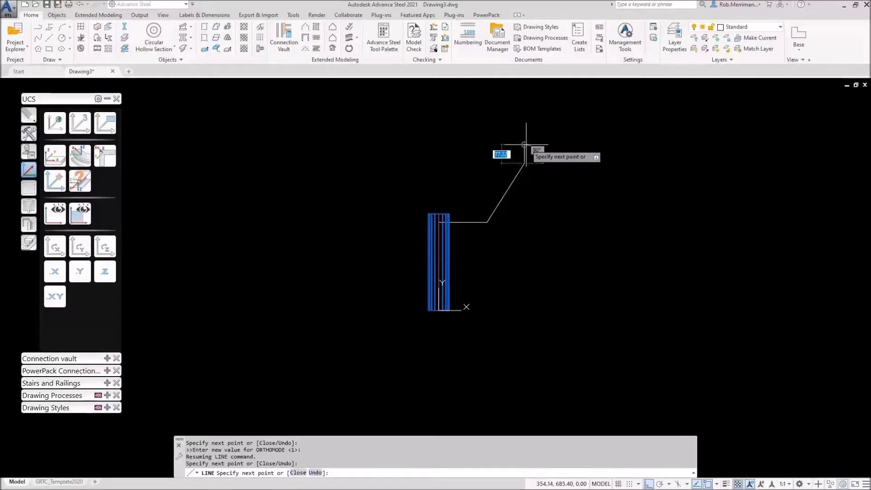
{"action": "scroll", "coordinate": [524, 145], "scroll_direction": "up", "scroll_amount": 2}
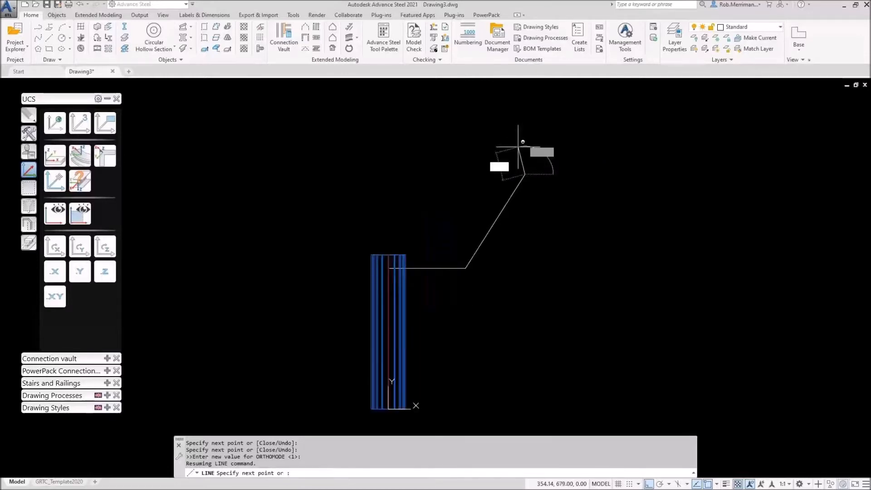
{"action": "key", "text": "Escape"}
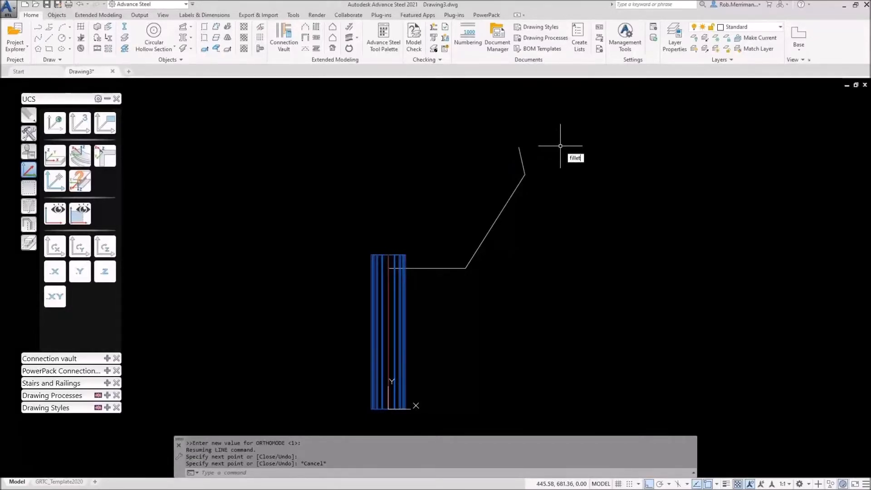
Step: Fillet both ends of the sloping segment with a radius of 50
{"action": "key", "text": "Return"}
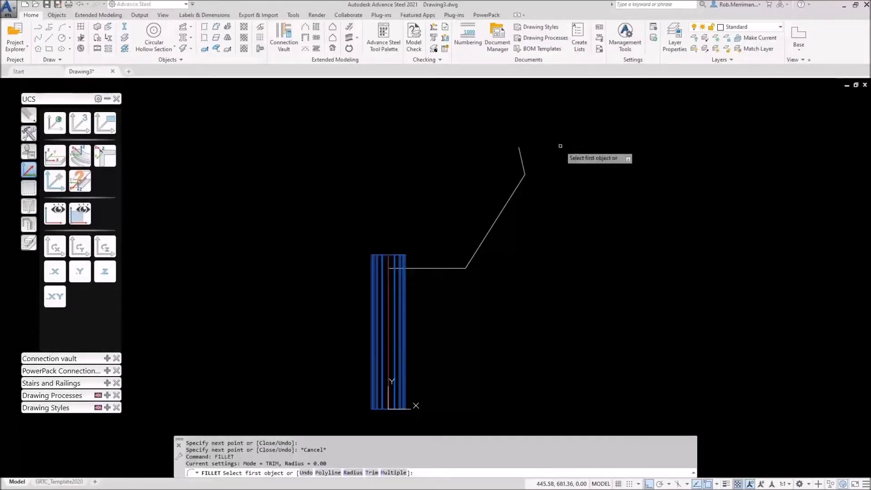
{"action": "key", "text": "Return"}
{"action": "type", "text": "50"}
{"action": "key", "text": "Return"}
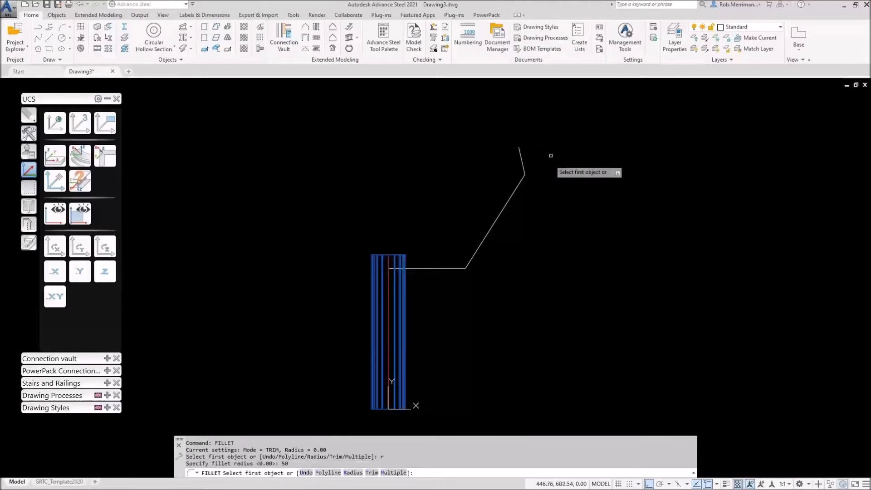
{"action": "left_click", "coordinate": [523, 163]}
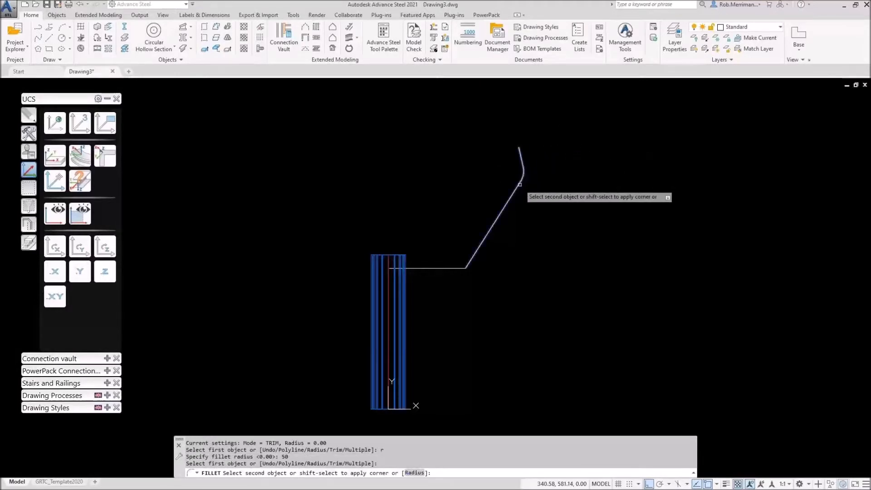
{"action": "left_click", "coordinate": [513, 195]}
{"action": "right_click", "coordinate": [485, 212]}
{"action": "left_click", "coordinate": [492, 215]}
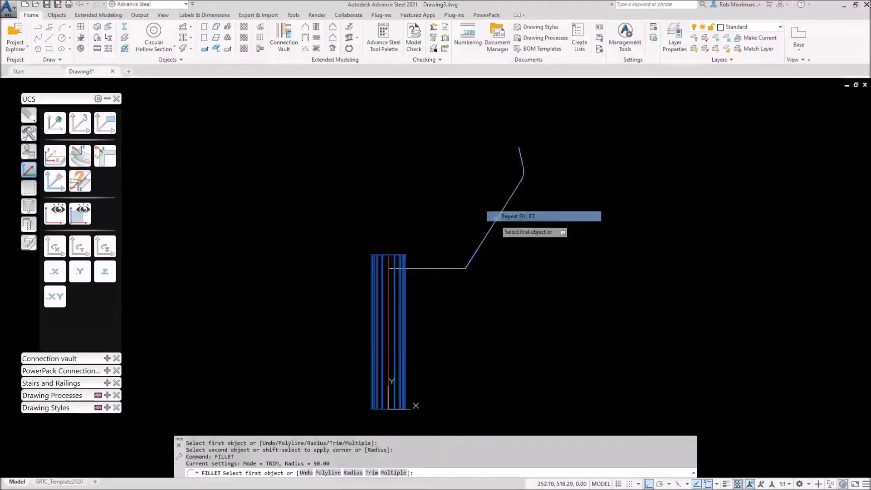
{"action": "left_click", "coordinate": [479, 247]}
{"action": "left_click", "coordinate": [449, 267]}
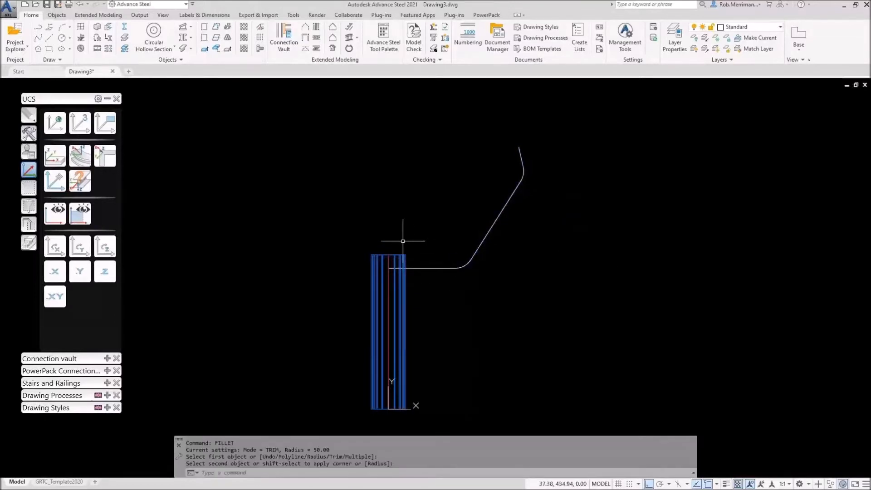
Step: Trim away the pieces of the horizontal line inside the post, back to the post's outer face
{"action": "type", "text": "trim"}
{"action": "key", "text": "Return"}
{"action": "scroll", "coordinate": [395, 267], "scroll_direction": "up", "scroll_amount": 8}
{"action": "left_click", "coordinate": [411, 256]}
{"action": "left_click", "coordinate": [446, 255]}
{"action": "left_click", "coordinate": [459, 255]}
{"action": "left_click", "coordinate": [463, 254]}
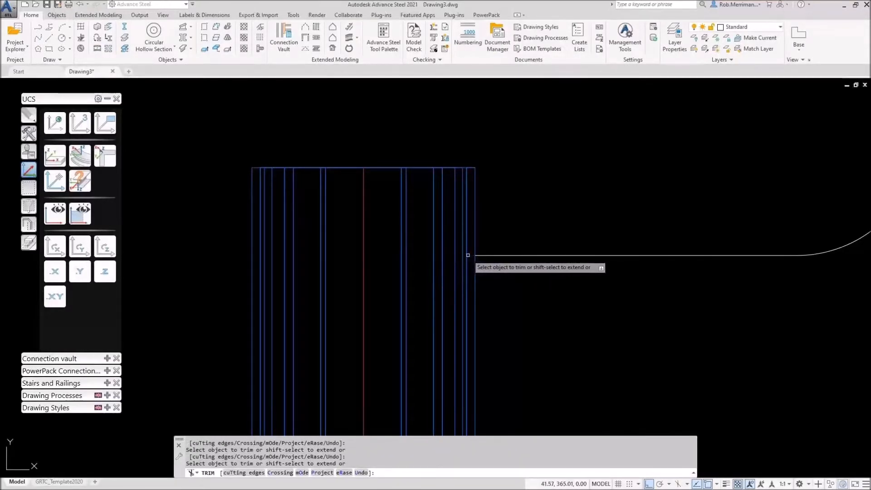
{"action": "key", "text": "Escape"}
{"action": "scroll", "coordinate": [532, 261], "scroll_direction": "down", "scroll_amount": 3}
{"action": "key", "text": "Escape"}
Step: Join the lines and fillet arcs beside the post into one polyline
{"action": "middle_click_drag", "start_coordinate": [521, 249], "coordinate": [552, 269], "text": "shift"}
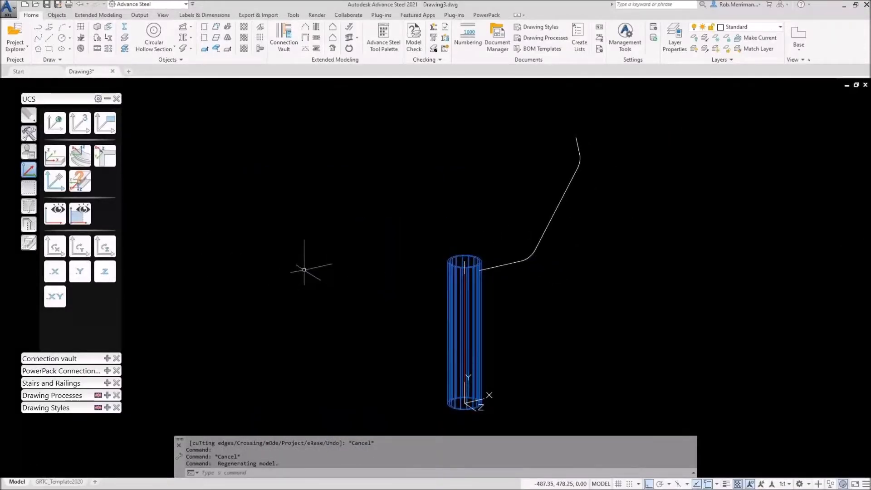
{"action": "type", "text": "join"}
{"action": "key", "text": "Return"}
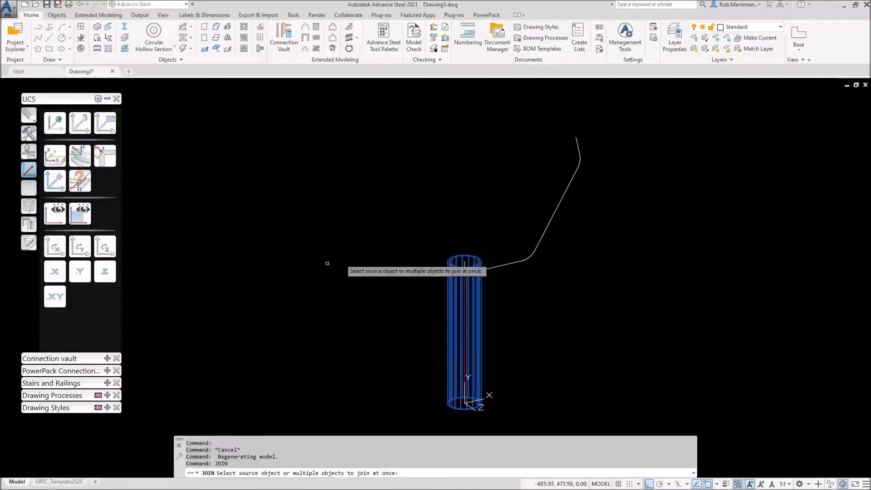
{"action": "left_click", "coordinate": [662, 291]}
{"action": "left_click", "coordinate": [505, 149]}
{"action": "key", "text": "Return"}
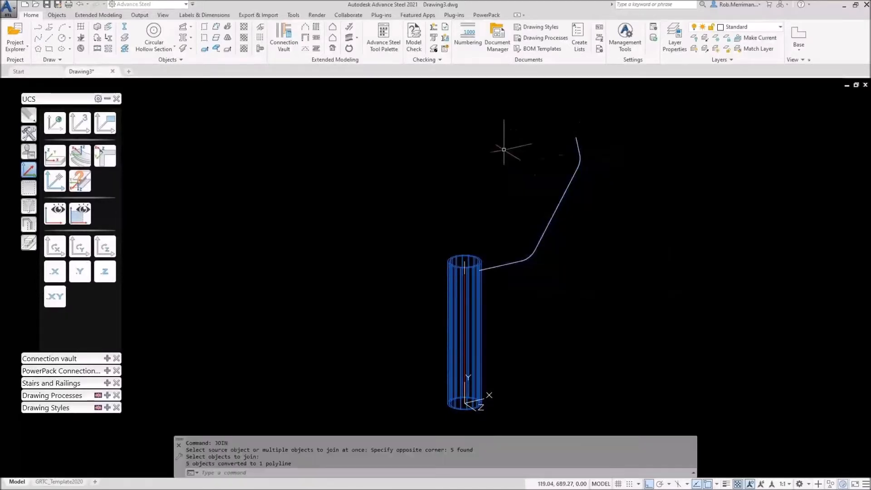
Step: Open the properties of the joined polyline and clear the selection
{"action": "left_click", "coordinate": [577, 143]}
{"action": "right_click", "coordinate": [619, 130]}
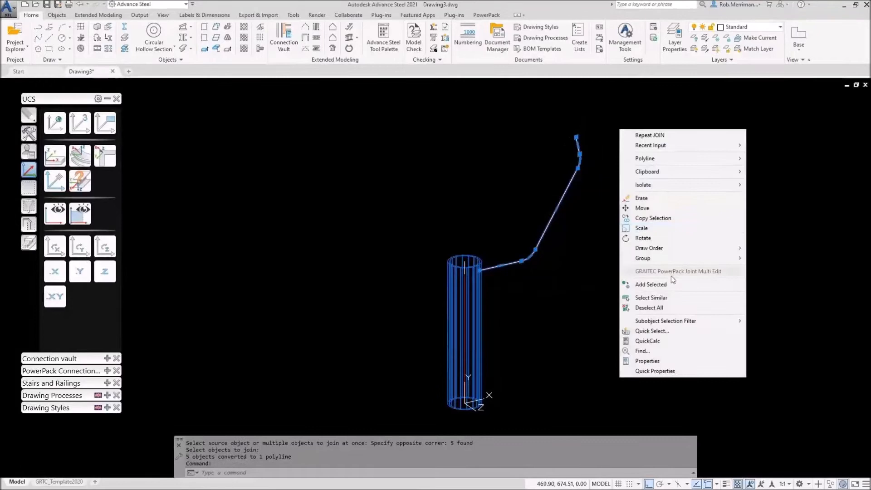
{"action": "left_click", "coordinate": [648, 361]}
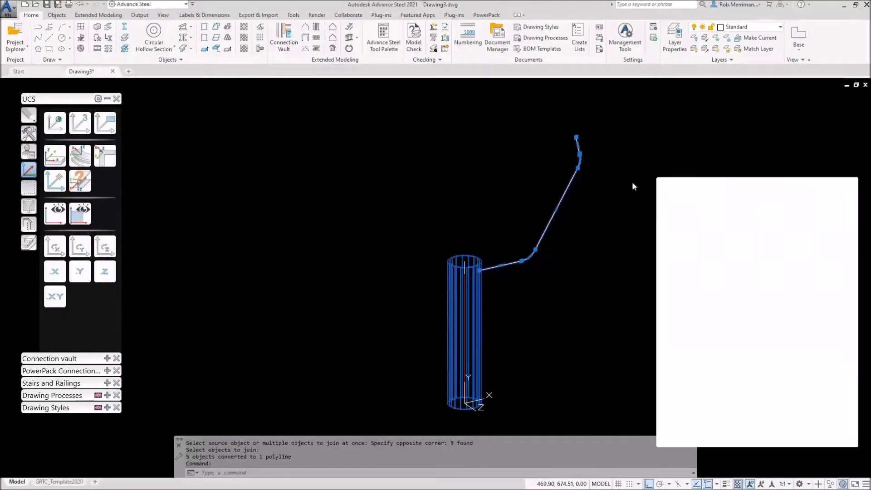
{"action": "key", "text": "Escape"}
{"action": "key", "text": "Escape"}
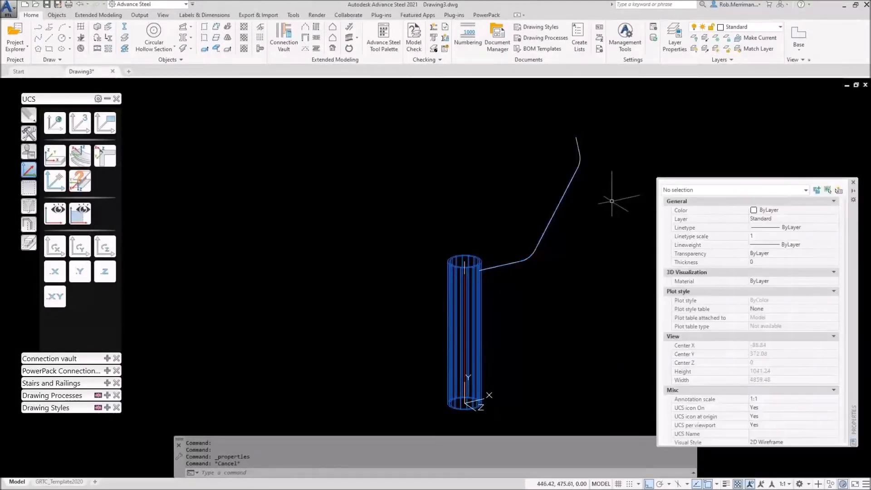
Step: Move the UCS origin to the upper endpoint of the polyline
{"action": "left_click", "coordinate": [54, 180]}
{"action": "right_click", "coordinate": [417, 175], "text": "shift"}
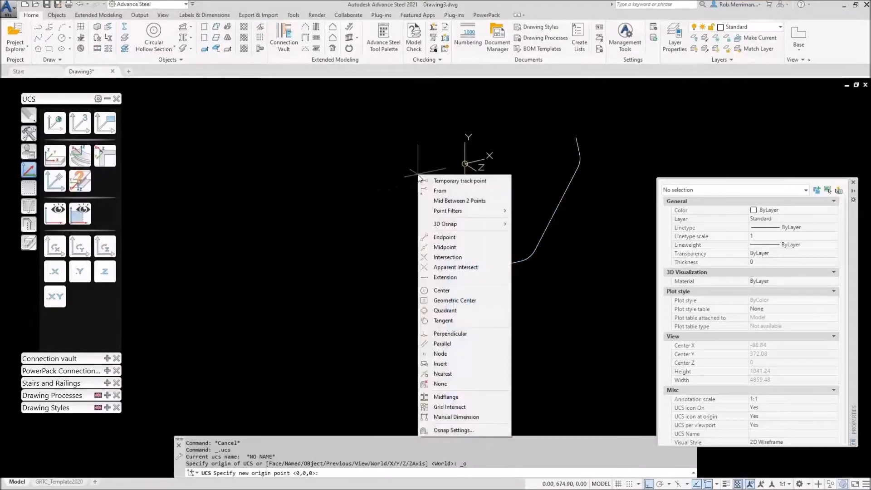
{"action": "left_click", "coordinate": [445, 237]}
{"action": "left_click", "coordinate": [576, 137]}
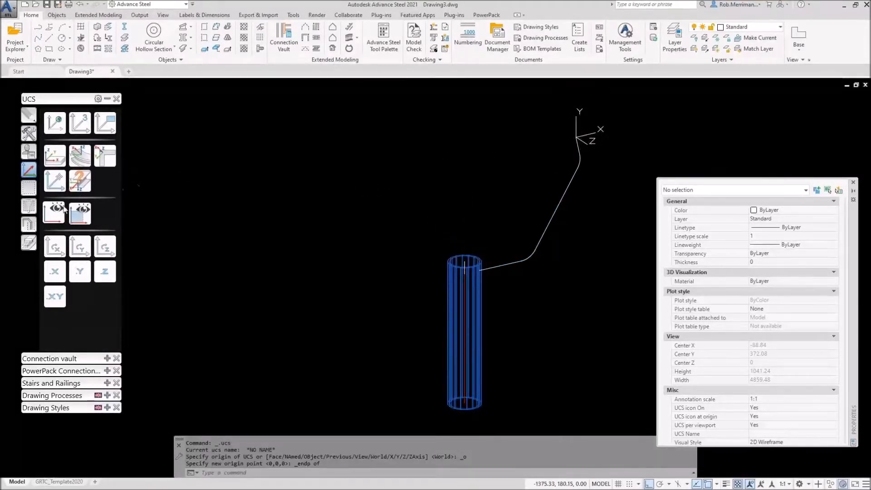
Step: Rotate the UCS three times about X and three times about Z so Z points up and Y points away from the post
{"action": "left_click", "coordinate": [54, 245]}
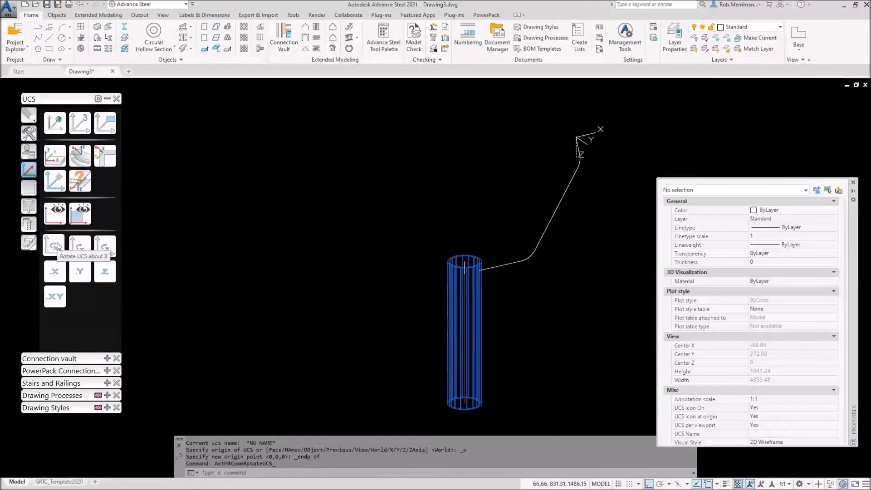
{"action": "left_click", "coordinate": [55, 246]}
{"action": "left_click", "coordinate": [56, 246]}
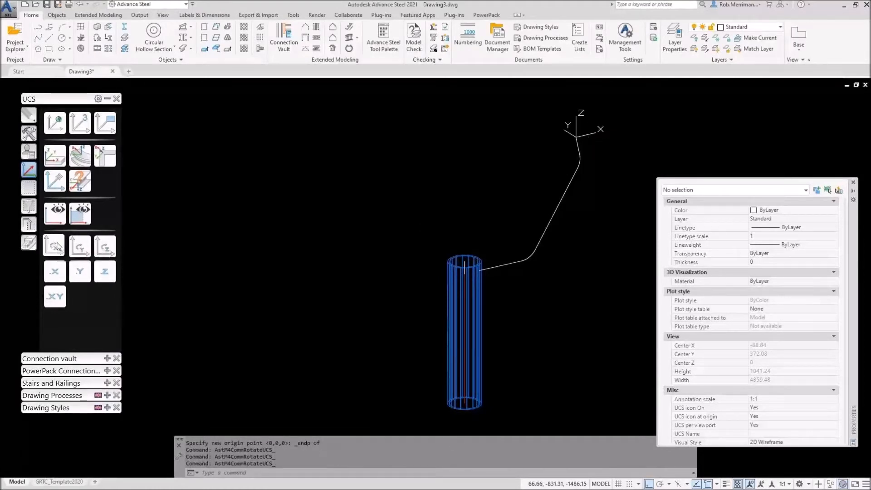
{"action": "left_click", "coordinate": [104, 247]}
{"action": "left_click", "coordinate": [104, 247]}
{"action": "left_click", "coordinate": [104, 248]}
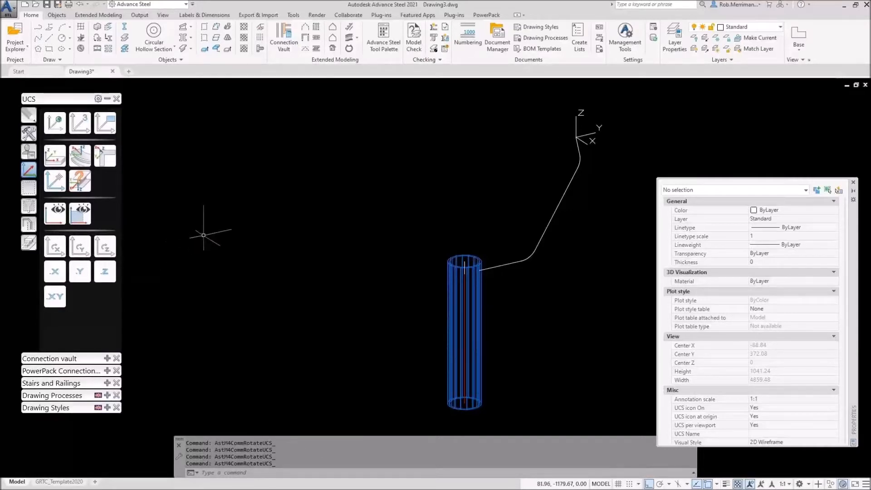
Step: Try rotating the UCS about X by -30° and undo that rotation
{"action": "type", "text": "UCS"}
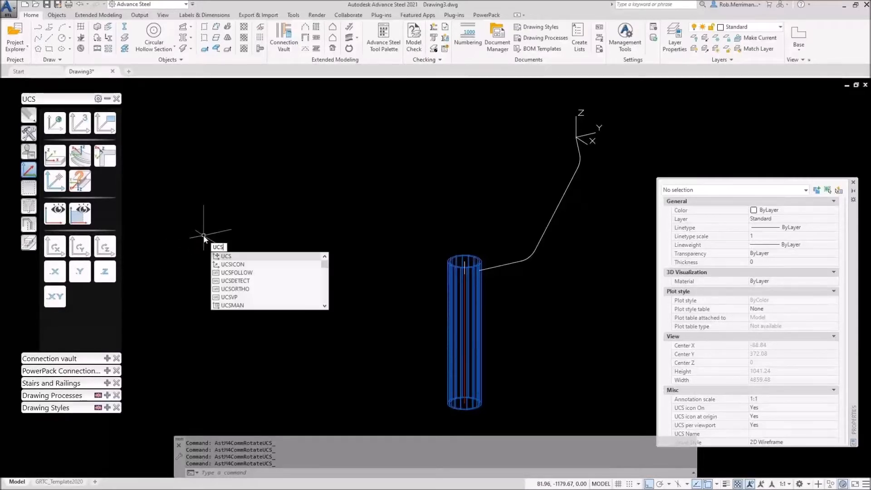
{"action": "key", "text": "Return"}
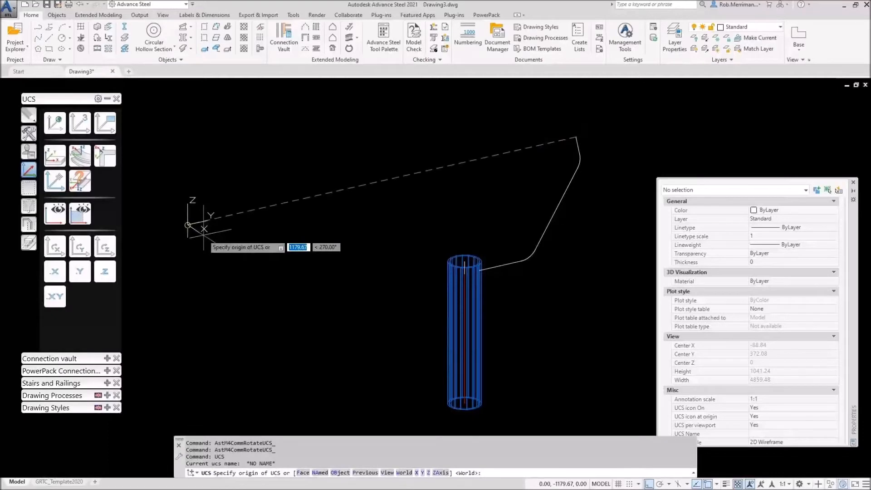
{"action": "type", "text": "x"}
{"action": "key", "text": "Return"}
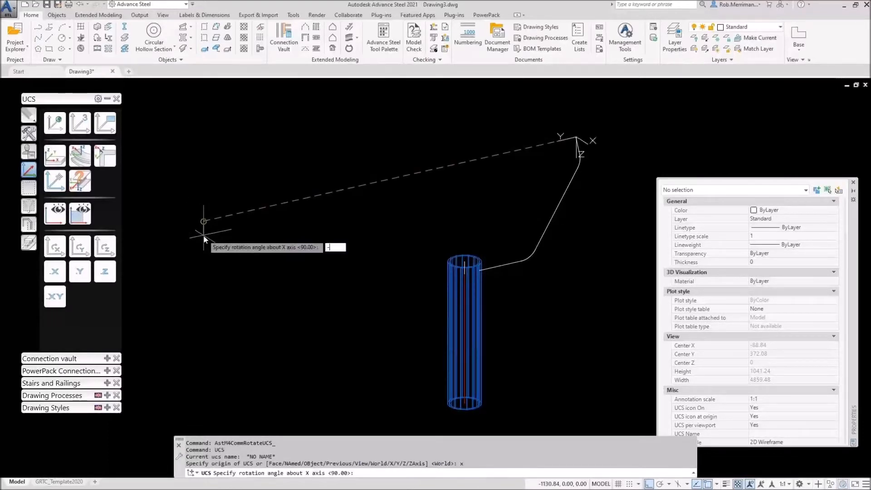
{"action": "type", "text": "-30"}
{"action": "key", "text": "Return"}
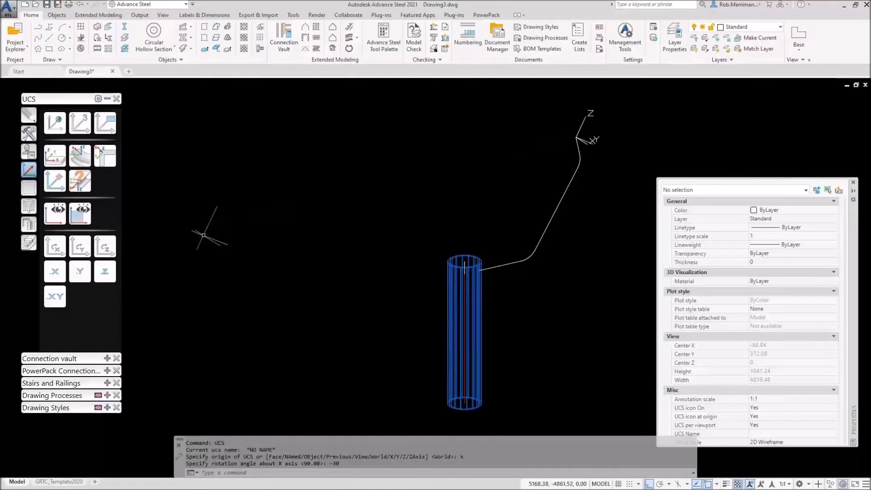
{"action": "key", "text": "ctrl+z"}
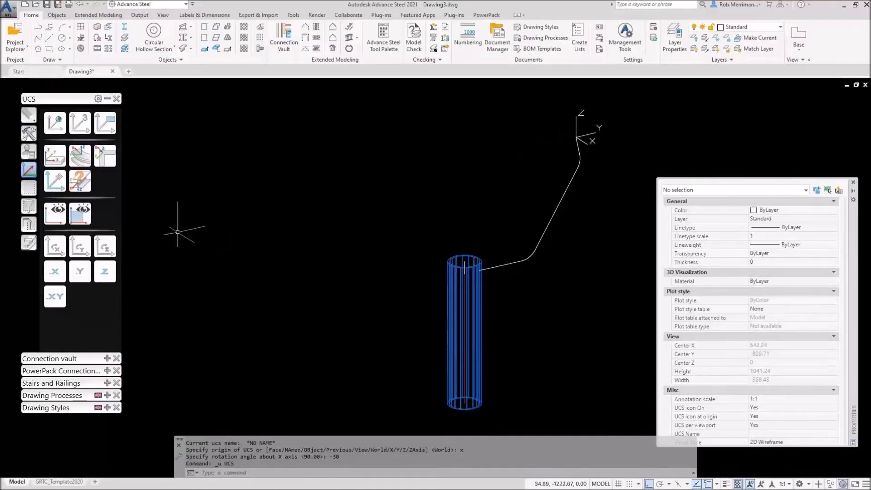
Step: Rotate the UCS about its X axis by 30° at the polyline's upper end
{"action": "type", "text": "uc"}
{"action": "key", "text": "Return"}
{"action": "type", "text": "x"}
{"action": "key", "text": "Return"}
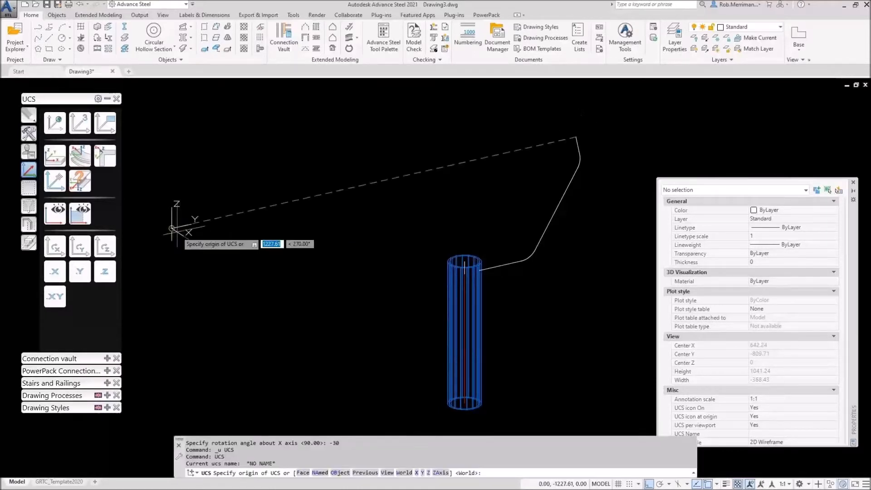
{"action": "type", "text": "30"}
{"action": "key", "text": "Return"}
{"action": "middle_click_drag", "start_coordinate": [516, 271], "coordinate": [642, 193], "text": "shift"}
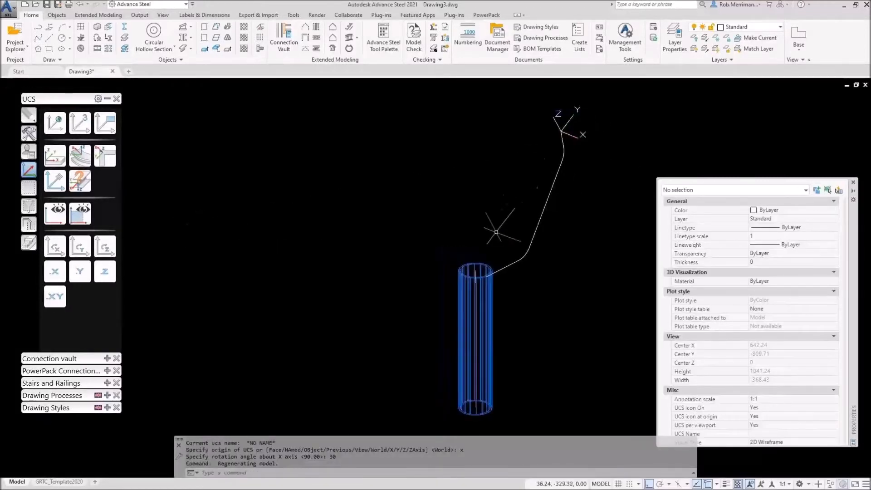
{"action": "scroll", "coordinate": [512, 216], "scroll_direction": "down", "scroll_amount": 5}
{"action": "scroll", "coordinate": [551, 156], "scroll_direction": "up", "scroll_amount": 9}
{"action": "scroll", "coordinate": [458, 223], "scroll_direction": "down", "scroll_amount": 4}
{"action": "middle_click_drag", "start_coordinate": [423, 256], "coordinate": [484, 265], "text": "shift"}
{"action": "scroll", "coordinate": [407, 257], "scroll_direction": "up", "scroll_amount": 4}
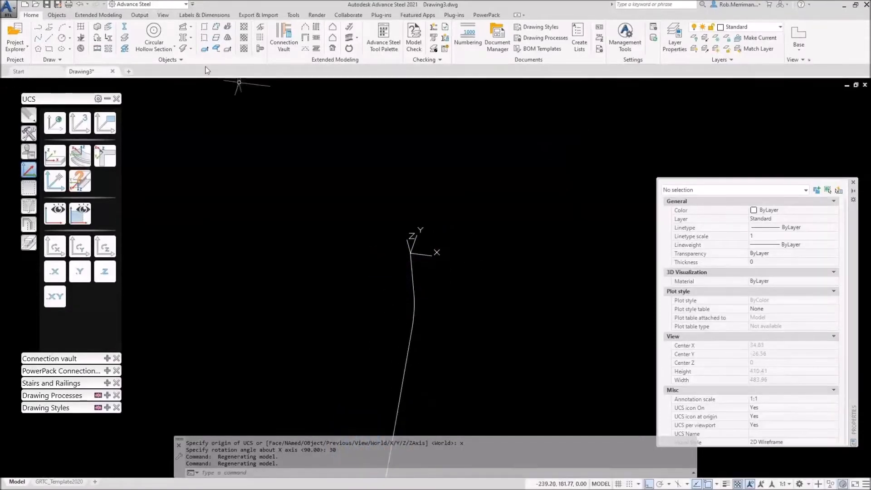
Step: Start a line at the UCS origin 0,0,0 and draw its first segment 75 units in the negative Y direction
{"action": "left_click", "coordinate": [50, 39]}
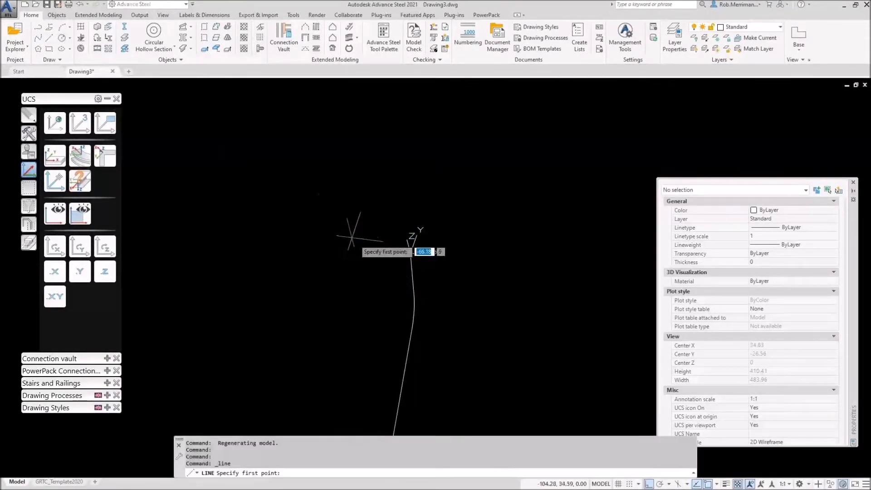
{"action": "type", "text": "0,0,0"}
{"action": "key", "text": "Return"}
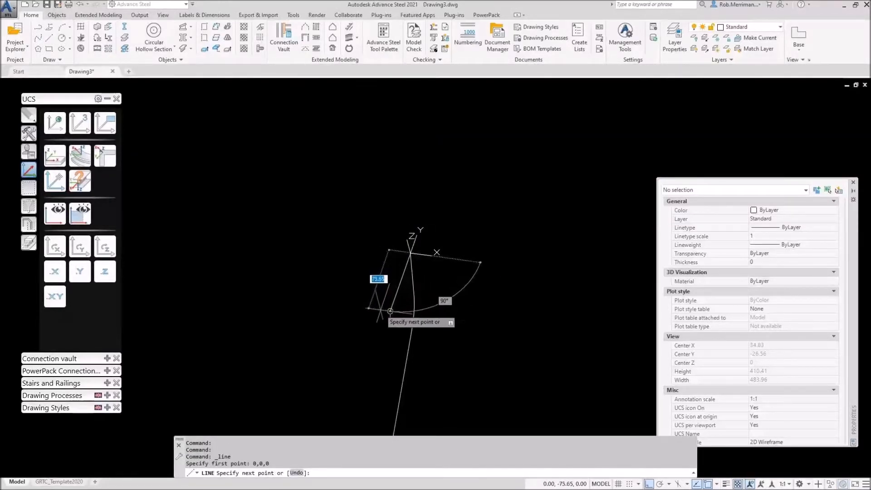
{"action": "type", "text": "100"}
{"action": "key", "text": "Return"}
{"action": "key", "text": "ctrl+z"}
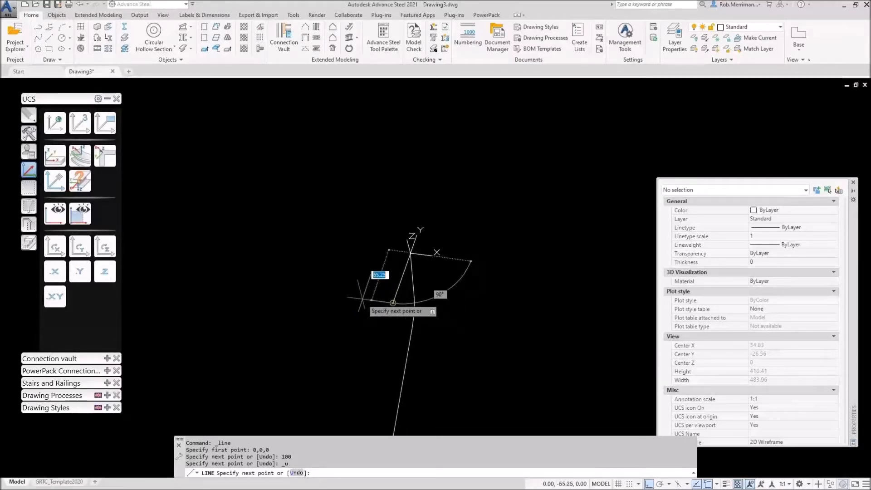
{"action": "type", "text": "75"}
{"action": "key", "text": "Return"}
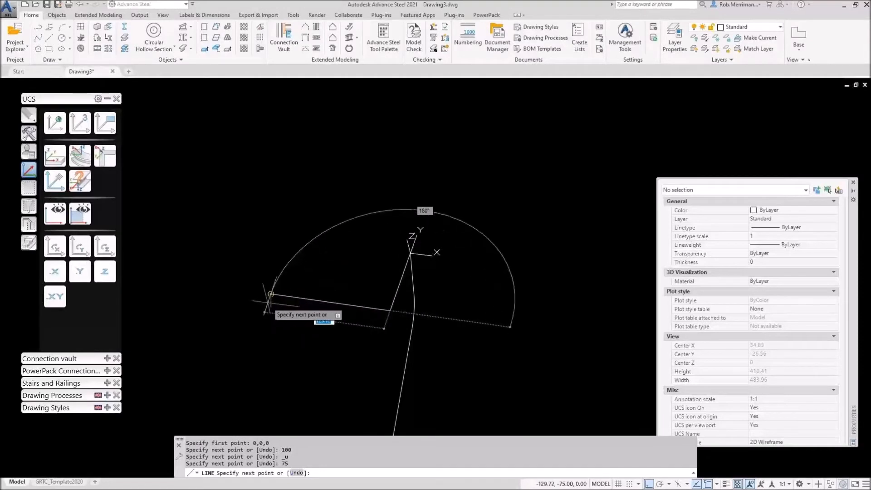
Step: Continue the line with a 100-unit segment in the negative X direction and end the line
{"action": "scroll", "coordinate": [275, 295], "scroll_direction": "up", "scroll_amount": 3}
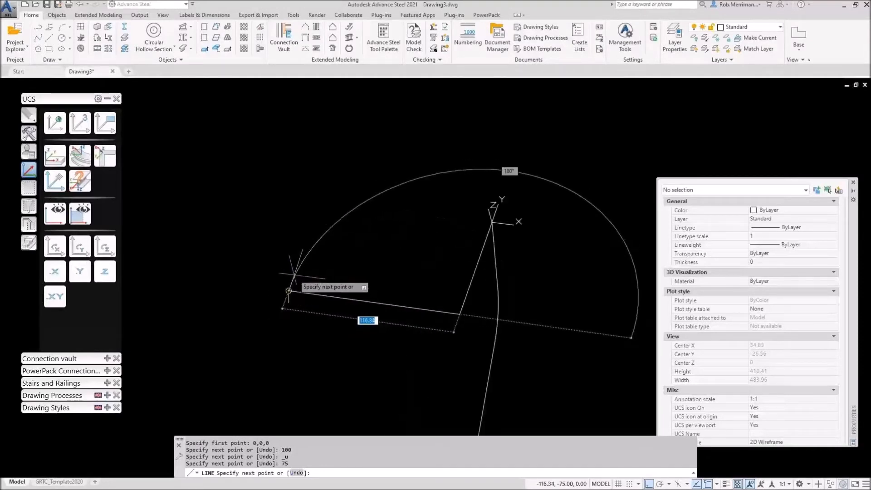
{"action": "type", "text": "100"}
{"action": "key", "text": "Return"}
{"action": "key", "text": "Escape"}
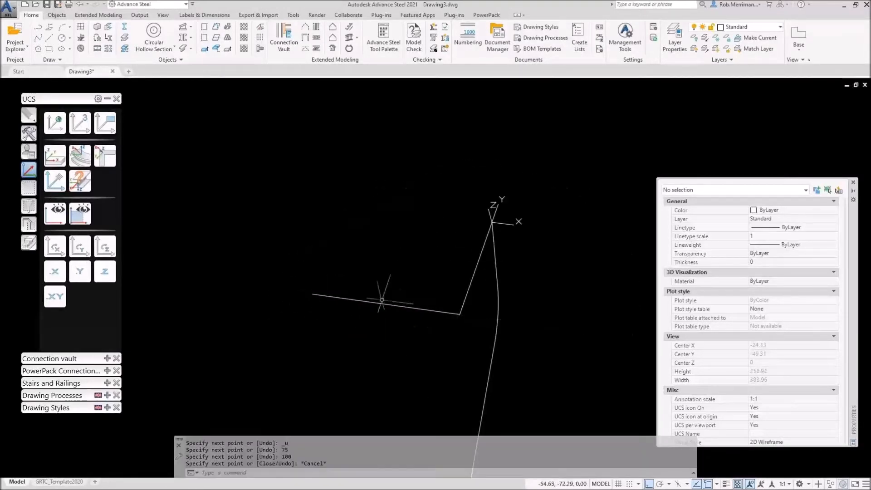
Step: Stretch the inner endpoint of the X-direction line 100 units along positive X, past the 75-unit line
{"action": "left_click", "coordinate": [411, 313]}
{"action": "left_click", "coordinate": [460, 313]}
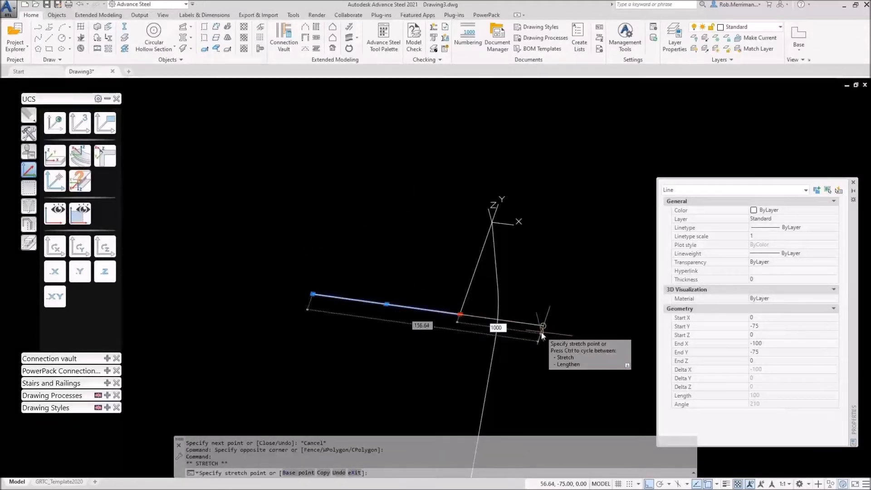
{"action": "type", "text": "100"}
{"action": "key", "text": "Return"}
{"action": "key", "text": "Escape"}
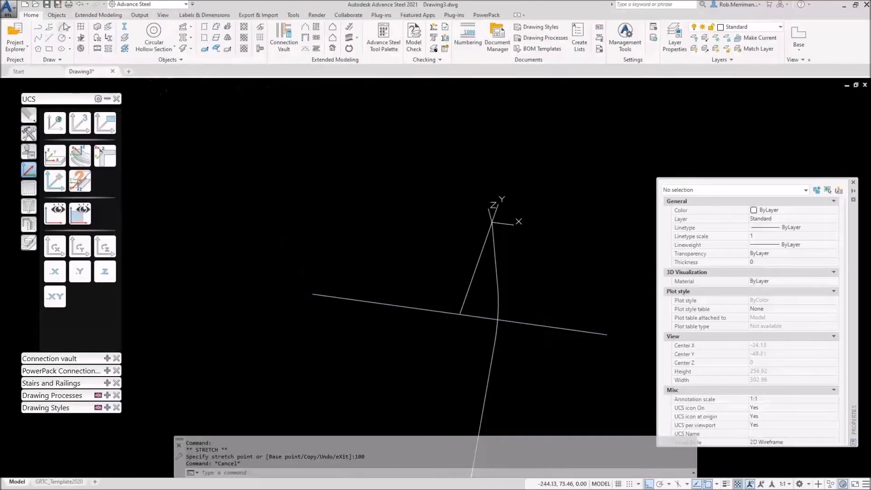
Step: Draw a three-point arc from one end of the cross line through the polyline's upper endpoint to the cross line's other end
{"action": "left_click", "coordinate": [64, 25]}
{"action": "right_click", "coordinate": [334, 295], "text": "shift"}
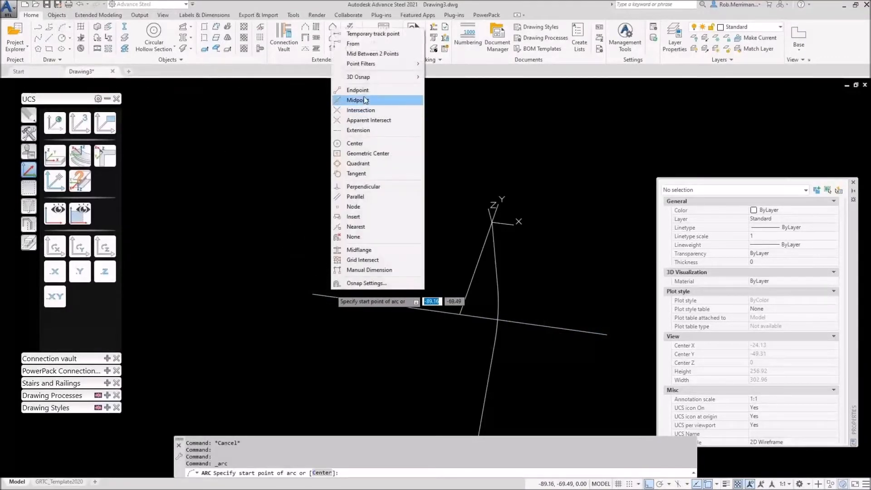
{"action": "left_click", "coordinate": [357, 90]}
{"action": "left_click", "coordinate": [316, 295]}
{"action": "right_click", "coordinate": [420, 244], "text": "shift"}
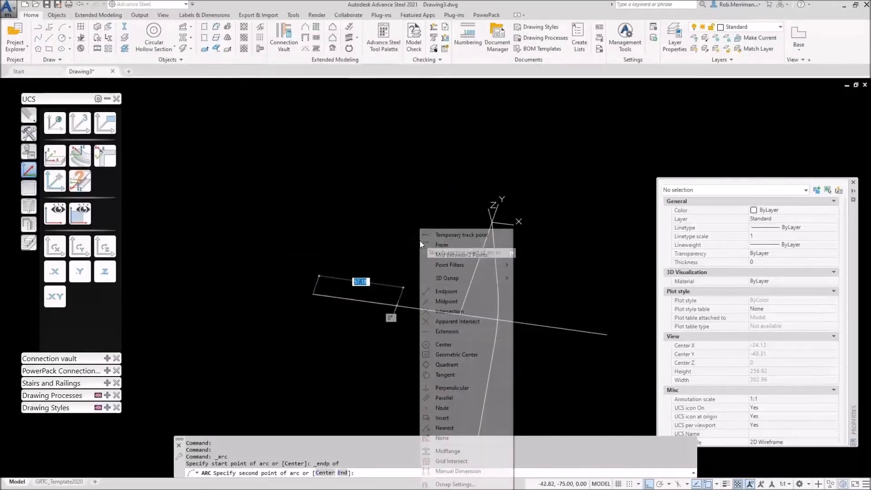
{"action": "left_click", "coordinate": [446, 291]}
{"action": "left_click", "coordinate": [490, 213]}
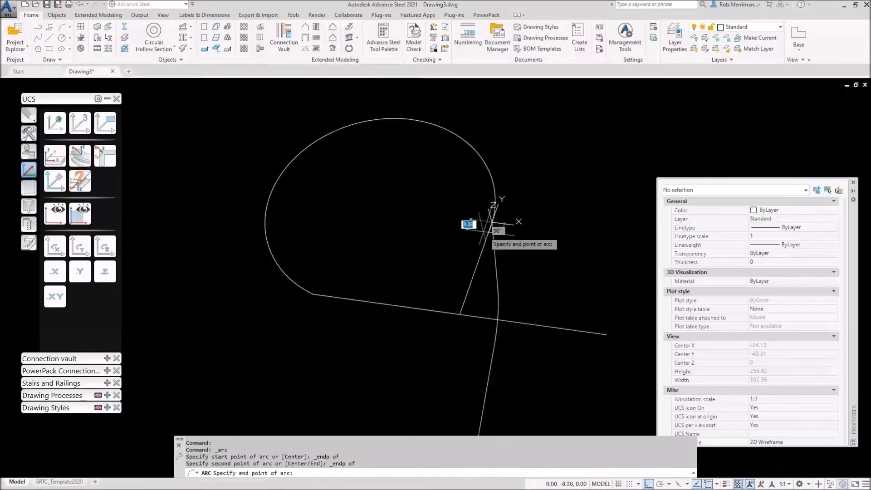
{"action": "right_click", "coordinate": [543, 206], "text": "shift"}
{"action": "left_click", "coordinate": [585, 77]}
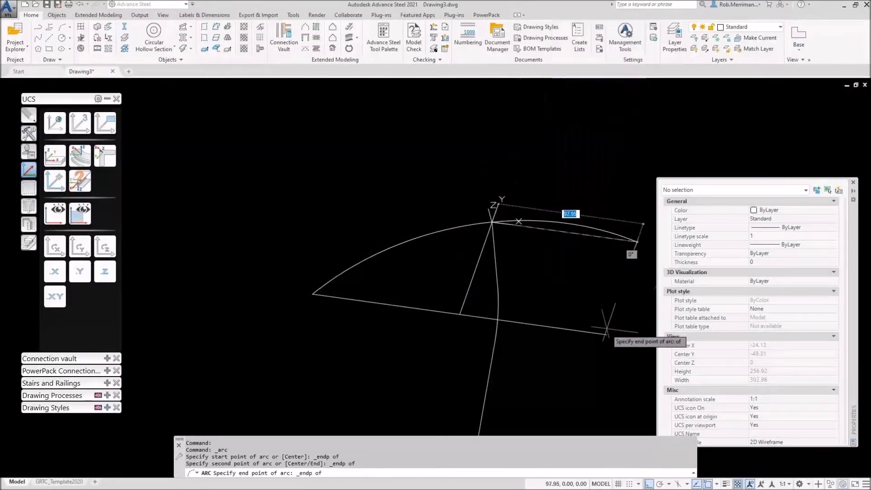
{"action": "left_click", "coordinate": [606, 326]}
{"action": "key", "text": "Escape"}
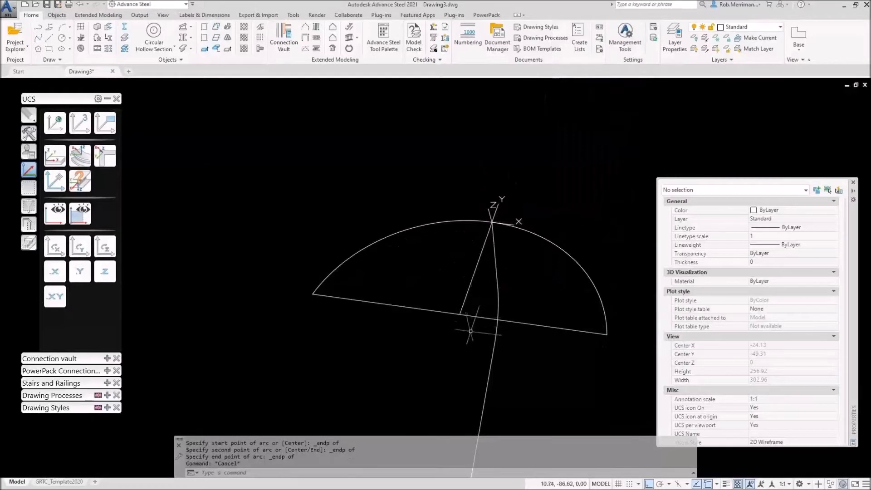
Step: Erase the two straight construction lines below the arc
{"action": "left_click", "coordinate": [471, 331]}
{"action": "left_click", "coordinate": [445, 288]}
{"action": "key", "text": "Delete"}
Step: Stretch the arc's endpoint on the positive X side 100 units further along X
{"action": "scroll", "coordinate": [427, 221], "scroll_direction": "down", "scroll_amount": 2}
{"action": "mouse_move", "coordinate": [470, 241]}
{"action": "middle_mouse_down", "text": "shift"}
{"action": "mouse_move", "coordinate": [397, 216]}
{"action": "mouse_move", "coordinate": [452, 254]}
{"action": "mouse_move", "coordinate": [388, 245]}
{"action": "mouse_move", "coordinate": [351, 225]}
{"action": "mouse_move", "coordinate": [502, 258]}
{"action": "middle_mouse_up", "text": "shift"}
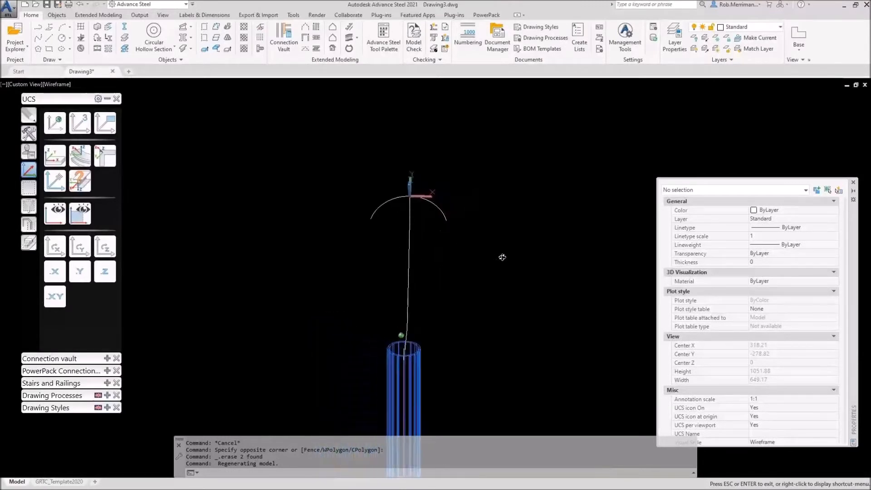
{"action": "left_click", "coordinate": [440, 207]}
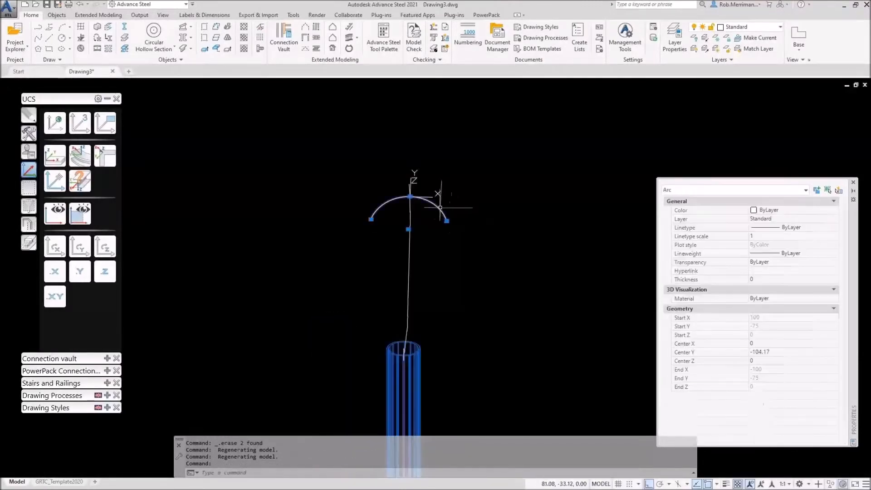
{"action": "left_click", "coordinate": [446, 221]}
{"action": "scroll", "coordinate": [458, 221], "scroll_direction": "up", "scroll_amount": 4}
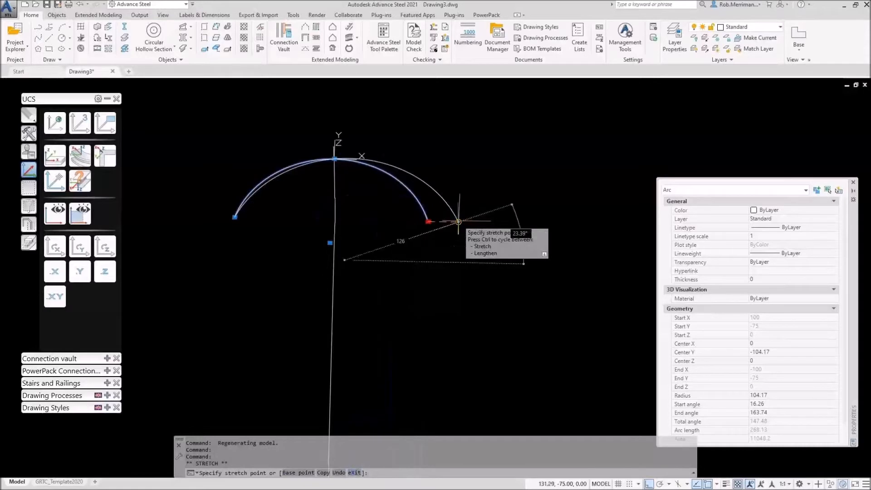
{"action": "key", "text": "Return"}
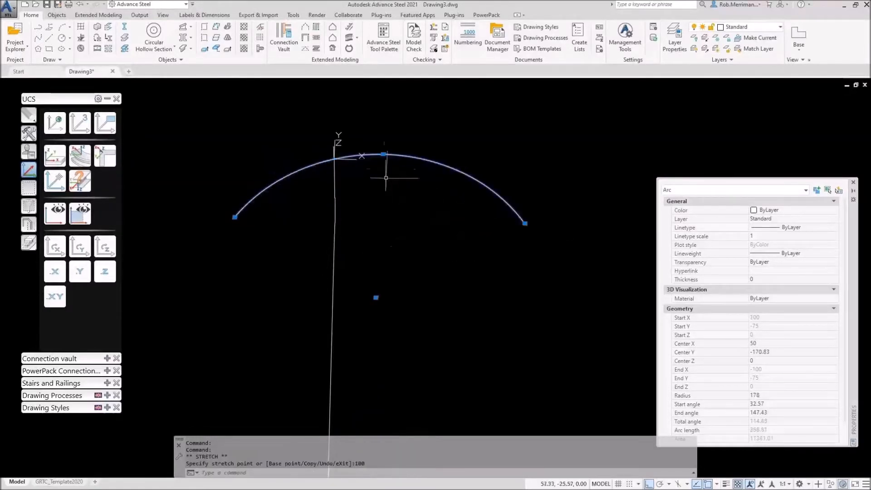
{"action": "left_click", "coordinate": [383, 154]}
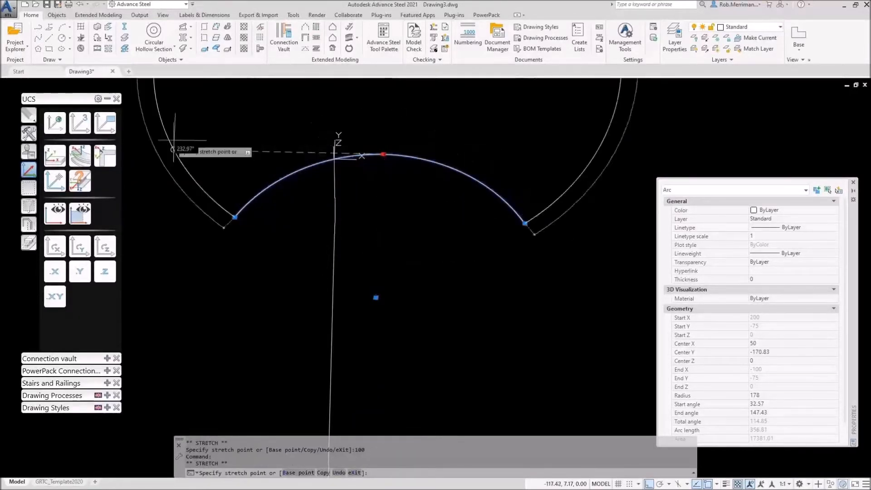
{"action": "key", "text": "Escape"}
Step: Move the arc from its upper quadrant point to the upper endpoint of the bent polyline
{"action": "left_click", "coordinate": [30, 116]}
{"action": "left_click", "coordinate": [54, 124]}
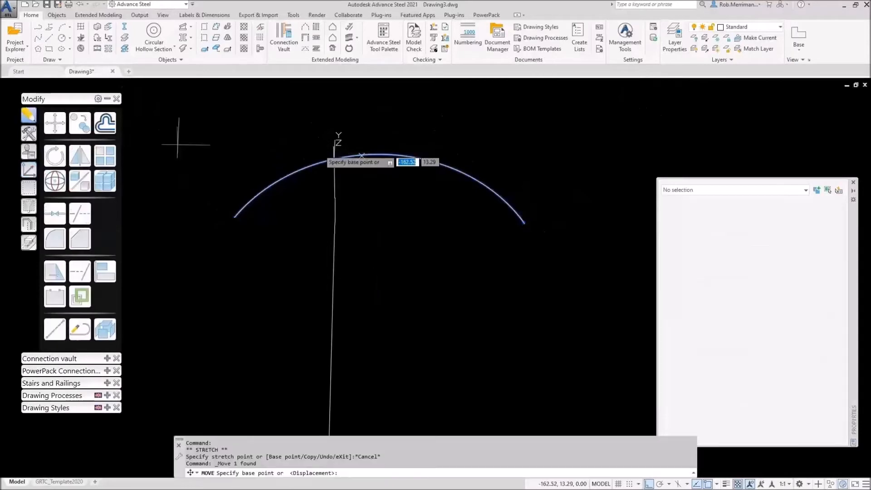
{"action": "right_click", "coordinate": [394, 157], "text": "shift"}
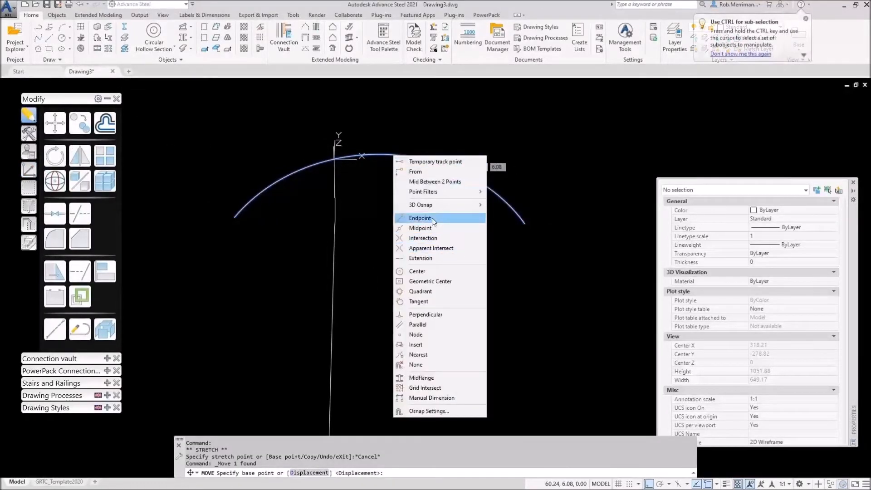
{"action": "left_click", "coordinate": [438, 294]}
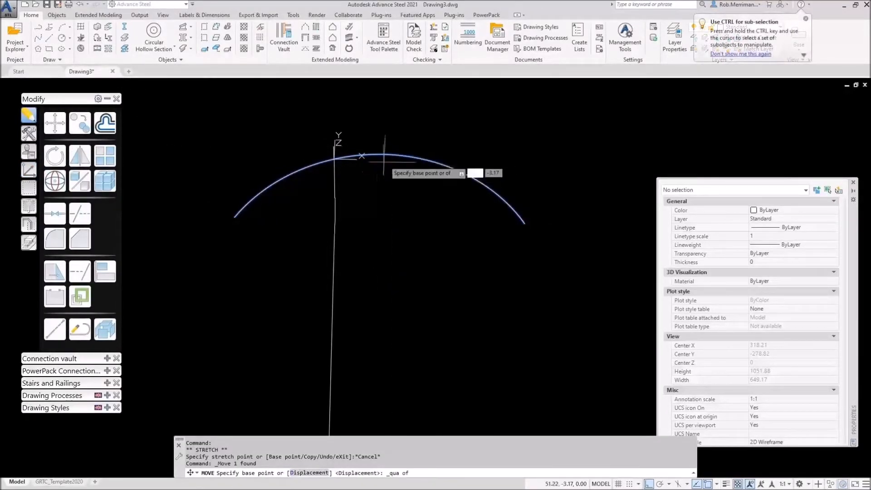
{"action": "left_click", "coordinate": [381, 154]}
{"action": "right_click", "coordinate": [333, 171], "text": "shift"}
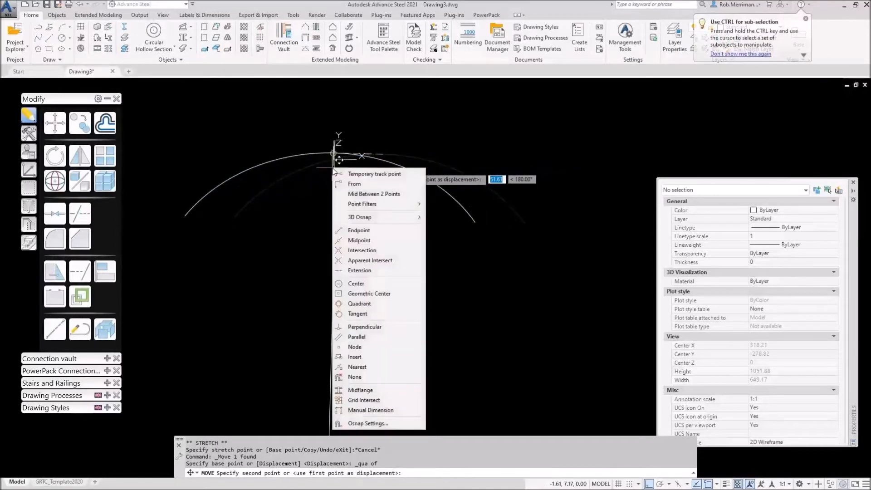
{"action": "left_click", "coordinate": [359, 230]}
{"action": "scroll", "coordinate": [340, 151], "scroll_direction": "up", "scroll_amount": 3}
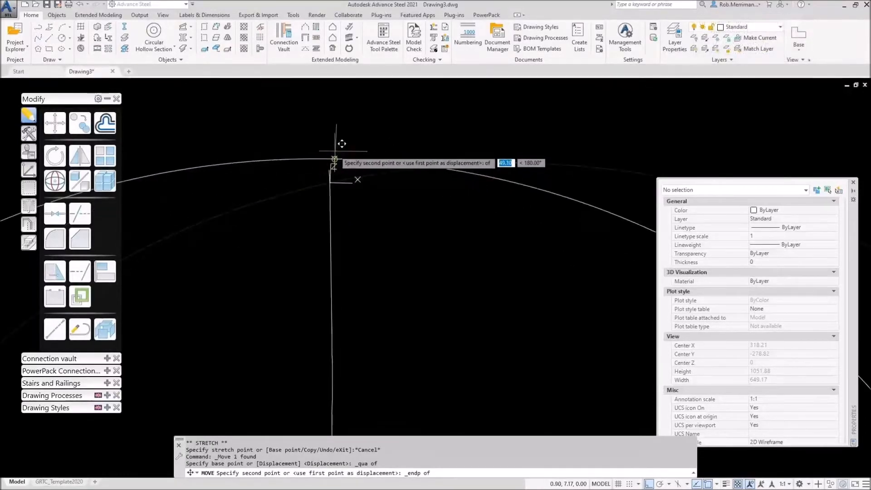
{"action": "middle_click_drag", "start_coordinate": [334, 168], "coordinate": [352, 151], "text": "shift"}
{"action": "left_click", "coordinate": [351, 153]}
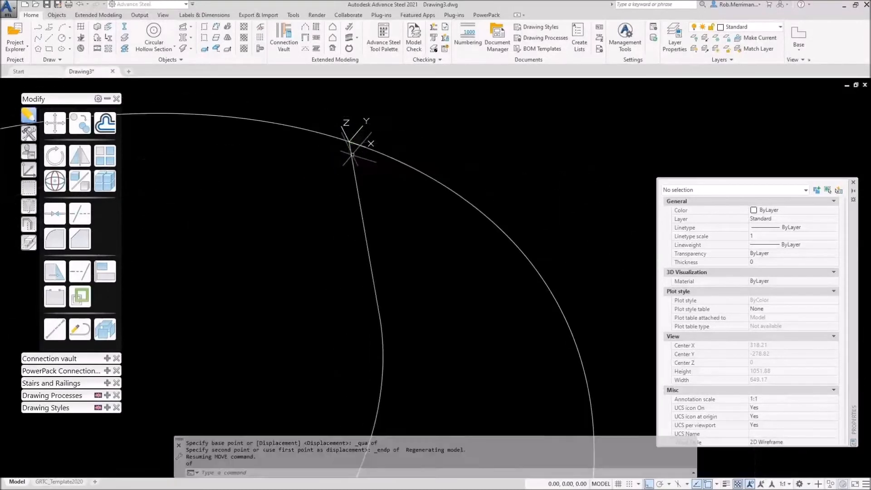
Step: Return the UCS to World and close the Properties palette
{"action": "scroll", "coordinate": [414, 150], "scroll_direction": "down", "scroll_amount": 5}
{"action": "left_click", "coordinate": [34, 222]}
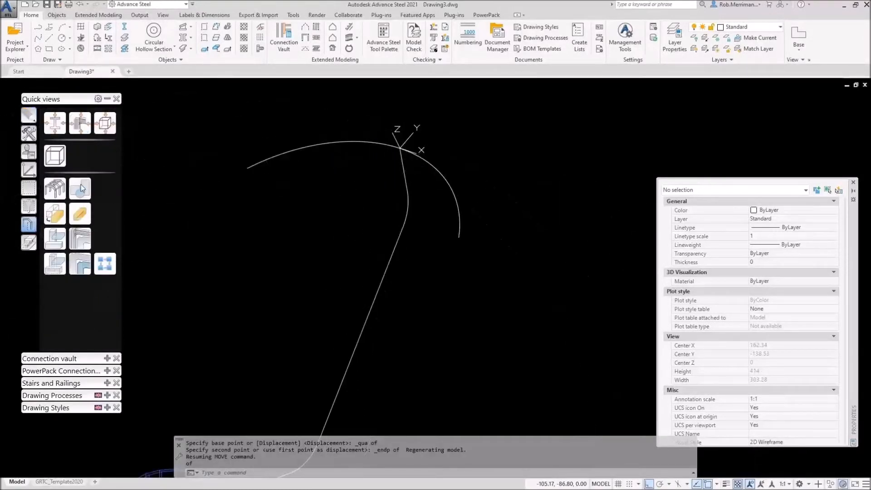
{"action": "scroll", "coordinate": [444, 210], "scroll_direction": "down", "scroll_amount": 3}
{"action": "left_click", "coordinate": [28, 169]}
{"action": "left_click", "coordinate": [55, 123]}
{"action": "left_click", "coordinate": [853, 184]}
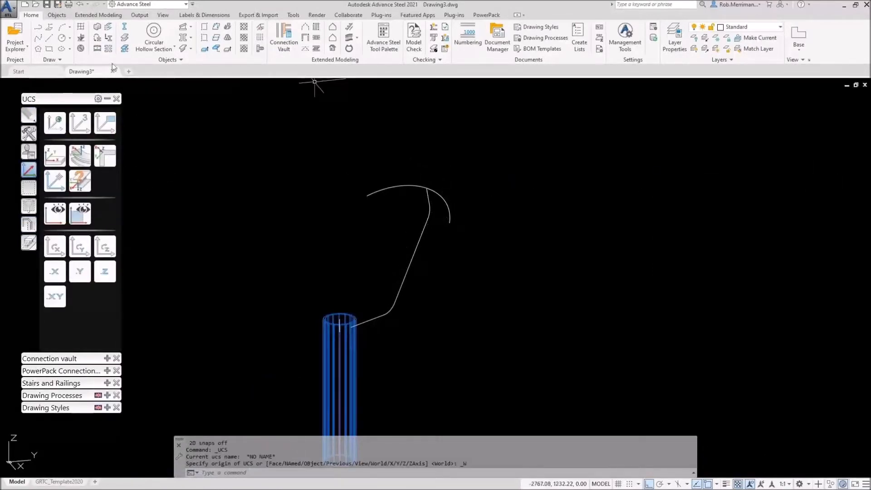
Step: Convert the arc at the polyline's upper end into a beam, keeping the original arc
{"action": "left_click", "coordinate": [111, 38]}
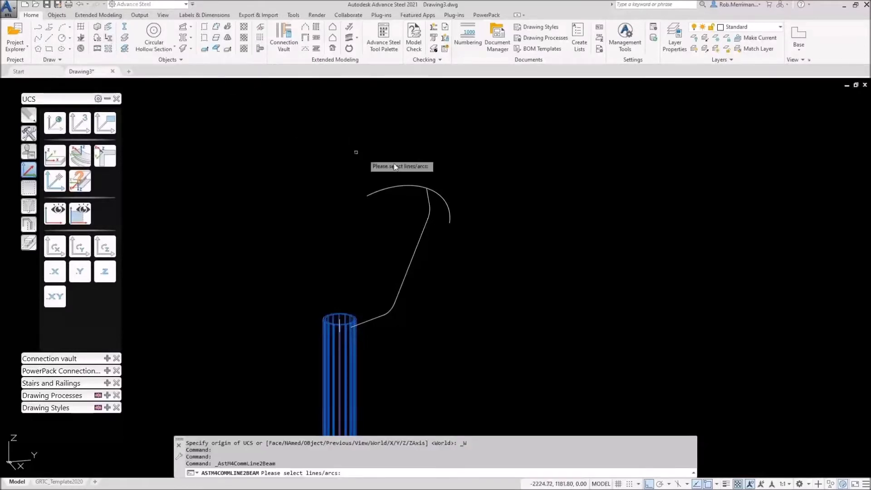
{"action": "left_click", "coordinate": [399, 186]}
{"action": "key", "text": "Return"}
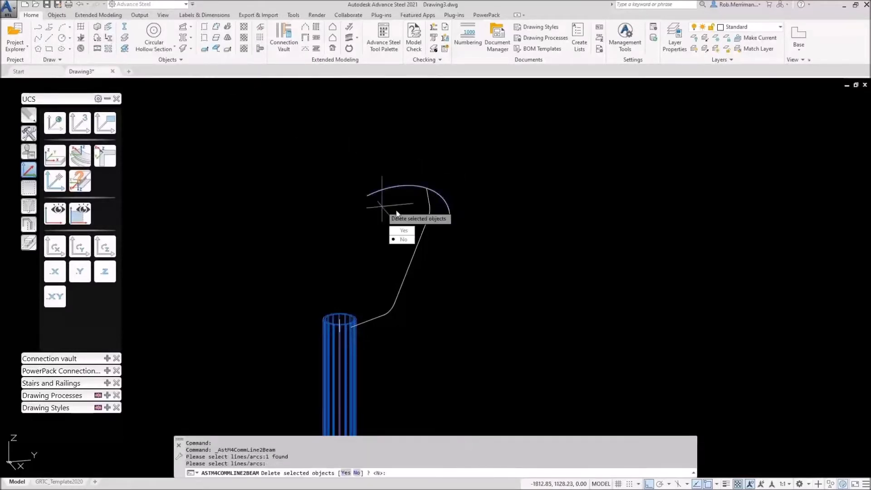
{"action": "left_click", "coordinate": [401, 240]}
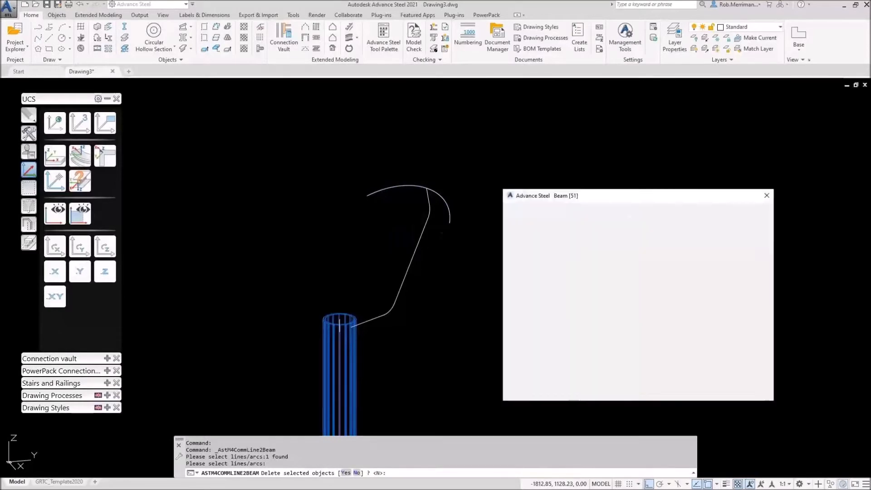
Step: Set the arc beam's section to UK Circular Hollow Section CHS33.7x3
{"action": "left_click", "coordinate": [714, 226]}
{"action": "left_click", "coordinate": [713, 225]}
{"action": "left_click", "coordinate": [712, 224]}
{"action": "left_click", "coordinate": [710, 223]}
{"action": "left_click", "coordinate": [711, 223]}
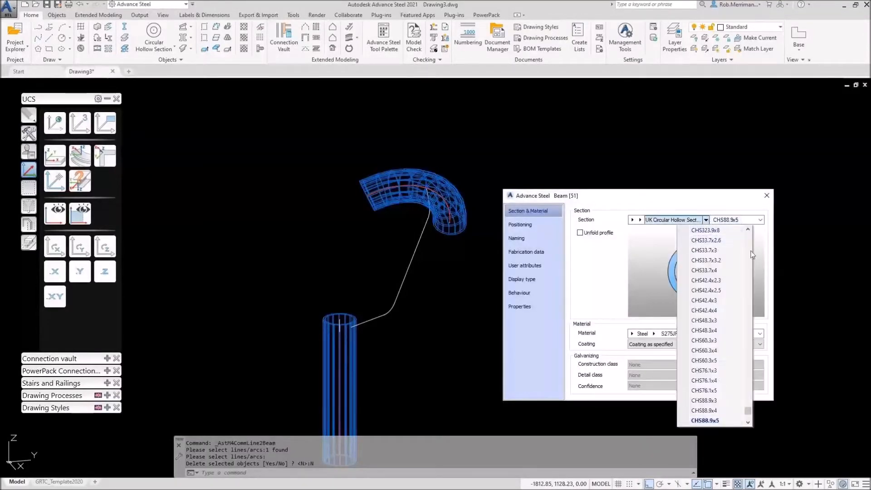
{"action": "left_click", "coordinate": [717, 290]}
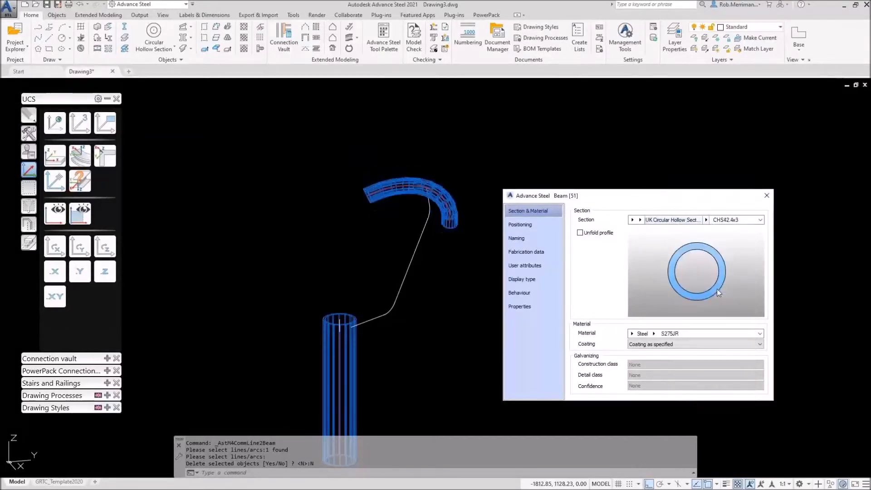
{"action": "left_click", "coordinate": [707, 222]}
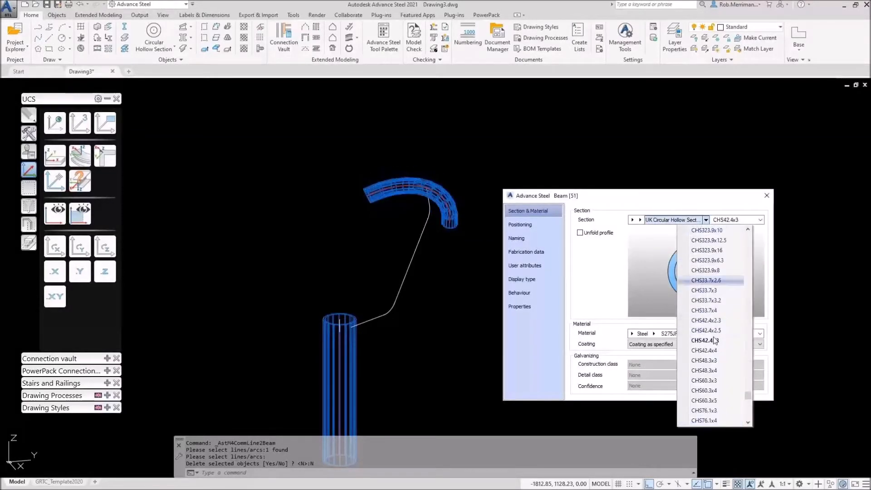
{"action": "left_click", "coordinate": [724, 290]}
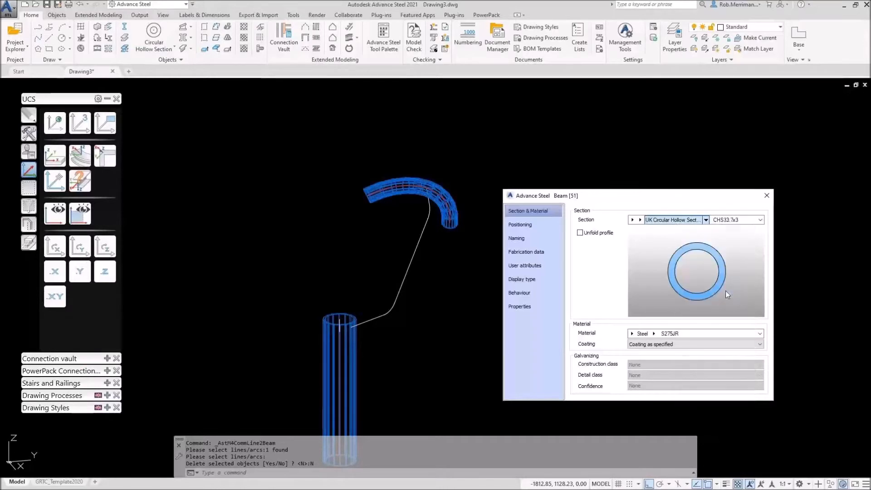
Step: Choose a model role in the arc beam's naming properties and close the beam's dialog
{"action": "left_click", "coordinate": [541, 229]}
{"action": "left_click", "coordinate": [521, 238]}
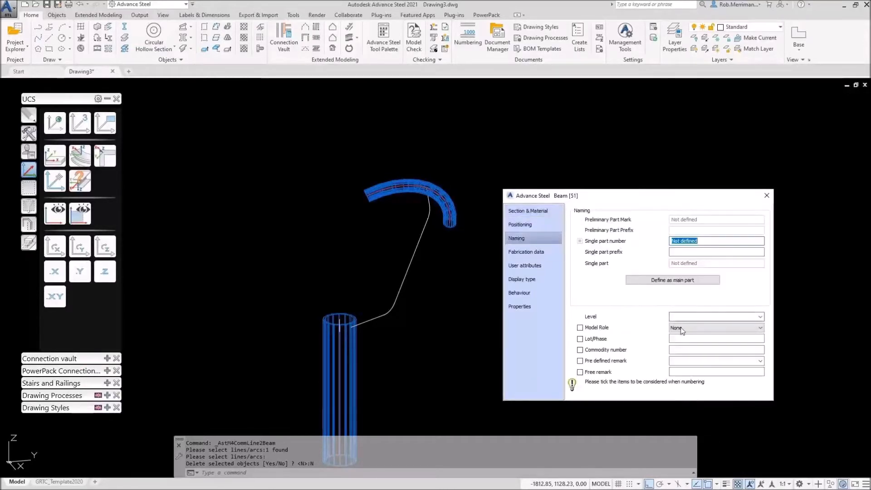
{"action": "left_click", "coordinate": [681, 327]}
{"action": "left_click", "coordinate": [681, 330]}
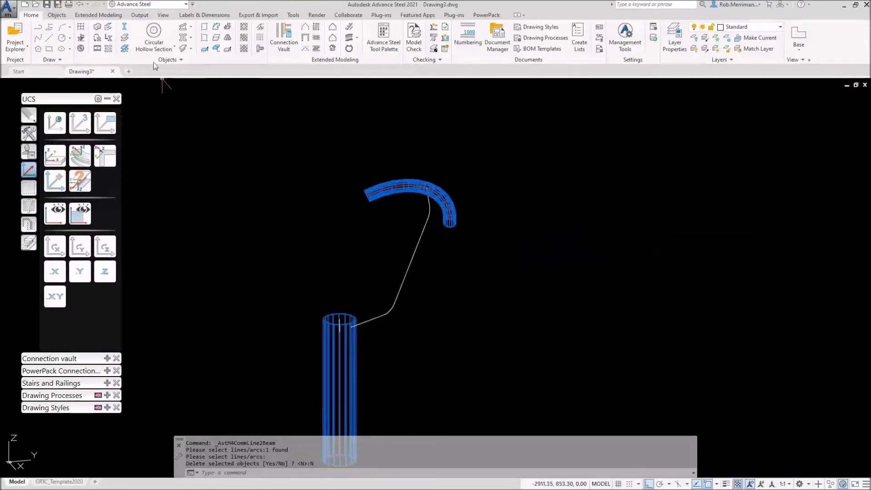
Step: Try to convert the bent polyline path into beams line by line, keeping the original, and undo the conversion
{"action": "left_click", "coordinate": [124, 49]}
{"action": "left_click", "coordinate": [398, 294]}
{"action": "right_click", "coordinate": [398, 294]}
{"action": "left_click", "coordinate": [417, 328]}
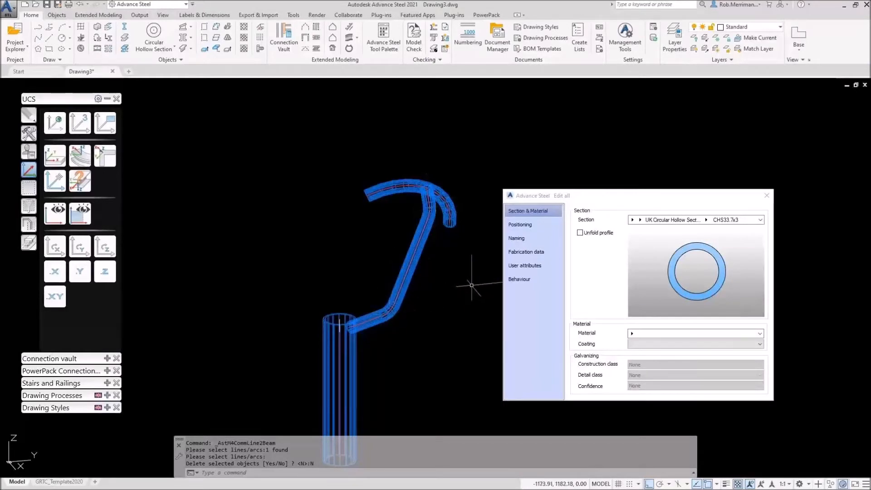
{"action": "key", "text": "Escape"}
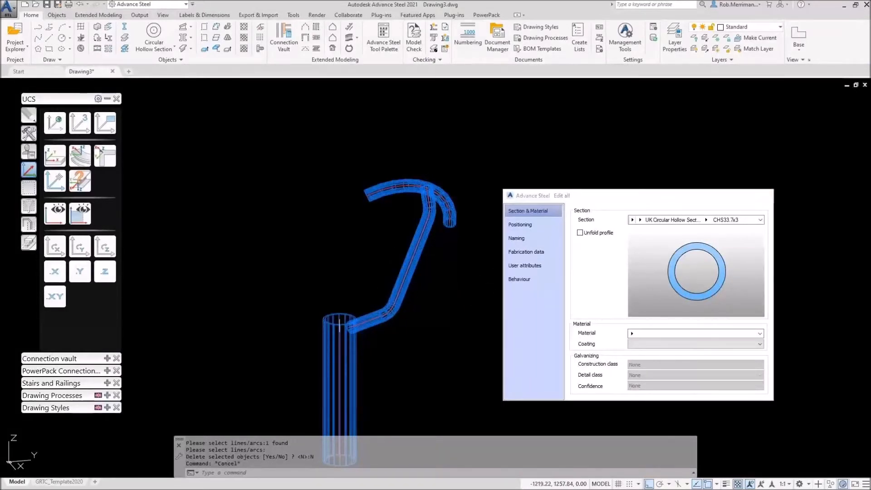
{"action": "key", "text": "ctrl+z"}
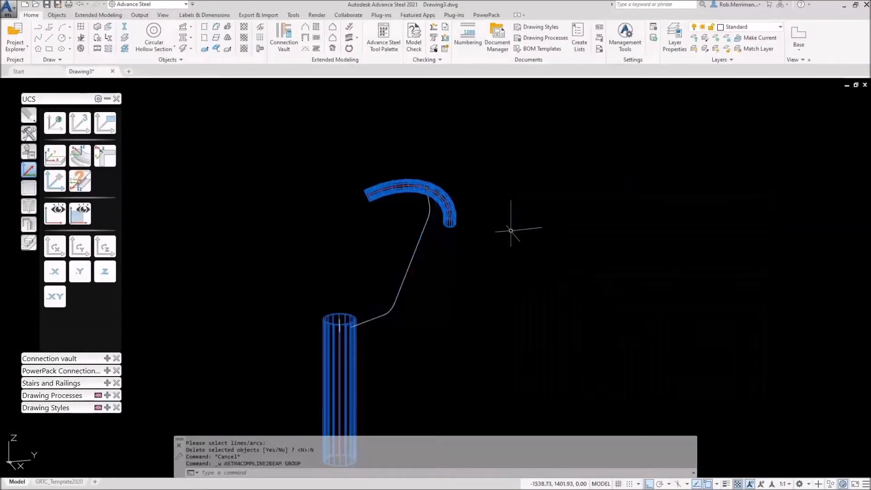
Step: Create a polybeam from the bent polyline between the post and the curved tube, keeping the original polyline
{"action": "left_click", "coordinate": [98, 39]}
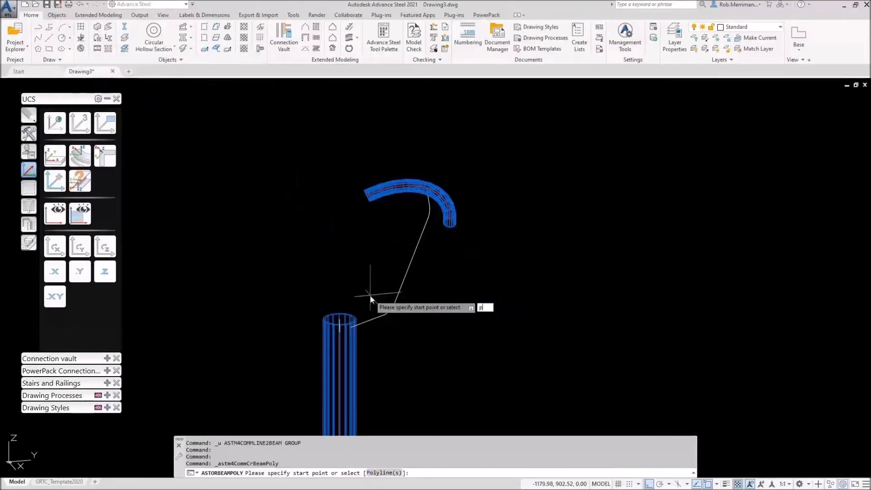
{"action": "key", "text": "Return"}
{"action": "left_click", "coordinate": [393, 306]}
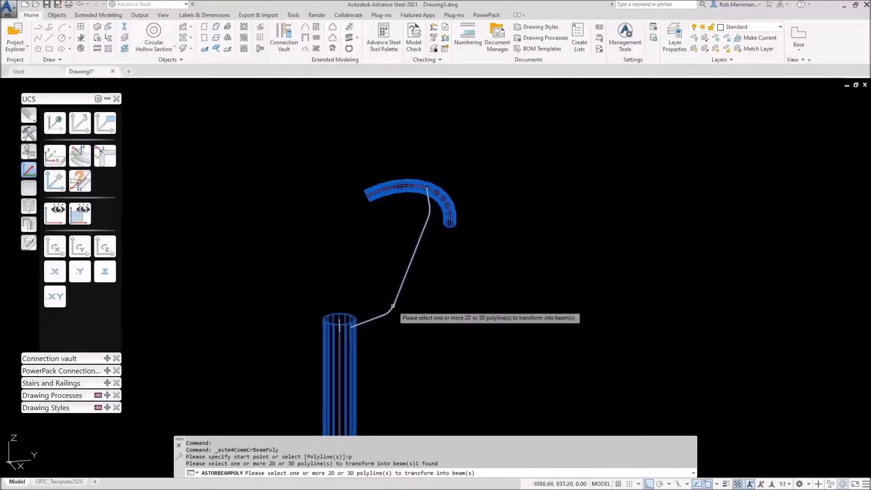
{"action": "key", "text": "Return"}
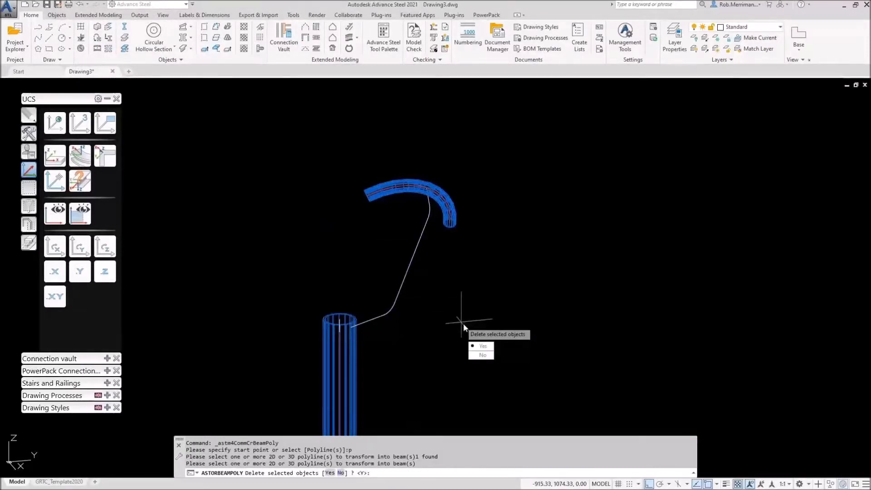
{"action": "left_click", "coordinate": [485, 355]}
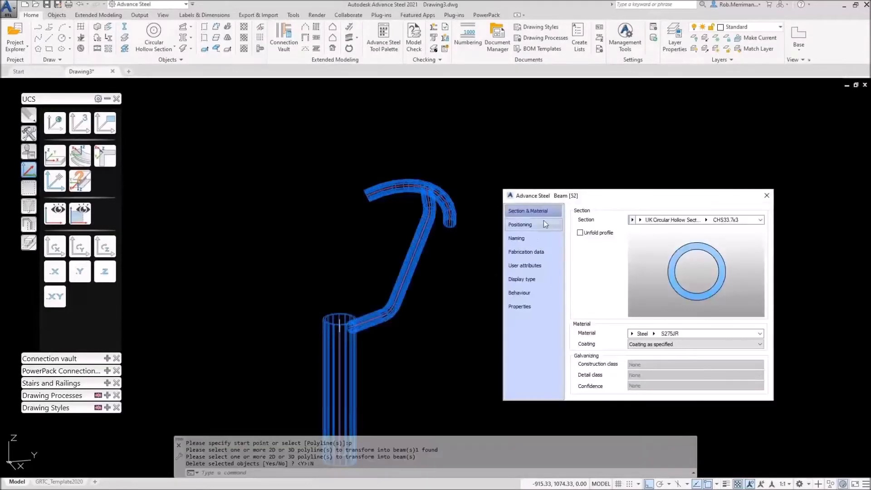
{"action": "left_click", "coordinate": [533, 224]}
{"action": "key", "text": "Escape"}
{"action": "left_click", "coordinate": [423, 243]}
{"action": "middle_click_drag", "start_coordinate": [421, 240], "coordinate": [374, 230], "text": "shift"}
{"action": "key", "text": "Escape"}
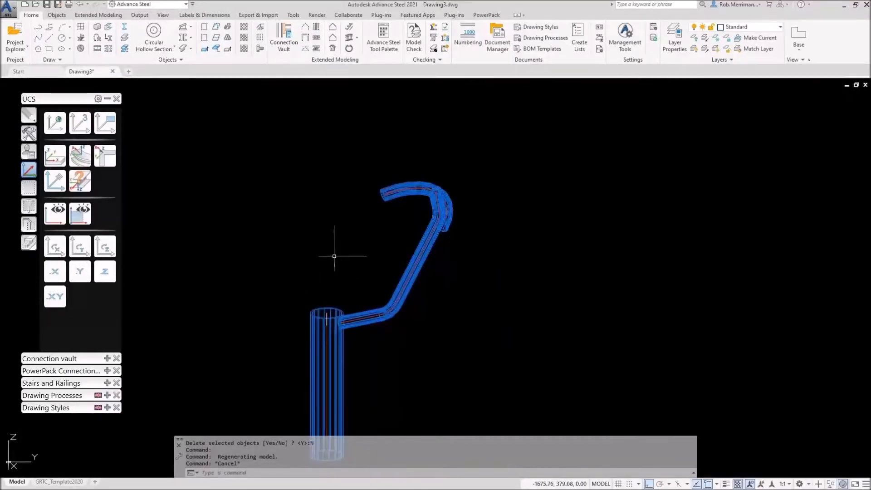
Step: Try to trim the polybeam's lower end against the post with the beam-end cut connection
{"action": "left_click", "coordinate": [28, 242]}
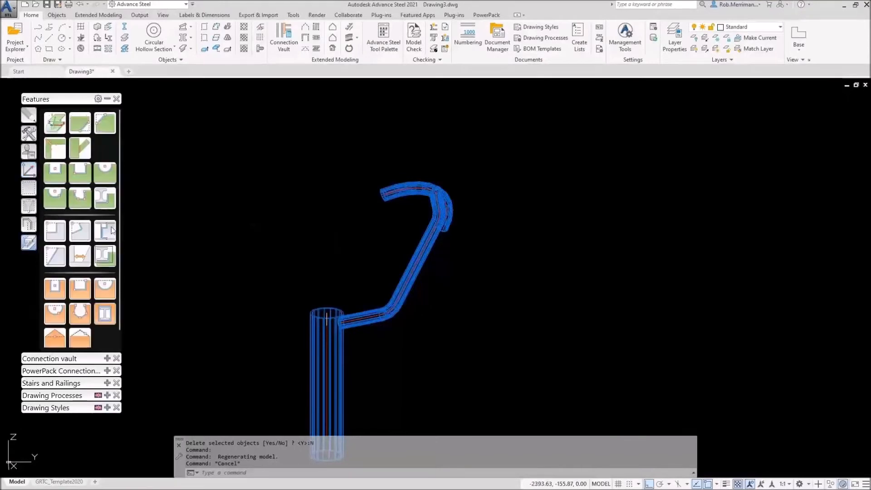
{"action": "left_click", "coordinate": [104, 254]}
{"action": "scroll", "coordinate": [358, 313], "scroll_direction": "up", "scroll_amount": 5}
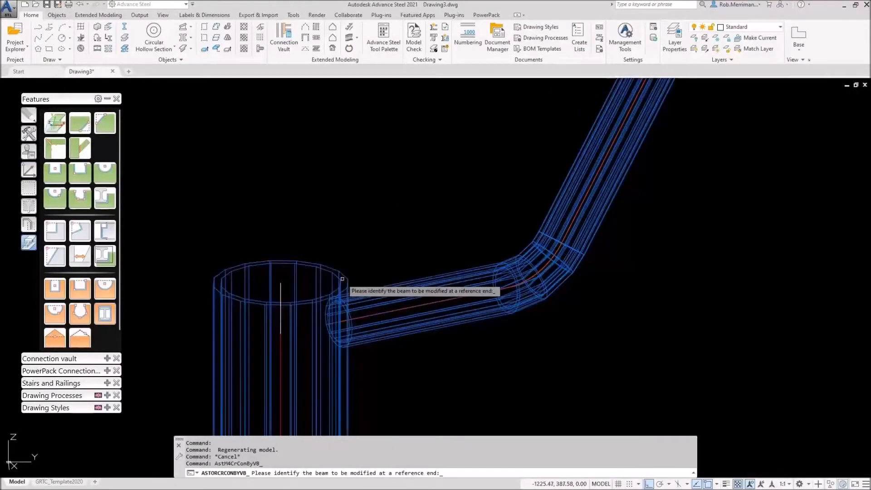
{"action": "left_click", "coordinate": [359, 301]}
{"action": "key", "text": "Return"}
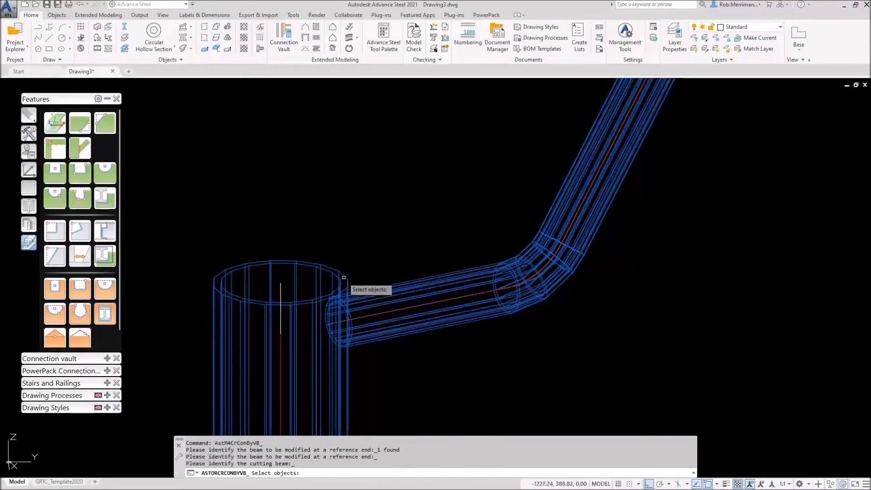
{"action": "left_click", "coordinate": [341, 273]}
{"action": "key", "text": "Return"}
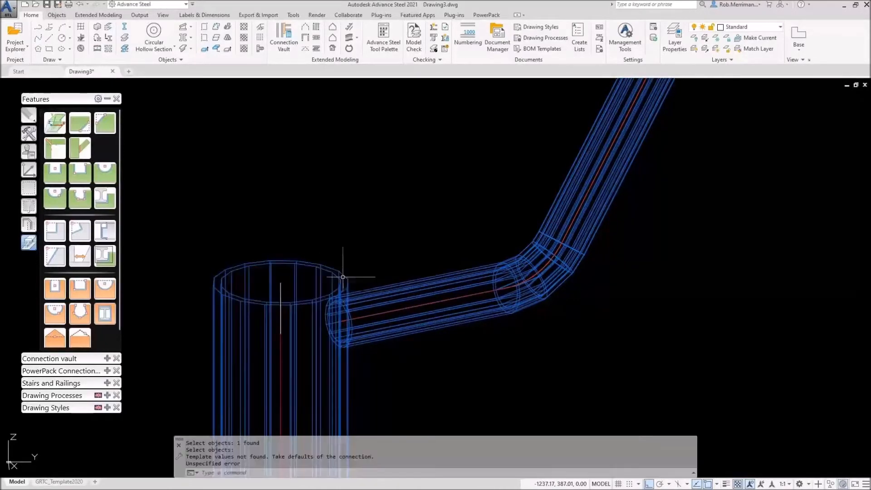
Step: Cut the polybeam's lower end to the post's outline with an element contour notch, keeping the default contour values
{"action": "left_click", "coordinate": [109, 203]}
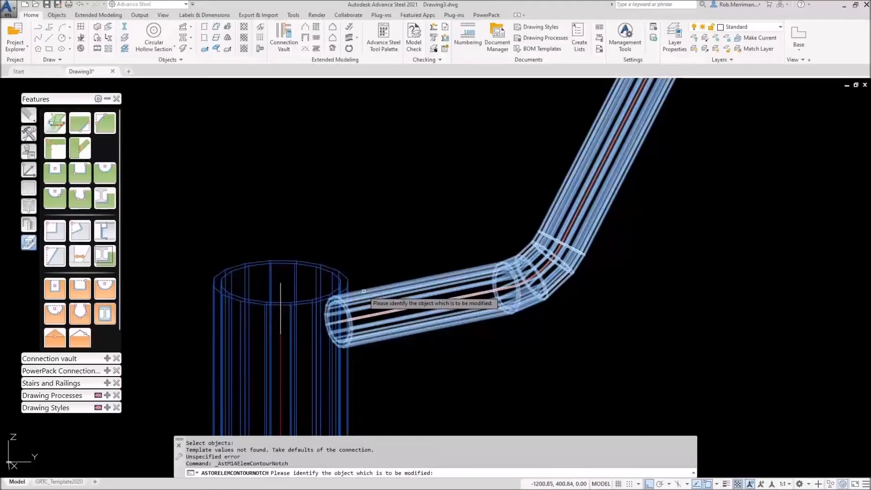
{"action": "left_click", "coordinate": [363, 291]}
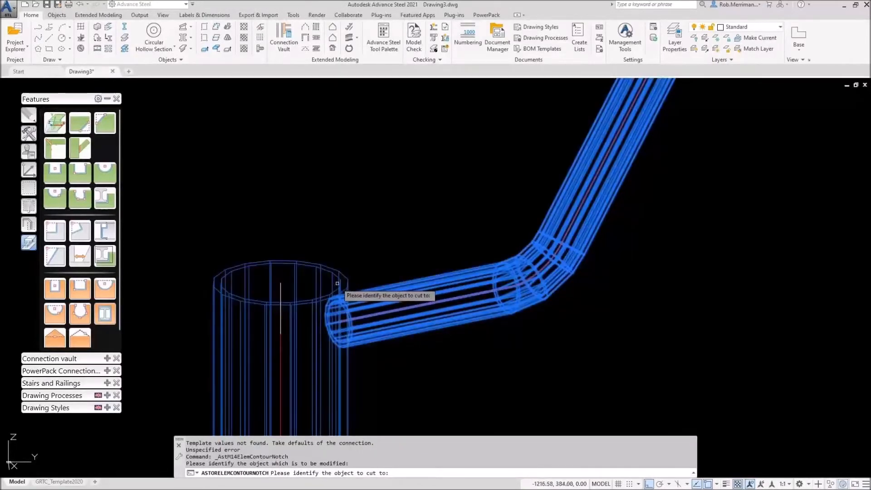
{"action": "left_click", "coordinate": [338, 283]}
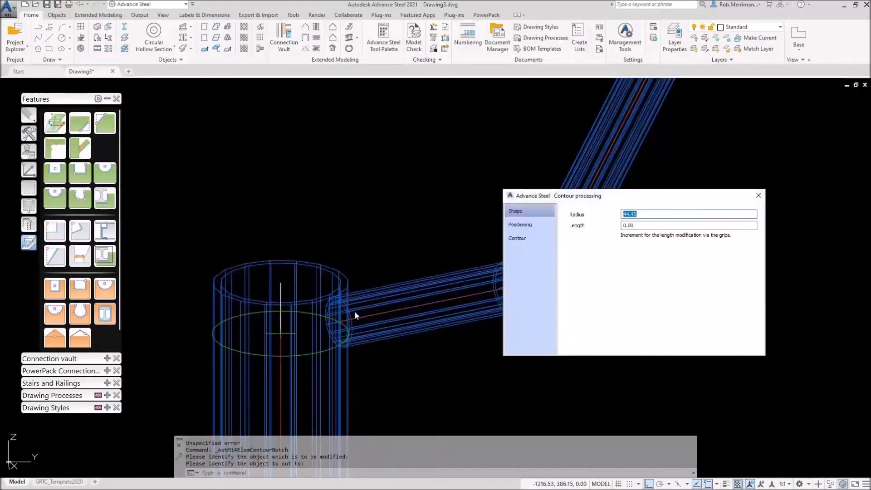
{"action": "middle_click_drag", "start_coordinate": [375, 267], "coordinate": [358, 297], "text": "shift"}
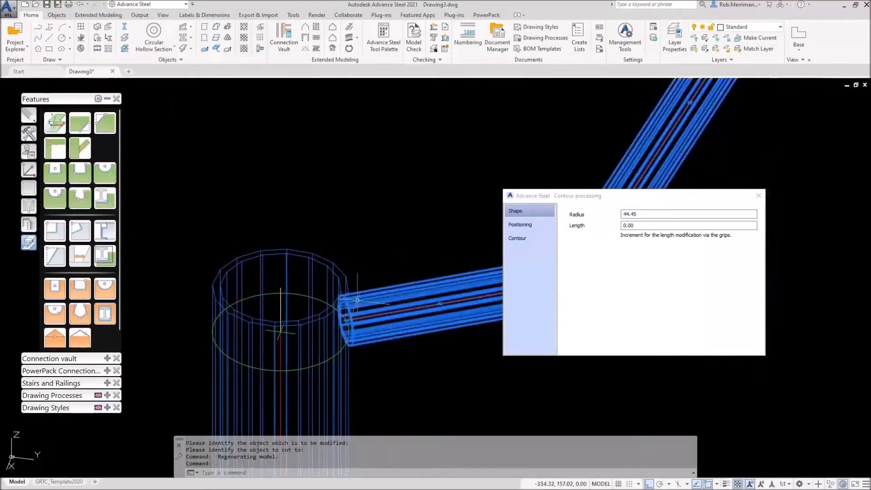
{"action": "scroll", "coordinate": [263, 195], "scroll_direction": "down", "scroll_amount": 4}
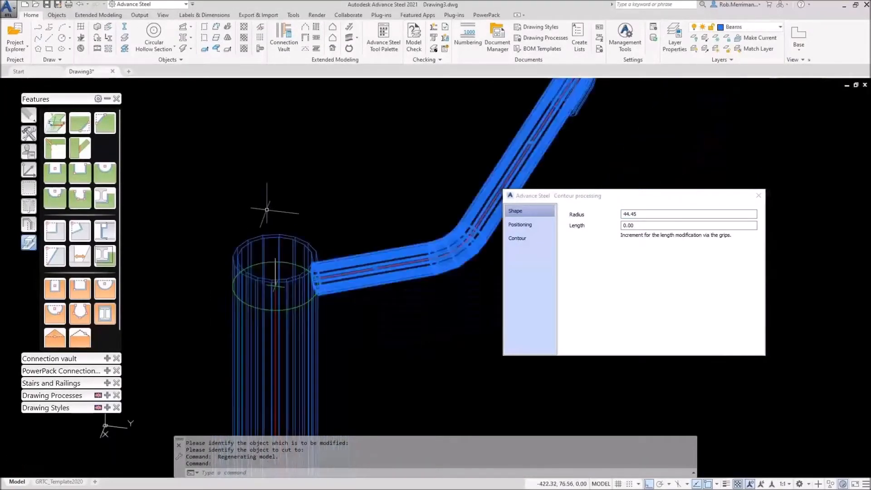
{"action": "key", "text": "Escape"}
{"action": "scroll", "coordinate": [261, 209], "scroll_direction": "down", "scroll_amount": 2}
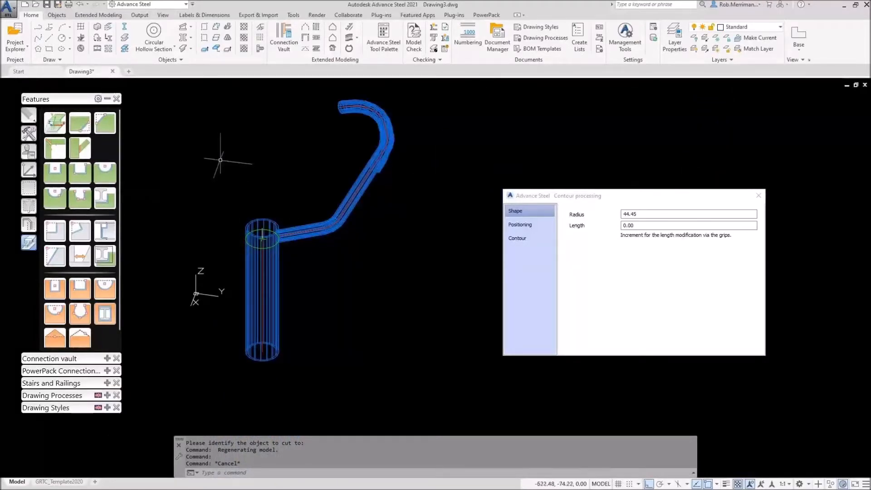
Step: Try to trim the polybeam's upper end against the curved tube with the beam-end cut connection
{"action": "middle_click_drag", "start_coordinate": [313, 159], "coordinate": [215, 113], "text": "shift"}
{"action": "scroll", "coordinate": [384, 126], "scroll_direction": "up", "scroll_amount": 4}
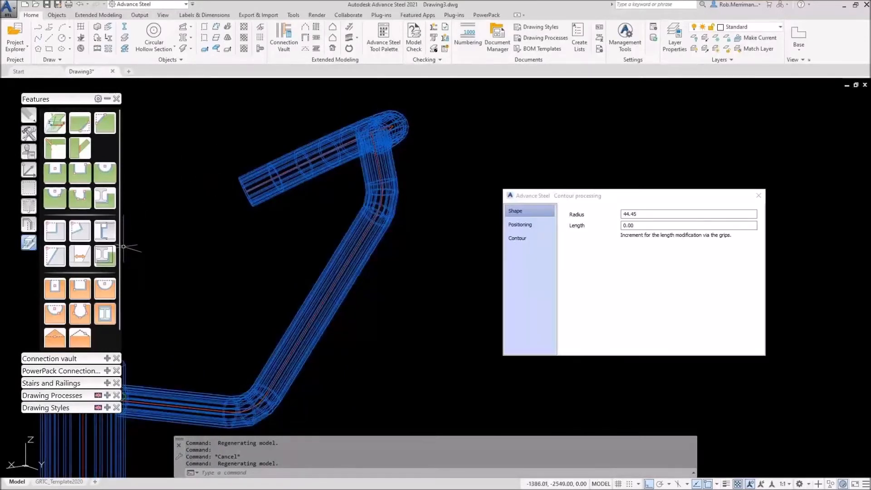
{"action": "left_click", "coordinate": [113, 258]}
{"action": "scroll", "coordinate": [372, 127], "scroll_direction": "up", "scroll_amount": 2}
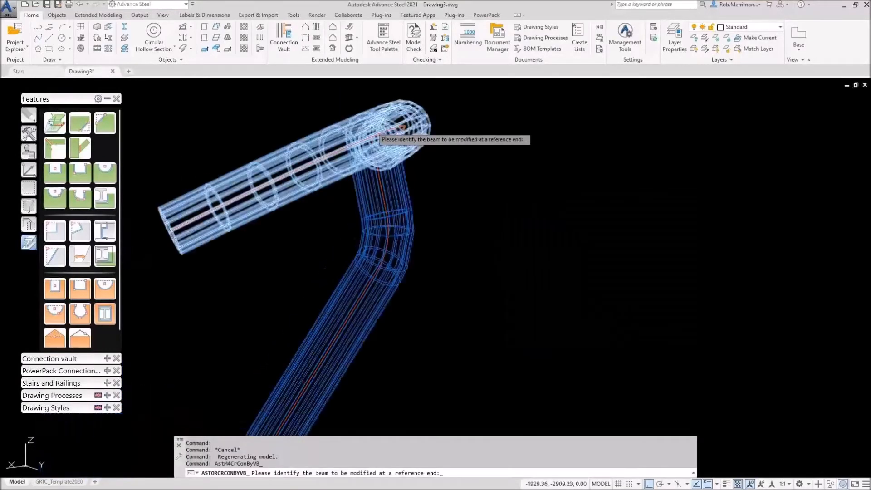
{"action": "left_click", "coordinate": [397, 165]}
{"action": "right_click", "coordinate": [398, 164]}
{"action": "left_click", "coordinate": [390, 134]}
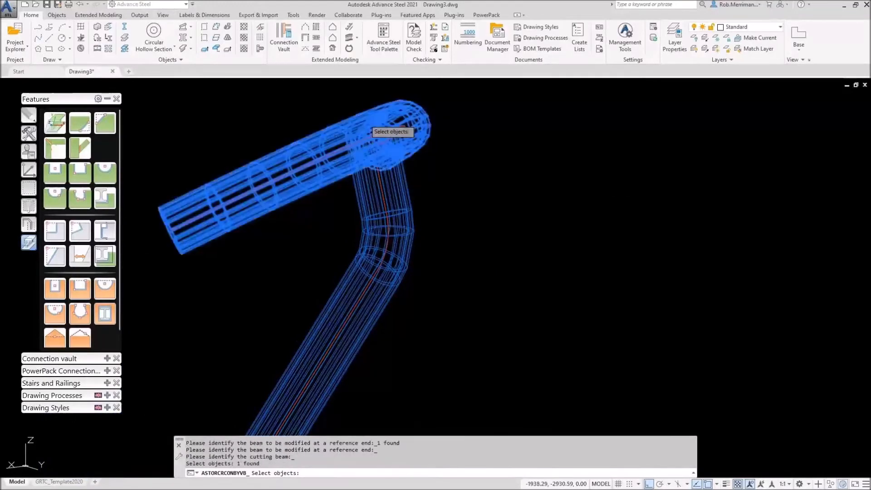
{"action": "right_click", "coordinate": [365, 119]}
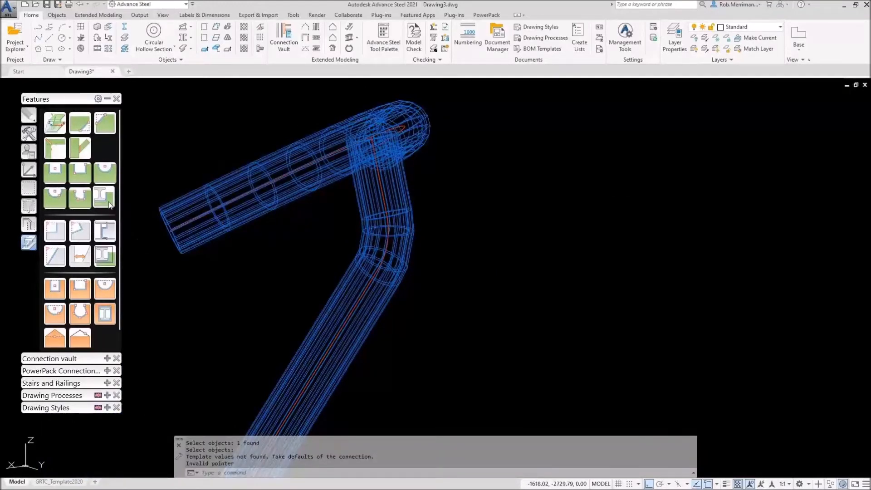
Step: Cut the polybeam's upper end to the curved tube with an element contour notch
{"action": "left_click", "coordinate": [109, 204]}
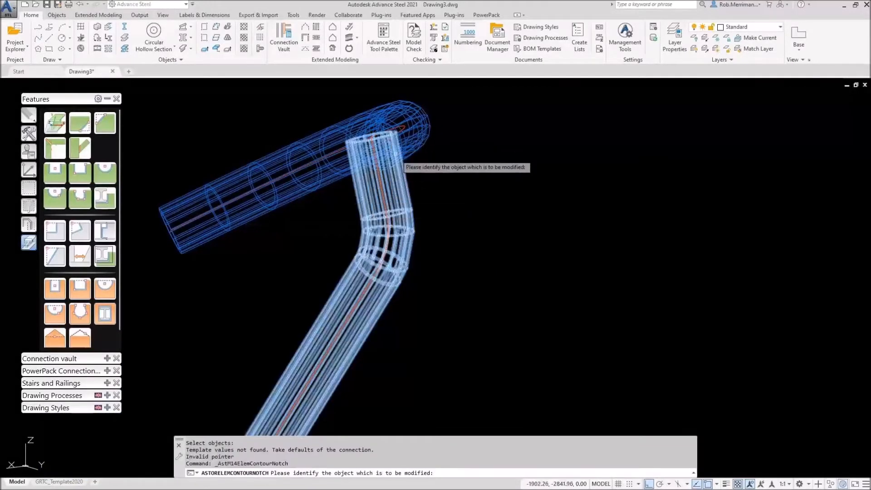
{"action": "left_click", "coordinate": [401, 166]}
{"action": "left_click", "coordinate": [372, 118]}
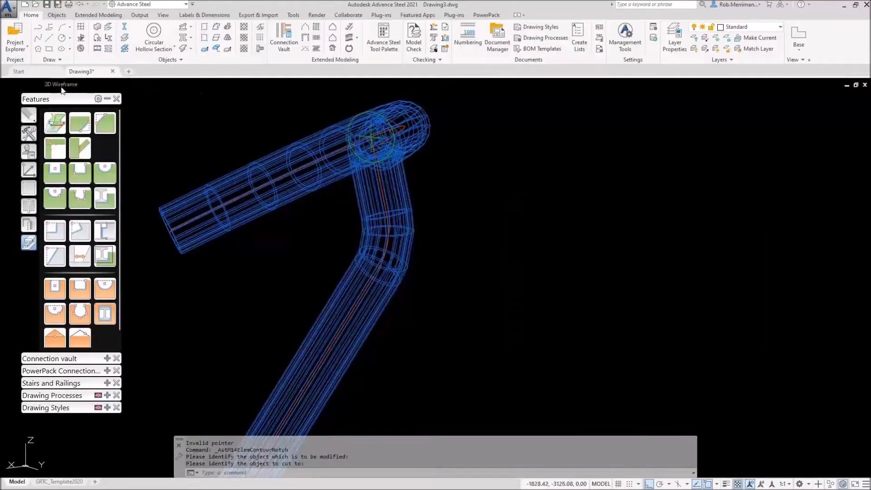
Step: Switch the visual style to Realistic and inspect the joints at the curved tube and the post
{"action": "left_click", "coordinate": [61, 84]}
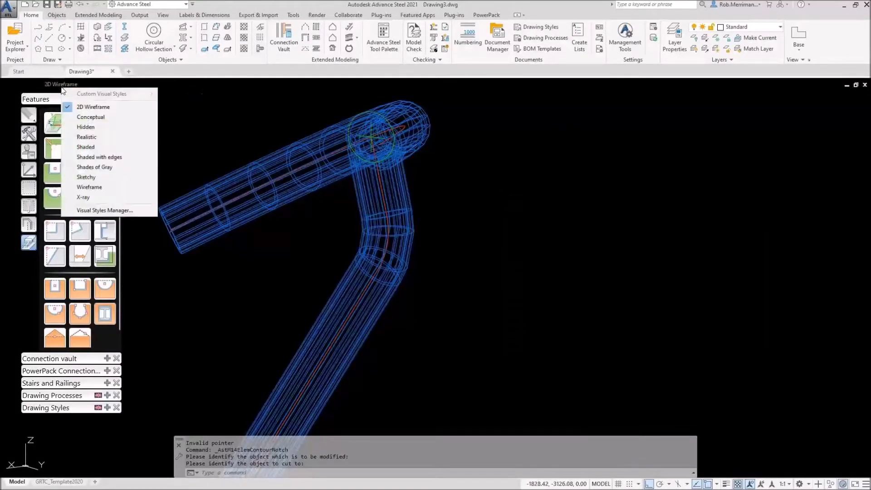
{"action": "left_click", "coordinate": [86, 137]}
{"action": "middle_click_drag", "start_coordinate": [284, 247], "coordinate": [414, 212], "text": "shift"}
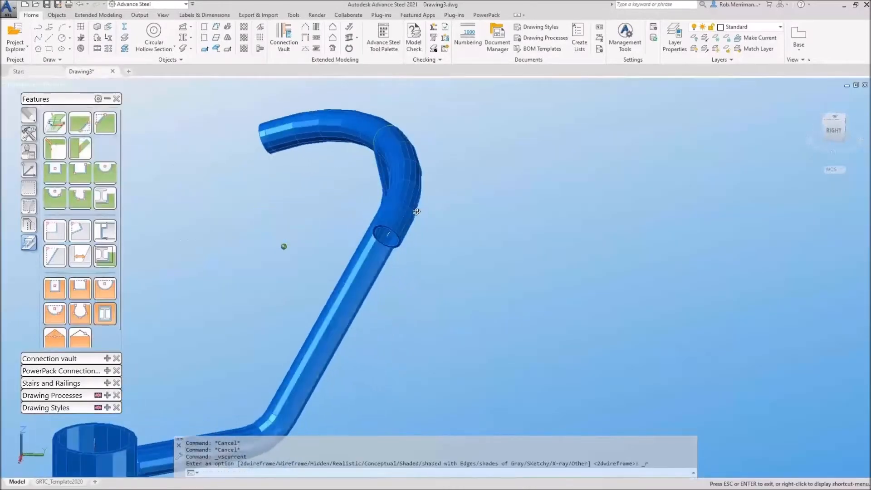
{"action": "scroll", "coordinate": [499, 200], "scroll_direction": "down", "scroll_amount": 6}
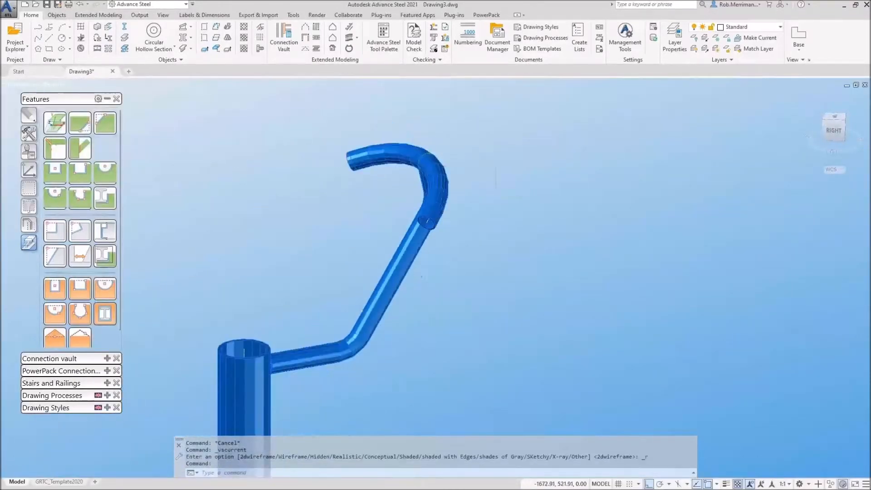
Step: Place the UCS at the centre of the post's upper end and show its plan view with 2D snaps on
{"action": "left_click", "coordinate": [35, 175]}
{"action": "left_click", "coordinate": [55, 171]}
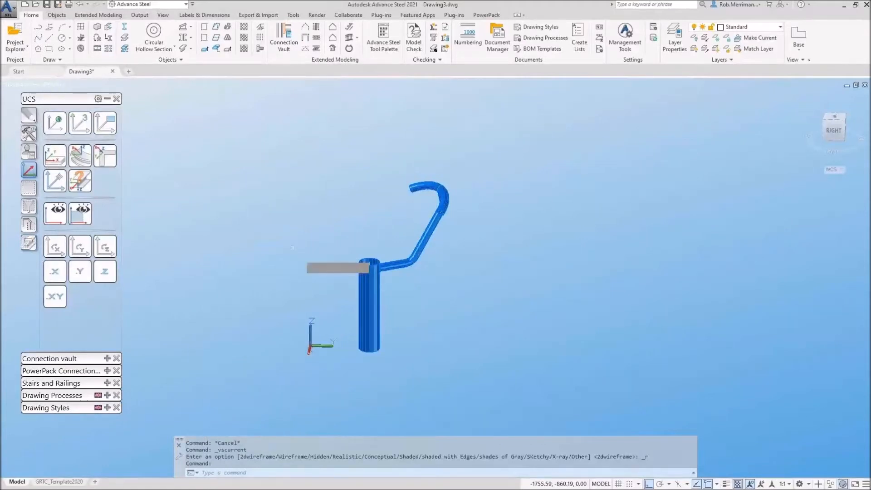
{"action": "left_click", "coordinate": [362, 272]}
{"action": "left_click", "coordinate": [371, 258]}
{"action": "left_click", "coordinate": [57, 213]}
{"action": "left_click", "coordinate": [81, 195]}
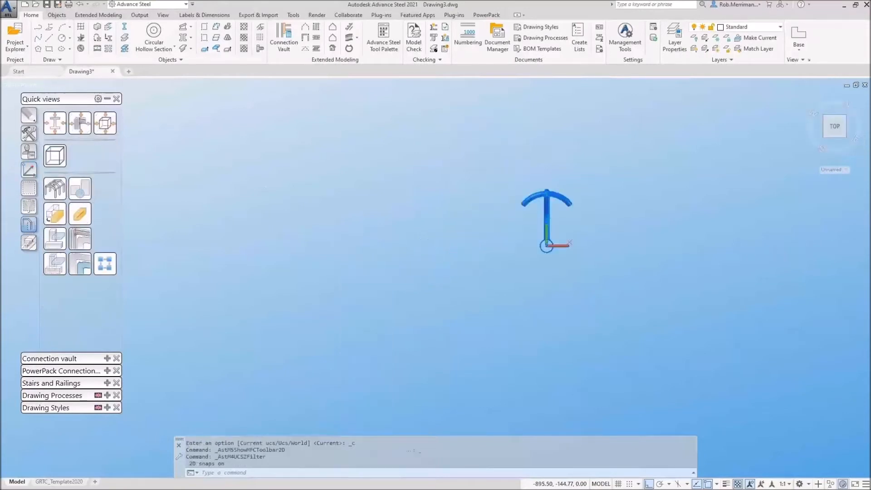
{"action": "scroll", "coordinate": [562, 229], "scroll_direction": "up", "scroll_amount": 8}
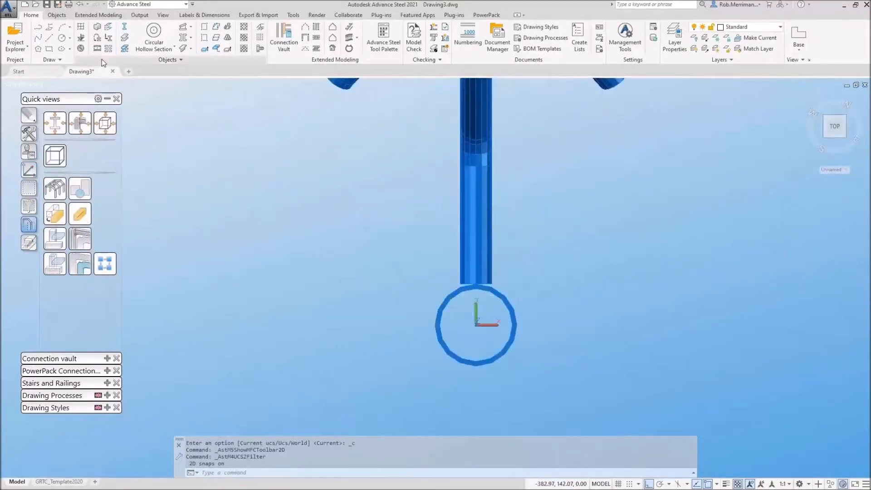
Step: Draw connected lines from the post's centre: 85 mm down, 60 mm to the left and 140 mm up
{"action": "left_click", "coordinate": [49, 39]}
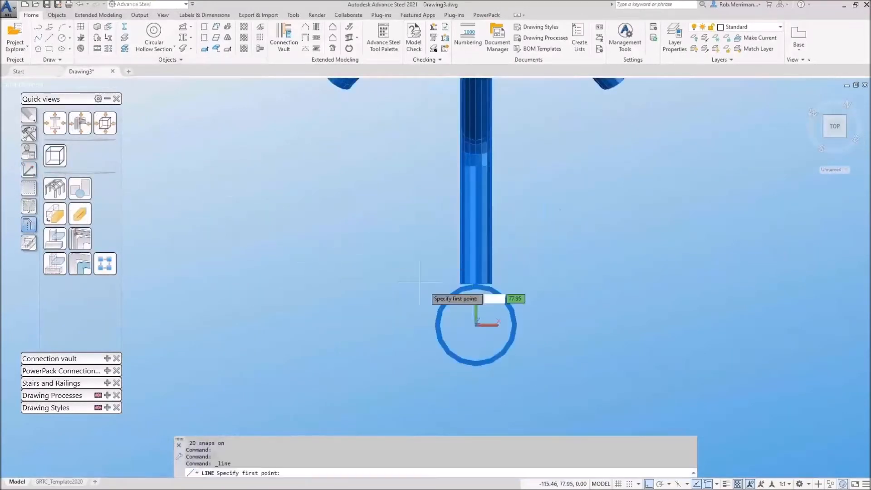
{"action": "left_click", "coordinate": [476, 324]}
{"action": "scroll", "coordinate": [477, 313], "scroll_direction": "down", "scroll_amount": 3}
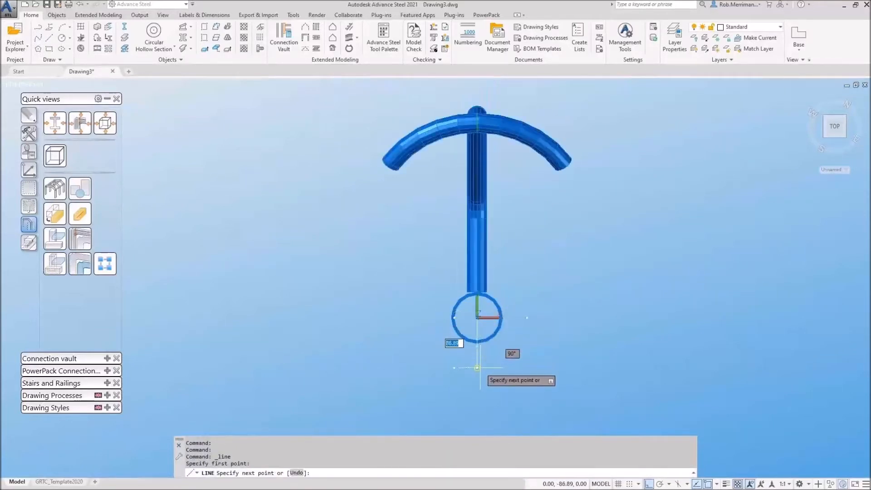
{"action": "type", "text": "85"}
{"action": "key", "text": "Return"}
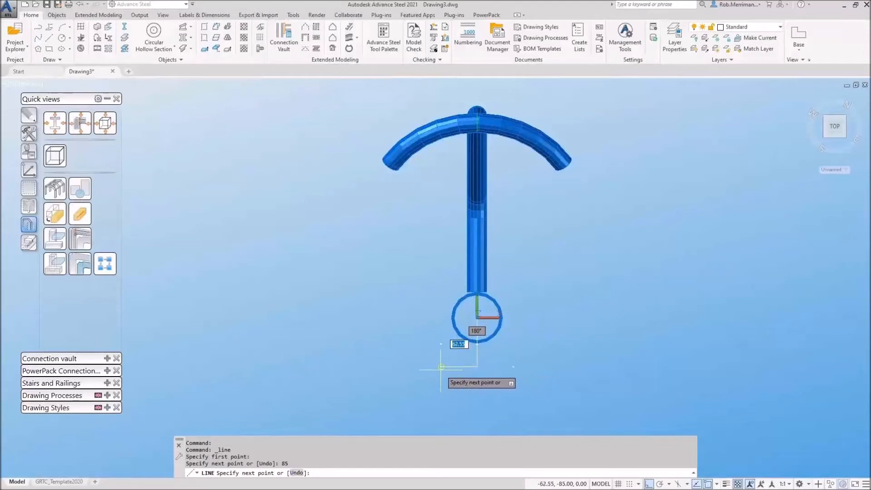
{"action": "type", "text": "60"}
{"action": "key", "text": "Return"}
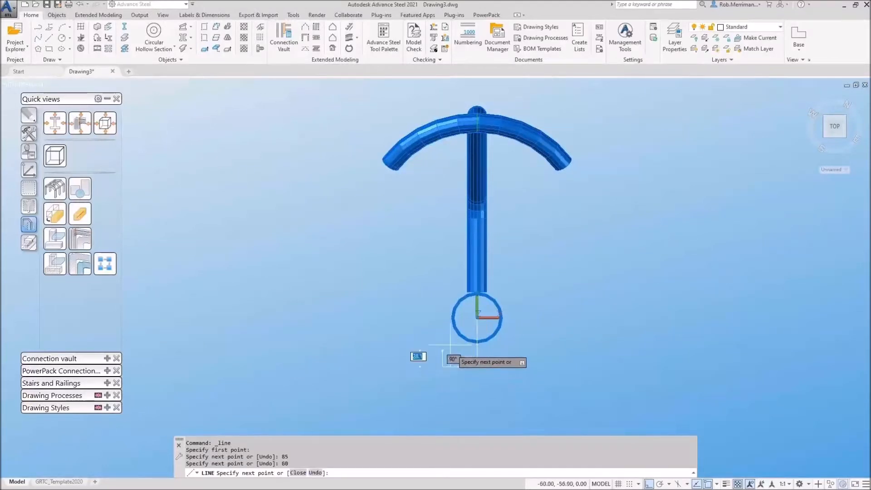
{"action": "scroll", "coordinate": [444, 322], "scroll_direction": "up", "scroll_amount": 2}
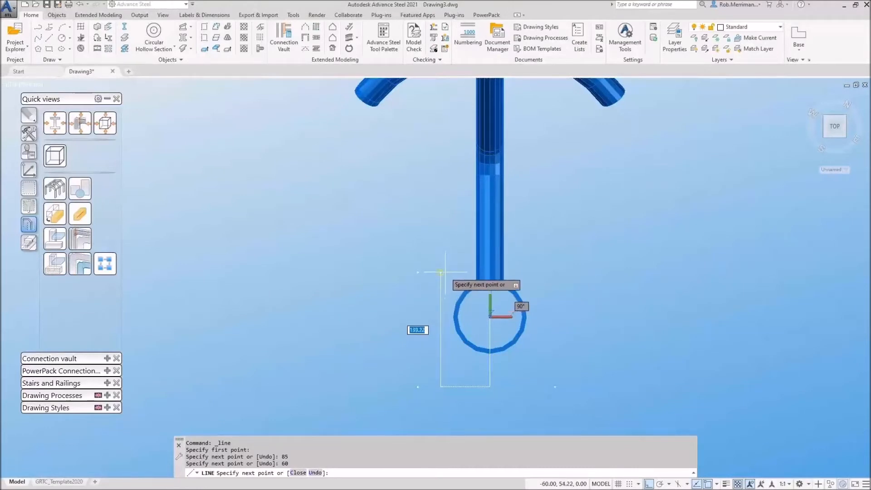
{"action": "type", "text": "140"}
{"action": "key", "text": "Return"}
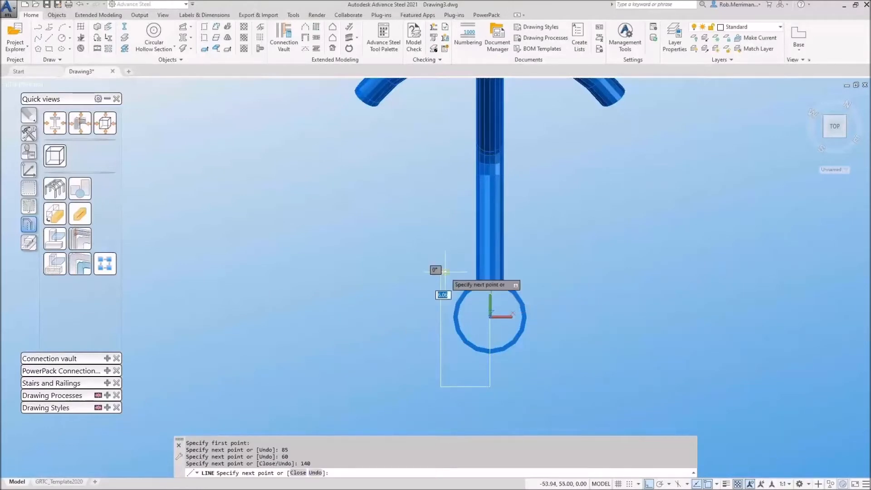
Step: Continue the plate outline with a 25 mm line inward towards the tube and a 50 mm line upward, leaving it open
{"action": "scroll", "coordinate": [439, 274], "scroll_direction": "up", "scroll_amount": 2}
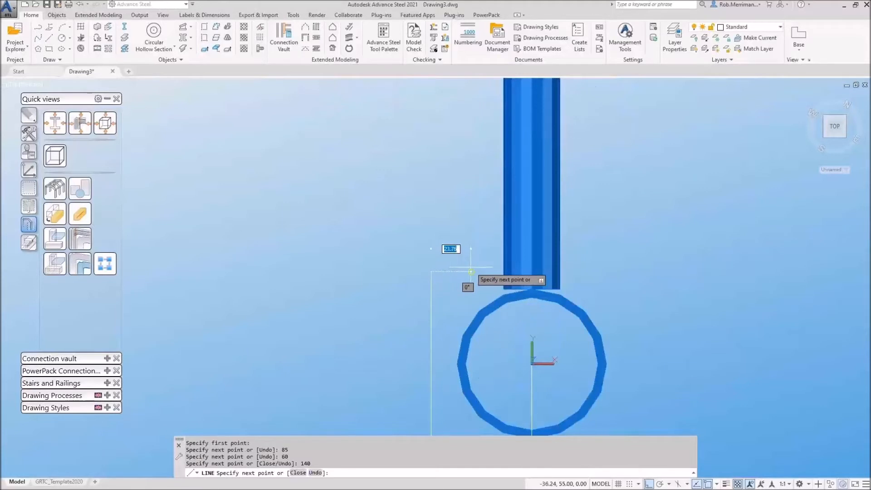
{"action": "type", "text": "250"}
{"action": "key", "text": "Return"}
{"action": "key", "text": "ctrl+z"}
{"action": "type", "text": "25"}
{"action": "key", "text": "Return"}
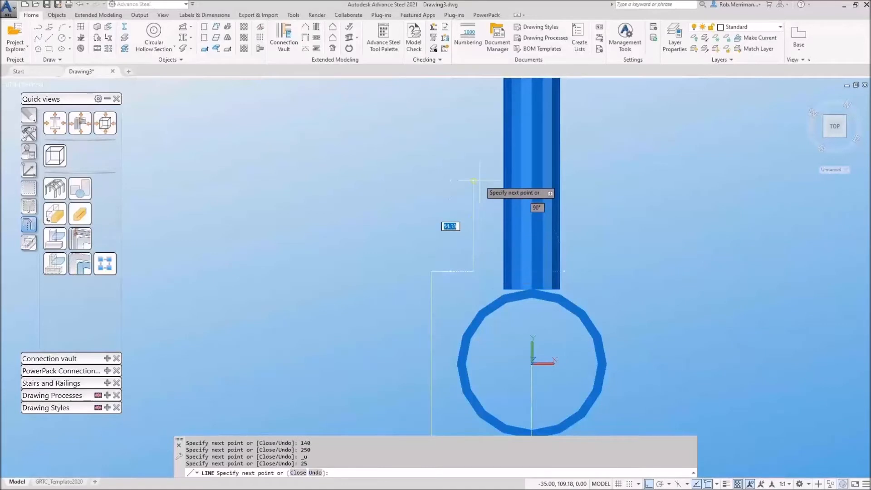
{"action": "type", "text": "50"}
{"action": "key", "text": "Return"}
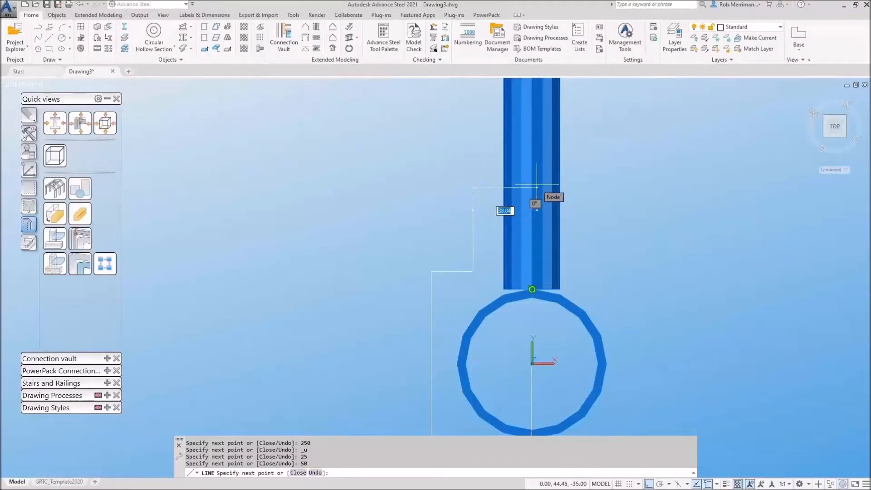
{"action": "key", "text": "Escape"}
Step: Delete the vertical construction line running down from the post's centre
{"action": "scroll", "coordinate": [465, 168], "scroll_direction": "down", "scroll_amount": 1}
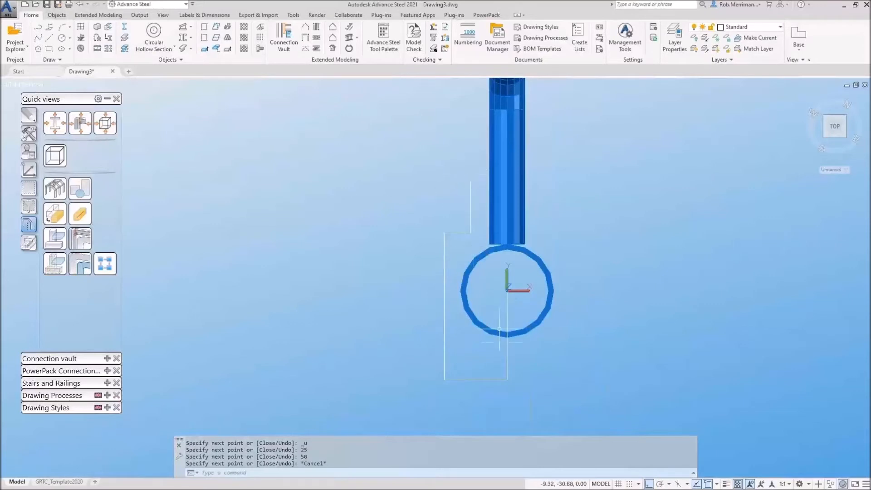
{"action": "left_click", "coordinate": [508, 354]}
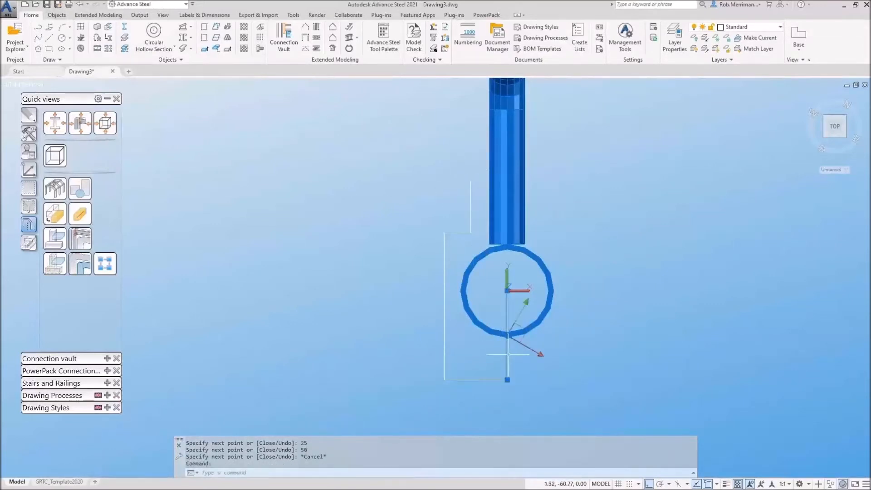
{"action": "key", "text": "Delete"}
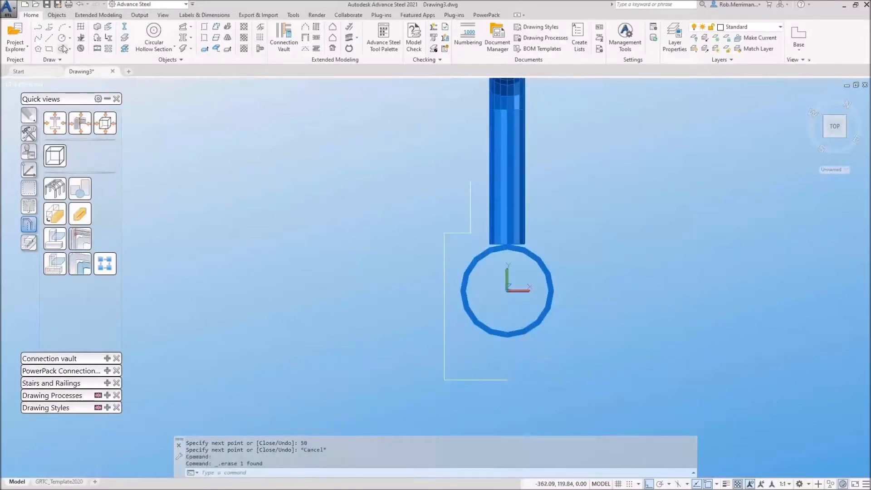
Step: Mirror the half outline about the vertical axis through the post's centre, keeping the source lines
{"action": "left_click", "coordinate": [36, 121]}
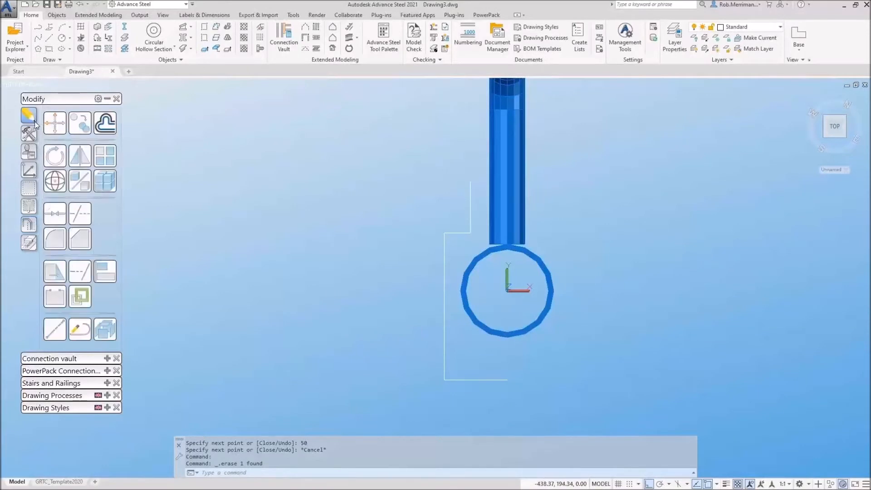
{"action": "left_click", "coordinate": [73, 159]}
{"action": "left_click", "coordinate": [509, 384]}
{"action": "left_click", "coordinate": [411, 222]}
{"action": "left_click", "coordinate": [477, 241]}
{"action": "left_click", "coordinate": [453, 210]}
{"action": "key", "text": "Return"}
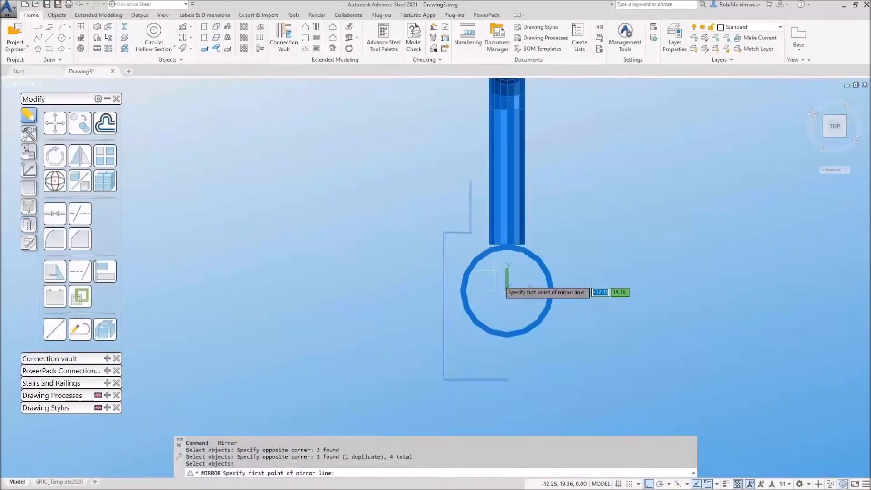
{"action": "left_click", "coordinate": [506, 291]}
{"action": "left_click", "coordinate": [527, 375]}
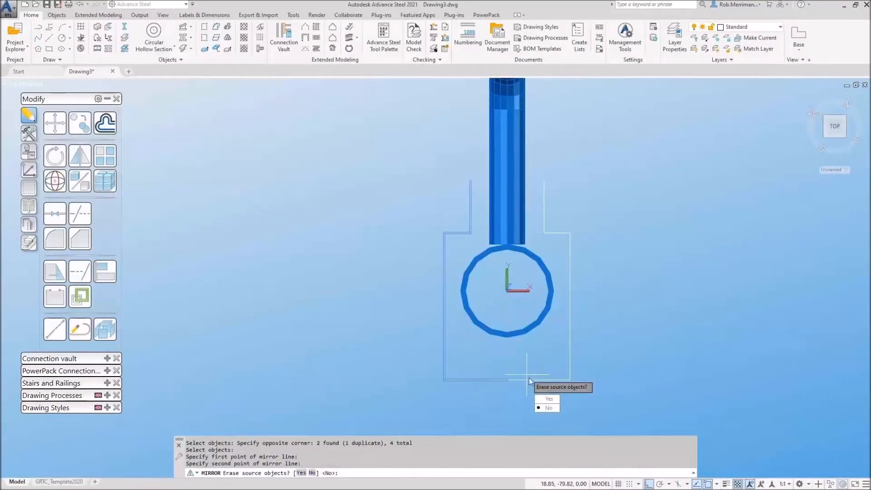
{"action": "left_click", "coordinate": [546, 408]}
Step: Delete the mirrored half of the lower edge and stretch the remaining half to the right side line's lower endpoint
{"action": "left_click", "coordinate": [522, 380]}
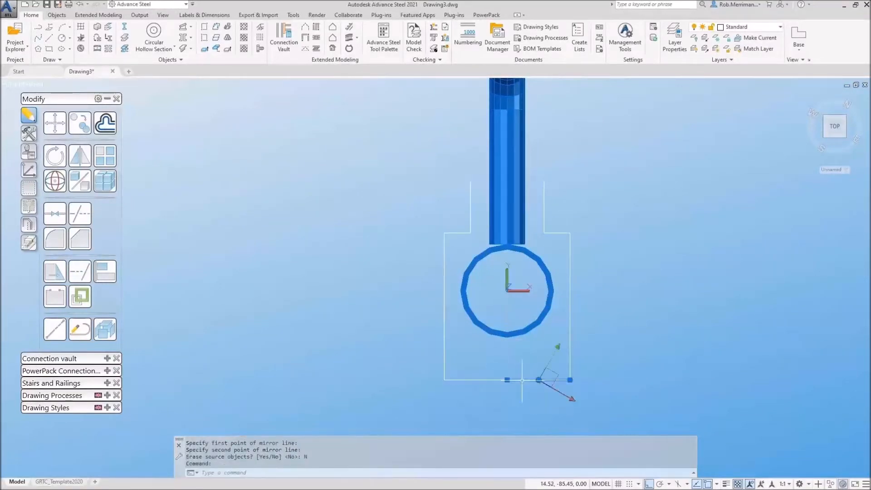
{"action": "key", "text": "Delete"}
{"action": "left_click", "coordinate": [482, 378]}
{"action": "left_click", "coordinate": [480, 381]}
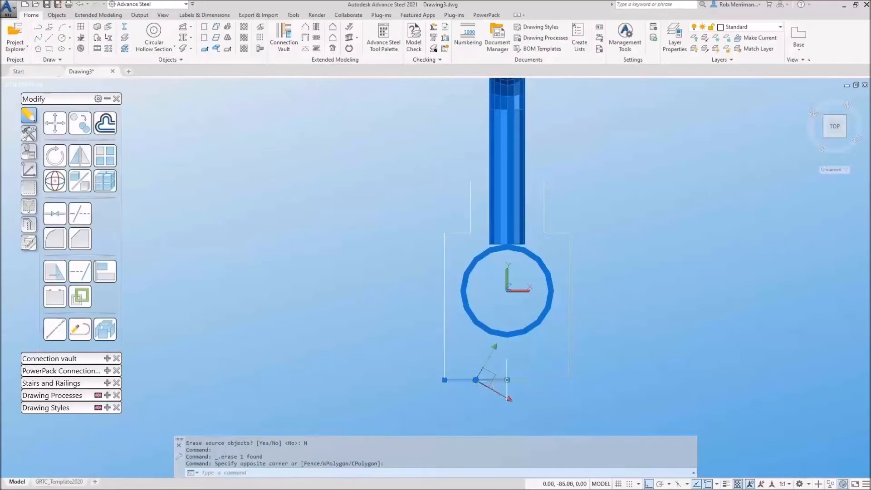
{"action": "left_click", "coordinate": [507, 380]}
{"action": "right_click", "coordinate": [570, 383], "text": "shift"}
{"action": "left_click", "coordinate": [596, 182]}
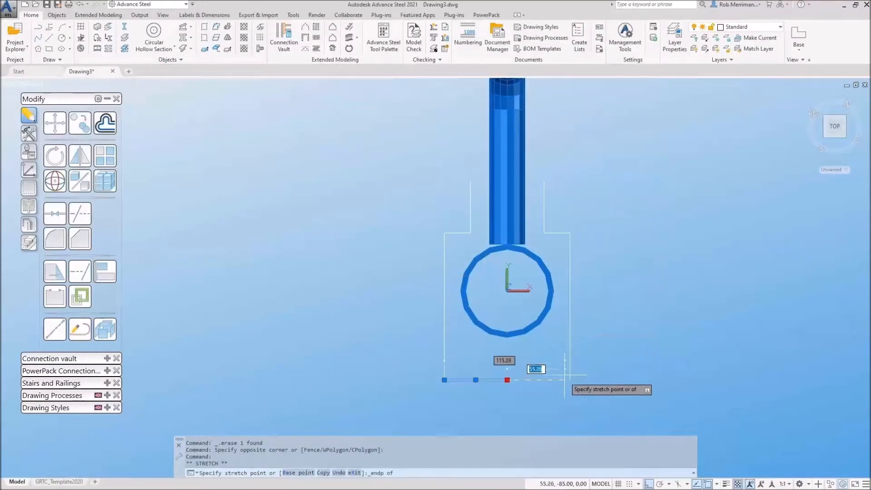
{"action": "left_click", "coordinate": [570, 380]}
{"action": "key", "text": "Escape"}
{"action": "key", "text": "Escape"}
{"action": "key", "text": "Escape"}
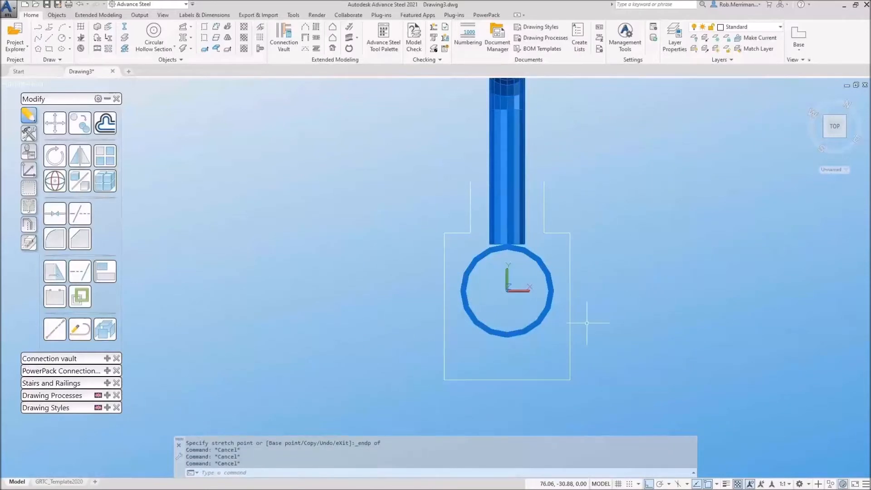
Step: Fillet both lower corners of the plate outline with a 50 mm radius
{"action": "type", "text": "fillet"}
{"action": "key", "text": "Return"}
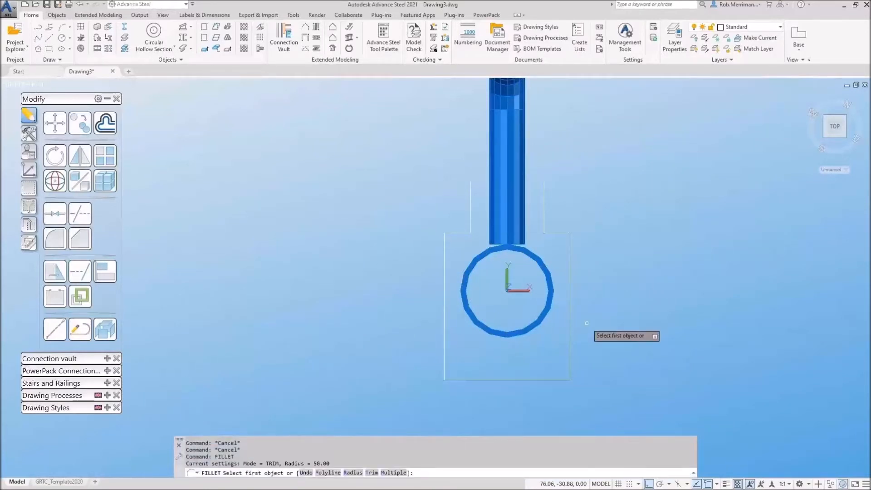
{"action": "left_click", "coordinate": [569, 324]}
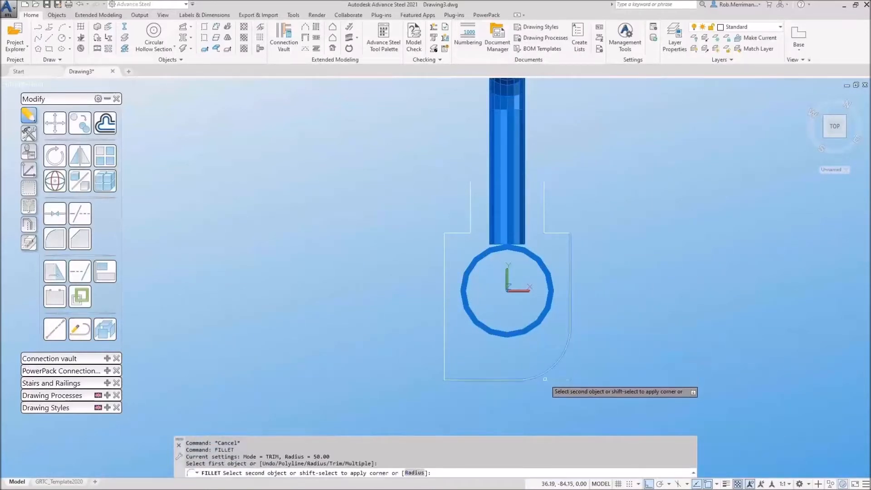
{"action": "left_click", "coordinate": [521, 379]}
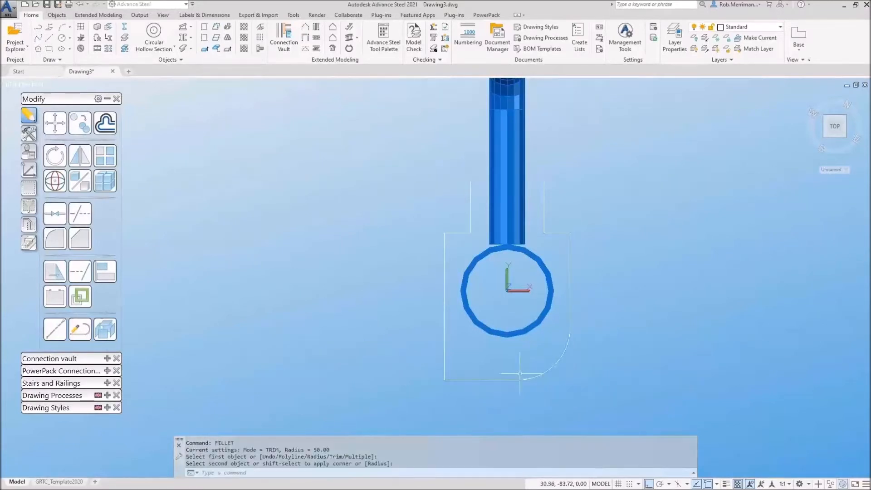
{"action": "right_click", "coordinate": [480, 354]}
{"action": "left_click", "coordinate": [513, 187]}
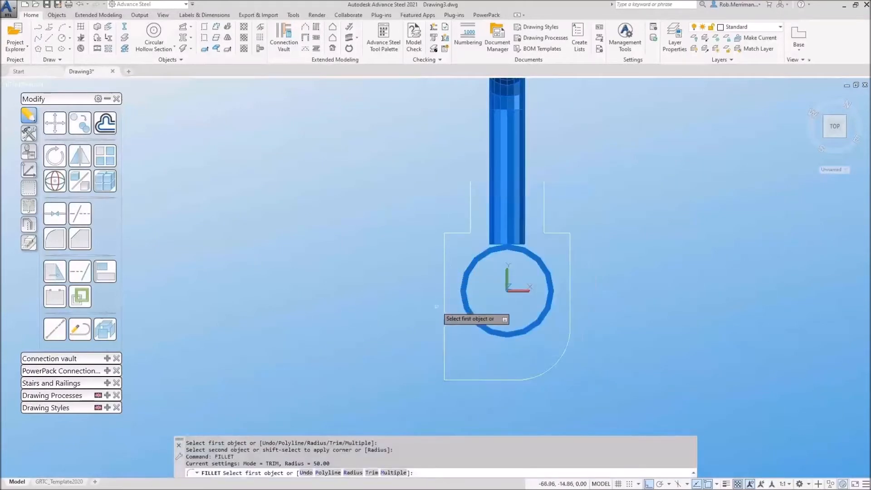
{"action": "left_click", "coordinate": [444, 317]}
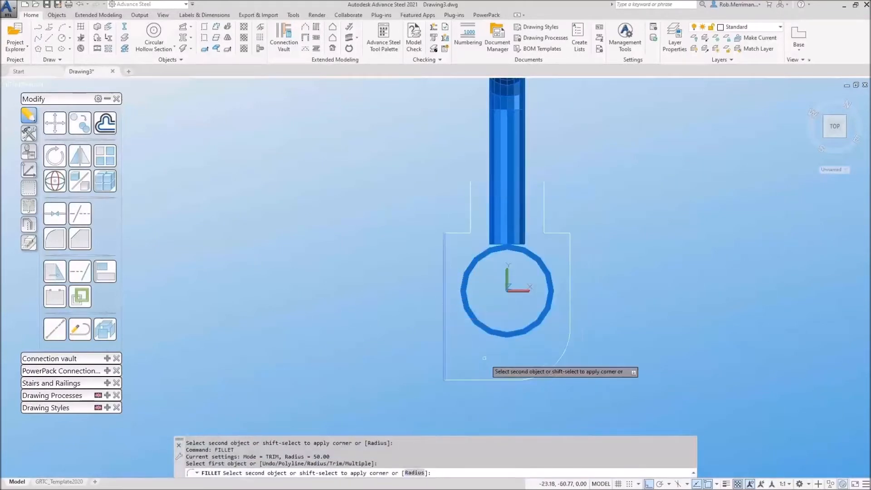
{"action": "left_click", "coordinate": [493, 379]}
Step: Set the fillet radius to 10 mm and round the inner and outer corners of the outline's right shoulder
{"action": "right_click", "coordinate": [515, 270]}
{"action": "left_click", "coordinate": [526, 275]}
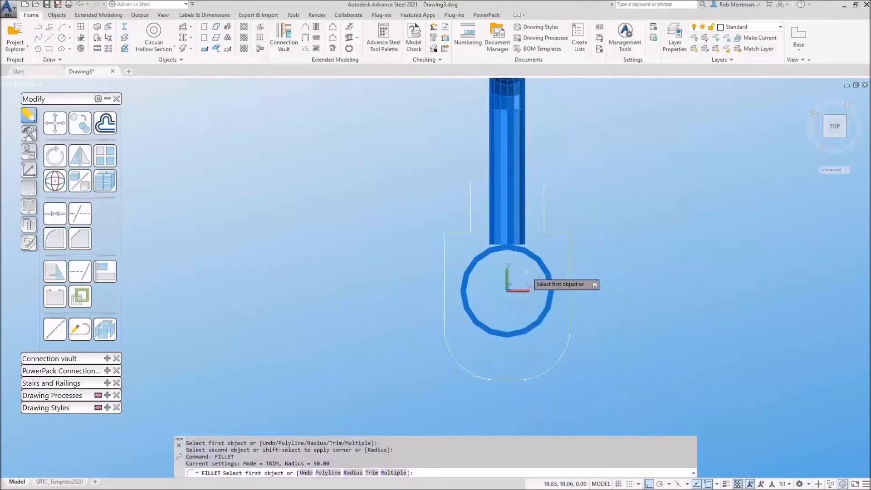
{"action": "type", "text": "r"}
{"action": "key", "text": "Return"}
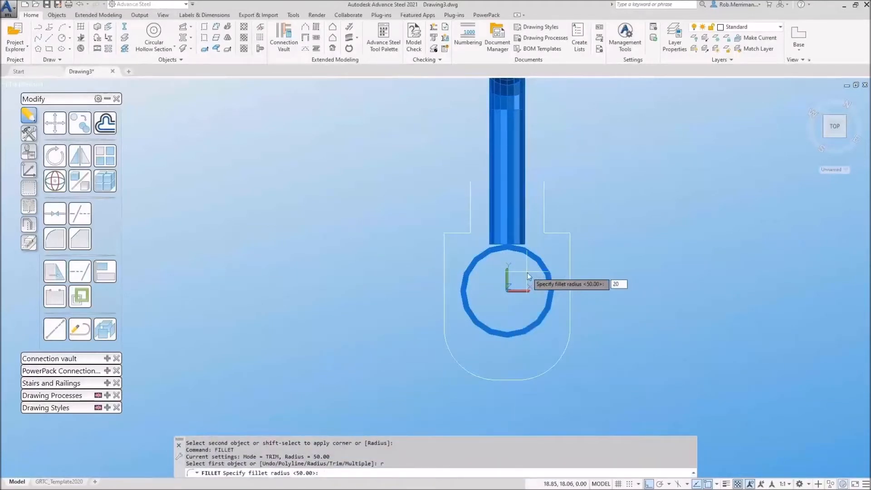
{"action": "type", "text": "10"}
{"action": "key", "text": "Return"}
{"action": "scroll", "coordinate": [545, 221], "scroll_direction": "up", "scroll_amount": 2}
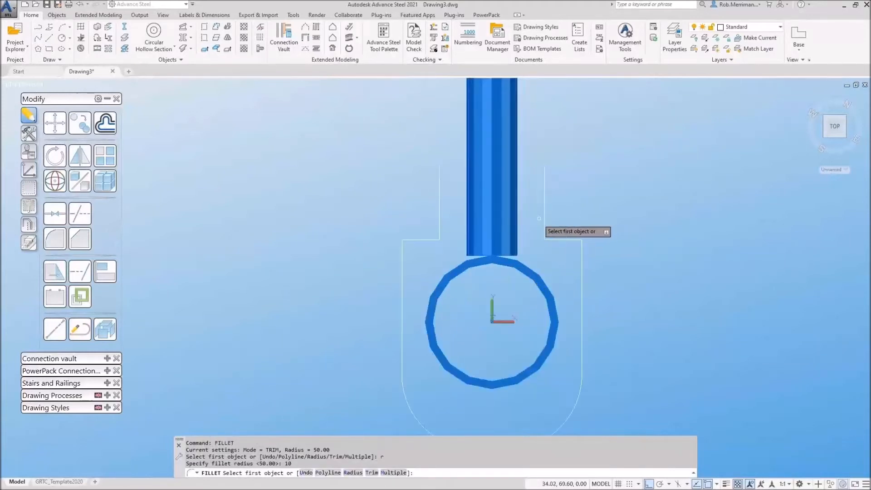
{"action": "left_click", "coordinate": [547, 235]}
{"action": "left_click", "coordinate": [557, 239]}
{"action": "right_click", "coordinate": [577, 222]}
{"action": "left_click", "coordinate": [591, 225]}
{"action": "left_click", "coordinate": [582, 248]}
{"action": "left_click", "coordinate": [570, 239]}
Step: Fillet the inner and outer corners of the outline's left shoulder with the 10 mm radius
{"action": "right_click", "coordinate": [570, 214]}
{"action": "left_click", "coordinate": [592, 220]}
{"action": "left_click", "coordinate": [439, 230]}
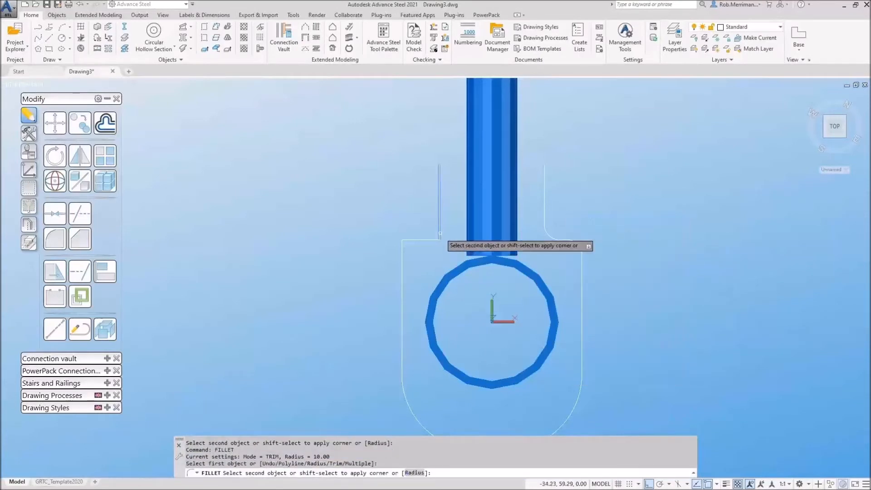
{"action": "left_click", "coordinate": [424, 239]}
{"action": "right_click", "coordinate": [417, 223]}
{"action": "left_click", "coordinate": [433, 227]}
{"action": "left_click", "coordinate": [415, 239]}
{"action": "left_click", "coordinate": [400, 258]}
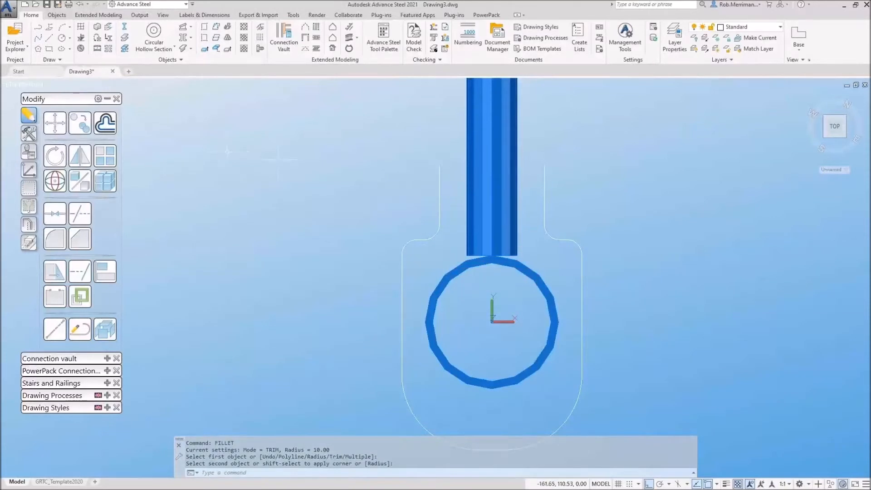
Step: Close the outline's open upper end with a line between the endpoints of its two vertical neck lines
{"action": "left_click", "coordinate": [50, 39]}
{"action": "right_click", "coordinate": [237, 152], "text": "shift"}
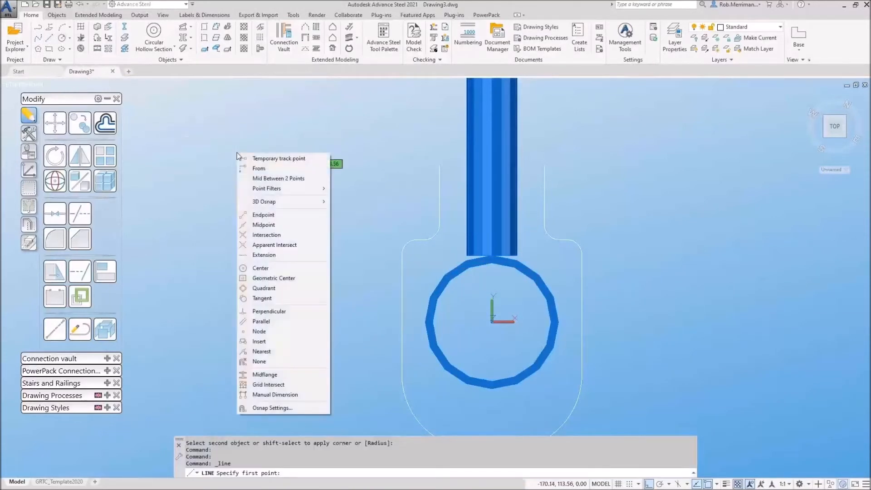
{"action": "left_click", "coordinate": [263, 215]}
{"action": "left_click", "coordinate": [438, 165]}
{"action": "right_click", "coordinate": [544, 181], "text": "shift"}
{"action": "left_click", "coordinate": [567, 245]}
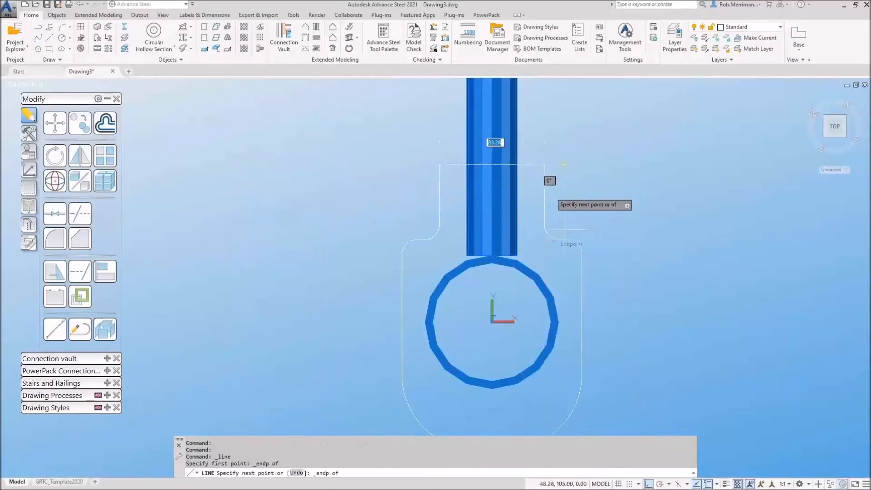
{"action": "left_click", "coordinate": [544, 165]}
{"action": "key", "text": "Escape"}
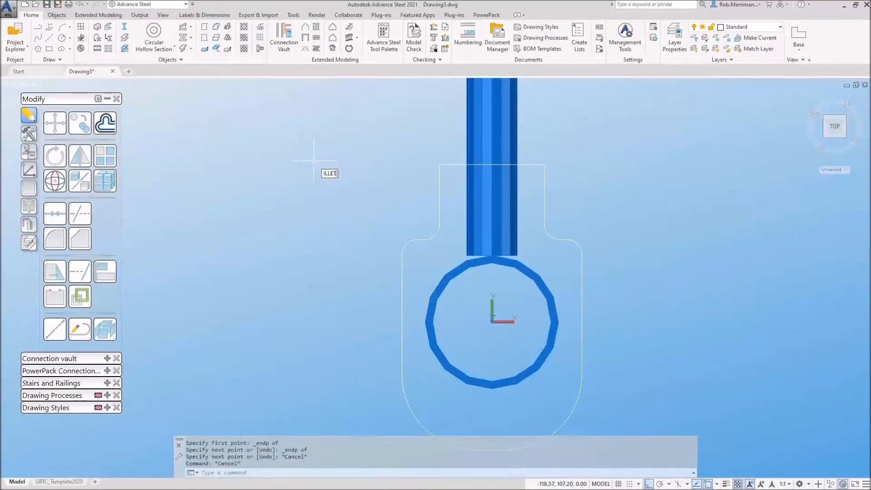
Step: Fillet both upper corners of the outline's neck with a 10 mm radius
{"action": "key", "text": "Return"}
{"action": "left_click", "coordinate": [440, 177]}
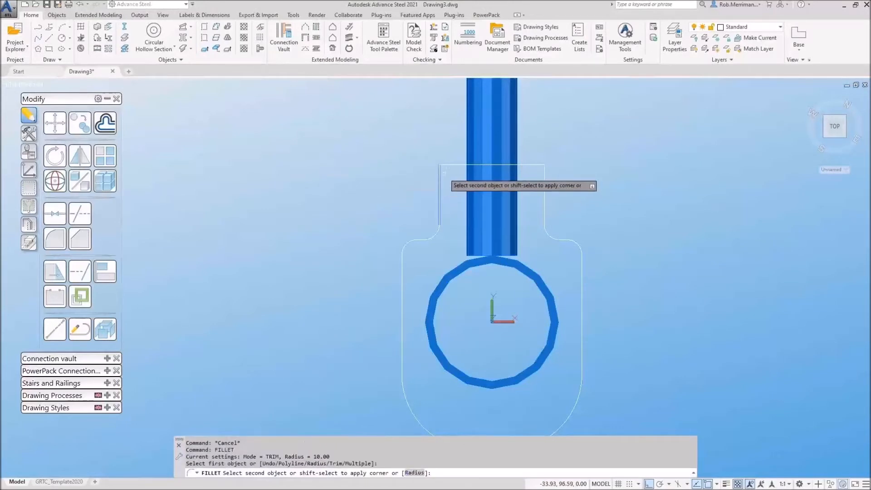
{"action": "left_click", "coordinate": [451, 165]}
{"action": "right_click", "coordinate": [446, 135]}
{"action": "left_click", "coordinate": [463, 144]}
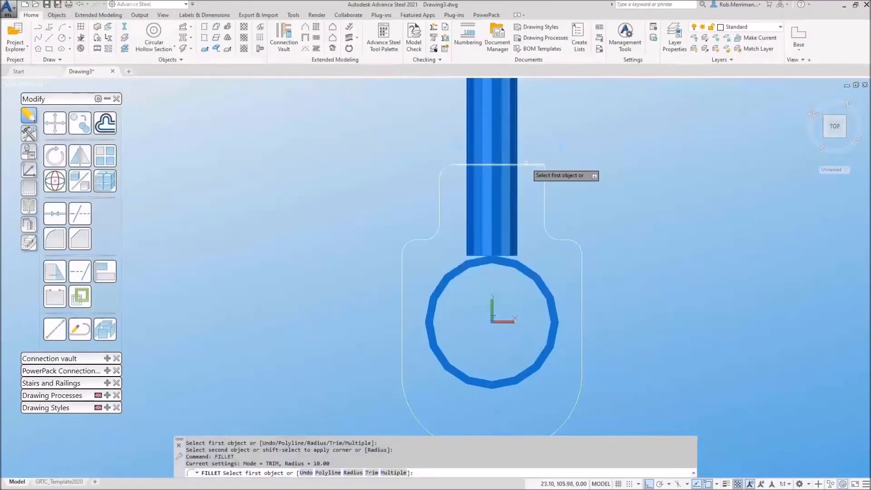
{"action": "left_click", "coordinate": [526, 164]}
{"action": "left_click", "coordinate": [544, 181]}
{"action": "left_click", "coordinate": [532, 165]}
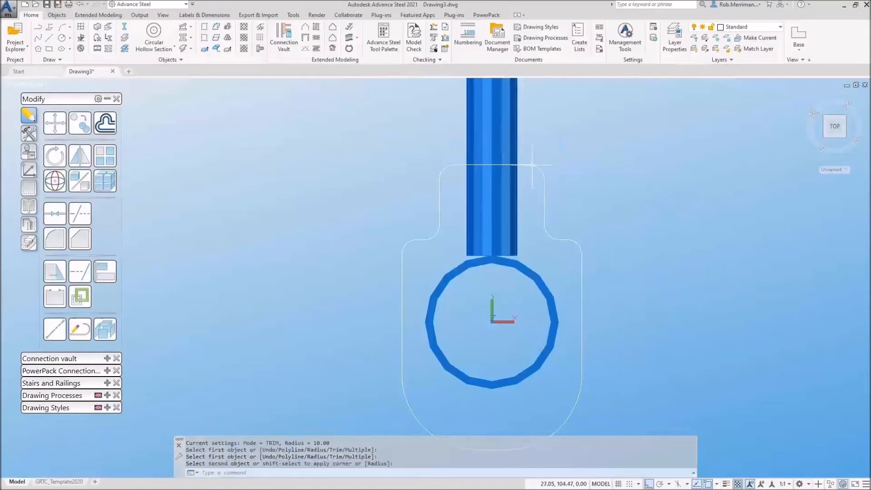
Step: Join all lines and arcs of the plate outline into one polyline, leaving the round post out of the selection
{"action": "type", "text": "join"}
{"action": "key", "text": "Return"}
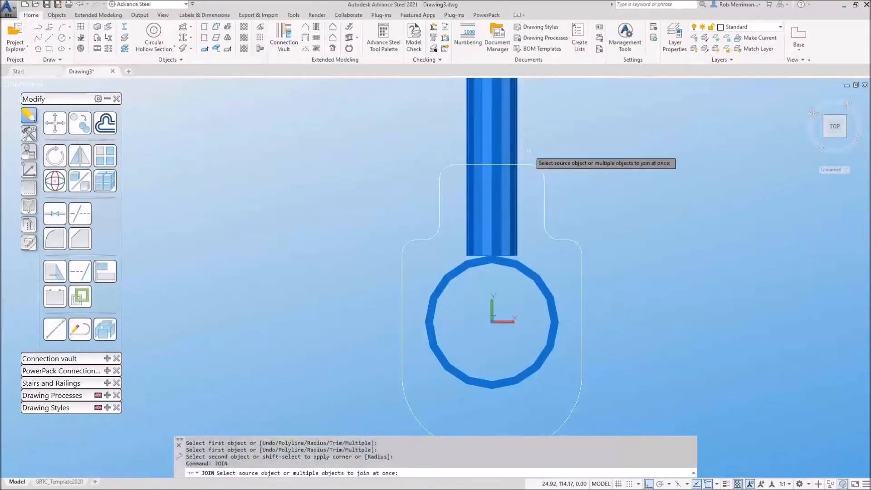
{"action": "left_click", "coordinate": [367, 149]}
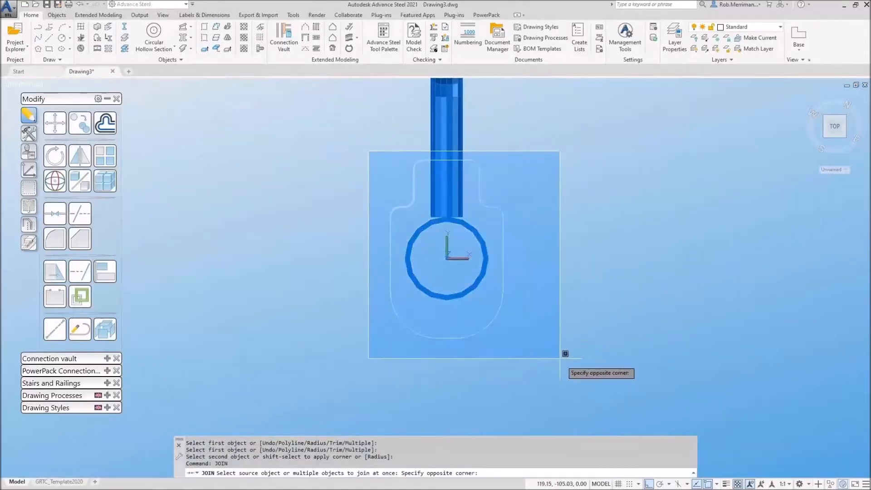
{"action": "left_click", "coordinate": [564, 352]}
{"action": "scroll", "coordinate": [490, 308], "scroll_direction": "down", "scroll_amount": 2}
{"action": "left_click", "coordinate": [477, 239], "text": "shift"}
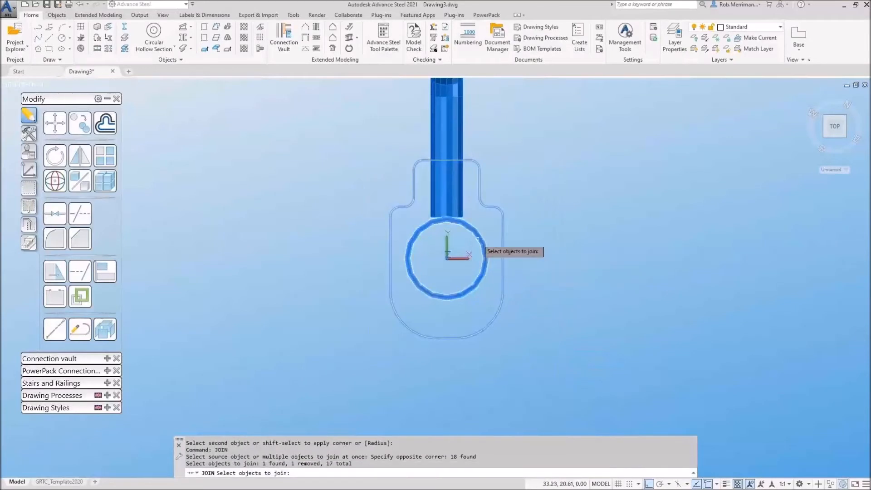
{"action": "key", "text": "Return"}
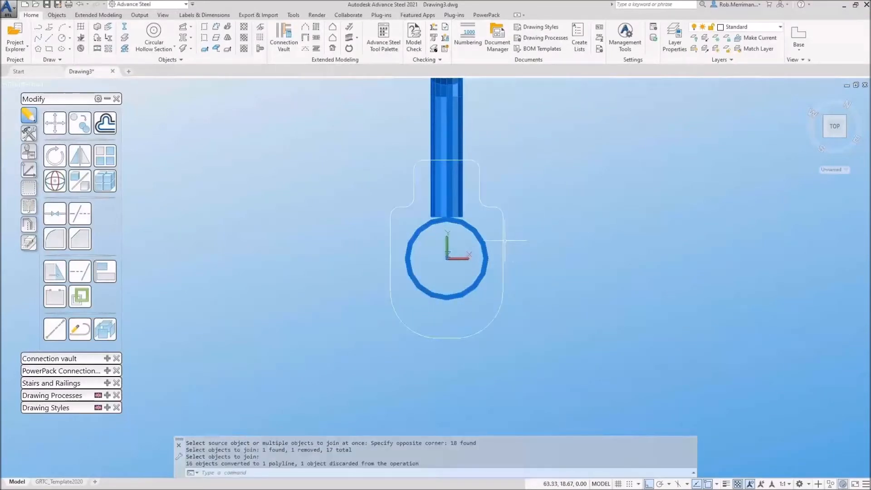
Step: Convert the closed outline polyline over the post into a plate, keeping the default plate properties
{"action": "middle_click_drag", "start_coordinate": [555, 271], "coordinate": [507, 169], "text": "shift"}
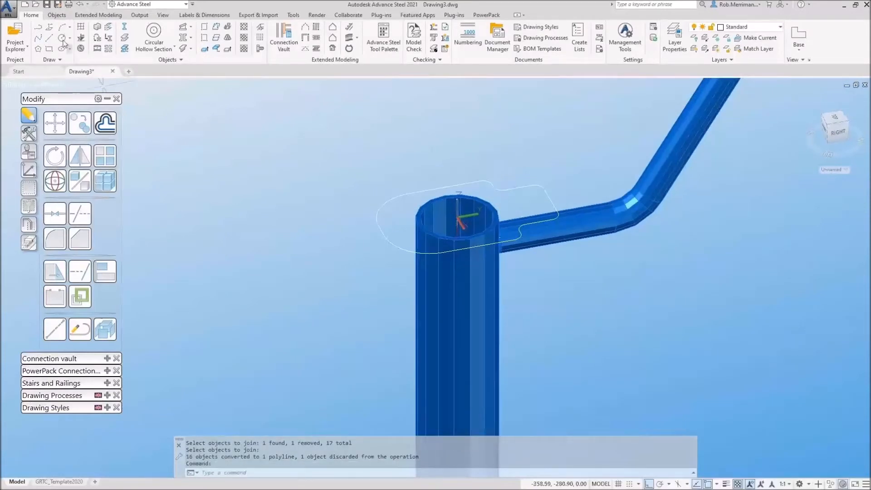
{"action": "left_click", "coordinate": [58, 15]}
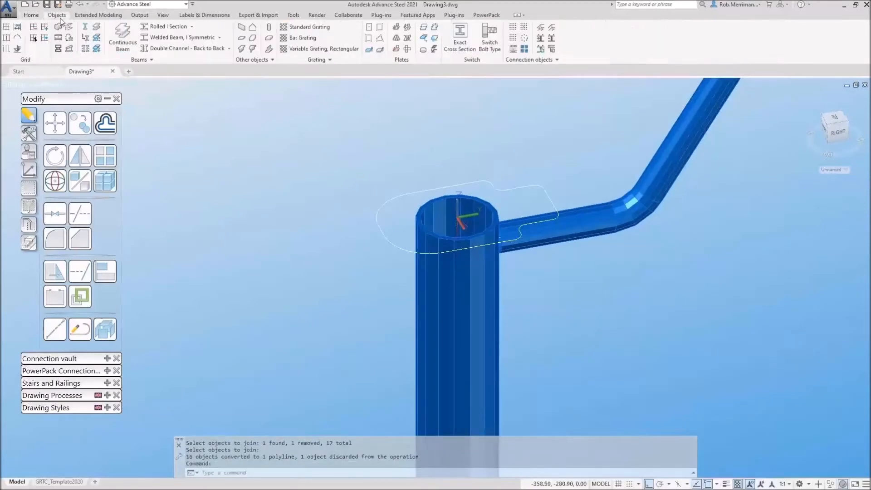
{"action": "left_click", "coordinate": [369, 50]}
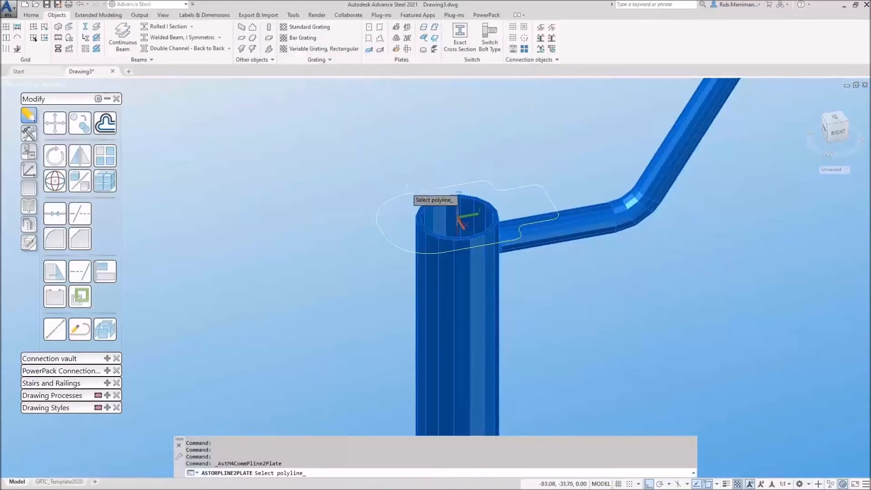
{"action": "left_click", "coordinate": [406, 194]}
{"action": "key", "text": "Return"}
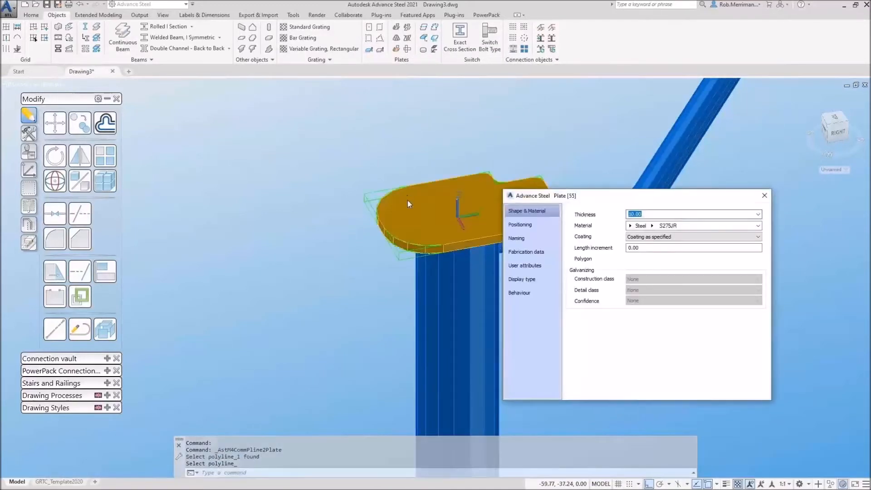
{"action": "left_click", "coordinate": [764, 196]}
Step: Add a weld connecting the curved handle, bent tube, seat post and plate, inserted at the UCS origin, with the default weld properties
{"action": "scroll", "coordinate": [451, 174], "scroll_direction": "down", "scroll_amount": 2}
{"action": "middle_click_drag", "start_coordinate": [447, 169], "coordinate": [336, 179], "text": "shift"}
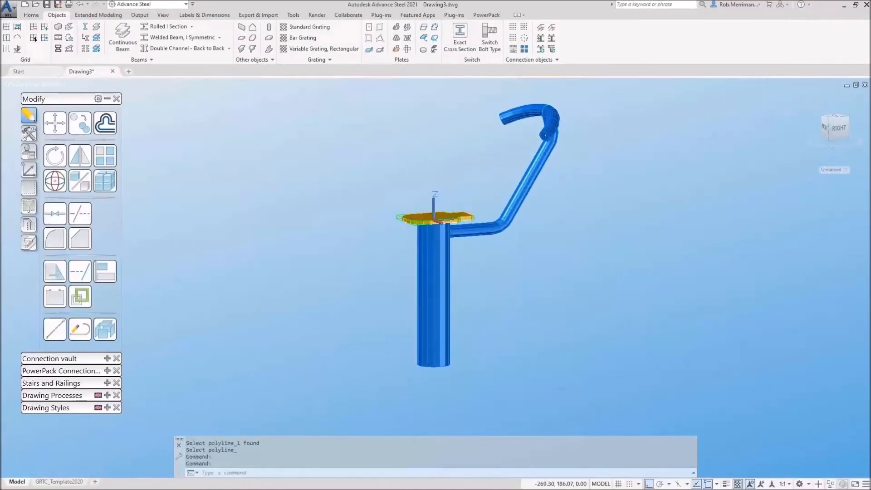
{"action": "left_click", "coordinate": [30, 16]}
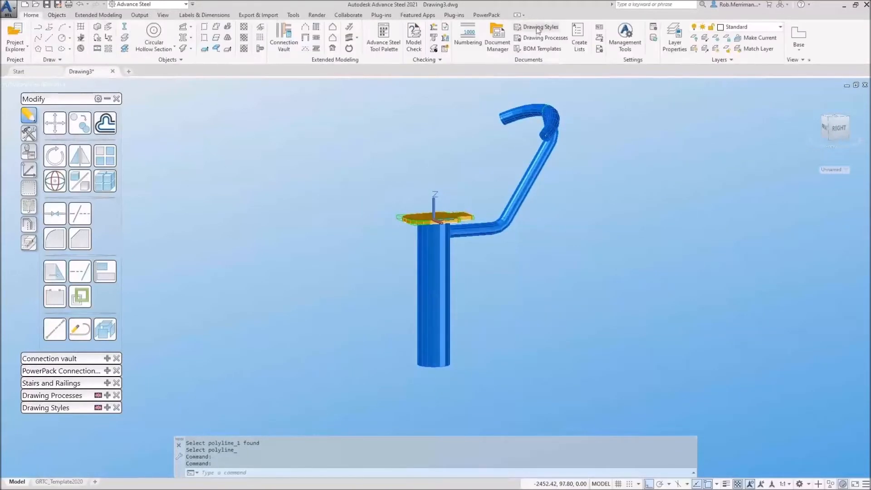
{"action": "left_click", "coordinate": [57, 15]}
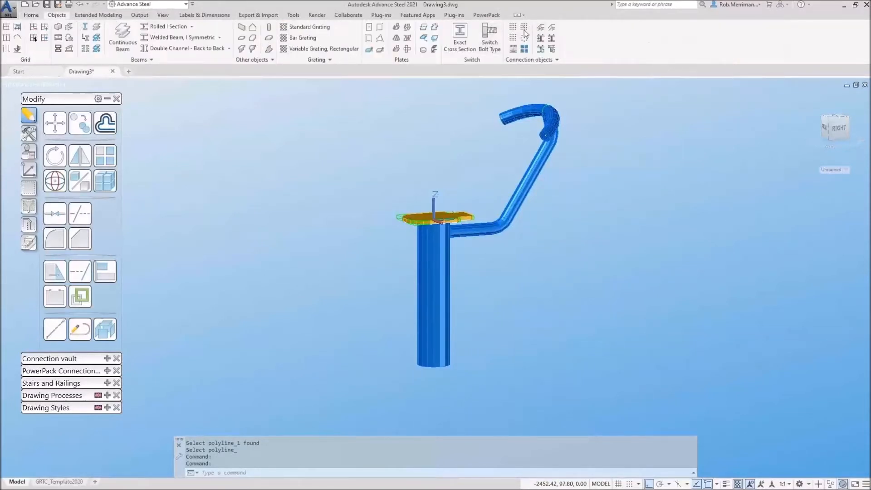
{"action": "left_click", "coordinate": [541, 28]}
{"action": "left_click", "coordinate": [556, 134]}
{"action": "left_click", "coordinate": [540, 164]}
{"action": "left_click", "coordinate": [441, 268]}
{"action": "scroll", "coordinate": [442, 254], "scroll_direction": "up", "scroll_amount": 3}
{"action": "left_click", "coordinate": [448, 207]}
{"action": "key", "text": "Return"}
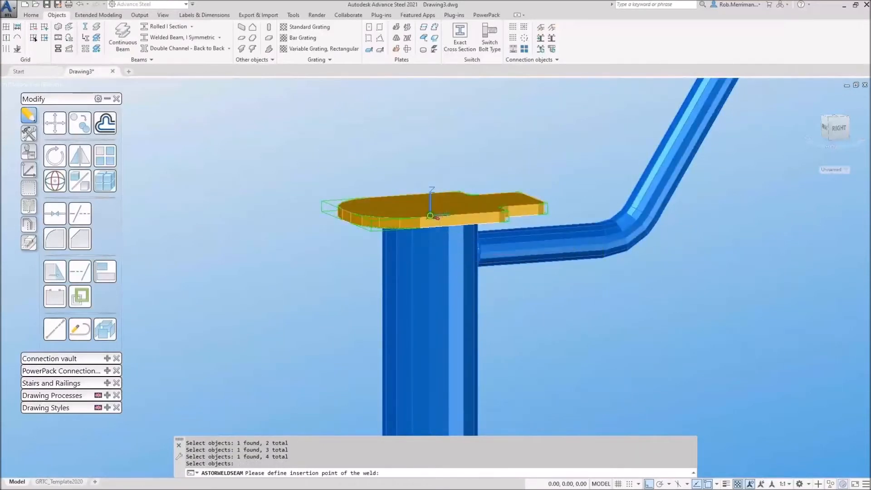
{"action": "left_click", "coordinate": [431, 217]}
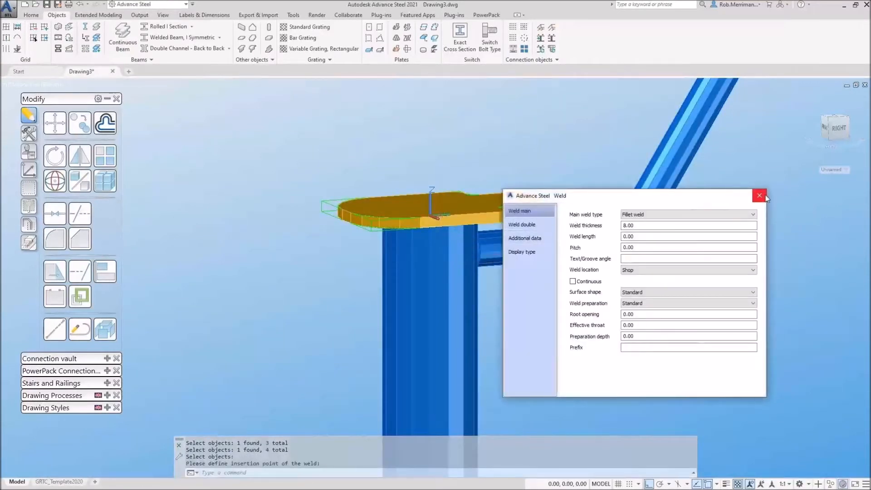
{"action": "left_click", "coordinate": [755, 196]}
Step: Show all hidden objects of the roundabout model and reset the UCS to World
{"action": "left_click", "coordinate": [31, 224]}
{"action": "left_click", "coordinate": [79, 195]}
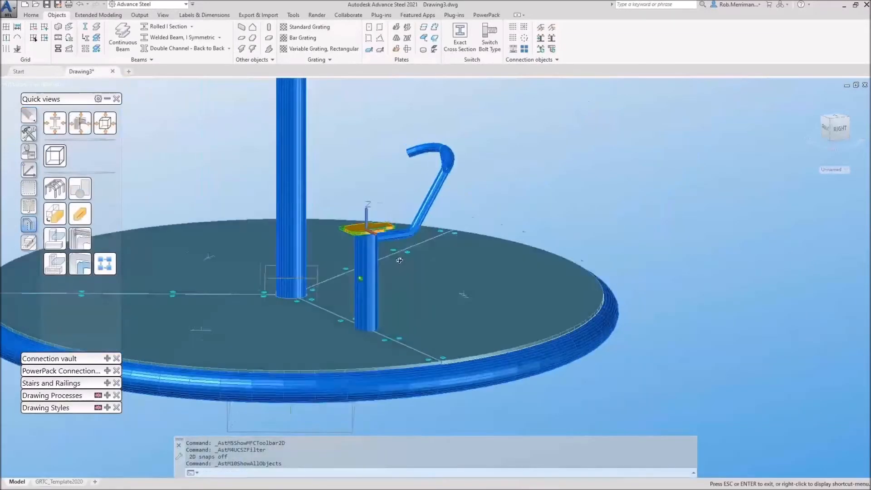
{"action": "middle_click_drag", "start_coordinate": [399, 259], "coordinate": [461, 287], "text": "shift"}
{"action": "scroll", "coordinate": [478, 288], "scroll_direction": "down", "scroll_amount": 3}
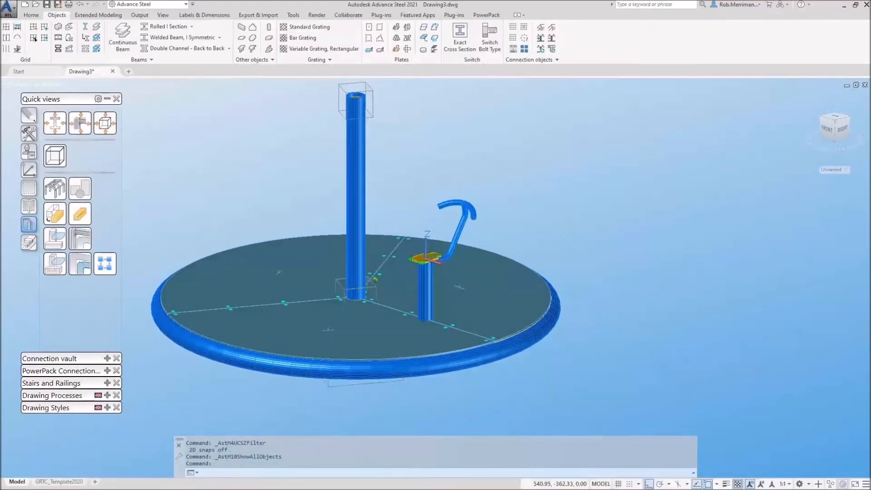
{"action": "left_click", "coordinate": [30, 169]}
{"action": "left_click", "coordinate": [58, 125]}
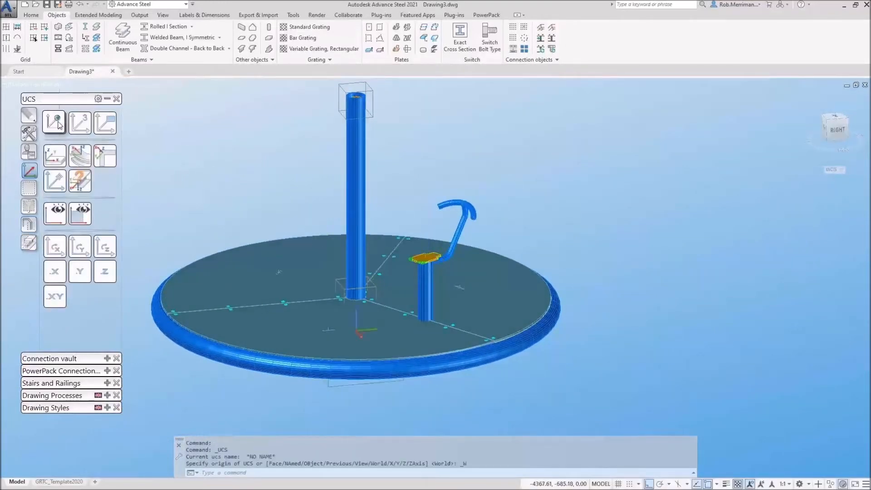
Step: Polar-array the curved handle, bent tube, seat post and plate around centre 0,0 as 3 rotated items at 120 degrees
{"action": "left_click", "coordinate": [30, 135]}
{"action": "left_click", "coordinate": [86, 126]}
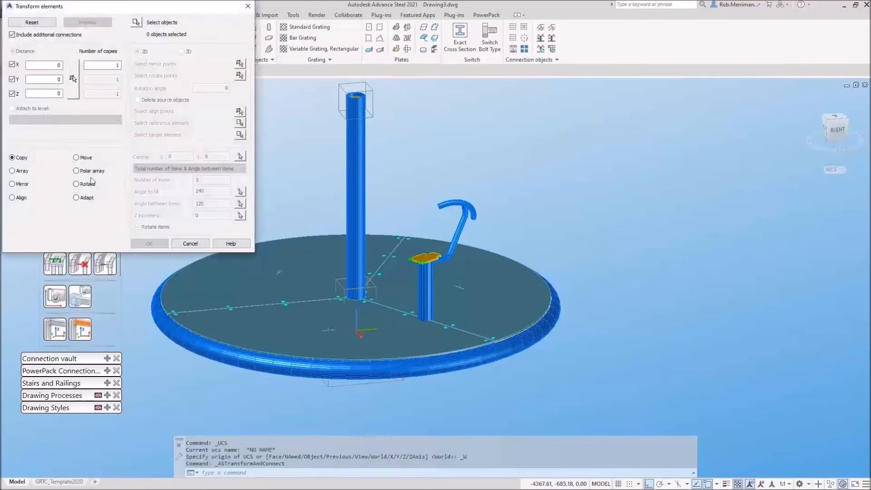
{"action": "left_click", "coordinate": [82, 172]}
{"action": "left_click", "coordinate": [135, 22]}
{"action": "left_click", "coordinate": [451, 213]}
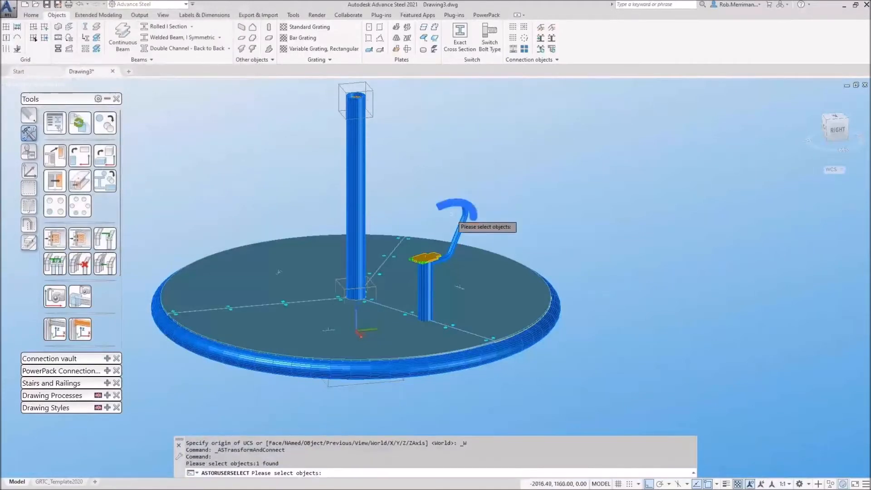
{"action": "left_click", "coordinate": [453, 227]}
{"action": "left_click", "coordinate": [427, 274]}
{"action": "left_click", "coordinate": [434, 255]}
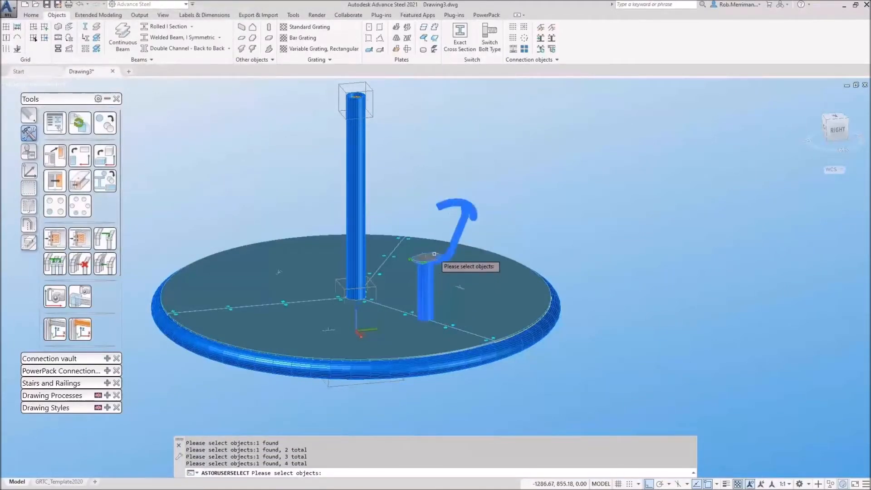
{"action": "key", "text": "Return"}
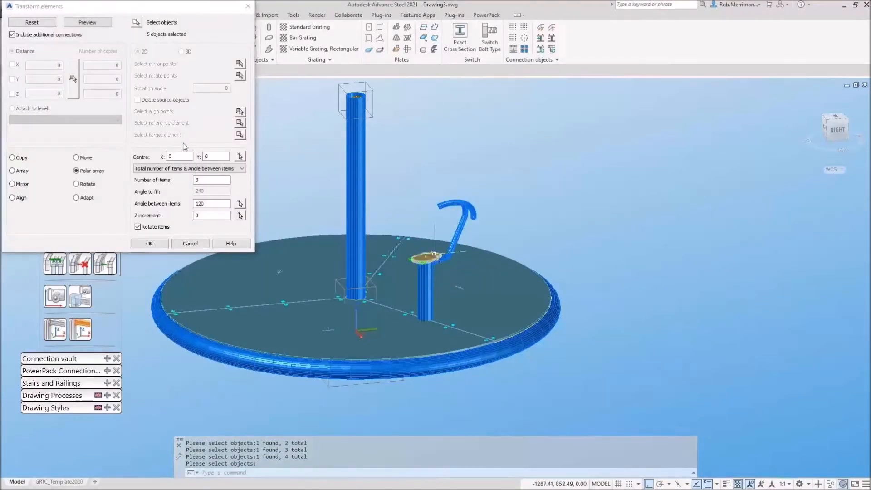
{"action": "left_click", "coordinate": [80, 24]}
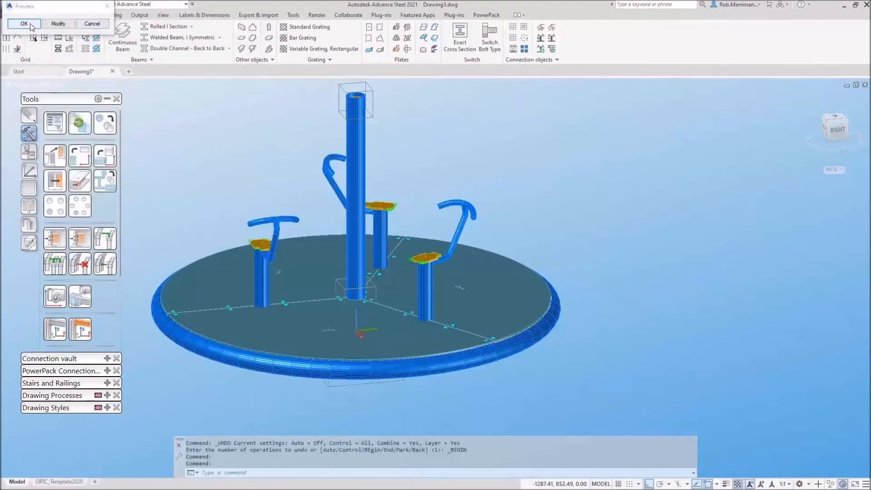
{"action": "left_click", "coordinate": [24, 23]}
Step: Examine the three arrayed seat assemblies and the upper end of the central post
{"action": "scroll", "coordinate": [352, 258], "scroll_direction": "down", "scroll_amount": 3}
{"action": "middle_click_drag", "start_coordinate": [362, 241], "coordinate": [401, 225], "text": "shift"}
{"action": "scroll", "coordinate": [410, 217], "scroll_direction": "up", "scroll_amount": 10}
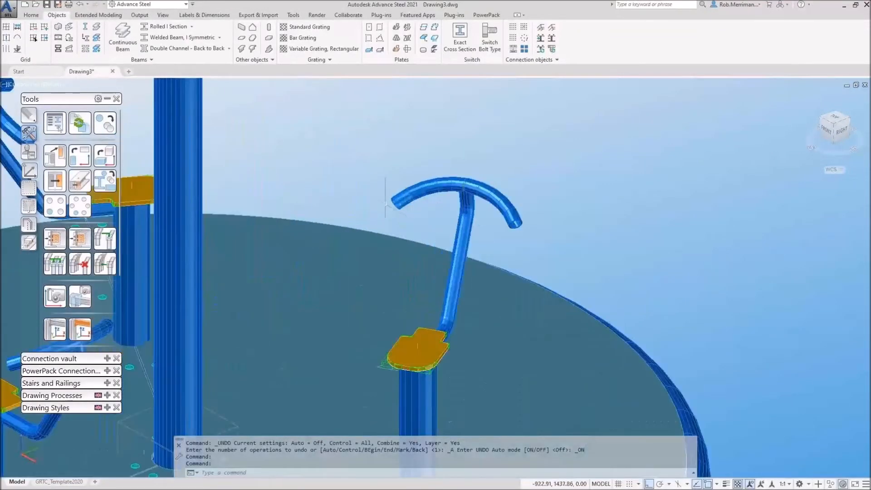
{"action": "scroll", "coordinate": [498, 270], "scroll_direction": "down", "scroll_amount": 3}
{"action": "scroll", "coordinate": [337, 150], "scroll_direction": "down", "scroll_amount": 5}
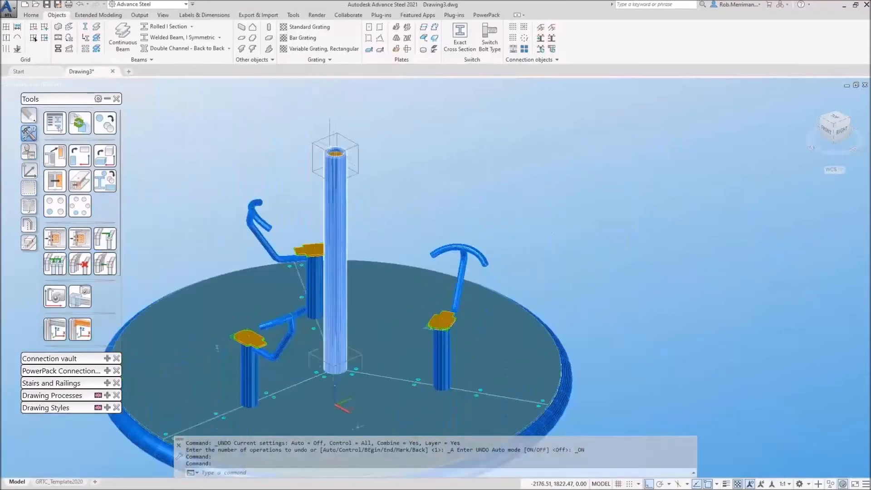
{"action": "scroll", "coordinate": [337, 150], "scroll_direction": "up", "scroll_amount": 6}
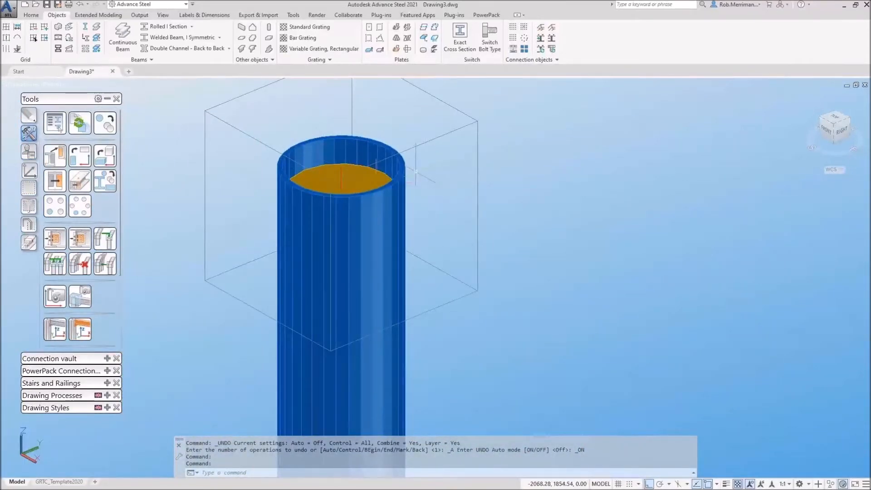
{"action": "scroll", "coordinate": [424, 152], "scroll_direction": "down", "scroll_amount": 4}
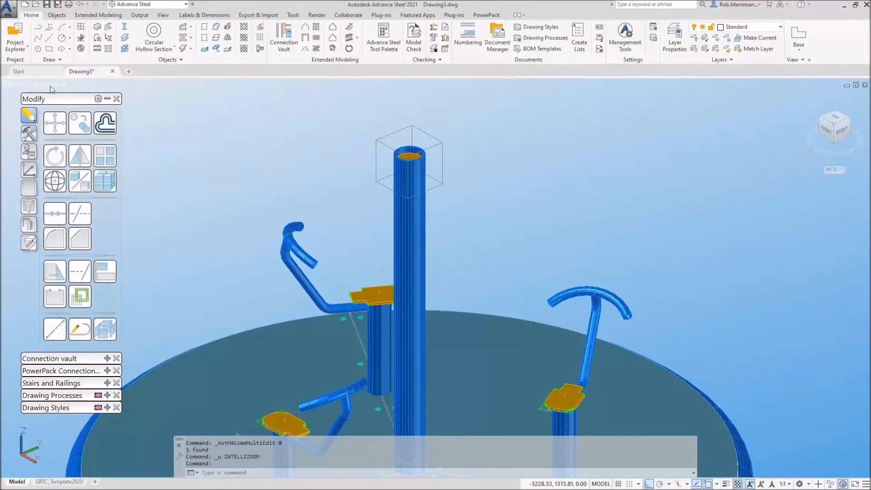
Step: Start a new drawing alongside the roundabout model
{"action": "left_click", "coordinate": [48, 74]}
{"action": "left_click", "coordinate": [194, 234]}
{"action": "left_click", "coordinate": [199, 266]}
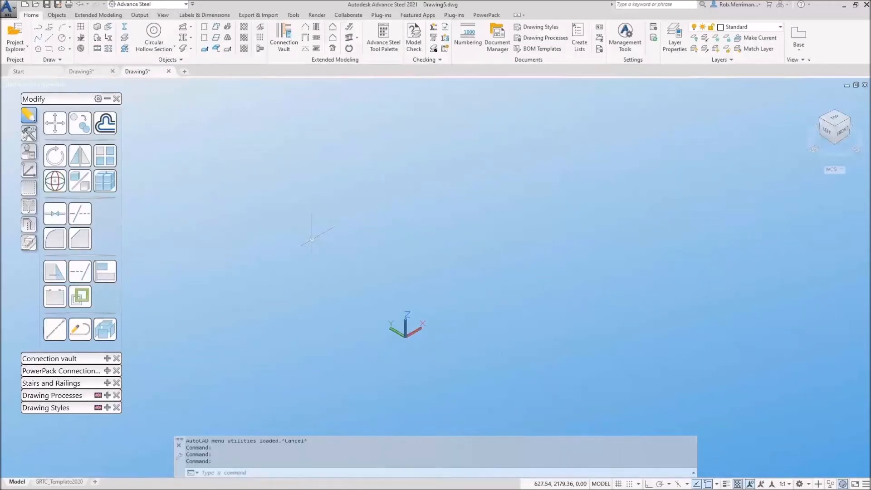
Step: Create a solid sphere centred at 0,0,0 with a diameter of 114.3
{"action": "type", "text": "sphere"}
{"action": "key", "text": "Return"}
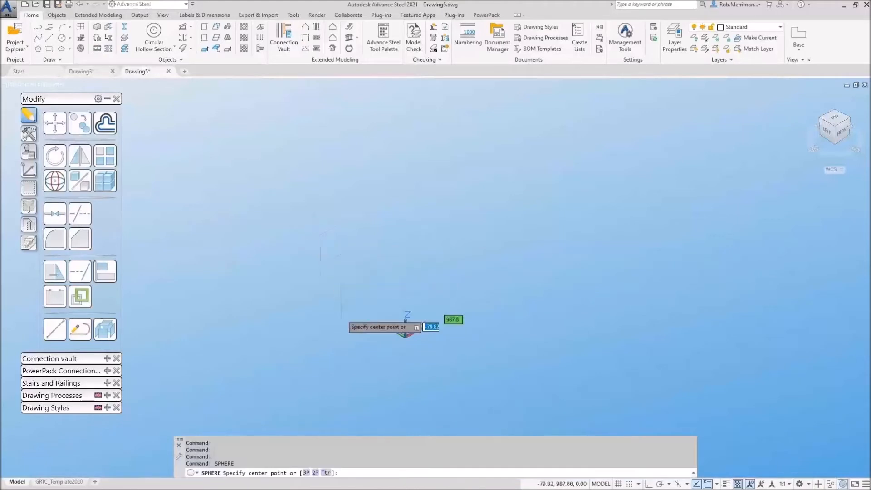
{"action": "type", "text": "0,0,0"}
{"action": "key", "text": "Return"}
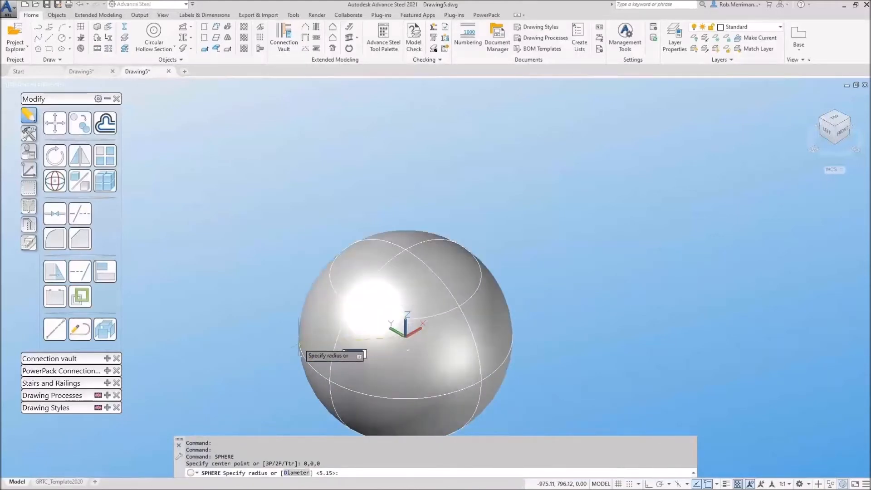
{"action": "type", "text": "d"}
{"action": "key", "text": "Return"}
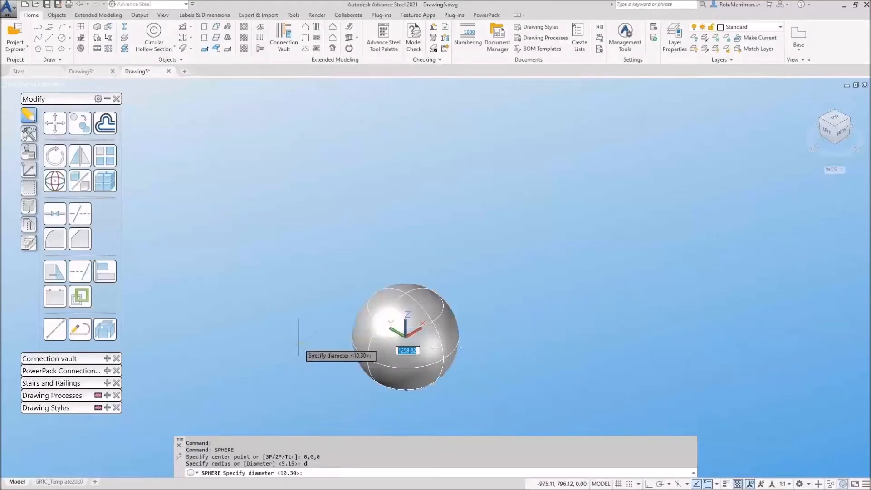
{"action": "type", "text": "114.3"}
{"action": "key", "text": "Return"}
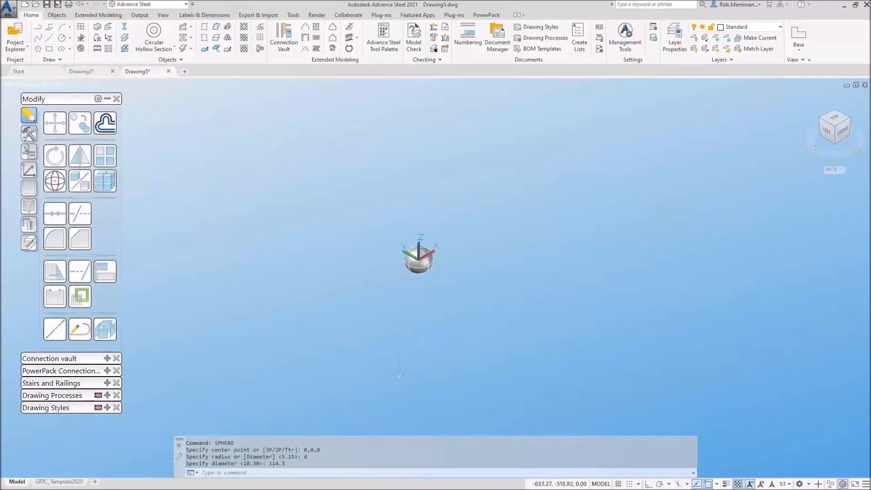
Step: Rotate the UCS about its X axis so its Y axis points vertically upward through the sphere
{"action": "scroll", "coordinate": [411, 258], "scroll_direction": "up", "scroll_amount": 2}
{"action": "middle_click_drag", "start_coordinate": [329, 262], "coordinate": [319, 213], "text": "shift"}
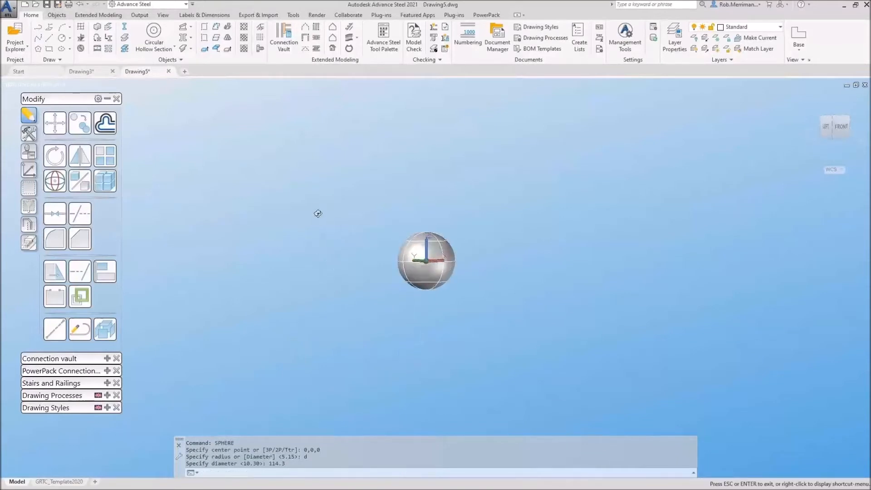
{"action": "left_click", "coordinate": [29, 171]}
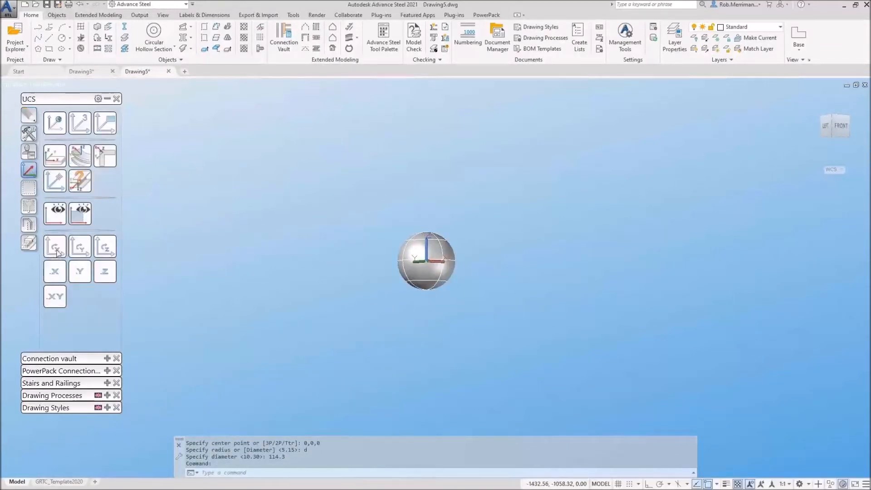
{"action": "left_click", "coordinate": [54, 216]}
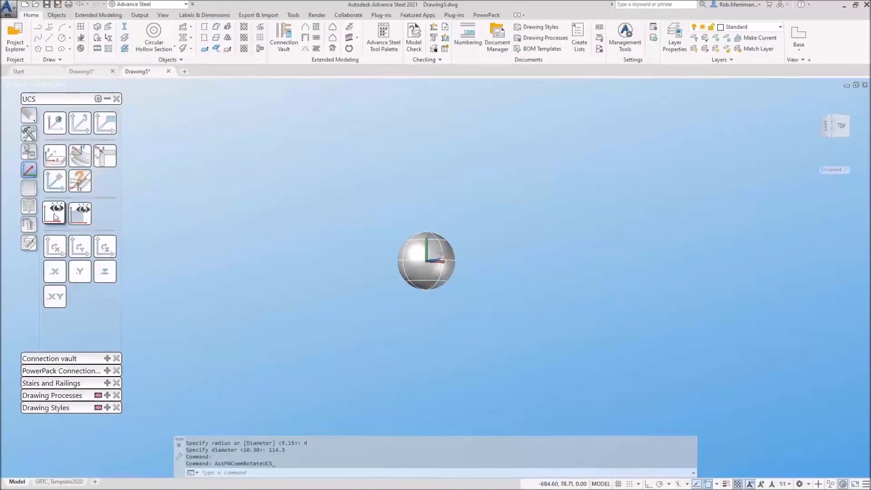
Step: Draw a rectangle from first corner -50,0 to a freely placed opposite corner below and beyond the sphere
{"action": "left_click", "coordinate": [49, 49]}
{"action": "type", "text": "-50,0"}
{"action": "key", "text": "Return"}
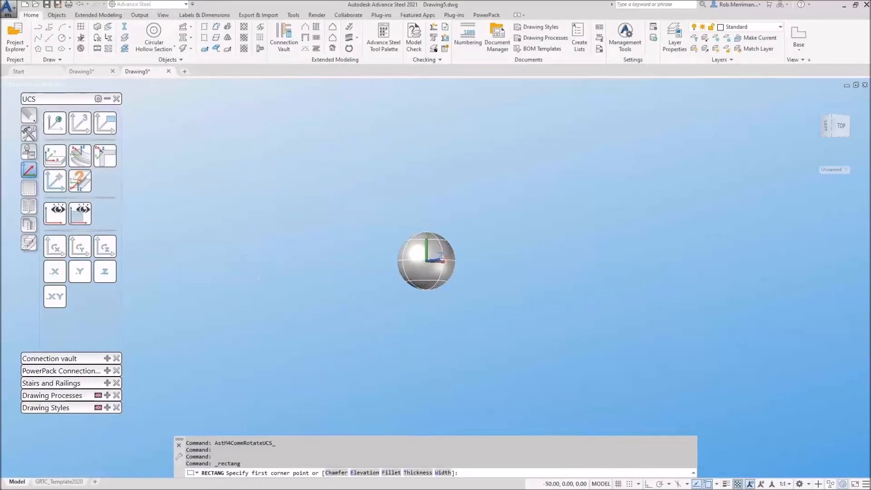
{"action": "left_click", "coordinate": [533, 344]}
Step: Move the rectangle horizontally with ortho on so that it extends beyond both sides of the sphere
{"action": "left_click", "coordinate": [28, 115]}
{"action": "left_click", "coordinate": [55, 123]}
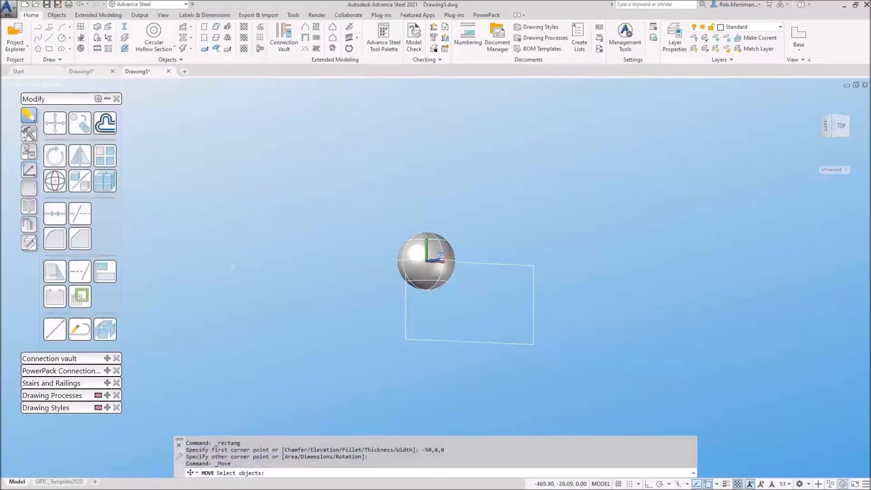
{"action": "key", "text": "F8"}
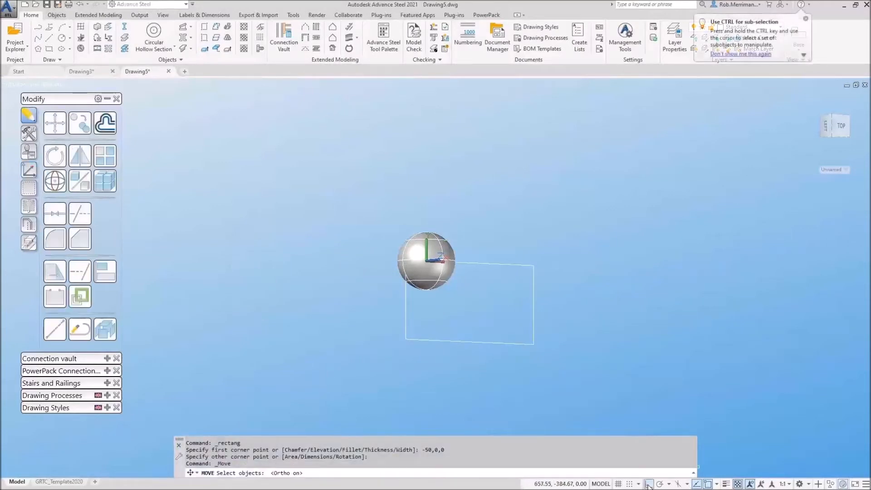
{"action": "left_click", "coordinate": [489, 344]}
{"action": "key", "text": "Return"}
{"action": "left_click", "coordinate": [457, 352]}
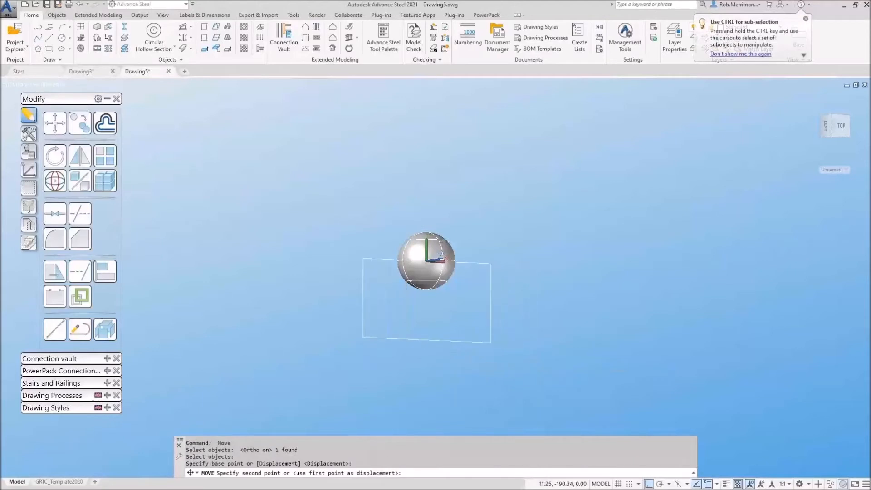
{"action": "left_click", "coordinate": [431, 357]}
Step: Extrude the rectangle by 200 into a solid box behind the sphere's centre plane
{"action": "middle_click_drag", "start_coordinate": [453, 314], "coordinate": [472, 350], "text": "shift"}
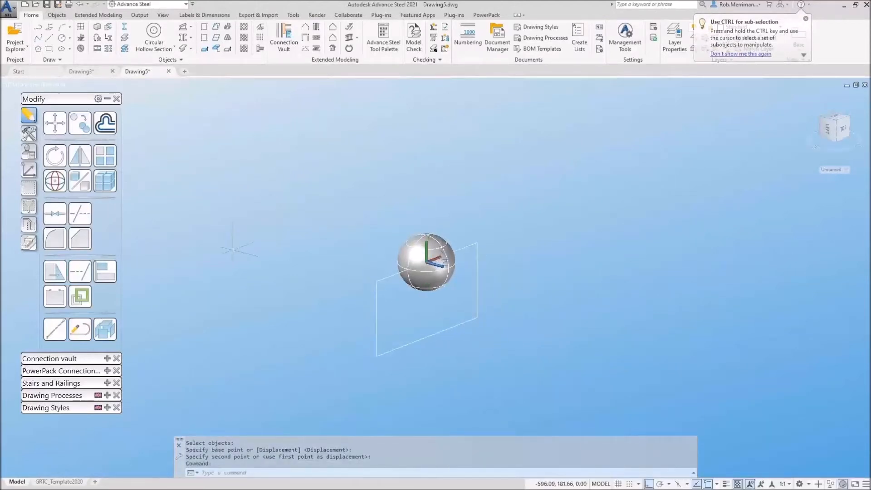
{"action": "type", "text": "extr"}
{"action": "key", "text": "Return"}
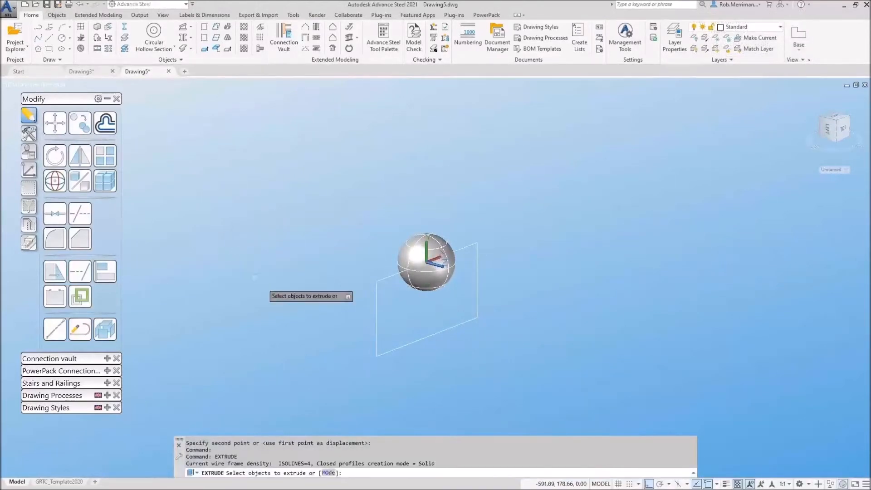
{"action": "left_click", "coordinate": [378, 319]}
{"action": "right_click", "coordinate": [352, 312]}
{"action": "left_click", "coordinate": [372, 316]}
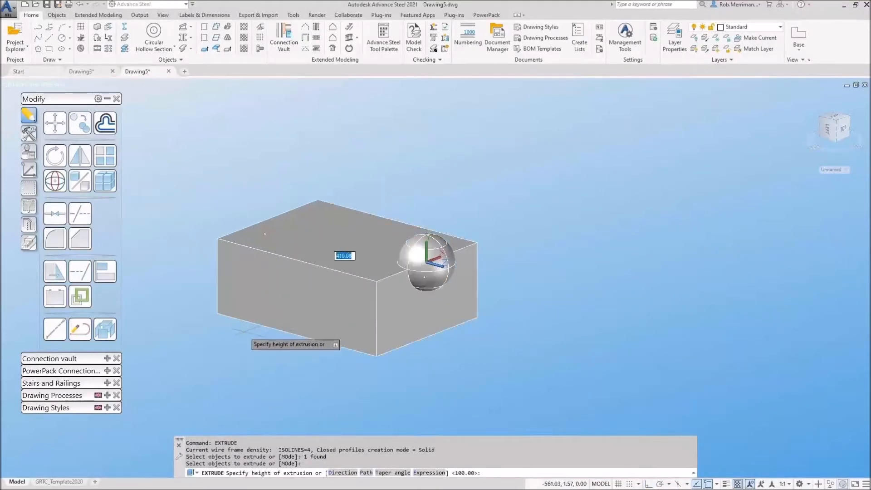
{"action": "type", "text": "200"}
{"action": "key", "text": "Return"}
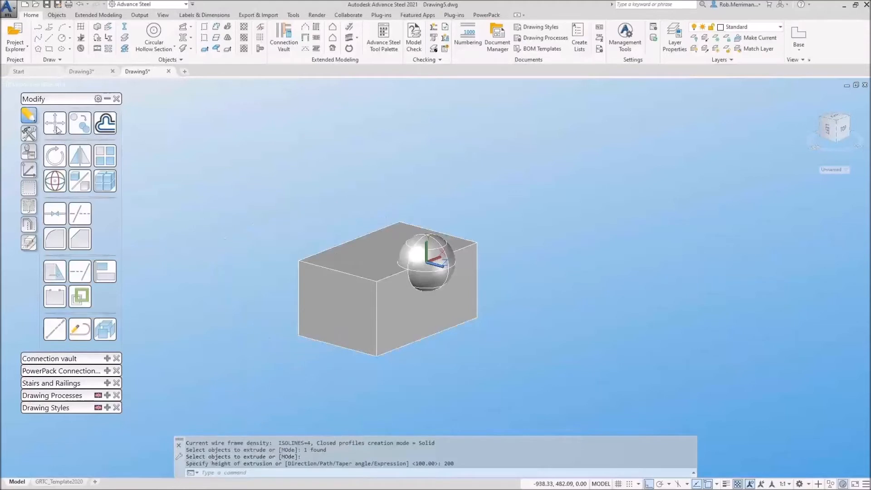
Step: Move the box 100 back along its extrusion direction so that it encloses the sphere's lower half
{"action": "left_click", "coordinate": [344, 308]}
{"action": "left_click", "coordinate": [54, 122]}
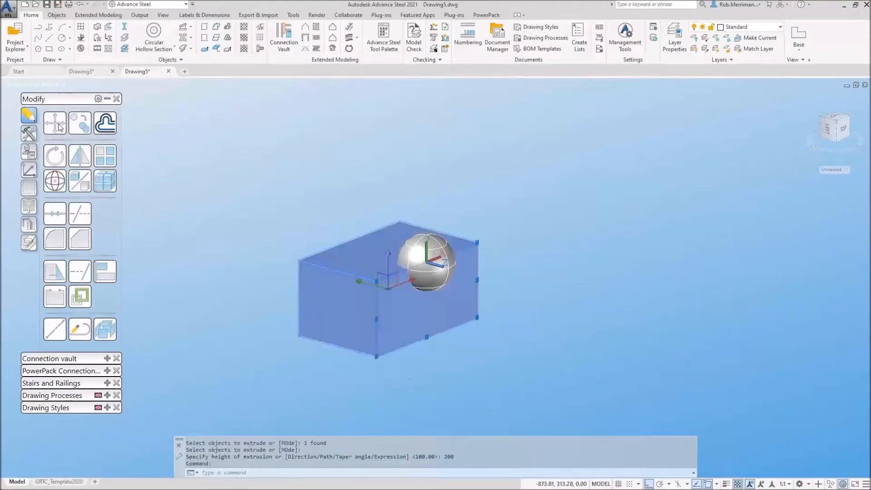
{"action": "left_click", "coordinate": [430, 378]}
{"action": "type", "text": "10"}
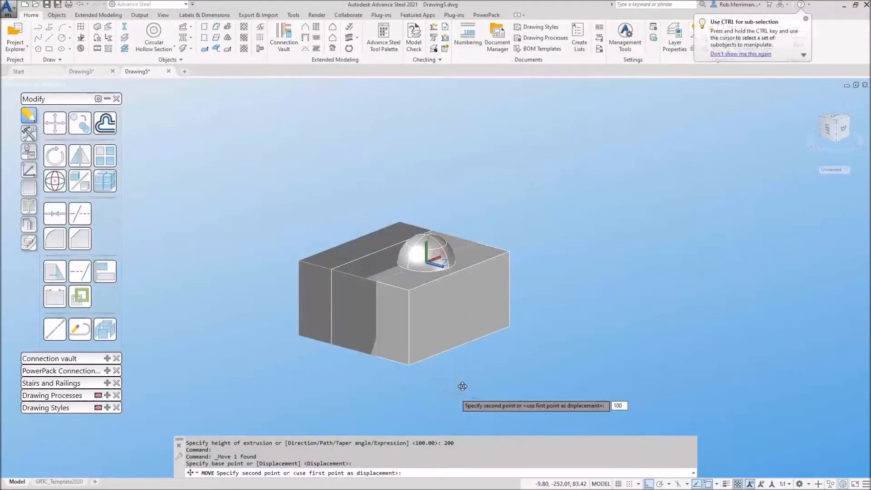
{"action": "type", "text": "0"}
{"action": "key", "text": "Return"}
Step: Subtract the box from the sphere to leave only the upper hemisphere
{"action": "type", "text": "subrt"}
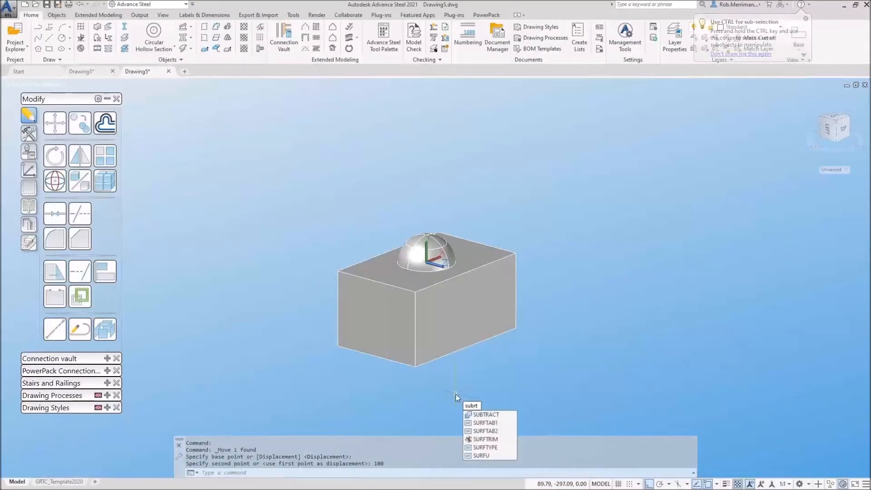
{"action": "key", "text": "Return"}
{"action": "left_click", "coordinate": [446, 254]}
{"action": "key", "text": "Return"}
{"action": "left_click", "coordinate": [472, 265]}
{"action": "key", "text": "Return"}
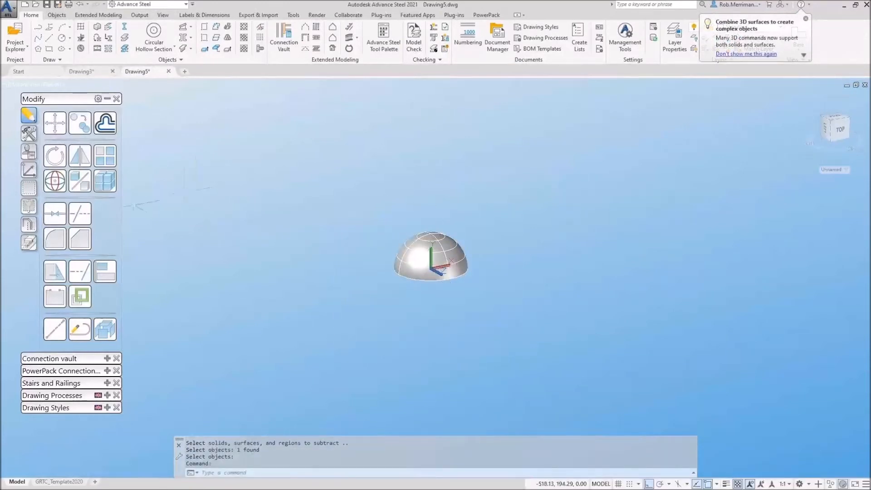
Step: Reset the UCS to World and save the drawing as Ø114.3 Semi sphere in the Advance Steel play park folder
{"action": "left_click", "coordinate": [28, 170]}
{"action": "left_click", "coordinate": [54, 122]}
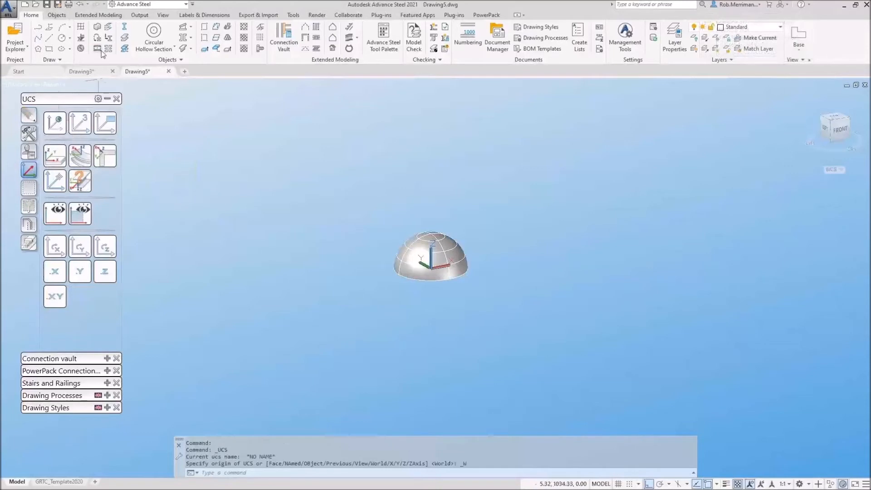
{"action": "key", "text": "ctrl+s"}
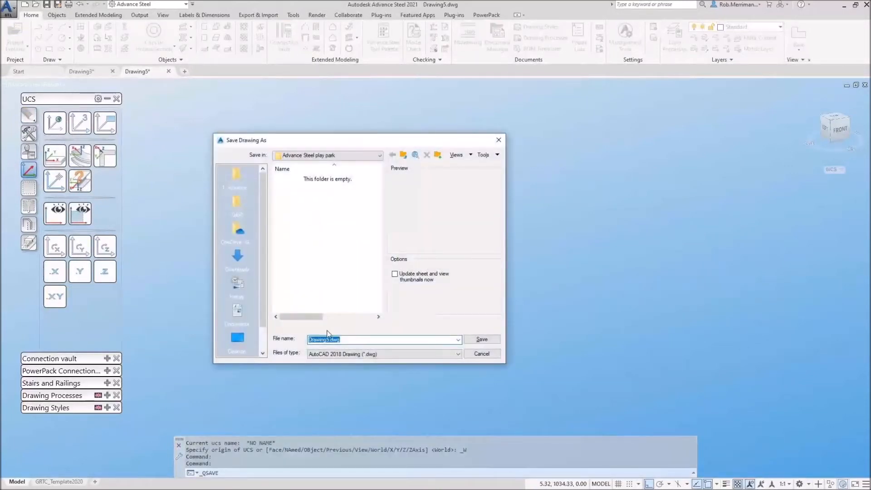
{"action": "type", "text": "0"}
{"action": "key", "text": "Return"}
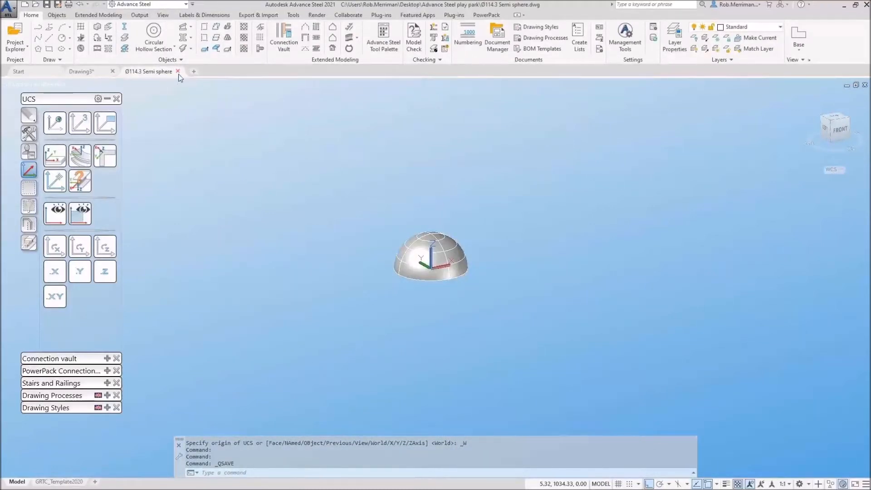
Step: Close the semi sphere drawing and save the roundabout model as Advance Steel Playpark in the same folder
{"action": "left_click", "coordinate": [177, 72]}
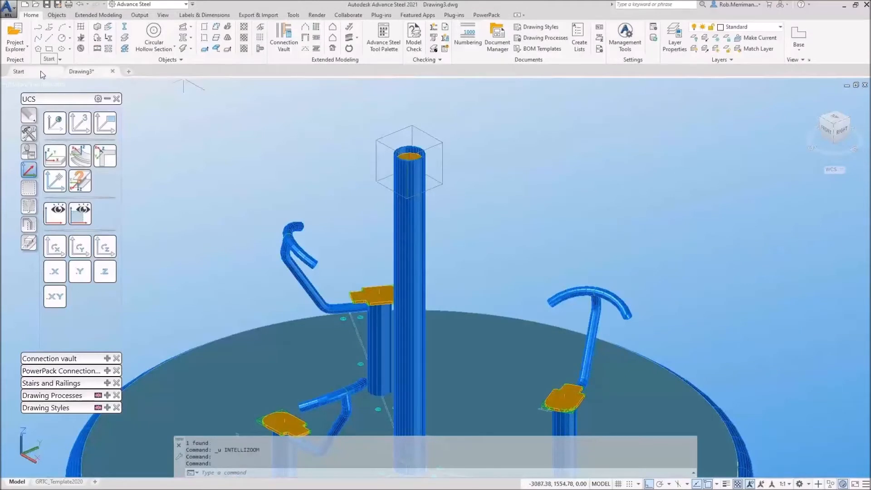
{"action": "left_click", "coordinate": [47, 5]}
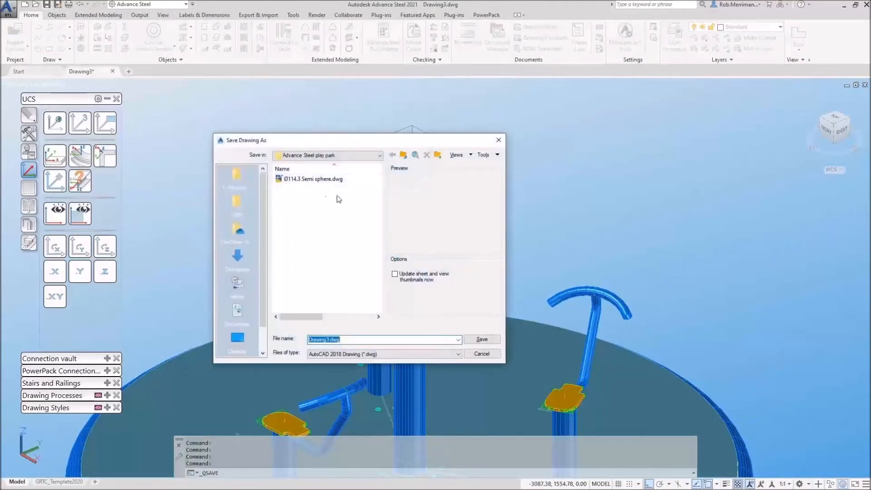
{"action": "left_click", "coordinate": [330, 340]}
{"action": "left_click_drag", "start_coordinate": [330, 341], "coordinate": [308, 340]}
{"action": "type", "text": "Advance Steel Playpark"}
{"action": "key", "text": "Return"}
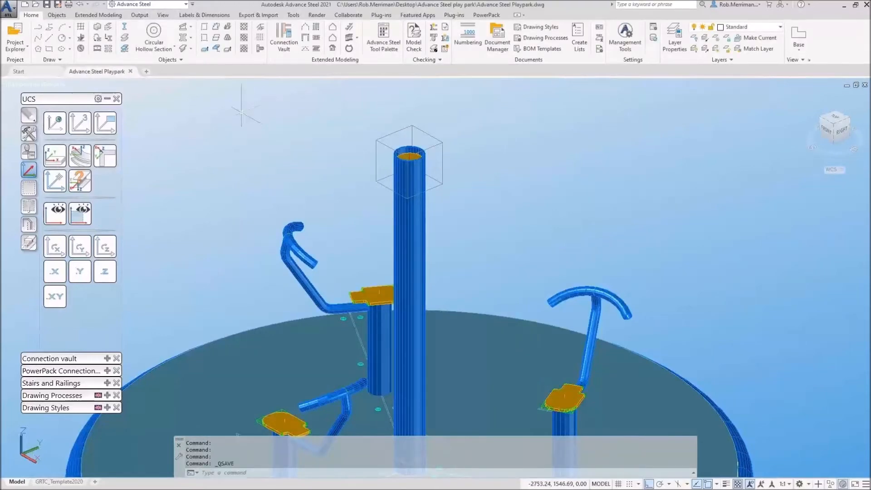
Step: Start another new drawing and rotate its UCS about the X axis, with the view set to the plan of that UCS
{"action": "left_click", "coordinate": [35, 73]}
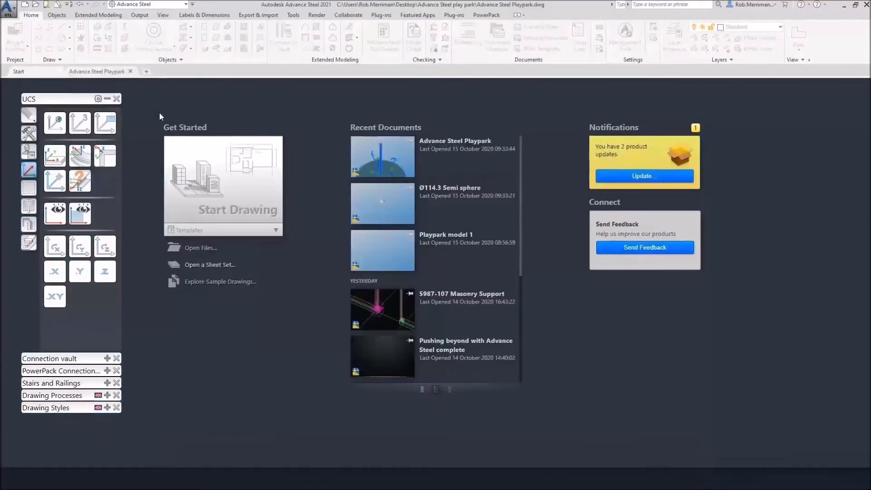
{"action": "left_click", "coordinate": [206, 231]}
{"action": "left_click", "coordinate": [210, 268]}
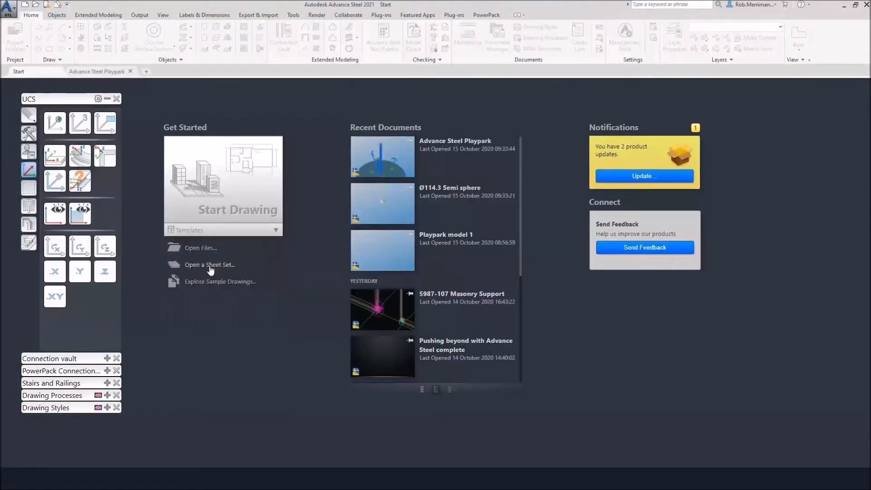
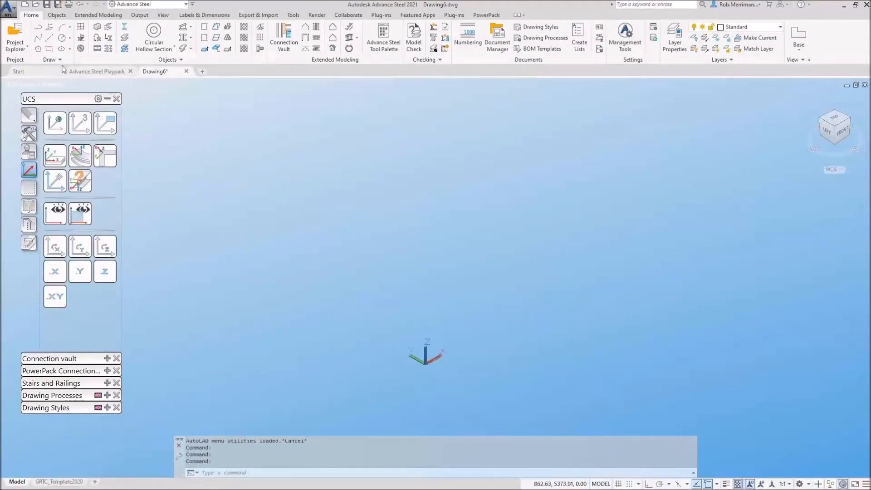
{"action": "left_click", "coordinate": [58, 249]}
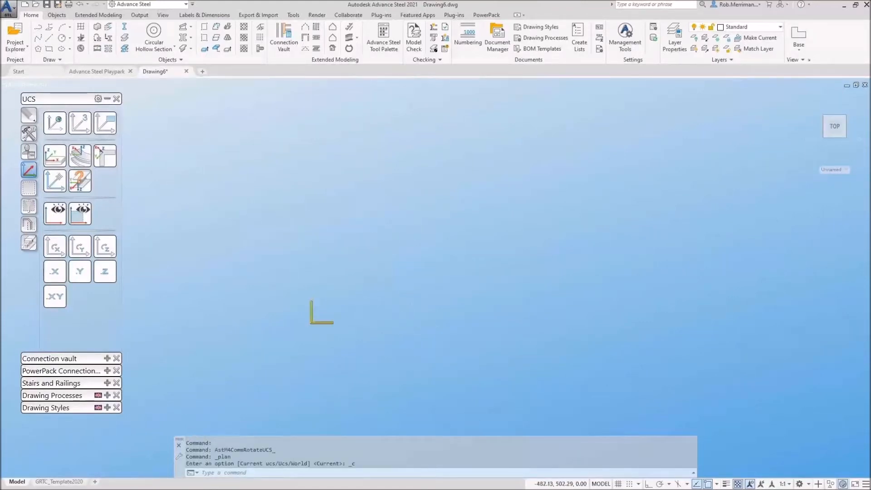
Step: Begin a line profile at 0,0 with ortho on, running 5 up along Y and 16.85 along positive X
{"action": "left_click", "coordinate": [49, 38]}
{"action": "type", "text": "0,0"}
{"action": "key", "text": "Return"}
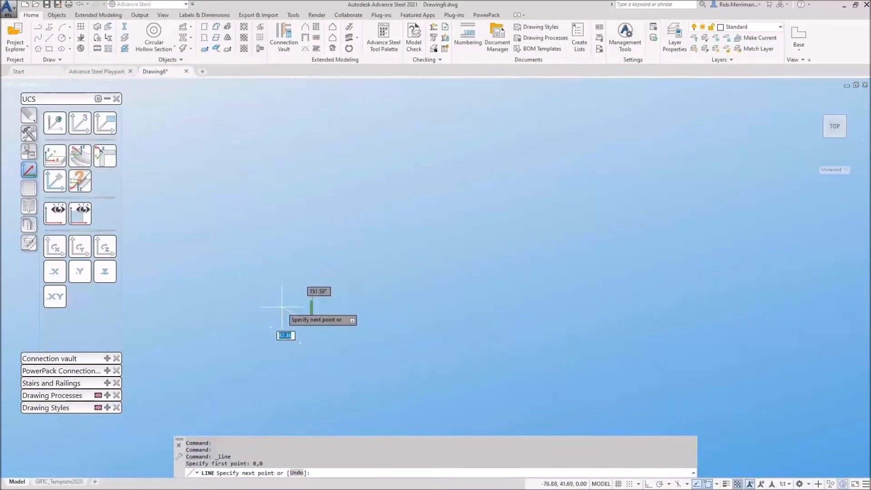
{"action": "left_click", "coordinate": [649, 483]}
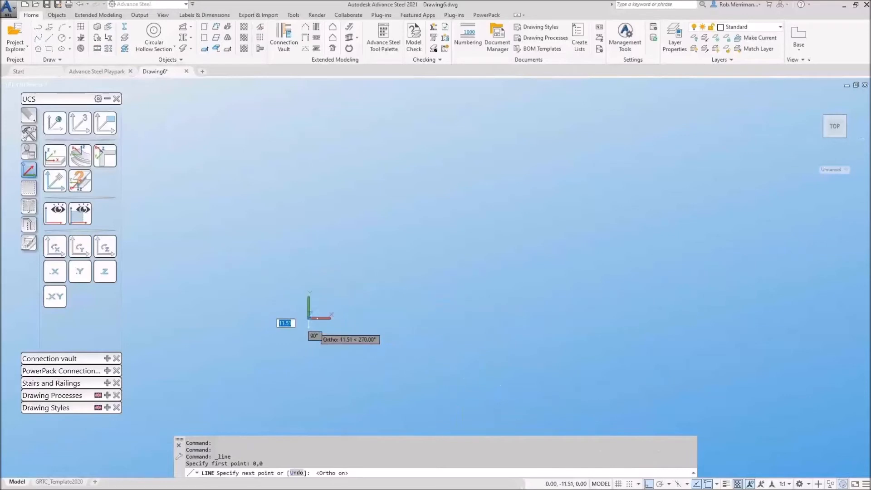
{"action": "type", "text": "5"}
{"action": "key", "text": "Return"}
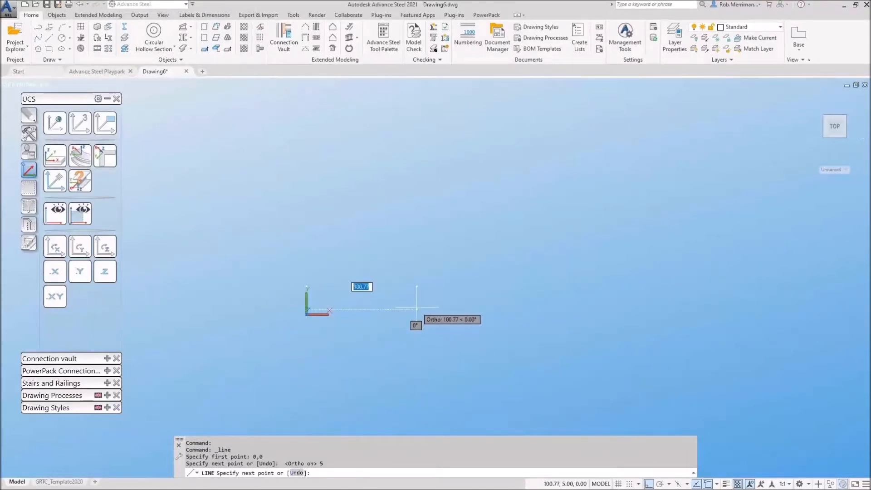
{"action": "type", "text": "16.85"}
{"action": "key", "text": "Return"}
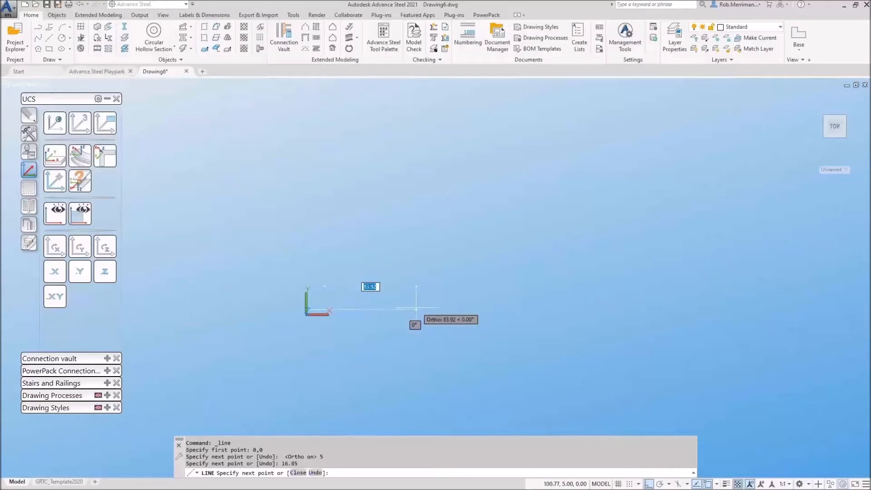
Step: Continue the profile with segments 5 down, 4 back toward the Y axis and 6 down
{"action": "type", "text": "5"}
{"action": "key", "text": "Return"}
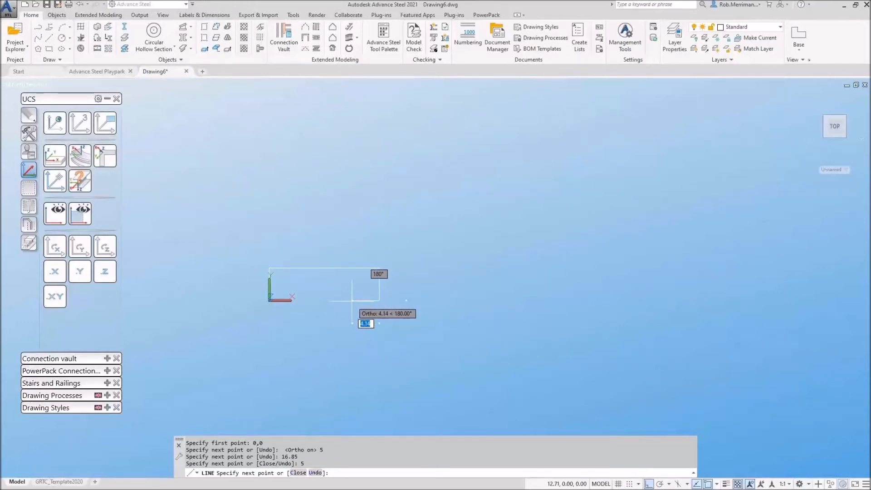
{"action": "type", "text": "4"}
{"action": "key", "text": "Return"}
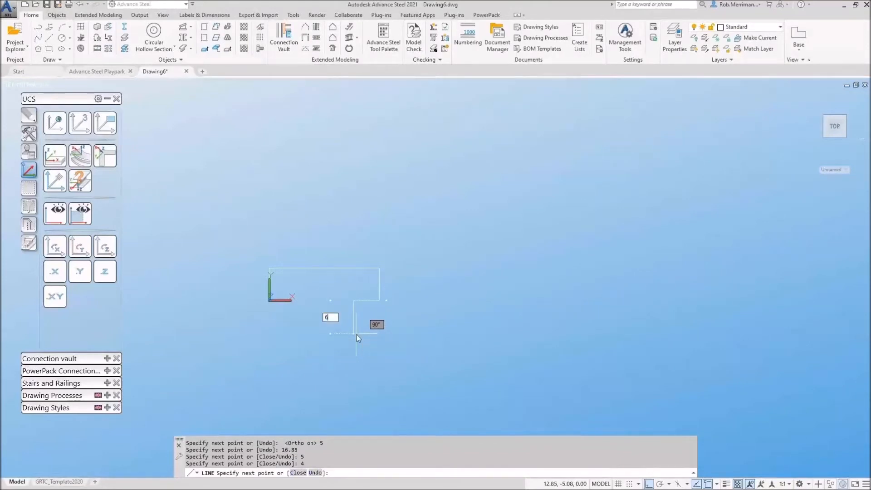
{"action": "type", "text": "6"}
{"action": "key", "text": "Return"}
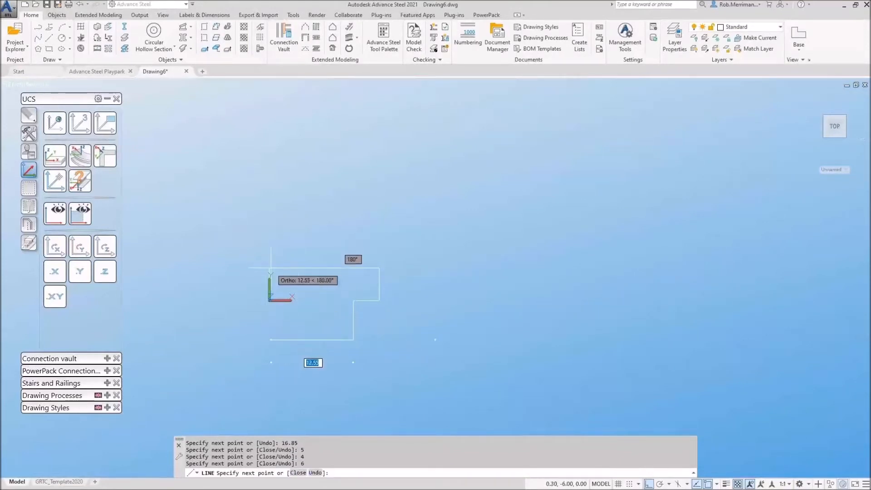
Step: Enable the Endpoint object snap and connect the profile's lower end to the origin with a line
{"action": "left_click", "coordinate": [717, 484]}
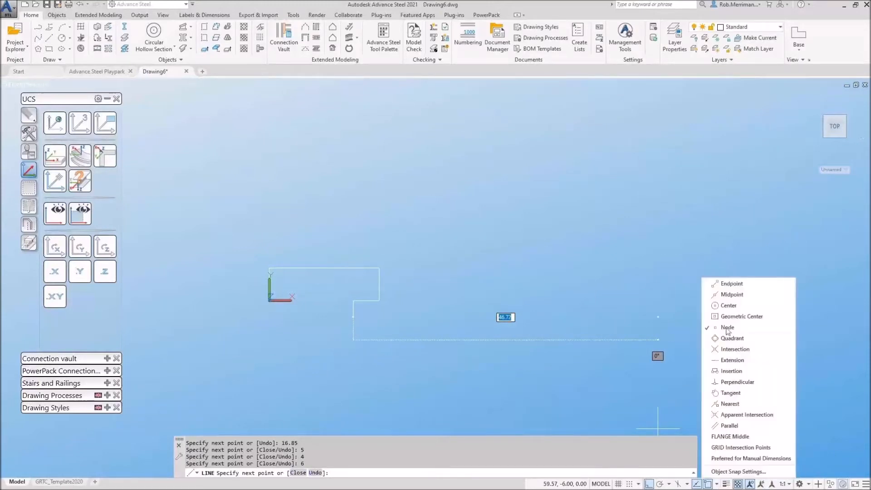
{"action": "left_click", "coordinate": [737, 284]}
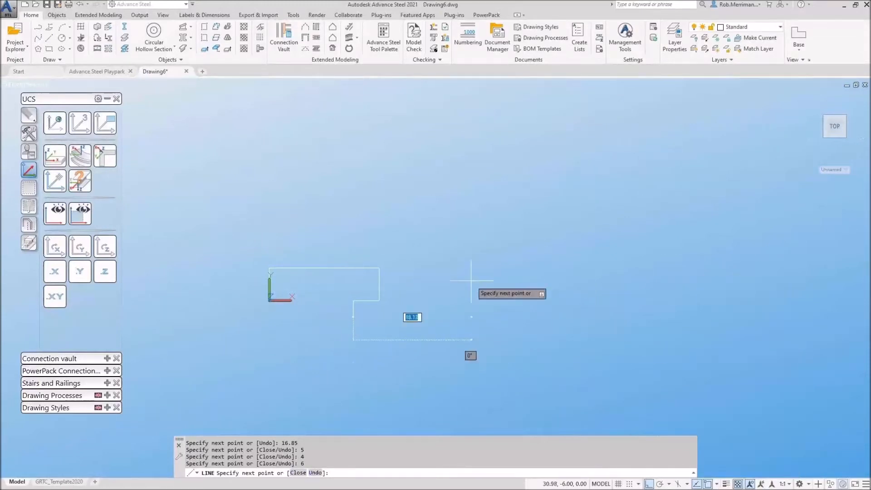
{"action": "left_click", "coordinate": [269, 299]}
{"action": "key", "text": "Escape"}
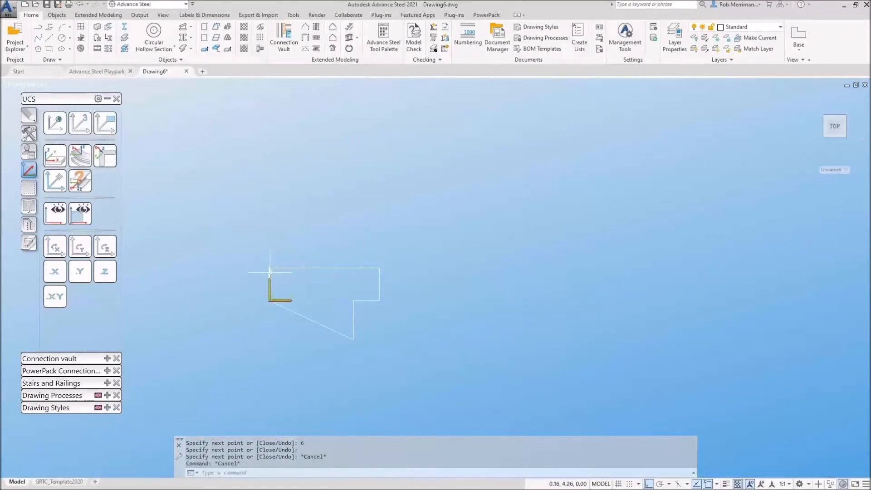
Step: Delete the sloped closing line and the short vertical line rising from the origin
{"action": "left_click", "coordinate": [284, 306]}
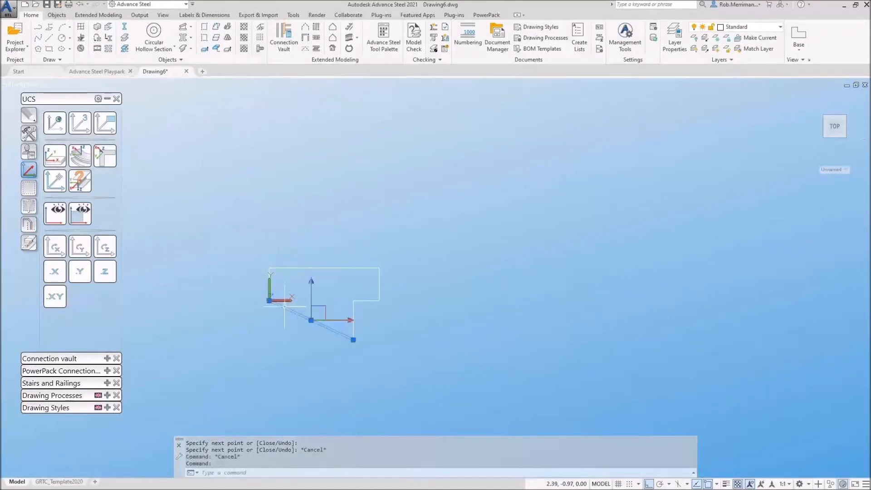
{"action": "key", "text": "Delete"}
{"action": "left_click", "coordinate": [216, 222]}
{"action": "left_click", "coordinate": [293, 334]}
{"action": "key", "text": "Delete"}
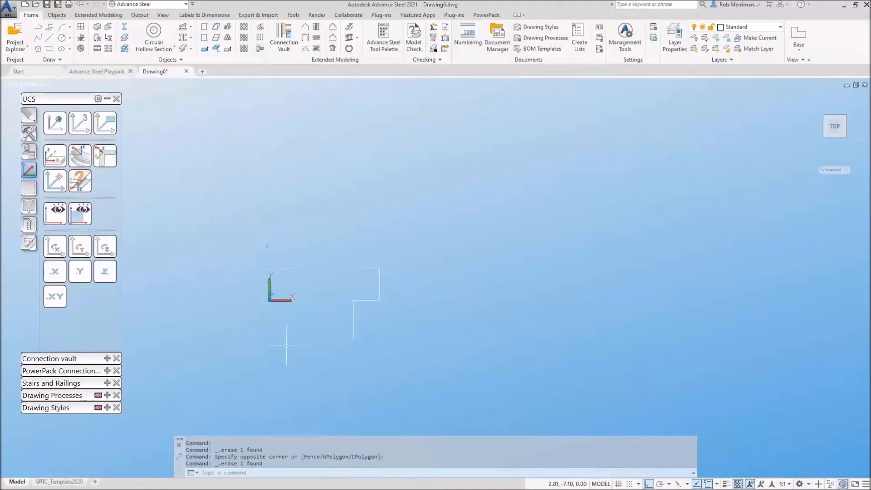
Step: Close the stepped profile with a horizontal line from its open lower end to the Y axis and a vertical line up to the upper edge
{"action": "left_click", "coordinate": [50, 38]}
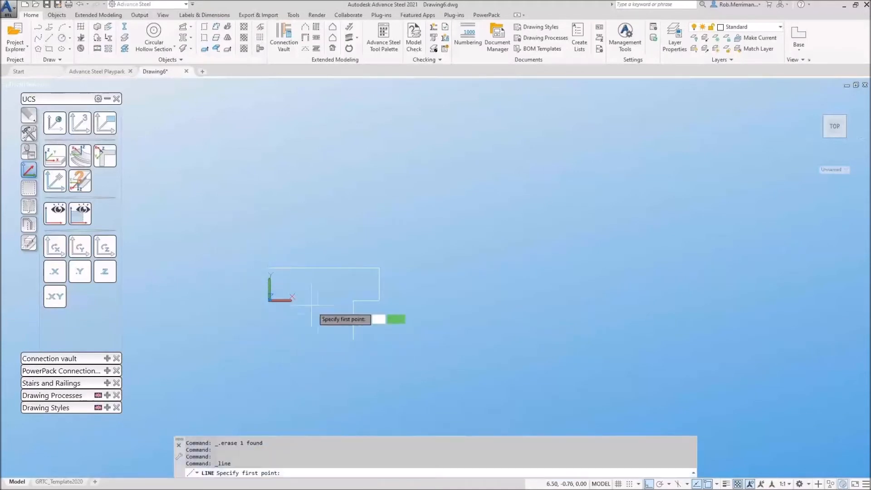
{"action": "left_click", "coordinate": [353, 338]}
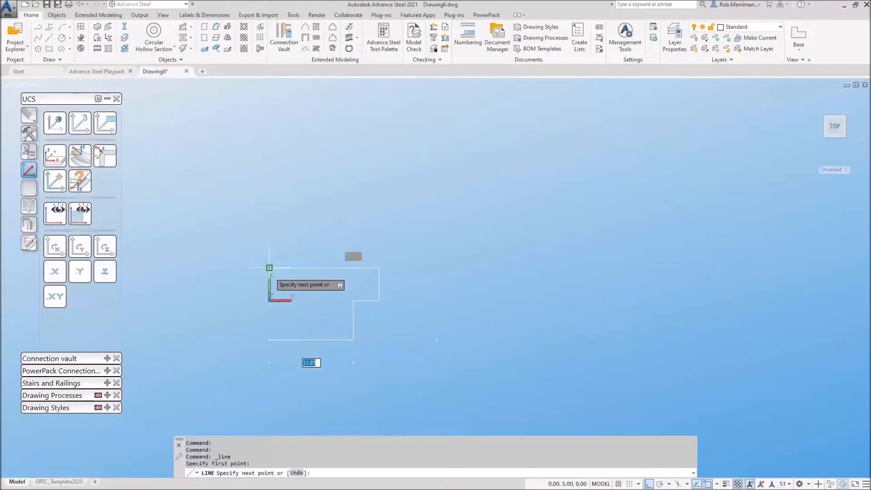
{"action": "left_click", "coordinate": [269, 339]}
{"action": "left_click", "coordinate": [269, 268]}
{"action": "middle_click_drag", "start_coordinate": [307, 273], "coordinate": [270, 249], "text": "shift"}
{"action": "key", "text": "Escape"}
{"action": "key", "text": "Escape"}
Step: Join the six profile lines into a single polyline
{"action": "type", "text": "j"}
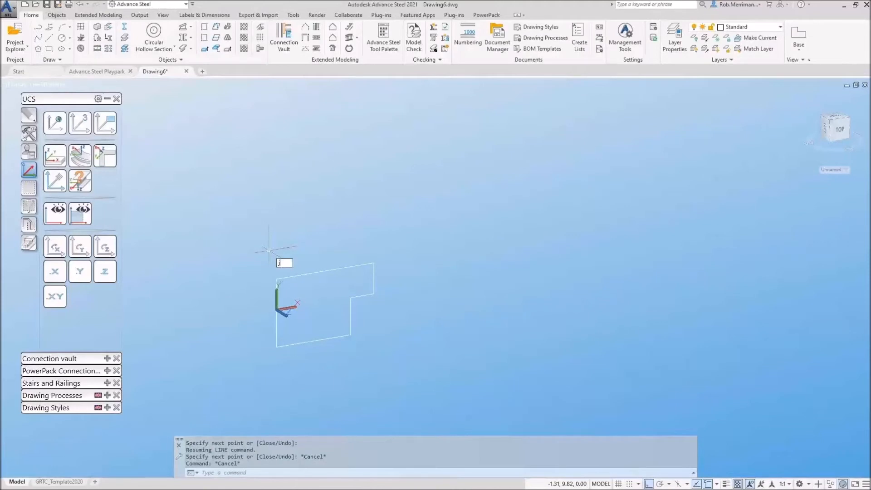
{"action": "type", "text": "oin"}
{"action": "key", "text": "Return"}
{"action": "left_click", "coordinate": [390, 349]}
{"action": "left_click", "coordinate": [211, 219]}
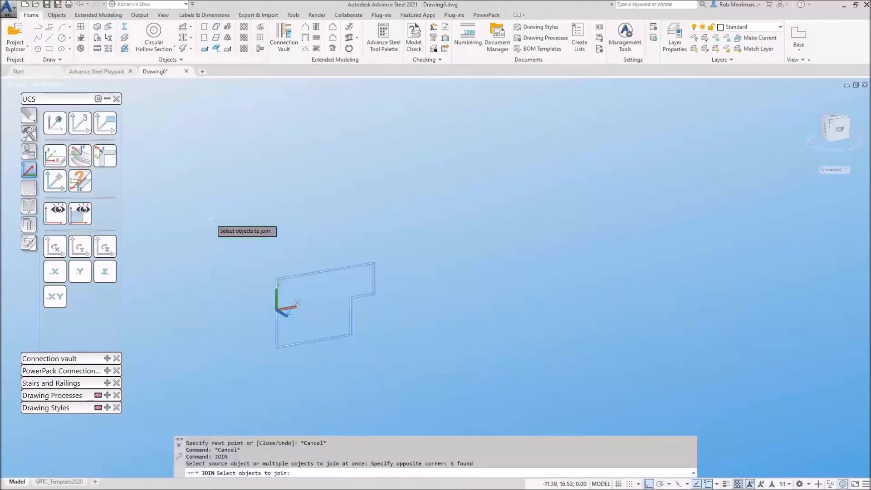
{"action": "key", "text": "Return"}
Step: Restore the world UCS and revolve the closed profile 360 degrees about its vertical edge on the Z axis
{"action": "left_click", "coordinate": [54, 122]}
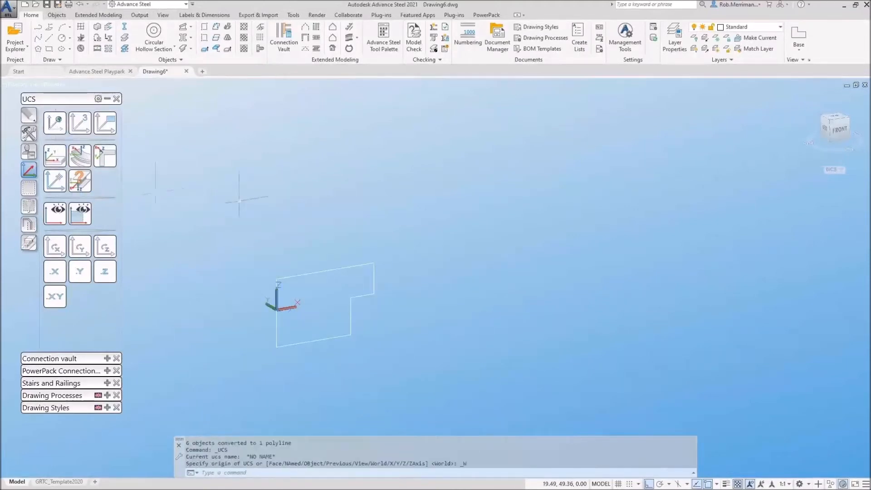
{"action": "type", "text": "revolve"}
{"action": "key", "text": "Return"}
{"action": "left_click", "coordinate": [414, 389]}
{"action": "left_click", "coordinate": [264, 270]}
{"action": "right_click", "coordinate": [262, 271]}
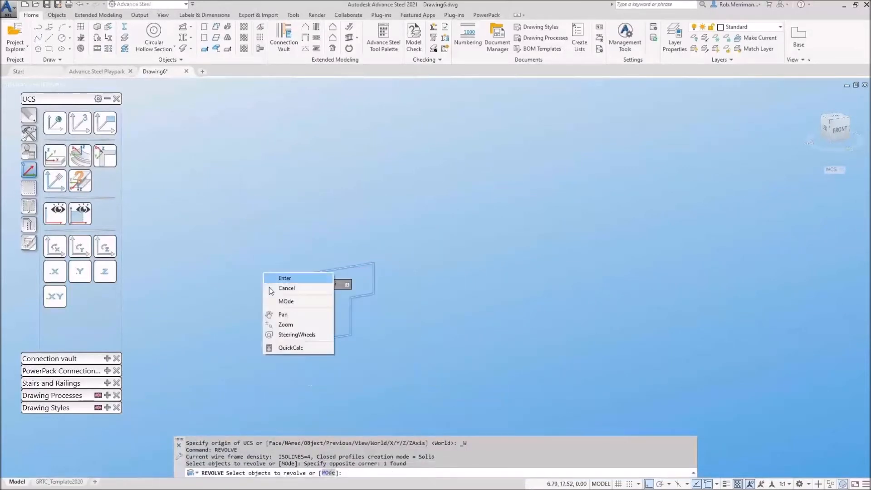
{"action": "left_click", "coordinate": [275, 269]}
{"action": "left_click", "coordinate": [340, 283]}
{"action": "right_click", "coordinate": [283, 279]}
{"action": "left_click", "coordinate": [299, 283]}
{"action": "left_click", "coordinate": [277, 279]}
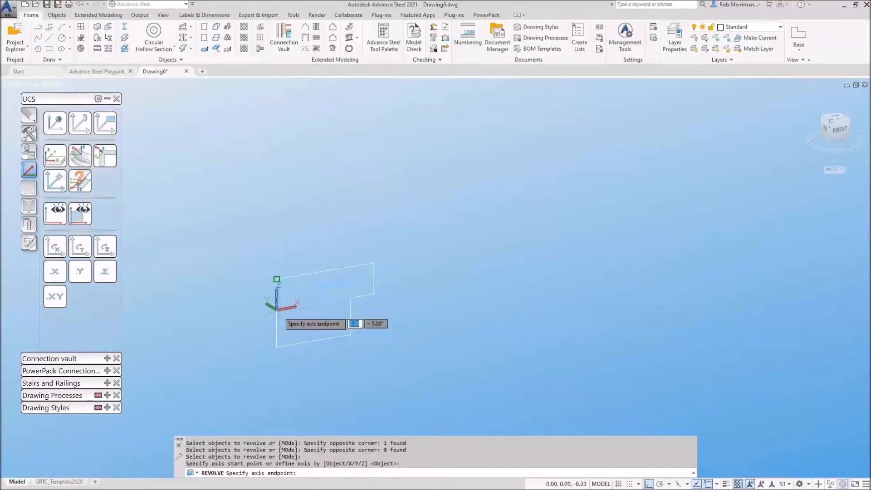
{"action": "left_click", "coordinate": [284, 164]}
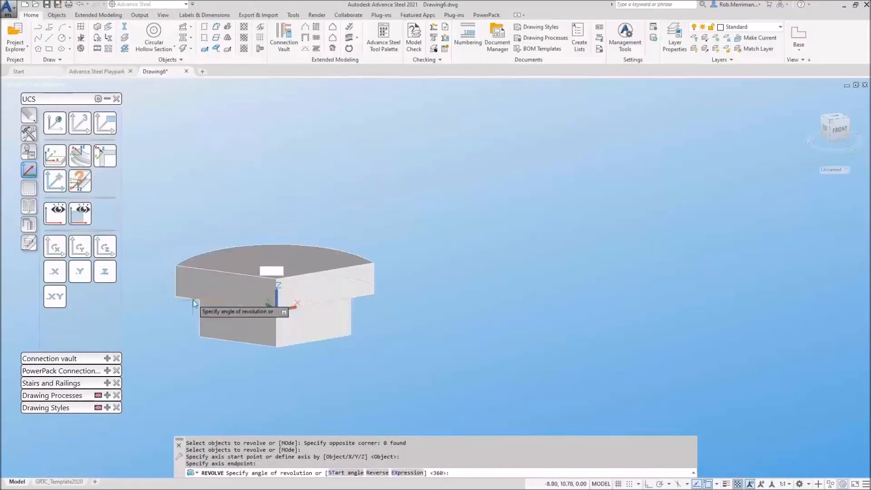
{"action": "key", "text": "Return"}
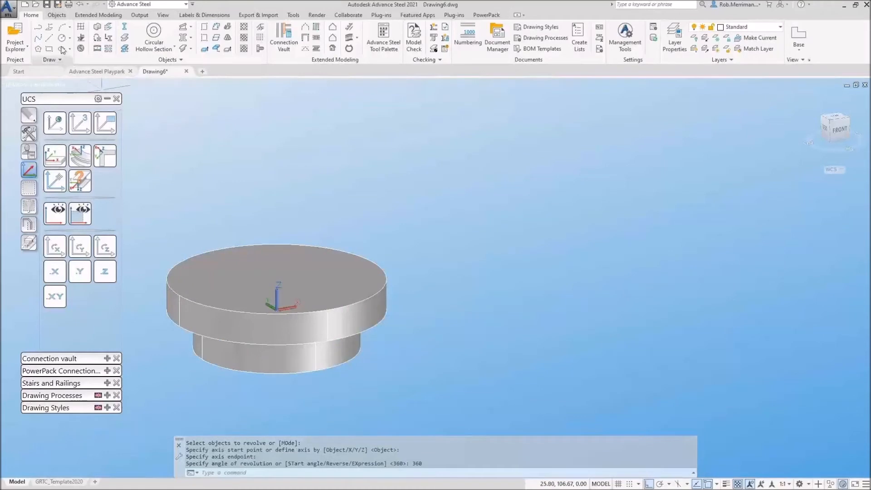
Step: Save the drawing as "Ø33.7 Bang in end cap" in the Advance Steel play park folder and close it
{"action": "left_click", "coordinate": [47, 4]}
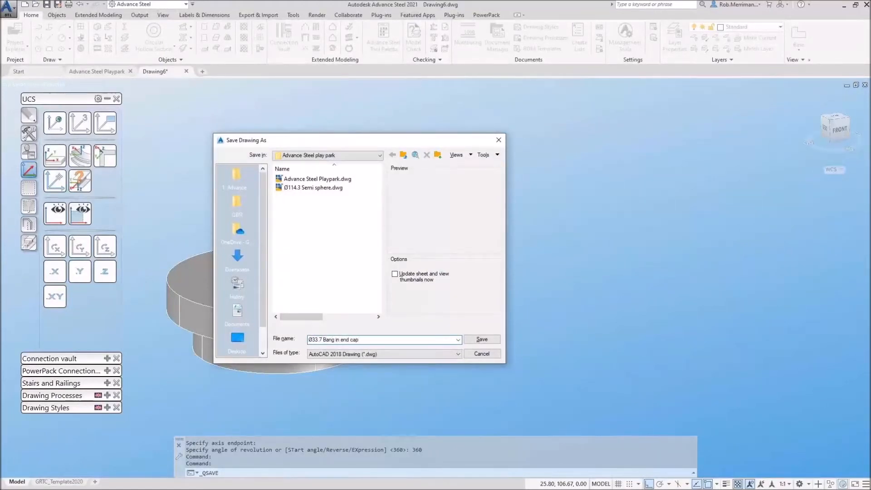
{"action": "key", "text": "Return"}
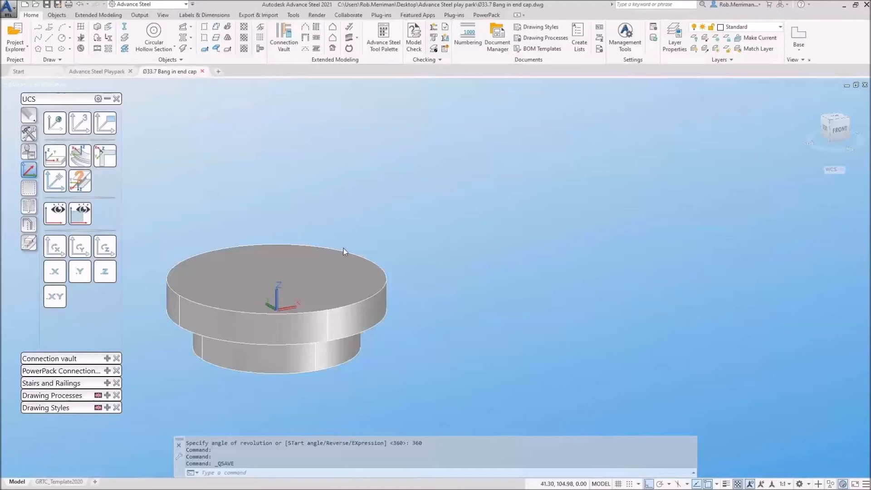
{"action": "key", "text": "ctrl+F4"}
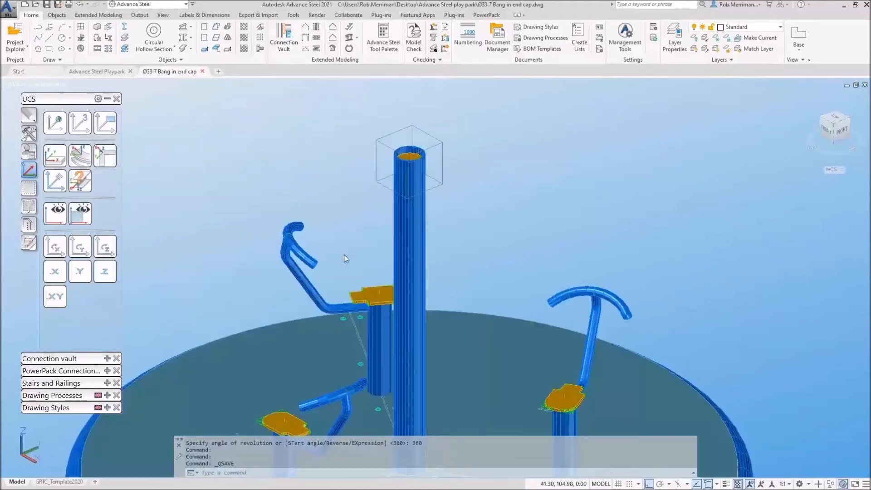
Step: Move the UCS origin to the centre of the central post's top end in the playpark model
{"action": "left_click", "coordinate": [55, 181]}
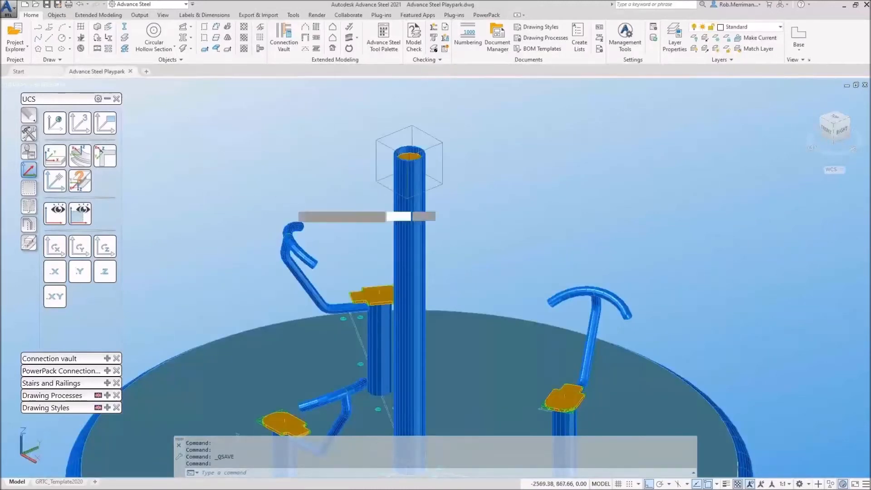
{"action": "scroll", "coordinate": [415, 164], "scroll_direction": "up", "scroll_amount": 5}
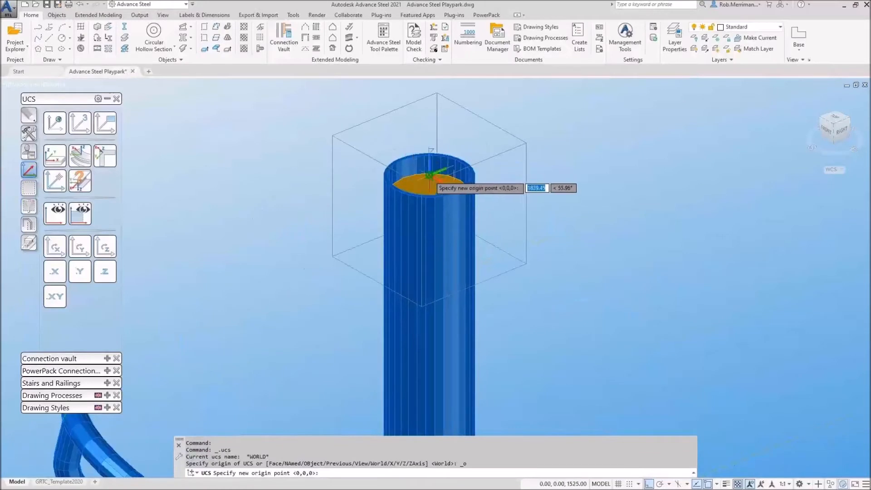
{"action": "left_click", "coordinate": [429, 175]}
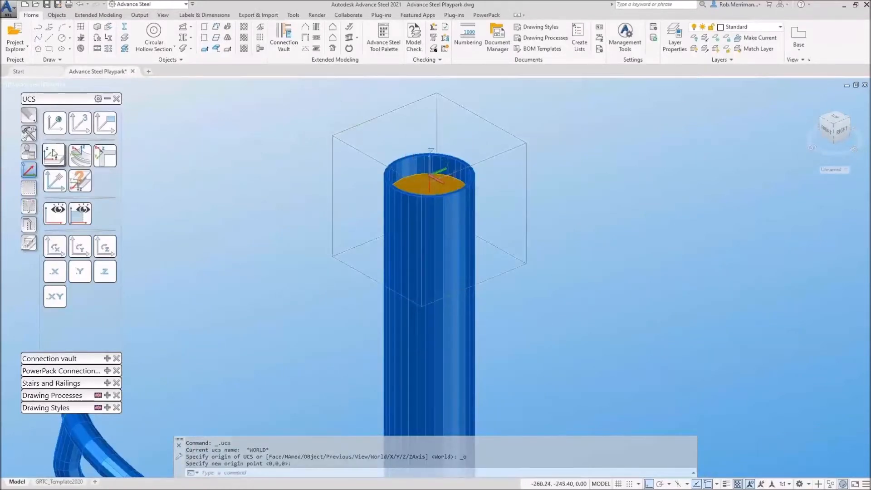
Step: Insert a special part at the UCS origin on the post, using Ø114.3 Semi sphere.dwg from the Advance Steel play park folder
{"action": "left_click", "coordinate": [30, 135]}
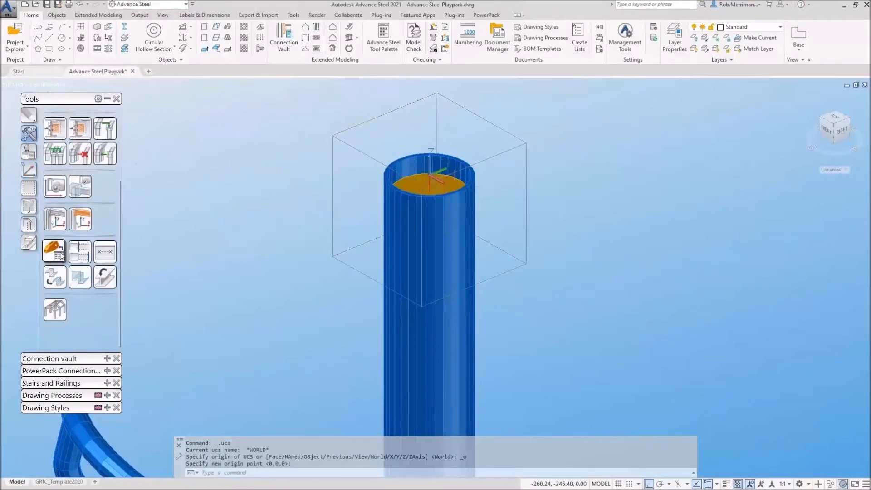
{"action": "left_click", "coordinate": [61, 255]}
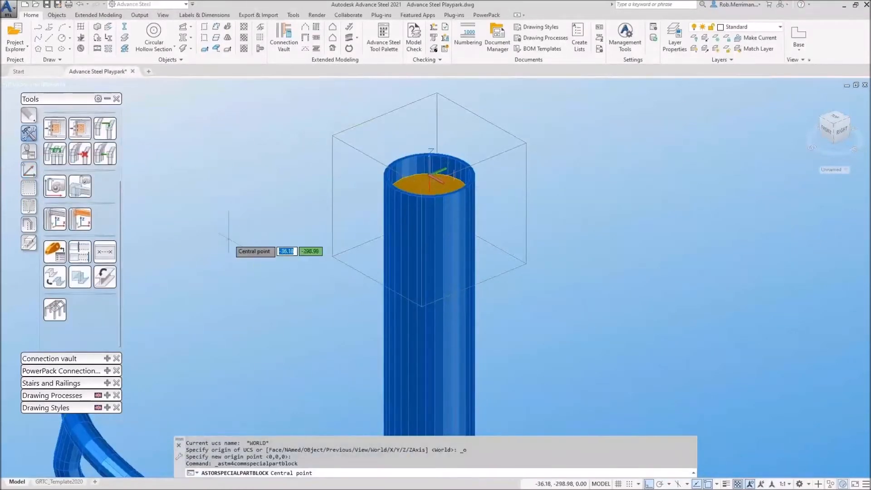
{"action": "left_click", "coordinate": [429, 175]}
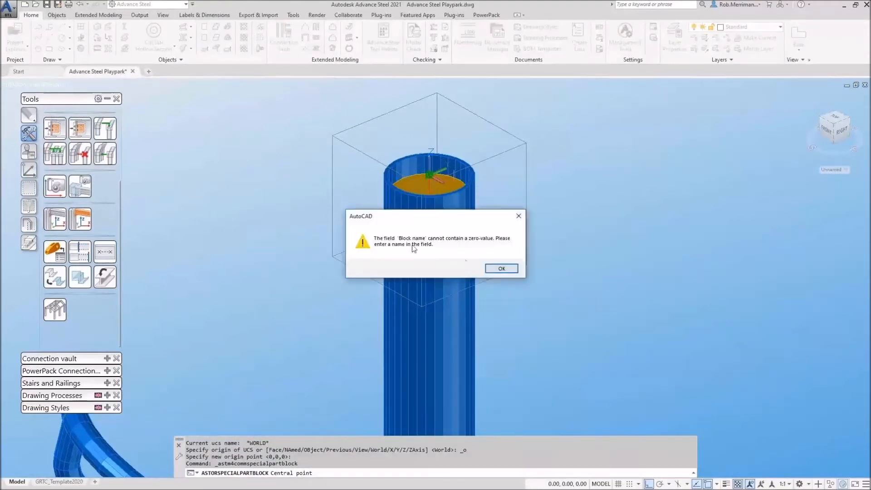
{"action": "left_click", "coordinate": [500, 268]}
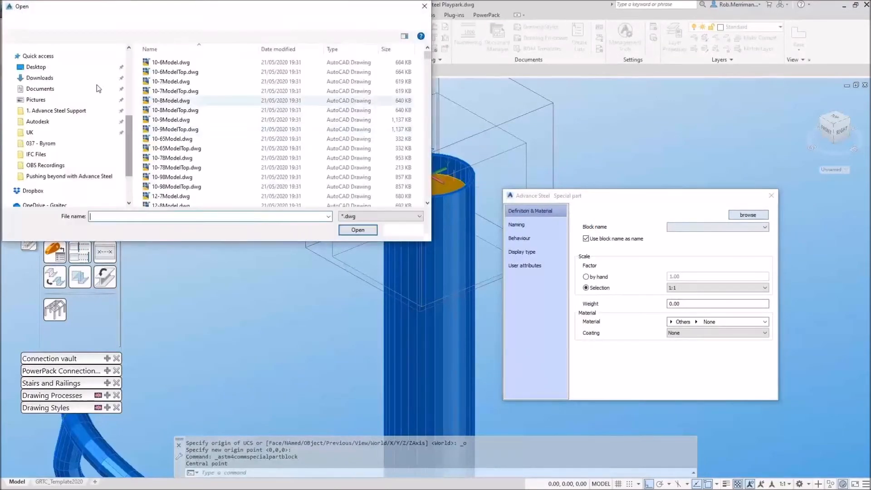
{"action": "left_click", "coordinate": [43, 107]}
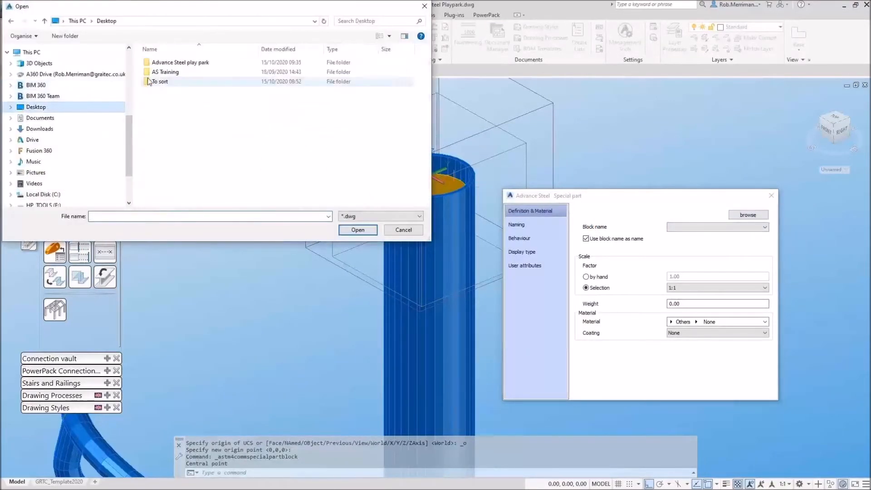
{"action": "double_click", "coordinate": [184, 63]}
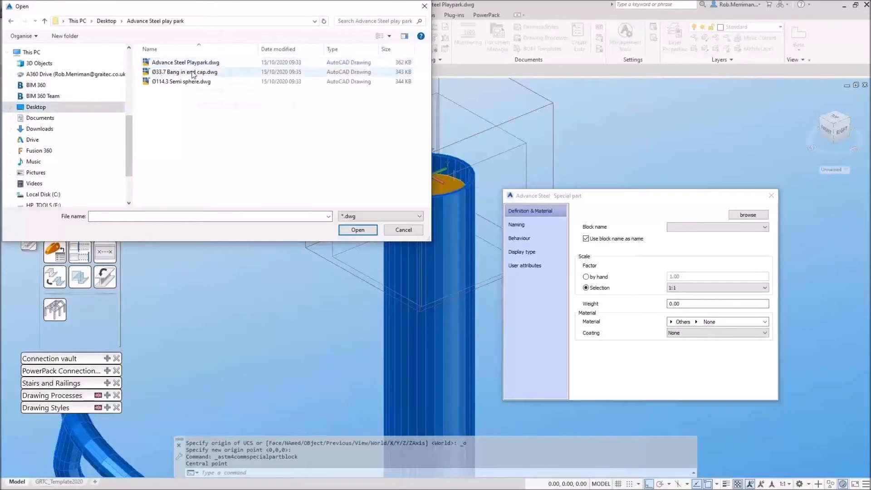
{"action": "double_click", "coordinate": [181, 82]}
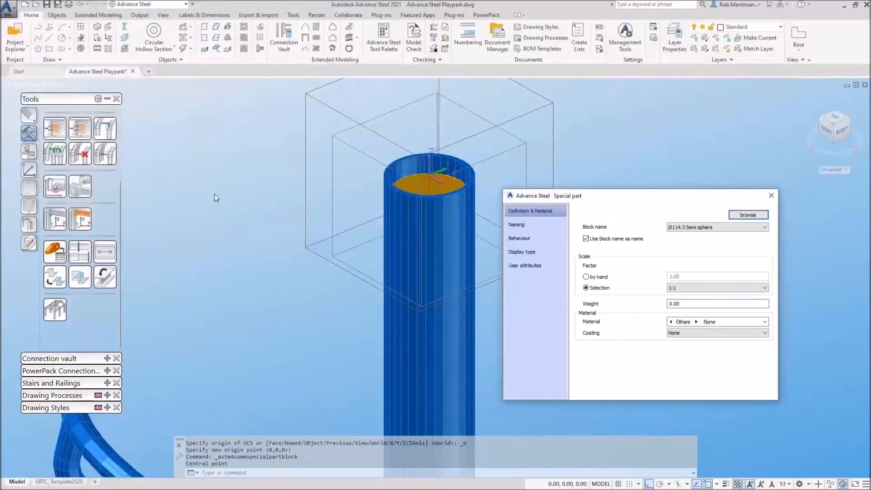
Step: Set the semi sphere special part's material to Steel S275 and its coating to Galvanised
{"action": "left_click", "coordinate": [679, 323]}
{"action": "left_click", "coordinate": [678, 354]}
{"action": "left_click", "coordinate": [695, 327]}
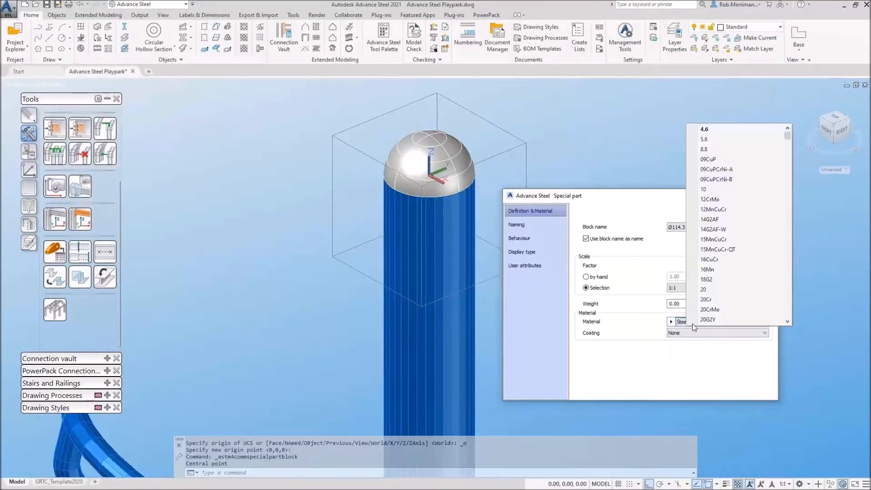
{"action": "scroll", "coordinate": [735, 200], "scroll_direction": "down", "scroll_amount": 3}
{"action": "left_click_drag", "start_coordinate": [787, 151], "coordinate": [787, 249]}
{"action": "left_click", "coordinate": [713, 195]}
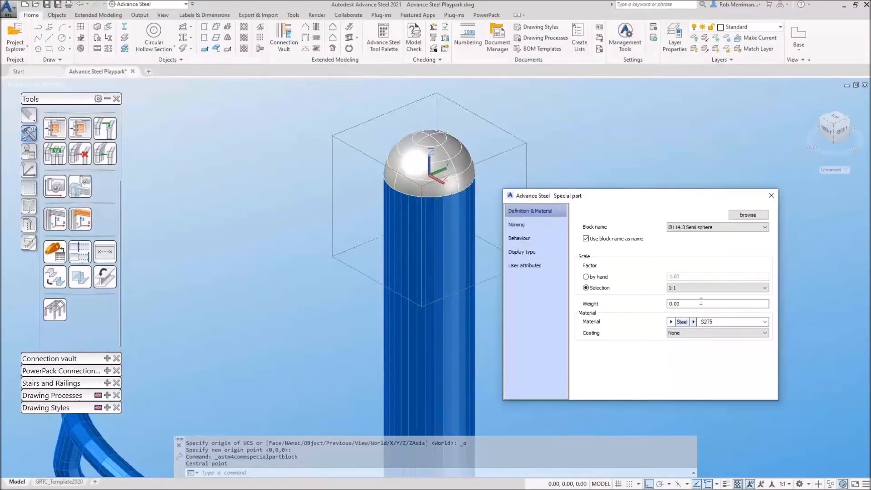
{"action": "left_click", "coordinate": [687, 333]}
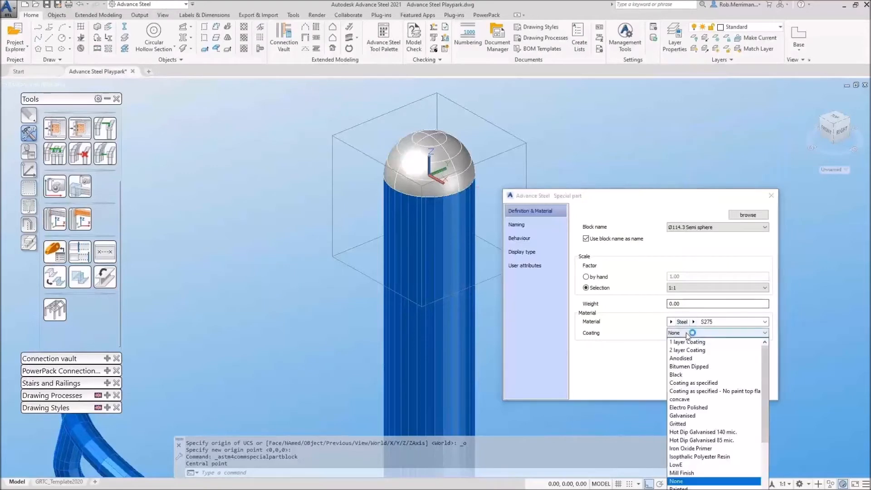
{"action": "left_click", "coordinate": [683, 415]}
Step: Enter "Ø114.3 Semi sphere" as the special part's free remark and commodity number, and close its properties
{"action": "left_click", "coordinate": [684, 308]}
{"action": "left_click", "coordinate": [685, 307]}
{"action": "left_click", "coordinate": [685, 308]}
{"action": "left_click", "coordinate": [722, 362]}
{"action": "left_click", "coordinate": [732, 349]}
{"action": "left_click_drag", "start_coordinate": [733, 348], "coordinate": [652, 352]}
{"action": "key", "text": "ctrl+c"}
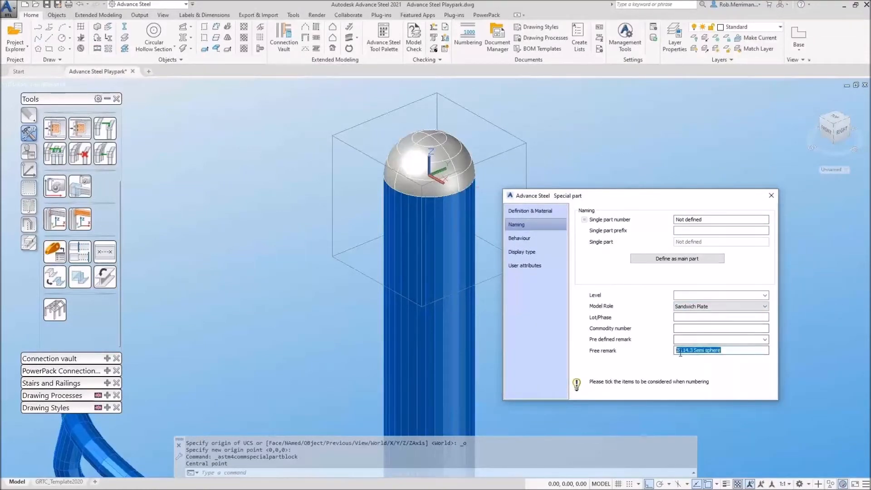
{"action": "left_click", "coordinate": [687, 329]}
{"action": "key", "text": "ctrl+v"}
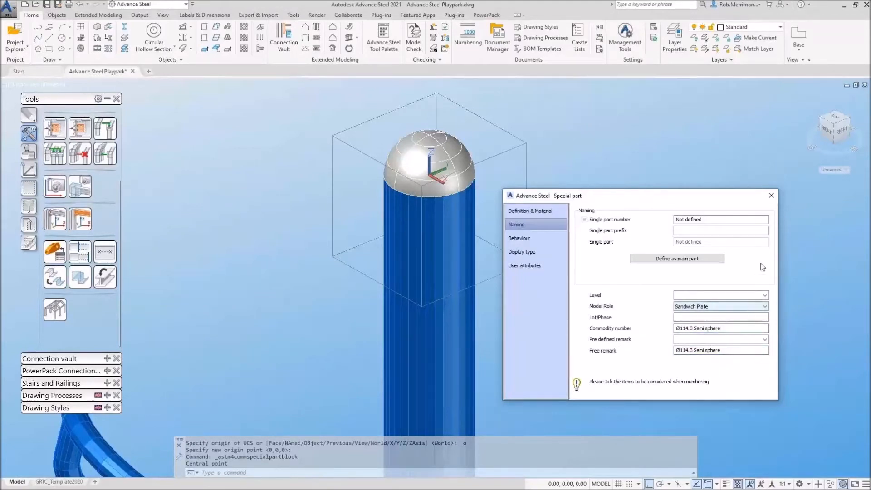
{"action": "left_click", "coordinate": [769, 196]}
Step: Connect the semi sphere and the central post with a weld point placed at the UCS origin
{"action": "left_click", "coordinate": [57, 15]}
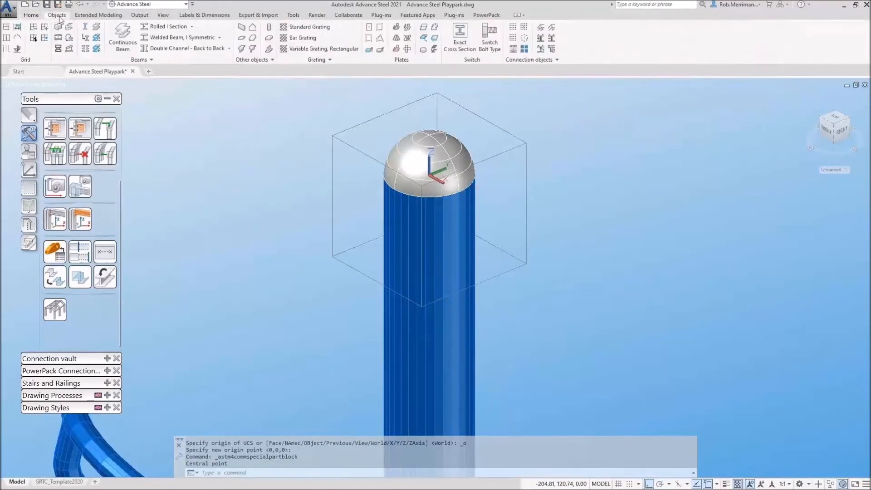
{"action": "left_click", "coordinate": [540, 29]}
{"action": "left_click", "coordinate": [458, 161]}
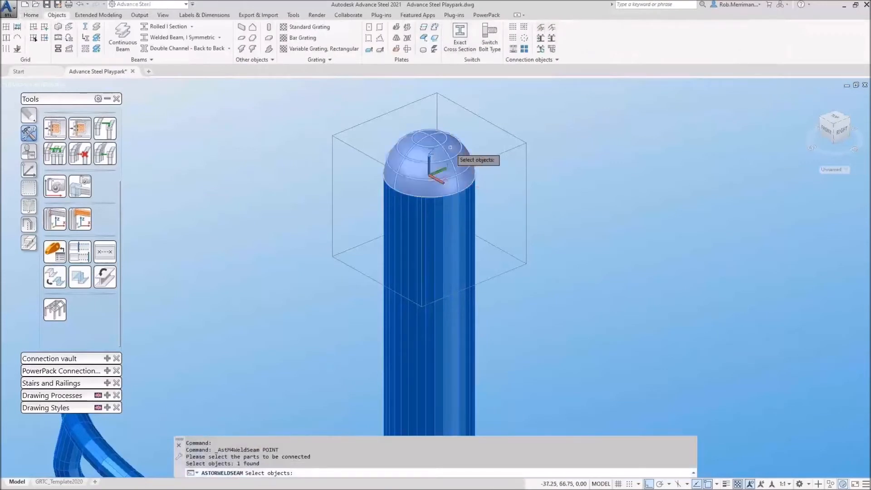
{"action": "left_click", "coordinate": [471, 208]}
{"action": "key", "text": "Return"}
{"action": "left_click", "coordinate": [428, 175]}
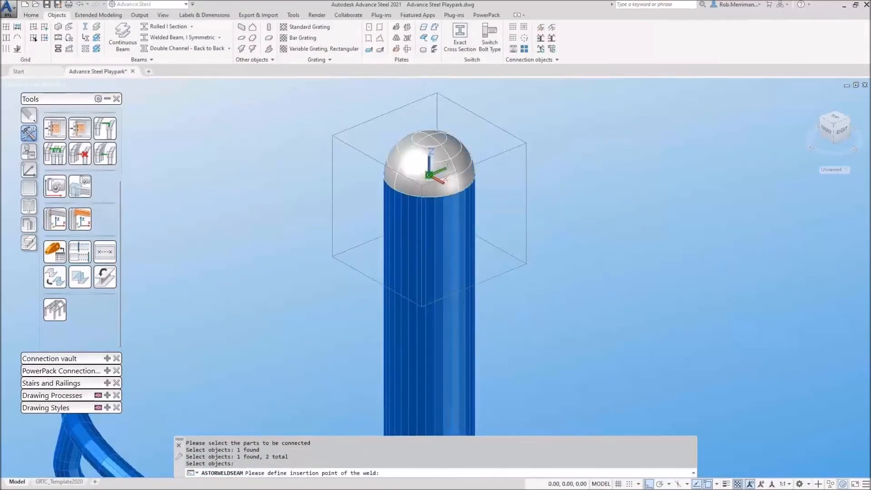
{"action": "left_click", "coordinate": [760, 195]}
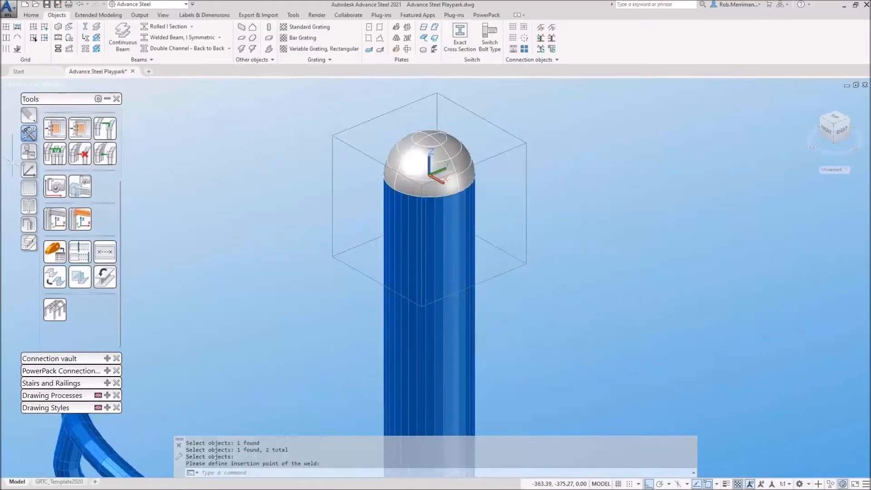
Step: Try to place the UCS at the open end of the seat's handlebar tube
{"action": "scroll", "coordinate": [588, 246], "scroll_direction": "down", "scroll_amount": 5}
{"action": "scroll", "coordinate": [589, 246], "scroll_direction": "up", "scroll_amount": 6}
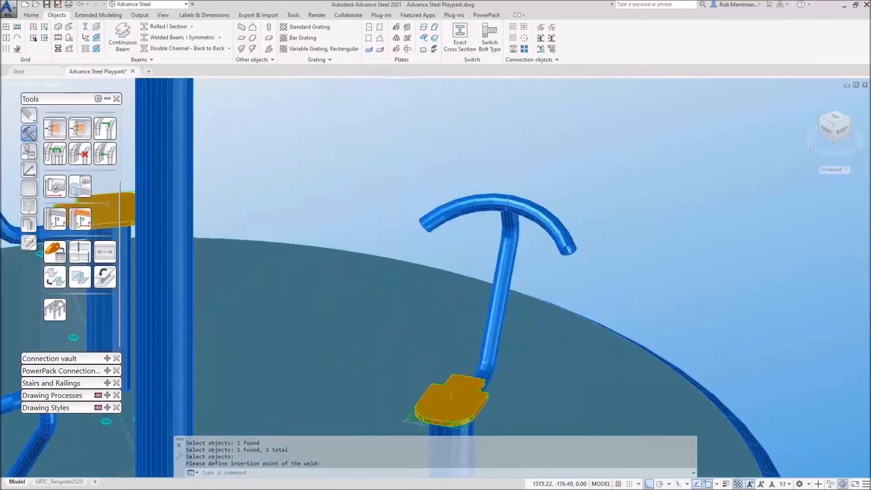
{"action": "middle_click_drag", "start_coordinate": [589, 245], "coordinate": [569, 216], "text": "shift"}
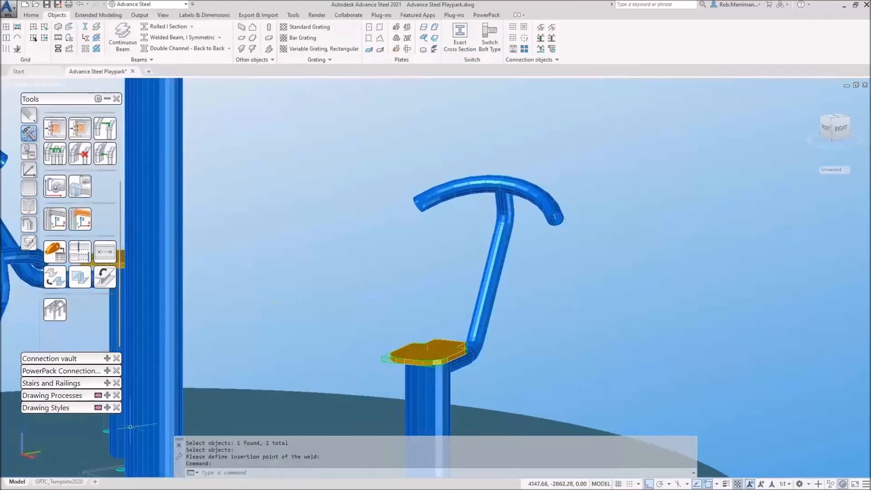
{"action": "left_click", "coordinate": [29, 169]}
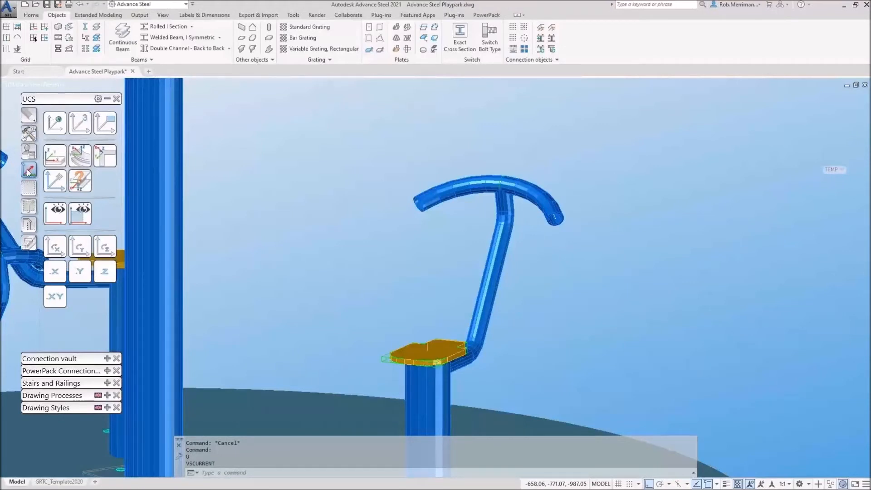
{"action": "left_click", "coordinate": [79, 158]}
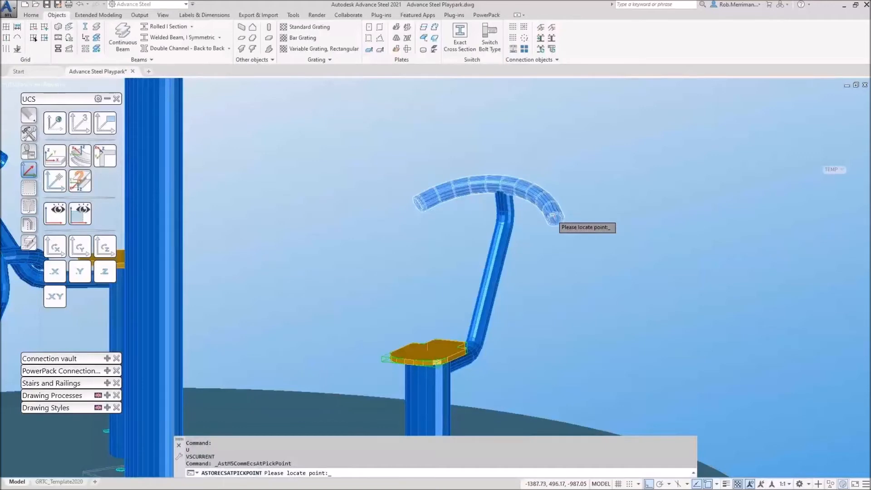
{"action": "left_click", "coordinate": [554, 220]}
{"action": "key", "text": "Return"}
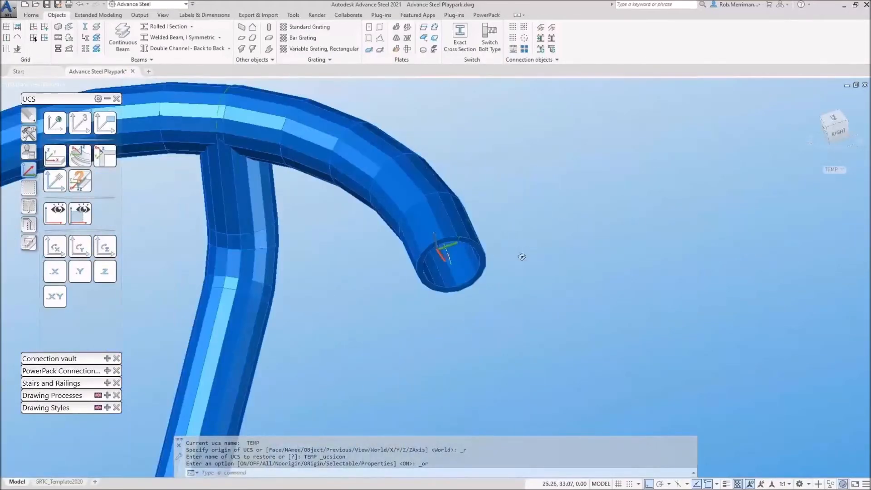
{"action": "middle_click_drag", "start_coordinate": [522, 257], "coordinate": [541, 228], "text": "shift"}
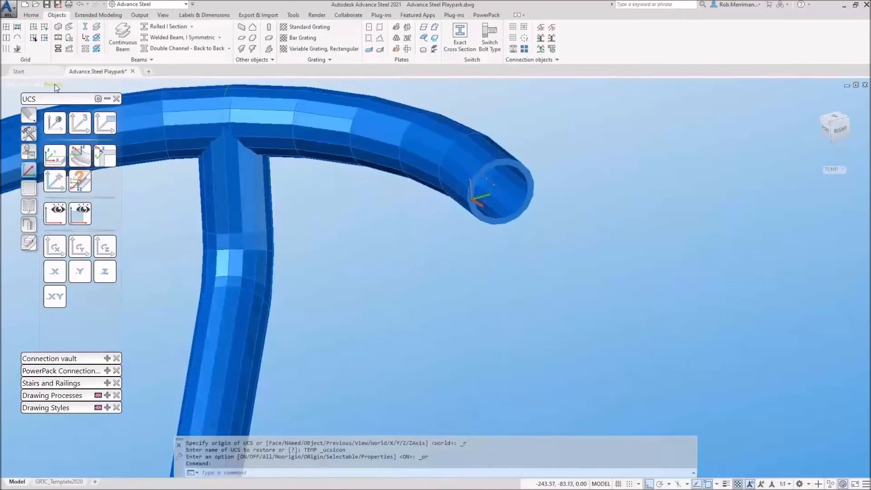
Step: Switch to the 2D Wireframe visual style and place the UCS at the centreline endpoint of the handlebar tube
{"action": "left_click", "coordinate": [54, 84]}
{"action": "left_click", "coordinate": [87, 161]}
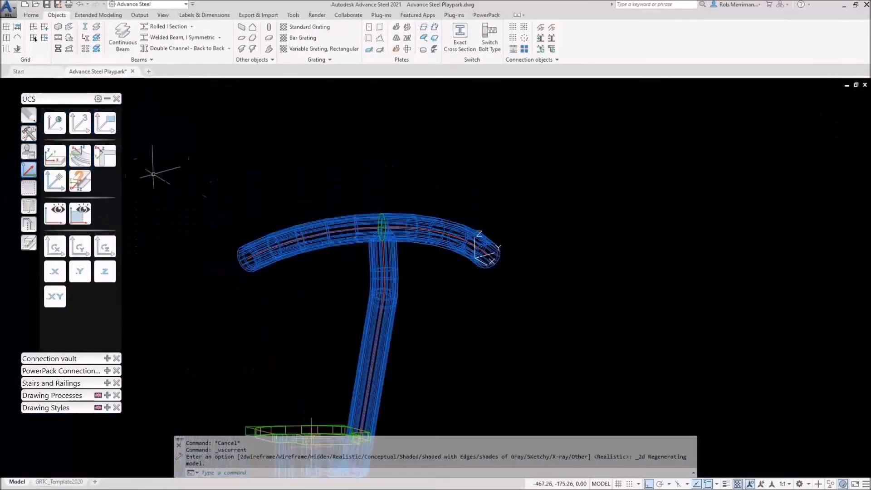
{"action": "left_click", "coordinate": [80, 156]}
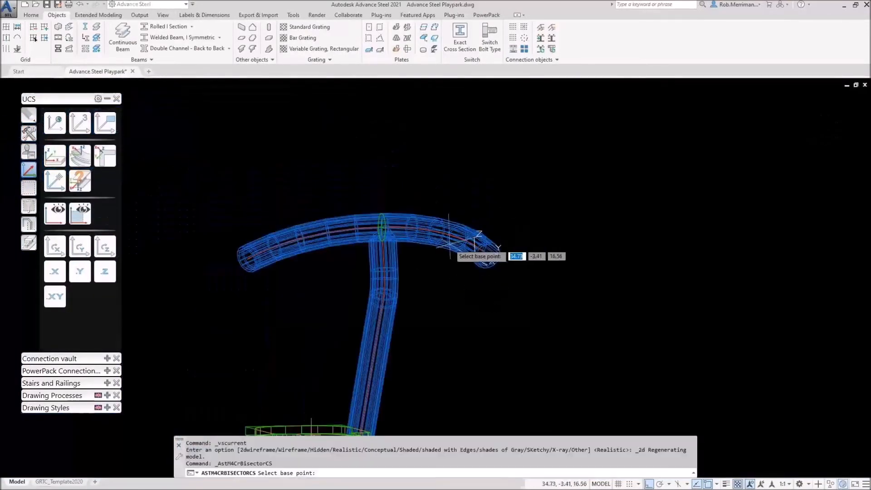
{"action": "left_click", "coordinate": [84, 159]}
{"action": "left_click", "coordinate": [431, 240]}
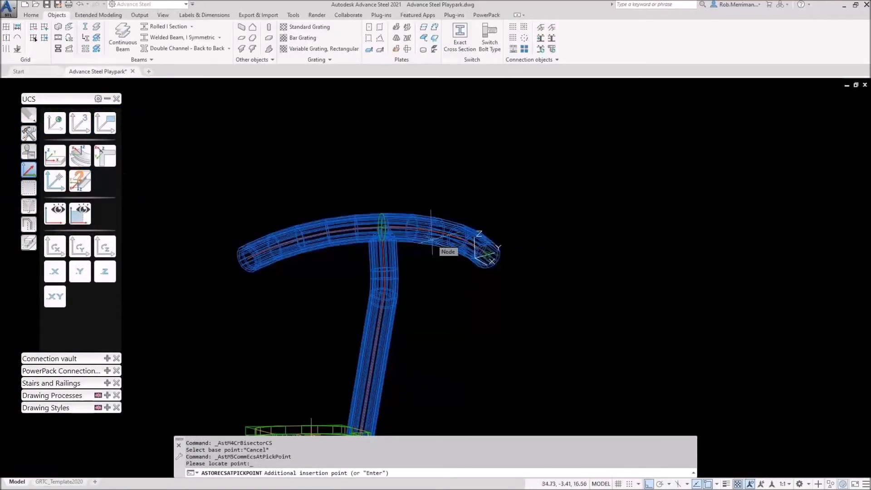
{"action": "key", "text": "Return"}
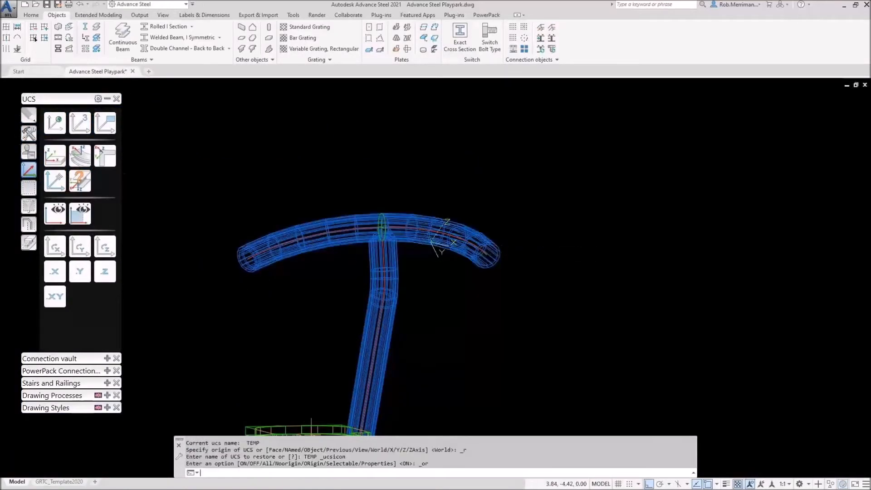
{"action": "left_click", "coordinate": [80, 158]}
{"action": "left_click", "coordinate": [488, 253]}
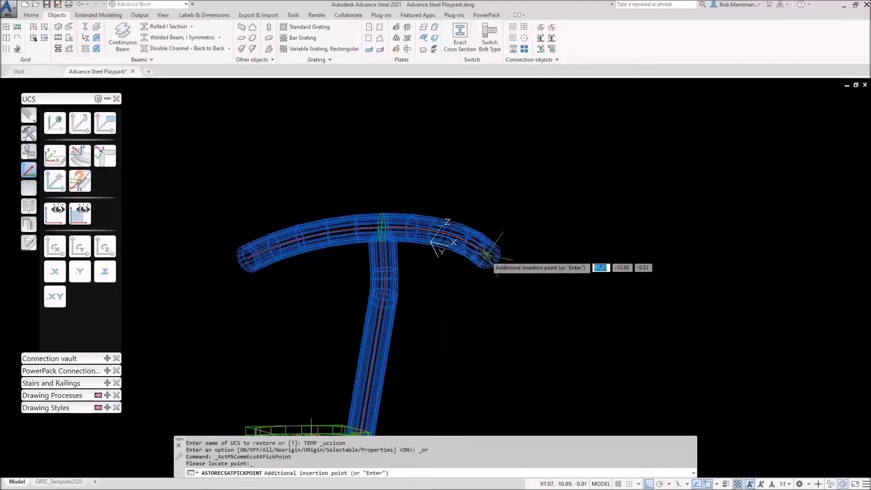
{"action": "scroll", "coordinate": [487, 255], "scroll_direction": "up", "scroll_amount": 5}
{"action": "key", "text": "Return"}
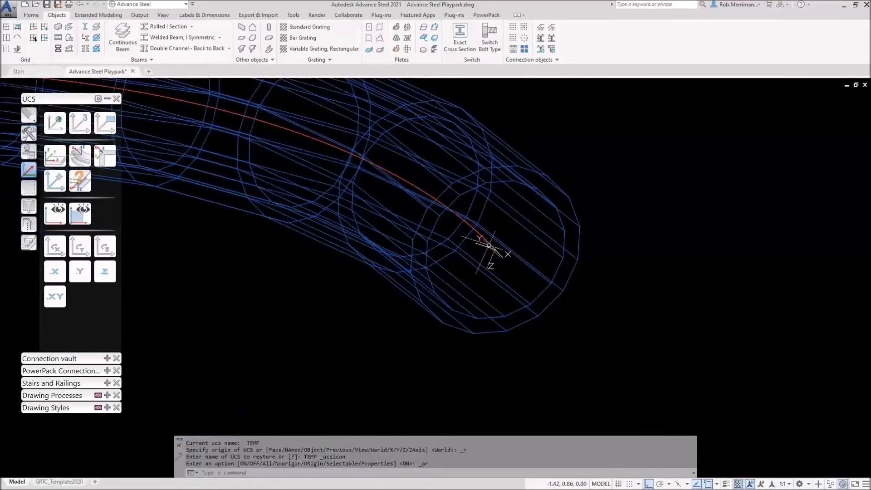
Step: Try to insert Ø33.7 Bang in end cap.dwg as a special part at the UCS origin on the handlebar end
{"action": "scroll", "coordinate": [504, 245], "scroll_direction": "down", "scroll_amount": 2}
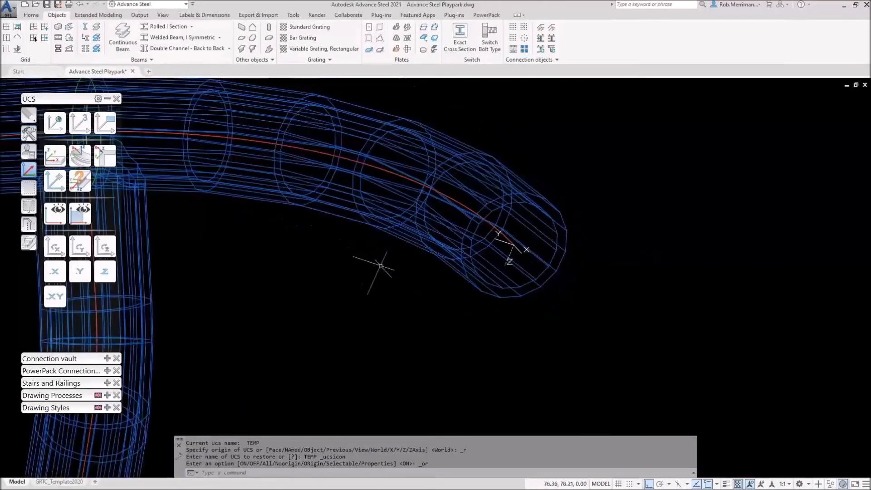
{"action": "scroll", "coordinate": [507, 294], "scroll_direction": "down", "scroll_amount": 4}
{"action": "left_click", "coordinate": [509, 292]}
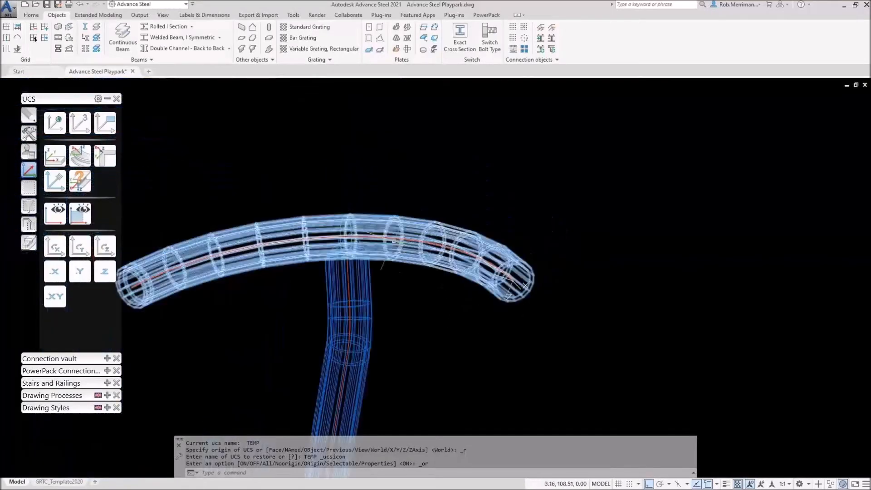
{"action": "left_click", "coordinate": [29, 133]}
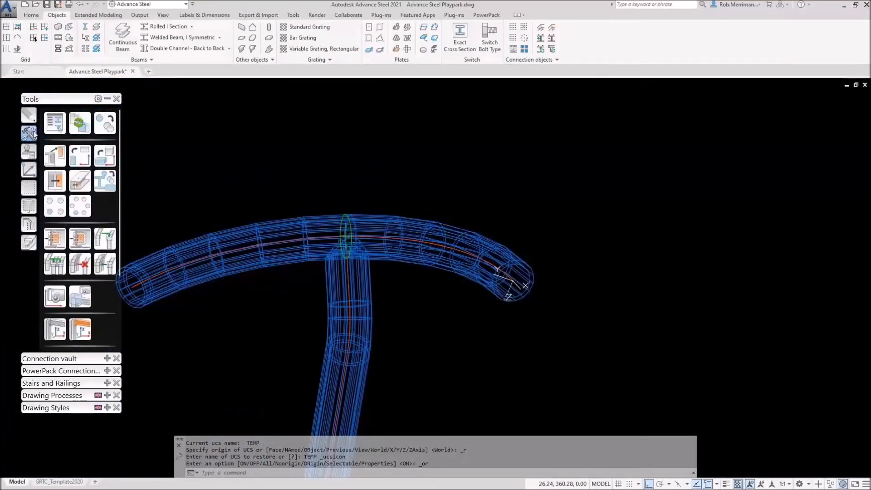
{"action": "scroll", "coordinate": [55, 303], "scroll_direction": "down", "scroll_amount": 1}
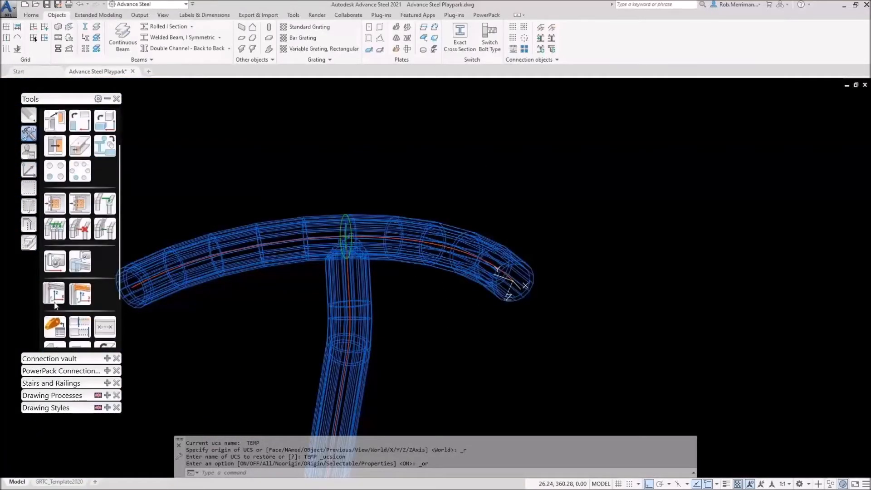
{"action": "left_click", "coordinate": [55, 327]}
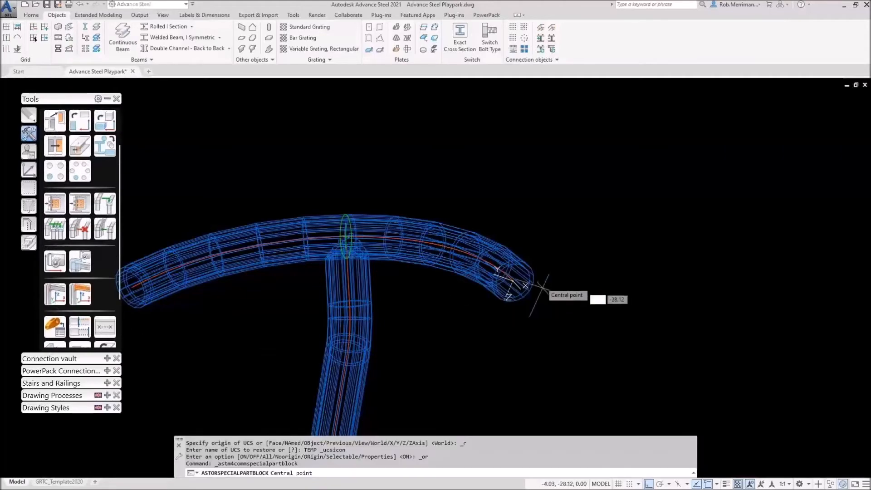
{"action": "left_click", "coordinate": [512, 282]}
{"action": "left_click", "coordinate": [506, 272]}
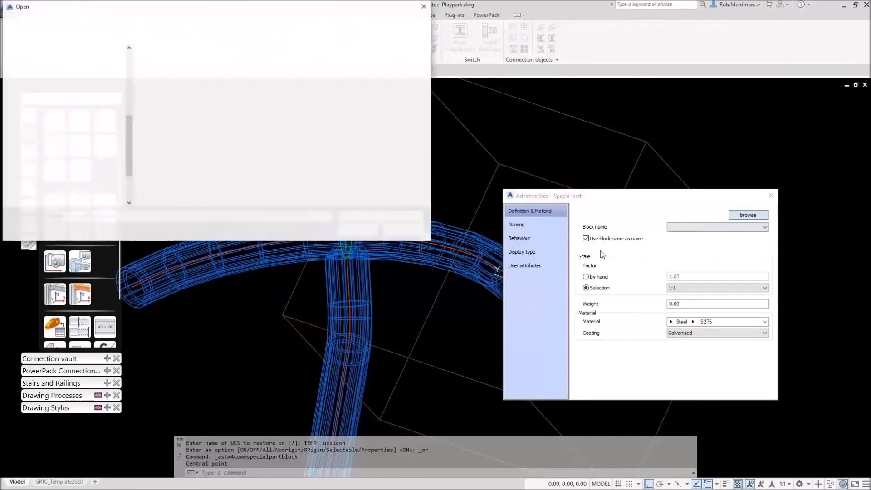
{"action": "double_click", "coordinate": [182, 72]}
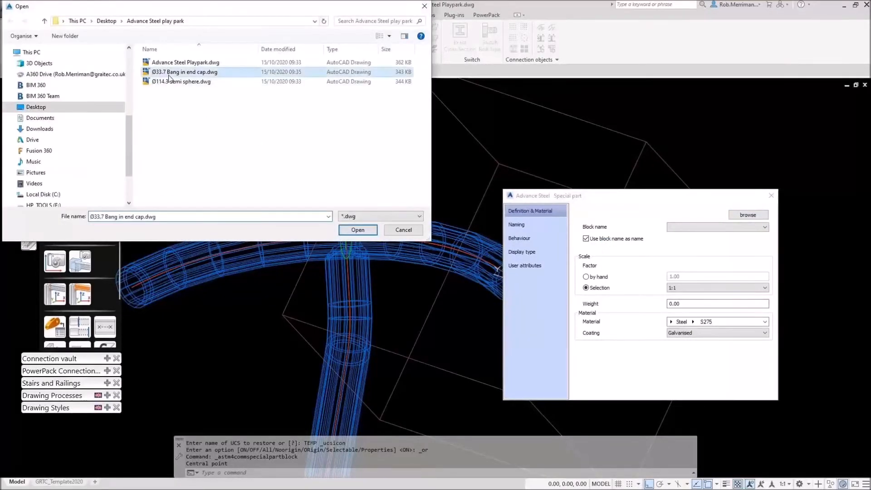
{"action": "left_click", "coordinate": [771, 195]}
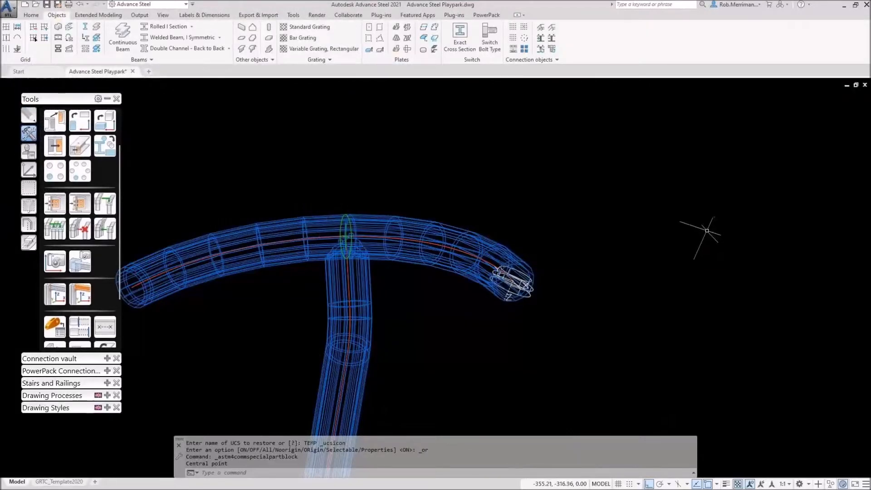
Step: Delete the end cap special part from the handlebar end
{"action": "scroll", "coordinate": [576, 284], "scroll_direction": "up", "scroll_amount": 2}
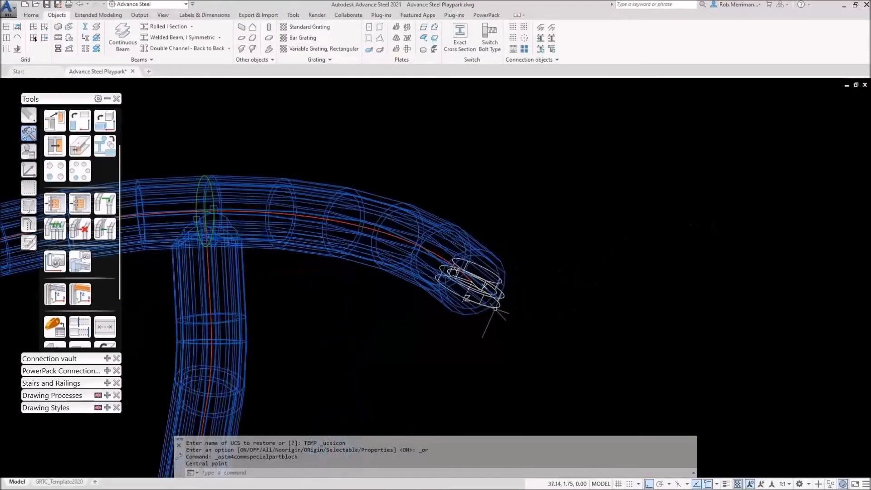
{"action": "left_click", "coordinate": [494, 306]}
{"action": "key", "text": "Delete"}
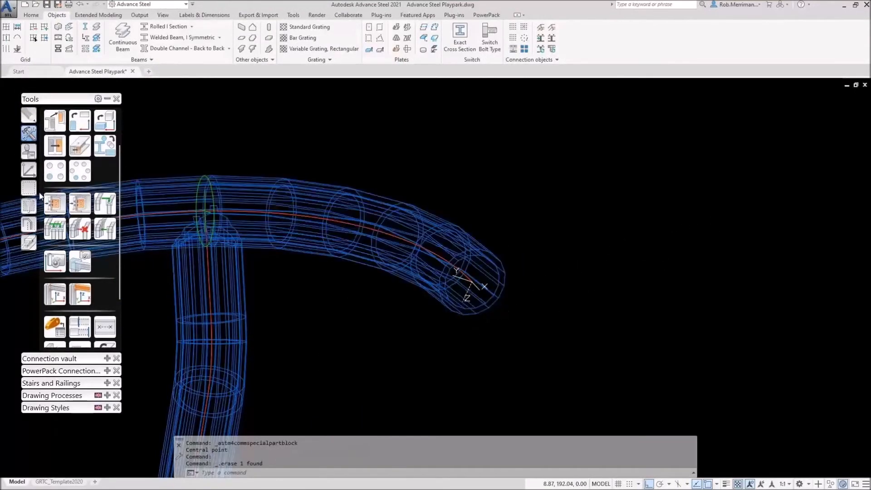
Step: Rotate the UCS about Y and insert the Ø33.7 Bang in end cap special part at its origin on the handlebar end
{"action": "left_click", "coordinate": [29, 170]}
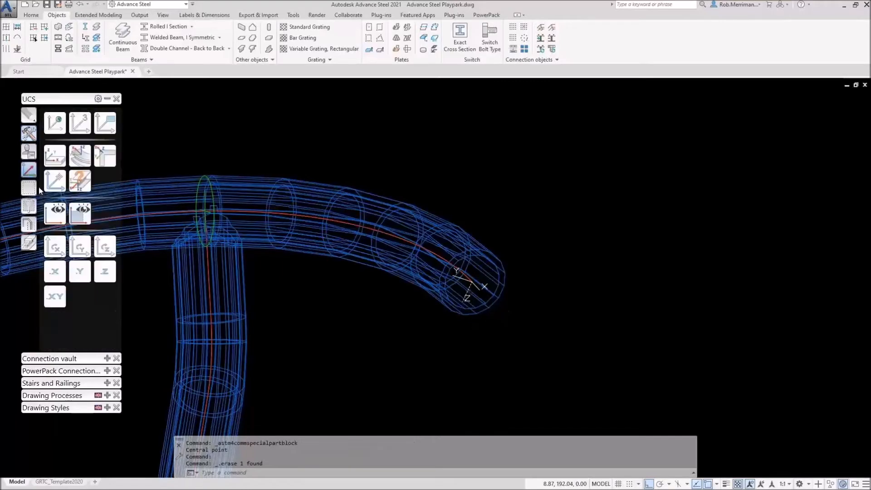
{"action": "left_click", "coordinate": [84, 247]}
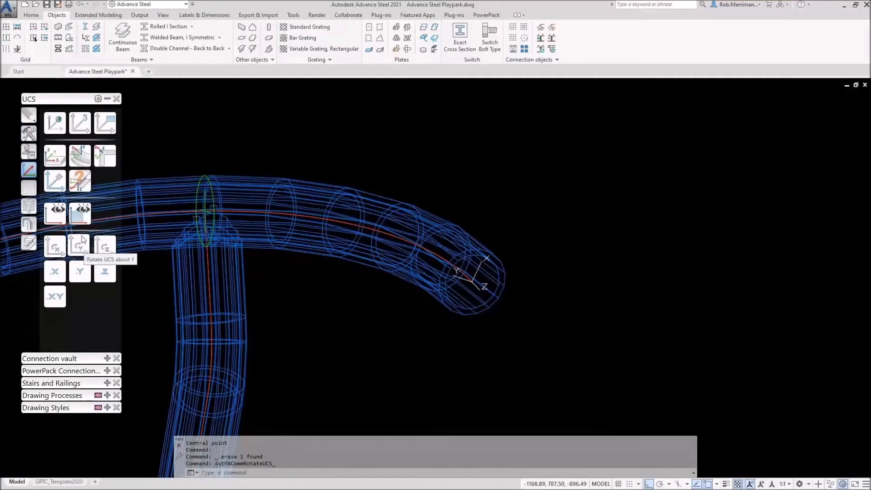
{"action": "left_click", "coordinate": [30, 133]}
{"action": "scroll", "coordinate": [54, 306], "scroll_direction": "down", "scroll_amount": 2}
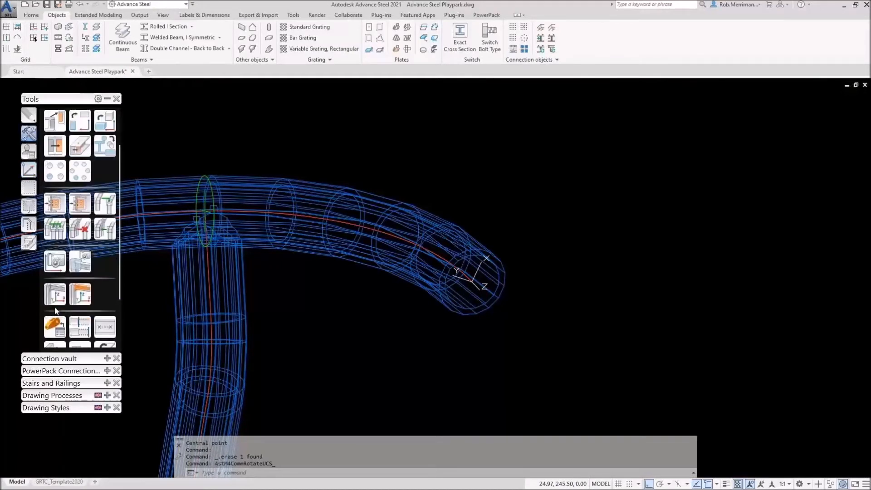
{"action": "left_click", "coordinate": [55, 326]}
{"action": "left_click", "coordinate": [471, 281]}
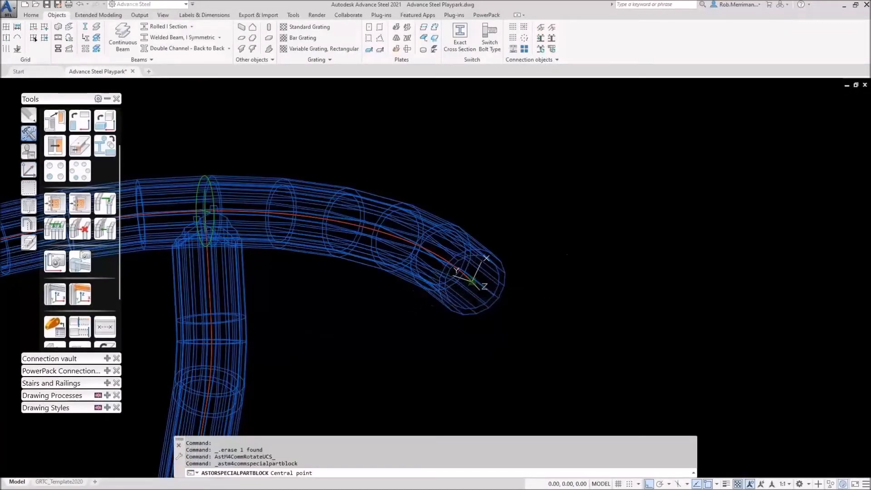
{"action": "left_click", "coordinate": [499, 267]}
{"action": "left_click", "coordinate": [680, 225]}
{"action": "left_click", "coordinate": [685, 241]}
{"action": "key", "text": "Return"}
Step: Switch the model display to the Realistic visual style
{"action": "left_click", "coordinate": [60, 85]}
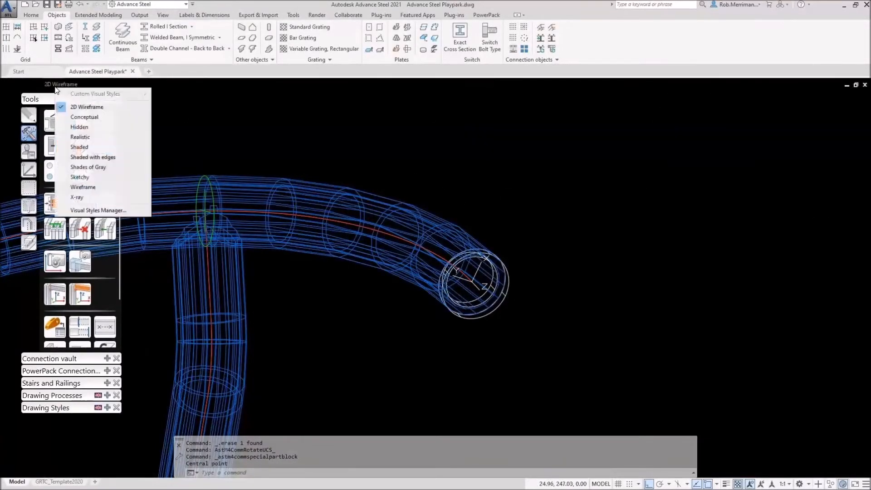
{"action": "left_click", "coordinate": [80, 136]}
{"action": "middle_click_drag", "start_coordinate": [480, 241], "coordinate": [566, 234], "text": "shift"}
{"action": "scroll", "coordinate": [564, 233], "scroll_direction": "down", "scroll_amount": 5}
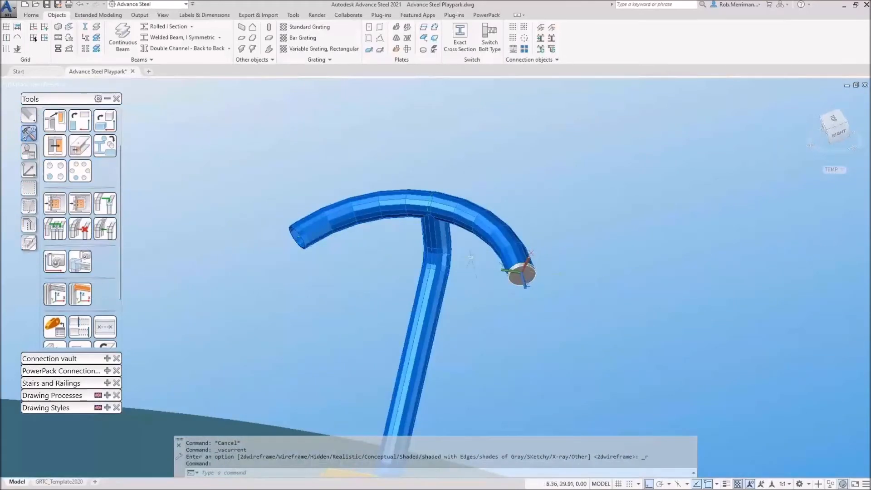
{"action": "scroll", "coordinate": [526, 207], "scroll_direction": "down", "scroll_amount": 8}
{"action": "middle_click_drag", "start_coordinate": [593, 218], "coordinate": [471, 226], "text": "shift"}
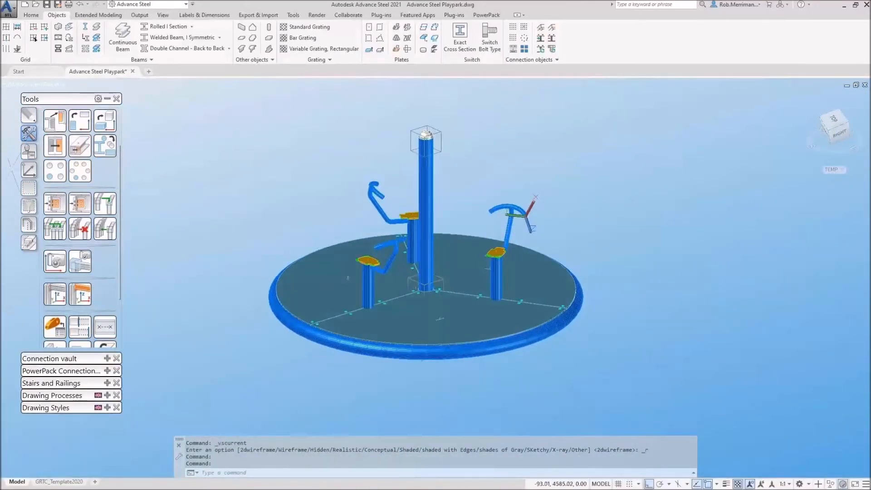
Step: Reset the UCS to the World coordinate system
{"action": "left_click", "coordinate": [30, 171]}
{"action": "left_click", "coordinate": [49, 124]}
{"action": "middle_click_drag", "start_coordinate": [540, 236], "coordinate": [567, 240], "text": "shift"}
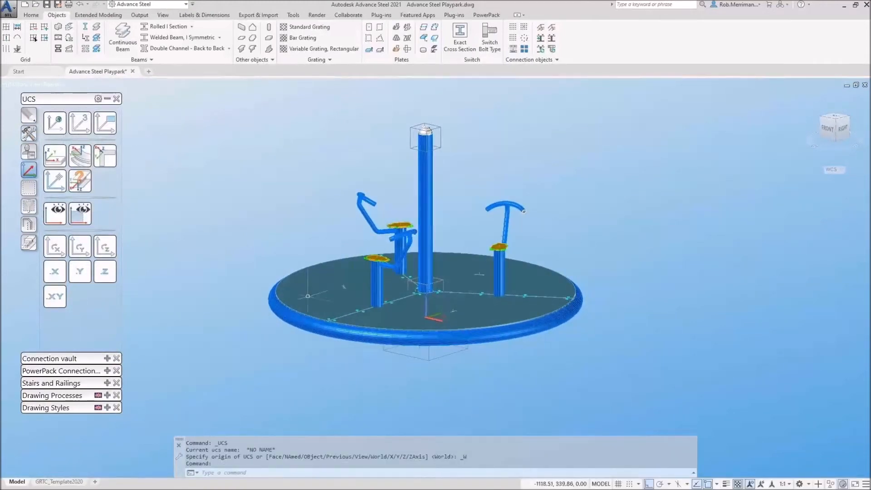
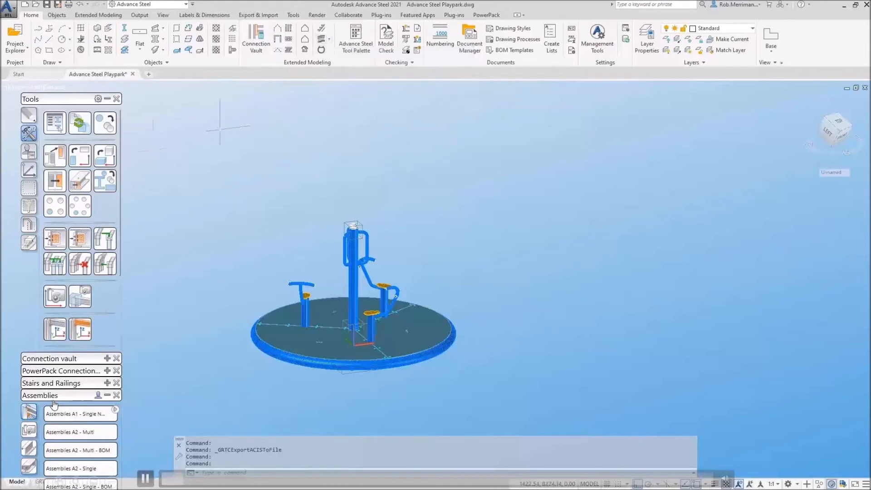
Step: Create a vertical square/rectangular hollow section beam from 2000,0,0 with a length of 1100 mm along Z
{"action": "left_click", "coordinate": [140, 46]}
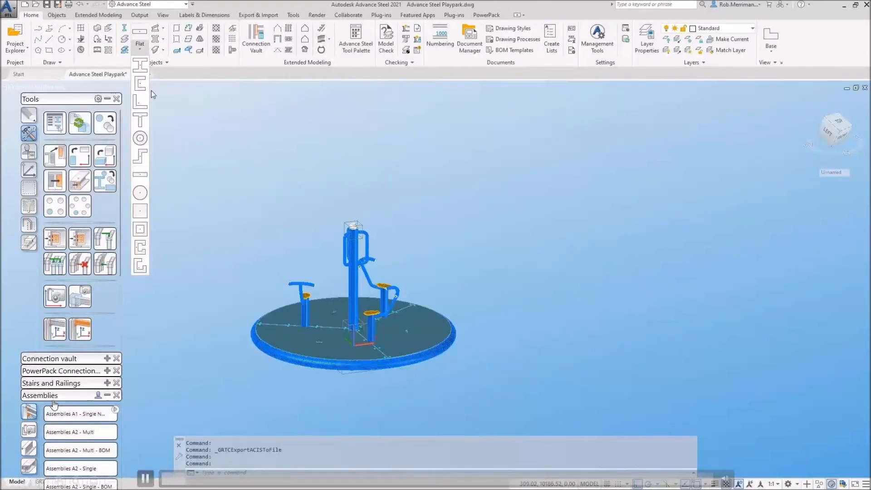
{"action": "left_click", "coordinate": [141, 229]}
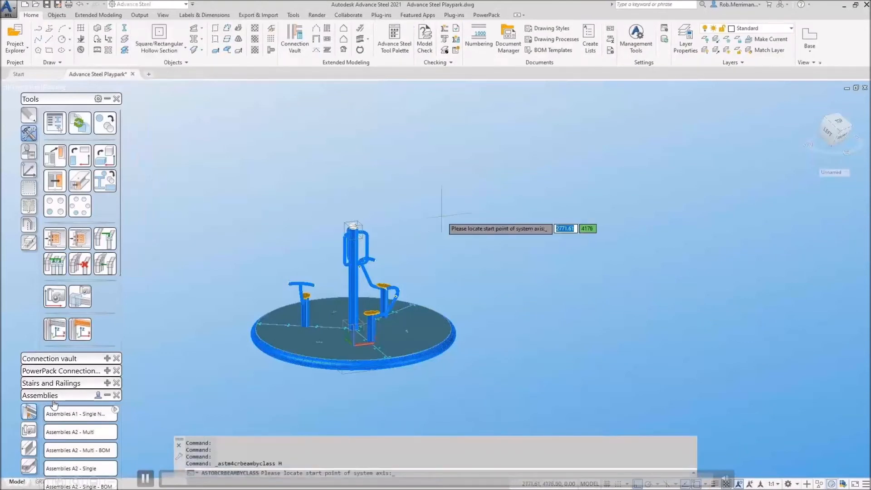
{"action": "type", "text": "2000,0,0"}
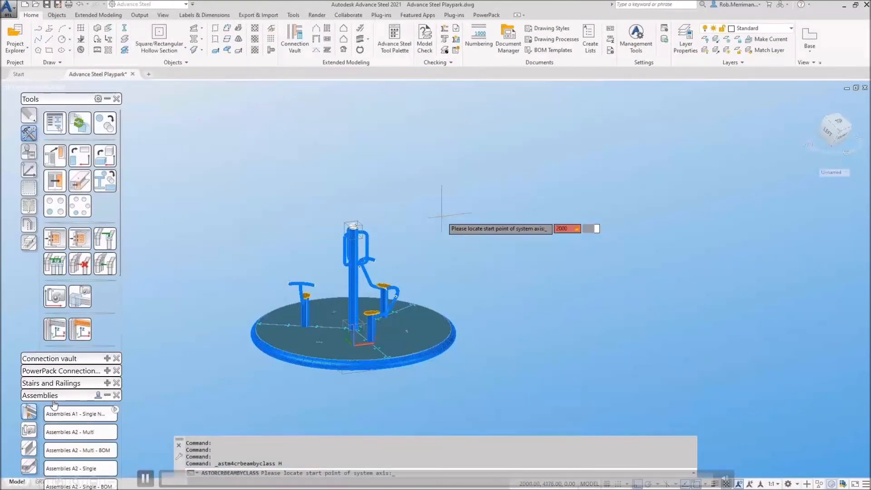
{"action": "key", "text": "Return"}
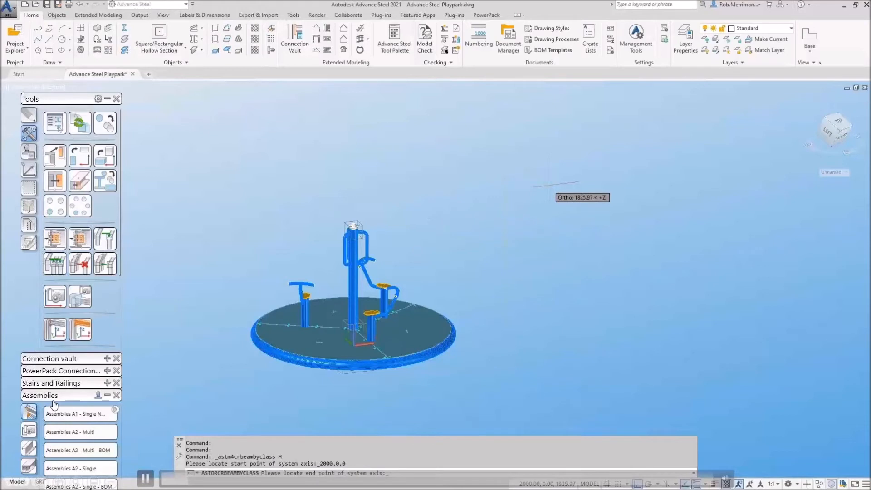
{"action": "type", "text": "1"}
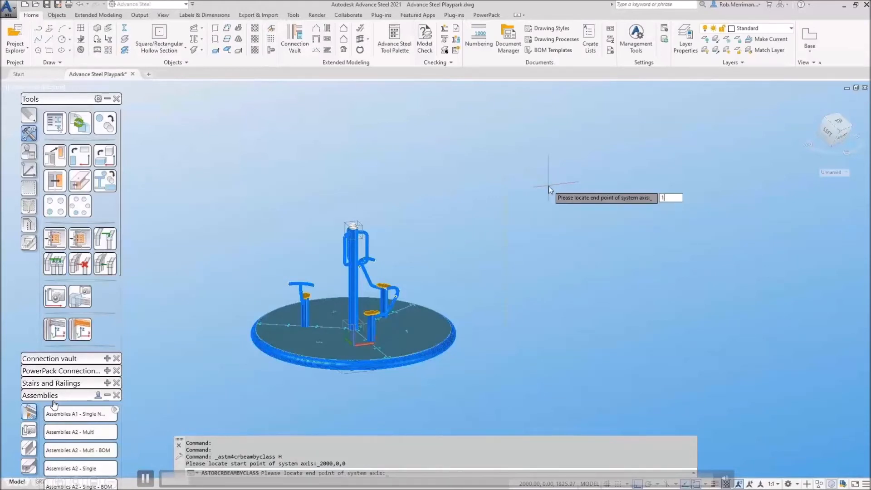
{"action": "type", "text": "100"}
{"action": "key", "text": "Return"}
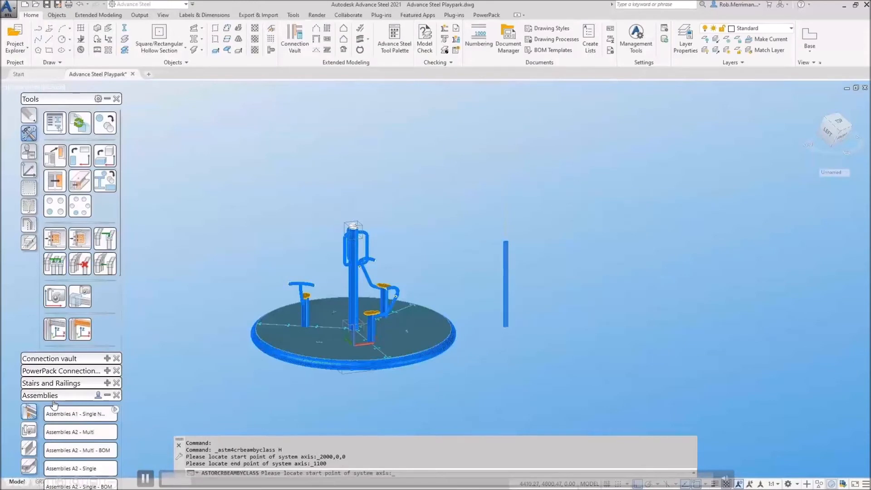
{"action": "key", "text": "Return"}
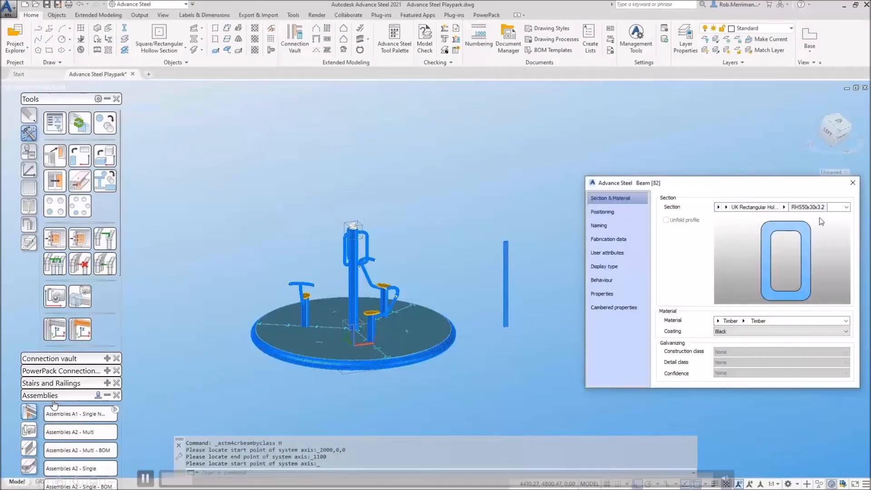
Step: Set the new beam's material to Steel S275JR and its coating to None
{"action": "left_click", "coordinate": [715, 323]}
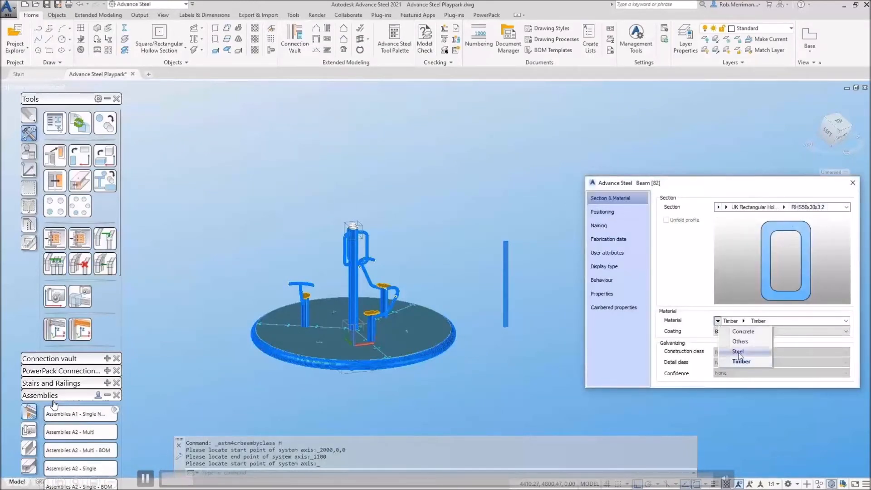
{"action": "left_click", "coordinate": [741, 354]}
{"action": "left_click", "coordinate": [744, 323]}
{"action": "left_click", "coordinate": [749, 359]}
{"action": "left_click", "coordinate": [727, 331]}
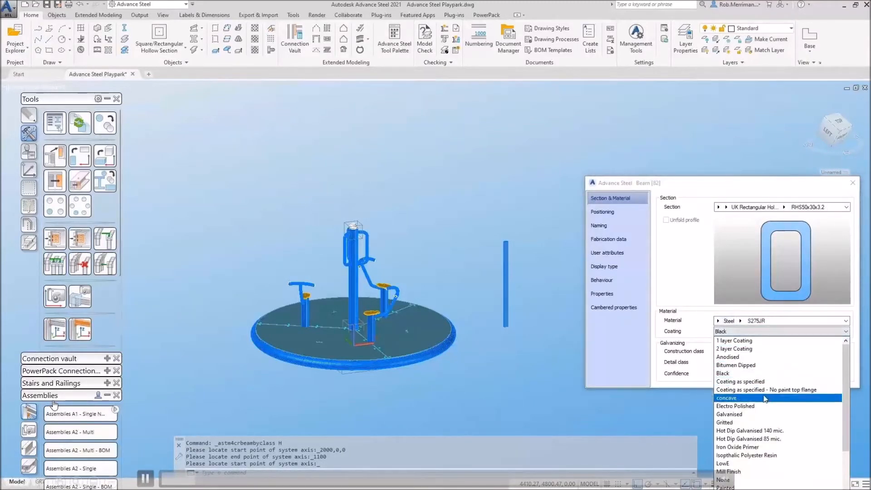
{"action": "scroll", "coordinate": [758, 433], "scroll_direction": "down", "scroll_amount": 2}
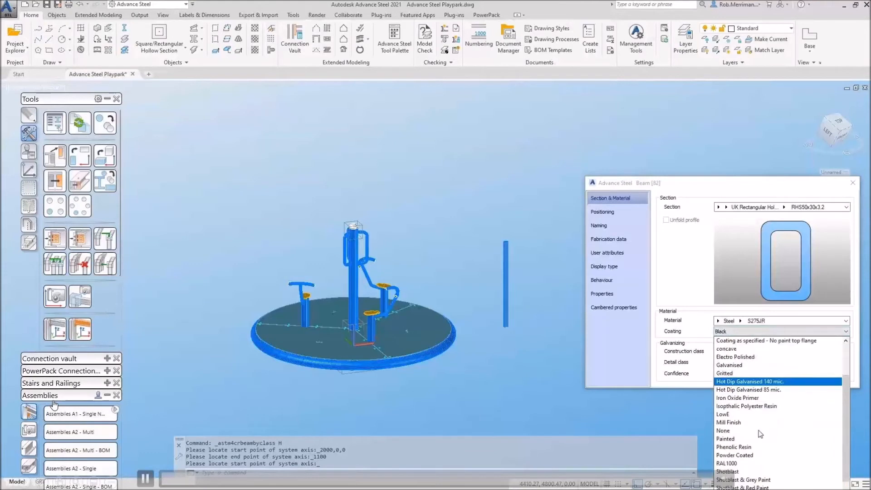
{"action": "left_click", "coordinate": [750, 434]}
Step: Set the beam's model role to Railing Post Landing and close its properties
{"action": "left_click", "coordinate": [622, 212]}
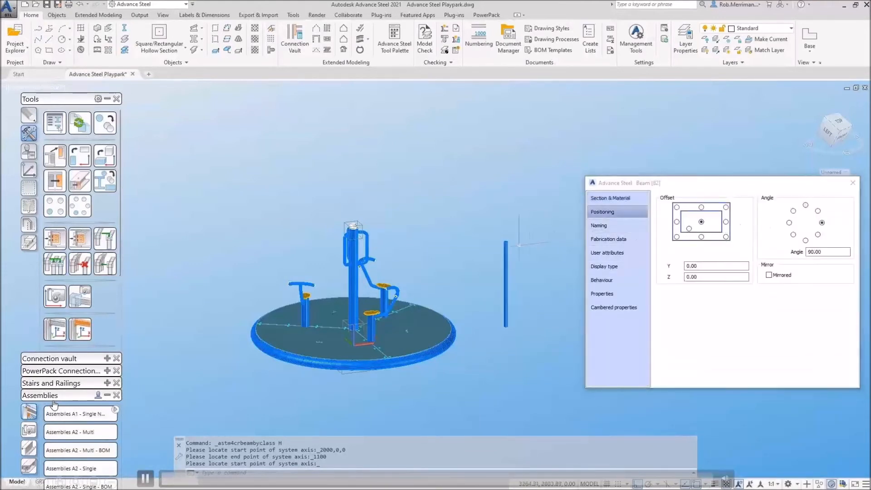
{"action": "left_click", "coordinate": [628, 226]}
{"action": "left_click", "coordinate": [779, 315]}
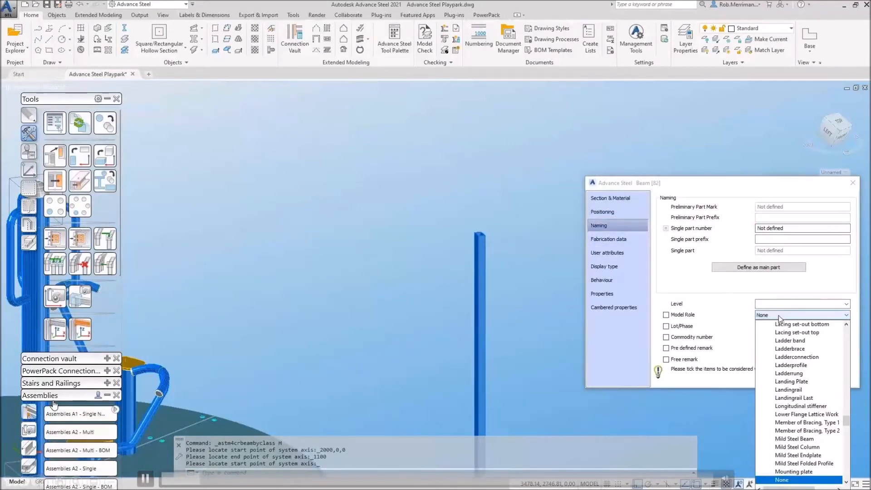
{"action": "key", "text": "r"}
{"action": "key", "text": "r"}
{"action": "left_click", "coordinate": [780, 318]}
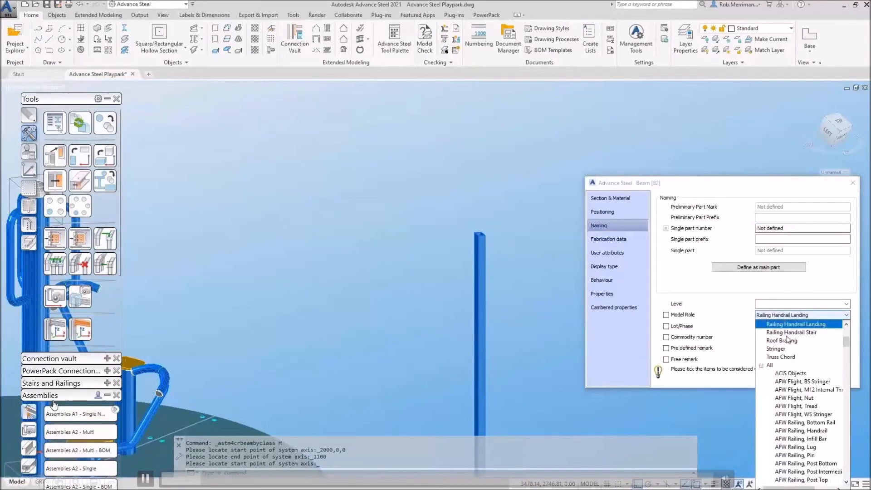
{"action": "scroll", "coordinate": [800, 349], "scroll_direction": "up", "scroll_amount": 3}
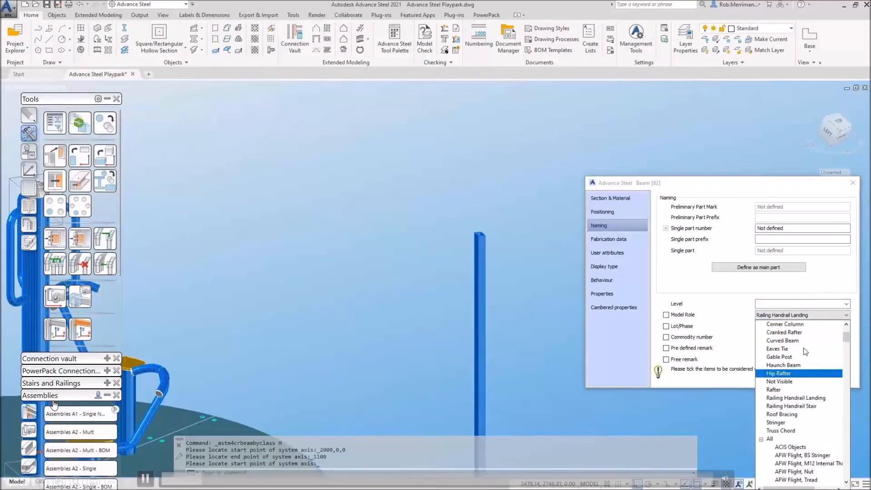
{"action": "scroll", "coordinate": [807, 354], "scroll_direction": "down", "scroll_amount": 10}
{"action": "scroll", "coordinate": [808, 358], "scroll_direction": "down", "scroll_amount": 10}
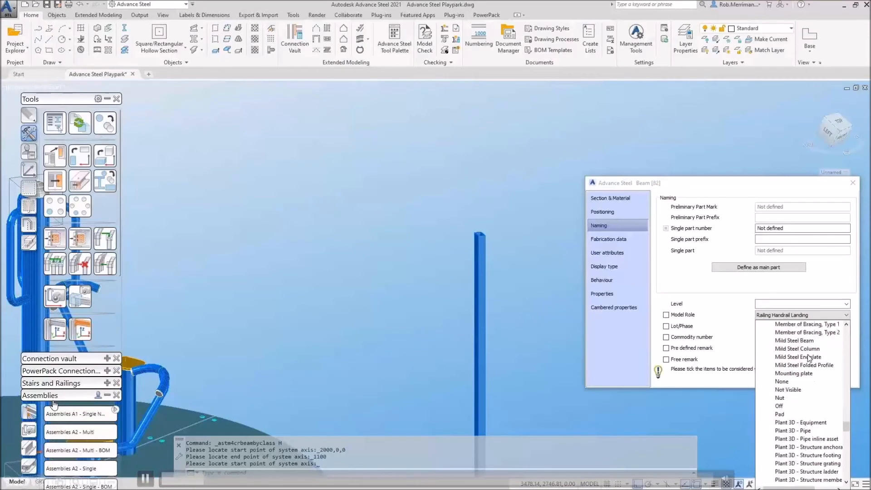
{"action": "scroll", "coordinate": [809, 358], "scroll_direction": "down", "scroll_amount": 6}
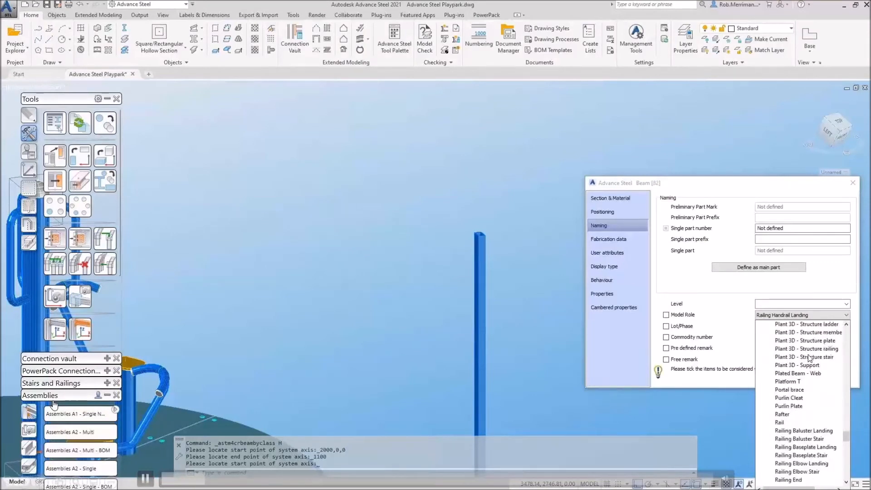
{"action": "scroll", "coordinate": [810, 358], "scroll_direction": "down", "scroll_amount": 6}
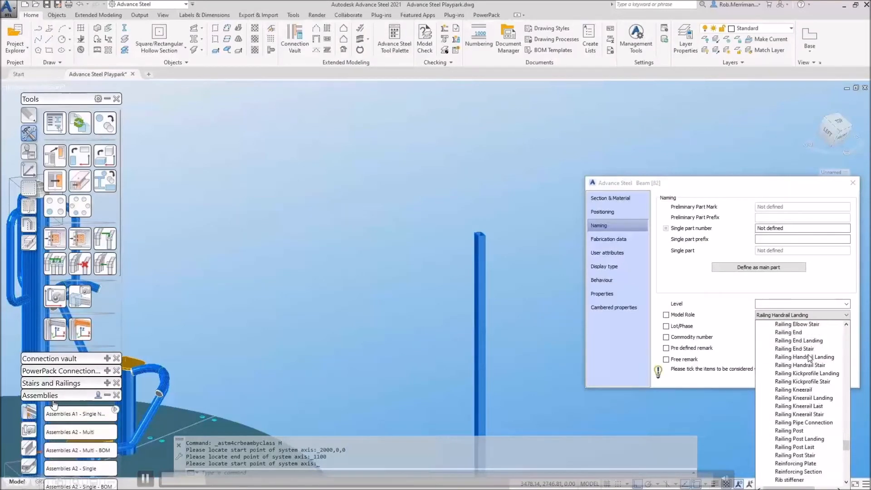
{"action": "left_click", "coordinate": [802, 438]}
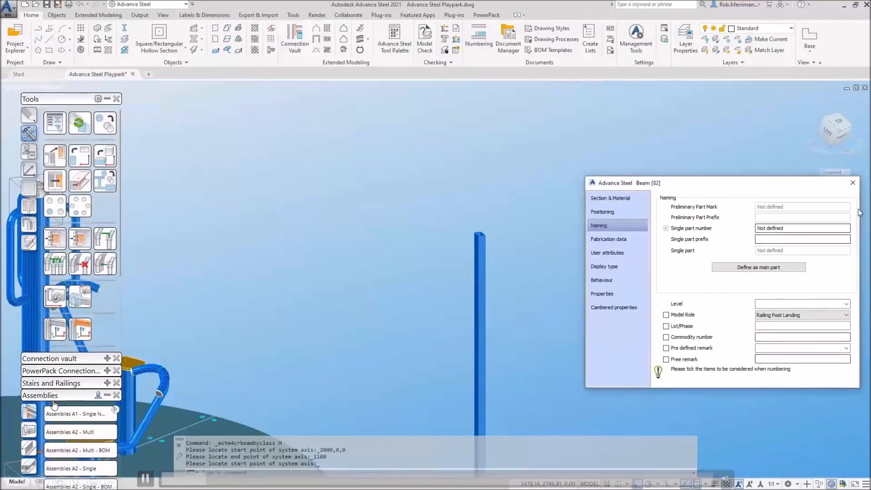
{"action": "left_click", "coordinate": [852, 183]}
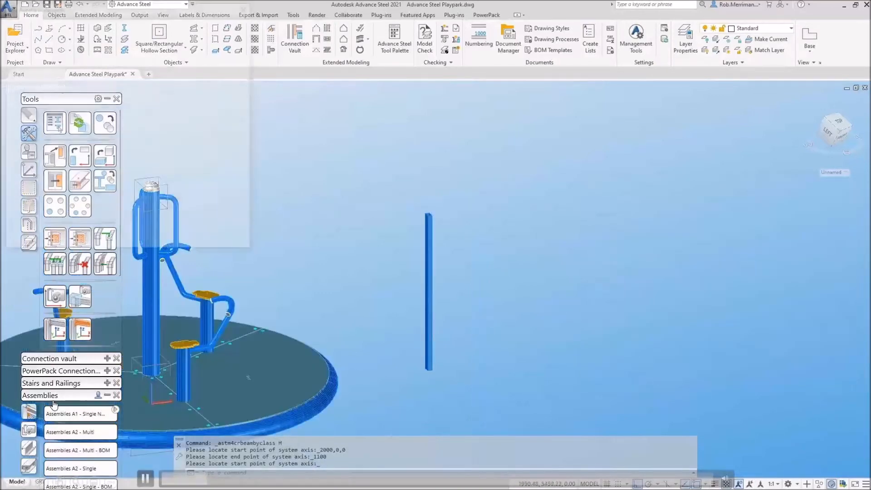
Step: Copy the hollow section post 1000 mm along the X axis
{"action": "left_click", "coordinate": [247, 6]}
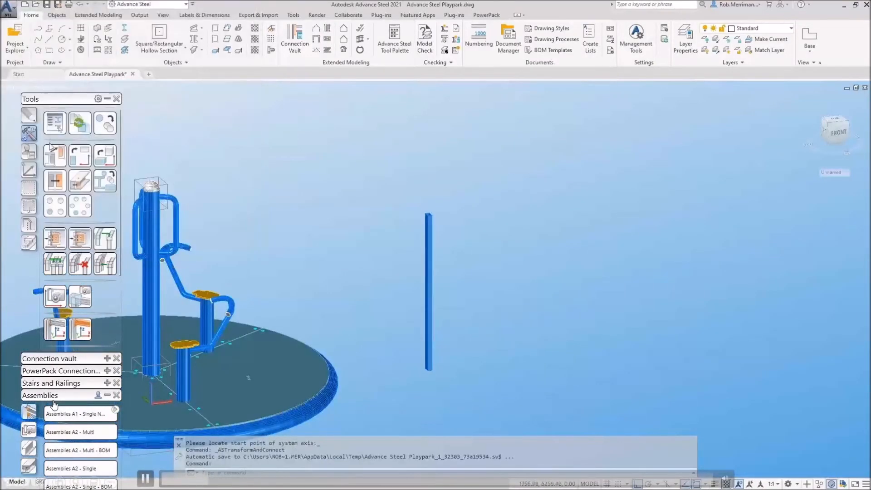
{"action": "left_click", "coordinate": [50, 149]}
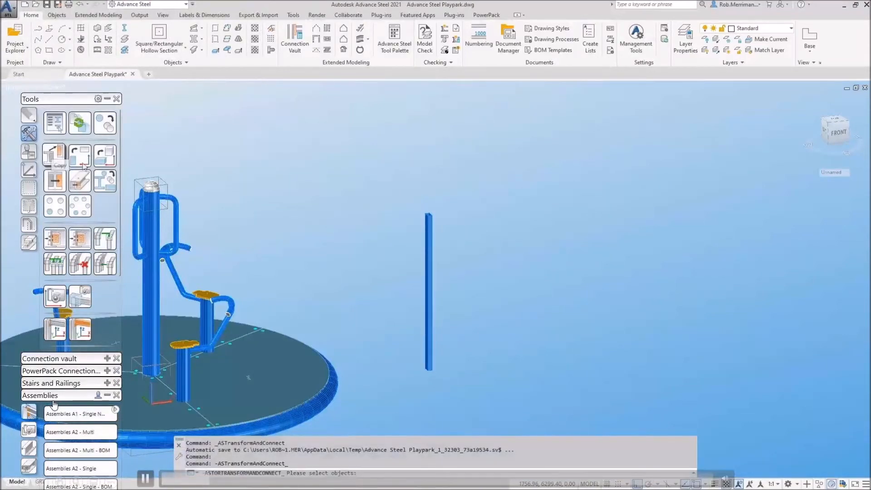
{"action": "left_click", "coordinate": [429, 245]}
{"action": "right_click", "coordinate": [475, 262]}
{"action": "left_click", "coordinate": [476, 262]}
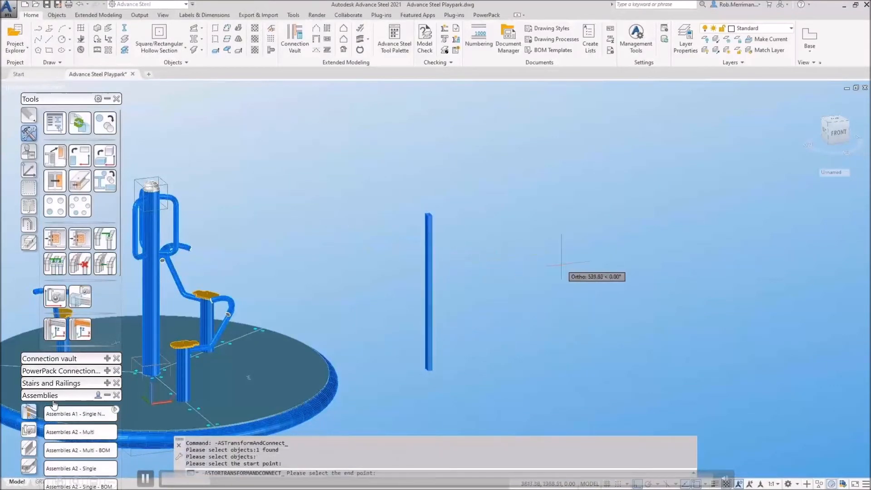
{"action": "type", "text": "1000"}
{"action": "key", "text": "Return"}
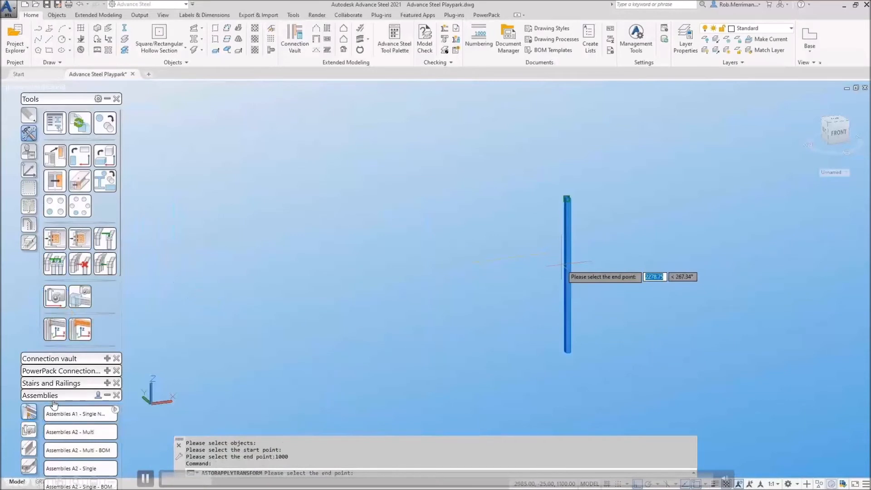
Step: Place further copies of the post at distances of 2000, 3000 and 4000 mm from the original
{"action": "type", "text": "120"}
{"action": "type", "text": "0"}
{"action": "key", "text": "Return"}
{"action": "type", "text": "3000"}
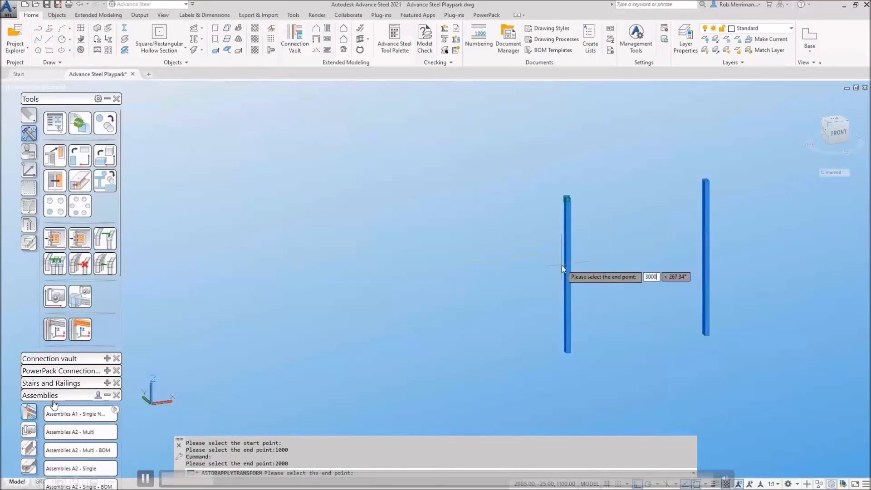
{"action": "key", "text": "Return"}
{"action": "type", "text": "4000"}
{"action": "key", "text": "Return"}
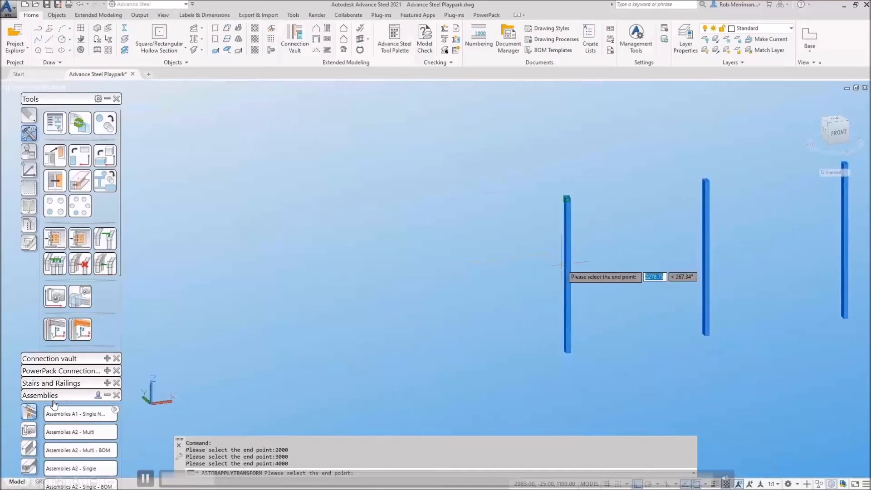
{"action": "key", "text": "Return"}
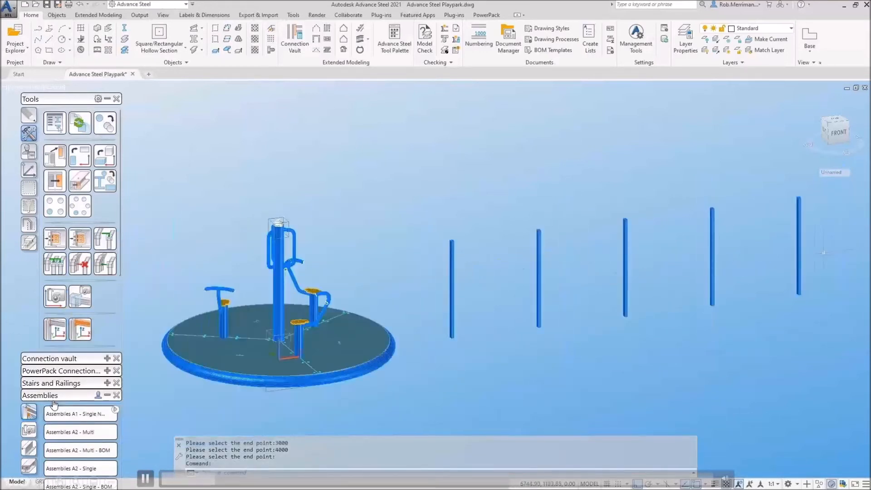
Step: Create a flat bar beam running from the top of the first post to the top of the last post
{"action": "scroll", "coordinate": [823, 252], "scroll_direction": "up", "scroll_amount": 2}
{"action": "scroll", "coordinate": [476, 281], "scroll_direction": "down", "scroll_amount": 2}
{"action": "scroll", "coordinate": [629, 272], "scroll_direction": "up", "scroll_amount": 2}
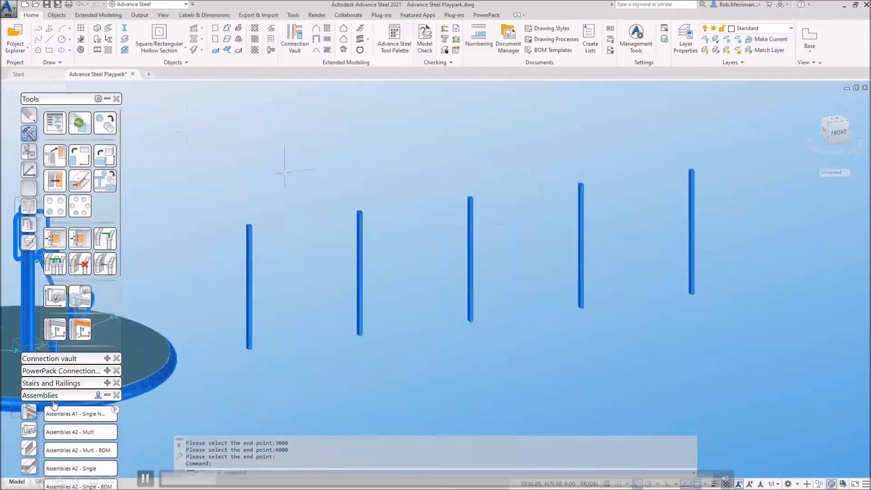
{"action": "left_click", "coordinate": [140, 57]}
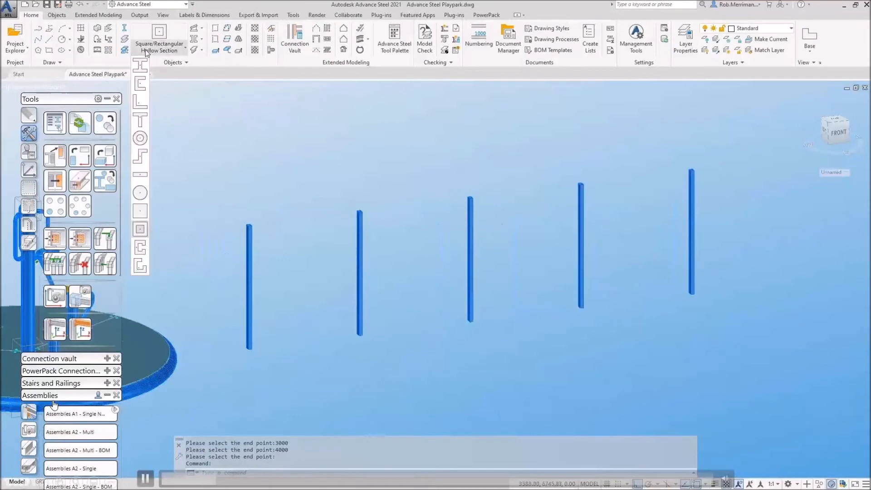
{"action": "left_click", "coordinate": [139, 176]}
{"action": "scroll", "coordinate": [248, 229], "scroll_direction": "up", "scroll_amount": 3}
{"action": "left_click", "coordinate": [247, 229]}
{"action": "scroll", "coordinate": [254, 229], "scroll_direction": "down", "scroll_amount": 3}
{"action": "scroll", "coordinate": [460, 216], "scroll_direction": "up", "scroll_amount": 3}
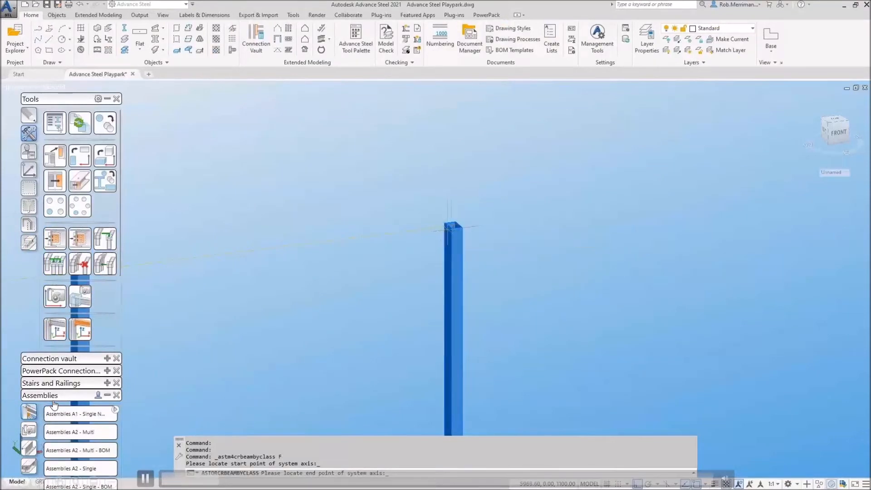
{"action": "left_click", "coordinate": [449, 226]}
{"action": "scroll", "coordinate": [635, 229], "scroll_direction": "down", "scroll_amount": 3}
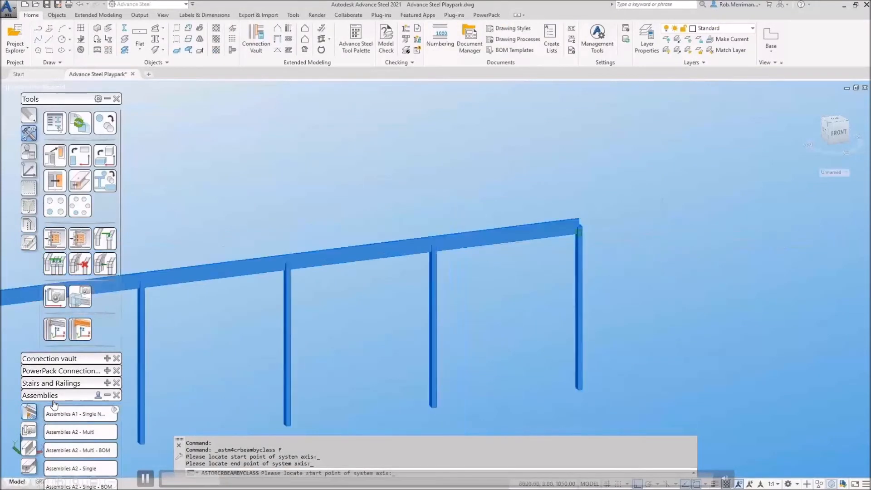
Step: Set the section of the new flat bar to FL40X8
{"action": "left_click", "coordinate": [774, 207]}
{"action": "left_click", "coordinate": [798, 222]}
{"action": "left_click", "coordinate": [748, 207]}
{"action": "left_click_drag", "start_coordinate": [810, 321], "coordinate": [811, 331]}
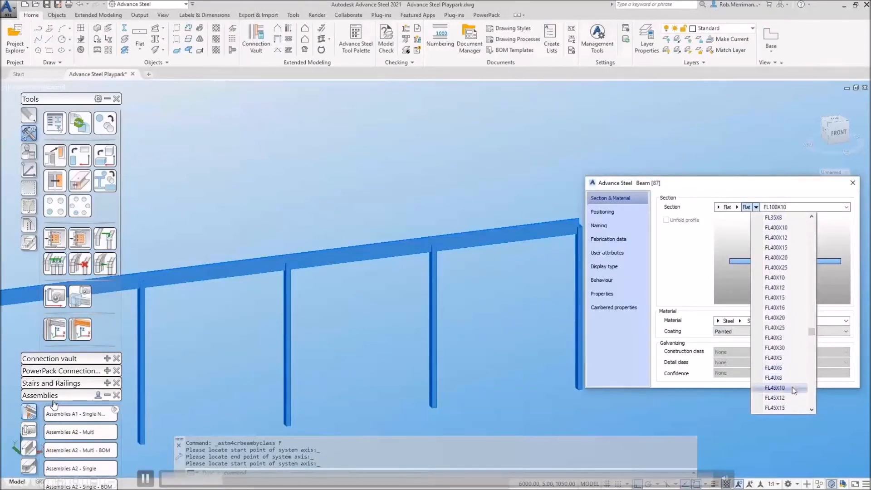
{"action": "left_click", "coordinate": [793, 389]}
{"action": "left_click", "coordinate": [745, 207]}
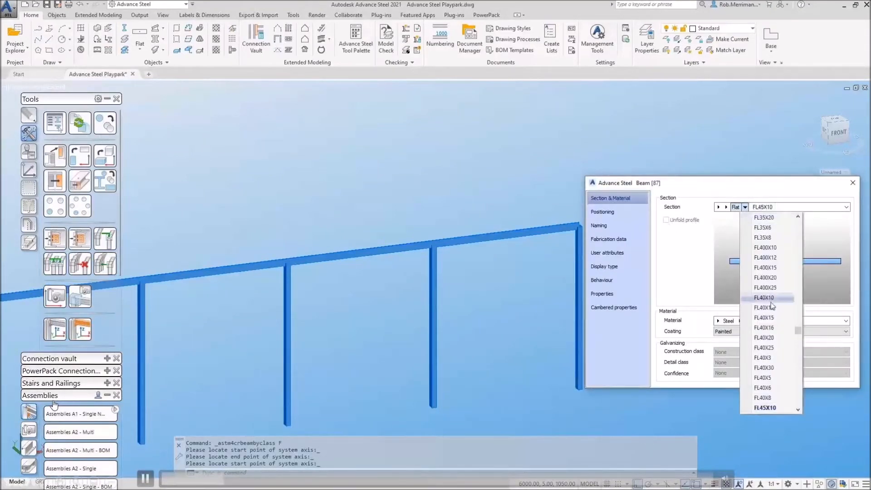
{"action": "left_click", "coordinate": [770, 398]}
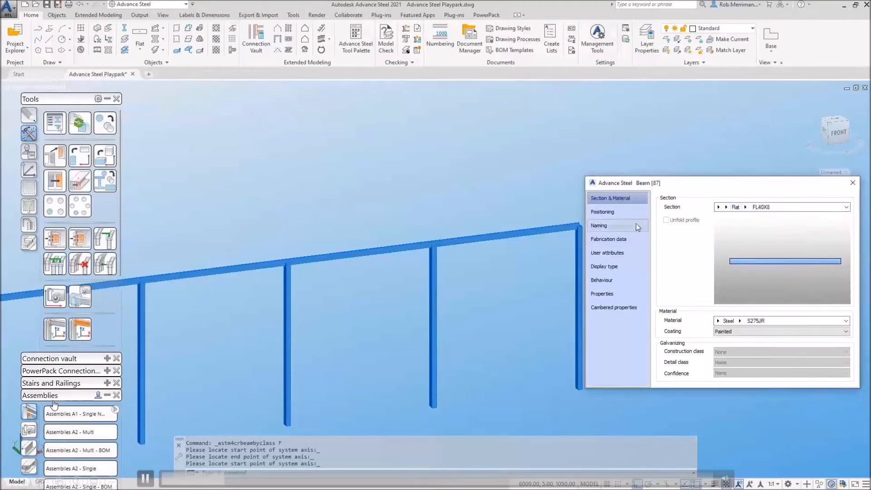
Step: Rotate the flat rail to a 90° angle and change its offset reference point relative to the post tops
{"action": "left_click", "coordinate": [603, 211]}
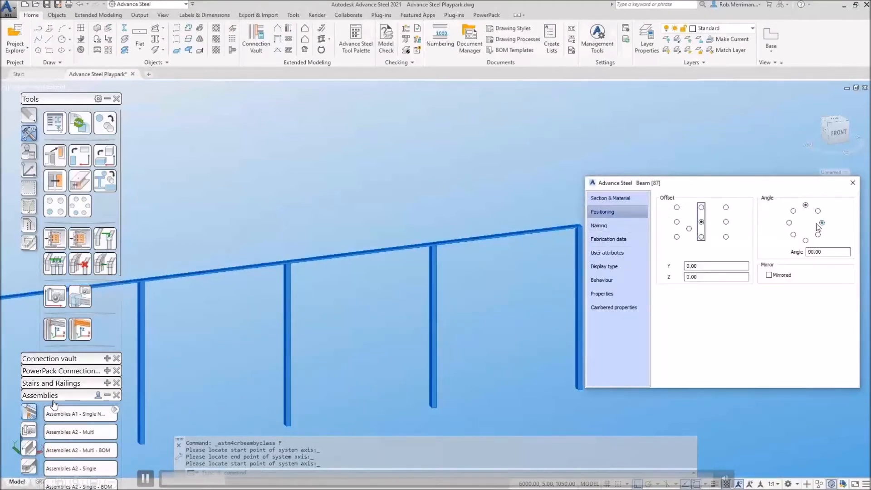
{"action": "scroll", "coordinate": [424, 261], "scroll_direction": "down", "scroll_amount": 2}
{"action": "scroll", "coordinate": [524, 239], "scroll_direction": "up", "scroll_amount": 12}
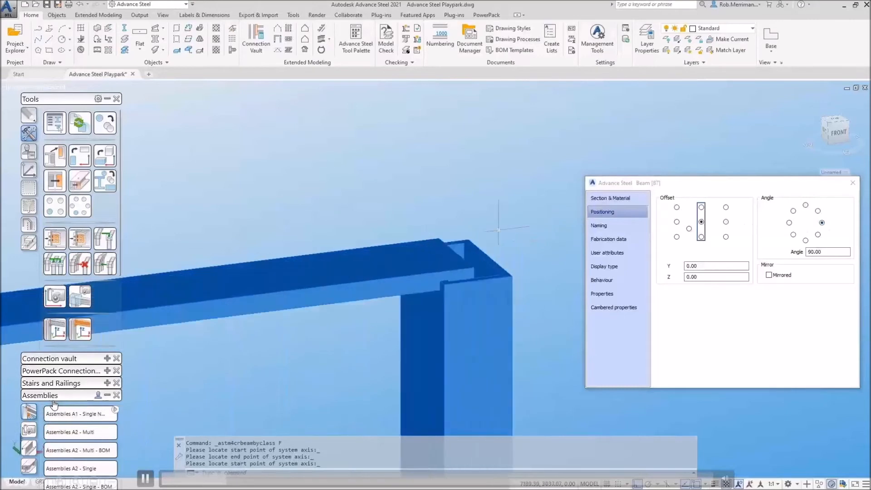
{"action": "left_click", "coordinate": [701, 208]}
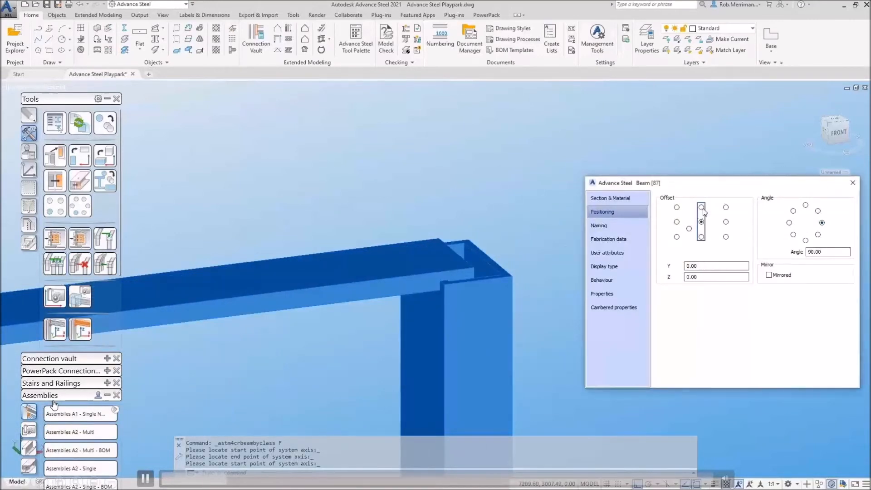
{"action": "left_click", "coordinate": [676, 223]}
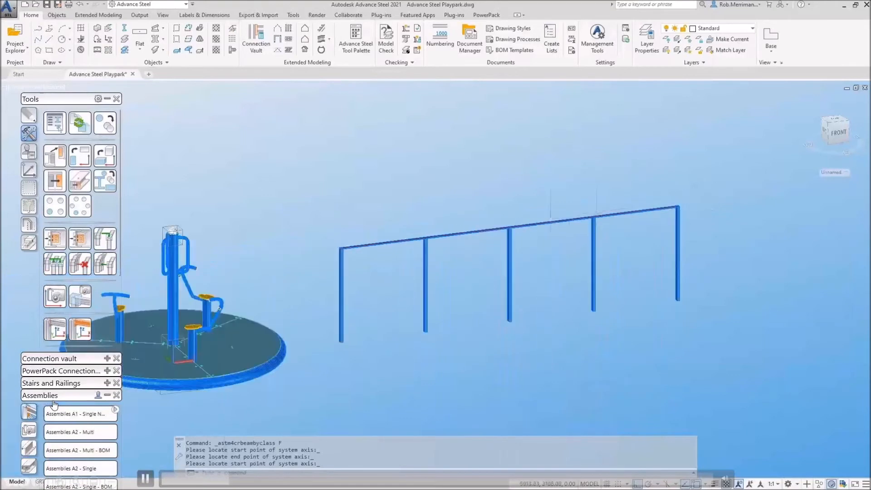
{"action": "key", "text": "Escape"}
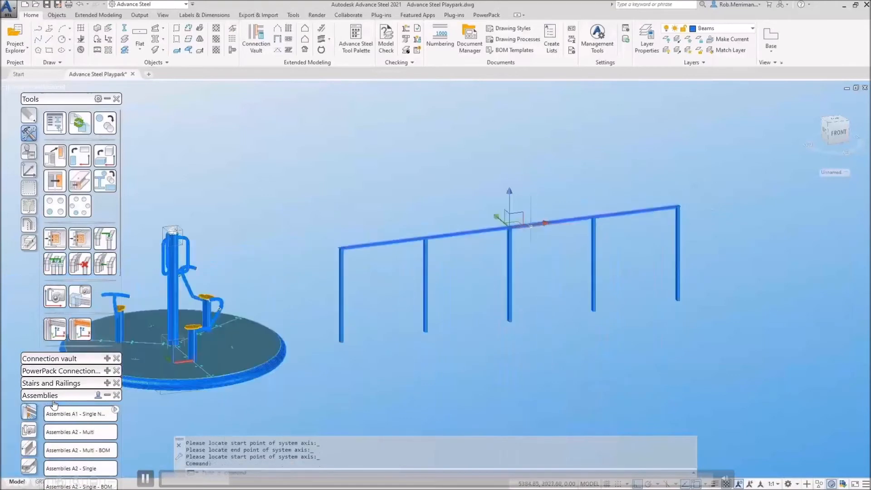
Step: Assign the flat rail to the Railings layer and move it 150 mm down from the post tops
{"action": "left_click", "coordinate": [709, 30]}
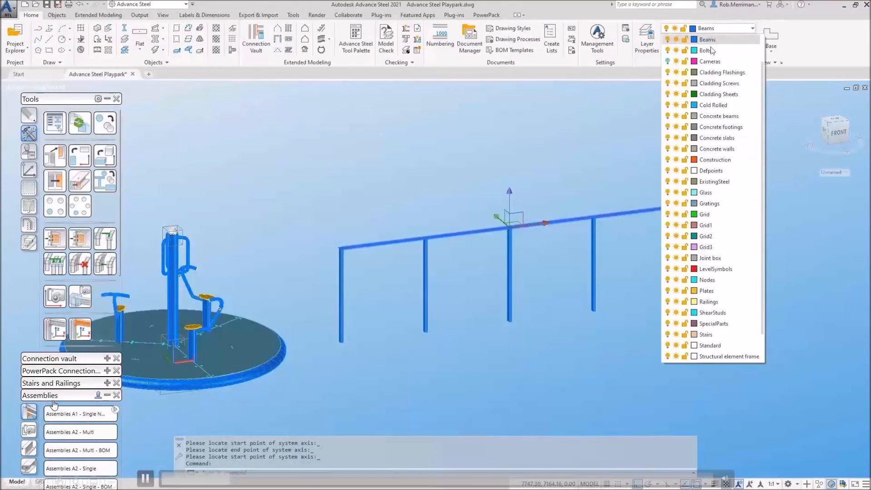
{"action": "left_click", "coordinate": [721, 302]}
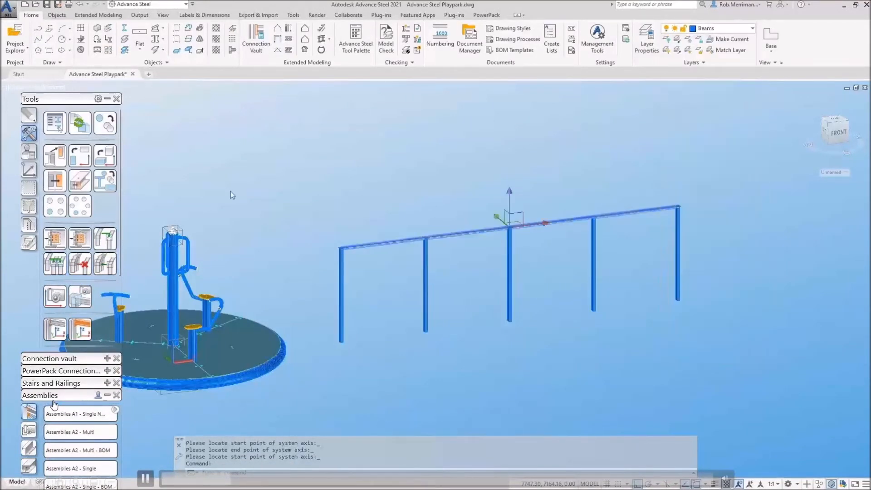
{"action": "left_click", "coordinate": [29, 115]}
{"action": "left_click", "coordinate": [54, 122]}
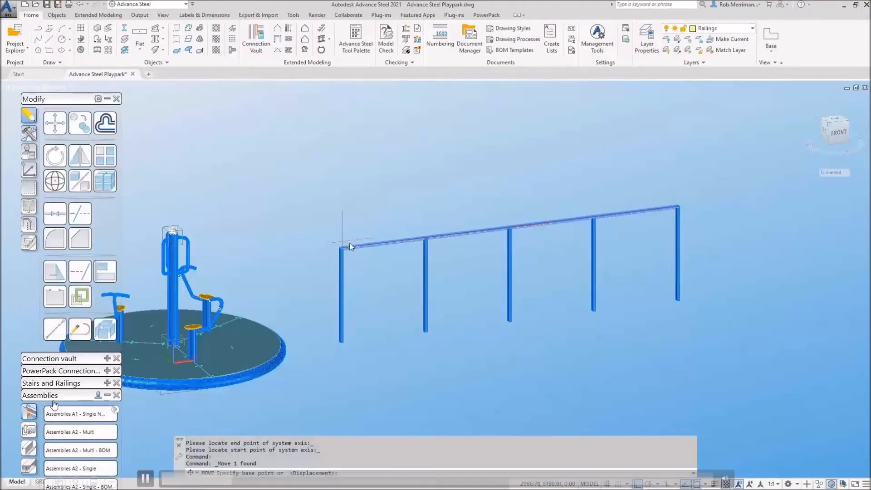
{"action": "scroll", "coordinate": [368, 272], "scroll_direction": "up", "scroll_amount": 3}
{"action": "left_click", "coordinate": [365, 250]}
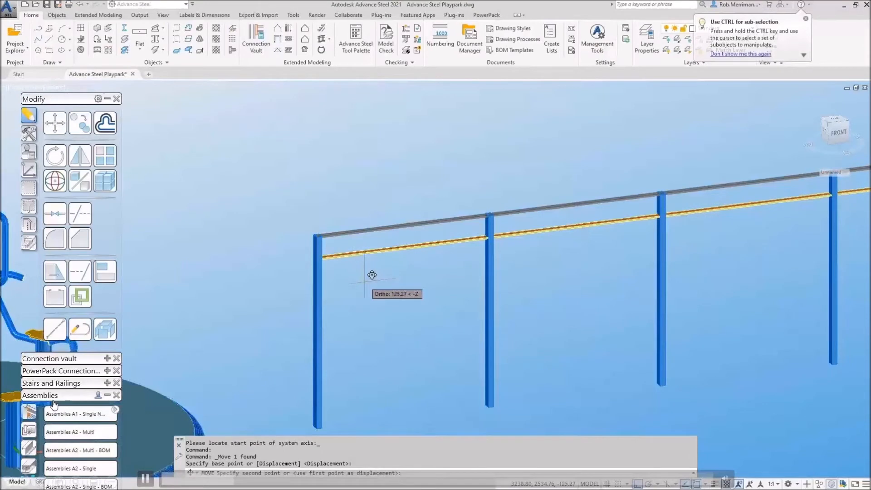
{"action": "type", "text": "150"}
{"action": "key", "text": "Return"}
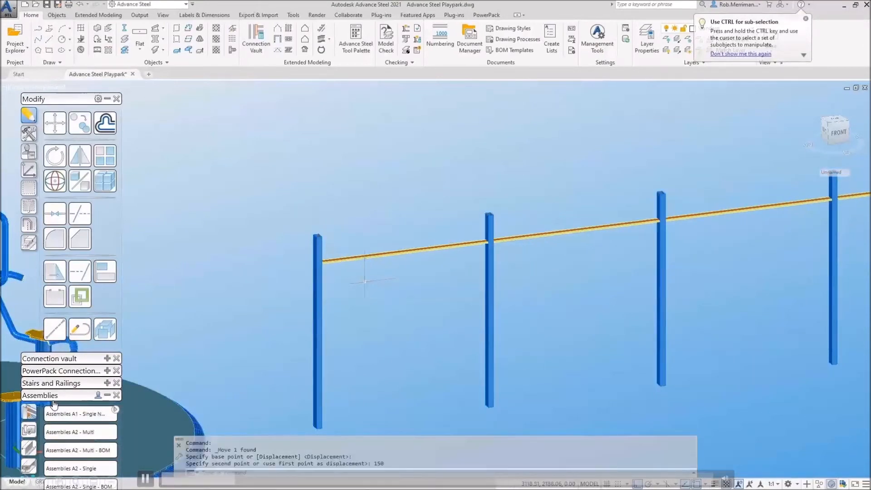
Step: Copy the upper rail 900 mm straight down to form the bottom rail
{"action": "left_click", "coordinate": [80, 123]}
{"action": "scroll", "coordinate": [419, 200], "scroll_direction": "down", "scroll_amount": 2}
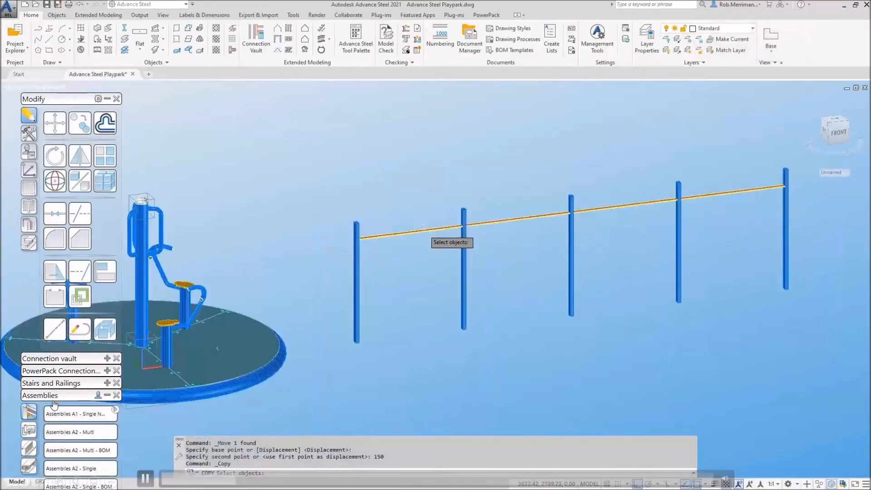
{"action": "left_click", "coordinate": [422, 226]}
{"action": "key", "text": "Return"}
{"action": "left_click", "coordinate": [420, 261]}
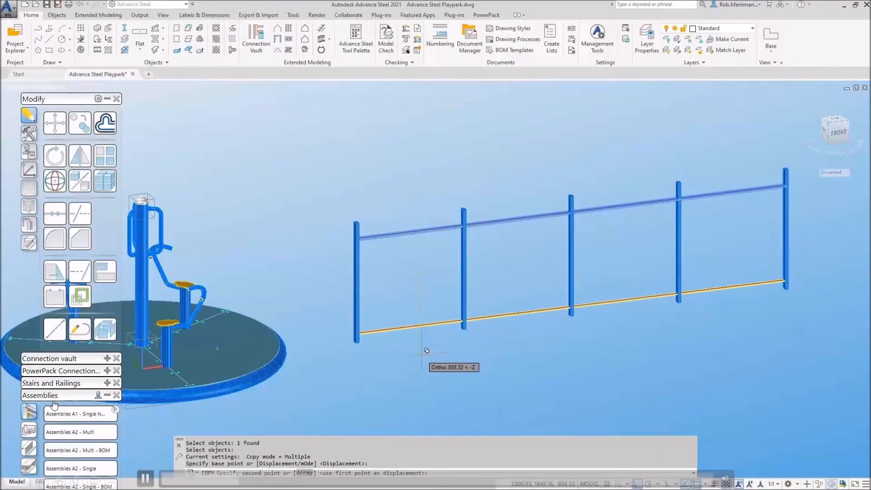
{"action": "type", "text": "9"}
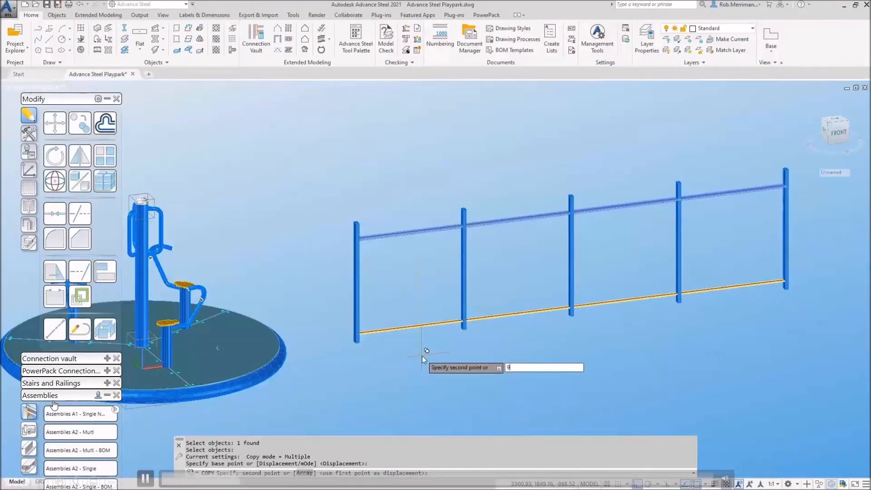
{"action": "key", "text": "BackSpace"}
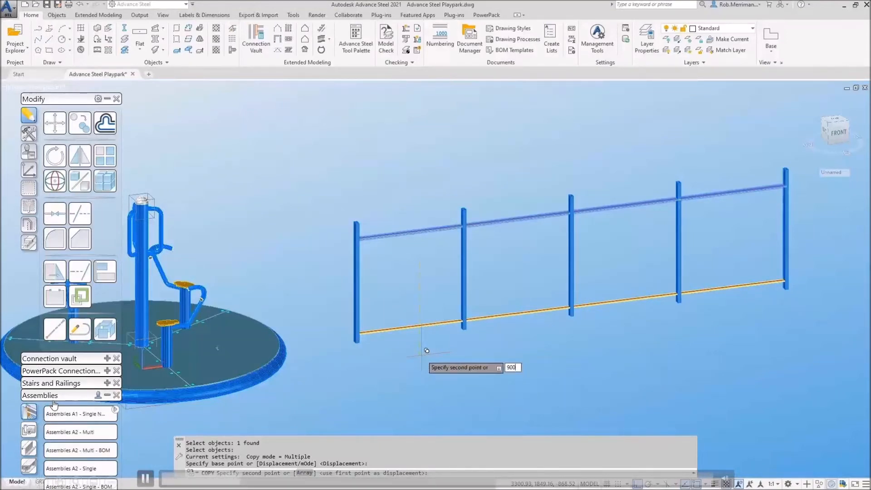
{"action": "key", "text": "Return"}
{"action": "key", "text": "Escape"}
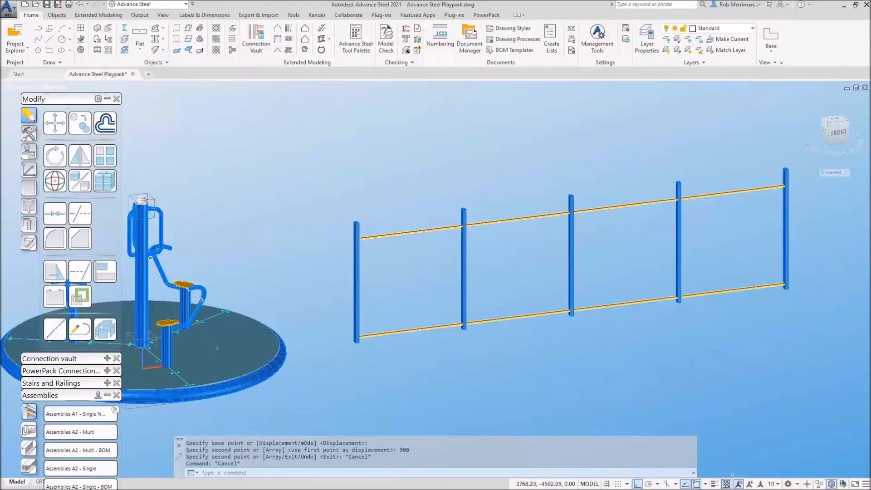
Step: Split the upper and lower rails at the three intermediate posts
{"action": "left_click", "coordinate": [704, 485]}
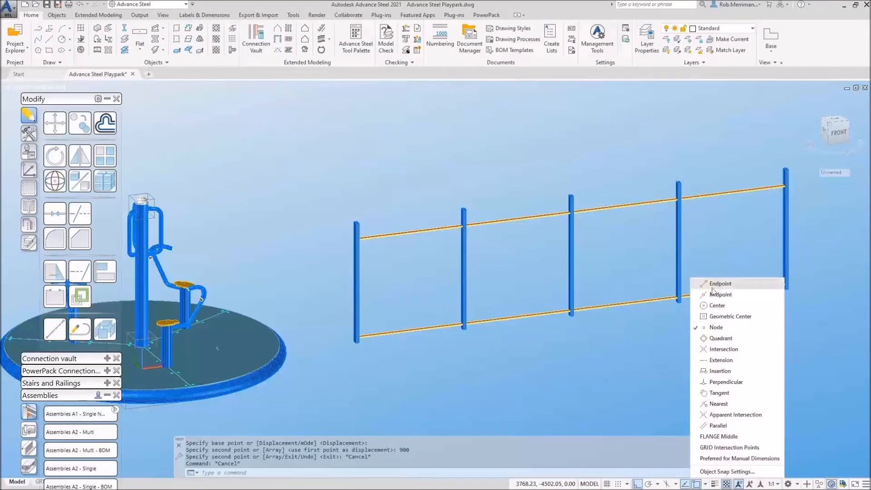
{"action": "left_click", "coordinate": [545, 252]}
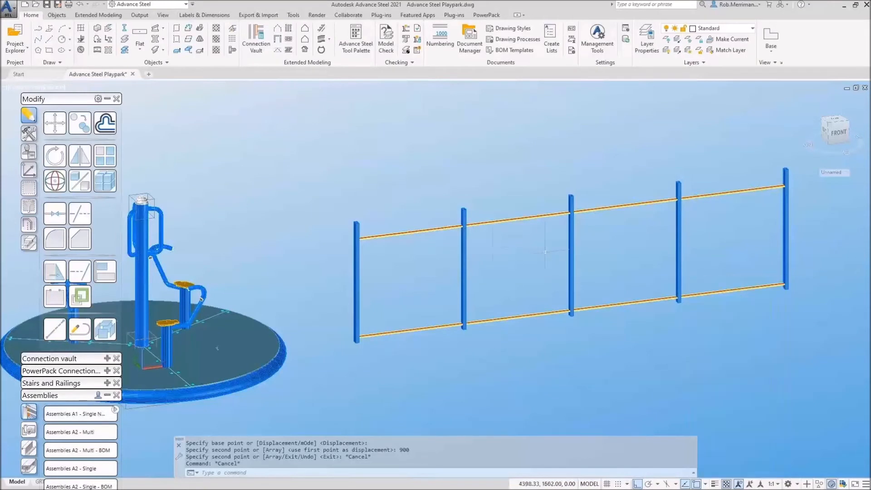
{"action": "left_click", "coordinate": [125, 40]}
{"action": "left_click", "coordinate": [404, 330]}
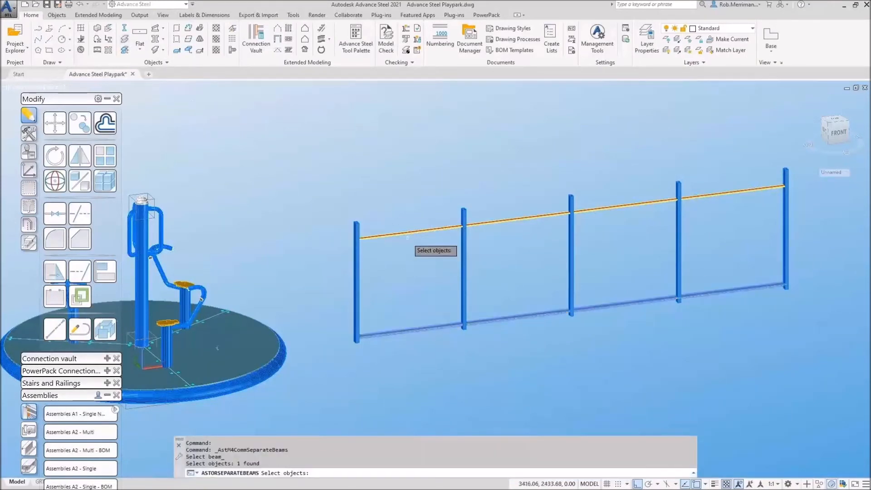
{"action": "left_click", "coordinate": [408, 232]}
{"action": "key", "text": "Return"}
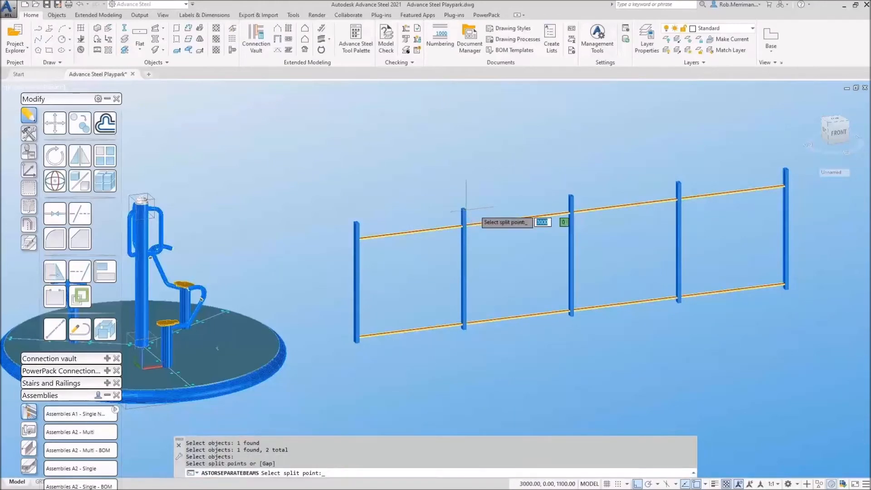
{"action": "left_click", "coordinate": [678, 186]}
{"action": "key", "text": "Return"}
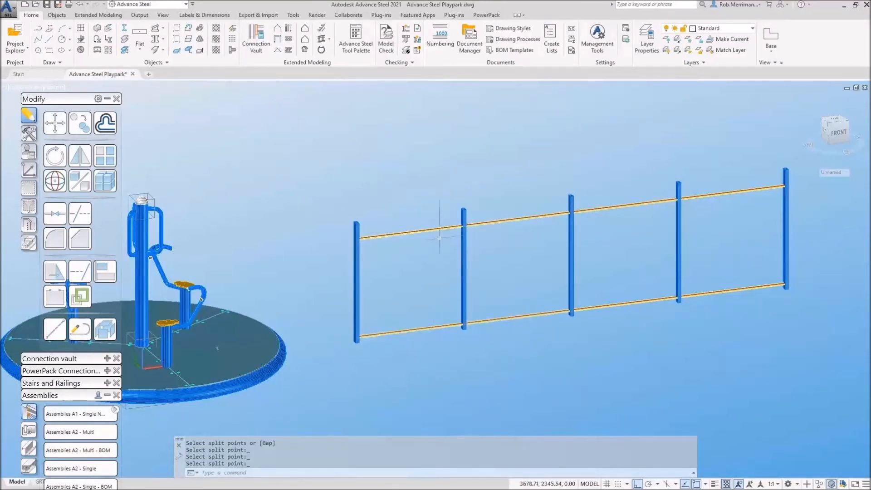
Step: Add a flange saw cut to the end of the upper rail where it meets the intermediate post
{"action": "scroll", "coordinate": [465, 223], "scroll_direction": "up", "scroll_amount": 10}
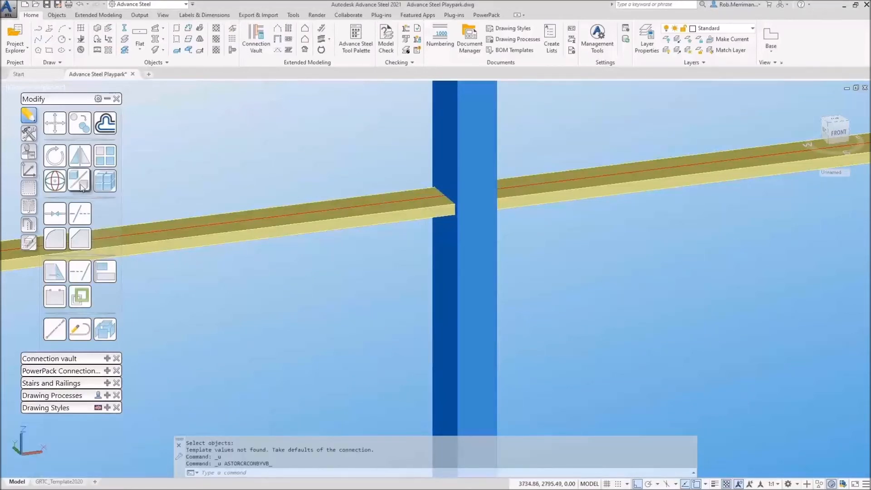
{"action": "left_click", "coordinate": [28, 224]}
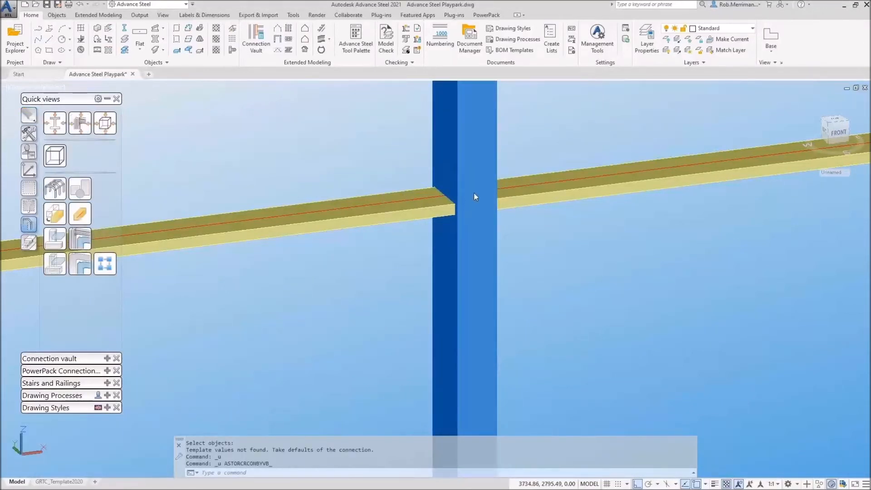
{"action": "left_click", "coordinate": [430, 207]}
{"action": "left_click", "coordinate": [28, 242]}
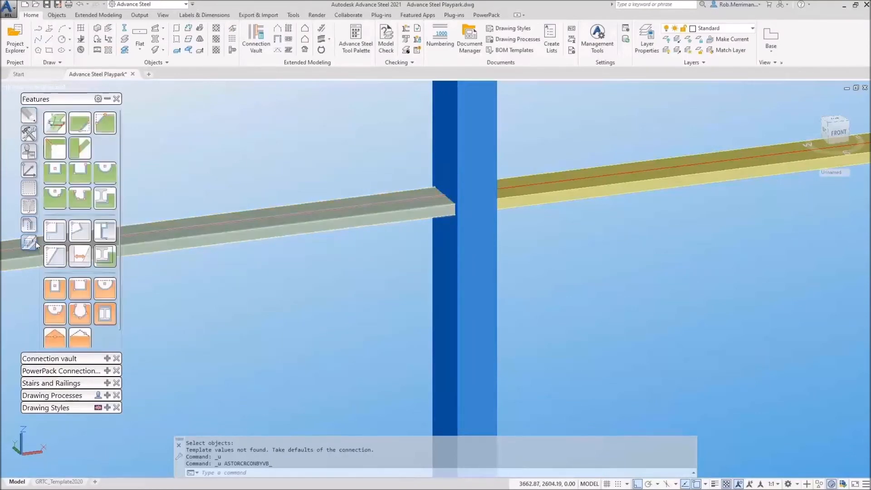
{"action": "left_click", "coordinate": [82, 175]}
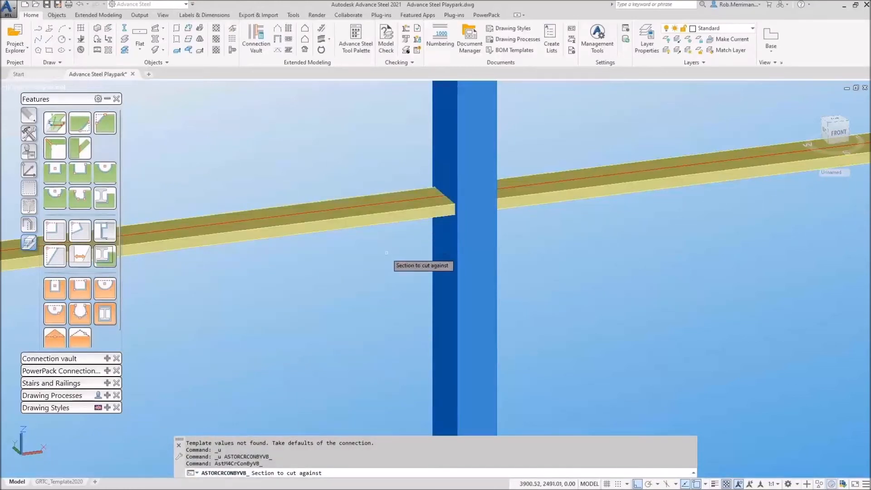
{"action": "left_click", "coordinate": [444, 236]}
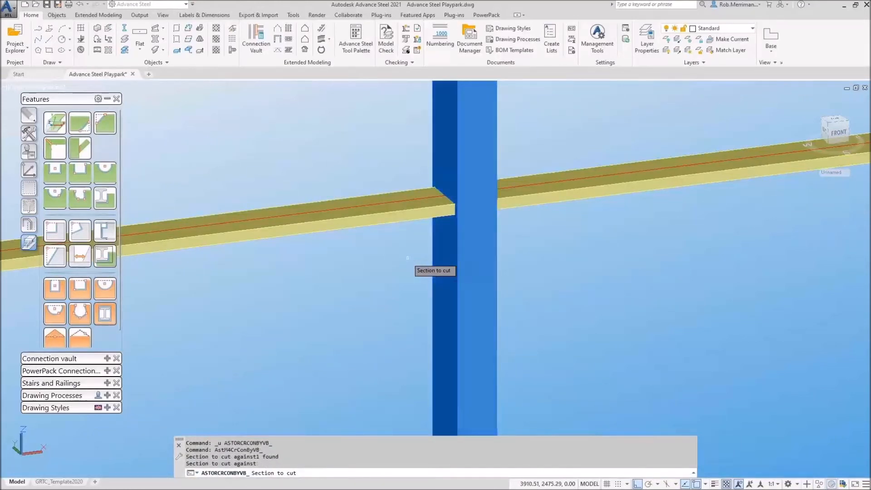
{"action": "left_click", "coordinate": [407, 213]}
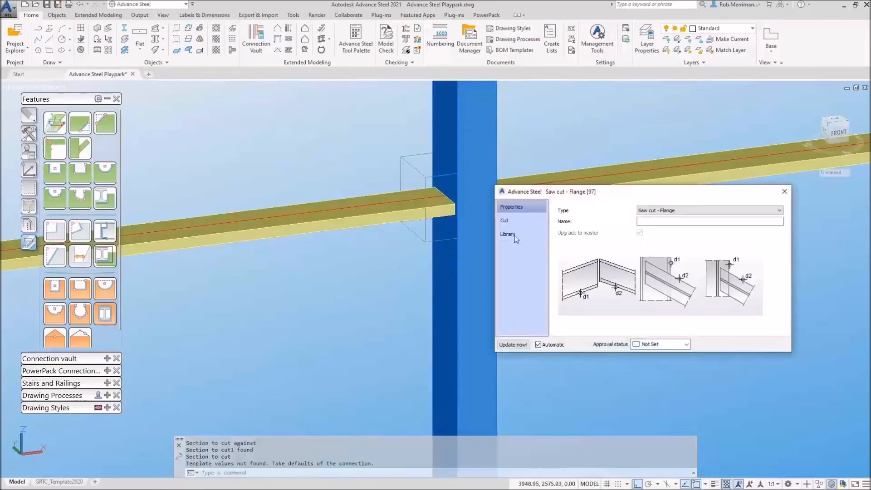
Step: Set the saw cut gap between the rail end and the post to 2 mm
{"action": "left_click", "coordinate": [522, 221]}
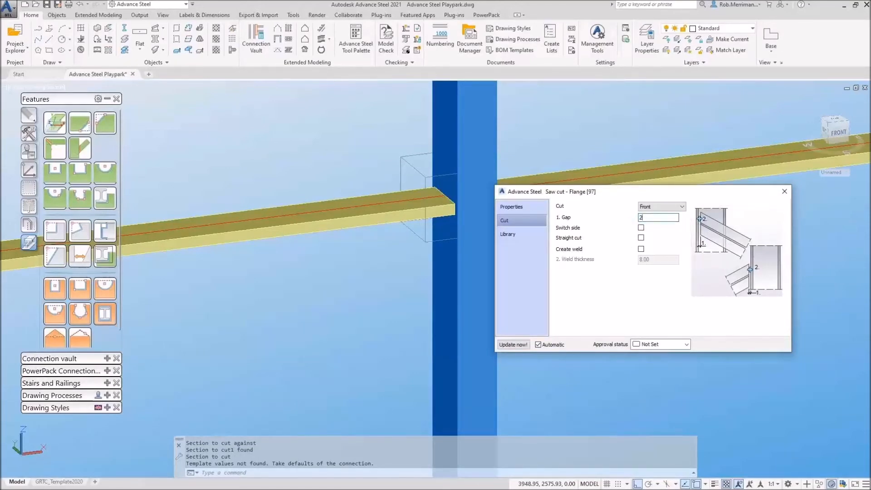
{"action": "key", "text": "Return"}
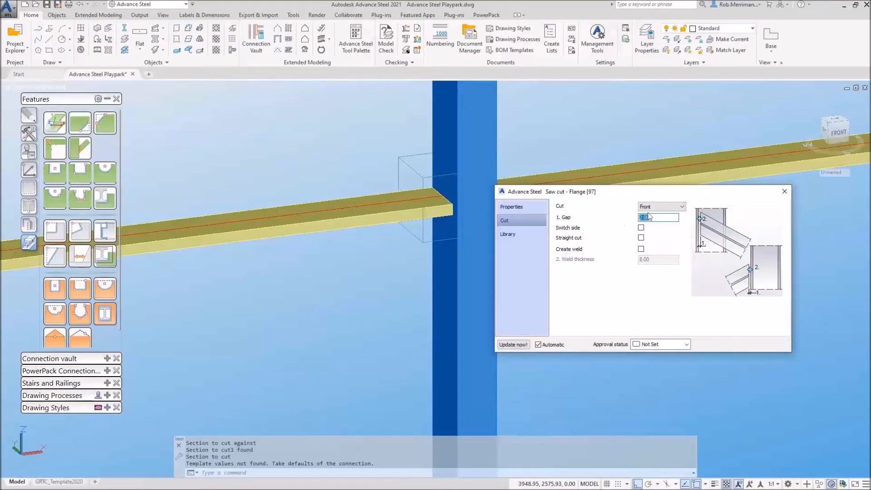
{"action": "left_click", "coordinate": [784, 191]}
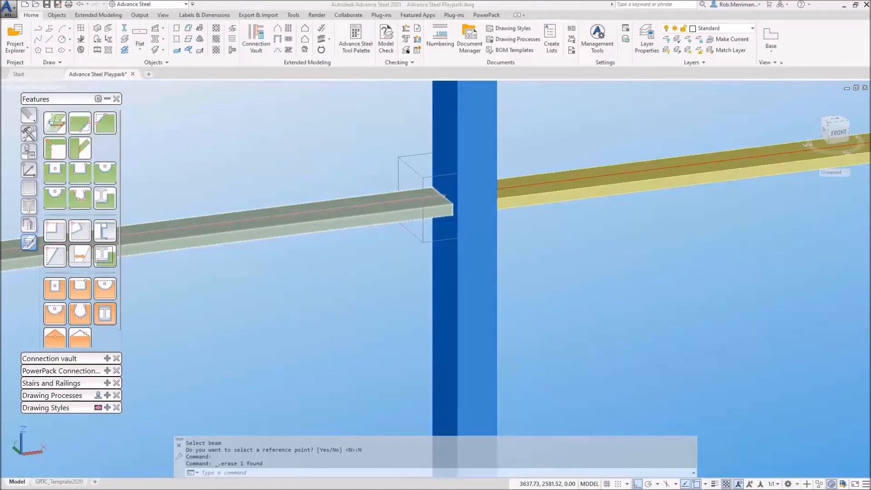
Step: Try a plate on flange connection at the rail end without a reference point, and delete it
{"action": "left_click", "coordinate": [29, 153]}
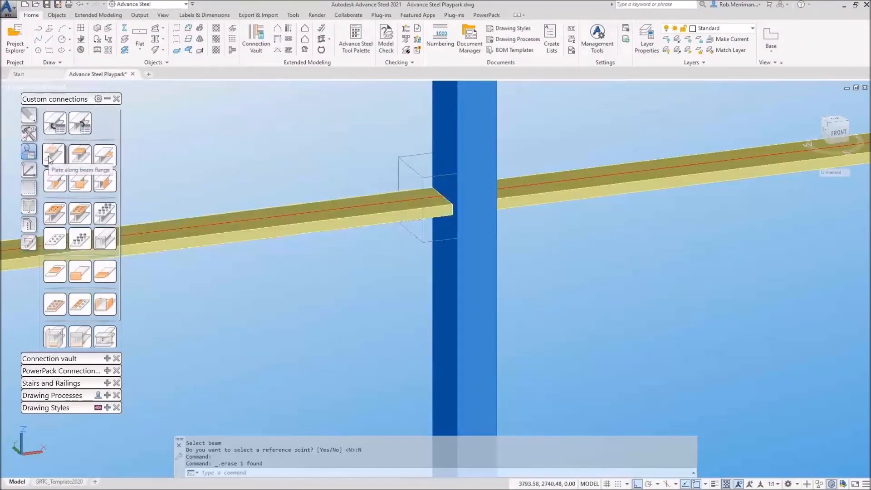
{"action": "left_click", "coordinate": [104, 159]}
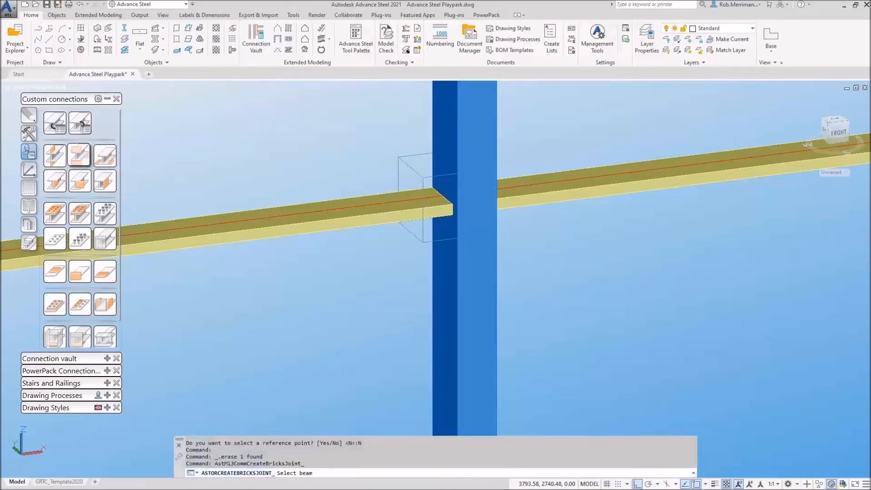
{"action": "left_click", "coordinate": [384, 207]}
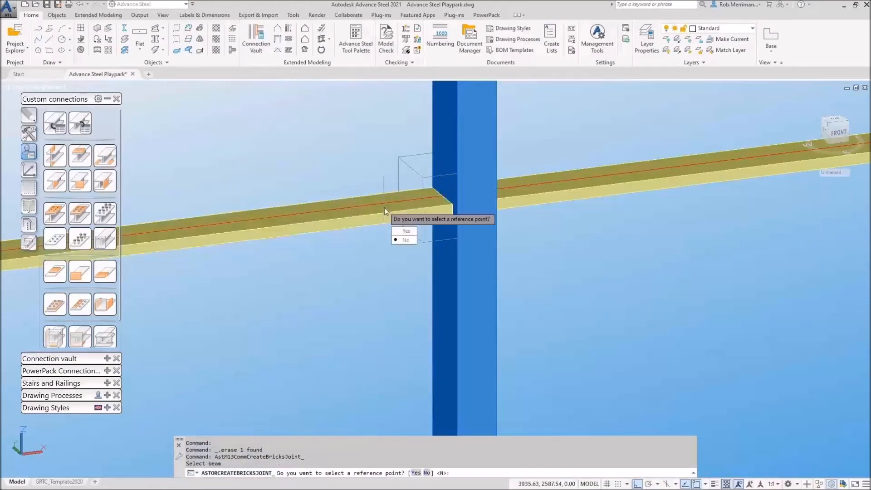
{"action": "key", "text": "Return"}
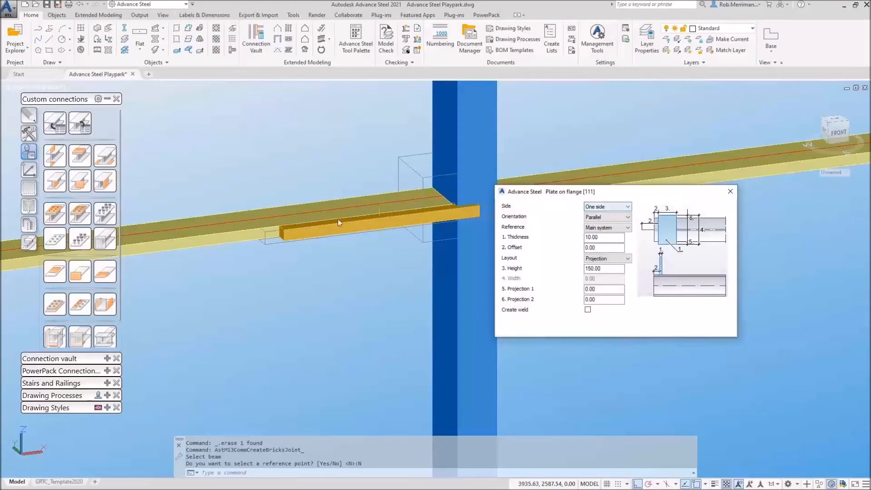
{"action": "left_click", "coordinate": [730, 191]}
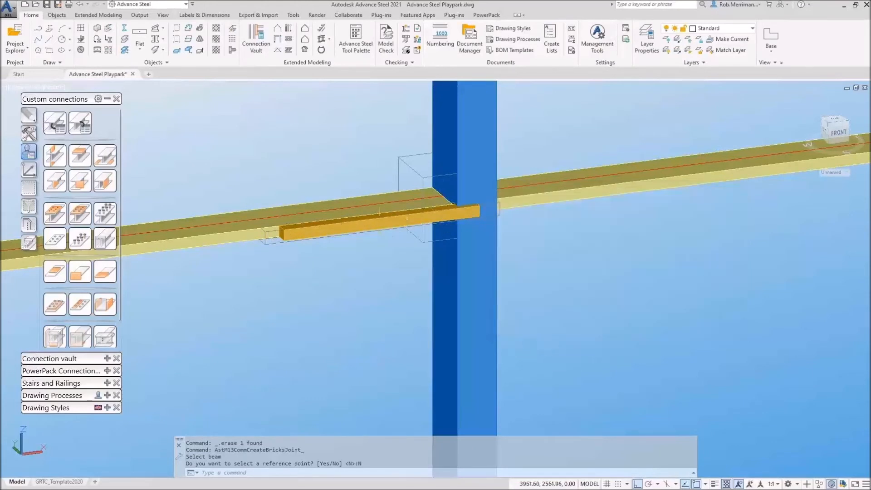
{"action": "left_click", "coordinate": [405, 219]}
{"action": "key", "text": "Delete"}
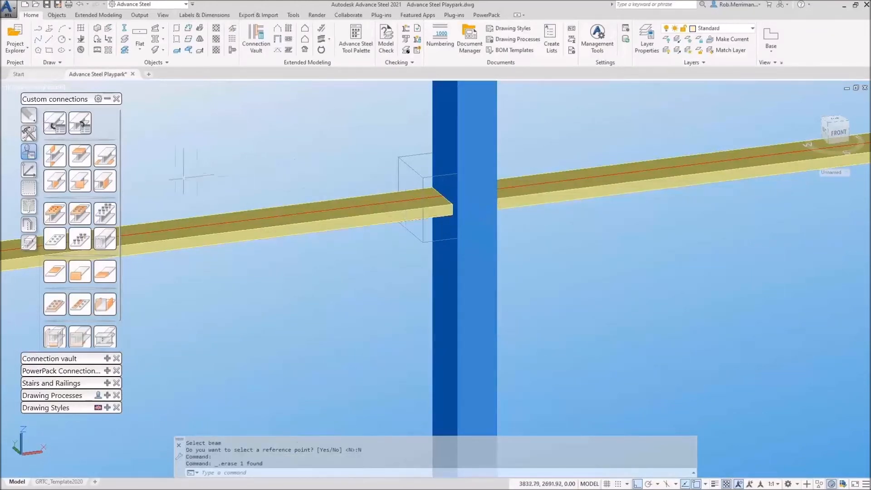
Step: Add a plate parallel to web connection to the cut rail end without selecting a reference point
{"action": "left_click", "coordinate": [104, 182]}
{"action": "left_click", "coordinate": [388, 211]}
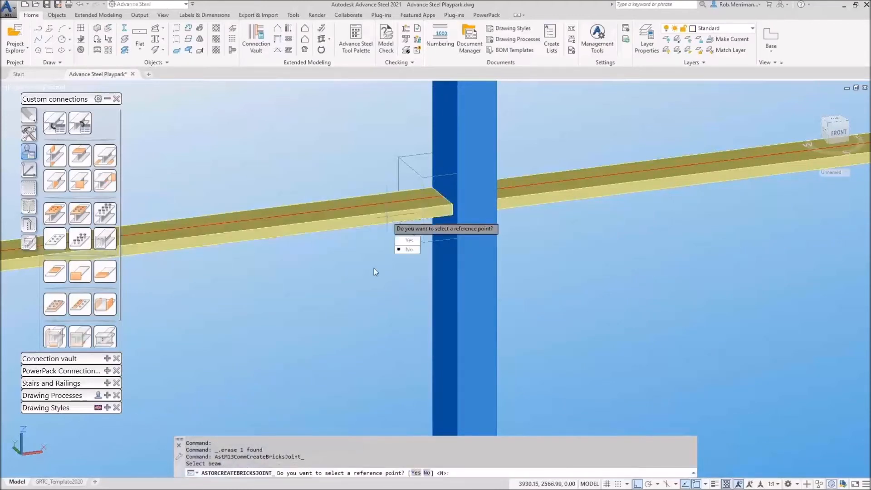
{"action": "left_click", "coordinate": [416, 252]}
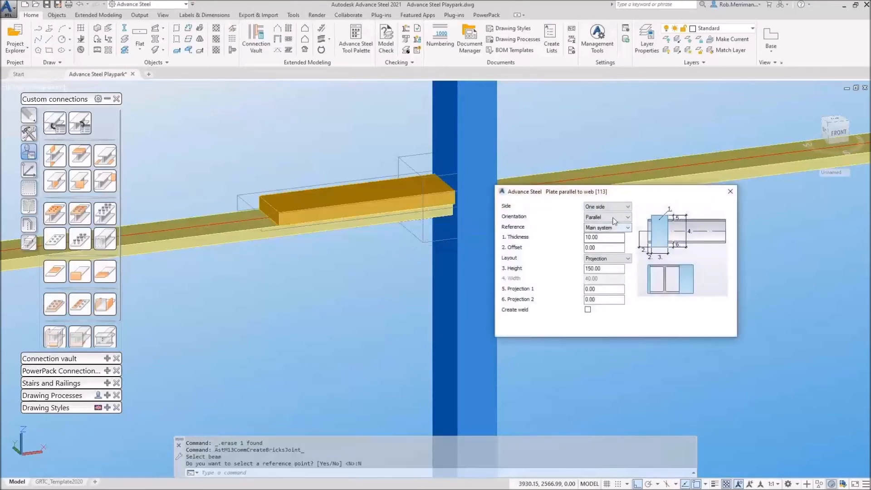
Step: Set the connection plate's reference to Main physical, its orientation to Perpendicular and its side to Other side
{"action": "left_click", "coordinate": [613, 221]}
{"action": "left_click", "coordinate": [609, 226]}
{"action": "left_click", "coordinate": [612, 227]}
{"action": "left_click", "coordinate": [612, 243]}
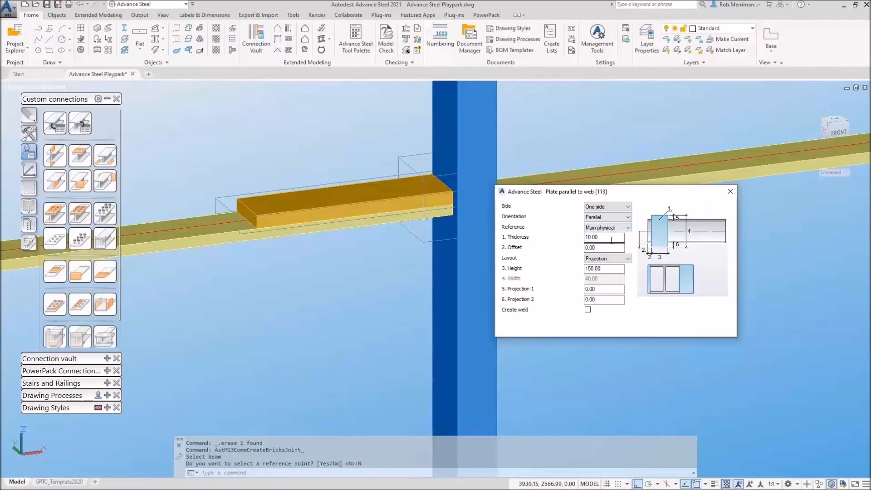
{"action": "left_click", "coordinate": [612, 216]}
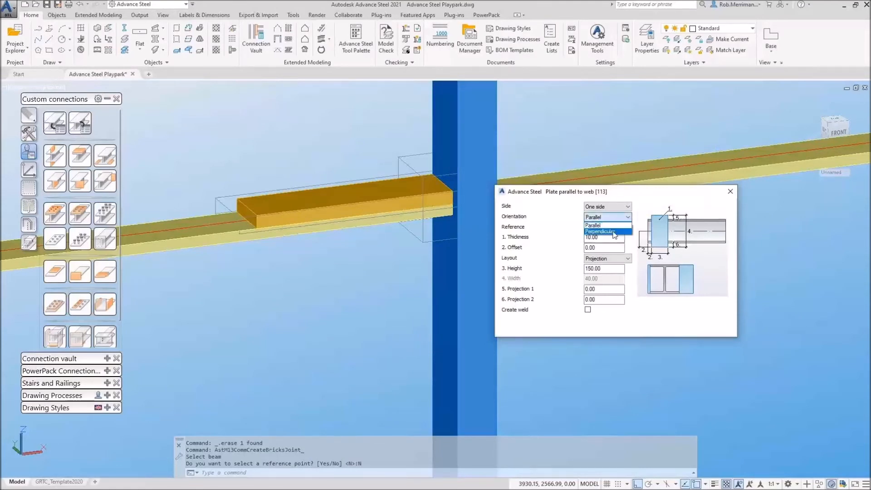
{"action": "left_click", "coordinate": [615, 234]}
{"action": "left_click", "coordinate": [613, 207]}
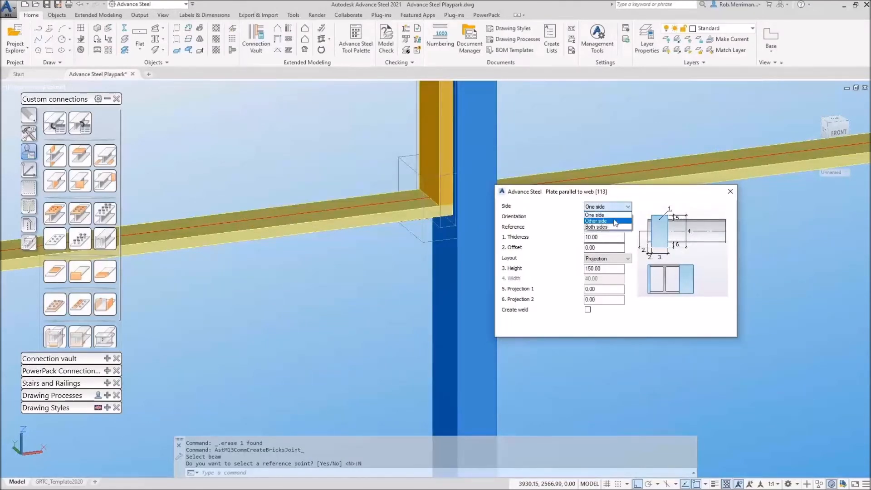
{"action": "left_click", "coordinate": [614, 218]}
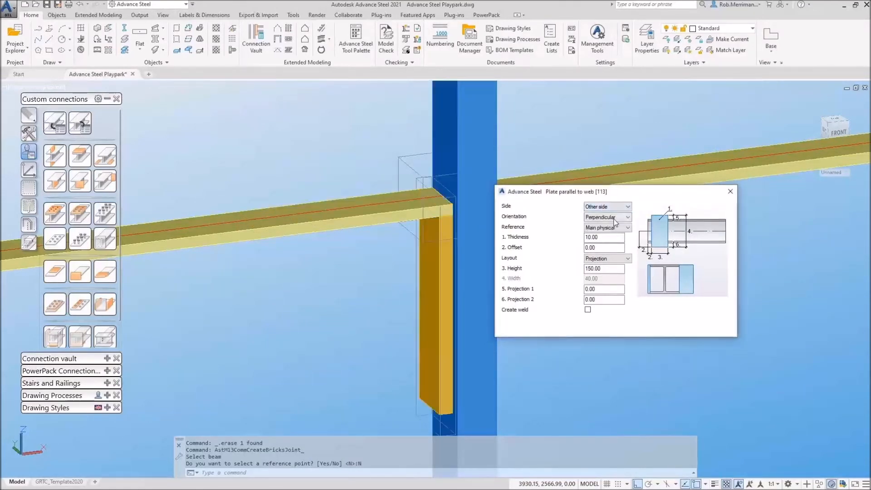
Step: Enable the weld on the connection plate and set its thickness to 8 mm and height to 60 mm
{"action": "left_click", "coordinate": [588, 311]}
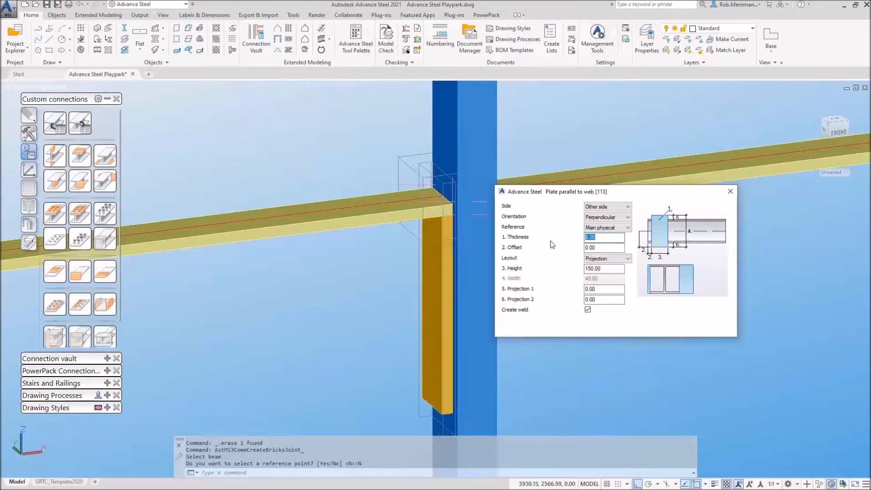
{"action": "left_click", "coordinate": [592, 268]}
{"action": "type", "text": "50"}
{"action": "key", "text": "Return"}
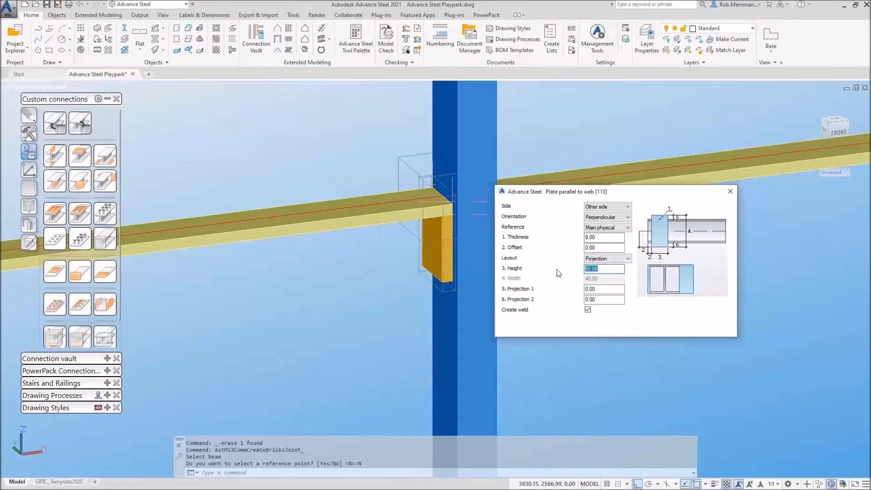
{"action": "key", "text": "Return"}
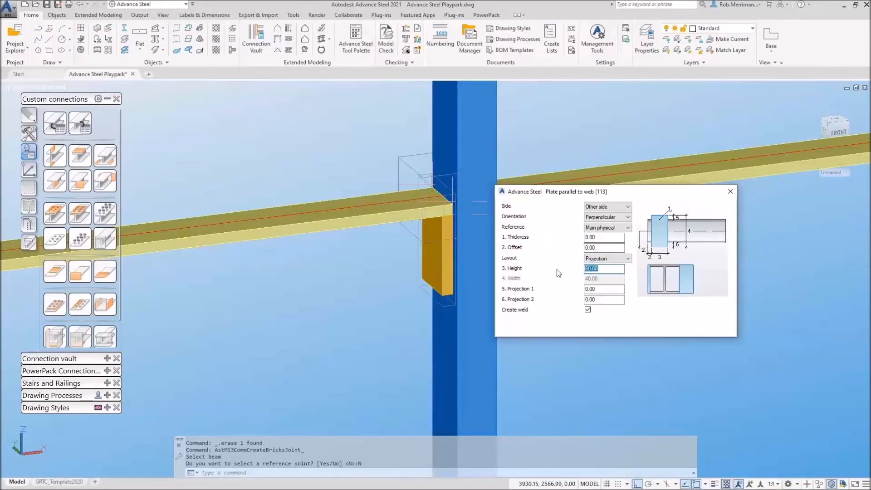
{"action": "left_click", "coordinate": [729, 191]}
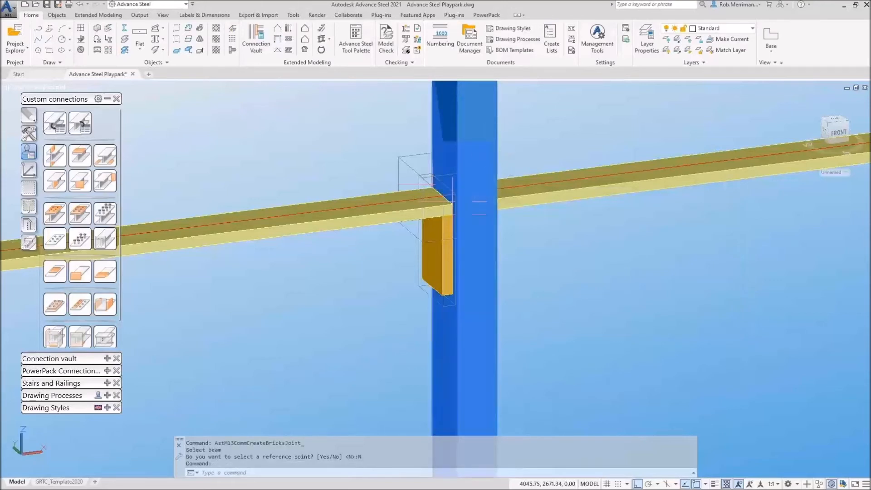
Step: Try the UK rectangular hollow section RHS300x200x10 for the post carrying the plate
{"action": "double_click", "coordinate": [537, 195]}
{"action": "left_click", "coordinate": [693, 216]}
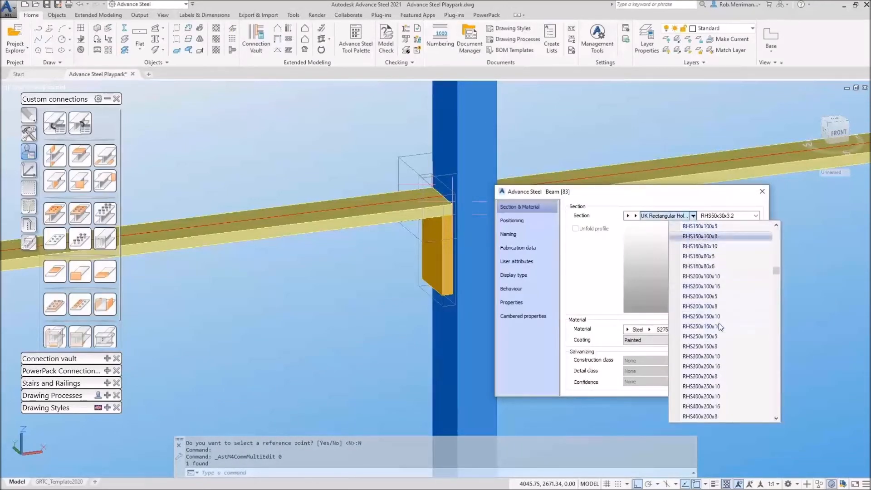
{"action": "left_click", "coordinate": [725, 356]}
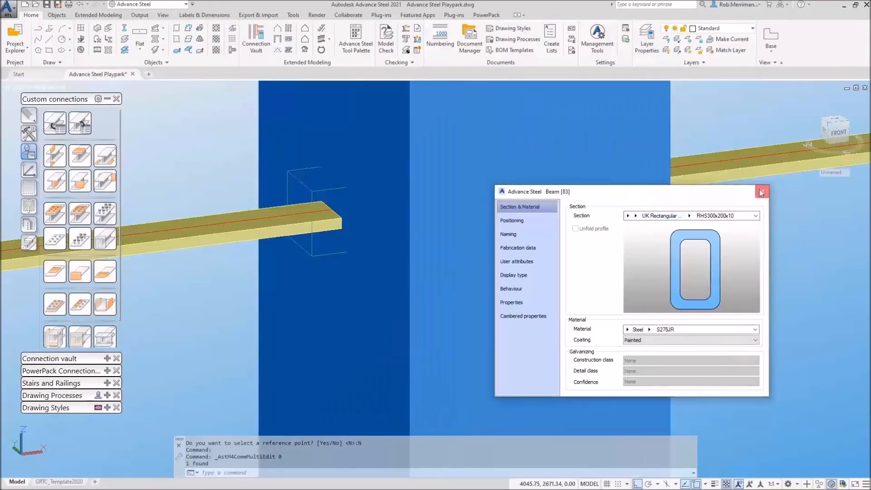
{"action": "left_click", "coordinate": [762, 191]}
Step: Show the model in wireframe and try the reference options of the perpendicular connection plate
{"action": "left_click", "coordinate": [53, 86]}
{"action": "left_click", "coordinate": [68, 110]}
{"action": "double_click", "coordinate": [439, 236]}
{"action": "left_click", "coordinate": [610, 228]}
{"action": "left_click", "coordinate": [607, 243]}
{"action": "left_click", "coordinate": [610, 228]}
{"action": "left_click", "coordinate": [606, 244]}
{"action": "key", "text": "Up"}
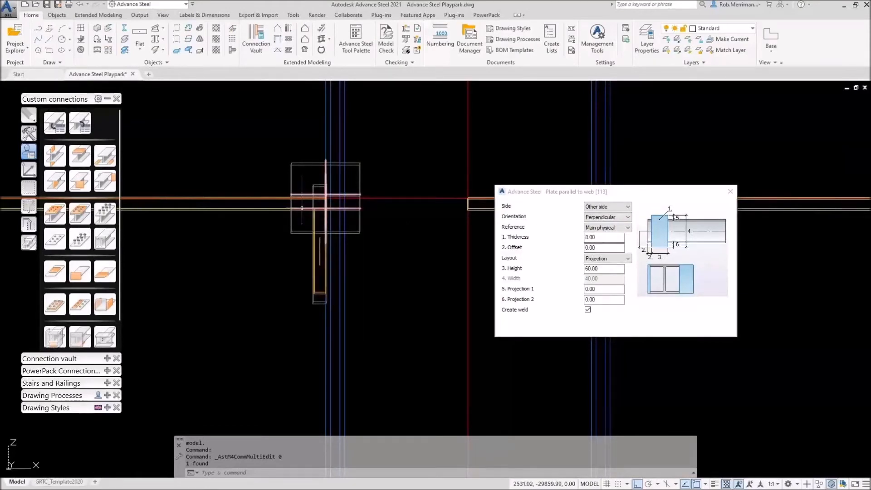
{"action": "key", "text": "Escape"}
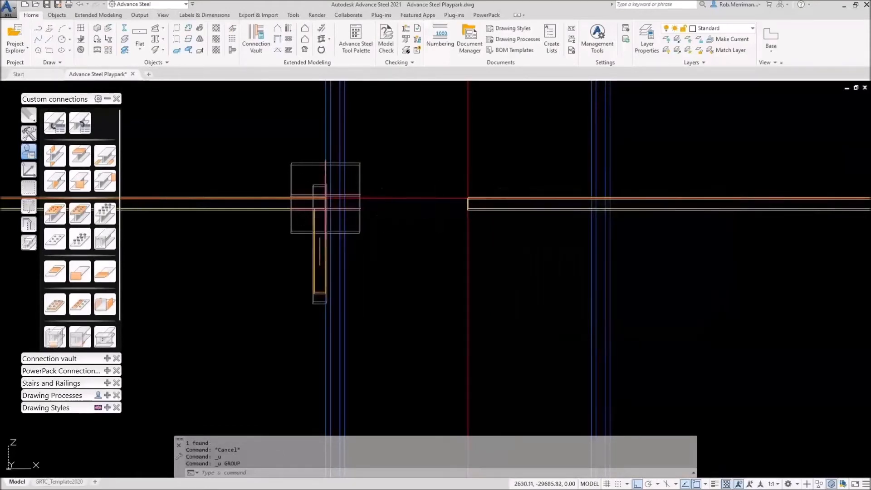
Step: Undo the wireframe display and the post section change
{"action": "key", "text": "ctrl+z"}
{"action": "key", "text": "ctrl+z"}
{"action": "key", "text": "ctrl+z"}
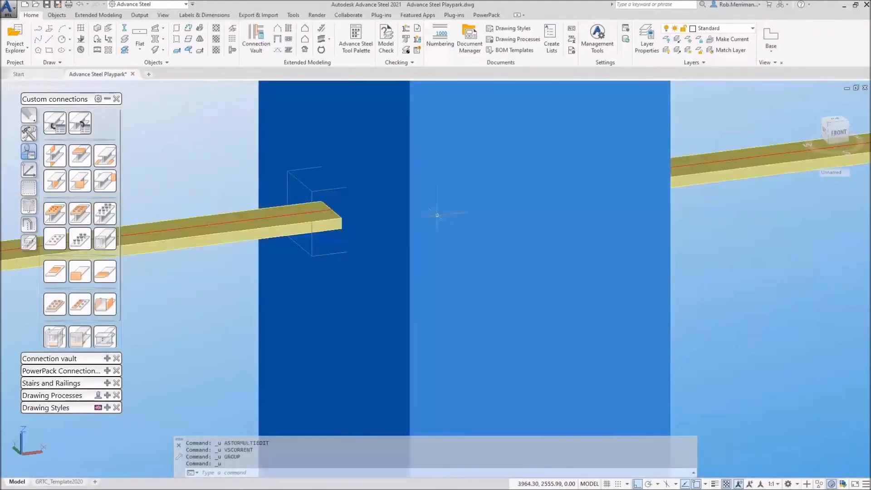
{"action": "key", "text": "ctrl+z"}
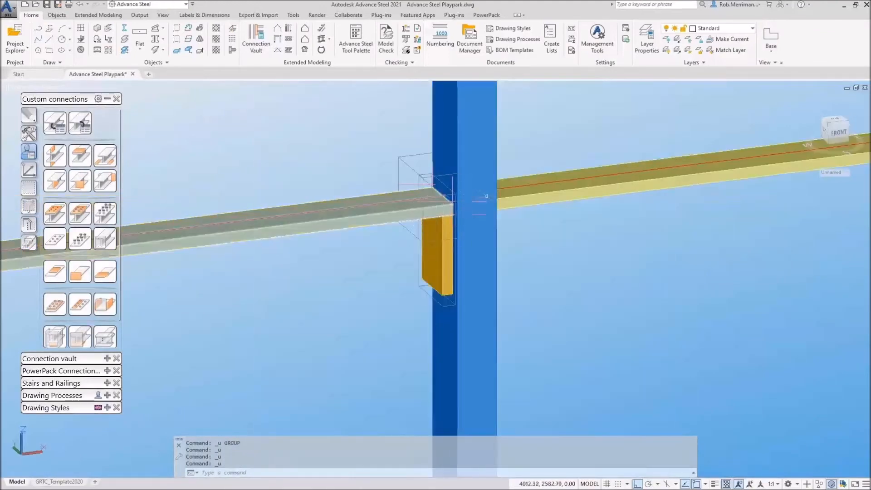
Step: Transfer the welded connection plate to the rail on the opposite side of the post, without a reference point
{"action": "left_click", "coordinate": [29, 133]}
{"action": "left_click", "coordinate": [60, 241]}
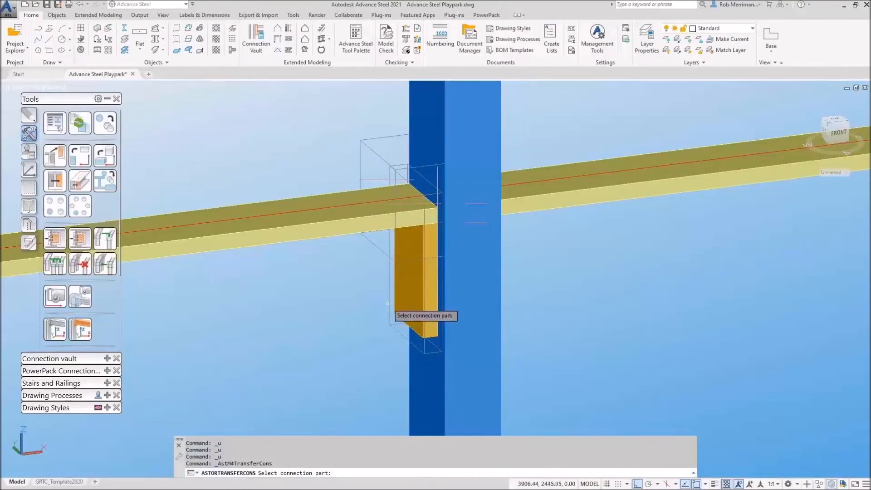
{"action": "left_click", "coordinate": [398, 304]}
{"action": "key", "text": "Return"}
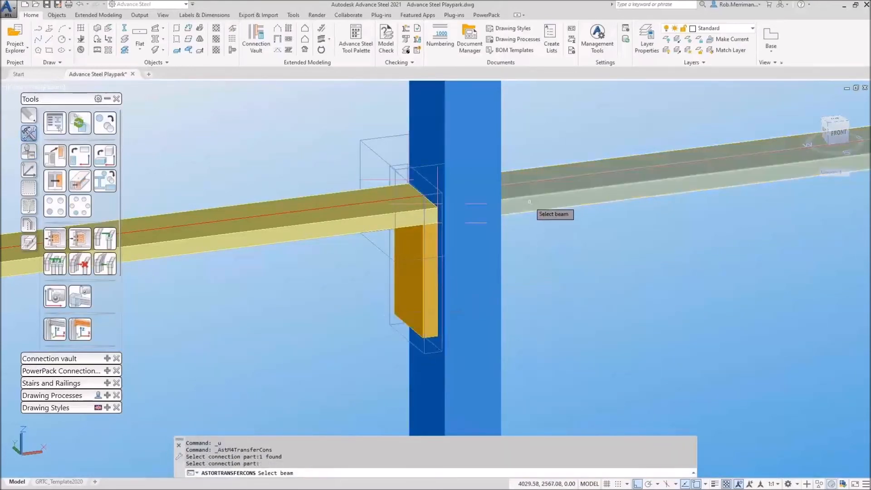
{"action": "left_click", "coordinate": [529, 201]}
{"action": "left_click", "coordinate": [550, 234]}
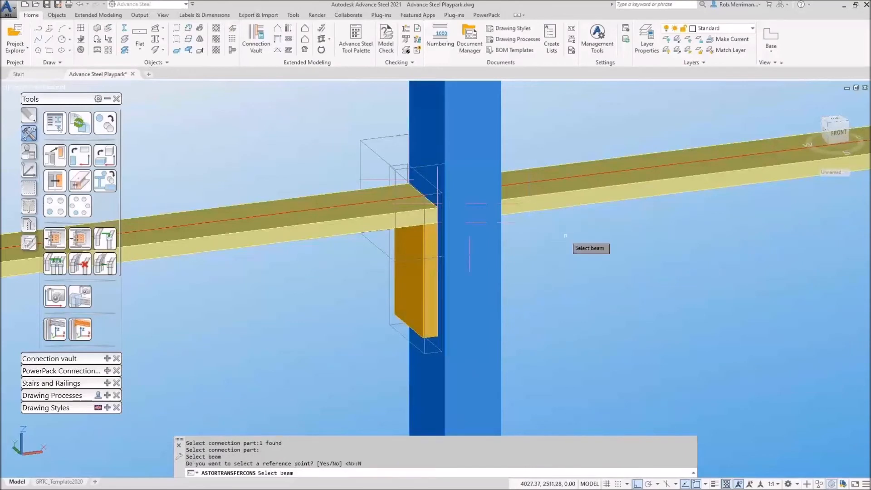
{"action": "scroll", "coordinate": [462, 251], "scroll_direction": "down", "scroll_amount": 2}
{"action": "middle_click_drag", "start_coordinate": [522, 250], "coordinate": [460, 245], "text": "shift"}
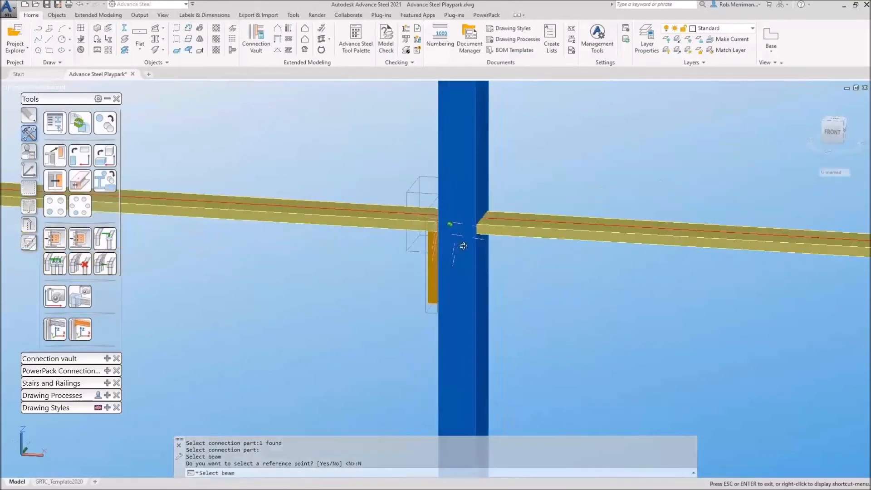
{"action": "left_click", "coordinate": [504, 212]}
{"action": "key", "text": "Escape"}
{"action": "scroll", "coordinate": [454, 227], "scroll_direction": "down", "scroll_amount": 5}
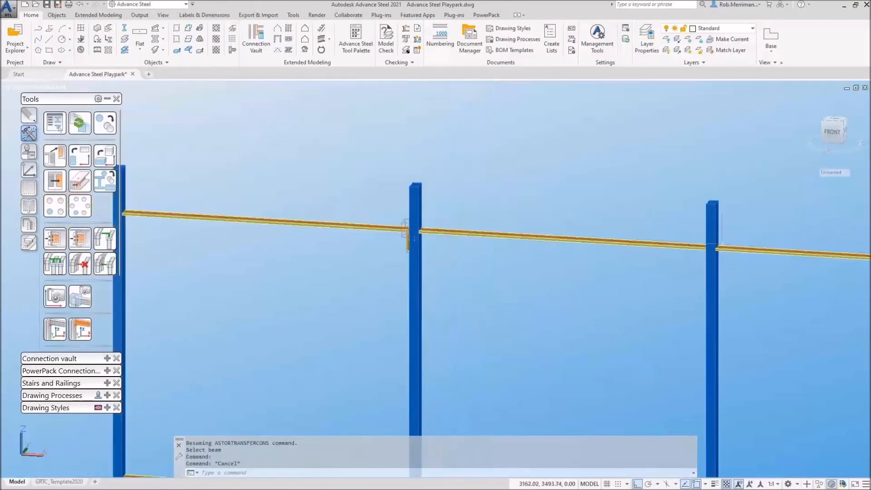
Step: Saw cut the end of the neighbouring rail against the post that carries the connection plate
{"action": "scroll", "coordinate": [609, 250], "scroll_direction": "up", "scroll_amount": 6}
{"action": "middle_click_drag", "start_coordinate": [609, 249], "coordinate": [703, 260], "text": "shift"}
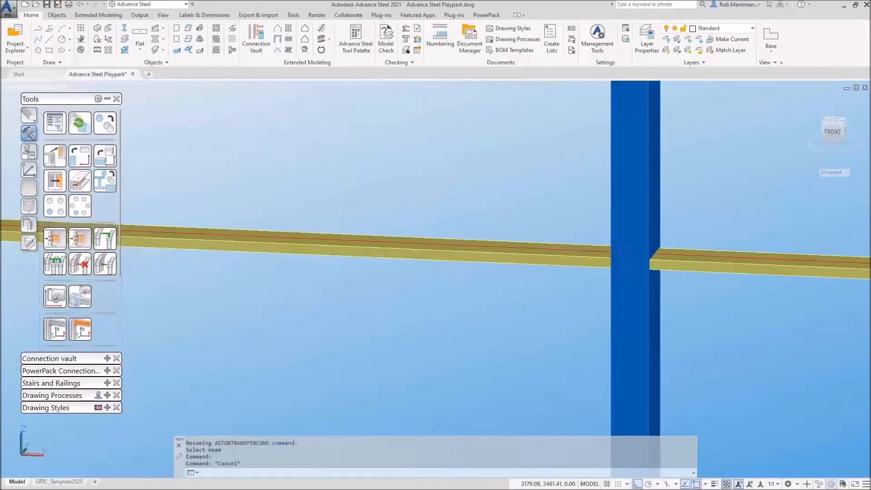
{"action": "scroll", "coordinate": [703, 262], "scroll_direction": "down", "scroll_amount": 4}
{"action": "scroll", "coordinate": [196, 244], "scroll_direction": "up", "scroll_amount": 3}
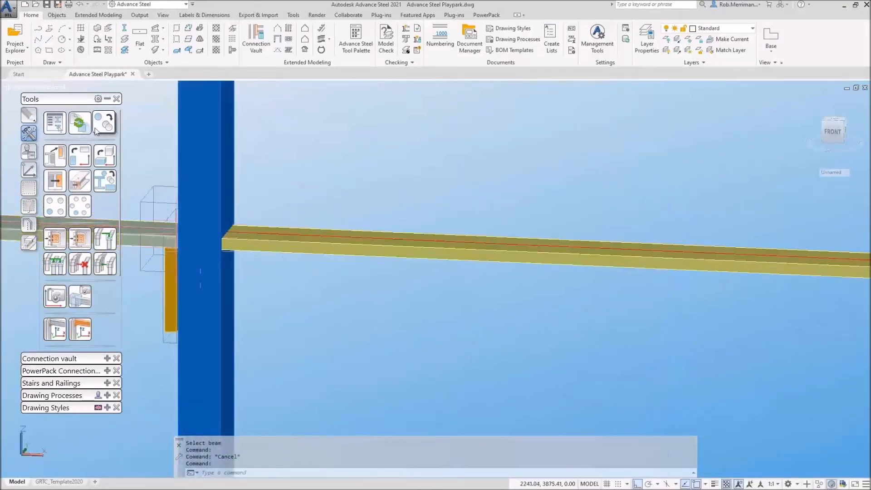
{"action": "left_click", "coordinate": [29, 243]}
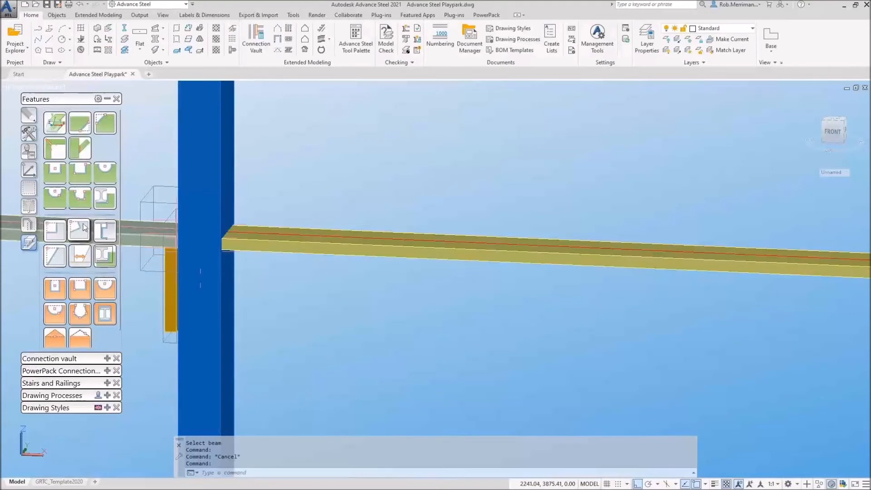
{"action": "left_click", "coordinate": [103, 200]}
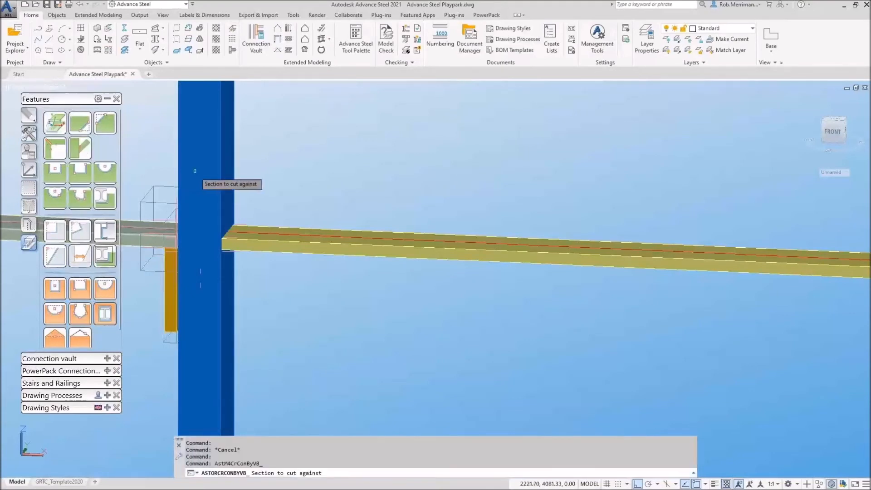
{"action": "left_click", "coordinate": [224, 177]}
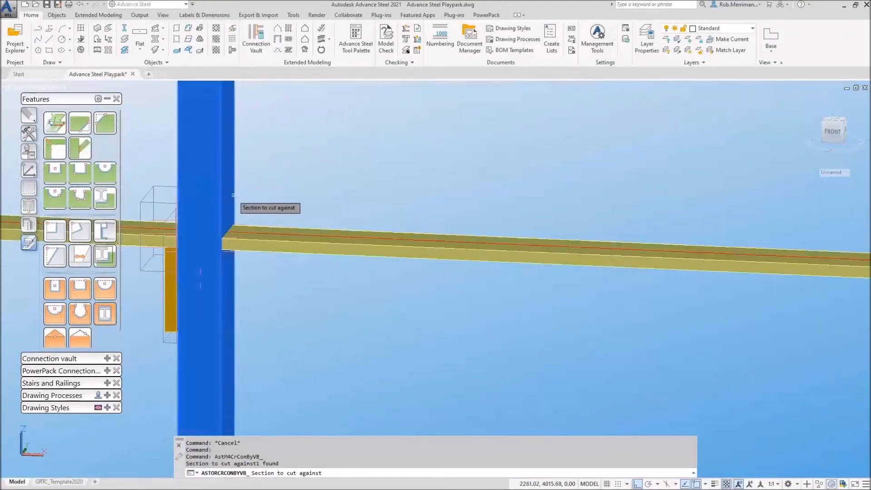
{"action": "key", "text": "Return"}
{"action": "left_click", "coordinate": [266, 238]}
{"action": "key", "text": "Return"}
{"action": "key", "text": "Escape"}
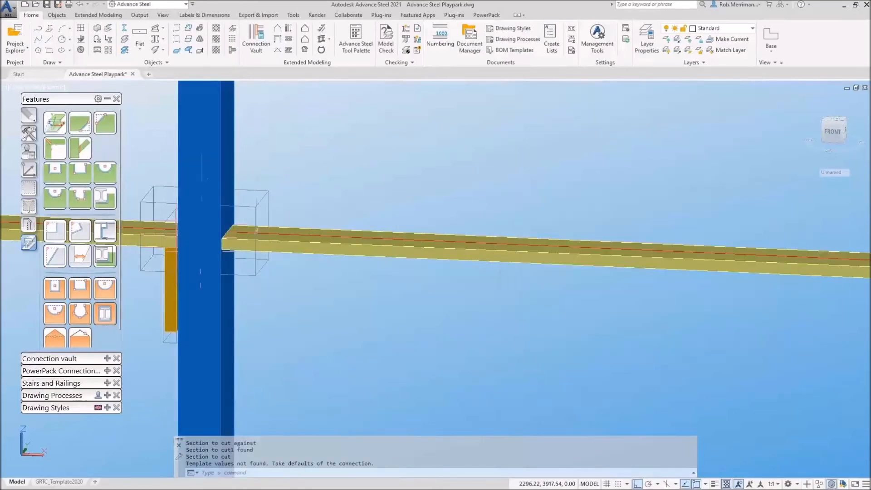
Step: Show the model in 2D wireframe and open the dimension settings of the transferred plate's connection
{"action": "left_click", "coordinate": [56, 87]}
{"action": "left_click", "coordinate": [82, 107]}
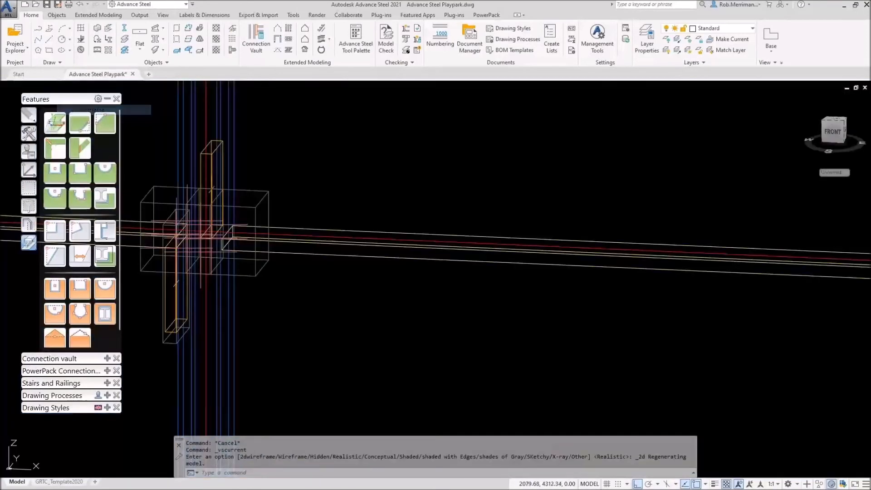
{"action": "left_click", "coordinate": [217, 111]}
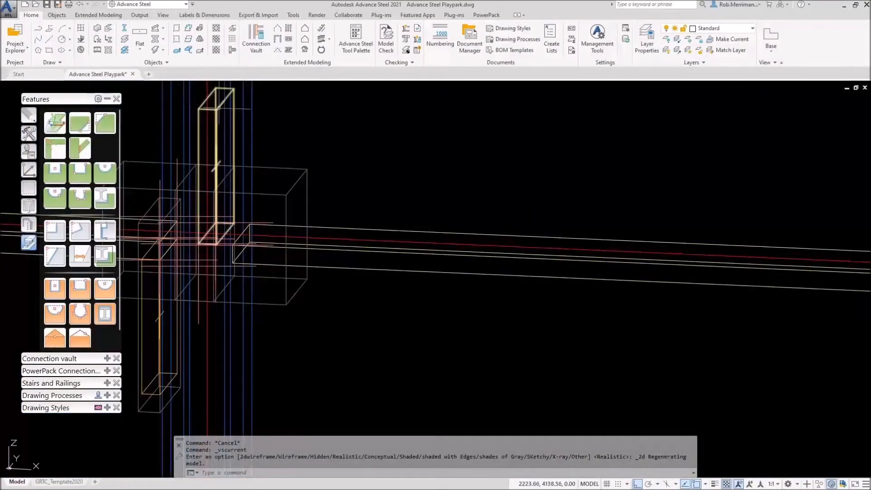
{"action": "right_click", "coordinate": [219, 109]}
{"action": "left_click", "coordinate": [282, 256]}
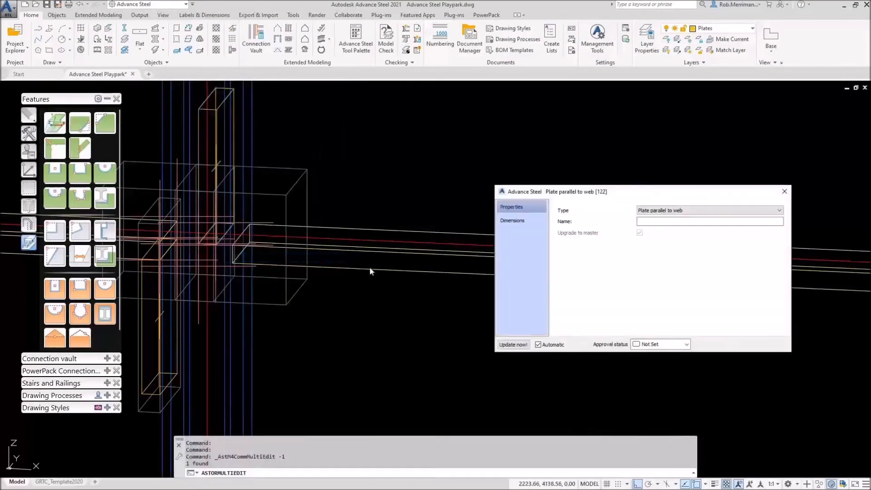
{"action": "left_click", "coordinate": [542, 222]}
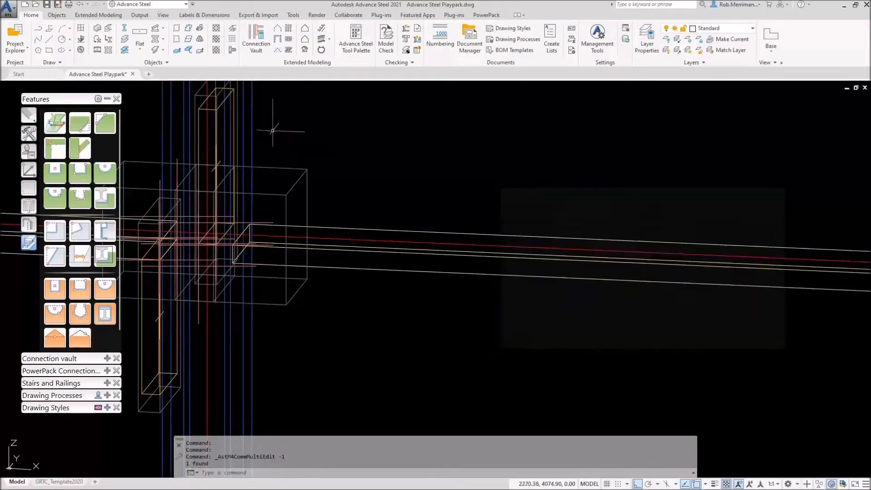
{"action": "double_click", "coordinate": [201, 94]}
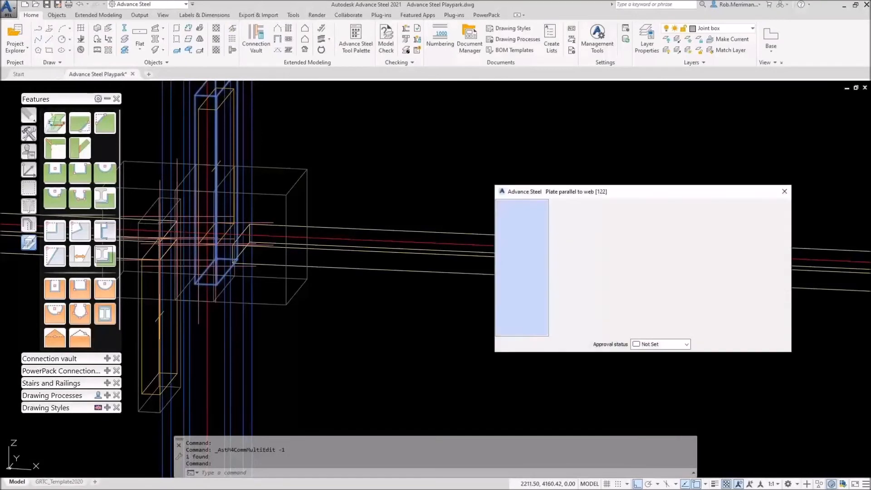
{"action": "left_click", "coordinate": [522, 219]}
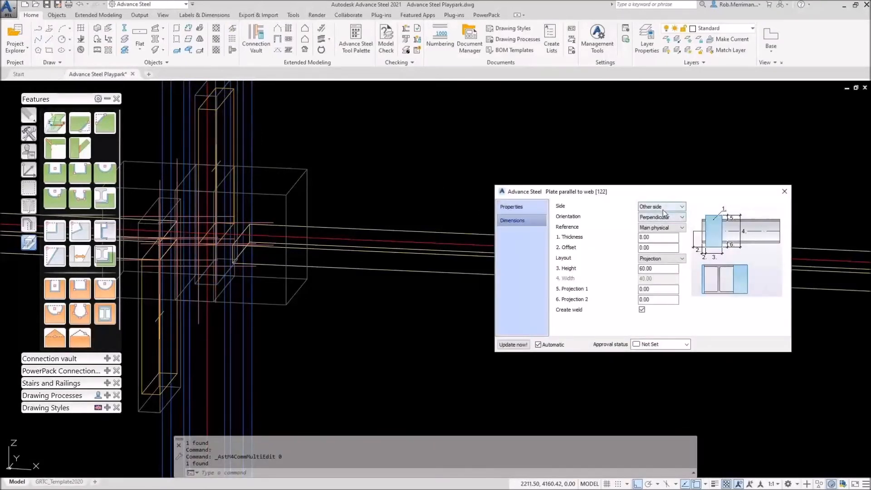
Step: Try the other reference options of the transferred plate and return it to Main physical
{"action": "left_click", "coordinate": [665, 231]}
{"action": "left_click", "coordinate": [663, 245]}
{"action": "left_click", "coordinate": [664, 229]}
{"action": "left_click", "coordinate": [666, 236]}
{"action": "left_click", "coordinate": [666, 231]}
{"action": "left_click", "coordinate": [665, 242]}
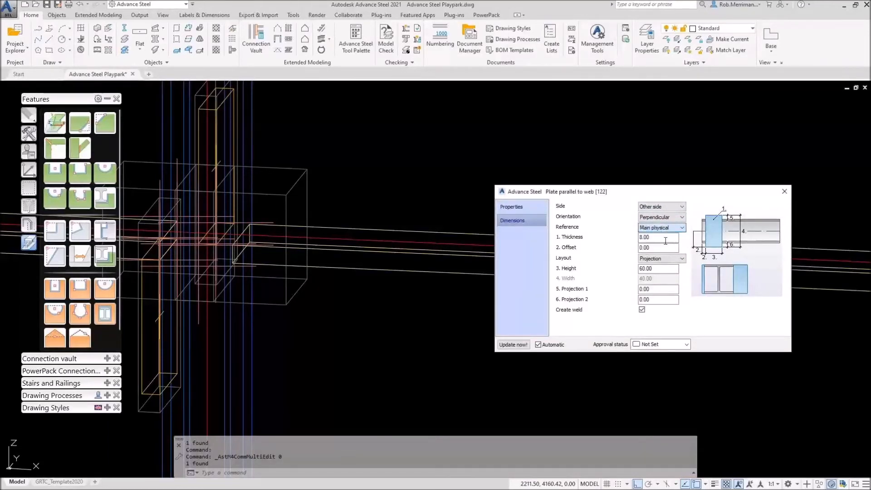
{"action": "left_click", "coordinate": [664, 240]}
Step: Set the side of the transferred connection plate to One side and close its settings
{"action": "left_click", "coordinate": [661, 207]}
{"action": "left_click", "coordinate": [662, 215]}
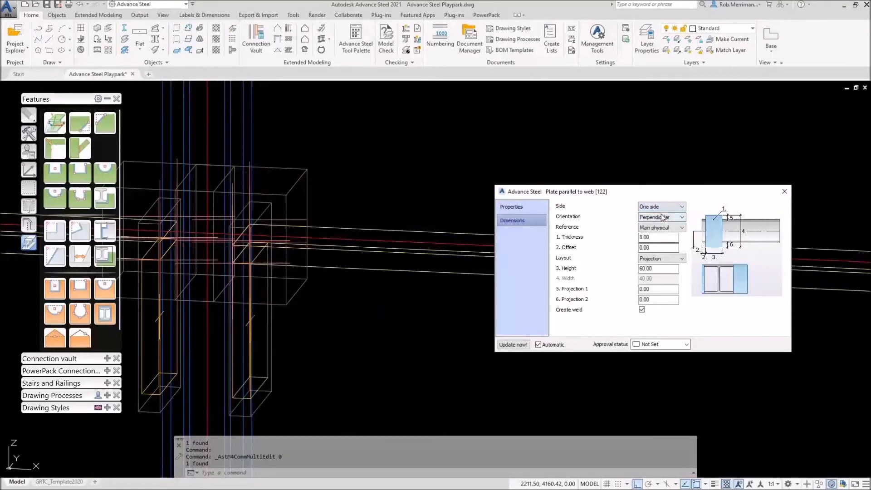
{"action": "left_click", "coordinate": [785, 192]}
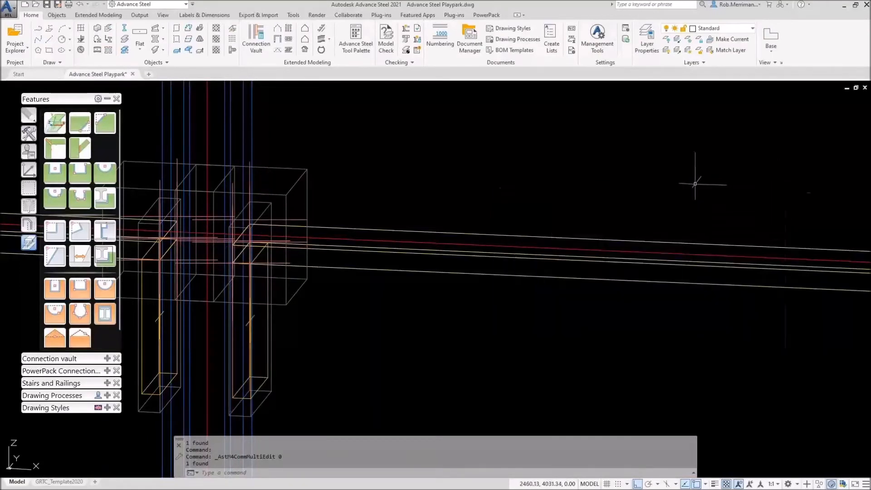
{"action": "scroll", "coordinate": [693, 185], "scroll_direction": "down", "scroll_amount": 4}
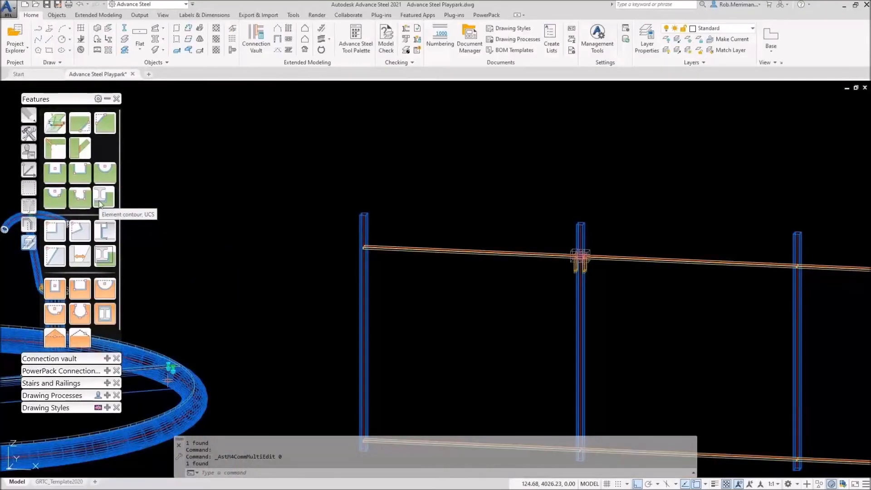
{"action": "left_click", "coordinate": [100, 203]}
{"action": "scroll", "coordinate": [369, 248], "scroll_direction": "up", "scroll_amount": 6}
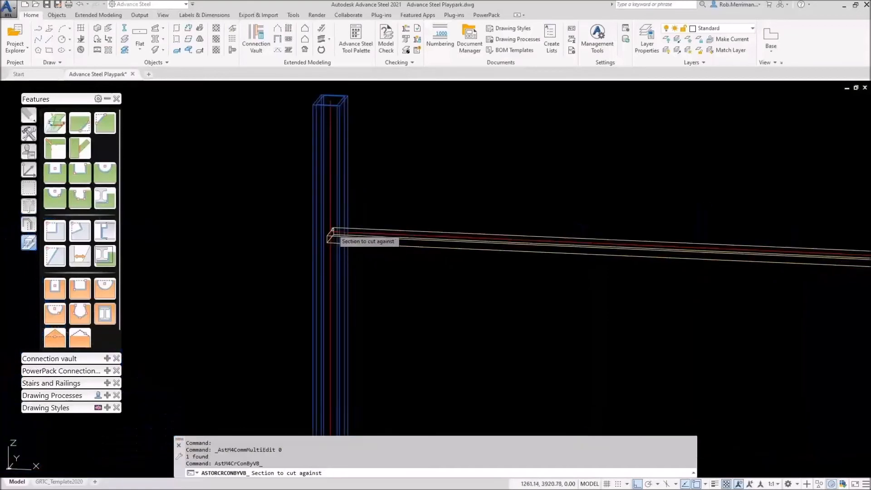
{"action": "left_click", "coordinate": [332, 232]}
{"action": "key", "text": "Return"}
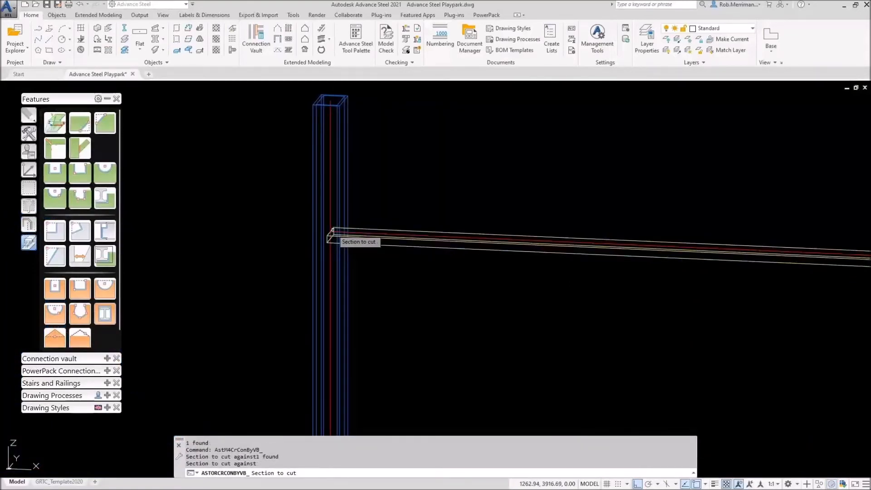
{"action": "key", "text": "Escape"}
{"action": "key", "text": "Escape"}
Step: Saw cut the flange of the upper rail against the end post and give the cut a gap
{"action": "left_click", "coordinate": [81, 147]}
{"action": "left_click", "coordinate": [339, 175]}
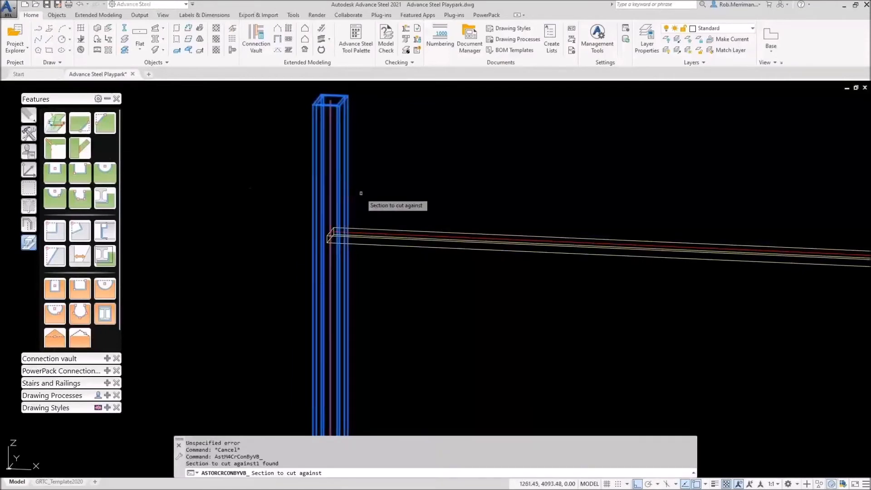
{"action": "key", "text": "Return"}
{"action": "left_click", "coordinate": [353, 228]}
{"action": "key", "text": "Return"}
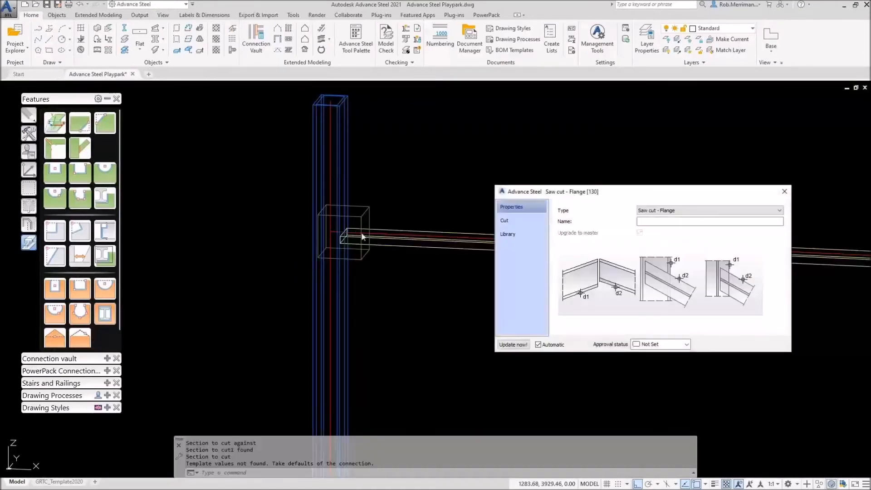
{"action": "left_click", "coordinate": [504, 220]}
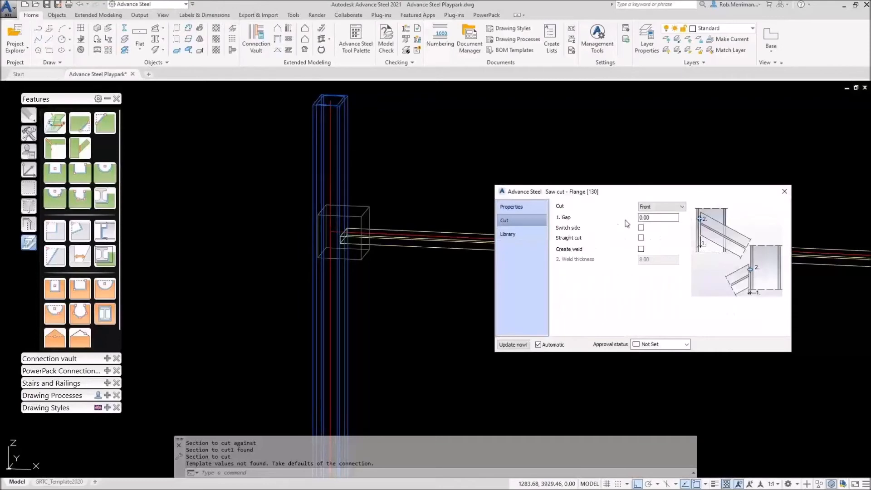
{"action": "key", "text": "Escape"}
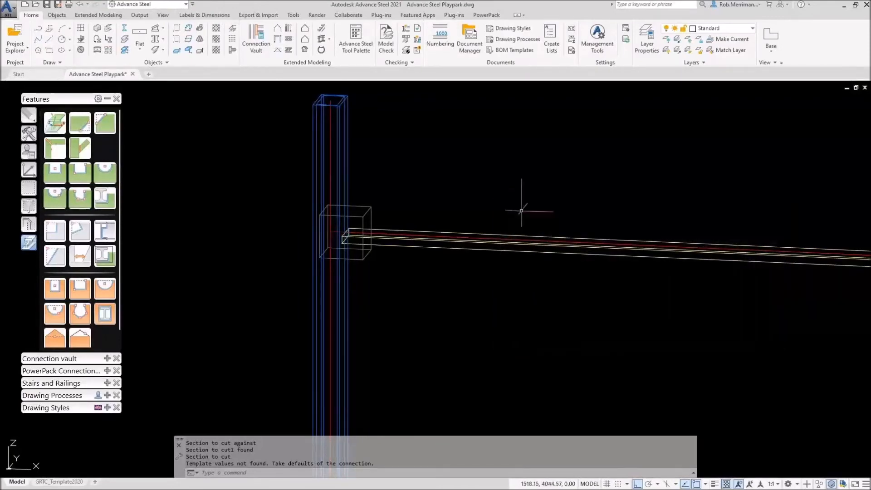
Step: Set the gap to 2 mm for the saw cut of the neighbouring rail at the middle post
{"action": "scroll", "coordinate": [298, 232], "scroll_direction": "down", "scroll_amount": 5}
{"action": "scroll", "coordinate": [675, 248], "scroll_direction": "up", "scroll_amount": 8}
{"action": "double_click", "coordinate": [622, 232]}
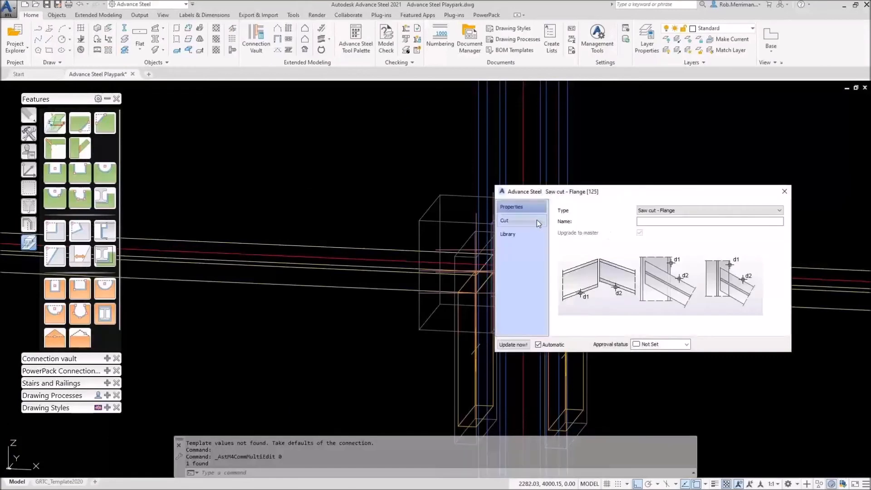
{"action": "left_click", "coordinate": [503, 220]}
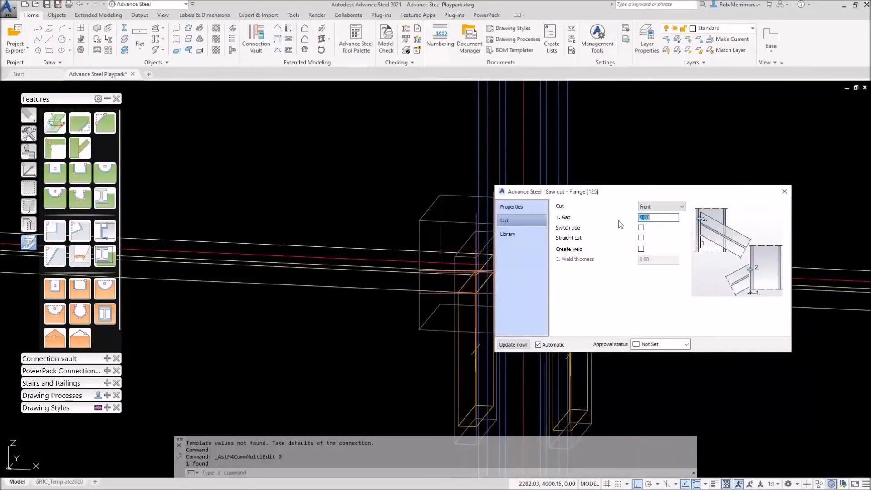
{"action": "key", "text": "Escape"}
Step: Transfer the connection plate from the middle post to the rail at the end post, without a reference point
{"action": "left_click", "coordinate": [29, 134]}
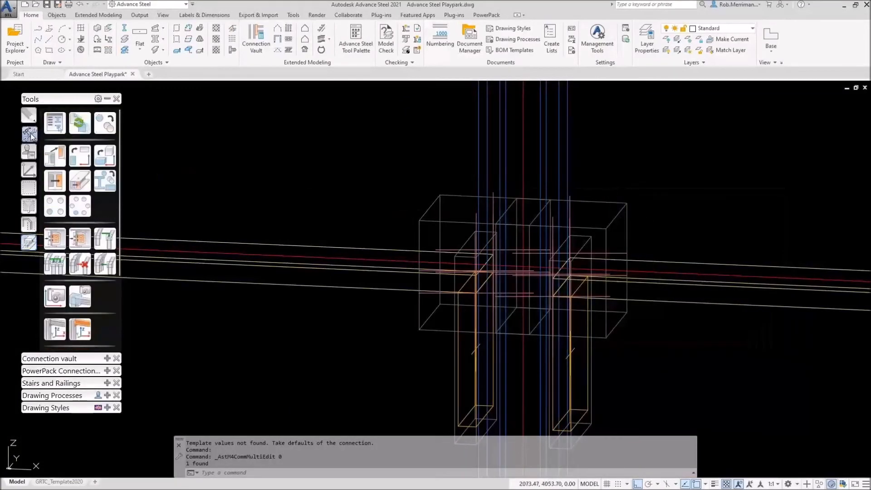
{"action": "left_click", "coordinate": [55, 238]}
{"action": "left_click", "coordinate": [587, 322]}
{"action": "right_click", "coordinate": [587, 322]}
{"action": "scroll", "coordinate": [664, 318], "scroll_direction": "down", "scroll_amount": 7}
{"action": "scroll", "coordinate": [323, 308], "scroll_direction": "up", "scroll_amount": 7}
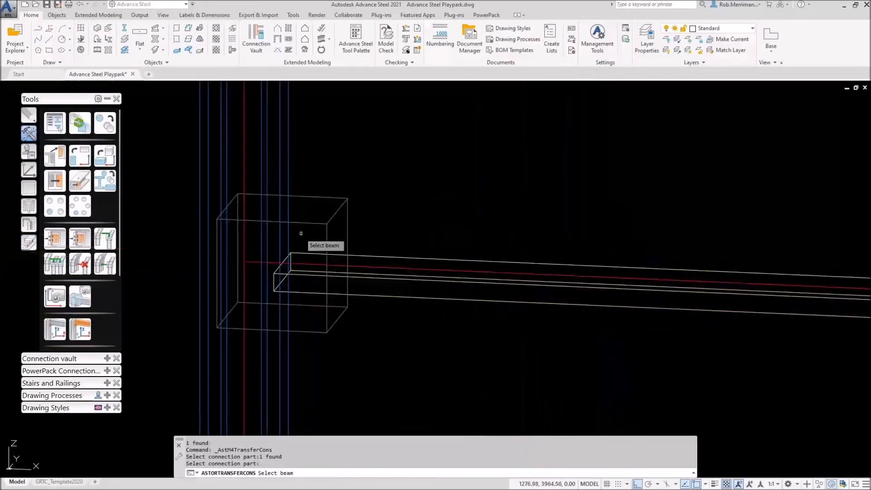
{"action": "left_click", "coordinate": [302, 257]}
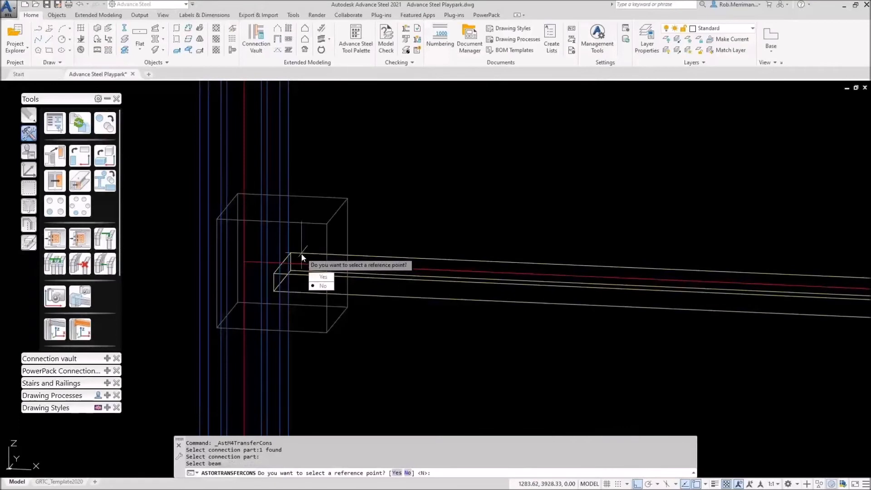
{"action": "left_click", "coordinate": [322, 285]}
{"action": "scroll", "coordinate": [280, 208], "scroll_direction": "down", "scroll_amount": 5}
{"action": "key", "text": "Escape"}
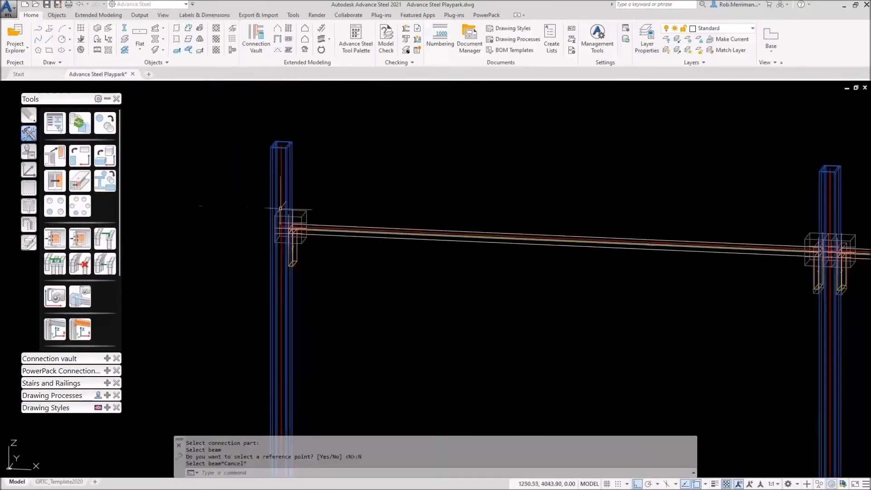
Step: Bolt the upper rail's connection plate to the end post with a single bolt, setting the number to 1 in both X and Y
{"action": "left_click", "coordinate": [29, 153]}
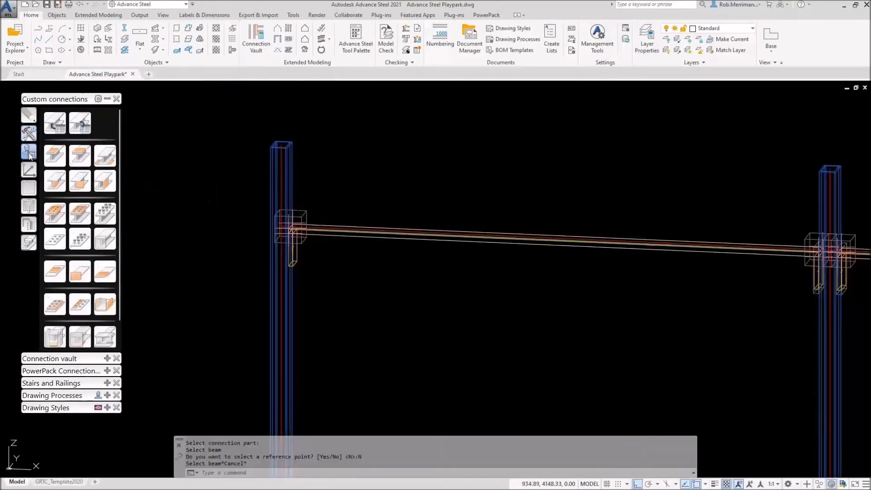
{"action": "left_click", "coordinate": [60, 242]}
{"action": "scroll", "coordinate": [299, 256], "scroll_direction": "up", "scroll_amount": 5}
{"action": "left_click", "coordinate": [294, 248]}
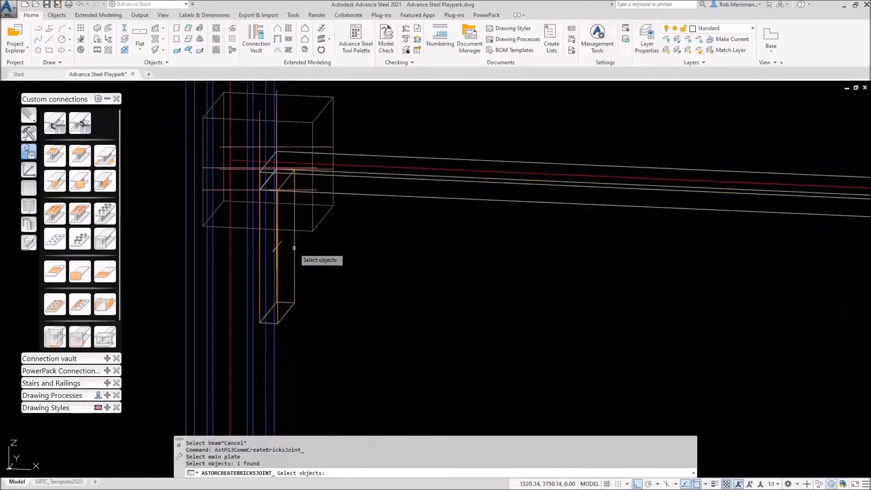
{"action": "key", "text": "Return"}
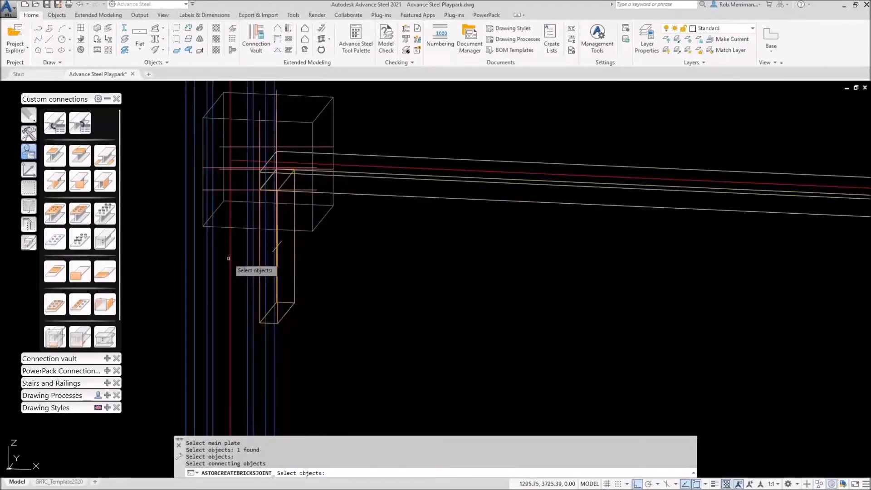
{"action": "left_click", "coordinate": [228, 258]}
{"action": "key", "text": "Return"}
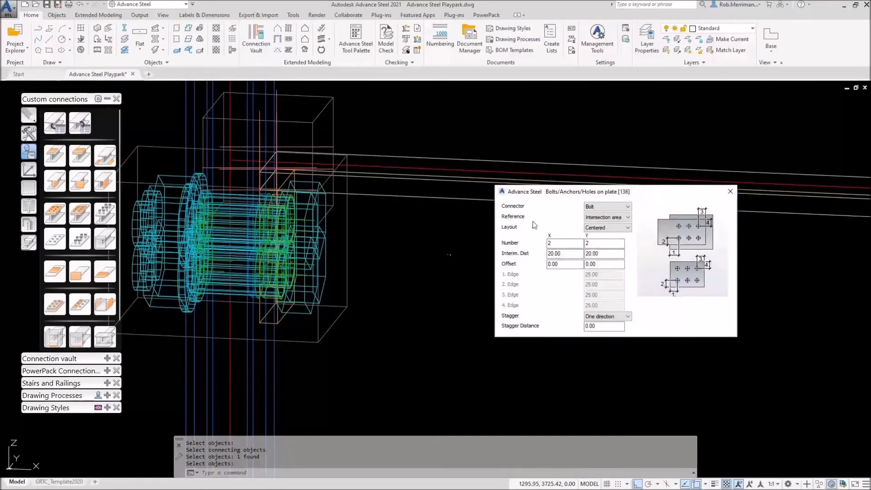
{"action": "type", "text": "1"}
{"action": "key", "text": "Tab"}
{"action": "type", "text": "1"}
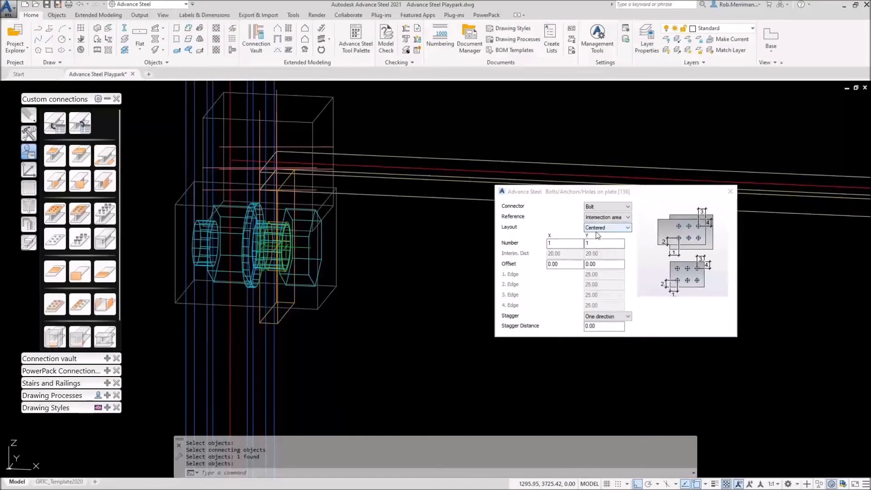
{"action": "key", "text": "Escape"}
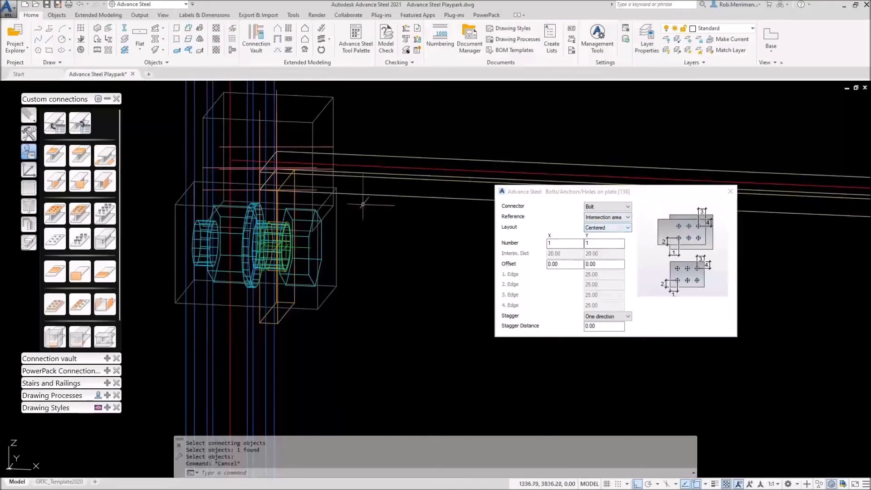
Step: Set the diameter of the bolt at the end post to 10 mm and close its settings
{"action": "double_click", "coordinate": [321, 226]}
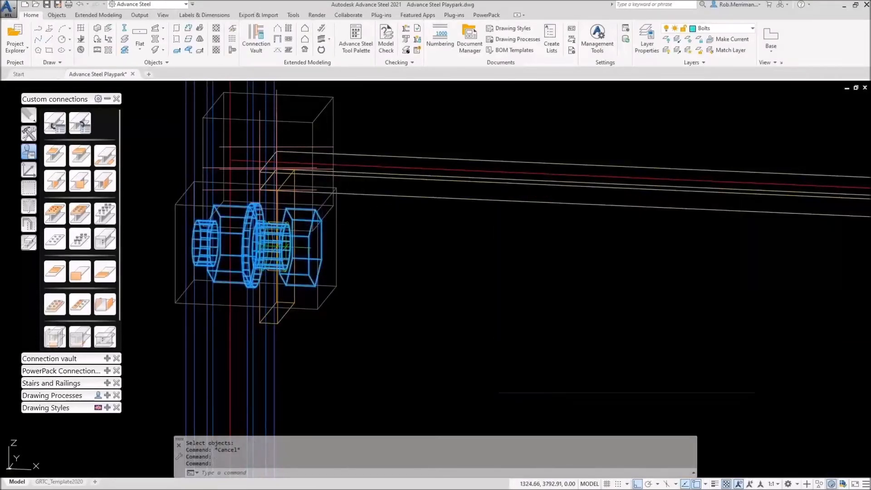
{"action": "left_click", "coordinate": [653, 210]}
{"action": "left_click", "coordinate": [609, 207]}
{"action": "left_click", "coordinate": [644, 222]}
{"action": "left_click", "coordinate": [609, 221]}
{"action": "left_click", "coordinate": [644, 244]}
{"action": "left_click", "coordinate": [649, 250]}
{"action": "left_click", "coordinate": [653, 244]}
{"action": "left_click", "coordinate": [653, 269]}
{"action": "left_click", "coordinate": [751, 191]}
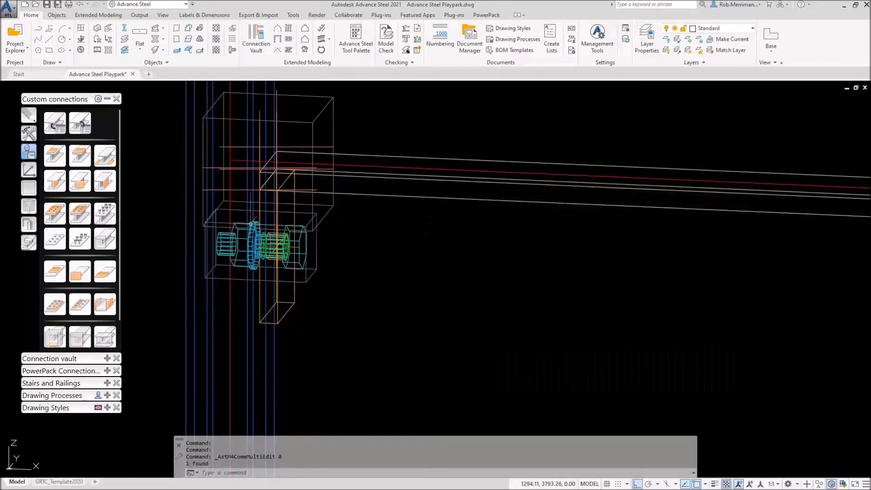
{"action": "scroll", "coordinate": [425, 223], "scroll_direction": "down", "scroll_amount": 6}
{"action": "scroll", "coordinate": [546, 256], "scroll_direction": "up", "scroll_amount": 5}
{"action": "scroll", "coordinate": [428, 221], "scroll_direction": "up", "scroll_amount": 4}
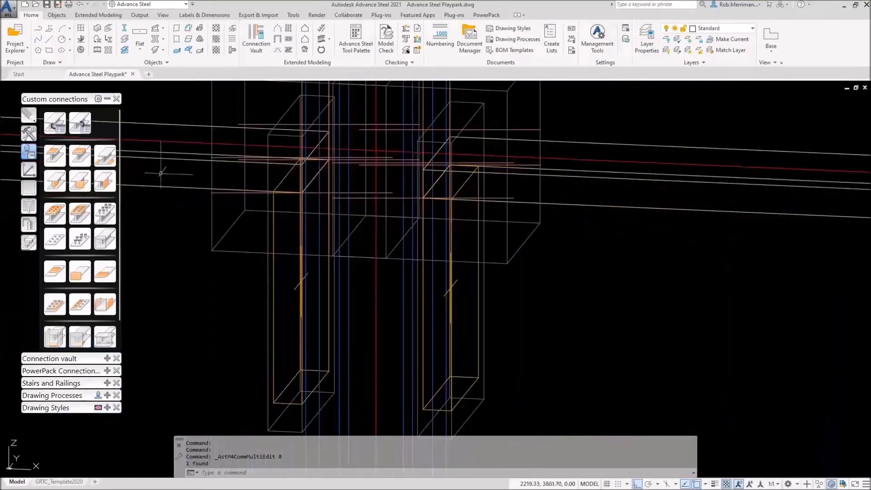
{"action": "left_click", "coordinate": [53, 214]}
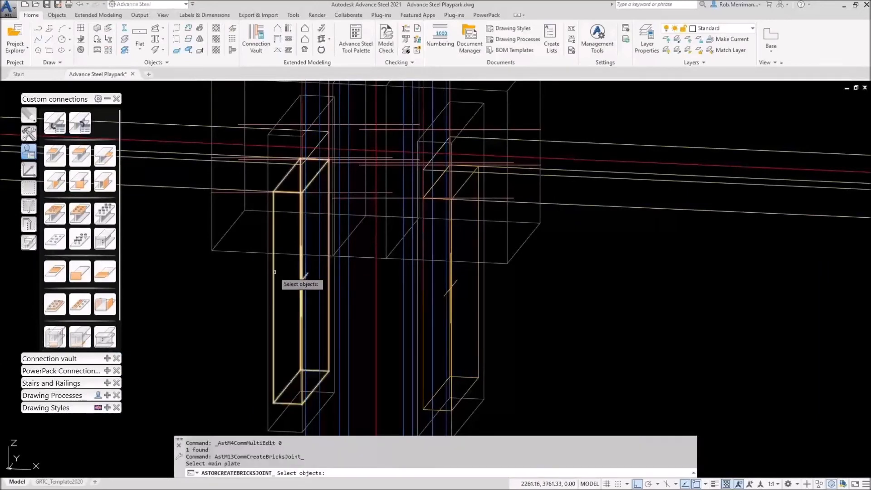
{"action": "left_click", "coordinate": [274, 272]}
{"action": "key", "text": "Return"}
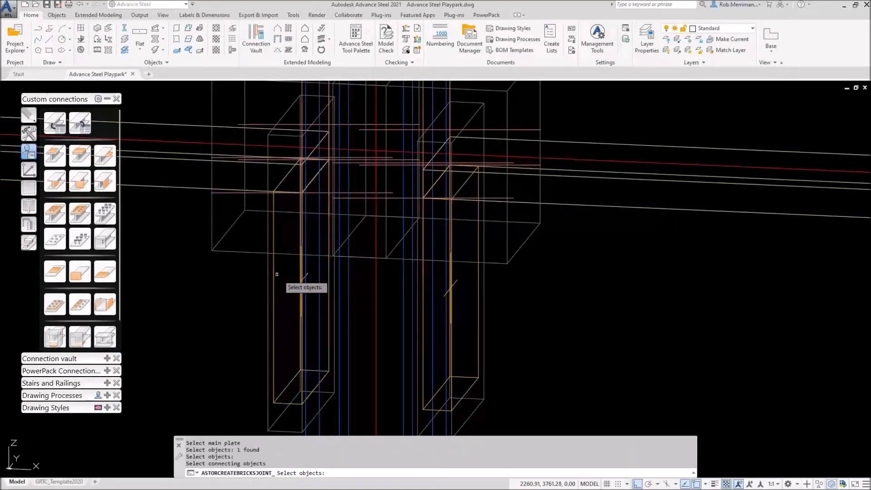
{"action": "left_click", "coordinate": [376, 292]}
{"action": "key", "text": "Return"}
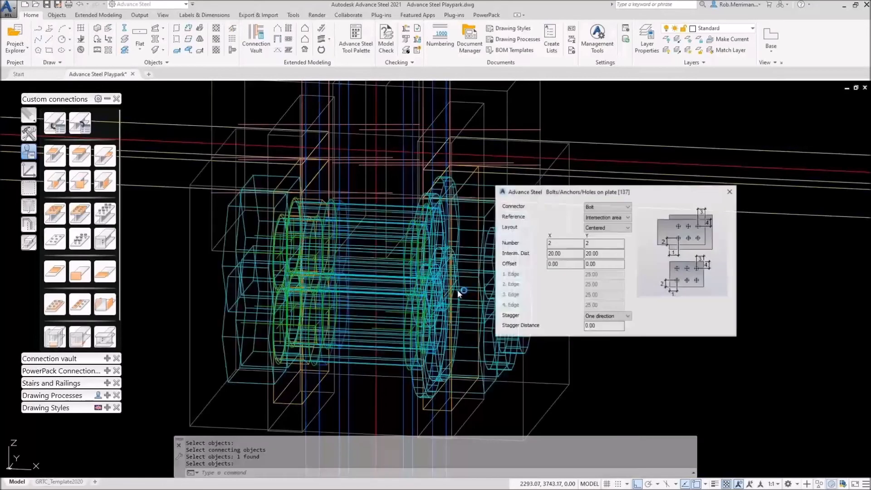
{"action": "left_click", "coordinate": [531, 233]}
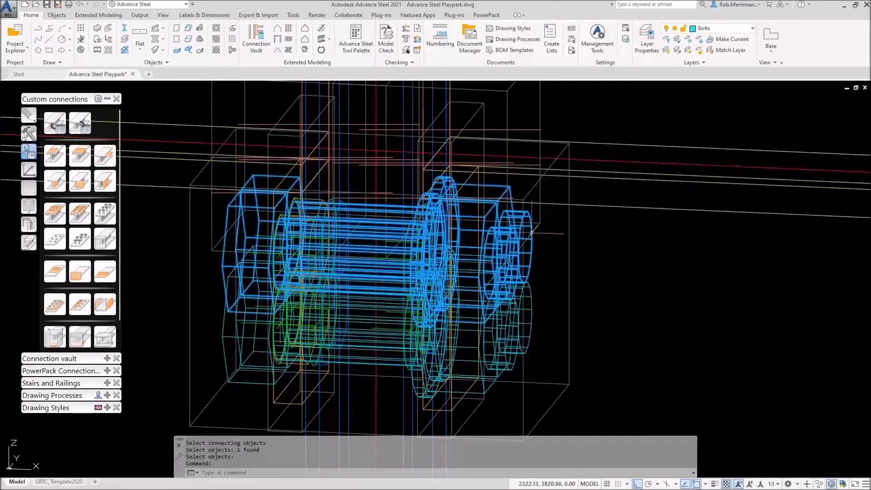
{"action": "key", "text": "Delete"}
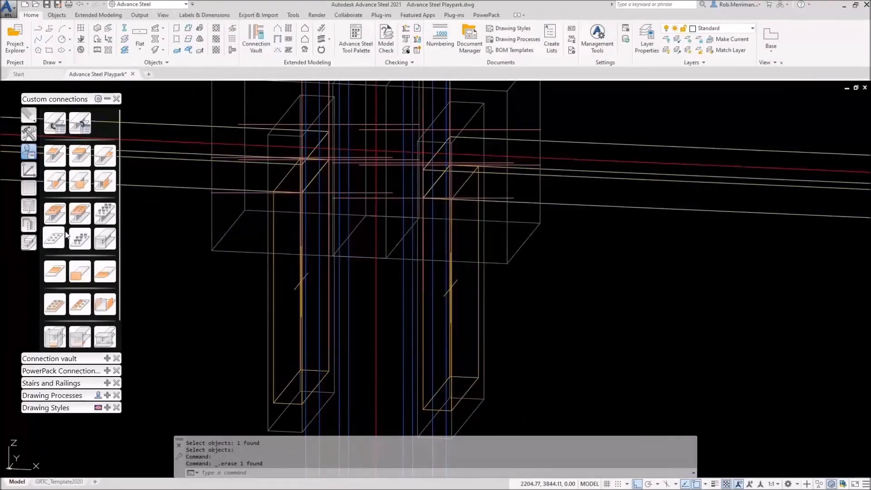
Step: Bolt both connection plates together through the middle post with a single bolt, setting the number to 1 in X and Y
{"action": "left_click", "coordinate": [63, 236]}
{"action": "left_click", "coordinate": [329, 284]}
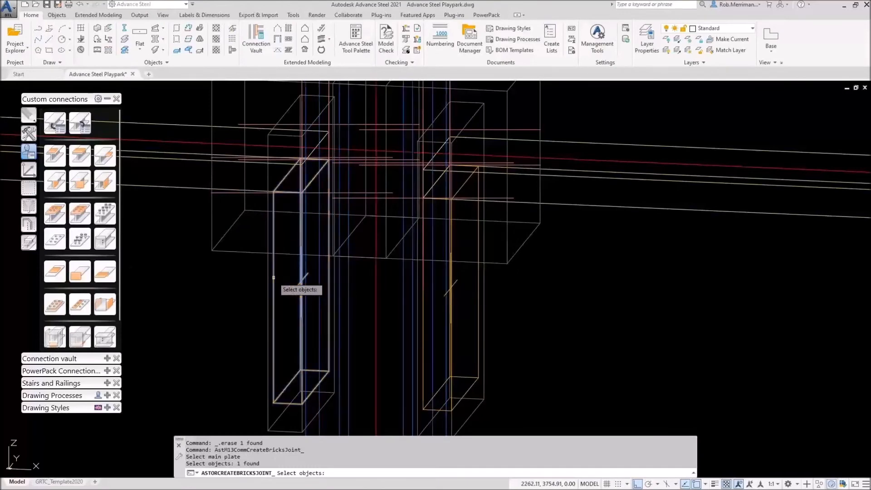
{"action": "key", "text": "Return"}
{"action": "left_click", "coordinate": [456, 282]}
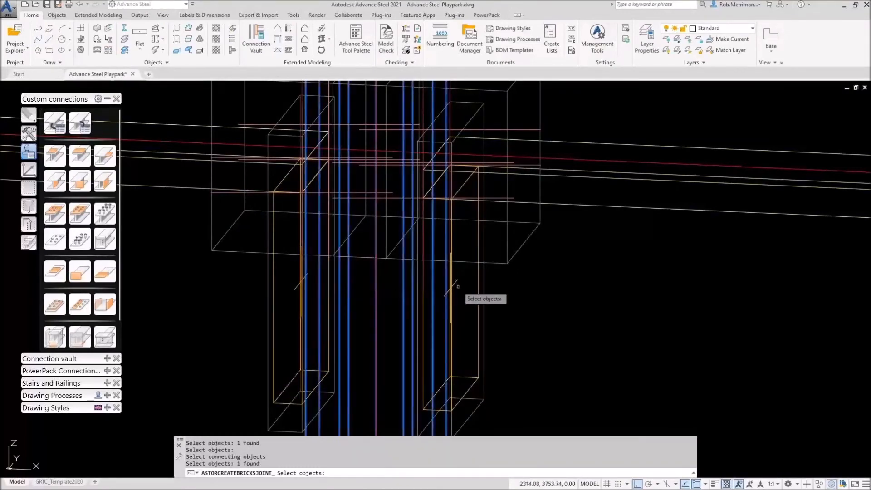
{"action": "left_click", "coordinate": [457, 281]}
{"action": "key", "text": "Return"}
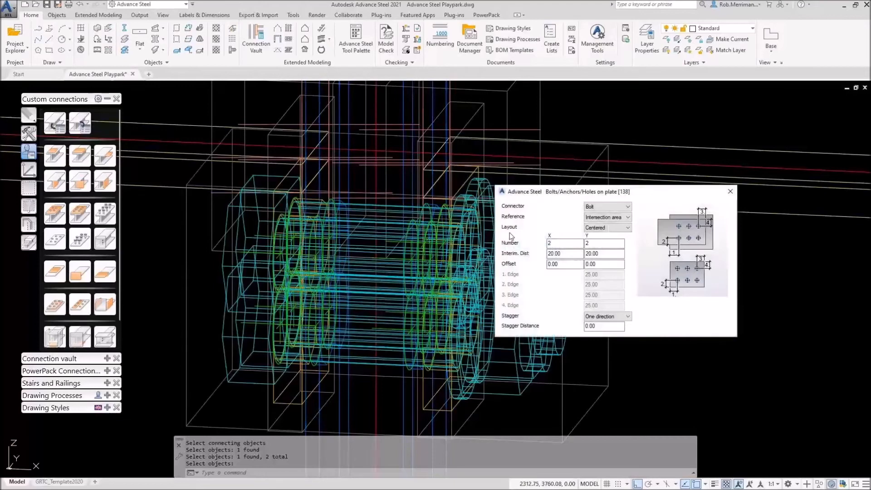
{"action": "type", "text": "1"}
{"action": "key", "text": "Tab"}
{"action": "type", "text": "1"}
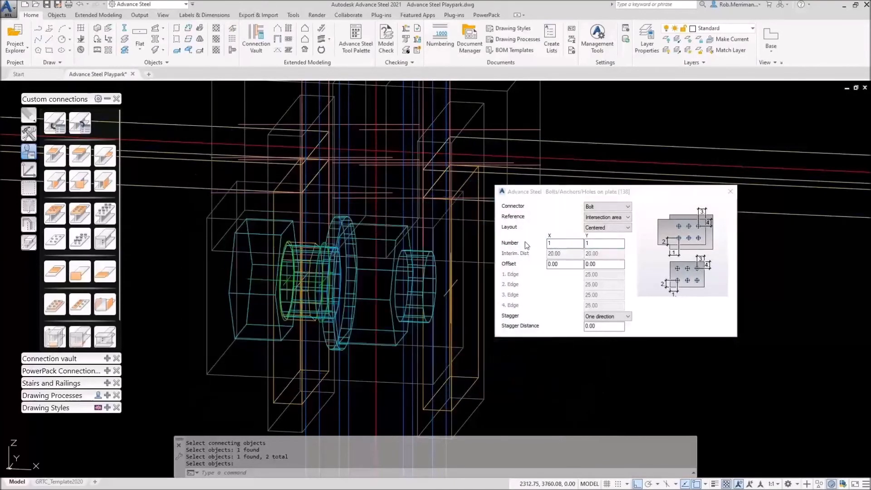
{"action": "key", "text": "Escape"}
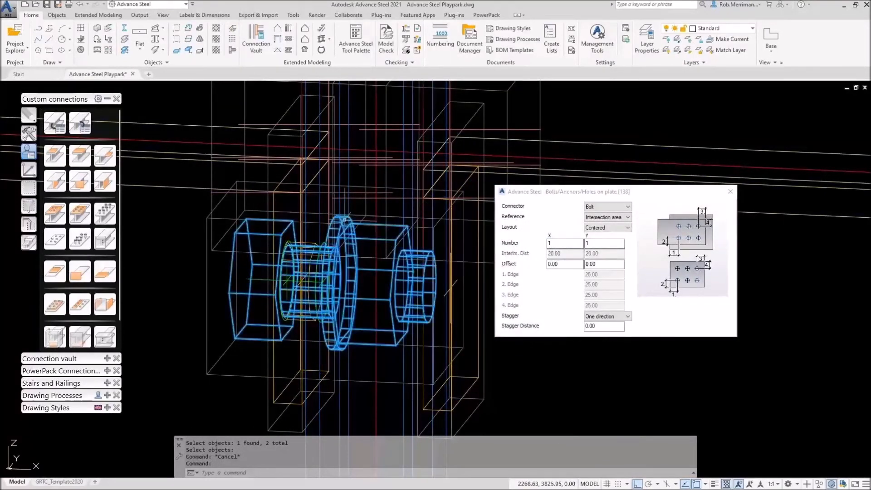
Step: Turn off Finish calculation at gap for the bolt through the middle post and set its diameter to 10 mm
{"action": "double_click", "coordinate": [434, 280]}
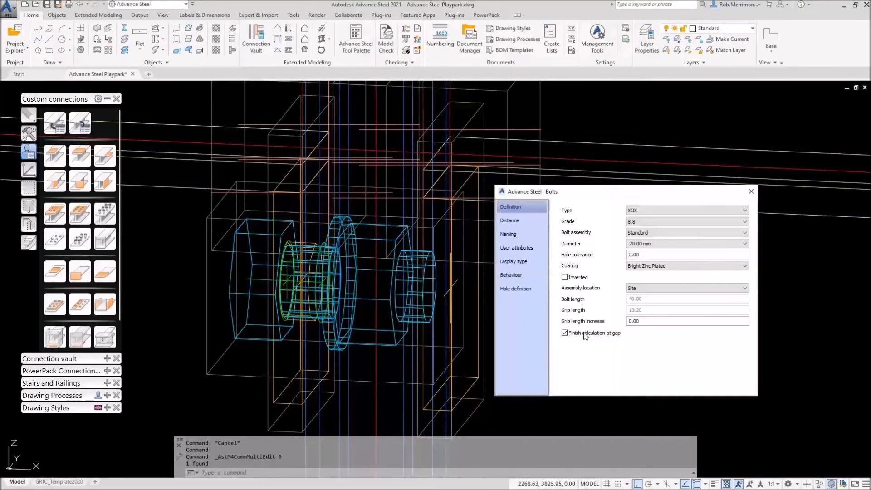
{"action": "left_click", "coordinate": [564, 333]}
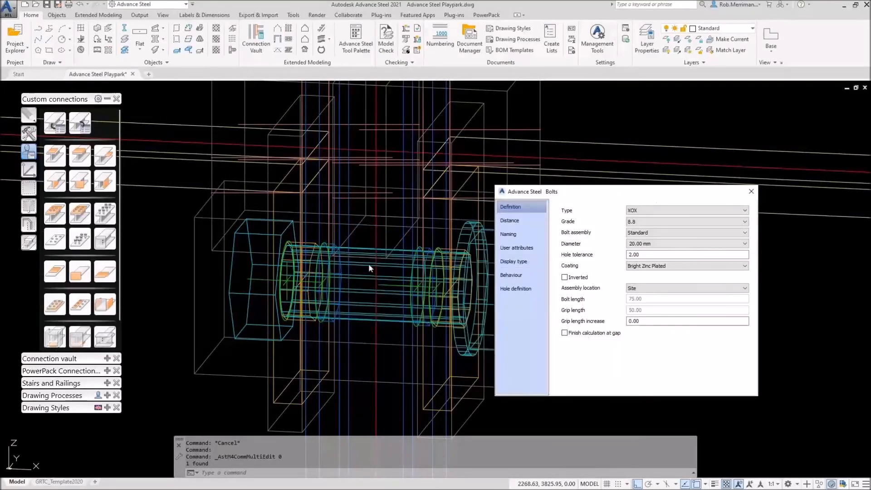
{"action": "key", "text": "ctrl"}
{"action": "key", "text": "ctrl"}
{"action": "left_click", "coordinate": [651, 244]}
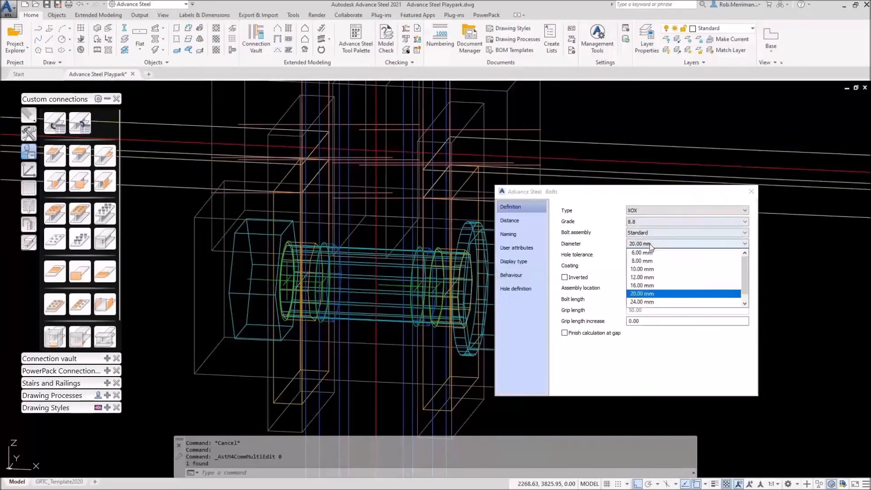
{"action": "left_click", "coordinate": [654, 269]}
{"action": "key", "text": "Escape"}
Step: Display the model in the Realistic visual style and examine the bolted rail connections along the fence
{"action": "scroll", "coordinate": [626, 263], "scroll_direction": "down", "scroll_amount": 2}
{"action": "middle_click_drag", "start_coordinate": [466, 259], "coordinate": [335, 261], "text": "shift"}
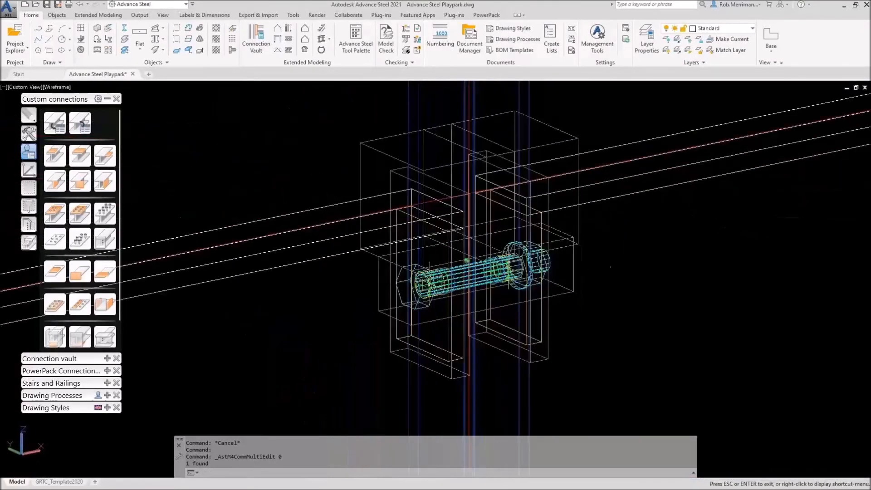
{"action": "left_click", "coordinate": [42, 87]}
{"action": "left_click", "coordinate": [71, 88]}
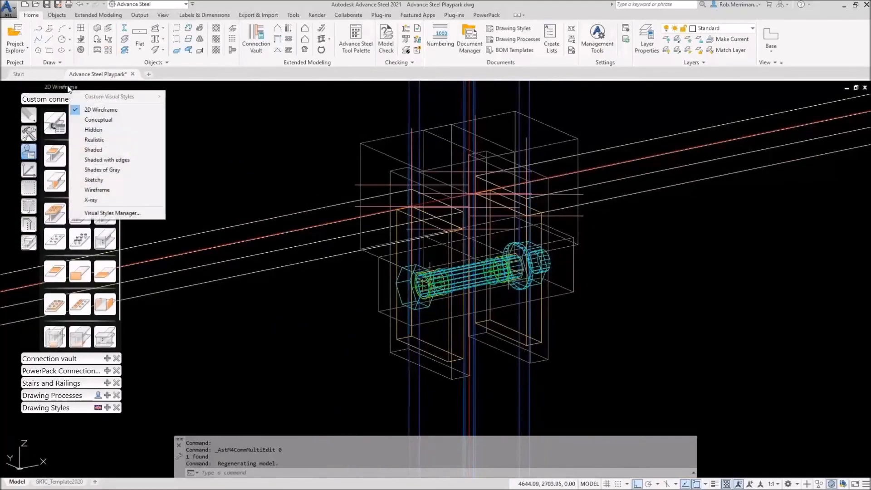
{"action": "left_click", "coordinate": [80, 140]}
{"action": "scroll", "coordinate": [567, 242], "scroll_direction": "down", "scroll_amount": 6}
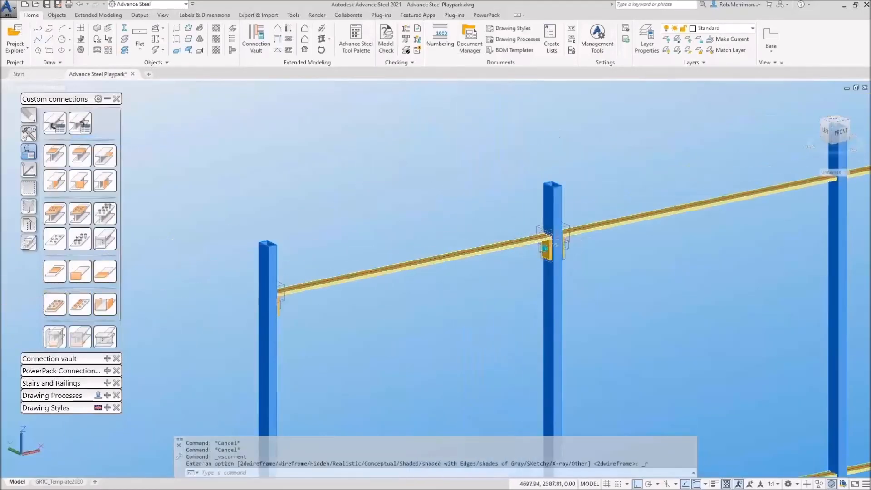
{"action": "middle_click_drag", "start_coordinate": [404, 280], "coordinate": [290, 266], "text": "shift"}
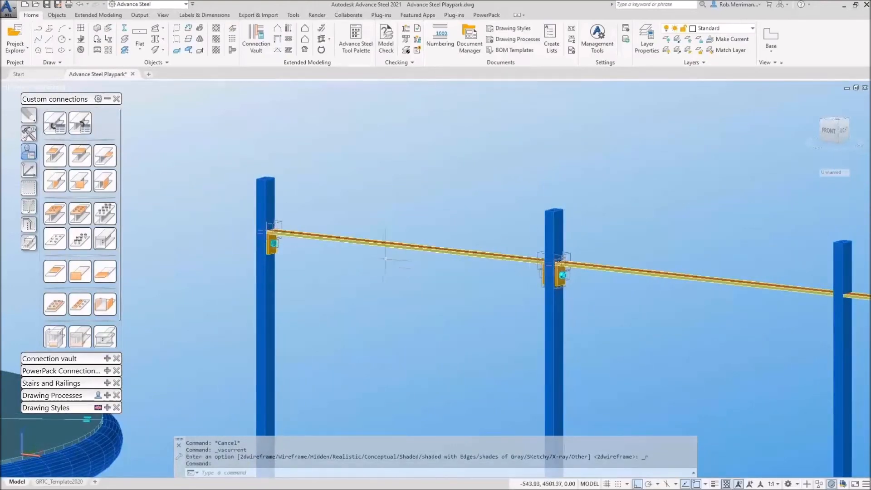
{"action": "scroll", "coordinate": [308, 195], "scroll_direction": "down", "scroll_amount": 4}
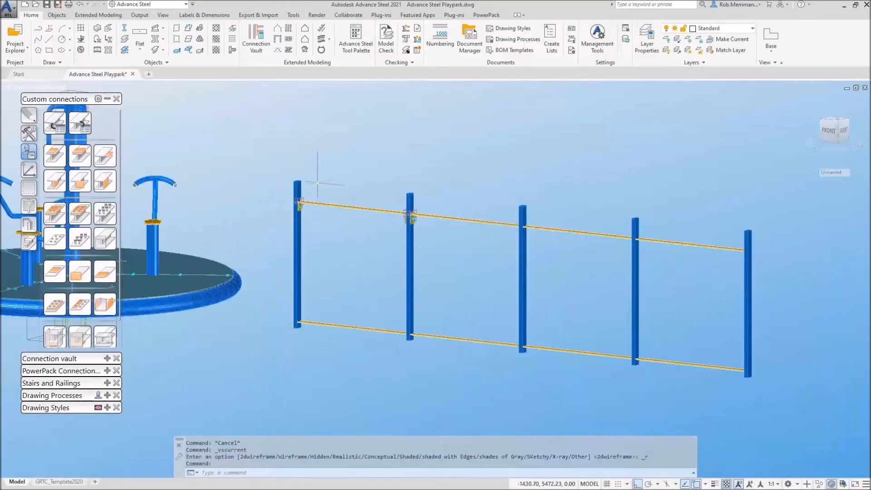
Step: Move the UCS origin to the top of the fence's end post
{"action": "scroll", "coordinate": [298, 240], "scroll_direction": "up", "scroll_amount": 3}
{"action": "middle_click_drag", "start_coordinate": [297, 241], "coordinate": [431, 247], "text": "shift"}
{"action": "left_click", "coordinate": [29, 169]}
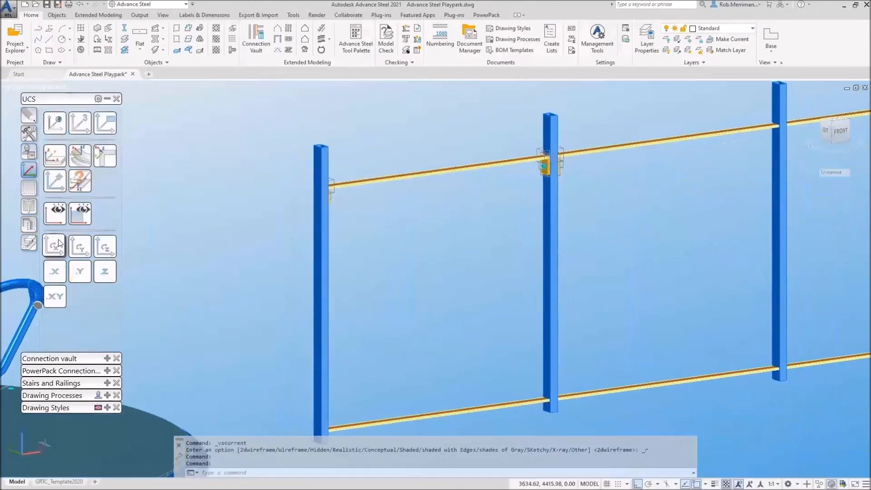
{"action": "left_click", "coordinate": [60, 187]}
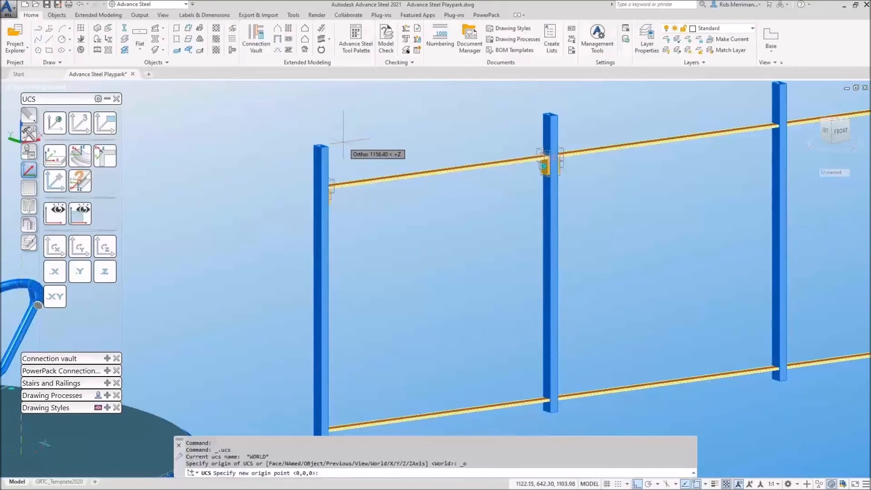
{"action": "scroll", "coordinate": [326, 153], "scroll_direction": "up", "scroll_amount": 4}
{"action": "left_click", "coordinate": [295, 148]}
{"action": "scroll", "coordinate": [295, 148], "scroll_direction": "down", "scroll_amount": 4}
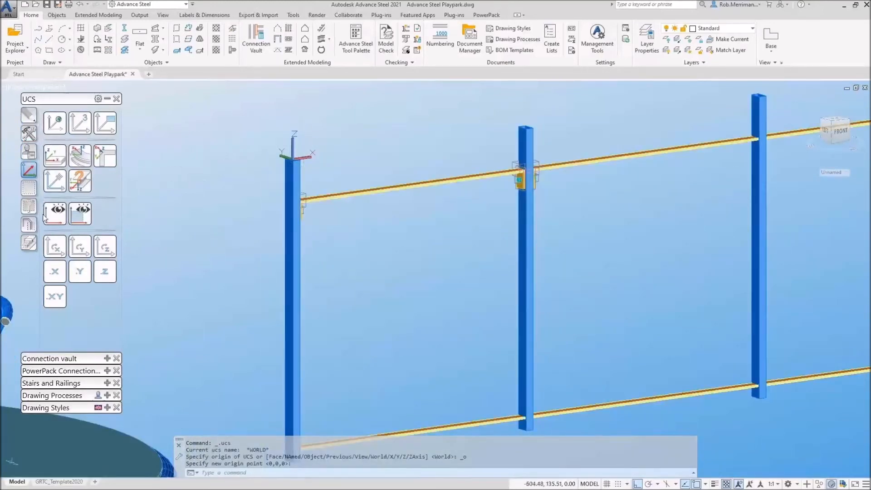
Step: Add an End plate connection from the connection vault to the top of the end post
{"action": "left_click", "coordinate": [108, 98]}
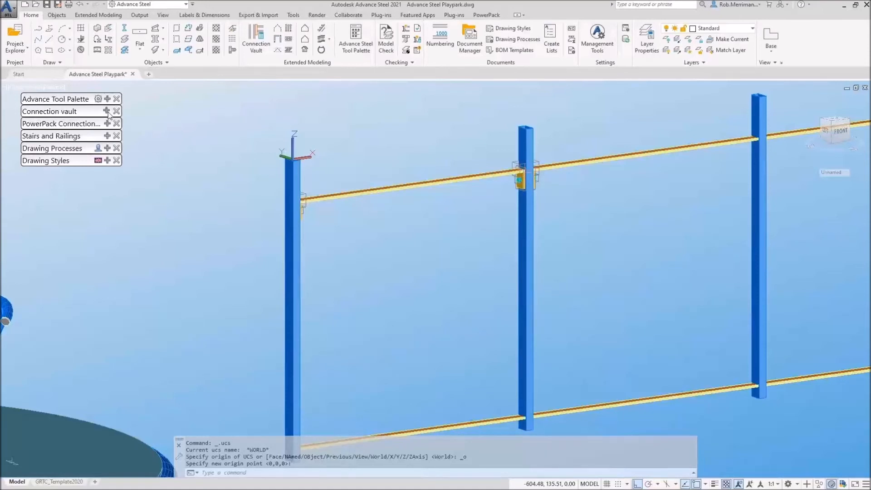
{"action": "left_click", "coordinate": [107, 111]}
{"action": "left_click", "coordinate": [33, 147]}
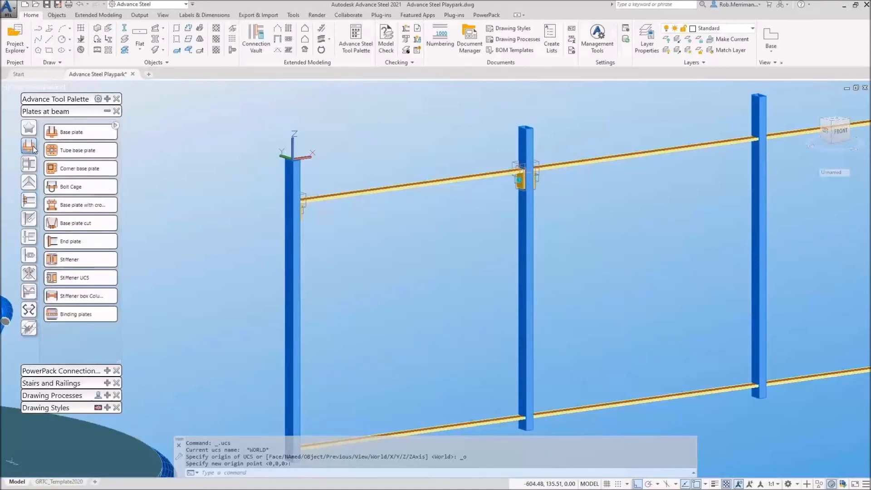
{"action": "left_click", "coordinate": [72, 240]}
{"action": "scroll", "coordinate": [297, 182], "scroll_direction": "up", "scroll_amount": 5}
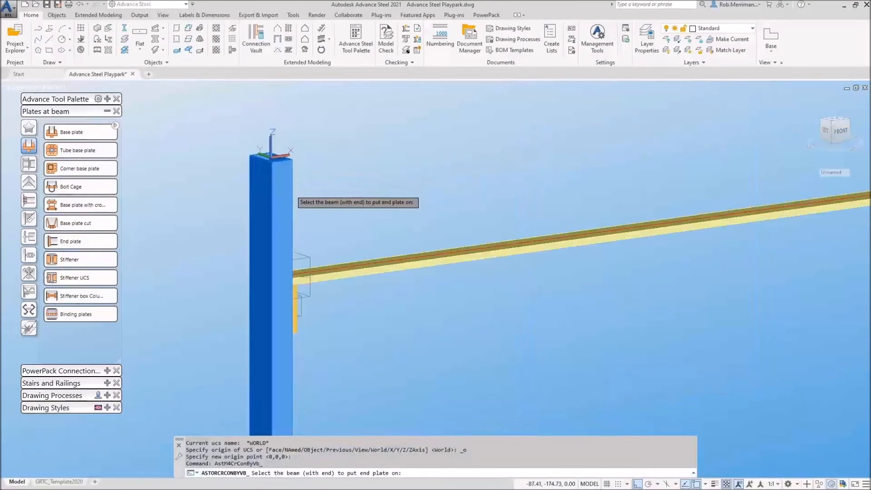
{"action": "left_click", "coordinate": [288, 194]}
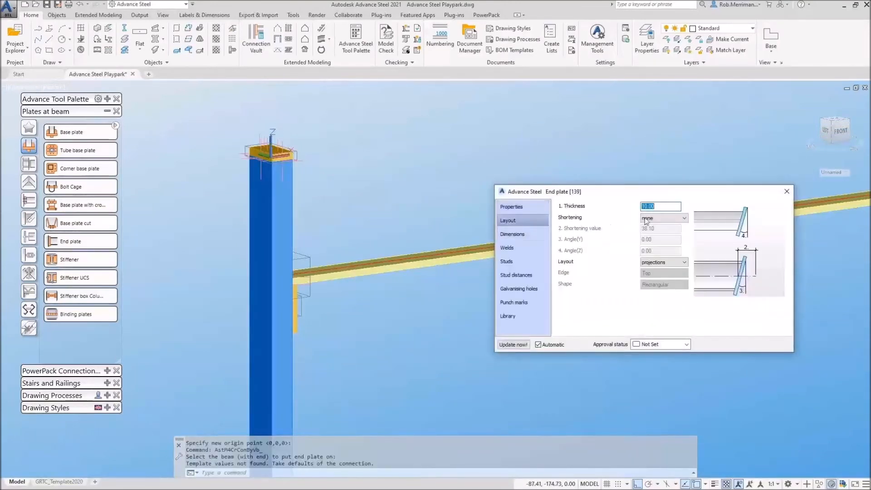
Step: Set the end plate's thickness to 5 mm and change its shortening option so the post makes room for the plate
{"action": "type", "text": "5"}
{"action": "key", "text": "Return"}
{"action": "left_click", "coordinate": [662, 217]}
{"action": "left_click", "coordinate": [661, 228]}
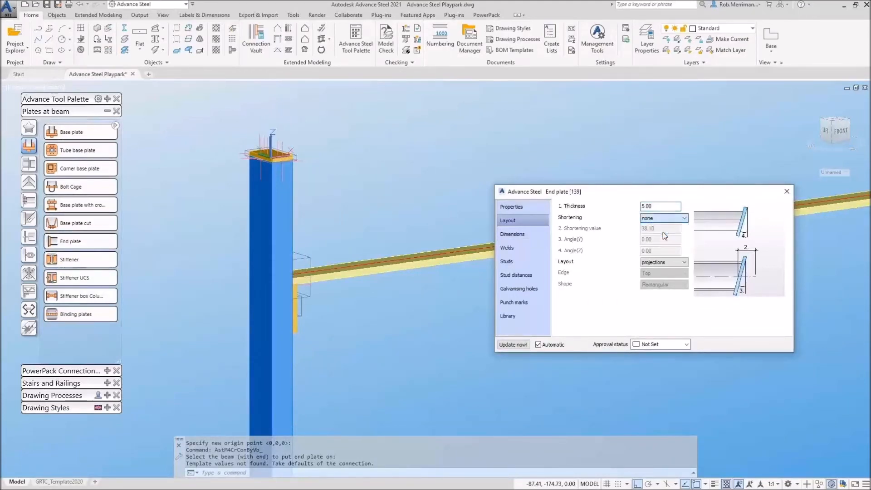
Step: Turn on the all-around weld for the end plate on the end post and close its settings
{"action": "left_click", "coordinate": [516, 234]}
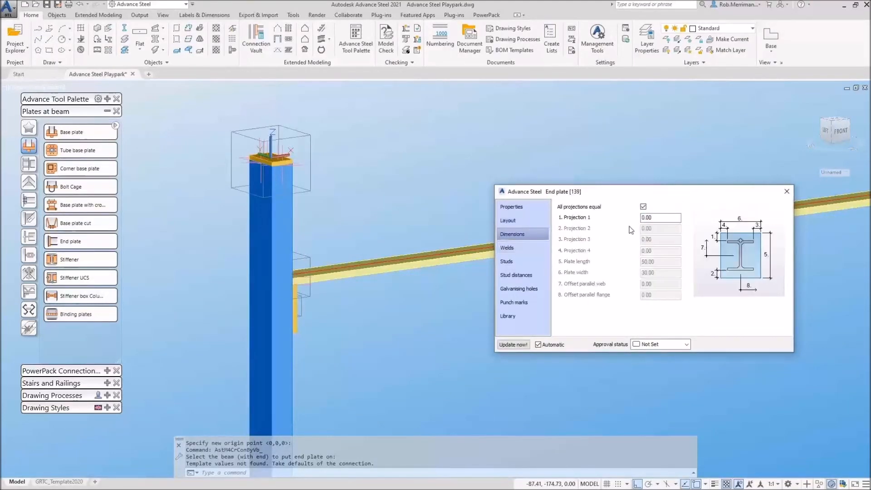
{"action": "left_click", "coordinate": [529, 249]}
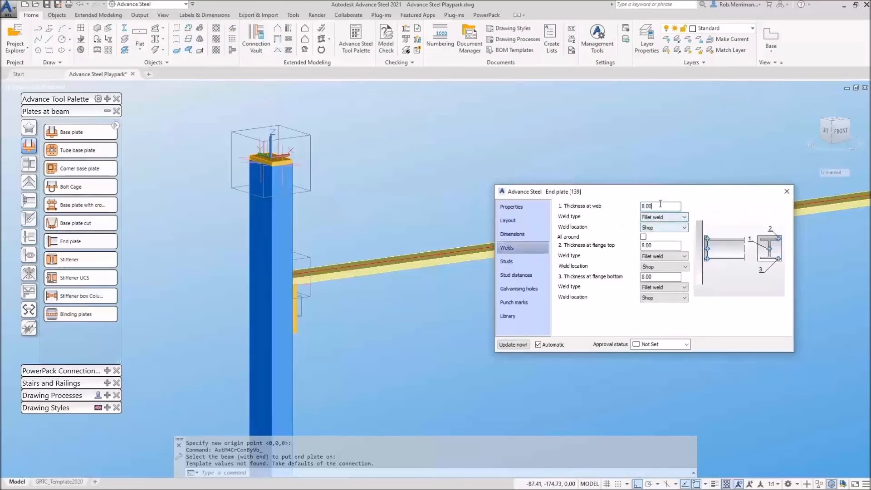
{"action": "left_click", "coordinate": [643, 238]}
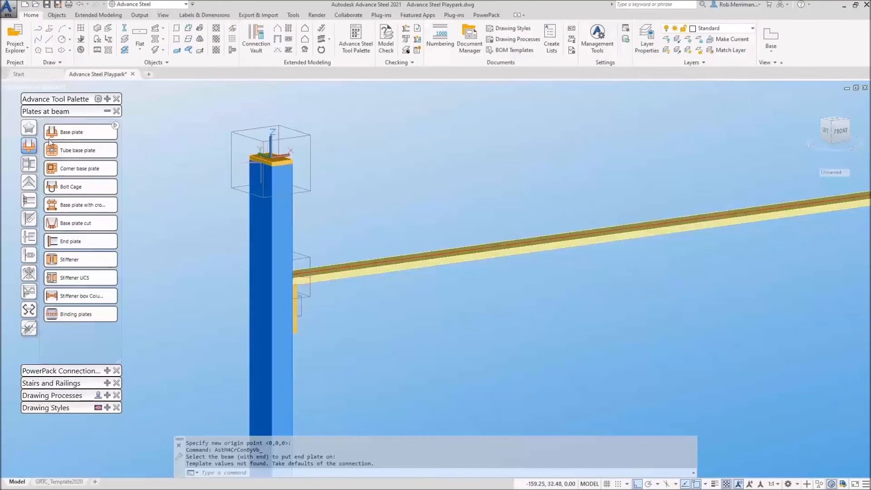
Step: Transfer the end plate connection from the end post to the top of the second post
{"action": "left_click", "coordinate": [107, 111]}
{"action": "left_click", "coordinate": [107, 99]}
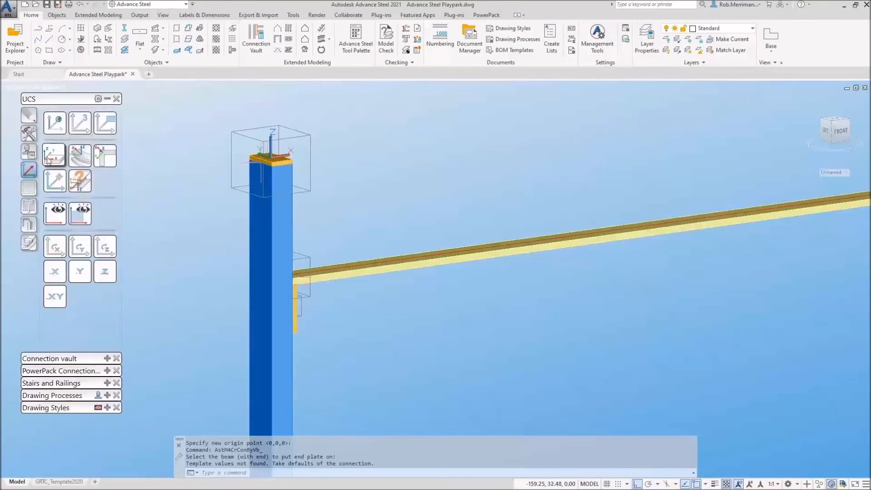
{"action": "left_click", "coordinate": [28, 133]}
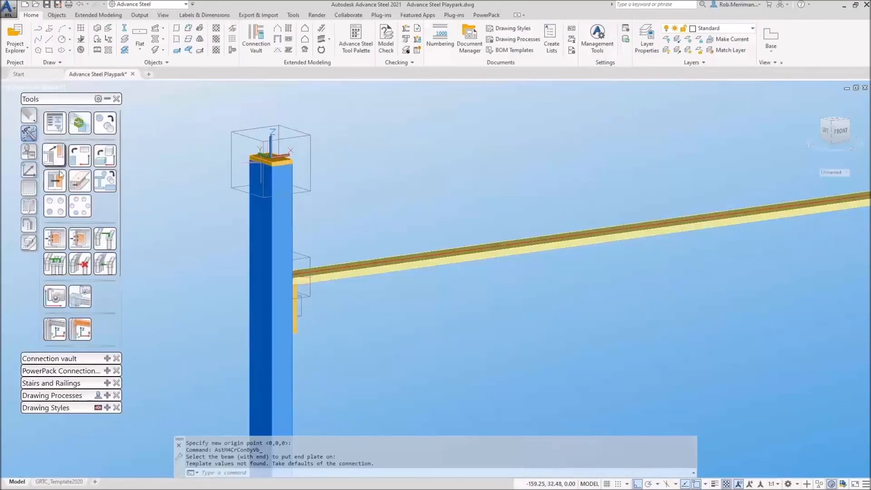
{"action": "left_click", "coordinate": [55, 238]}
{"action": "left_click", "coordinate": [268, 135]}
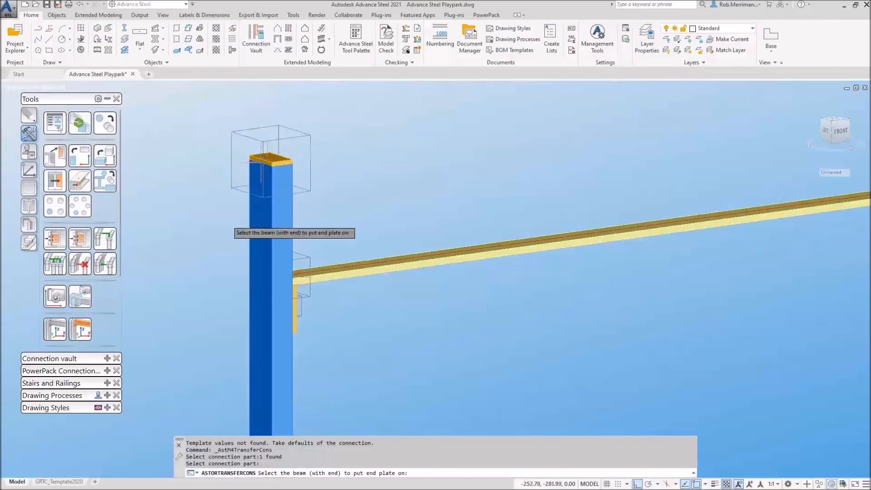
{"action": "scroll", "coordinate": [233, 229], "scroll_direction": "down", "scroll_amount": 3}
{"action": "key", "text": "Return"}
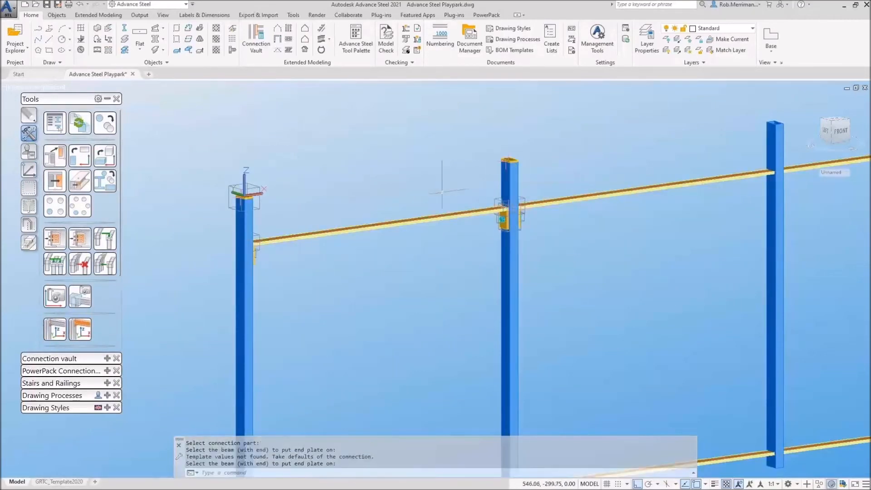
Step: Rotate the UCS about its X axis and show the fence in plan to that UCS with 2D snaps on
{"action": "scroll", "coordinate": [437, 181], "scroll_direction": "down", "scroll_amount": 2}
{"action": "left_click", "coordinate": [28, 170]}
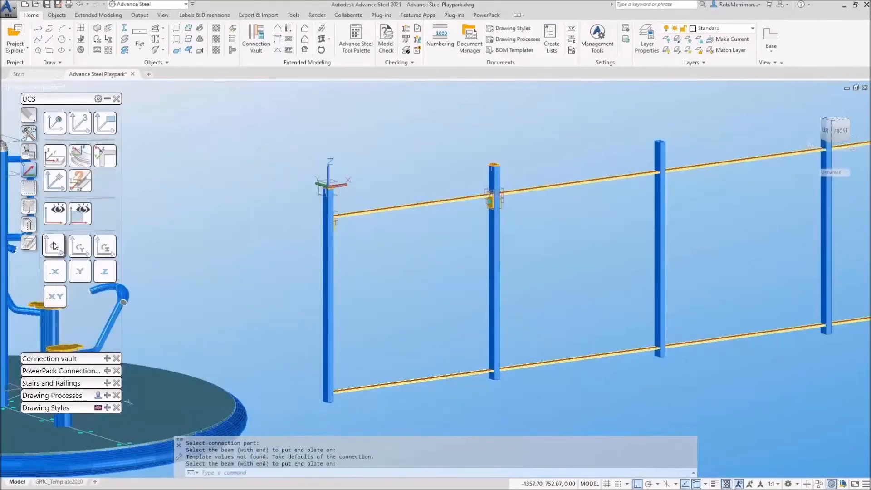
{"action": "left_click", "coordinate": [55, 247]}
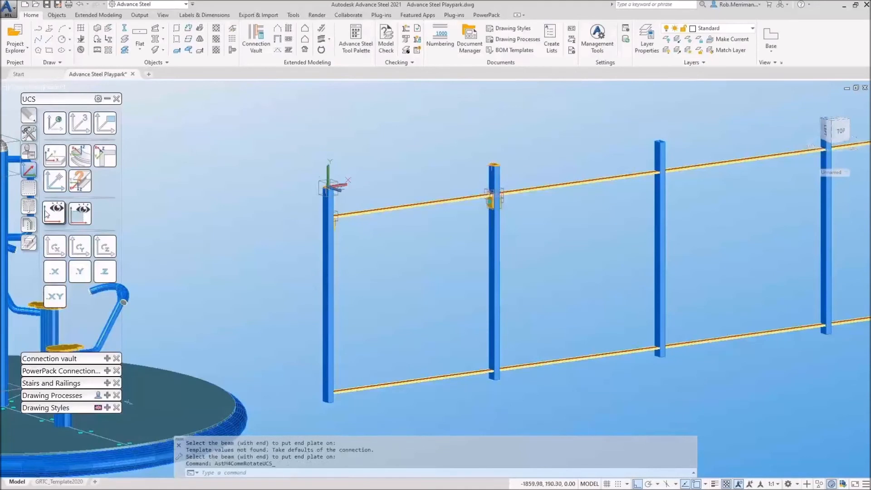
{"action": "left_click", "coordinate": [79, 188]}
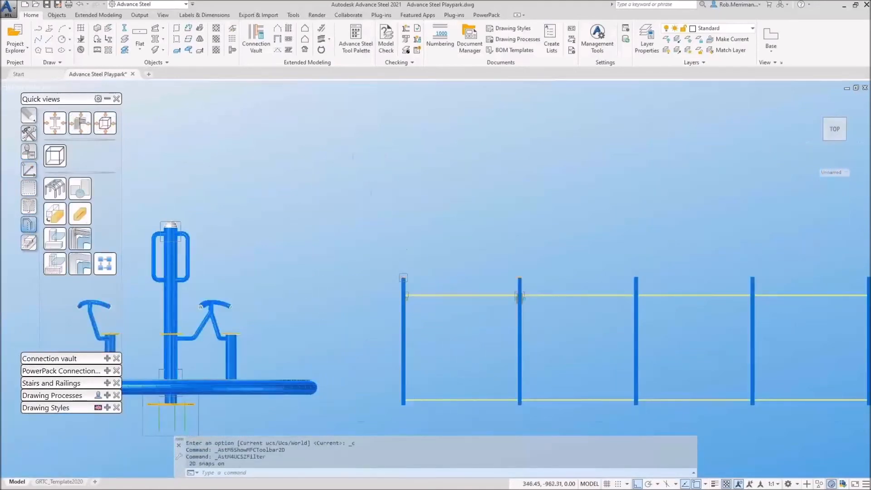
{"action": "scroll", "coordinate": [443, 389], "scroll_direction": "up", "scroll_amount": 3}
{"action": "scroll", "coordinate": [429, 238], "scroll_direction": "down", "scroll_amount": 2}
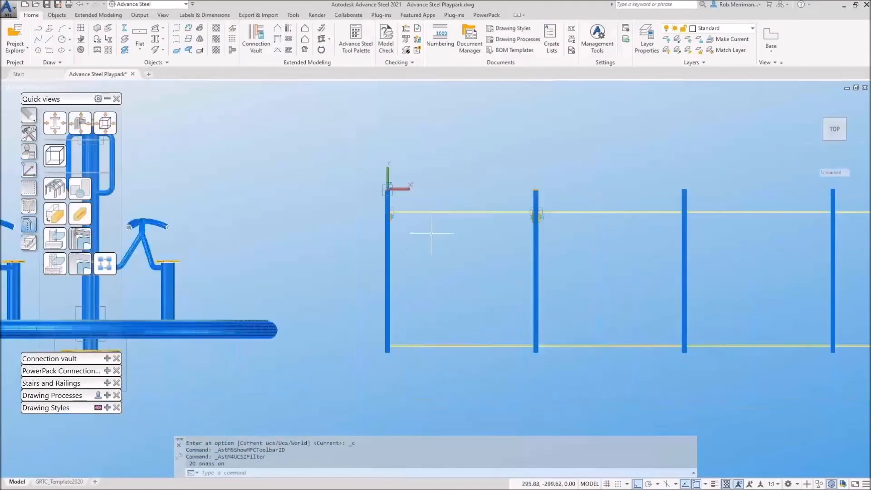
Step: Draw a 150 mm horizontal line from the UCS origin at the end post's top, followed by a 50 mm segment back along it
{"action": "left_click", "coordinate": [50, 39]}
{"action": "scroll", "coordinate": [390, 213], "scroll_direction": "up", "scroll_amount": 2}
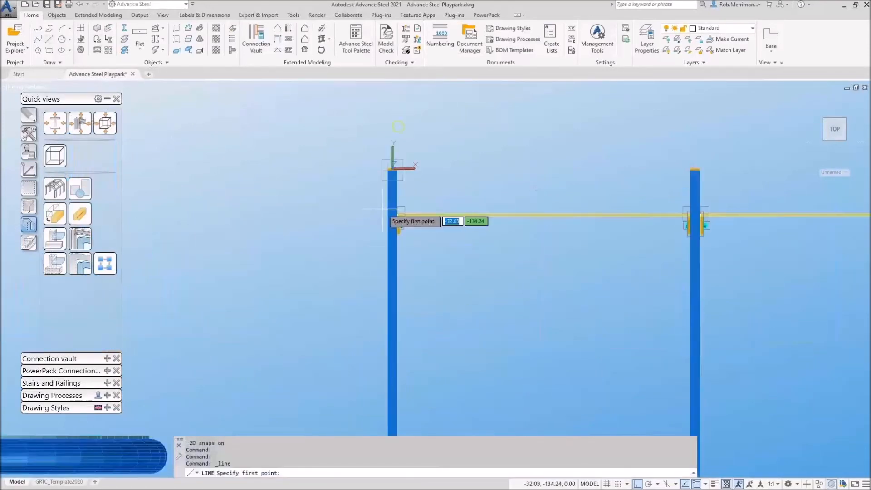
{"action": "scroll", "coordinate": [392, 194], "scroll_direction": "up", "scroll_amount": 2}
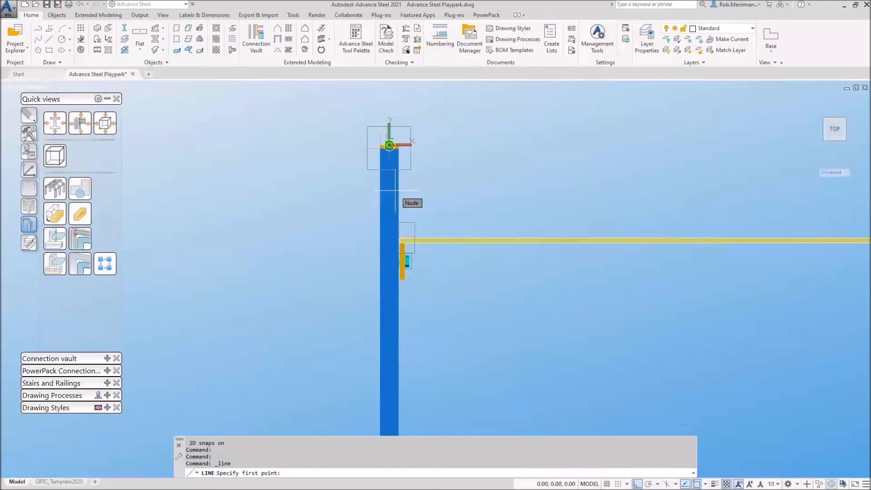
{"action": "left_click", "coordinate": [396, 191]}
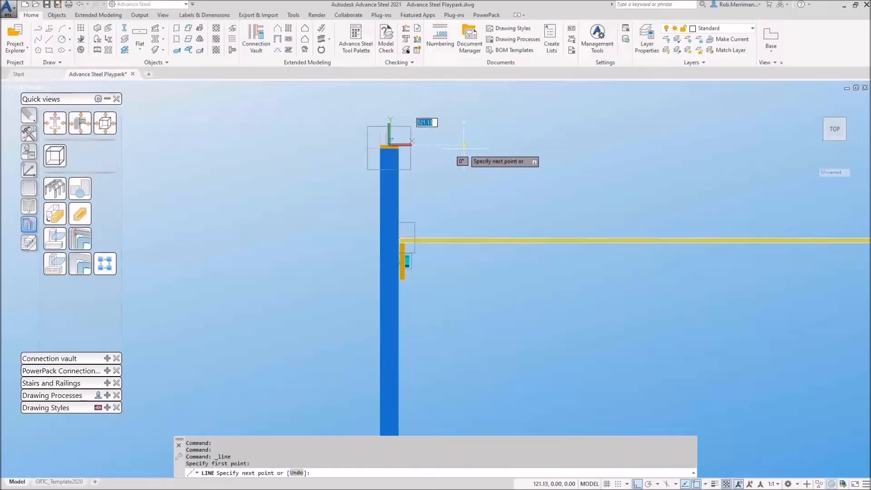
{"action": "type", "text": "150"}
{"action": "key", "text": "Return"}
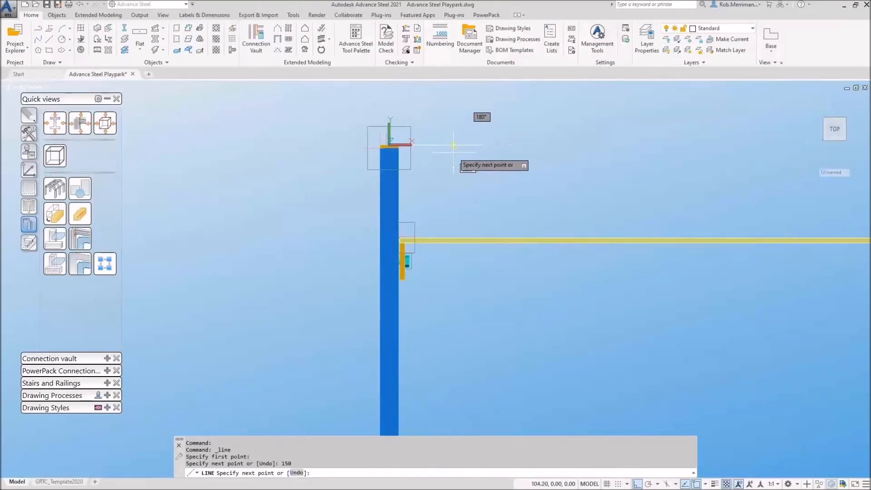
{"action": "type", "text": "50"}
{"action": "key", "text": "Return"}
Step: Continue the line vertically down to the level of the end post's lower rail node, using an XZ point filter
{"action": "scroll", "coordinate": [454, 157], "scroll_direction": "down", "scroll_amount": 2}
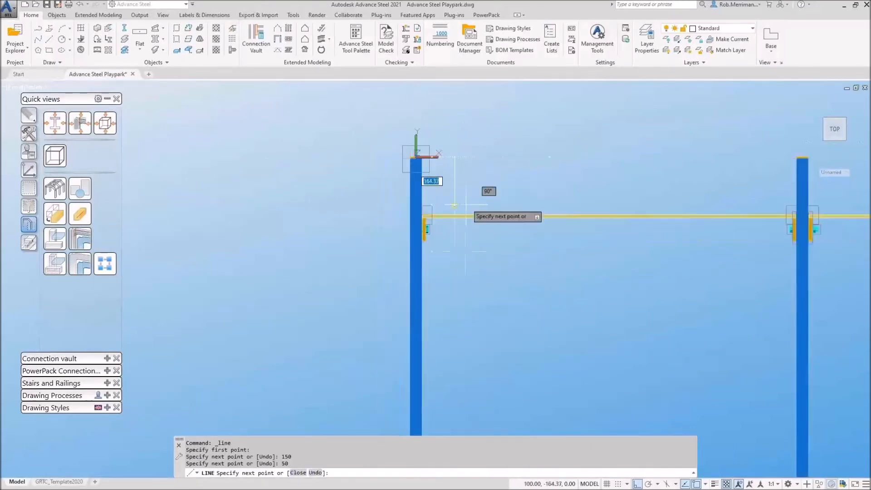
{"action": "scroll", "coordinate": [458, 213], "scroll_direction": "down", "scroll_amount": 2}
{"action": "scroll", "coordinate": [458, 425], "scroll_direction": "up", "scroll_amount": 5}
{"action": "scroll", "coordinate": [469, 372], "scroll_direction": "down", "scroll_amount": 2}
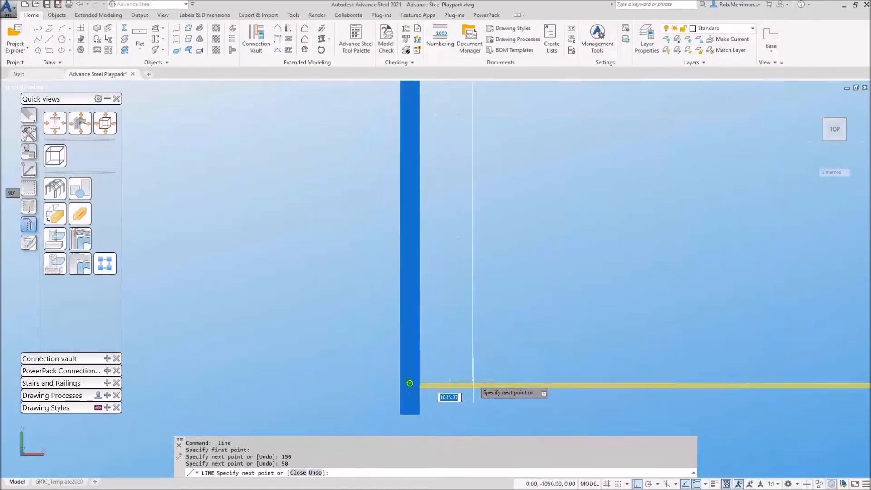
{"action": "left_click", "coordinate": [28, 175]}
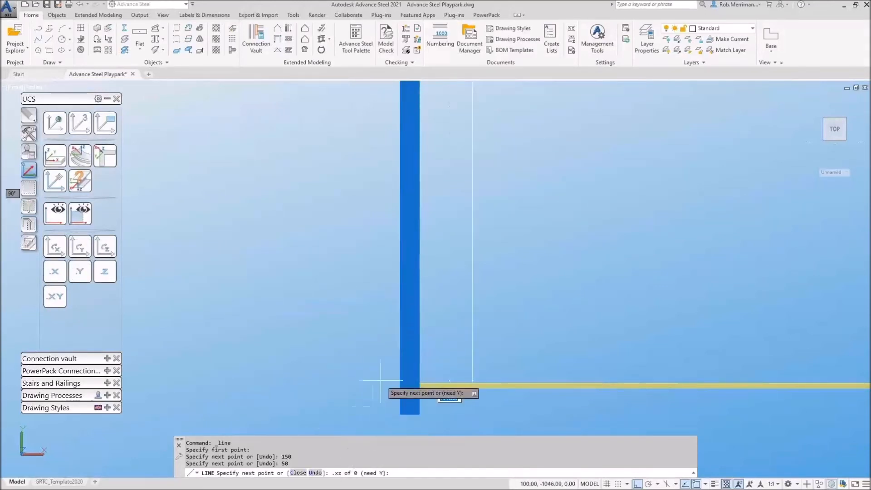
{"action": "left_click", "coordinate": [409, 382]}
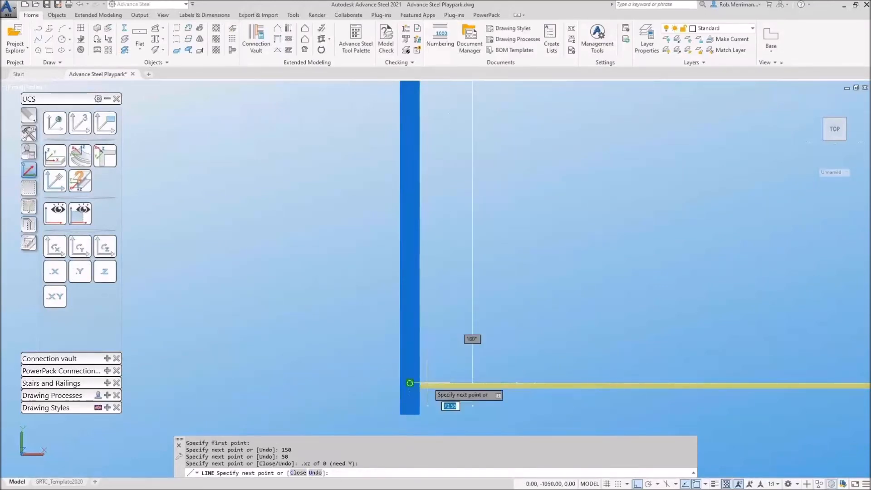
{"action": "right_click", "coordinate": [449, 293]}
{"action": "left_click", "coordinate": [470, 299]}
Step: Delete the 150 mm guide line and stretch the outer end of the short horizontal line outward by 50 mm
{"action": "scroll", "coordinate": [468, 199], "scroll_direction": "down", "scroll_amount": 6}
{"action": "scroll", "coordinate": [468, 198], "scroll_direction": "up", "scroll_amount": 4}
{"action": "left_click", "coordinate": [453, 188]}
{"action": "key", "text": "Delete"}
{"action": "left_click", "coordinate": [498, 188]}
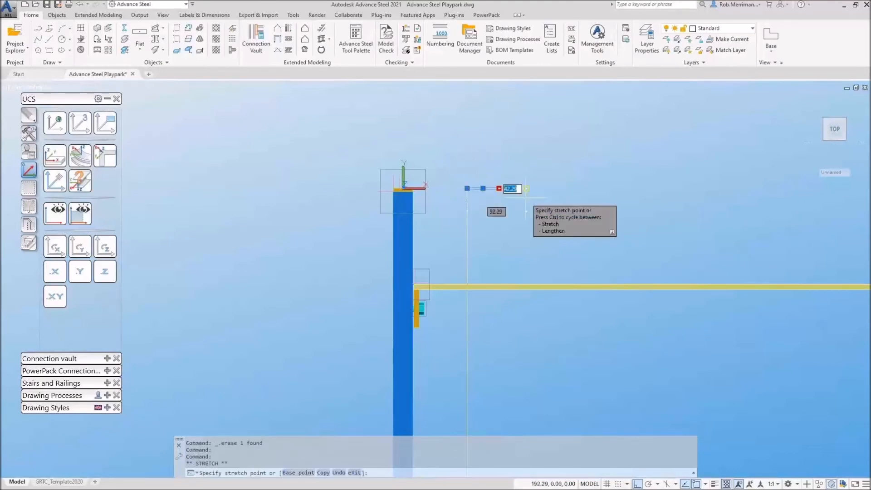
{"action": "key", "text": "Return"}
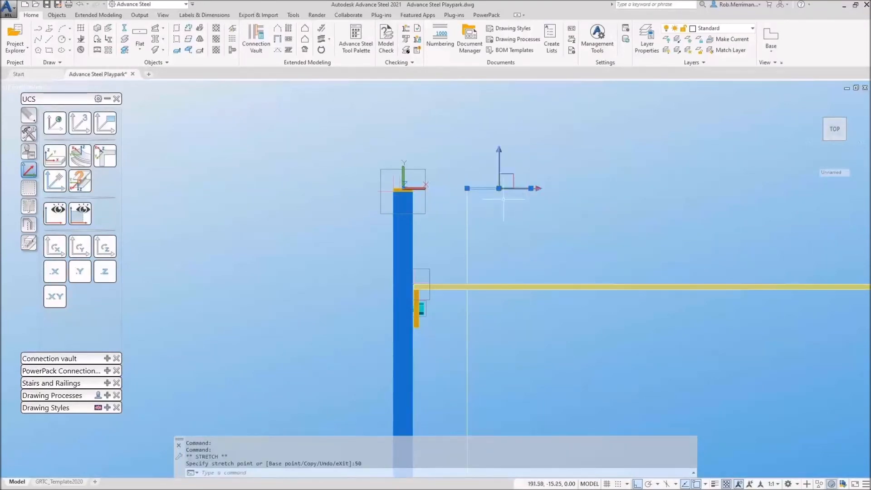
Step: Copy the vertical line from one endpoint of the short horizontal line to its other endpoint
{"action": "left_click", "coordinate": [30, 132]}
{"action": "left_click", "coordinate": [28, 116]}
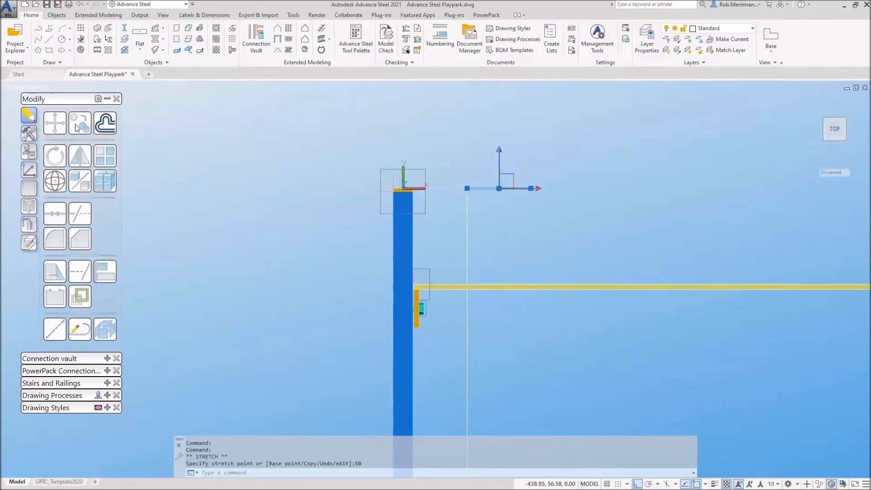
{"action": "left_click", "coordinate": [77, 127]}
{"action": "key", "text": "Escape"}
{"action": "left_click", "coordinate": [104, 121]}
{"action": "right_click", "coordinate": [467, 196], "text": "shift"}
{"action": "left_click", "coordinate": [505, 257]}
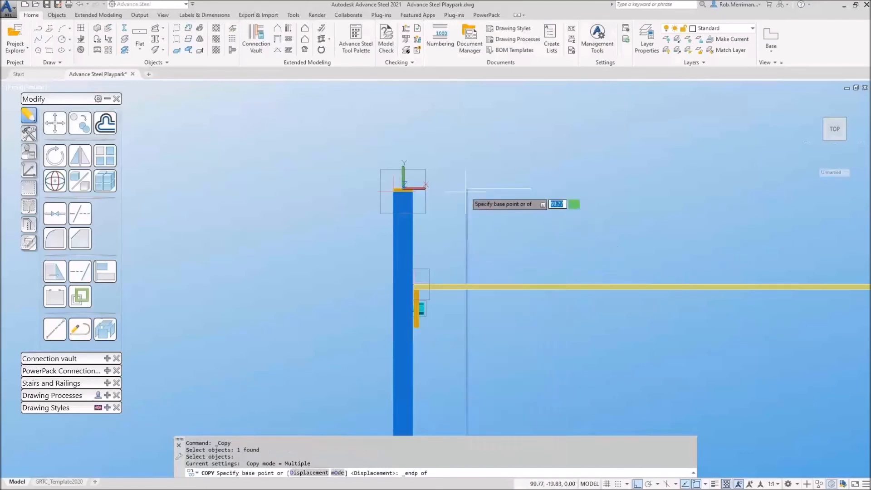
{"action": "left_click", "coordinate": [466, 190]}
{"action": "right_click", "coordinate": [528, 190], "text": "shift"}
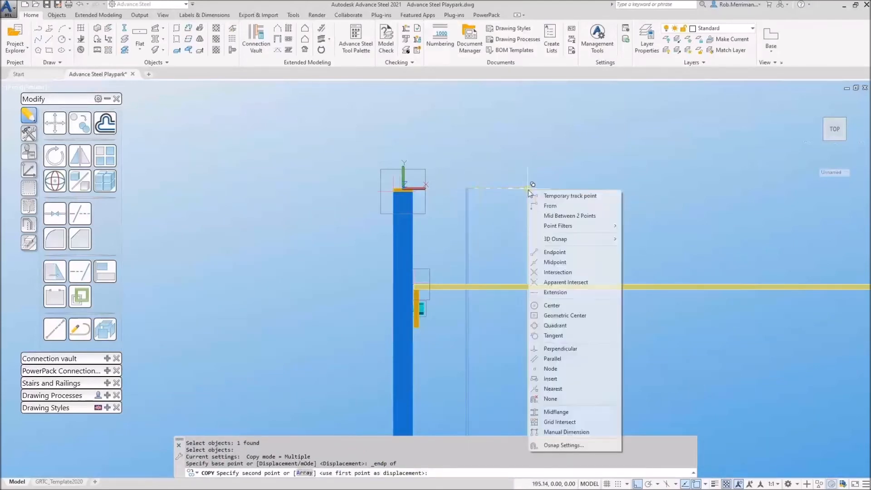
{"action": "left_click", "coordinate": [562, 253]}
{"action": "key", "text": "Escape"}
{"action": "key", "text": "Escape"}
{"action": "key", "text": "Escape"}
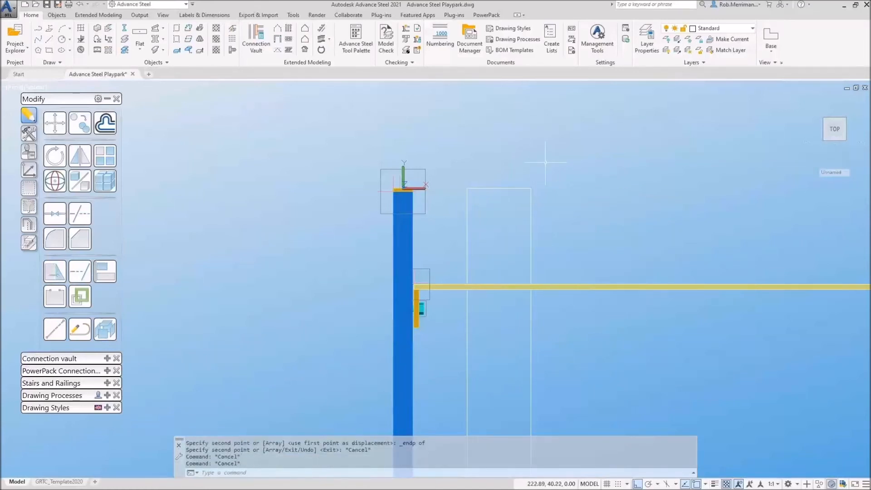
Step: Fillet both upper corners between the horizontal line and the two vertical lines with a 50 mm radius
{"action": "type", "text": "f"}
{"action": "key", "text": "Return"}
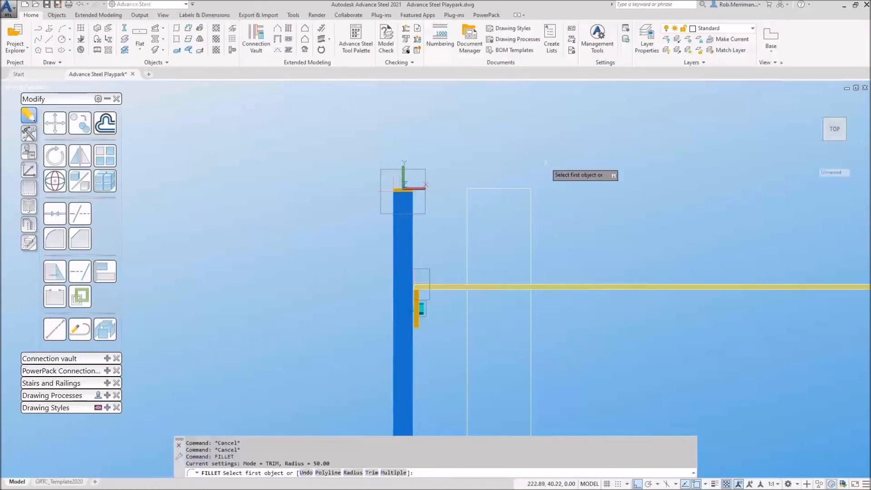
{"action": "left_click", "coordinate": [484, 189]}
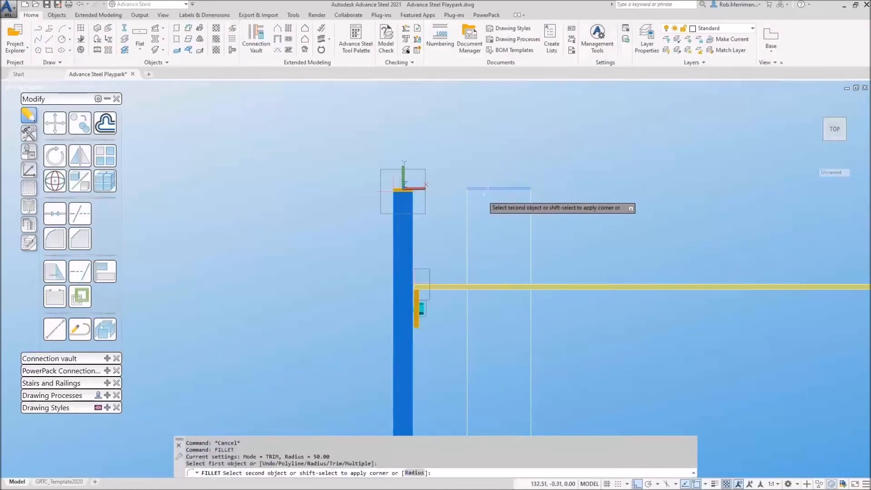
{"action": "left_click", "coordinate": [467, 217]}
{"action": "right_click", "coordinate": [503, 168]}
{"action": "left_click", "coordinate": [515, 175]}
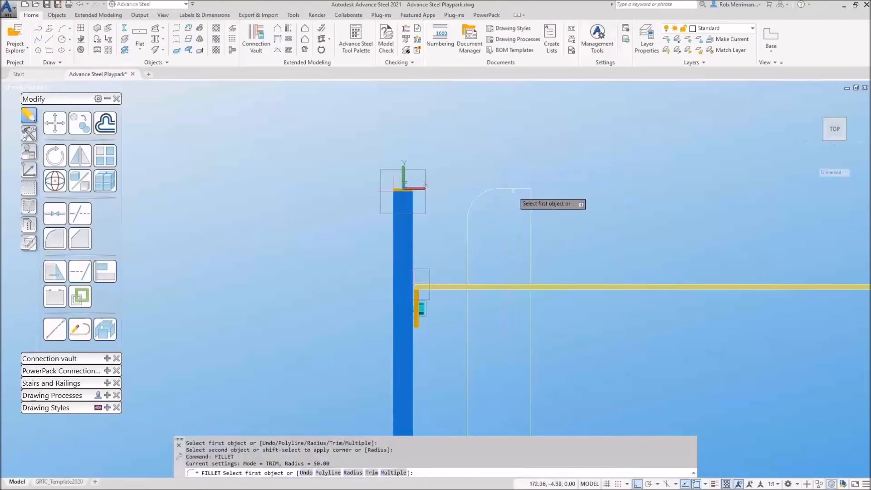
{"action": "left_click", "coordinate": [514, 187]}
{"action": "left_click", "coordinate": [530, 210]}
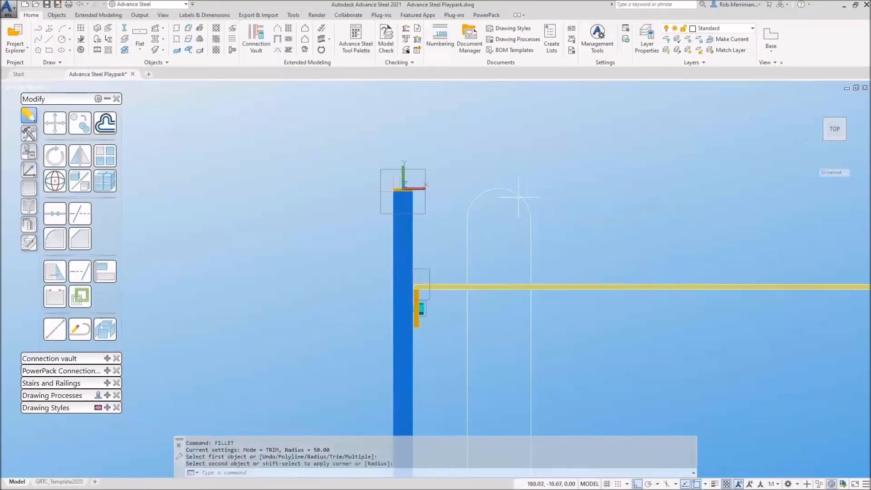
Step: Join the vertical lines and the rounded top into one polyline and check its properties
{"action": "left_click", "coordinate": [518, 195]}
{"action": "key", "text": "Escape"}
{"action": "key", "text": "Escape"}
{"action": "key", "text": "Escape"}
{"action": "type", "text": "join"}
{"action": "key", "text": "Return"}
{"action": "left_click", "coordinate": [550, 248]}
{"action": "left_click", "coordinate": [463, 182]}
{"action": "key", "text": "Return"}
{"action": "left_click", "coordinate": [475, 197]}
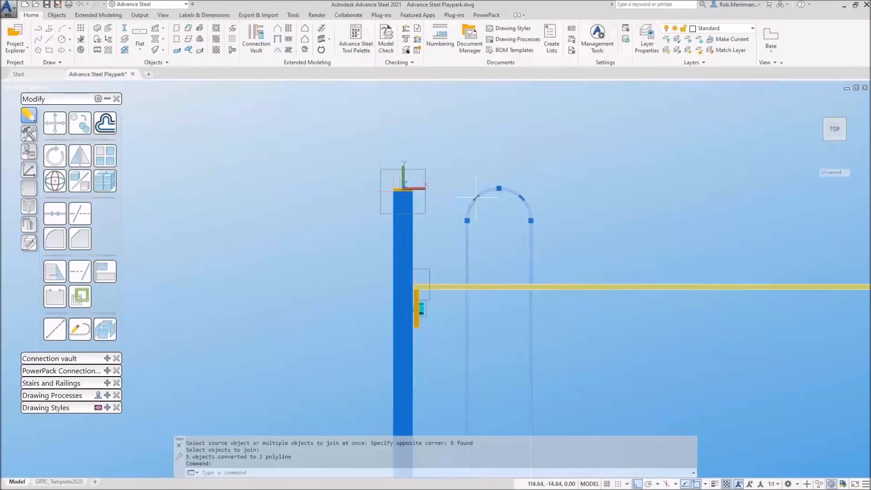
{"action": "right_click", "coordinate": [495, 141]}
{"action": "left_click", "coordinate": [538, 369]}
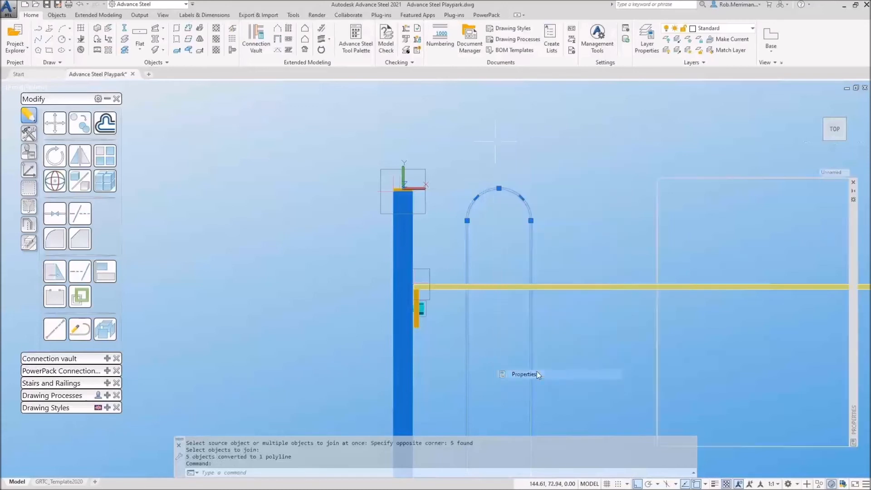
{"action": "left_click", "coordinate": [853, 182]}
{"action": "key", "text": "Escape"}
Step: Turn 2D snaps off and reset the UCS to World
{"action": "middle_click_drag", "start_coordinate": [415, 141], "coordinate": [485, 181], "text": "shift"}
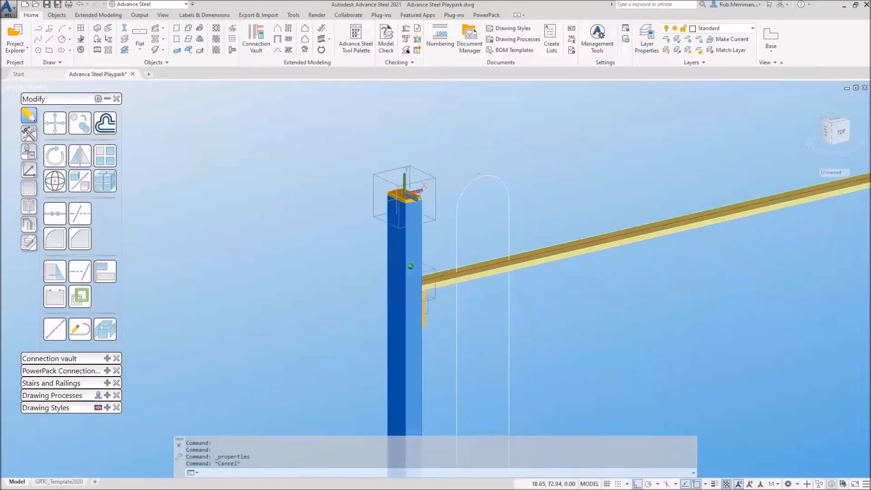
{"action": "left_click", "coordinate": [32, 229]}
{"action": "left_click", "coordinate": [74, 192]}
{"action": "left_click", "coordinate": [32, 173]}
{"action": "left_click", "coordinate": [55, 125]}
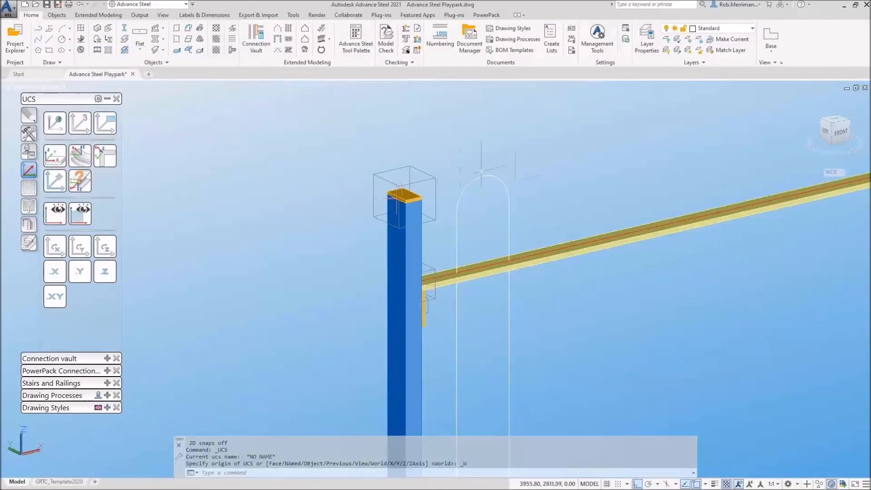
Step: Convert the arched hoop polyline into a polybeam and delete the original polyline
{"action": "left_click", "coordinate": [97, 40]}
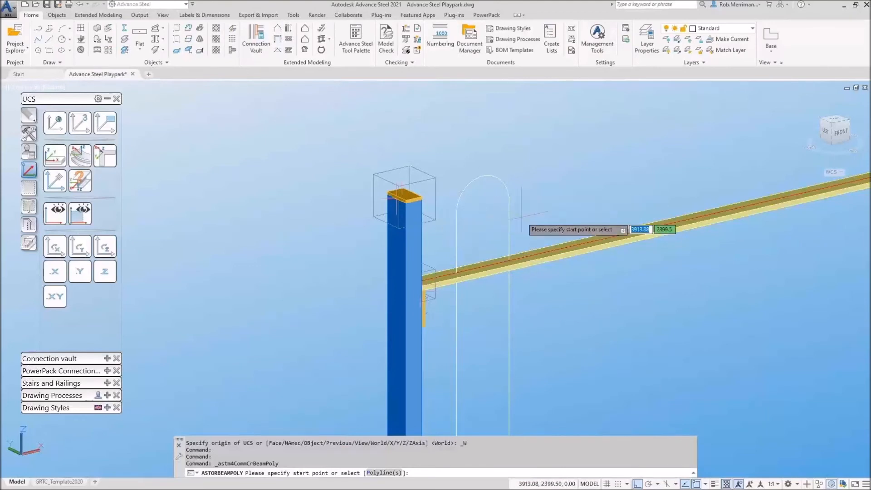
{"action": "type", "text": "p"}
{"action": "key", "text": "Return"}
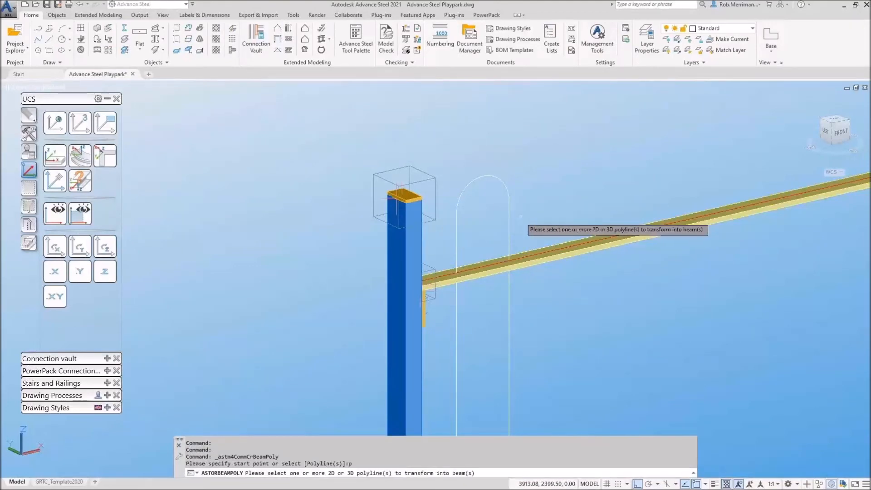
{"action": "left_click", "coordinate": [509, 216]}
{"action": "key", "text": "Return"}
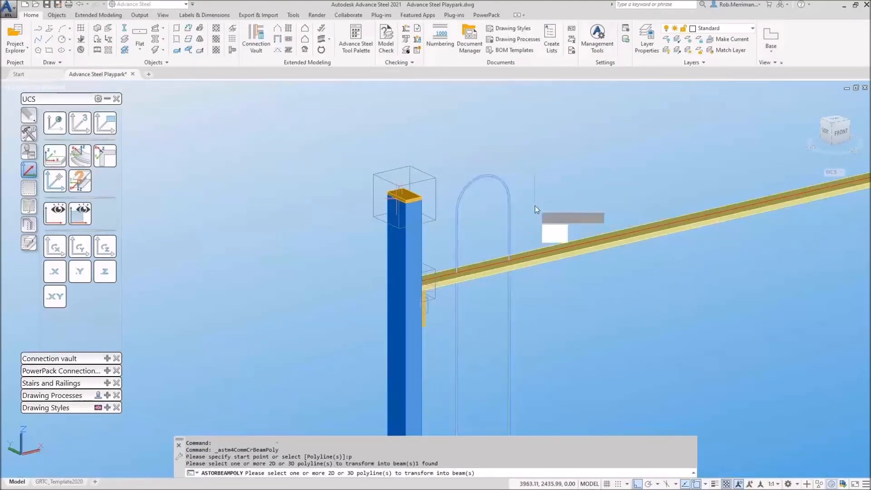
{"action": "left_click", "coordinate": [553, 229]}
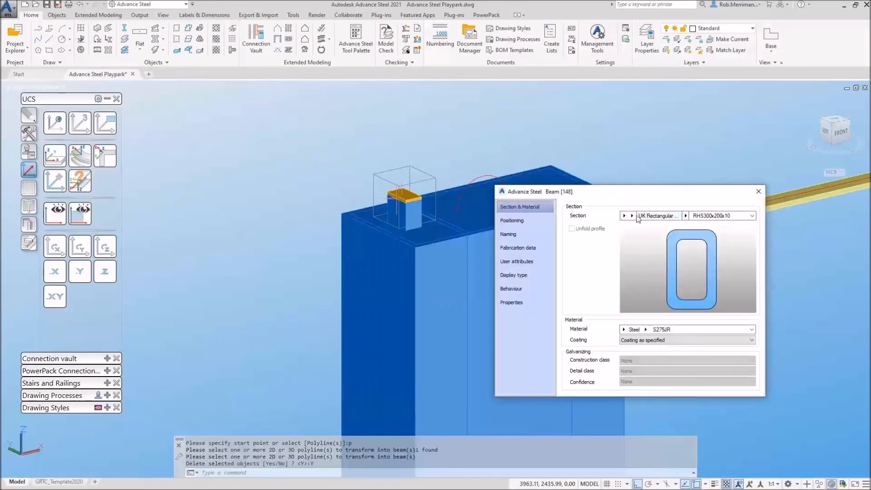
Step: Set the hoop beam's section to round bar, Round EN 10060, size RD10
{"action": "left_click", "coordinate": [624, 216]}
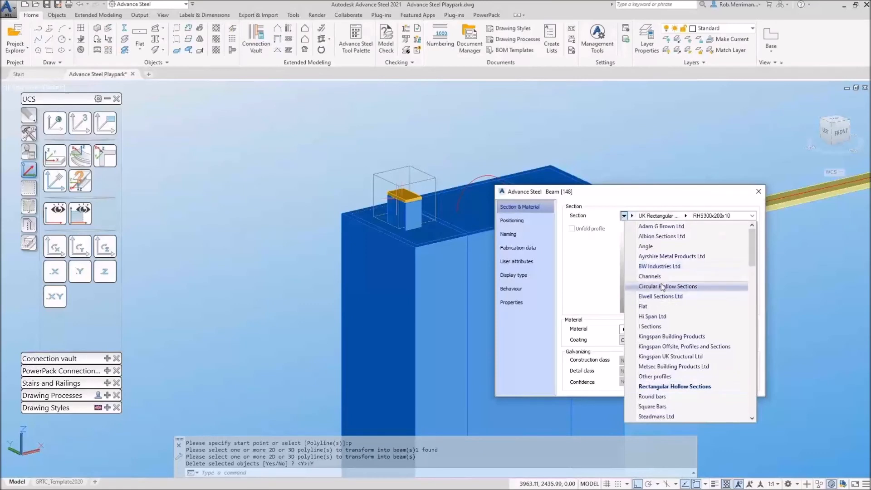
{"action": "scroll", "coordinate": [668, 327], "scroll_direction": "down", "scroll_amount": 3}
{"action": "left_click", "coordinate": [673, 363]}
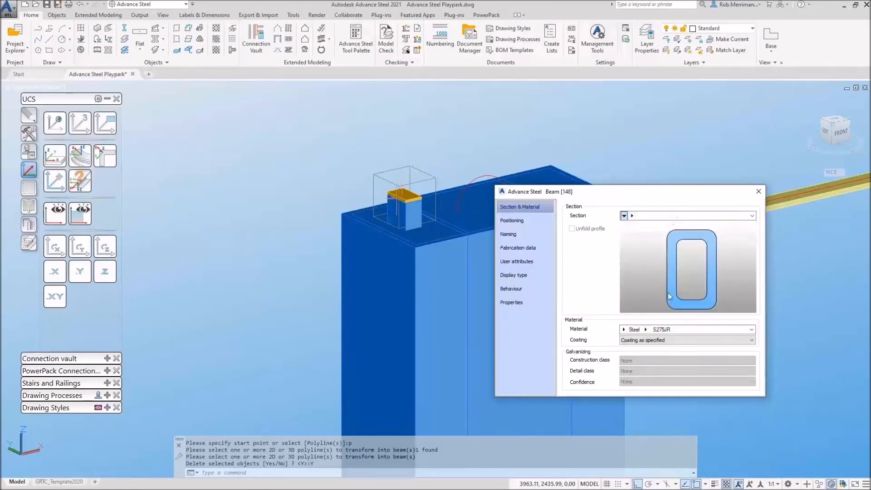
{"action": "left_click", "coordinate": [526, 221]}
{"action": "left_click", "coordinate": [526, 206]}
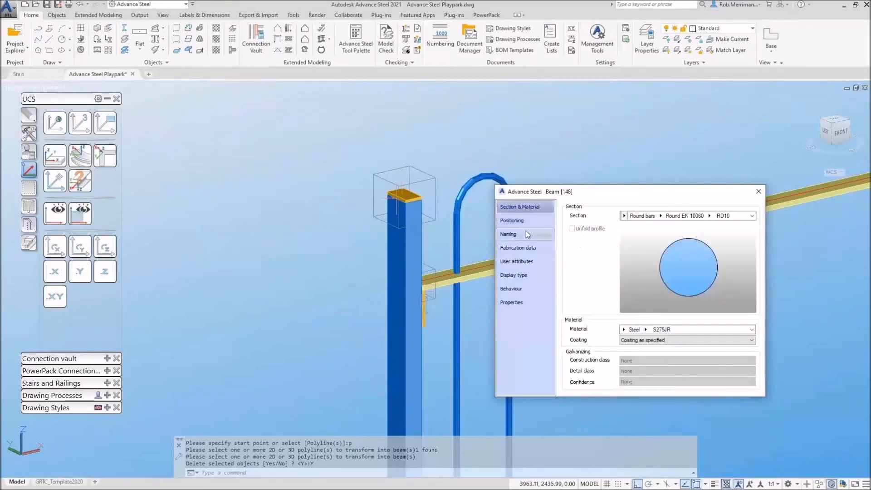
Step: Assign the Curved Beam model role to the hoop bar and close its properties
{"action": "left_click", "coordinate": [517, 233]}
{"action": "left_click", "coordinate": [675, 324]}
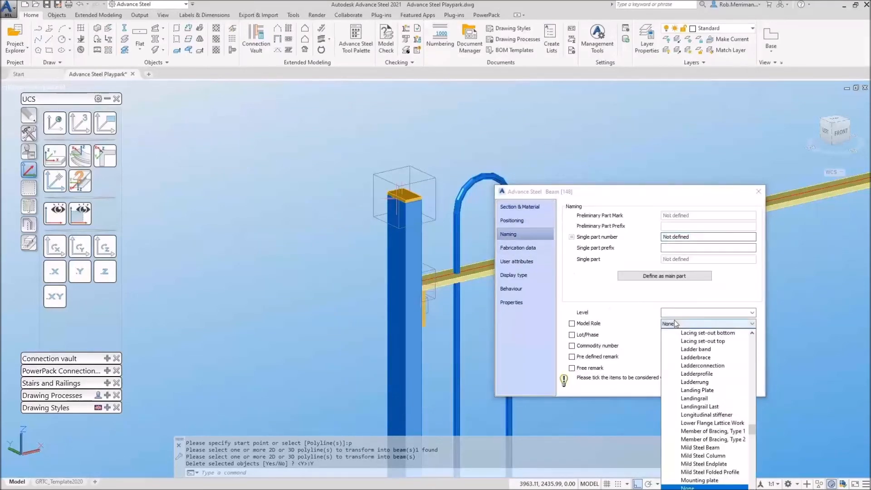
{"action": "type", "text": "cu"}
{"action": "key", "text": "Return"}
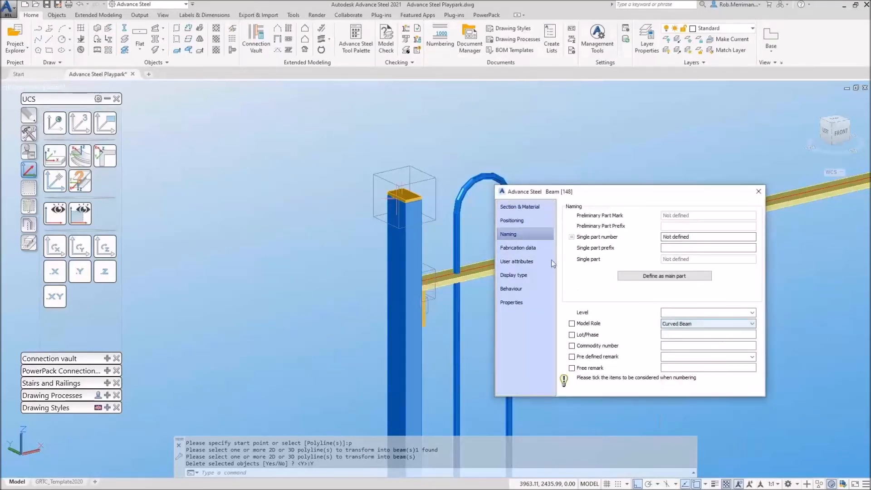
{"action": "left_click", "coordinate": [536, 220]}
{"action": "left_click", "coordinate": [534, 206]}
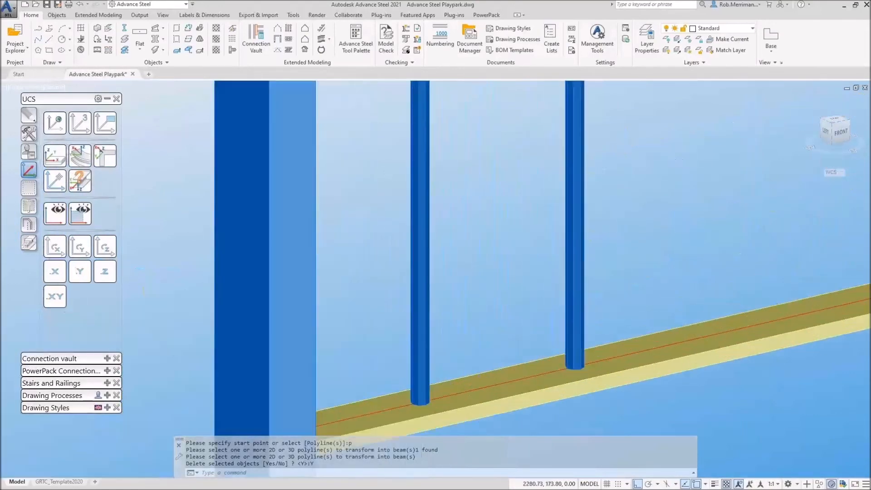
Step: Apply a flange saw cut to the hoop bar's lower end, using the lower rail as the section to cut against
{"action": "left_click", "coordinate": [31, 241]}
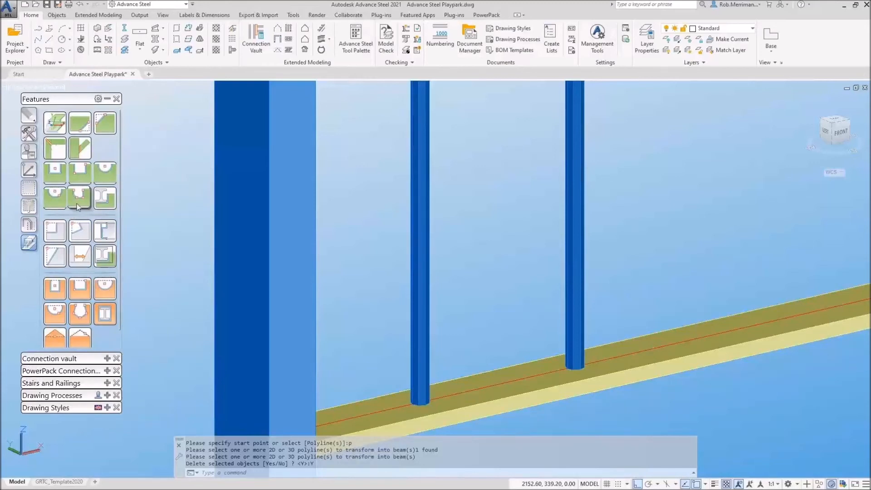
{"action": "left_click", "coordinate": [84, 174]}
{"action": "scroll", "coordinate": [433, 247], "scroll_direction": "down", "scroll_amount": 2}
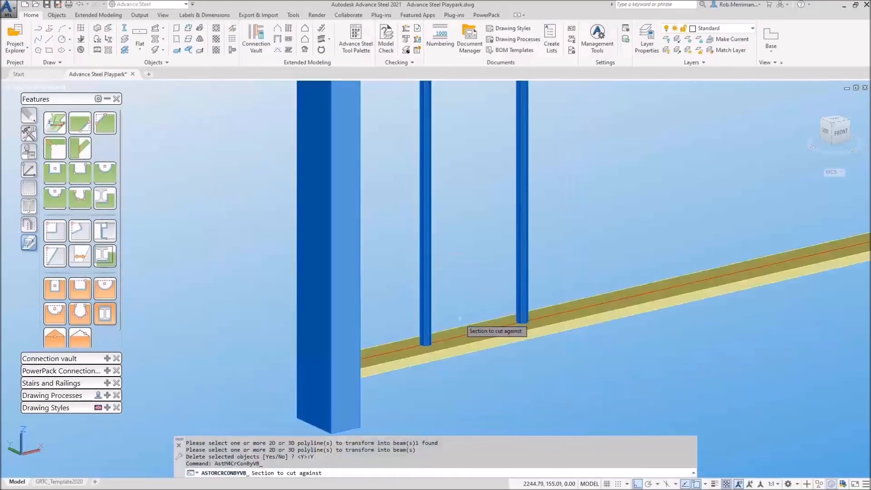
{"action": "left_click", "coordinate": [444, 336]}
{"action": "key", "text": "Return"}
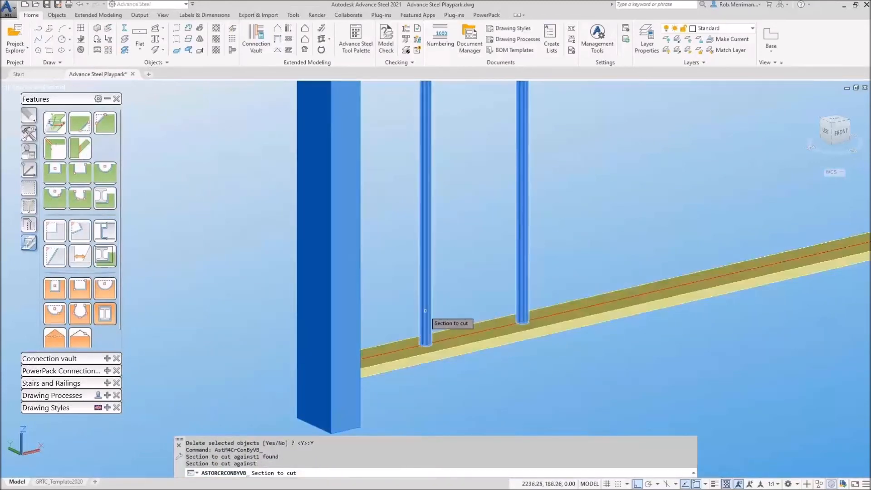
{"action": "left_click", "coordinate": [425, 311]}
{"action": "key", "text": "Return"}
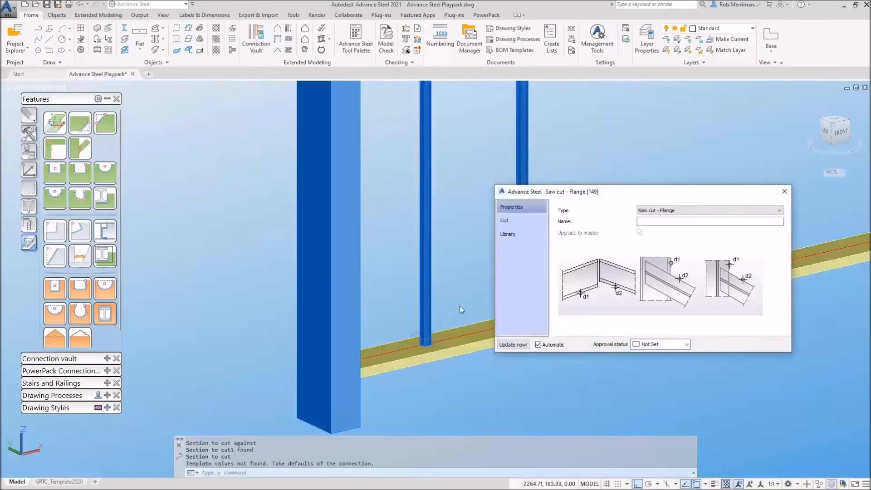
Step: Enable weld creation for the saw cut with a weld thickness of 8 mm
{"action": "left_click", "coordinate": [529, 222]}
{"action": "left_click", "coordinate": [640, 249]}
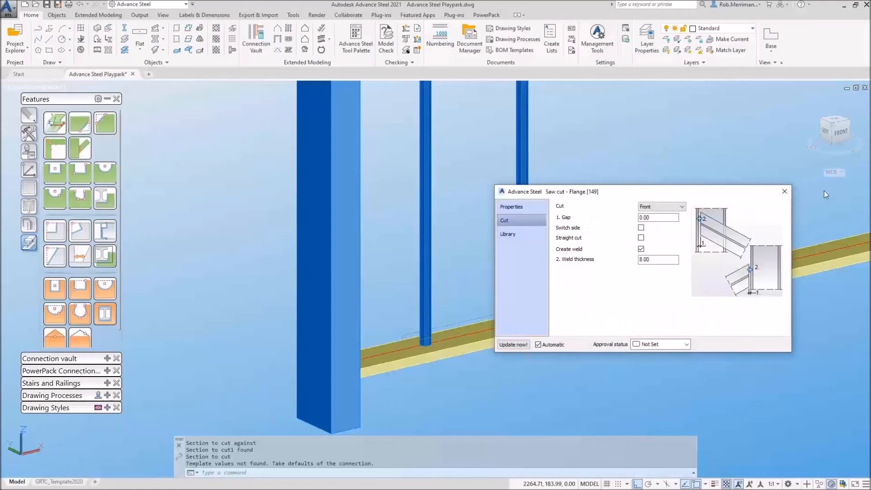
{"action": "left_click", "coordinate": [784, 191]}
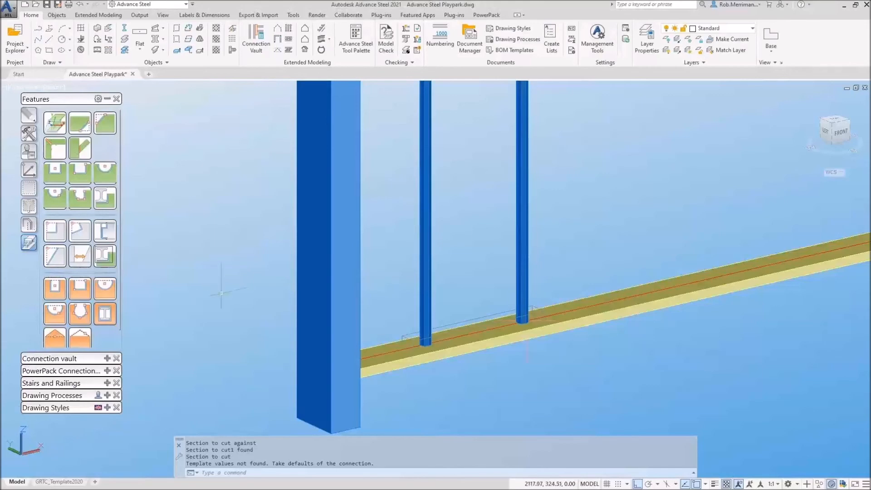
Step: Switch the bolt type to holes, ready for making holes where the hoop bar passes through the upper rail
{"action": "scroll", "coordinate": [436, 356], "scroll_direction": "down", "scroll_amount": 8}
{"action": "scroll", "coordinate": [436, 212], "scroll_direction": "up", "scroll_amount": 9}
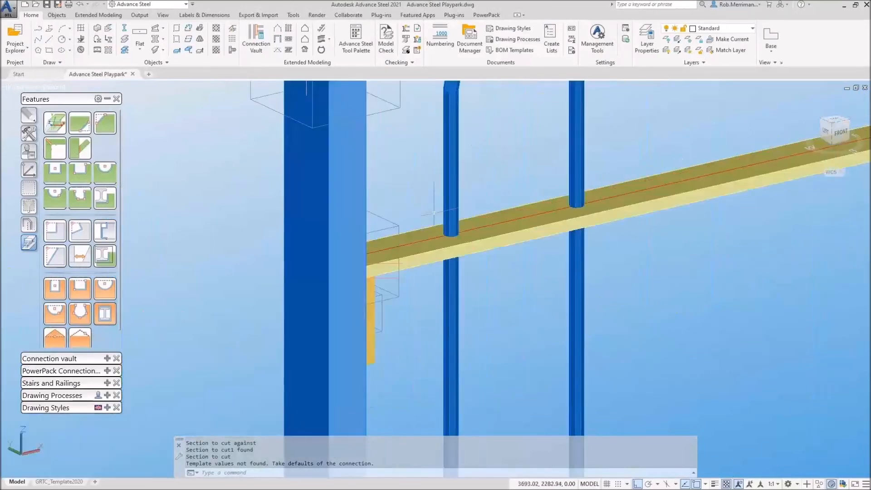
{"action": "scroll", "coordinate": [464, 235], "scroll_direction": "up", "scroll_amount": 3}
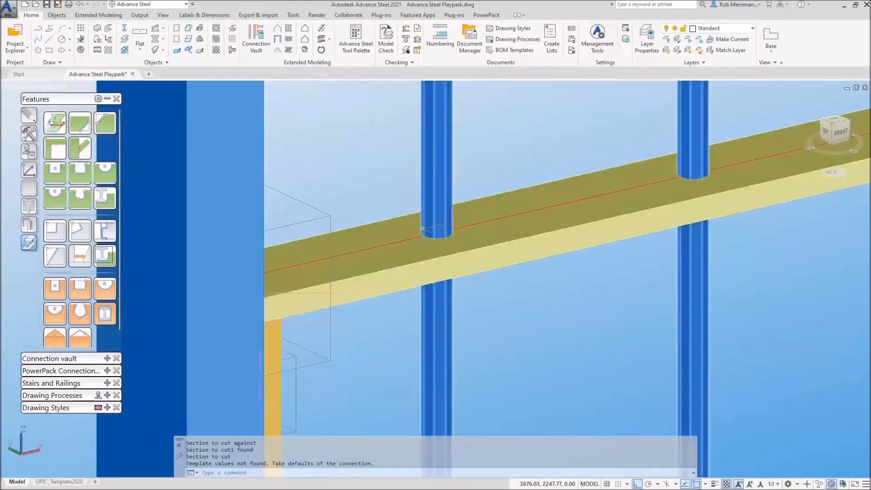
{"action": "scroll", "coordinate": [422, 228], "scroll_direction": "down", "scroll_amount": 2}
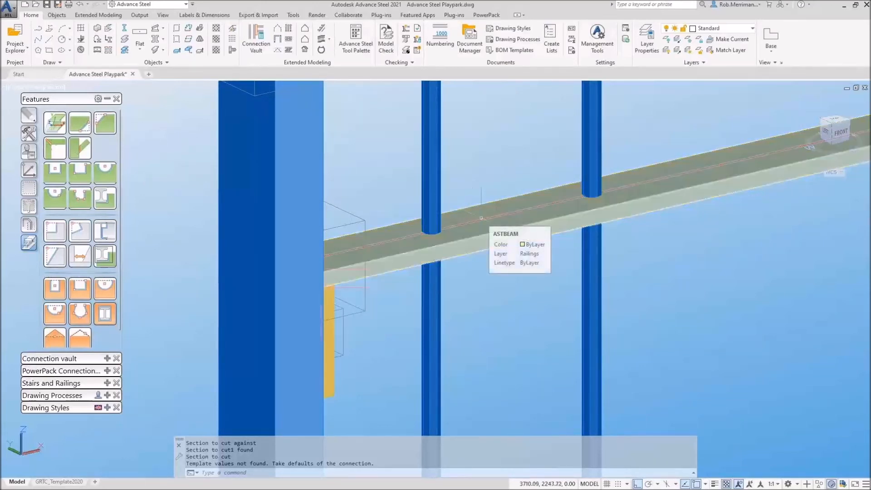
{"action": "left_click", "coordinate": [480, 218]}
{"action": "left_click", "coordinate": [57, 15]}
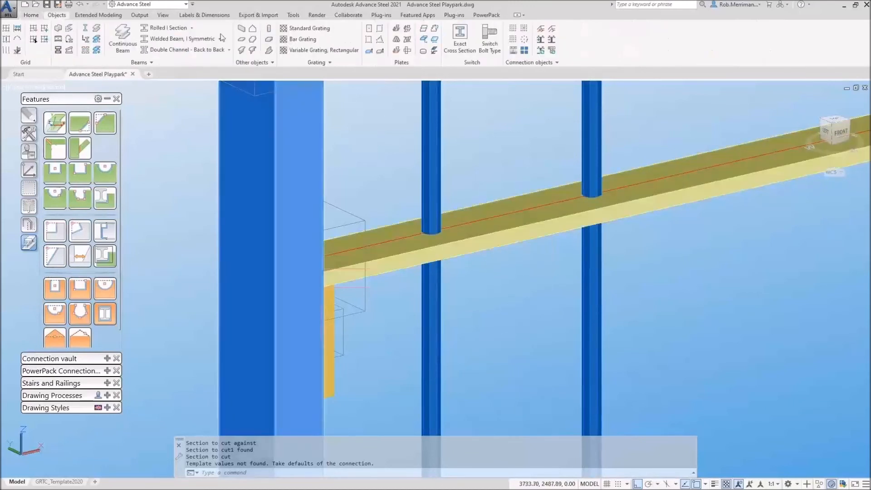
{"action": "left_click", "coordinate": [497, 41]}
{"action": "left_click", "coordinate": [495, 45]}
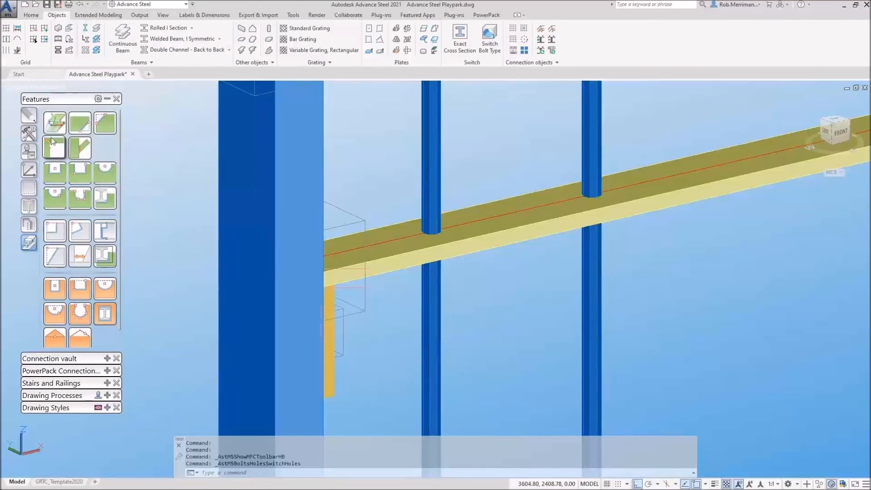
Step: Change the visual style to 2D Wireframe and draw a 150 mm line along the upper rail from its end point
{"action": "left_click", "coordinate": [54, 87]}
{"action": "left_click", "coordinate": [68, 110]}
{"action": "left_click", "coordinate": [31, 15]}
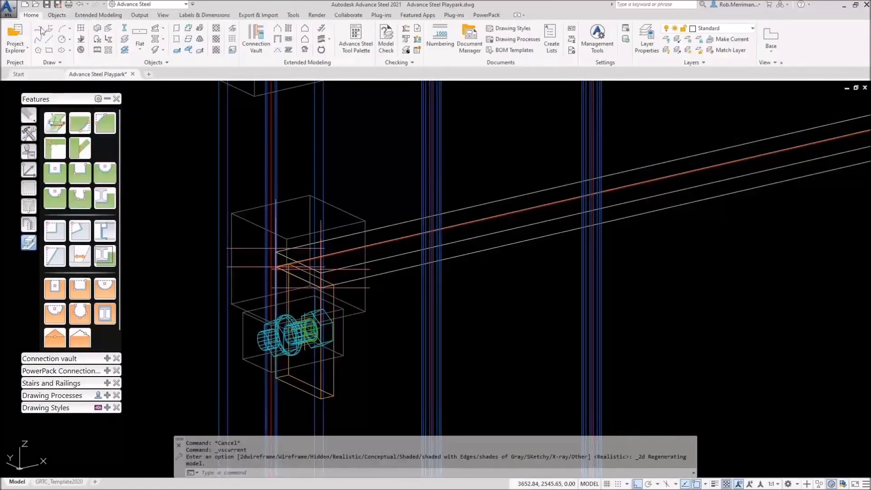
{"action": "left_click", "coordinate": [49, 40]}
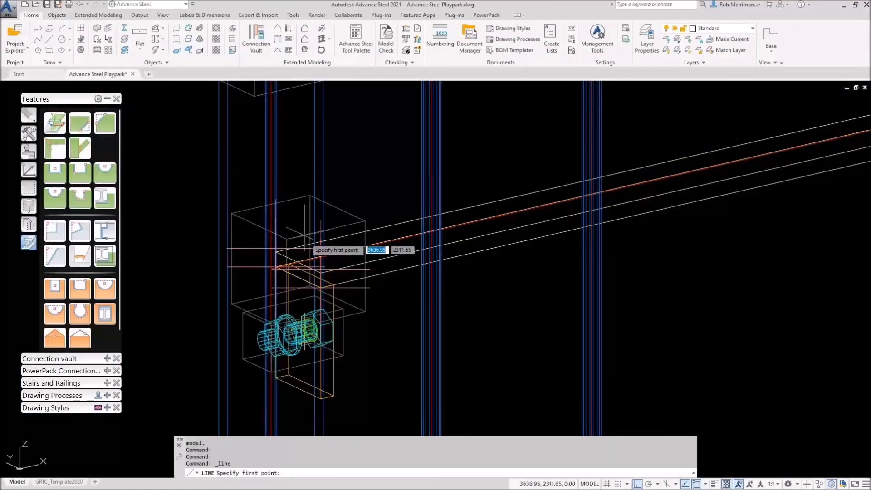
{"action": "left_click", "coordinate": [274, 267]}
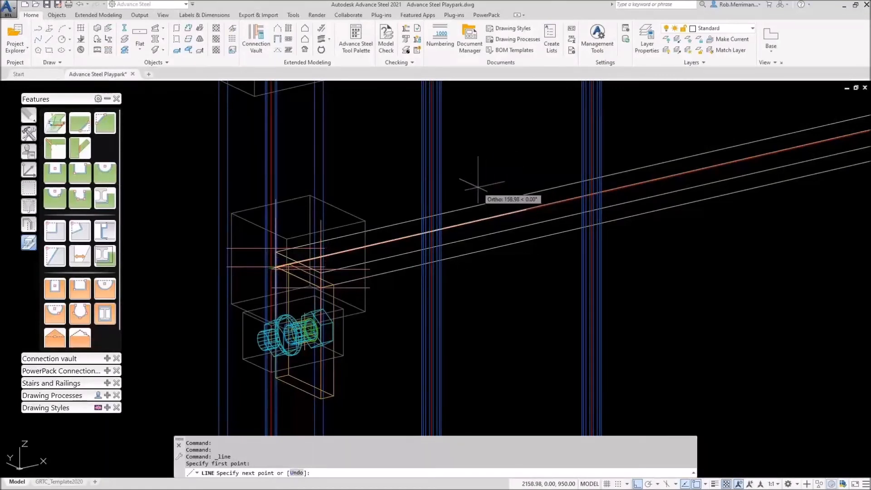
{"action": "type", "text": "150"}
{"action": "key", "text": "Return"}
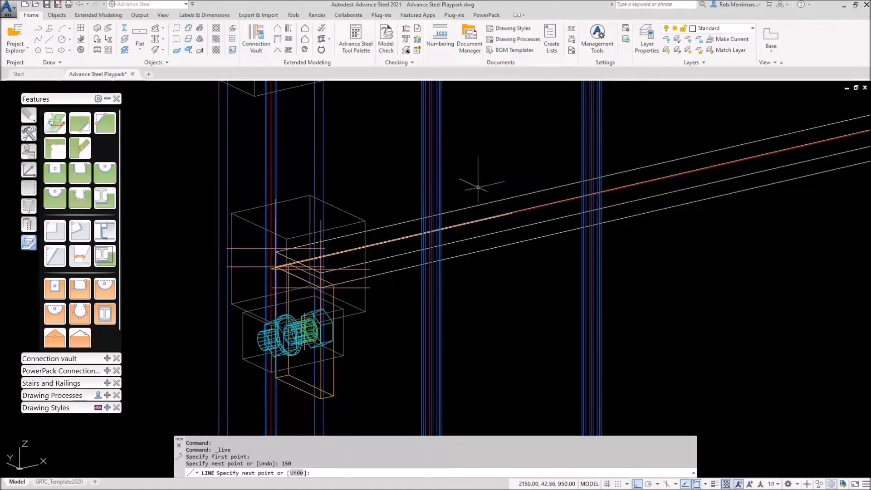
{"action": "key", "text": "Escape"}
Step: Try to place a rectangular hole pattern on the upper rail, centred on the far endpoint of the 150 mm line
{"action": "left_click", "coordinate": [57, 15]}
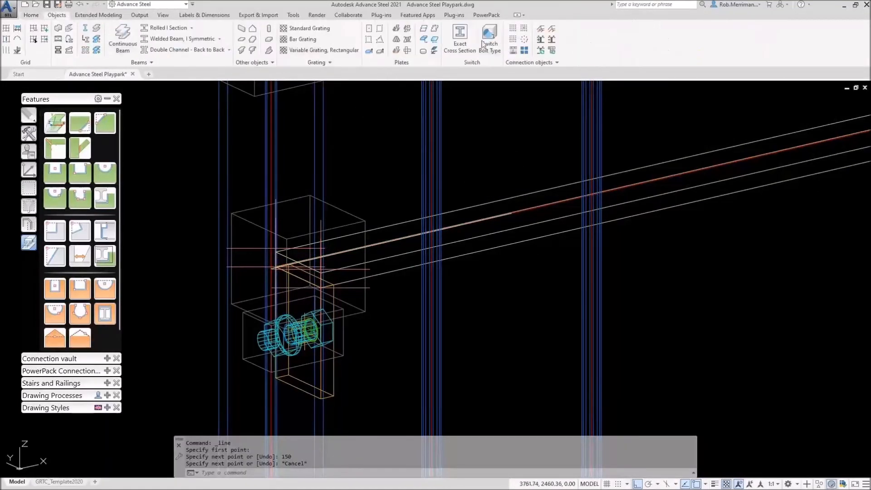
{"action": "left_click", "coordinate": [523, 28]}
{"action": "left_click", "coordinate": [467, 209]}
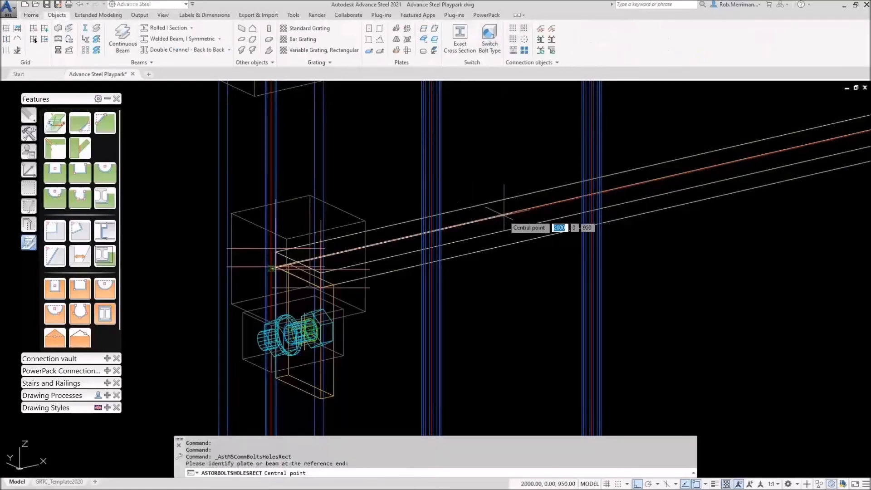
{"action": "right_click", "coordinate": [503, 213], "text": "shift"}
{"action": "left_click", "coordinate": [528, 282]}
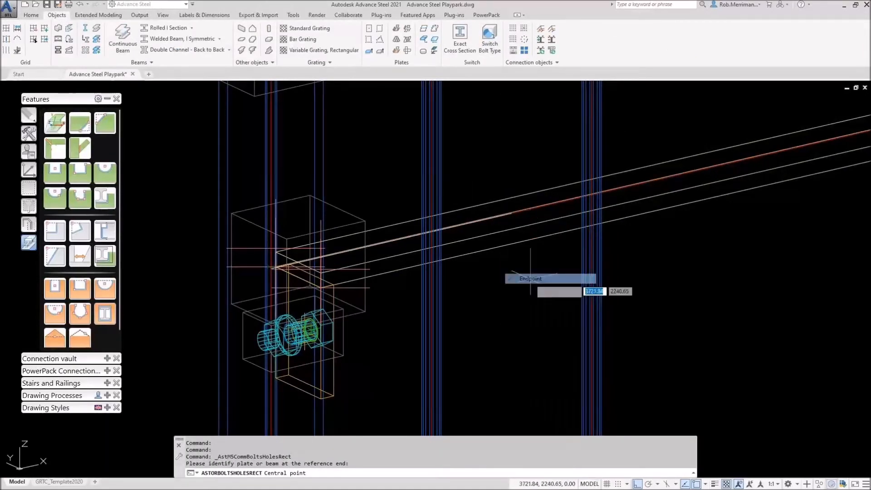
{"action": "left_click", "coordinate": [516, 219]}
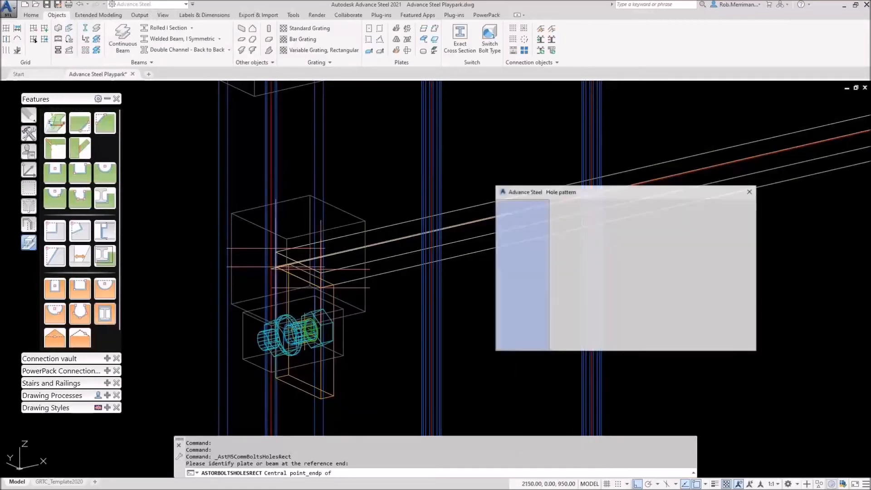
Step: Set the hole pattern to 2 holes in X and 1 in Y, with a 90 mm intermediate X distance
{"action": "left_click", "coordinate": [537, 222]}
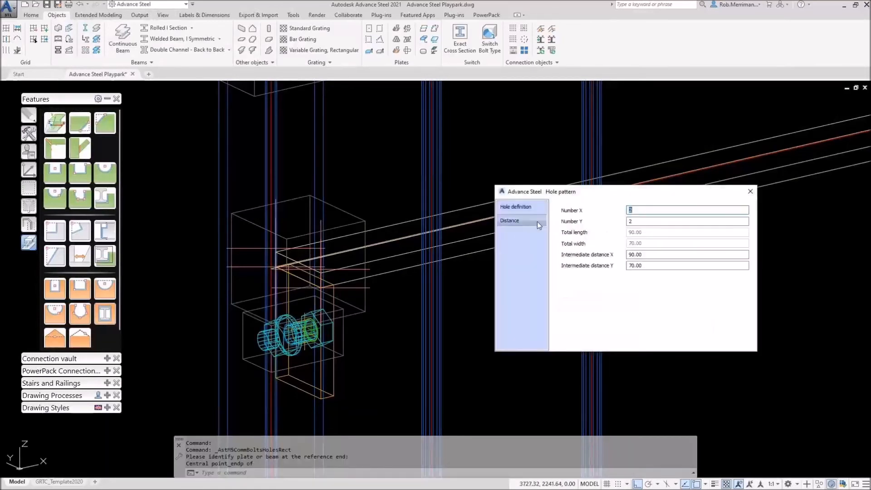
{"action": "key", "text": "Tab"}
{"action": "type", "text": "1"}
{"action": "key", "text": "Tab"}
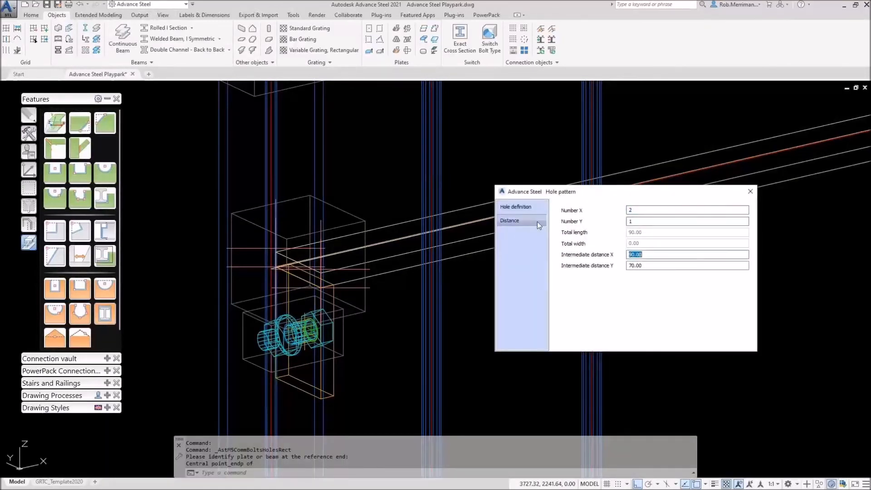
{"action": "left_click_drag", "start_coordinate": [565, 197], "coordinate": [583, 305]}
{"action": "scroll", "coordinate": [442, 265], "scroll_direction": "down", "scroll_amount": 4}
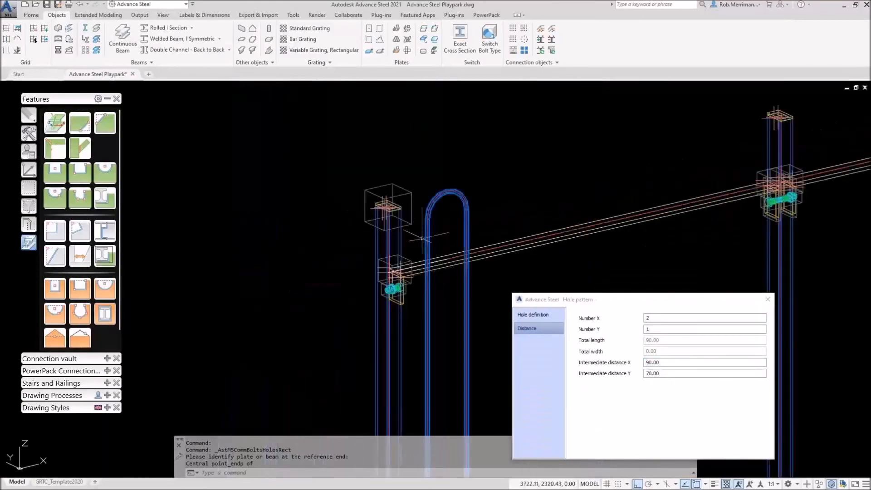
{"action": "left_click", "coordinate": [768, 299]}
Step: Delete the misplaced hole pattern below the lower rail
{"action": "scroll", "coordinate": [589, 170], "scroll_direction": "down", "scroll_amount": 5}
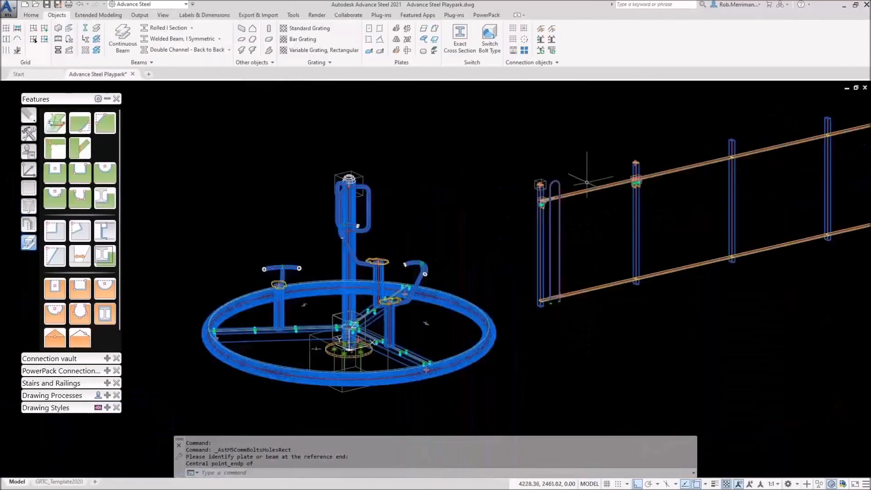
{"action": "scroll", "coordinate": [542, 297], "scroll_direction": "up", "scroll_amount": 5}
{"action": "key", "text": "Delete"}
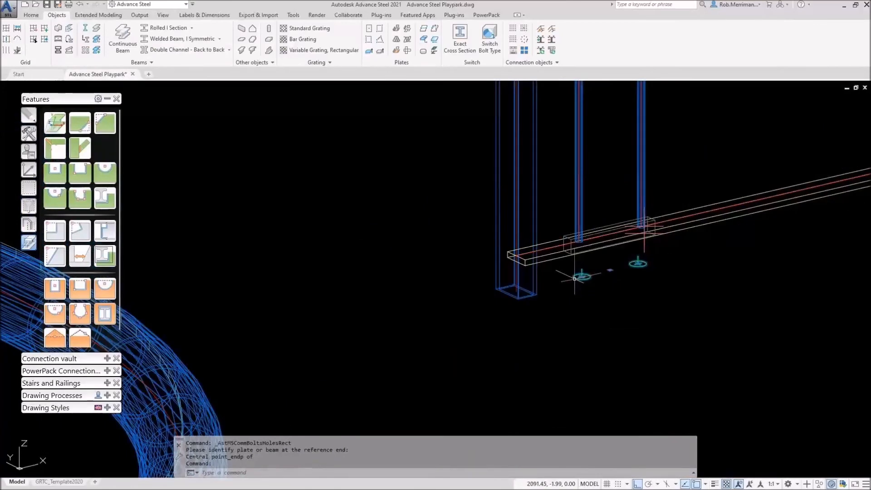
{"action": "scroll", "coordinate": [525, 284], "scroll_direction": "down", "scroll_amount": 5}
Step: Move the UCS origin to the upper rail's end at the end post
{"action": "left_click", "coordinate": [29, 170]}
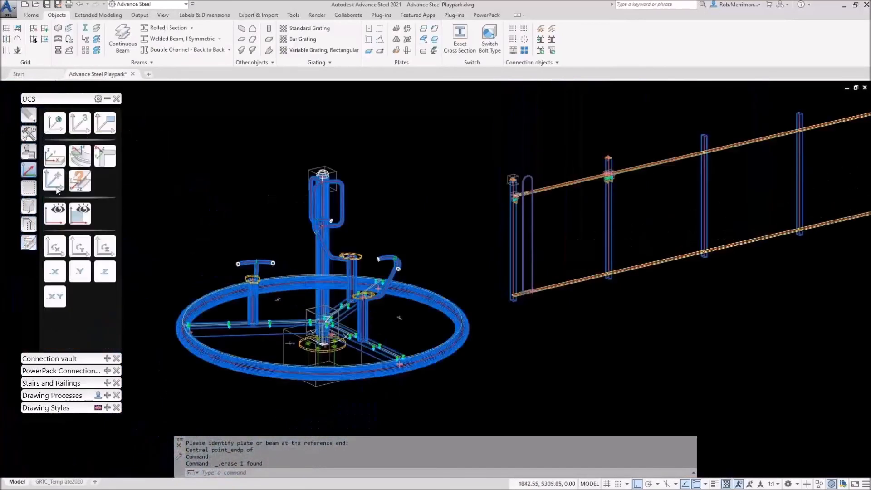
{"action": "left_click", "coordinate": [55, 181]}
{"action": "scroll", "coordinate": [532, 193], "scroll_direction": "up", "scroll_amount": 5}
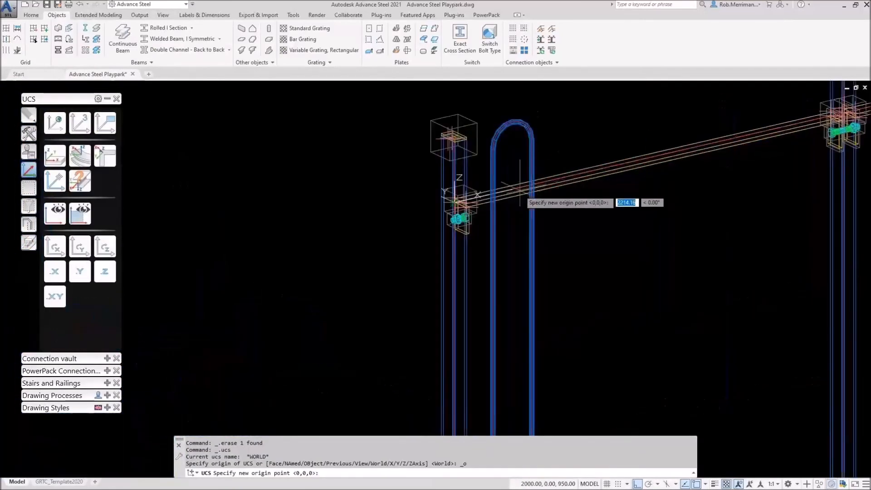
{"action": "left_click", "coordinate": [519, 186]}
Step: Place a rectangular hole pattern on the upper rail, centred on the far endpoint of the 150 mm line
{"action": "left_click", "coordinate": [524, 28]}
{"action": "left_click", "coordinate": [519, 191]}
{"action": "right_click", "coordinate": [516, 187], "text": "shift"}
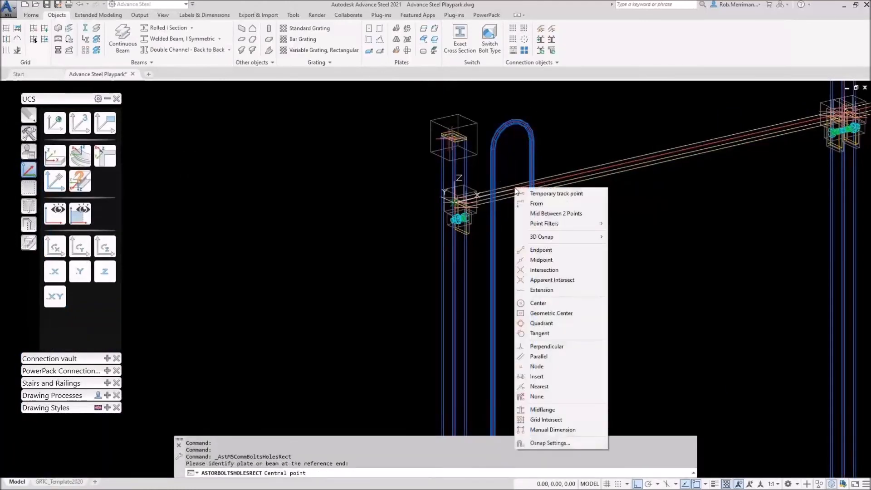
{"action": "left_click", "coordinate": [541, 250]}
{"action": "left_click", "coordinate": [522, 198]}
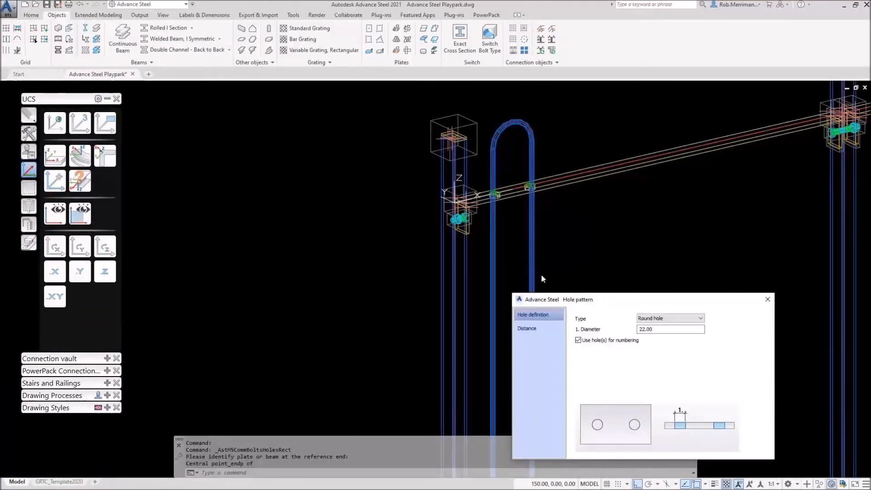
Step: Set the upper rail's holes to 10.5 mm diameter with a 100 mm intermediate X distance
{"action": "left_click_drag", "start_coordinate": [660, 330], "coordinate": [596, 329]}
{"action": "type", "text": "11"}
{"action": "key", "text": "Return"}
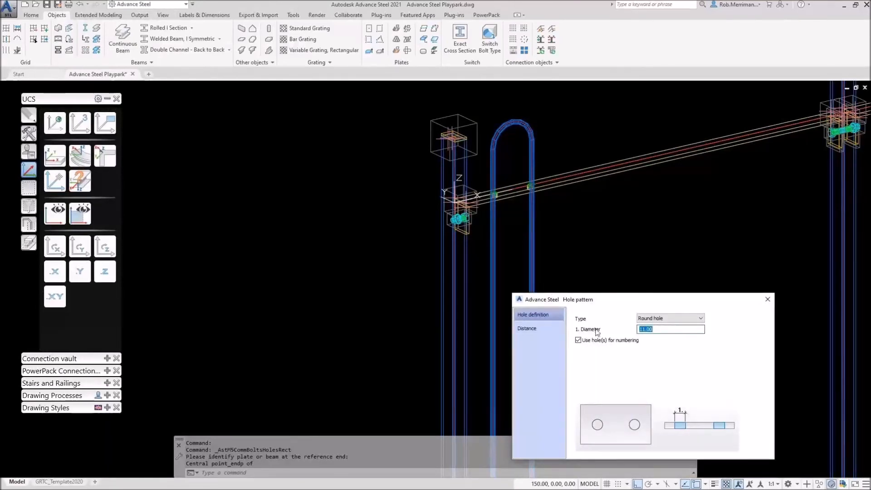
{"action": "type", "text": "10.5"}
{"action": "key", "text": "Return"}
{"action": "left_click", "coordinate": [533, 327]}
{"action": "left_click_drag", "start_coordinate": [655, 363], "coordinate": [630, 365]}
{"action": "key", "text": "Return"}
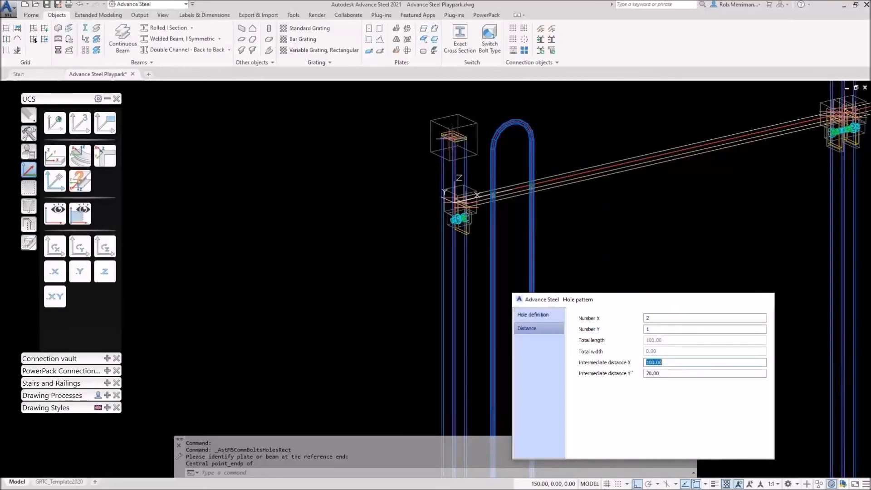
{"action": "key", "text": "Escape"}
Step: Return the UCS to World and save the drawing
{"action": "scroll", "coordinate": [557, 214], "scroll_direction": "down", "scroll_amount": 4}
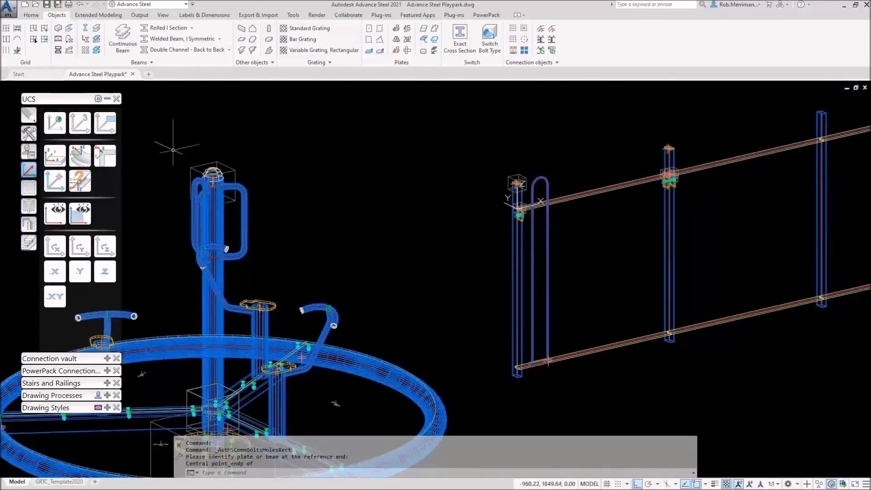
{"action": "left_click", "coordinate": [55, 123]}
{"action": "left_click", "coordinate": [46, 5]}
Step: Copy the first two posts with their rails, hoop and joints, using a base point at the foot of the end post
{"action": "type", "text": "copybase"}
{"action": "key", "text": "Return"}
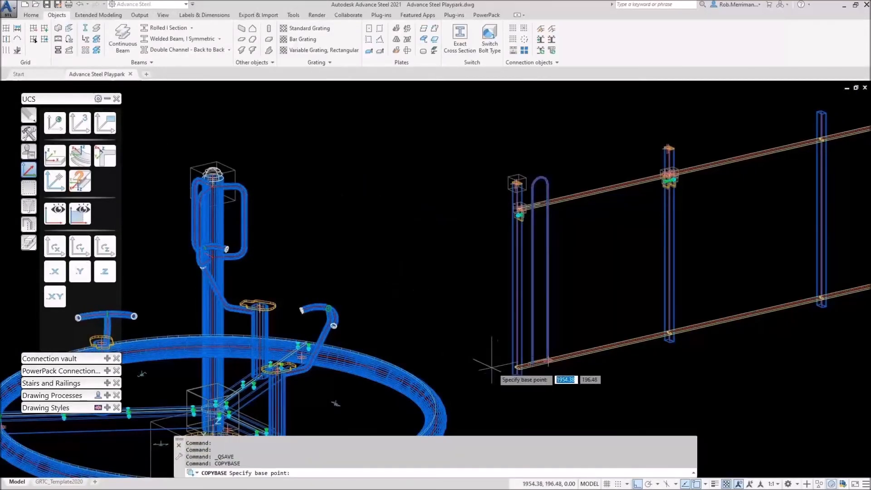
{"action": "left_click", "coordinate": [702, 391]}
{"action": "left_click", "coordinate": [698, 399]}
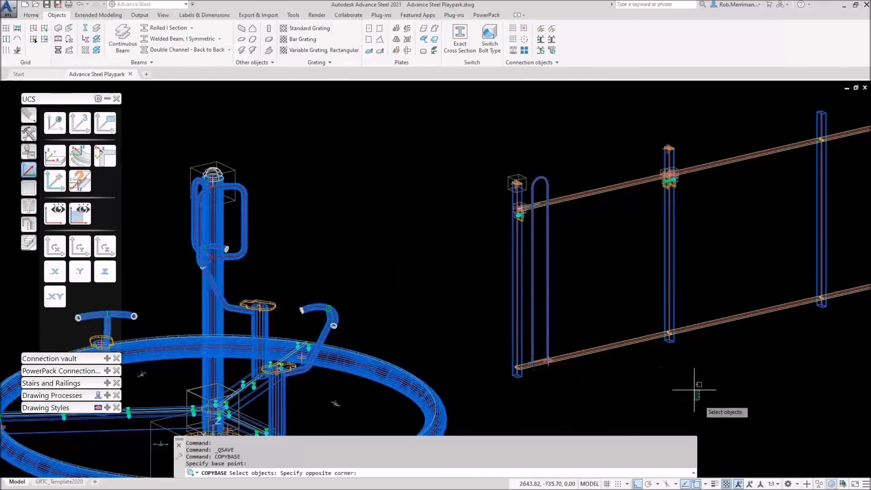
{"action": "left_click", "coordinate": [505, 136]}
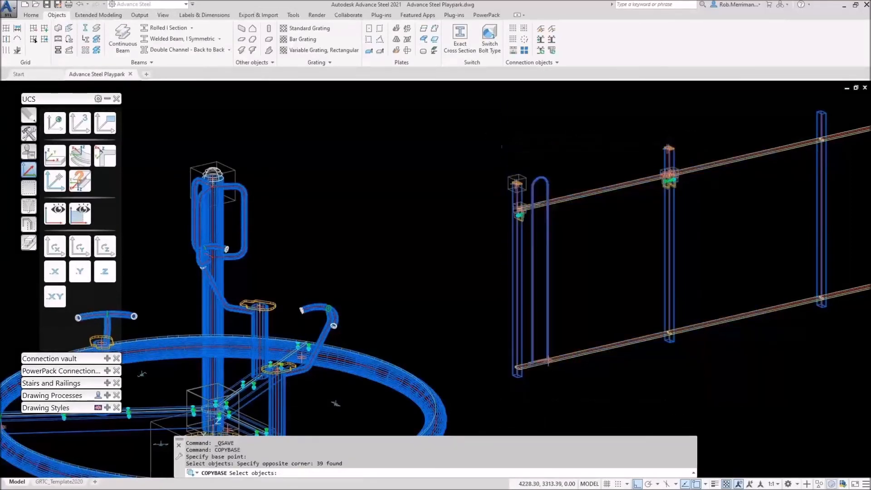
{"action": "left_click", "coordinate": [490, 139]}
{"action": "left_click", "coordinate": [420, 156]}
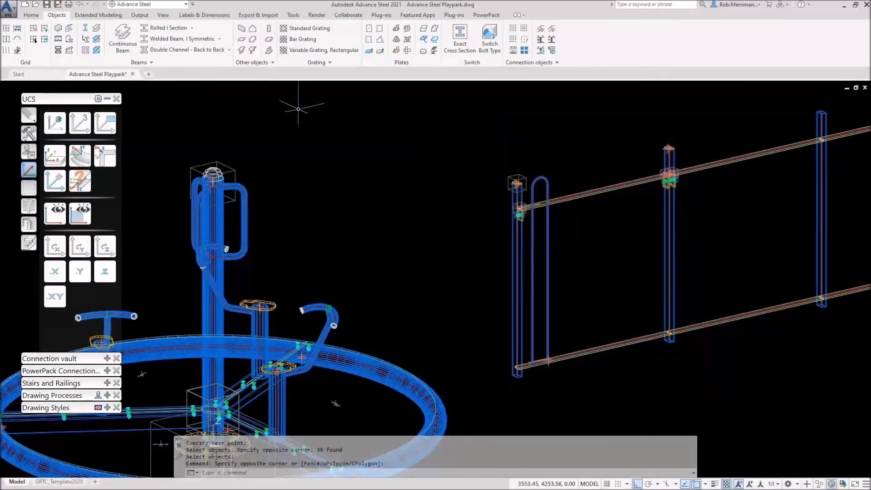
Step: Create a new drawing from a template
{"action": "left_click", "coordinate": [34, 76]}
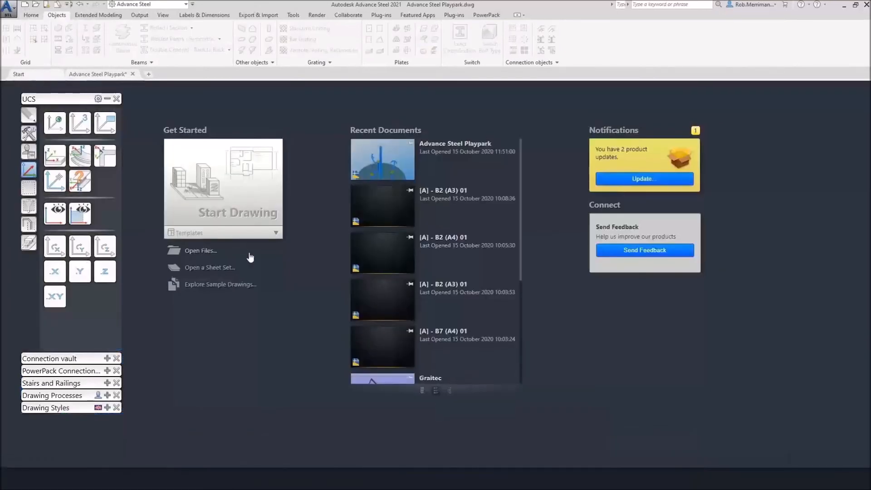
{"action": "left_click", "coordinate": [222, 232]}
{"action": "left_click", "coordinate": [222, 267]}
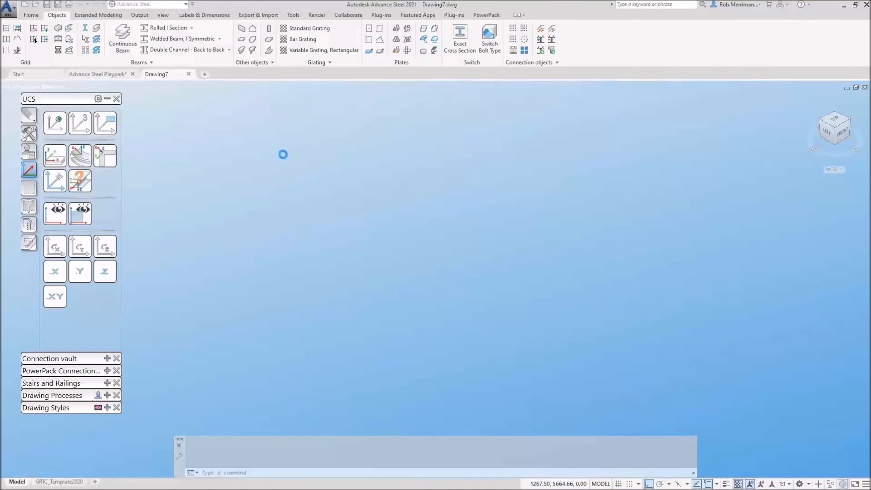
Step: Paste the copied fence section into the new drawing at 0,0,0
{"action": "right_click", "coordinate": [312, 178]}
{"action": "mouse_move", "coordinate": [338, 196]}
{"action": "left_click", "coordinate": [454, 227]}
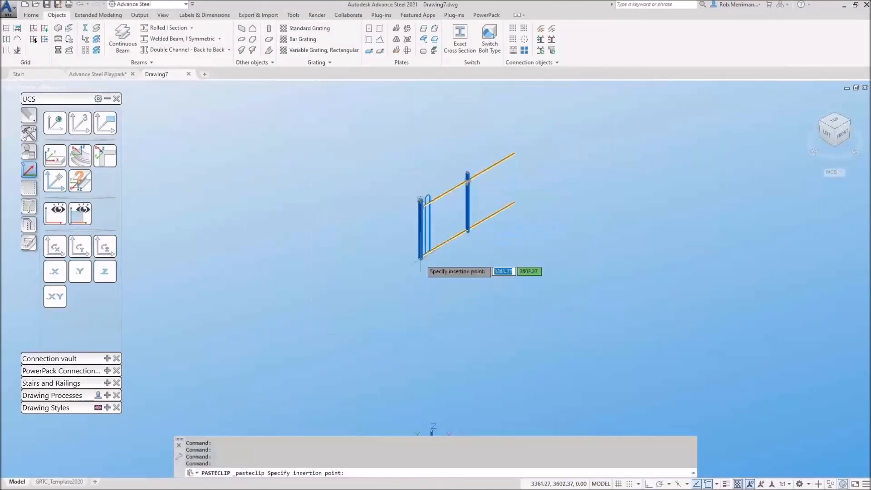
{"action": "type", "text": "0,0,0"}
{"action": "key", "text": "Return"}
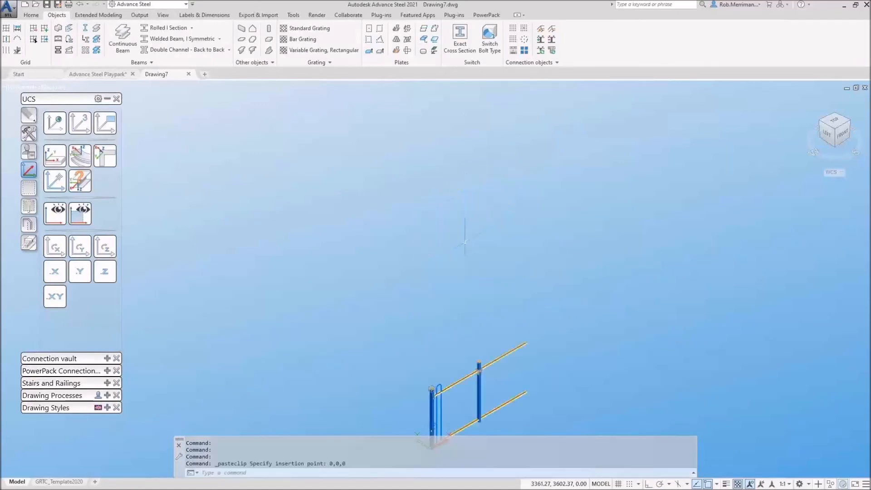
Step: Check the joint properties of the cap plate on the second post
{"action": "scroll", "coordinate": [463, 366], "scroll_direction": "up", "scroll_amount": 6}
{"action": "left_click_drag", "start_coordinate": [462, 289], "coordinate": [423, 265], "text": "shift"}
{"action": "scroll", "coordinate": [424, 271], "scroll_direction": "up", "scroll_amount": 2}
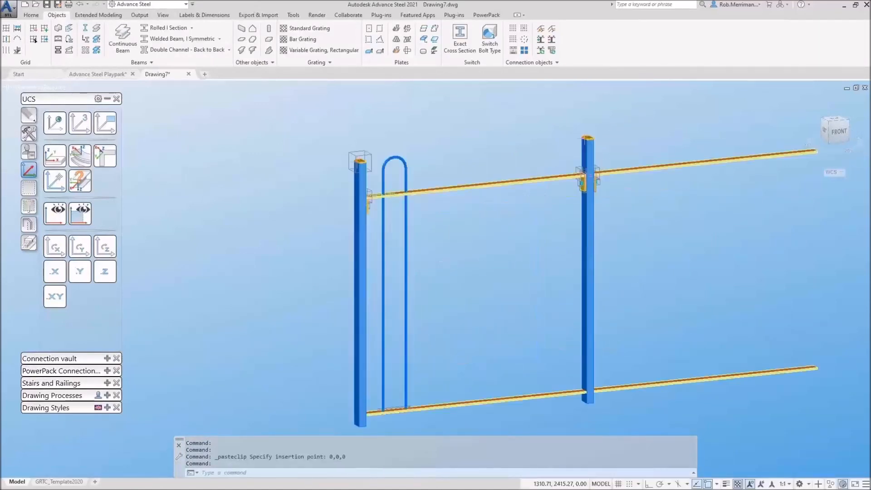
{"action": "scroll", "coordinate": [590, 136], "scroll_direction": "up", "scroll_amount": 3}
{"action": "right_click", "coordinate": [586, 138]}
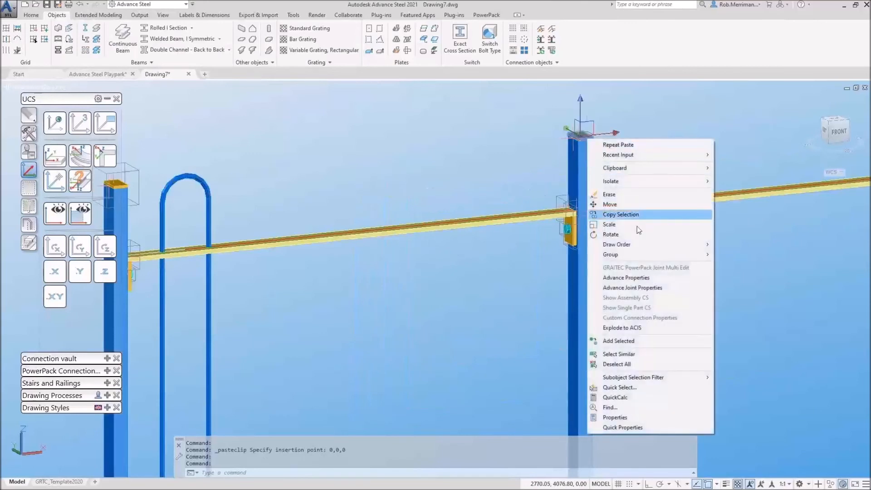
{"action": "left_click", "coordinate": [635, 287]}
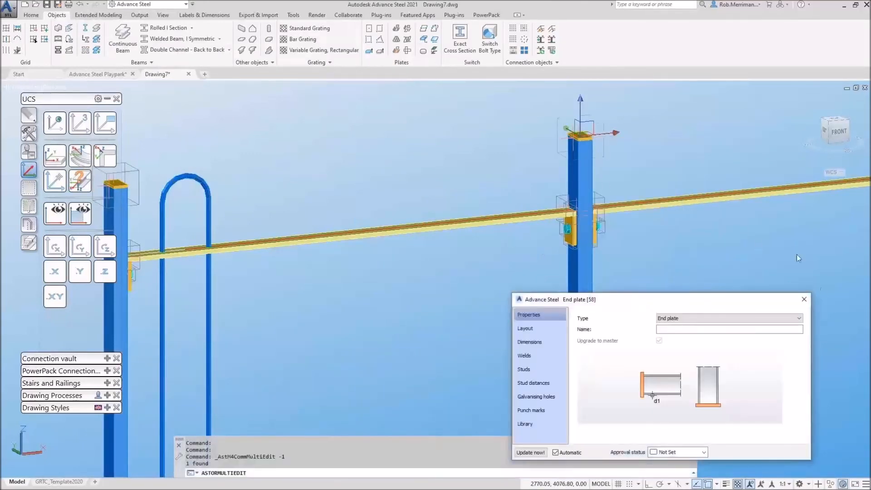
{"action": "left_click", "coordinate": [804, 299]}
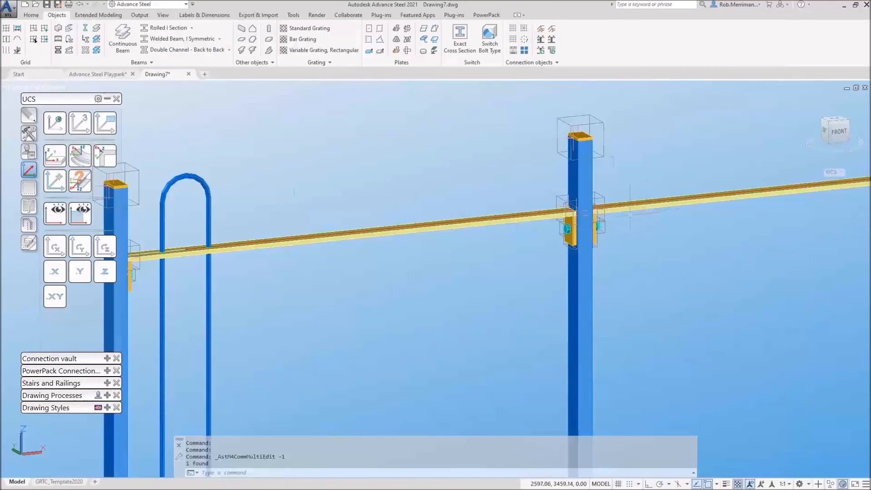
Step: Create a two-beam user connection template driven by the end post and upper rail, named LH Single Post - Running rail
{"action": "scroll", "coordinate": [630, 215], "scroll_direction": "down", "scroll_amount": 2}
{"action": "scroll", "coordinate": [310, 205], "scroll_direction": "up", "scroll_amount": 3}
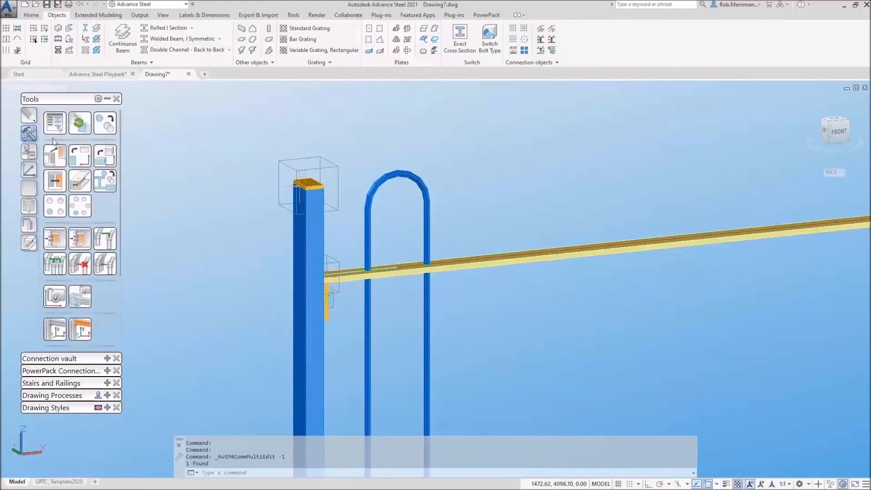
{"action": "left_click", "coordinate": [30, 152]}
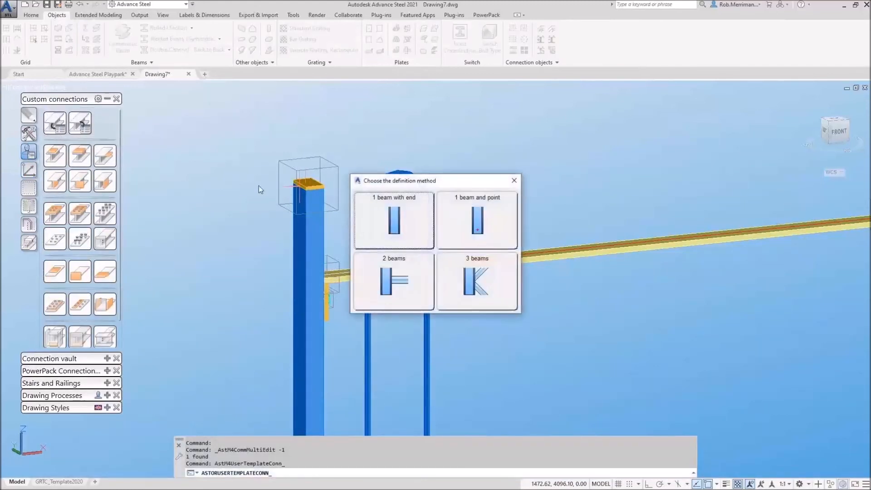
{"action": "left_click", "coordinate": [403, 273]}
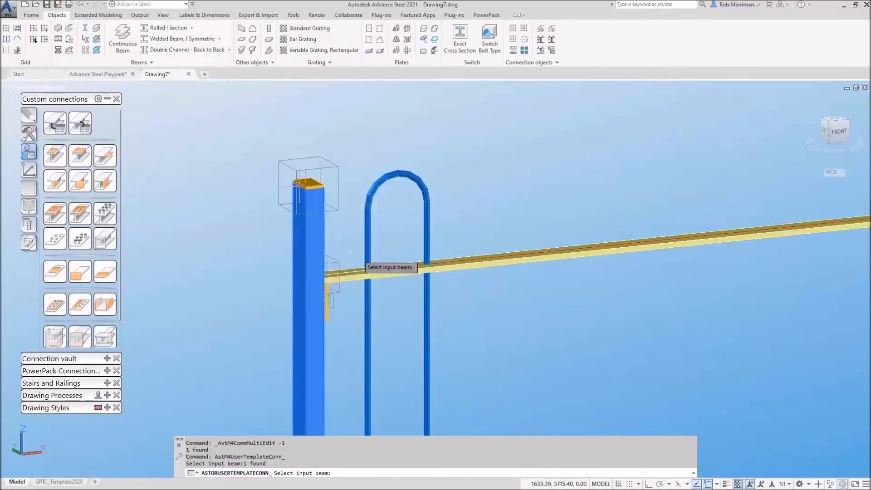
{"action": "left_click", "coordinate": [478, 257]}
{"action": "key", "text": "Return"}
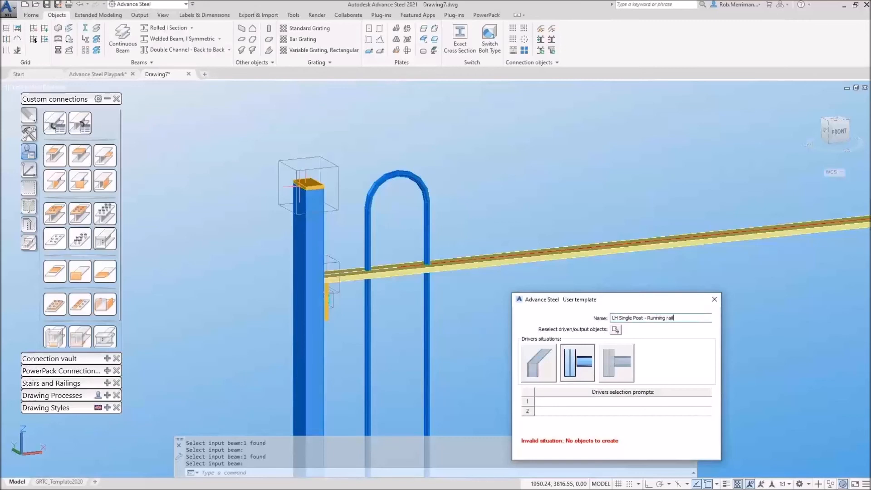
Step: Set the template's driver selection prompts to Post and Top Running rail
{"action": "left_click", "coordinate": [620, 401]}
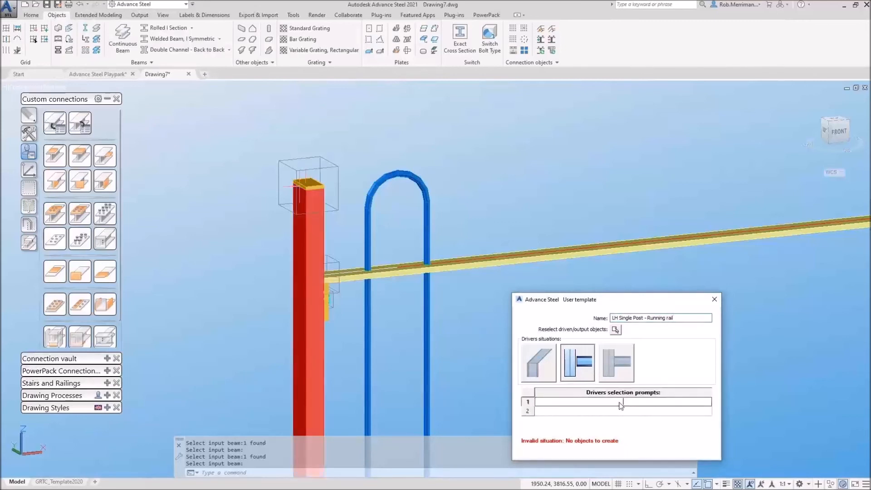
{"action": "left_click", "coordinate": [634, 413]}
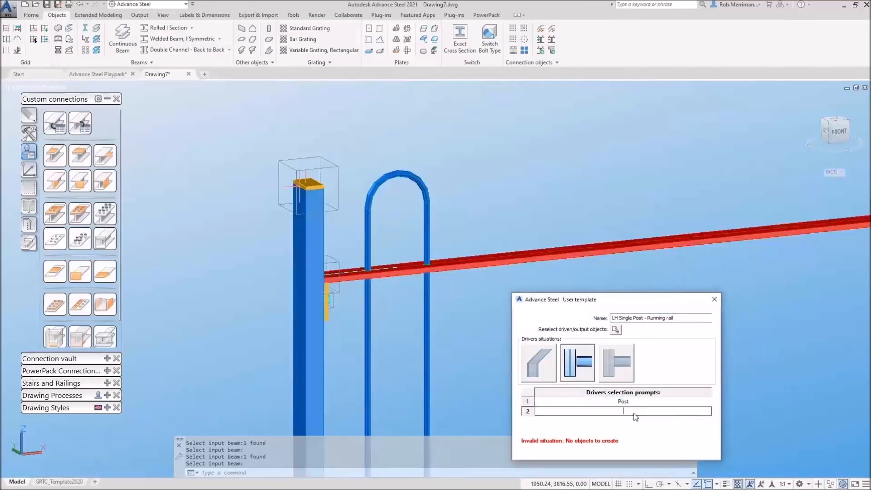
{"action": "type", "text": "Top Running rail"}
Step: Add the end post's cap and upper rail connection objects to the template, and copy the template's name for reuse
{"action": "left_click", "coordinate": [615, 329]}
{"action": "left_click", "coordinate": [247, 121]}
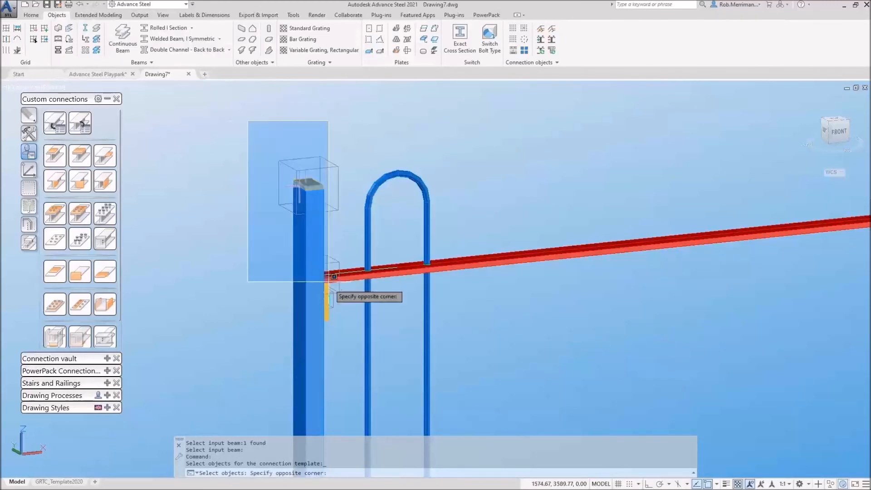
{"action": "left_click", "coordinate": [366, 332]}
{"action": "key", "text": "Return"}
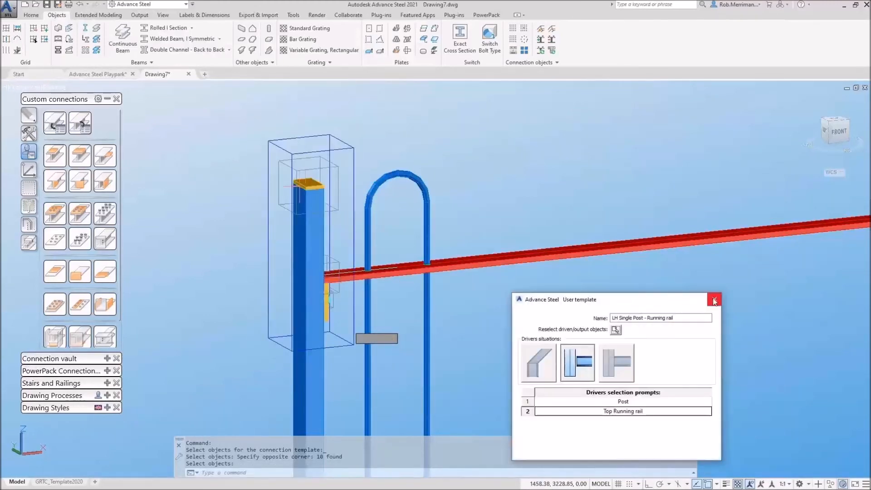
{"action": "left_click_drag", "start_coordinate": [679, 318], "coordinate": [566, 319]}
{"action": "key", "text": "ctrl+c"}
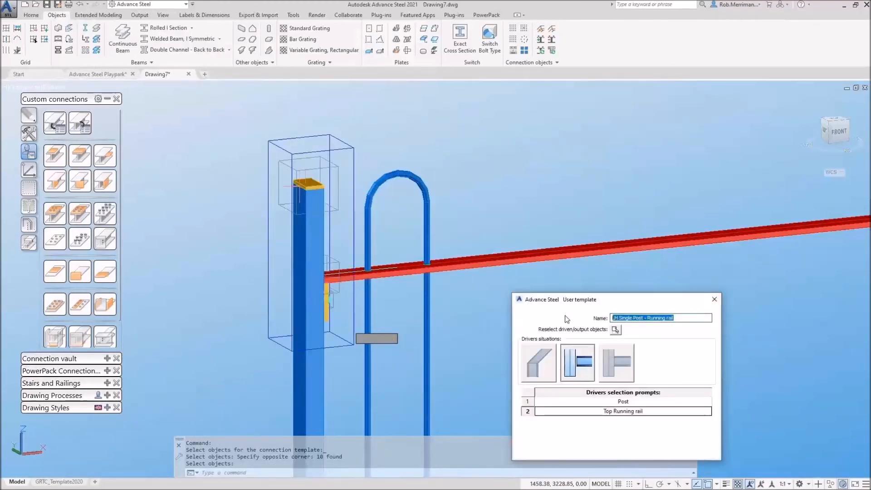
{"action": "left_click", "coordinate": [714, 300]}
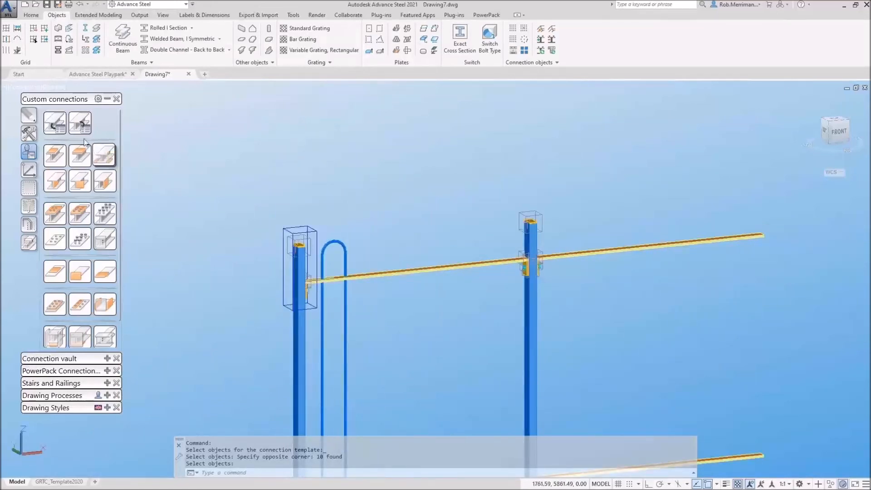
Step: Create a three-beam user connection template driven by the second post and the upper rails on both sides of it
{"action": "left_click", "coordinate": [54, 122]}
{"action": "left_click", "coordinate": [491, 287]}
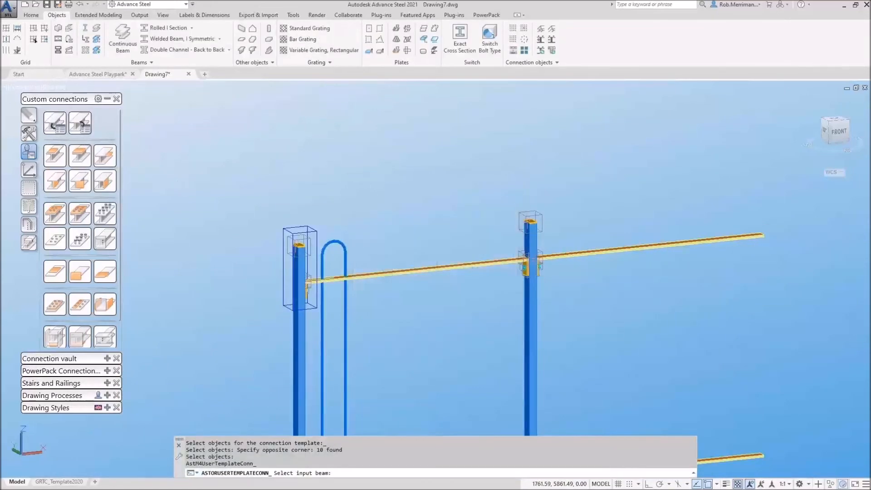
{"action": "scroll", "coordinate": [537, 288], "scroll_direction": "up", "scroll_amount": 4}
{"action": "left_click", "coordinate": [525, 309]}
{"action": "left_click", "coordinate": [449, 238]}
{"action": "left_click", "coordinate": [573, 223]}
{"action": "key", "text": "Return"}
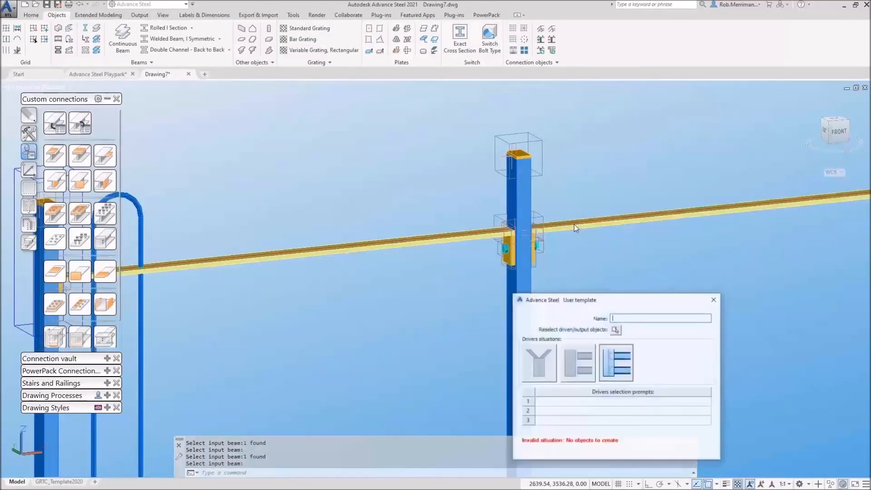
Step: Name the three-beam template Double Post - Running rail, reusing the copied name
{"action": "left_click", "coordinate": [625, 317]}
{"action": "key", "text": "ctrl+v"}
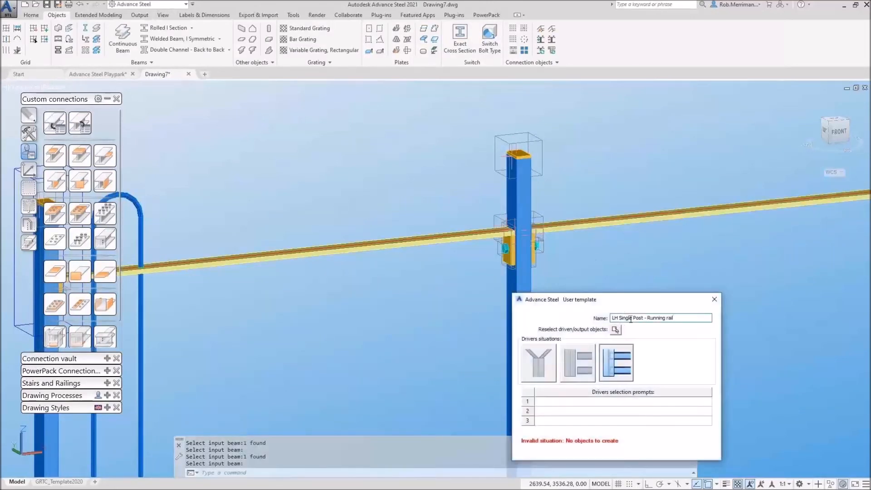
{"action": "left_click_drag", "start_coordinate": [632, 318], "coordinate": [577, 319]}
{"action": "key", "text": "BackSpace"}
{"action": "type", "text": "Double"}
Step: Set the Double Post - Running rail template's driver selection prompts to Post, Left Top rail and Right Top rail
{"action": "left_click", "coordinate": [613, 403]}
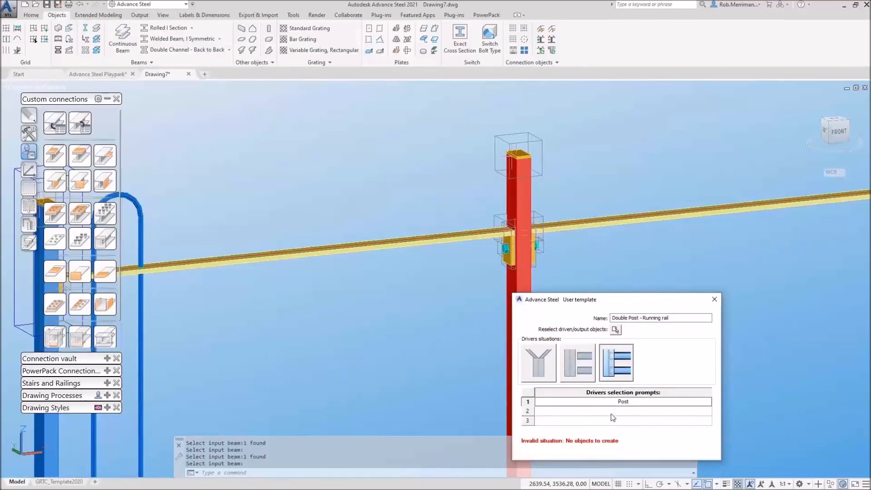
{"action": "left_click", "coordinate": [612, 412]}
{"action": "type", "text": "Left"}
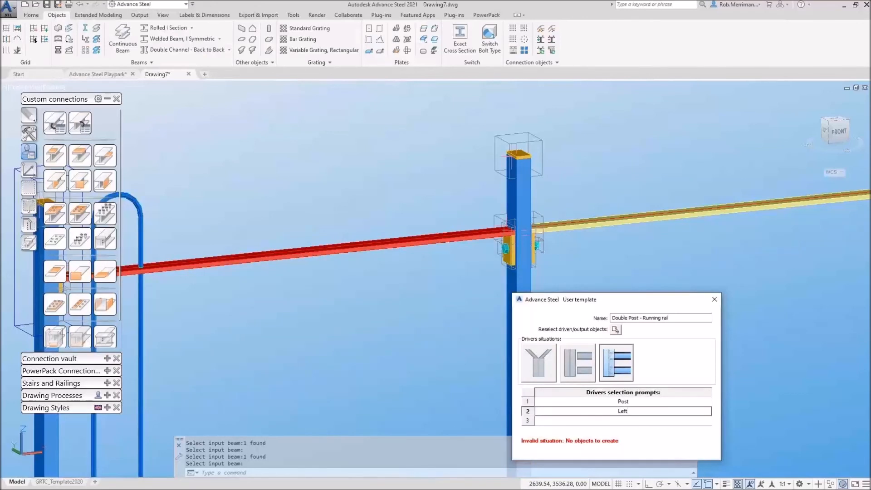
{"action": "type", "text": " Top rail"}
{"action": "left_click", "coordinate": [621, 420]}
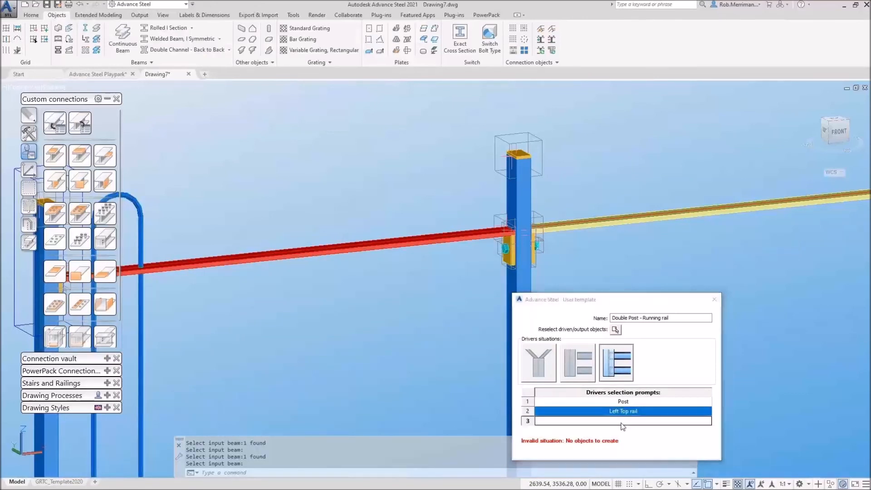
{"action": "type", "text": "Right"}
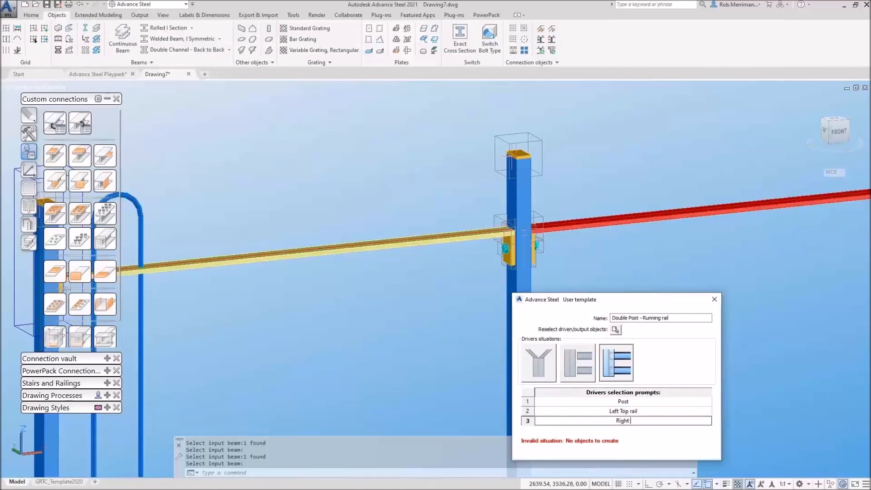
{"action": "type", "text": " toop Rai"}
{"action": "key", "text": "BackSpace"}
{"action": "key", "text": "BackSpace"}
{"action": "type", "text": "rail"}
Step: Add the second post's cap and both upper rail connection objects to the template, and close its properties
{"action": "left_click", "coordinate": [615, 329]}
{"action": "left_click", "coordinate": [434, 110]}
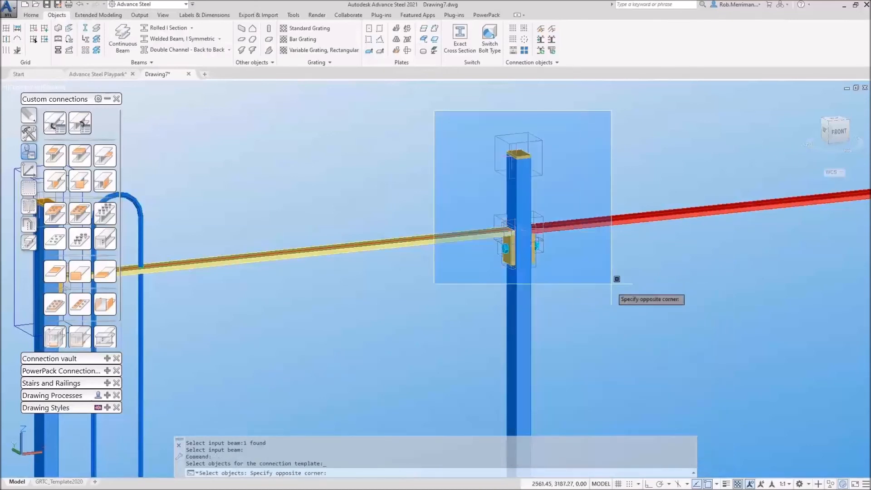
{"action": "left_click", "coordinate": [636, 342]}
{"action": "key", "text": "Return"}
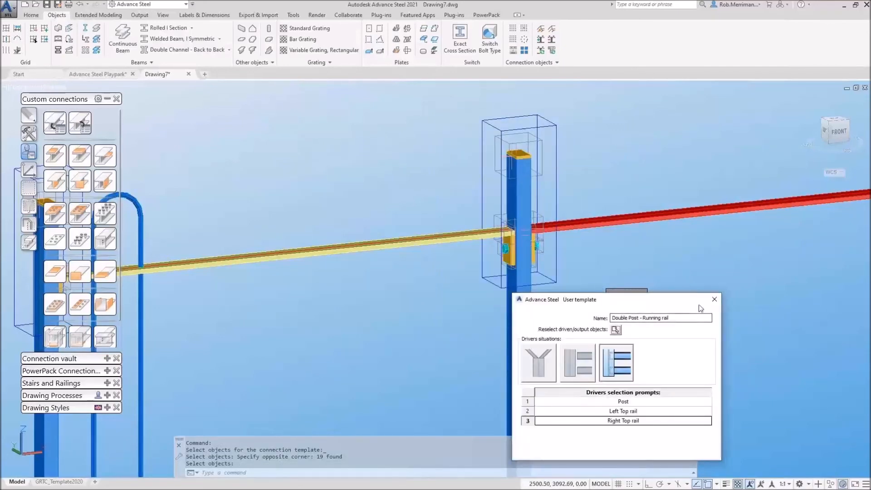
{"action": "left_click", "coordinate": [715, 297]}
Step: Run a clash check on the second post and its connected rails, and dismiss the model browser
{"action": "left_click", "coordinate": [622, 301]}
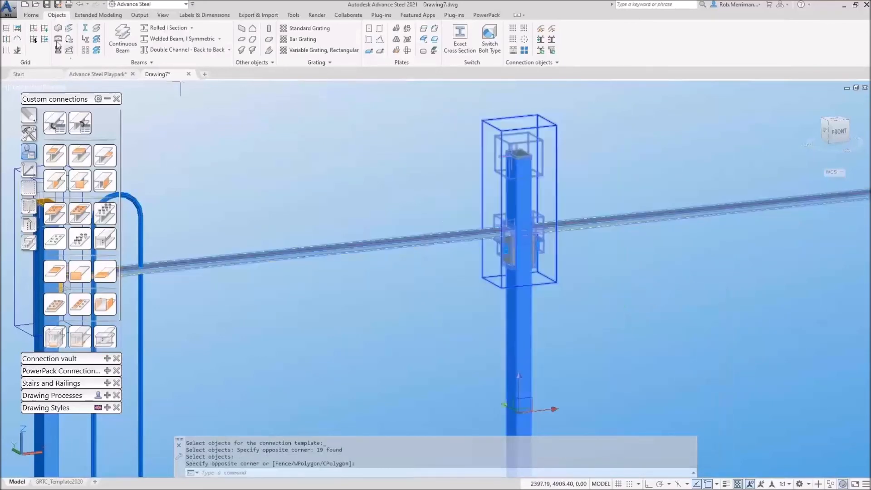
{"action": "left_click", "coordinate": [34, 17]}
{"action": "left_click", "coordinate": [407, 32]}
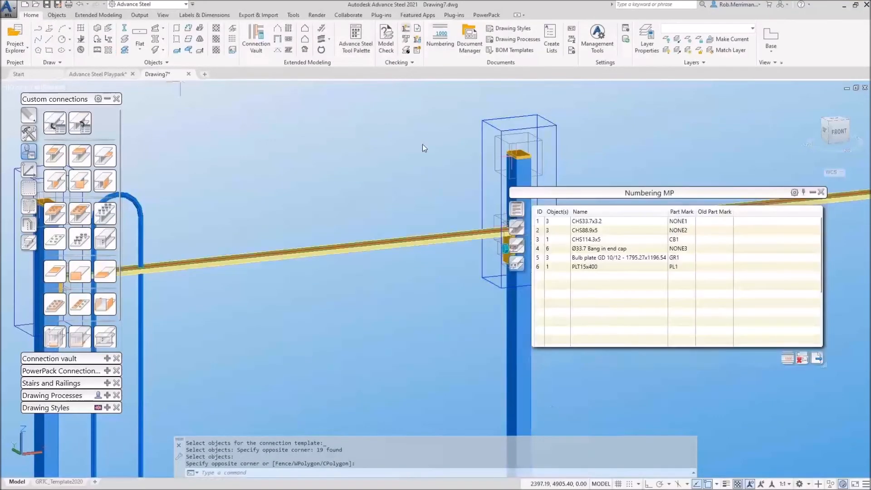
{"action": "left_click", "coordinate": [821, 192]}
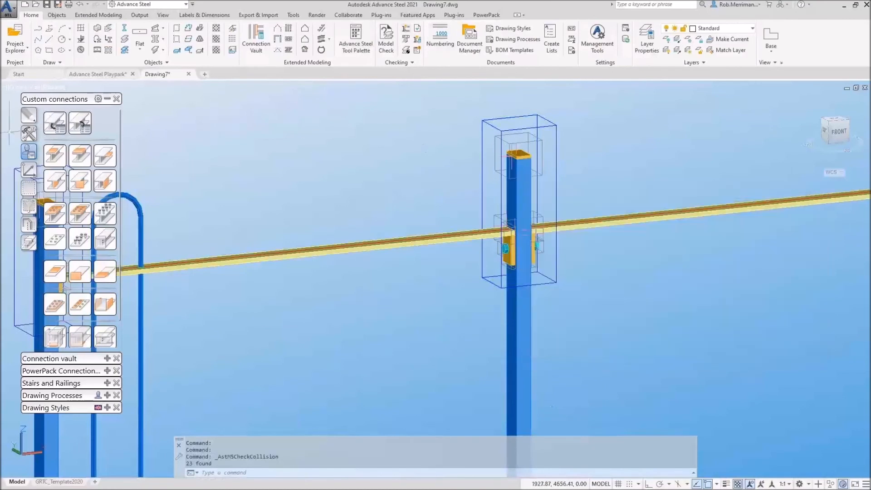
Step: Highlight the parts shop-connected to the second post to check its assembly
{"action": "left_click", "coordinate": [29, 187]}
{"action": "left_click", "coordinate": [80, 213]}
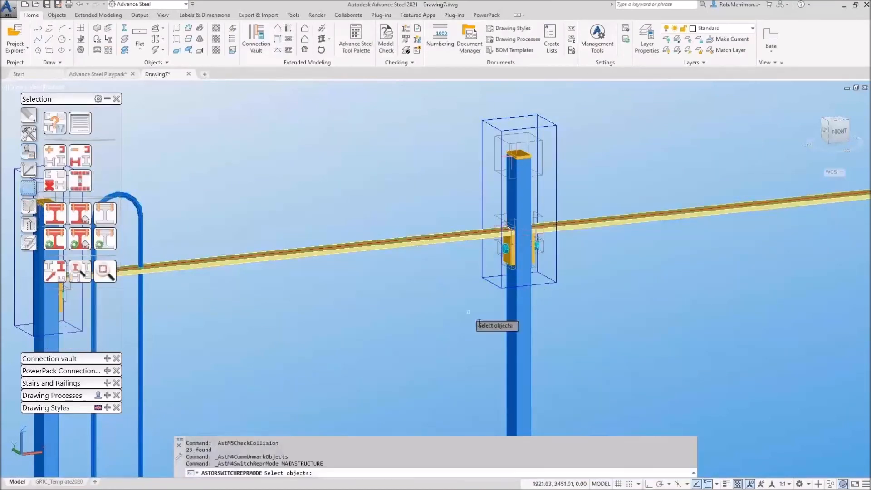
{"action": "left_click", "coordinate": [510, 328]}
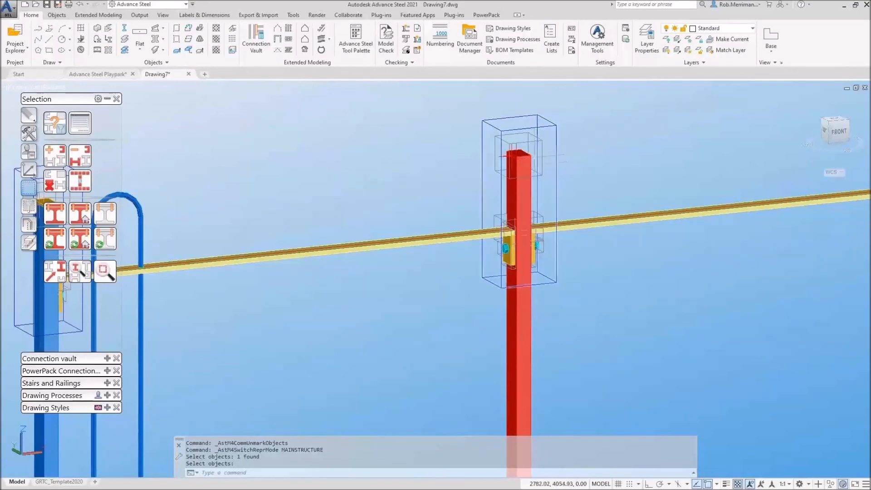
{"action": "scroll", "coordinate": [525, 157], "scroll_direction": "up", "scroll_amount": 3}
{"action": "scroll", "coordinate": [525, 173], "scroll_direction": "down", "scroll_amount": 3}
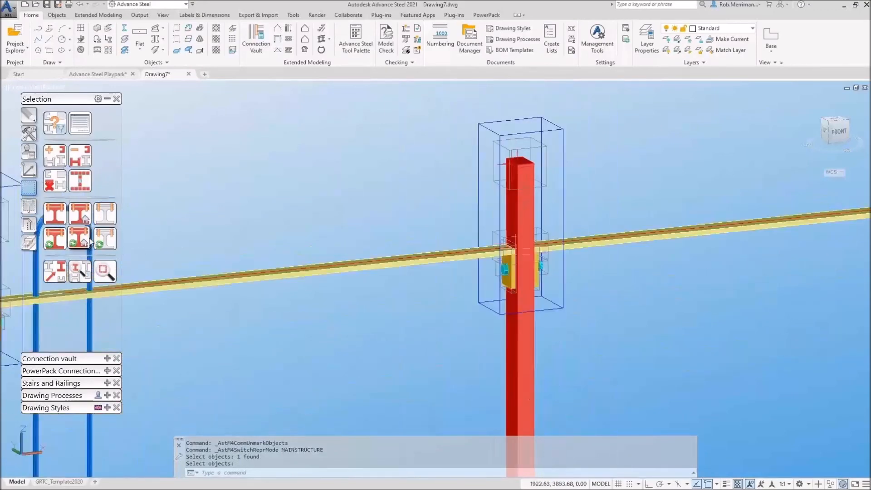
Step: Check the shop connections of the upper rails on both sides of the second post, and clear the marking
{"action": "key", "text": "Return"}
{"action": "left_click", "coordinate": [403, 257]}
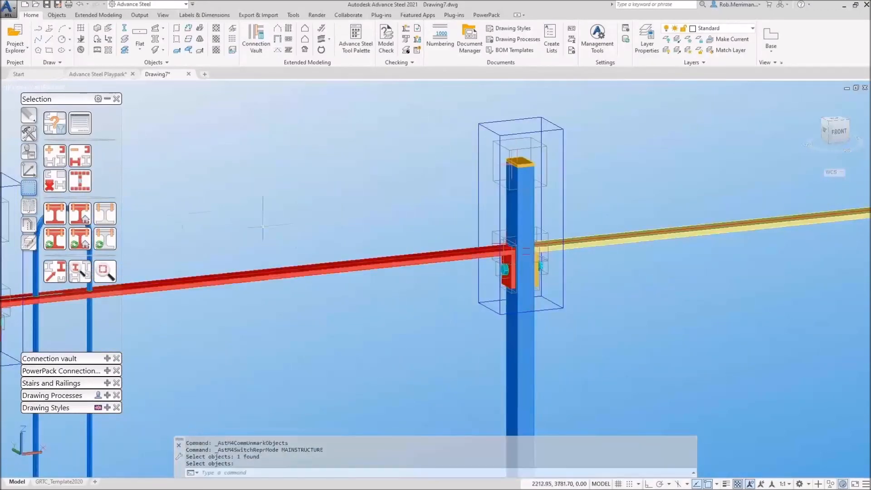
{"action": "key", "text": "Return"}
{"action": "left_click", "coordinate": [572, 245]}
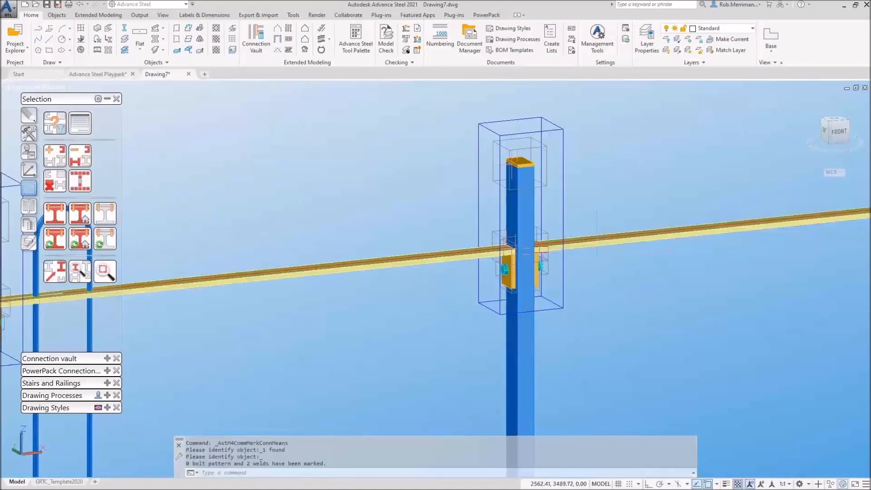
{"action": "left_click", "coordinate": [80, 238]}
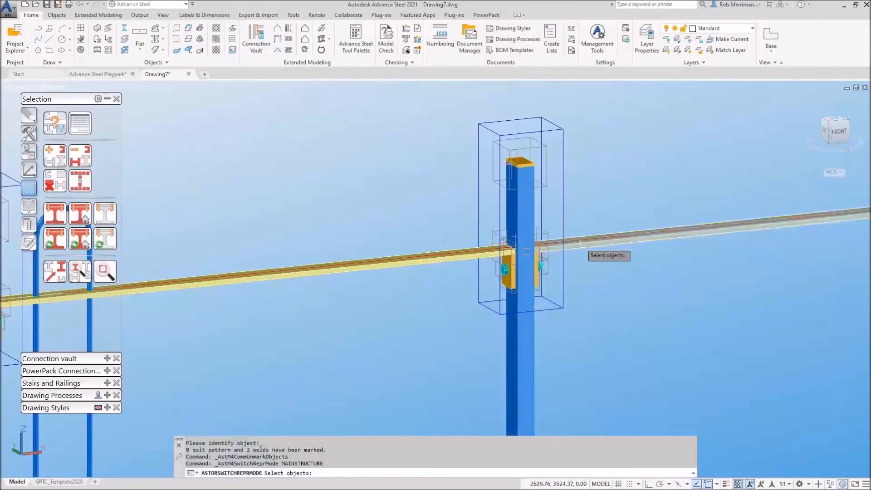
{"action": "left_click", "coordinate": [574, 242]}
{"action": "key", "text": "Return"}
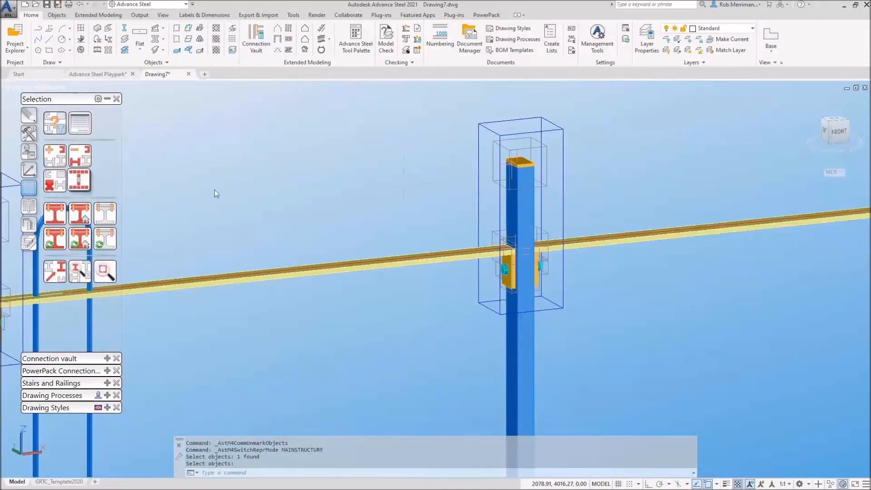
{"action": "scroll", "coordinate": [635, 136], "scroll_direction": "down", "scroll_amount": 3}
{"action": "scroll", "coordinate": [300, 233], "scroll_direction": "up", "scroll_amount": 2}
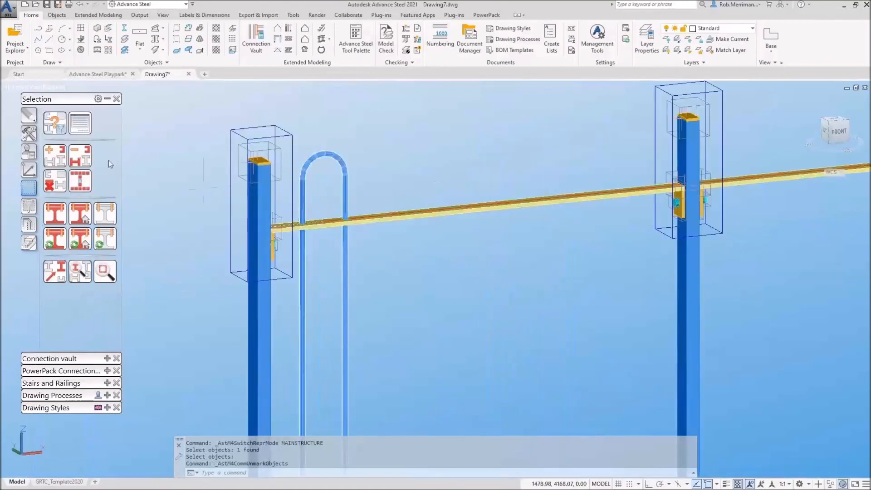
Step: Create a two-beam user connection template named Hooped infill bar, driven by the first bay's upper and lower rails
{"action": "left_click", "coordinate": [28, 133]}
{"action": "left_click", "coordinate": [30, 154]}
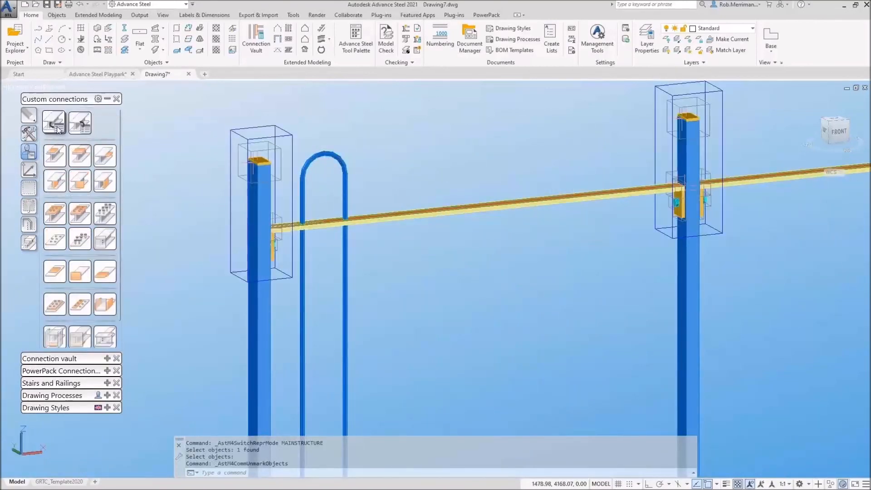
{"action": "left_click", "coordinate": [56, 123]}
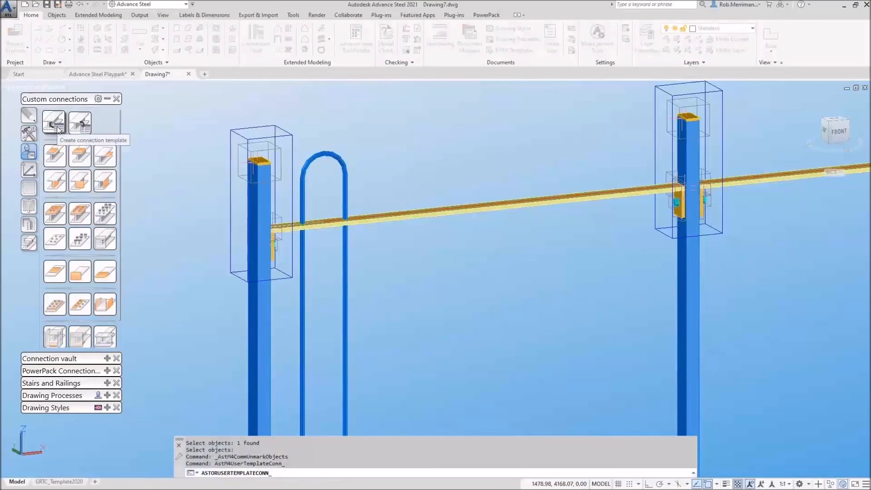
{"action": "left_click", "coordinate": [420, 287]}
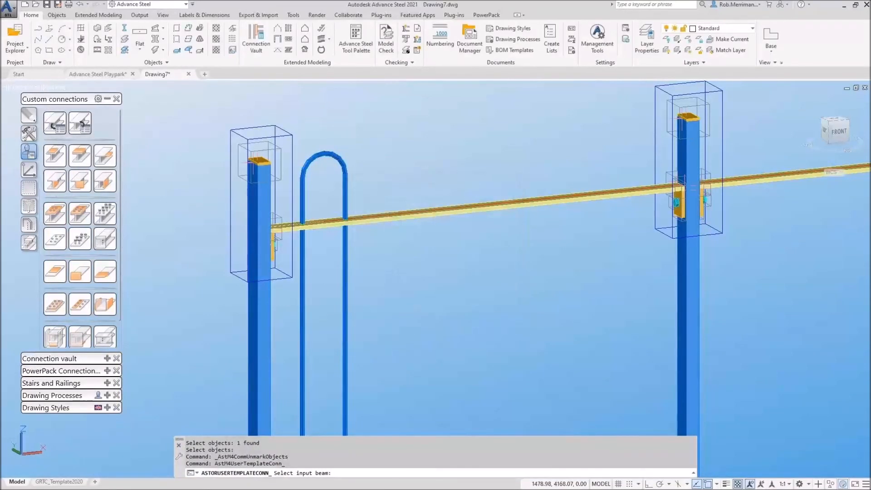
{"action": "left_click", "coordinate": [423, 210]}
{"action": "scroll", "coordinate": [454, 231], "scroll_direction": "down", "scroll_amount": 4}
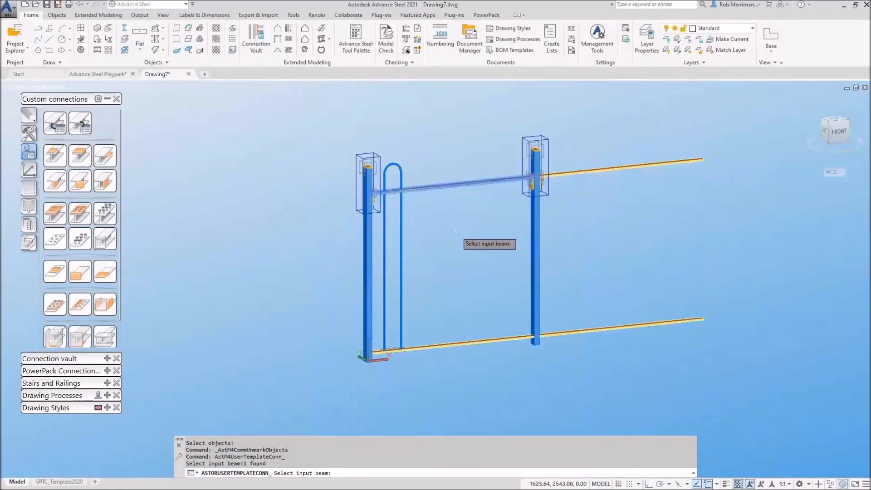
{"action": "left_click", "coordinate": [453, 343]}
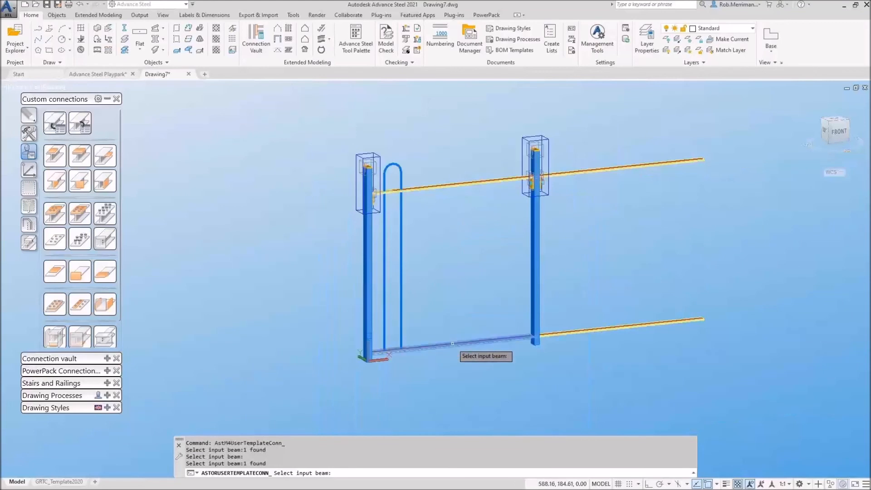
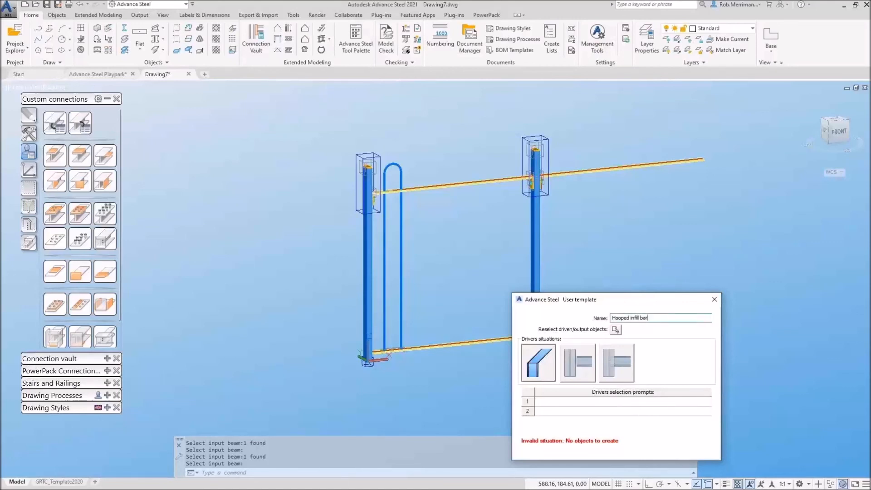
Step: Set the template's driver selection prompts to Top running rail and Bottom running rail
{"action": "left_click", "coordinate": [619, 402]}
{"action": "type", "text": "Top r"}
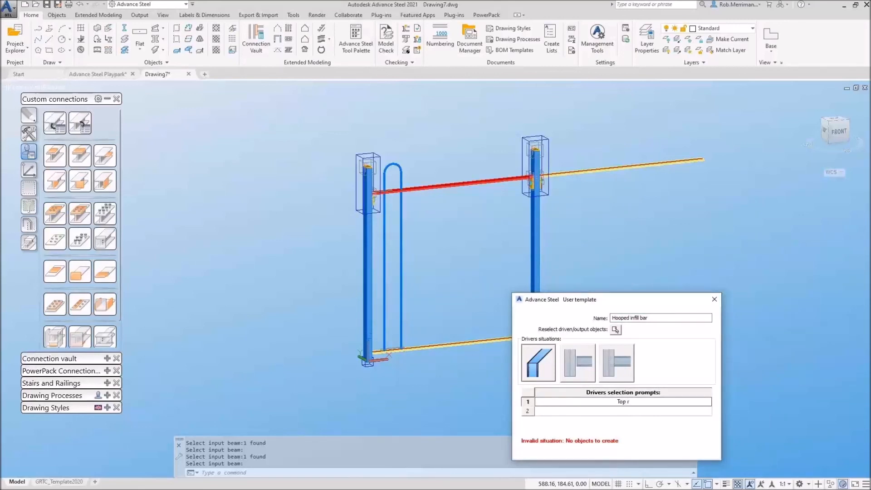
{"action": "type", "text": "unning rail"}
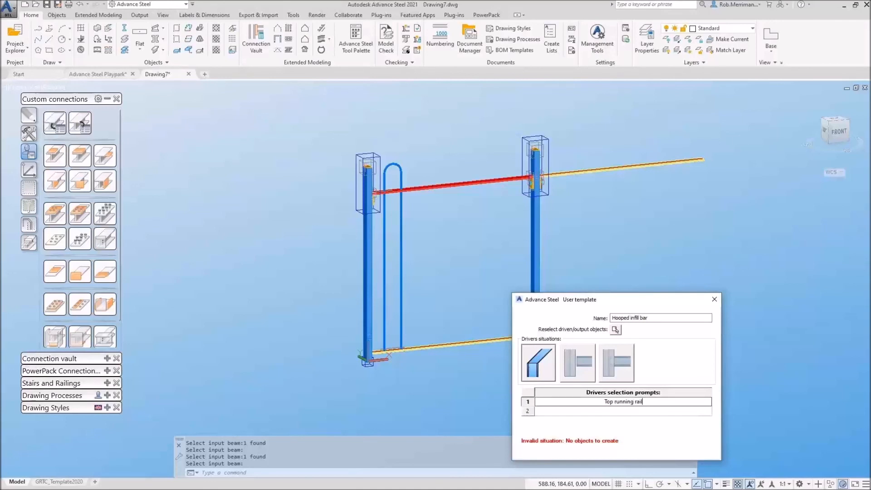
{"action": "left_click", "coordinate": [616, 411]}
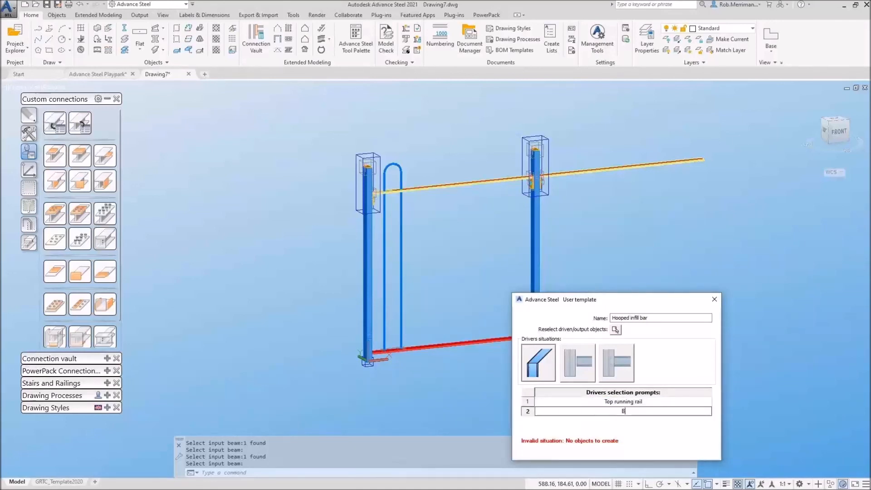
{"action": "type", "text": "Bottom running t"}
{"action": "key", "text": "BackSpace"}
{"action": "type", "text": "rail"}
Step: Add the hooped bar and its hole features in the upper and lower rails to the template, and close its properties
{"action": "left_click", "coordinate": [615, 329]}
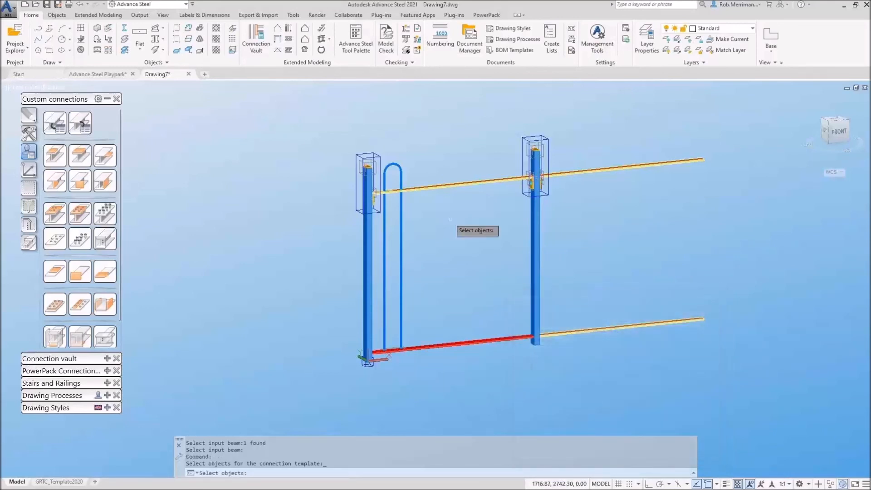
{"action": "left_click", "coordinate": [384, 174]}
{"action": "left_click", "coordinate": [380, 147]}
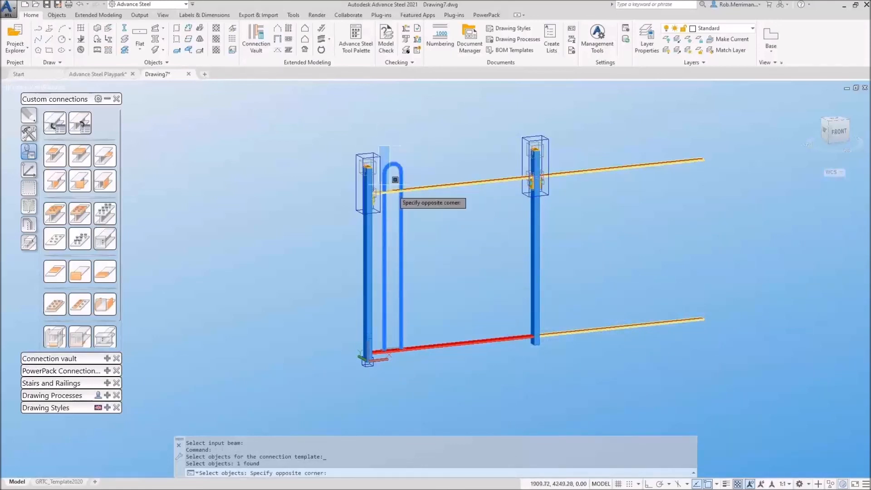
{"action": "left_click", "coordinate": [434, 245]}
{"action": "left_click", "coordinate": [375, 317]}
{"action": "left_click", "coordinate": [445, 385]}
{"action": "key", "text": "Return"}
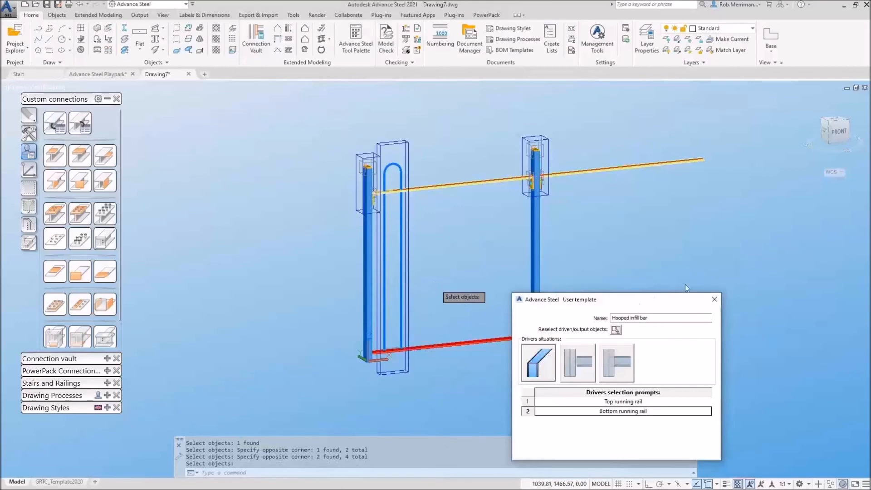
{"action": "left_click", "coordinate": [714, 300]}
Step: Highlight the parts shop-connected to the first bay's upper rail to check its assembly, and clear the marking
{"action": "scroll", "coordinate": [385, 189], "scroll_direction": "up", "scroll_amount": 5}
{"action": "scroll", "coordinate": [395, 192], "scroll_direction": "up", "scroll_amount": 2}
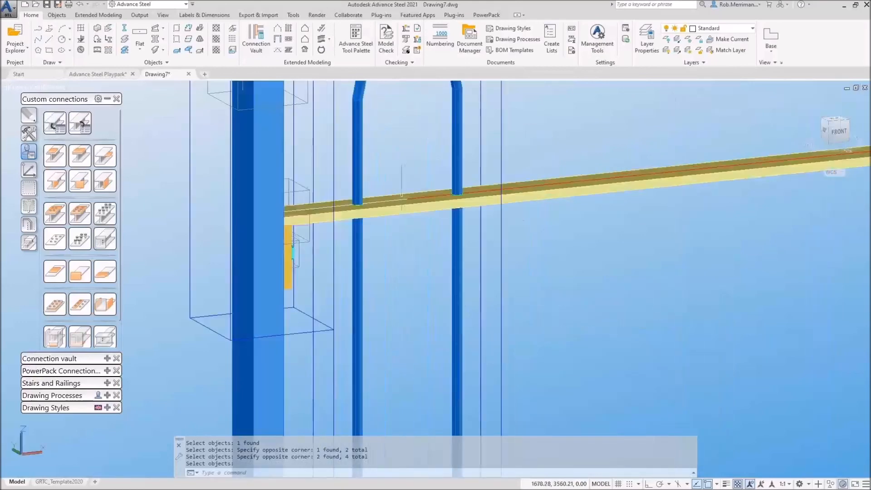
{"action": "scroll", "coordinate": [395, 192], "scroll_direction": "down", "scroll_amount": 3}
{"action": "left_click", "coordinate": [56, 15]}
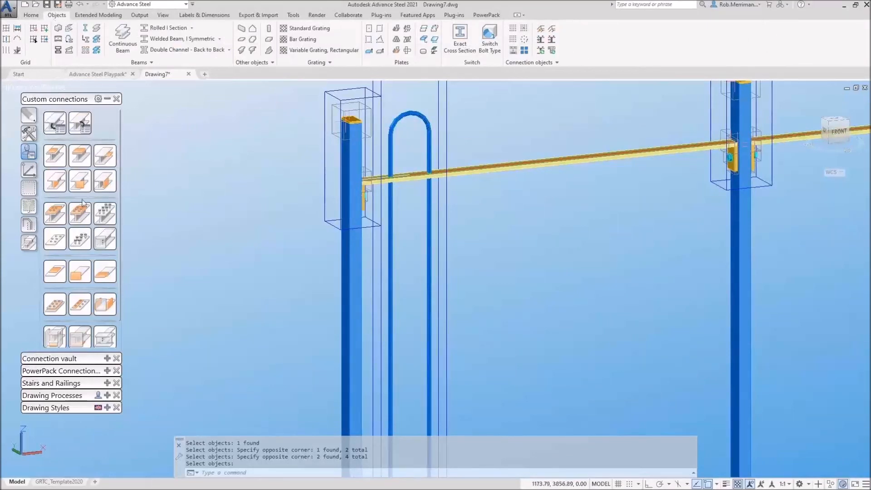
{"action": "left_click", "coordinate": [28, 172]}
{"action": "left_click", "coordinate": [30, 191]}
{"action": "left_click", "coordinate": [80, 238]}
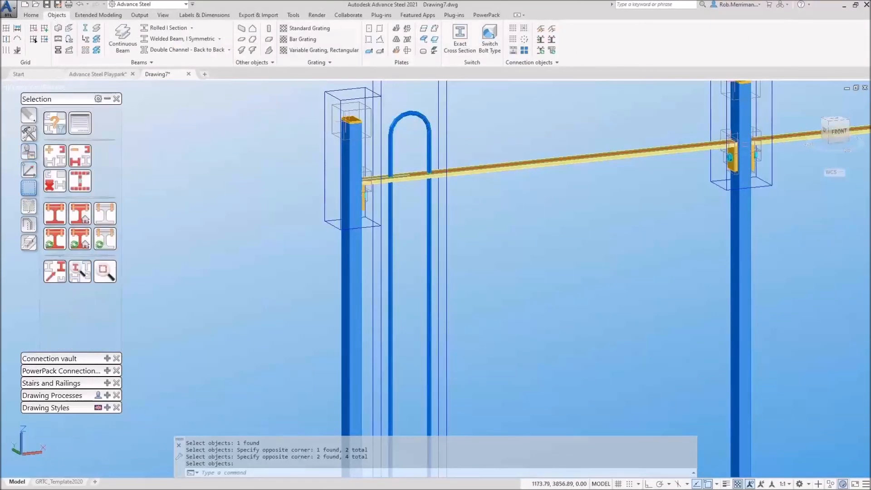
{"action": "left_click", "coordinate": [460, 169]}
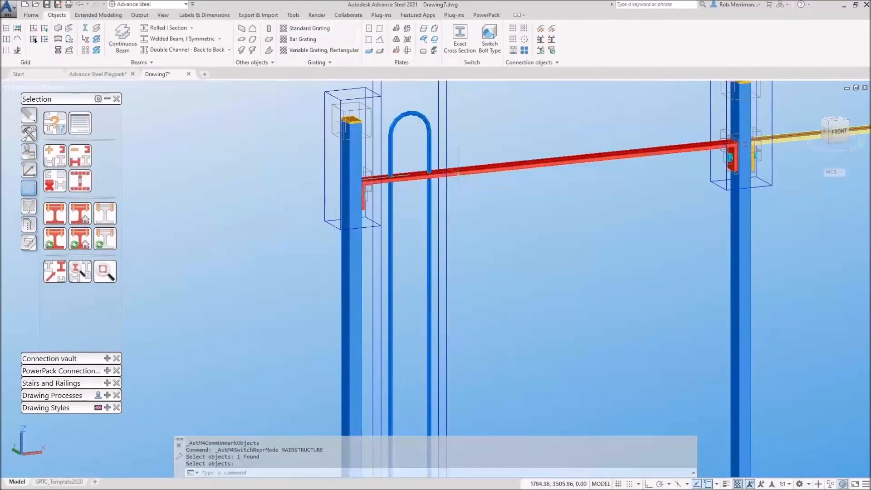
{"action": "scroll", "coordinate": [423, 150], "scroll_direction": "up", "scroll_amount": 3}
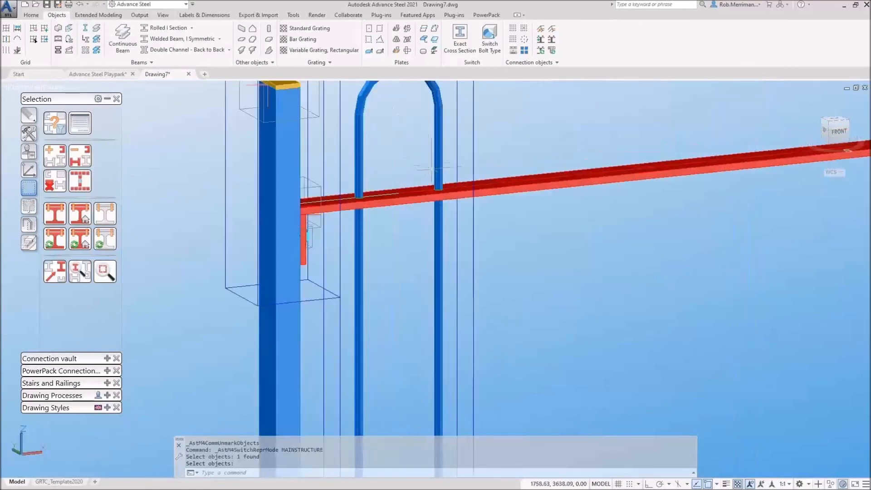
{"action": "left_click", "coordinate": [56, 181]}
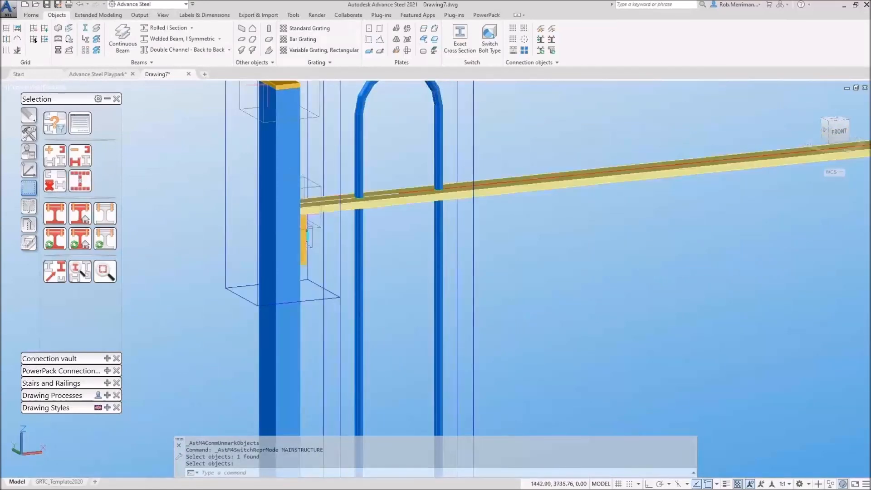
Step: Weld the hooped bar to the upper rail, placing the weld at an endpoint on the rail between the bar's legs
{"action": "left_click", "coordinate": [537, 33]}
{"action": "left_click", "coordinate": [422, 196]}
{"action": "left_click", "coordinate": [388, 194]}
{"action": "key", "text": "Return"}
{"action": "right_click", "coordinate": [395, 196], "text": "shift"}
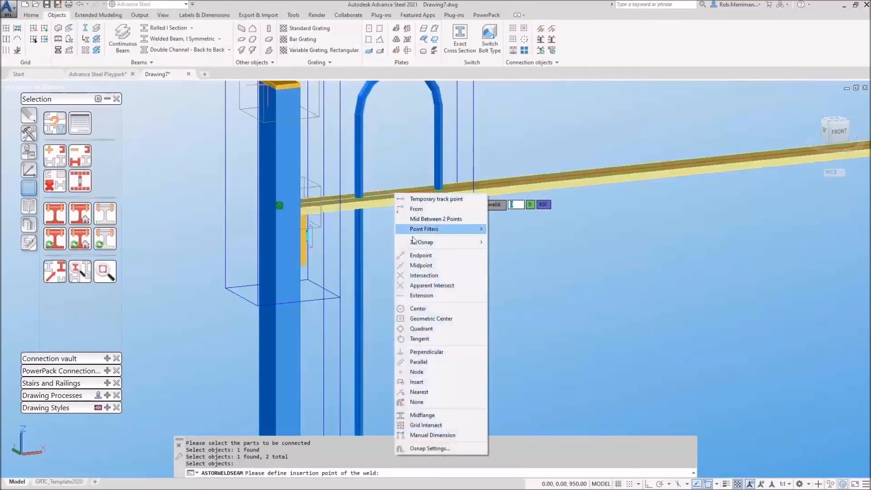
{"action": "left_click", "coordinate": [419, 256]}
{"action": "left_click", "coordinate": [399, 198]}
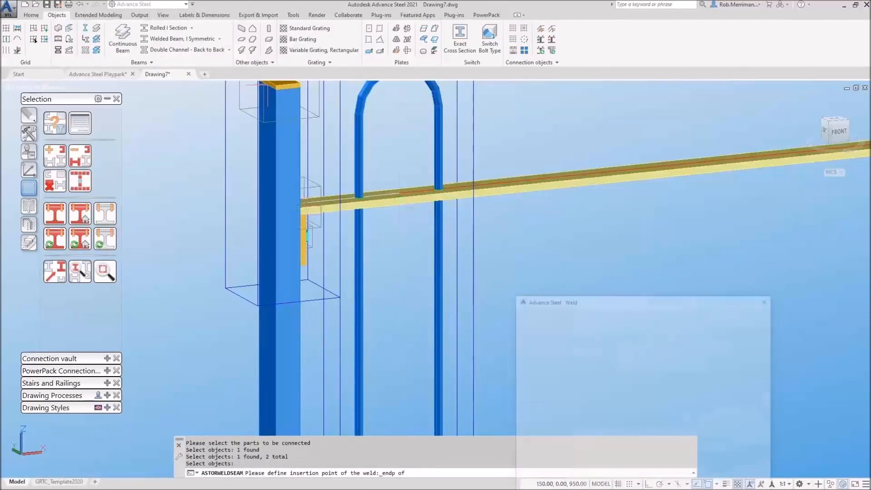
{"action": "left_click", "coordinate": [768, 299]}
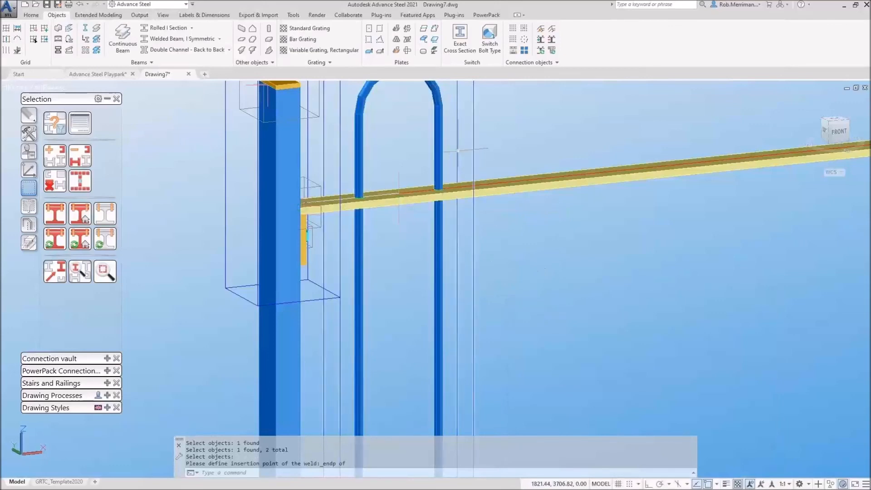
Step: Reselect the Hooped infill bar template's objects around the bar at both rails to include the new weld, and close its properties
{"action": "double_click", "coordinate": [457, 174]}
{"action": "left_click", "coordinate": [616, 331]}
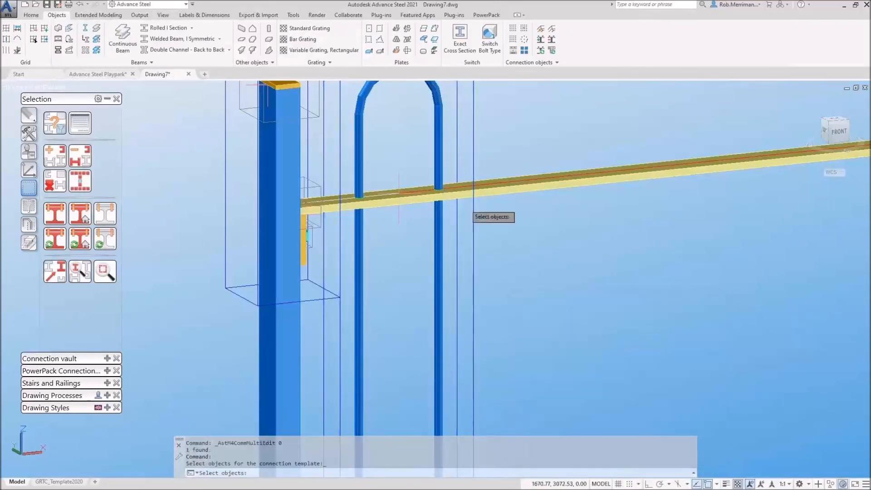
{"action": "scroll", "coordinate": [427, 203], "scroll_direction": "down", "scroll_amount": 2}
{"action": "scroll", "coordinate": [408, 157], "scroll_direction": "up", "scroll_amount": 3}
{"action": "left_click", "coordinate": [386, 143]}
{"action": "scroll", "coordinate": [478, 192], "scroll_direction": "down", "scroll_amount": 5}
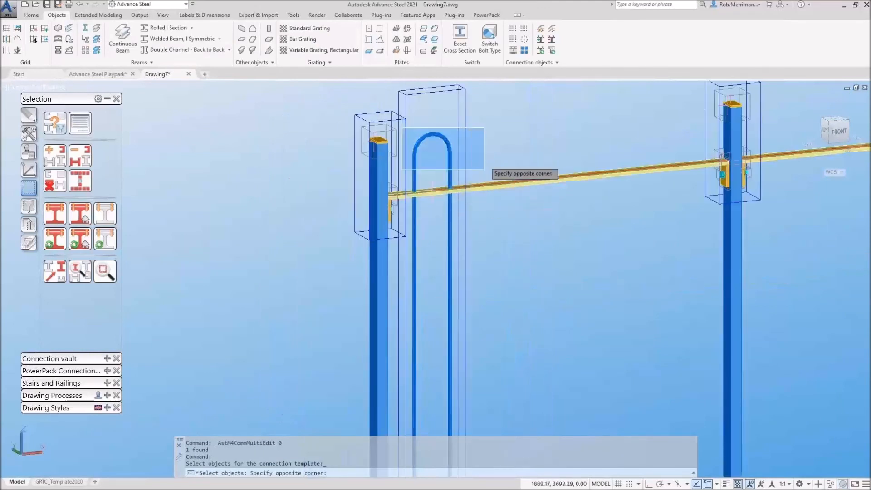
{"action": "scroll", "coordinate": [492, 200], "scroll_direction": "down", "scroll_amount": 2}
{"action": "left_click", "coordinate": [508, 265]}
{"action": "scroll", "coordinate": [481, 258], "scroll_direction": "up", "scroll_amount": 5}
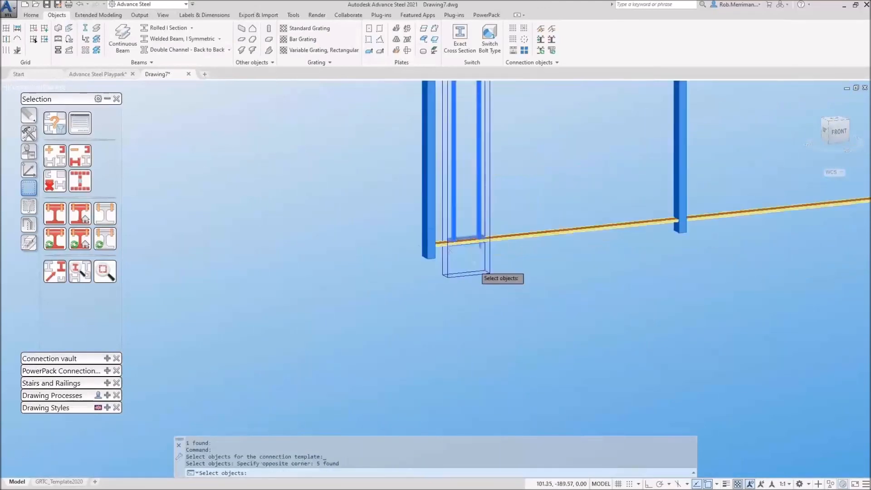
{"action": "scroll", "coordinate": [472, 239], "scroll_direction": "up", "scroll_amount": 4}
{"action": "left_click", "coordinate": [380, 193]}
{"action": "left_click", "coordinate": [578, 258]}
{"action": "key", "text": "Return"}
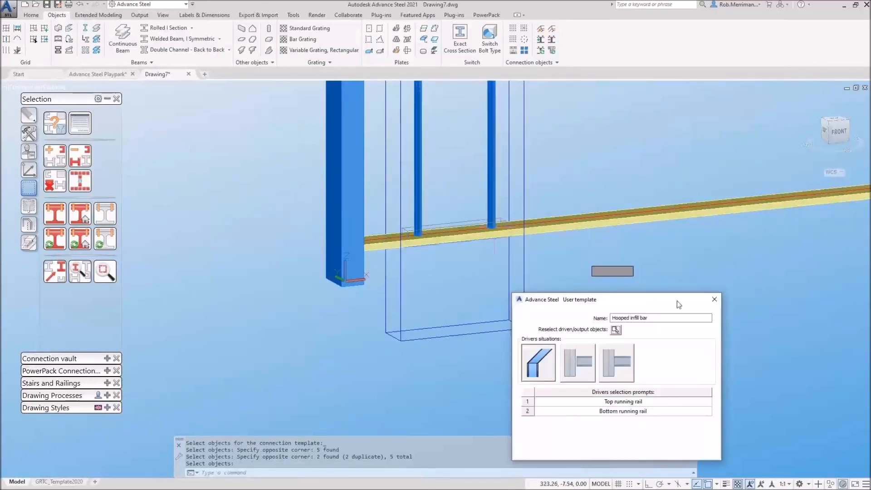
{"action": "left_click", "coordinate": [713, 299]}
Step: Begin saving the template drawing under a new name in the GBR Shared ConnectionTemplates folder
{"action": "scroll", "coordinate": [387, 240], "scroll_direction": "down", "scroll_amount": 6}
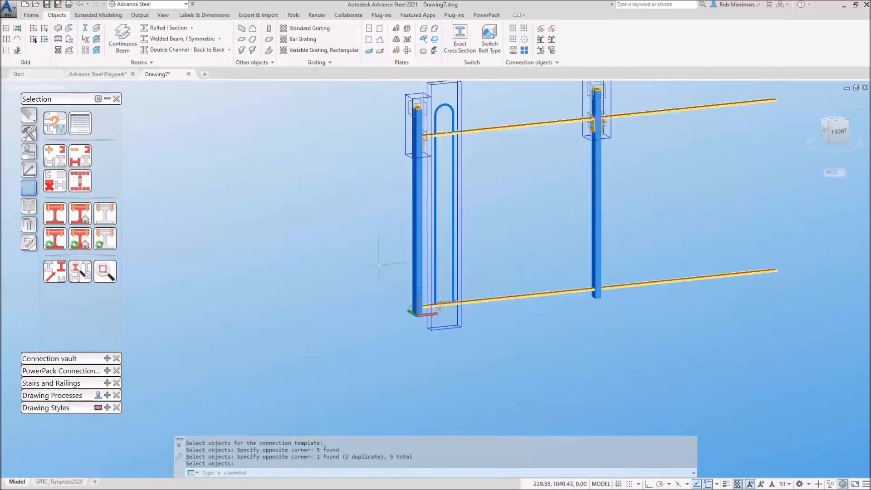
{"action": "left_click", "coordinate": [58, 5]}
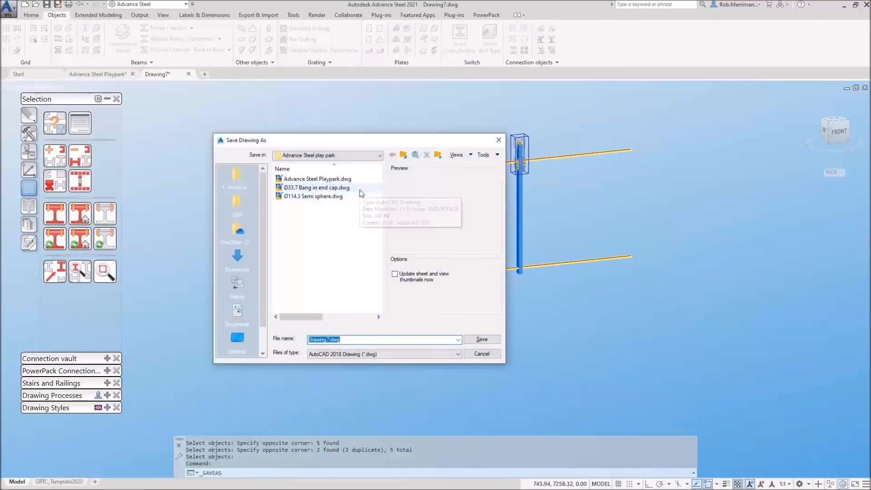
{"action": "left_click", "coordinate": [237, 199]}
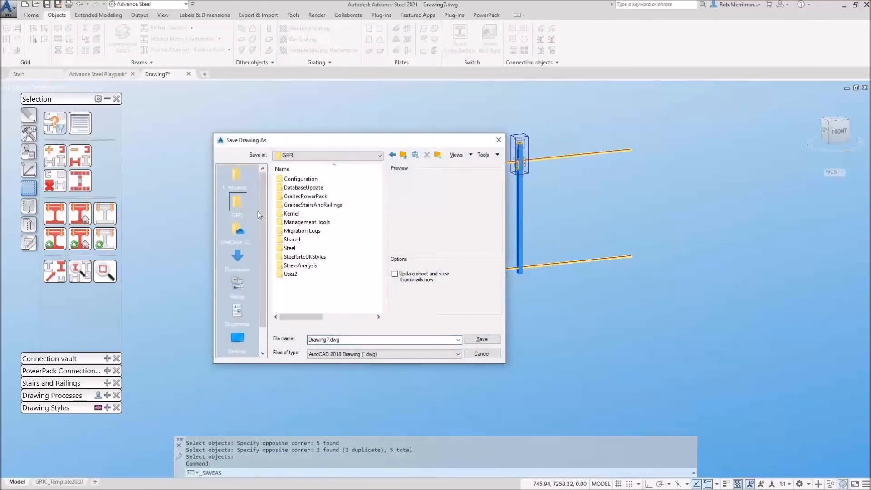
{"action": "left_click", "coordinate": [327, 157]}
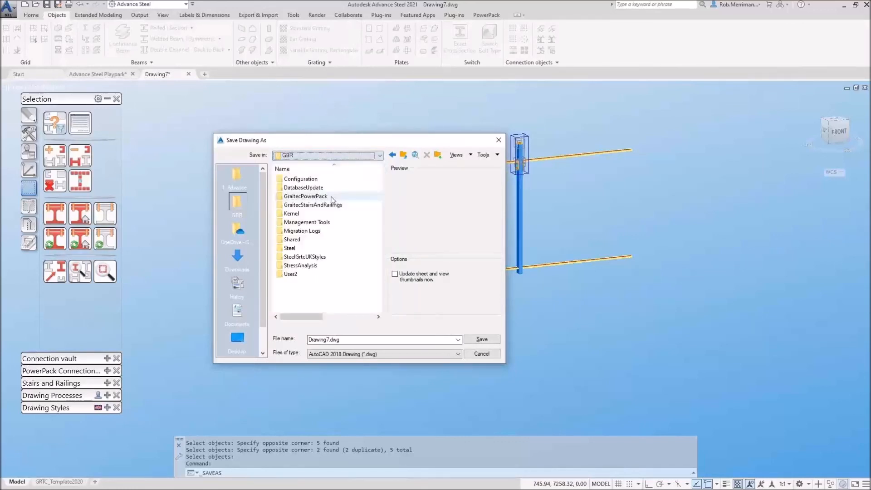
{"action": "double_click", "coordinate": [299, 239]}
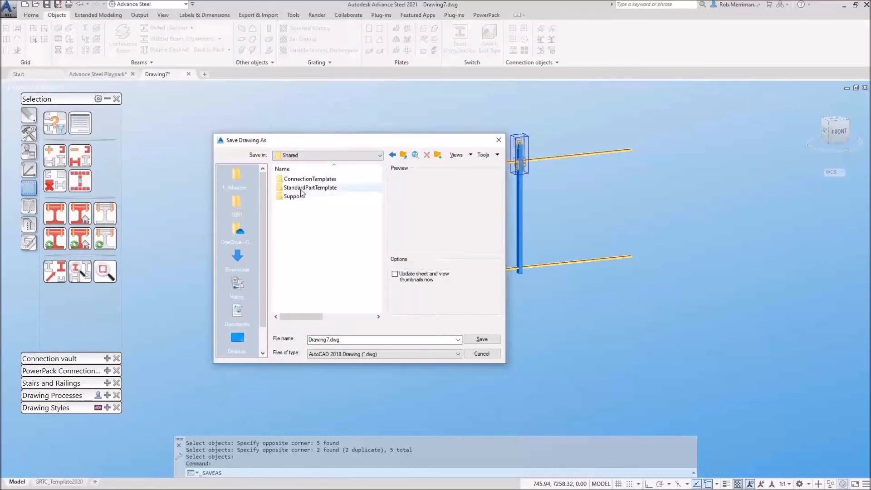
{"action": "double_click", "coordinate": [299, 179]}
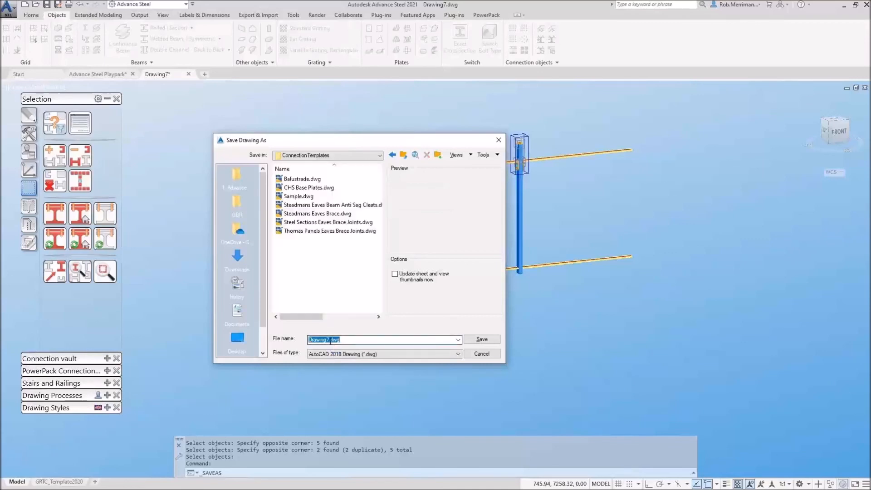
Step: Save the template drawing as Railings.dwg and close it
{"action": "type", "text": "Plat"}
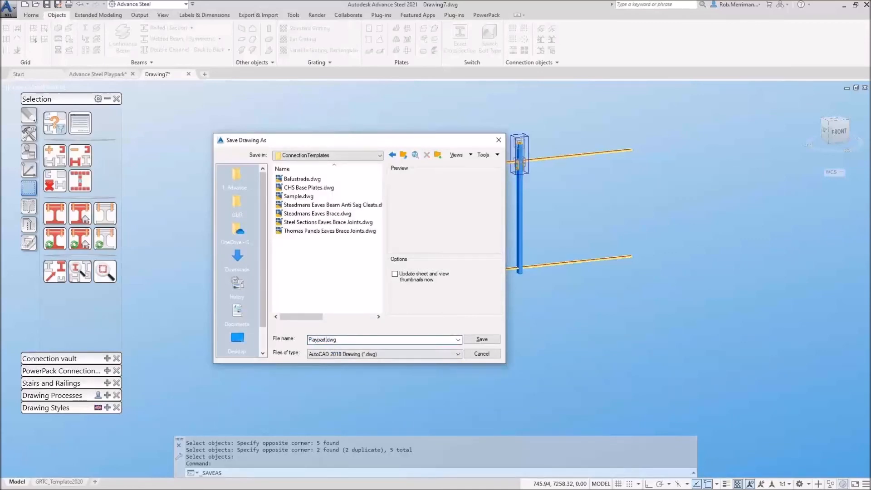
{"action": "key", "text": "BackSpace"}
{"action": "key", "text": "BackSpace"}
{"action": "key", "text": "BackSpace"}
{"action": "key", "text": "BackSpace"}
{"action": "key", "text": "BackSpace"}
{"action": "key", "text": "BackSpace"}
{"action": "key", "text": "BackSpace"}
{"action": "key", "text": "BackSpace"}
{"action": "key", "text": "BackSpace"}
{"action": "key", "text": "Return"}
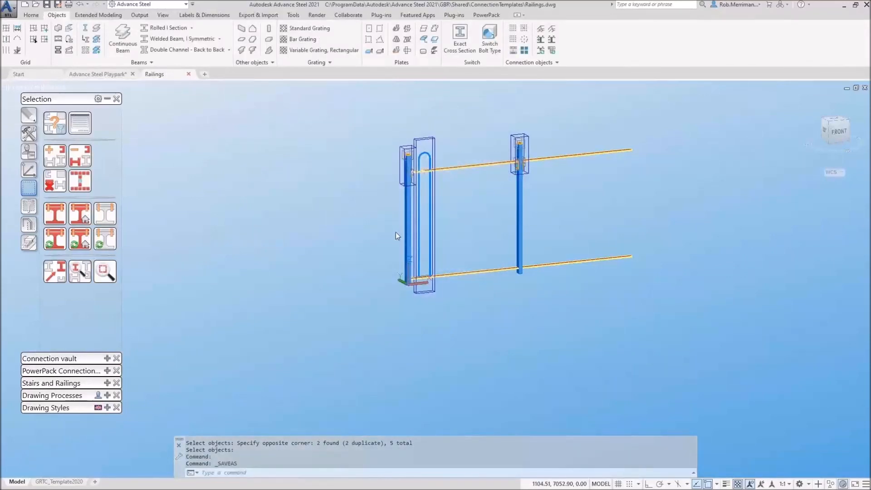
{"action": "left_click", "coordinate": [189, 74]}
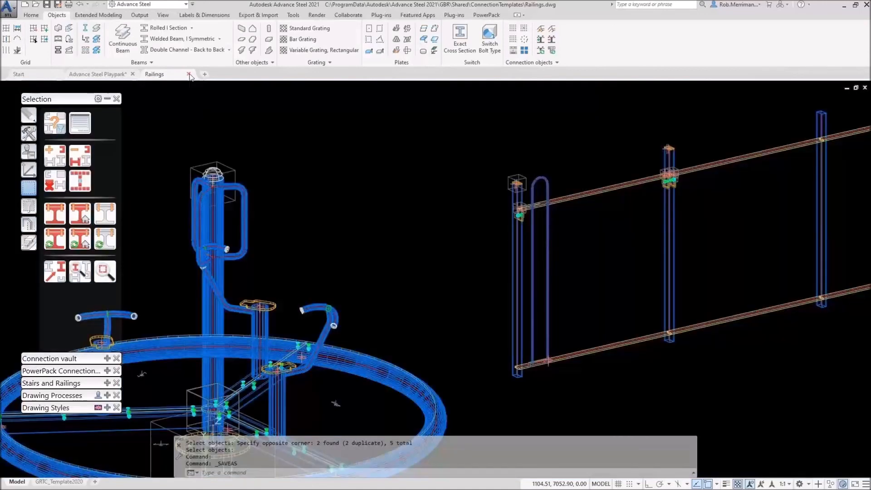
Step: Delete the manually modelled post caps, cleats, bolts, hooped bar and leftover bottom rail feature from the fence in the playpark model
{"action": "left_click", "coordinate": [494, 164]}
{"action": "left_click", "coordinate": [590, 274]}
{"action": "key", "text": "Delete"}
{"action": "left_click", "coordinate": [621, 132]}
{"action": "left_click", "coordinate": [723, 251]}
{"action": "key", "text": "Delete"}
{"action": "left_click", "coordinate": [543, 218]}
{"action": "key", "text": "Delete"}
{"action": "left_click", "coordinate": [481, 255]}
{"action": "left_click", "coordinate": [591, 391]}
{"action": "key", "text": "Delete"}
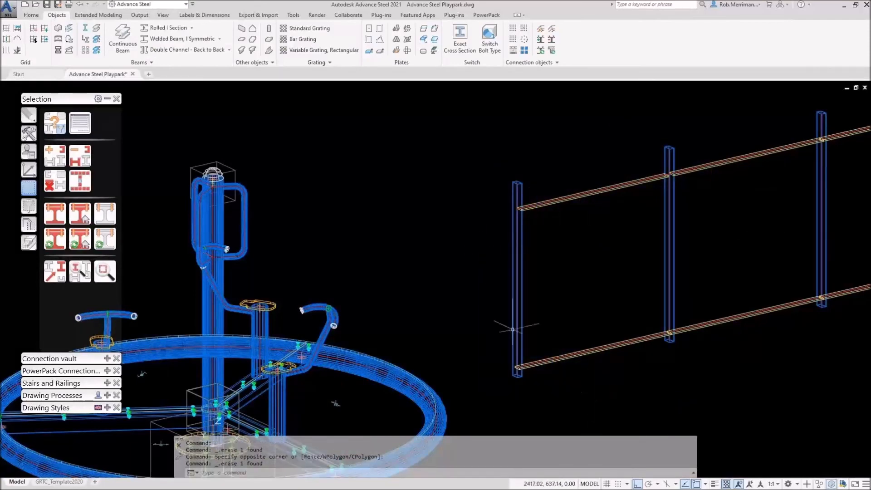
Step: Change the playpark model's visual style to Realistic
{"action": "scroll", "coordinate": [393, 283], "scroll_direction": "down", "scroll_amount": 2}
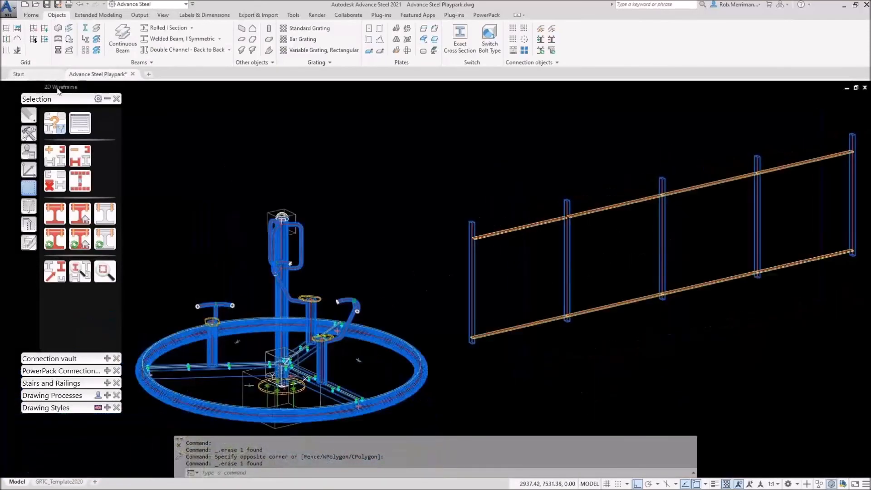
{"action": "left_click", "coordinate": [55, 87]}
{"action": "left_click", "coordinate": [79, 140]}
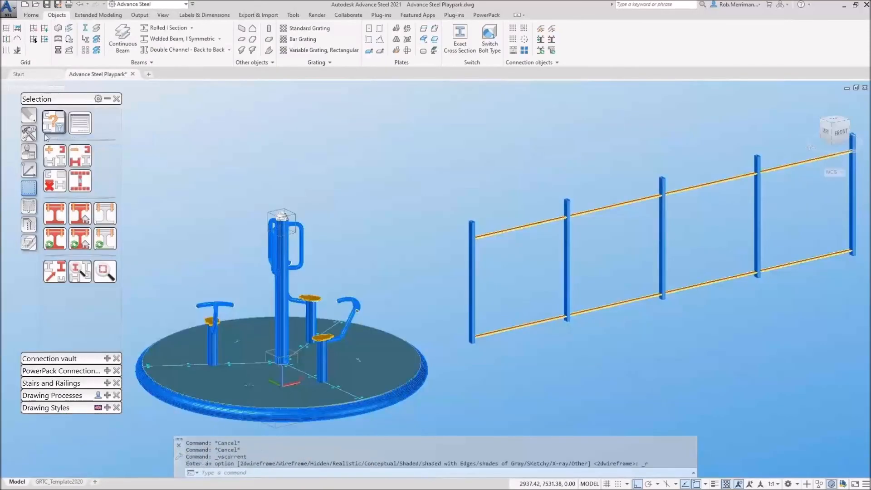
Step: Insert the LH Single Post - Running rail template from Railings.dwg on the first post and its top rail, and close its properties
{"action": "left_click", "coordinate": [29, 170]}
{"action": "left_click", "coordinate": [29, 152]}
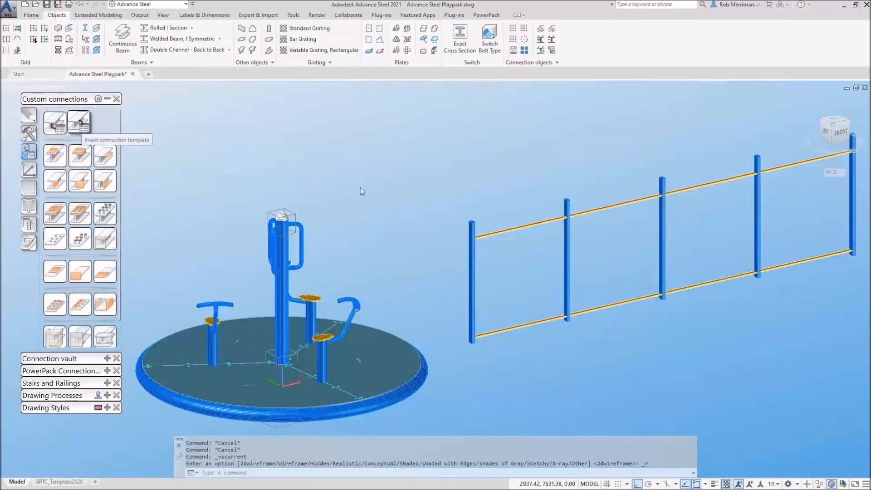
{"action": "left_click_drag", "start_coordinate": [515, 142], "coordinate": [209, 125]}
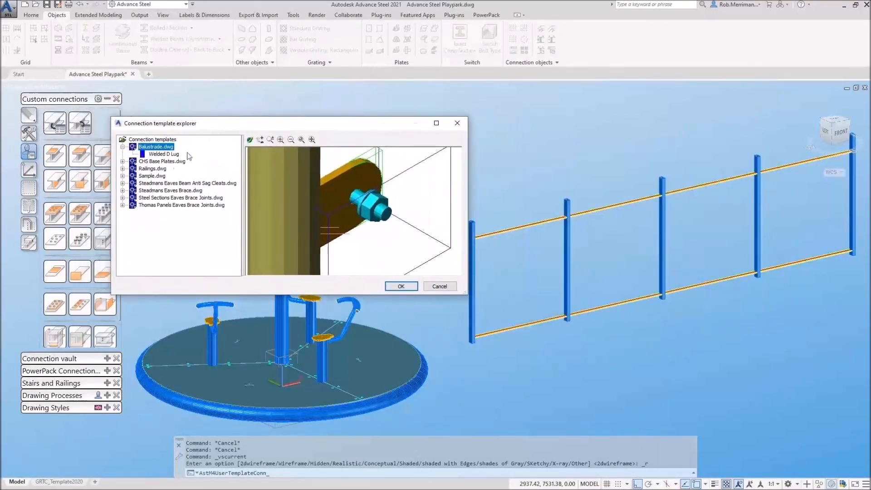
{"action": "left_click", "coordinate": [122, 168]}
{"action": "left_click", "coordinate": [153, 169]}
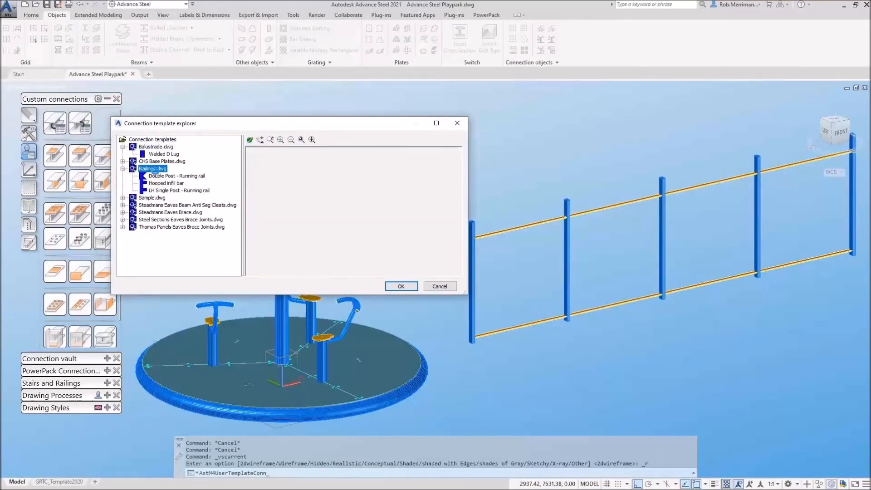
{"action": "left_click", "coordinate": [163, 191]}
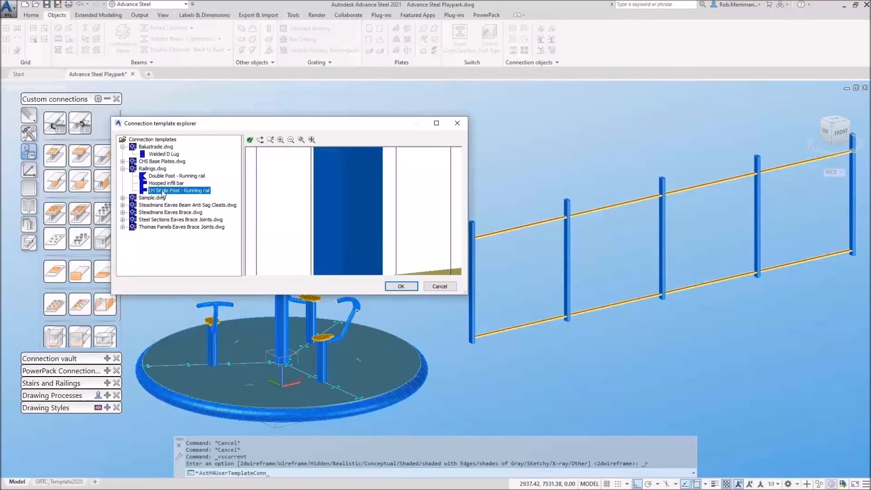
{"action": "left_click", "coordinate": [401, 286]}
{"action": "left_click", "coordinate": [470, 257]}
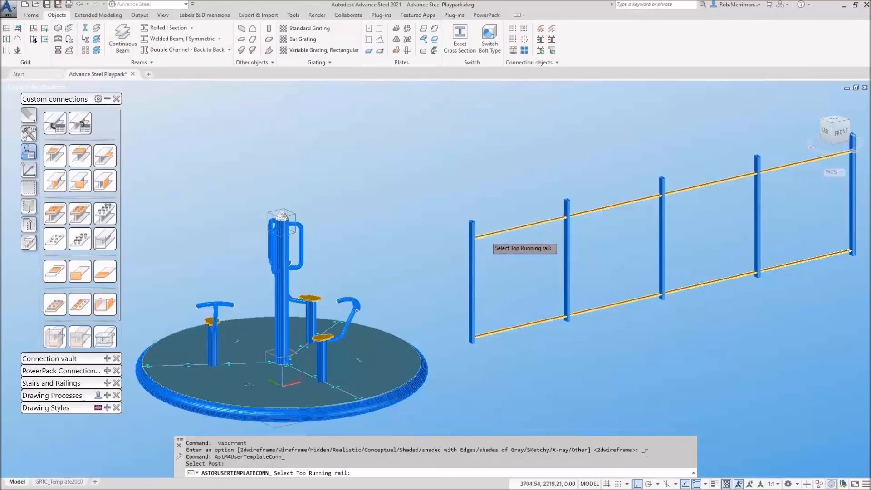
{"action": "left_click", "coordinate": [480, 233]}
{"action": "scroll", "coordinate": [480, 231], "scroll_direction": "up", "scroll_amount": 8}
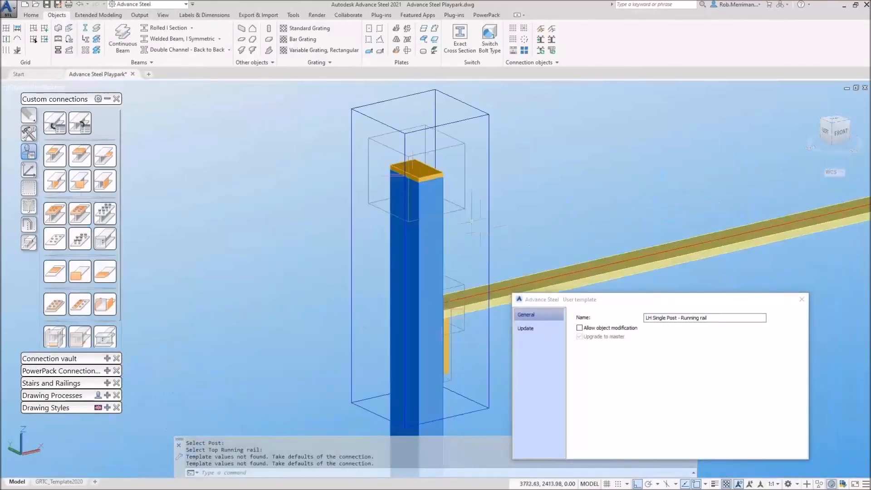
{"action": "left_click", "coordinate": [801, 300]}
{"action": "scroll", "coordinate": [338, 187], "scroll_direction": "down", "scroll_amount": 8}
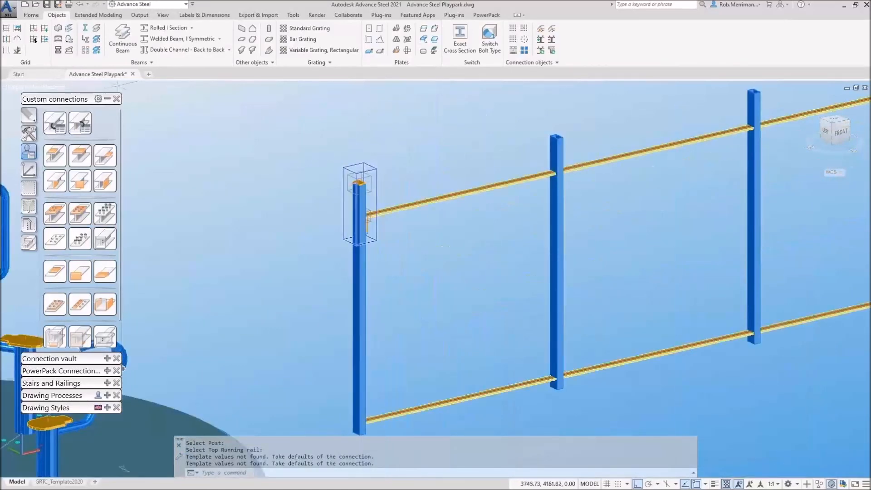
Step: Insert the Double Post - Running rail template on the second post, using its left and right top rails, and close its properties
{"action": "left_click", "coordinate": [79, 126]}
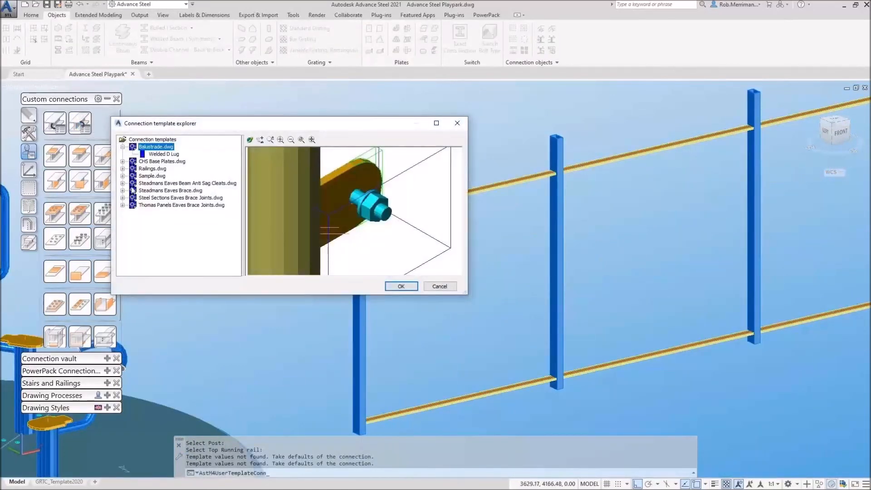
{"action": "left_click", "coordinate": [122, 168]}
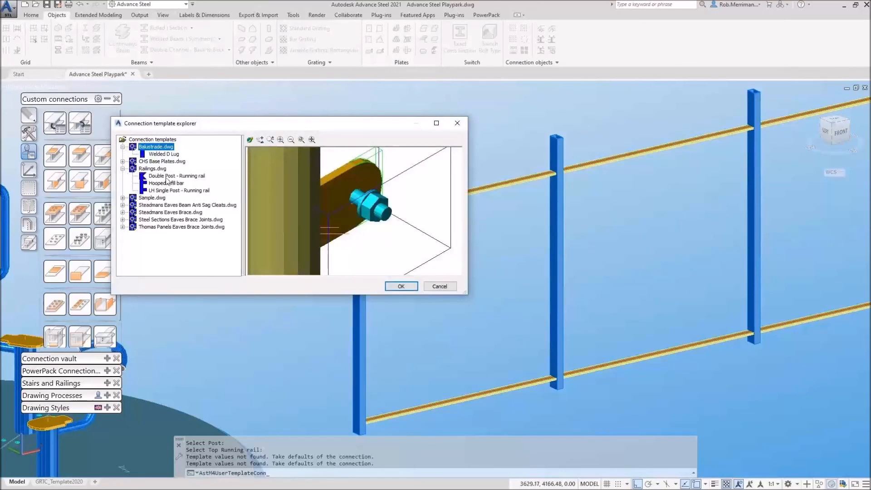
{"action": "left_click", "coordinate": [166, 178]}
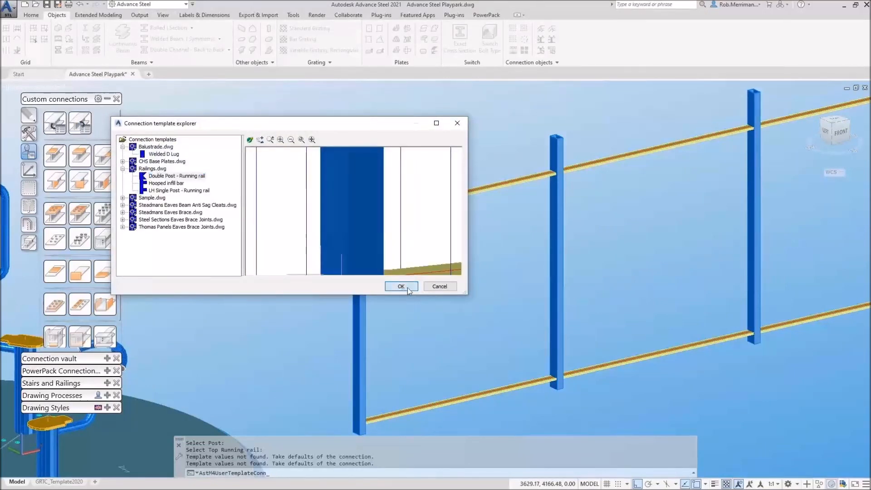
{"action": "left_click", "coordinate": [400, 287]}
{"action": "left_click", "coordinate": [561, 199]}
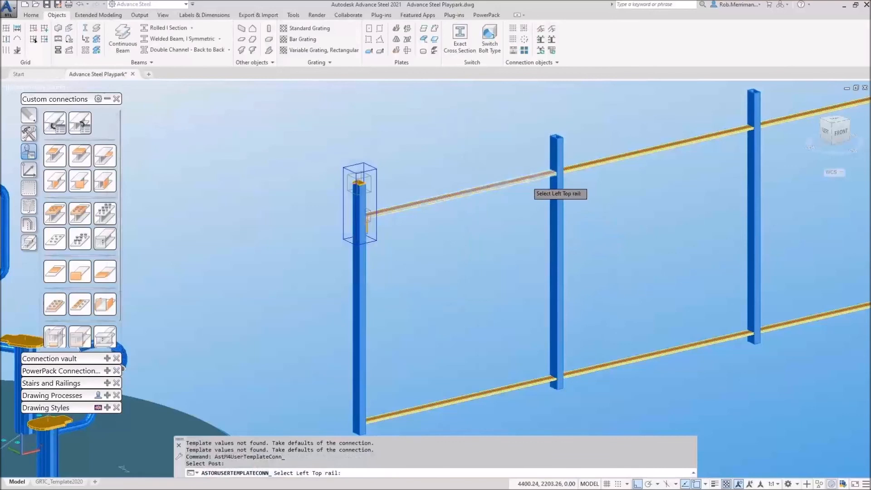
{"action": "left_click", "coordinate": [538, 177]}
{"action": "left_click", "coordinate": [590, 164]}
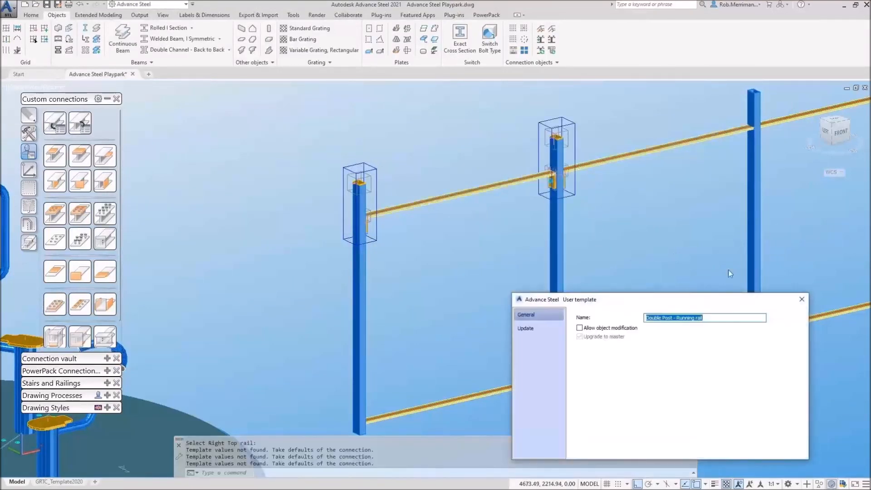
{"action": "left_click", "coordinate": [801, 299]}
Step: Insert the Hooped infill bar template from Railings.dwg on the first bay's top and bottom running rails, and close its properties
{"action": "key", "text": "Return"}
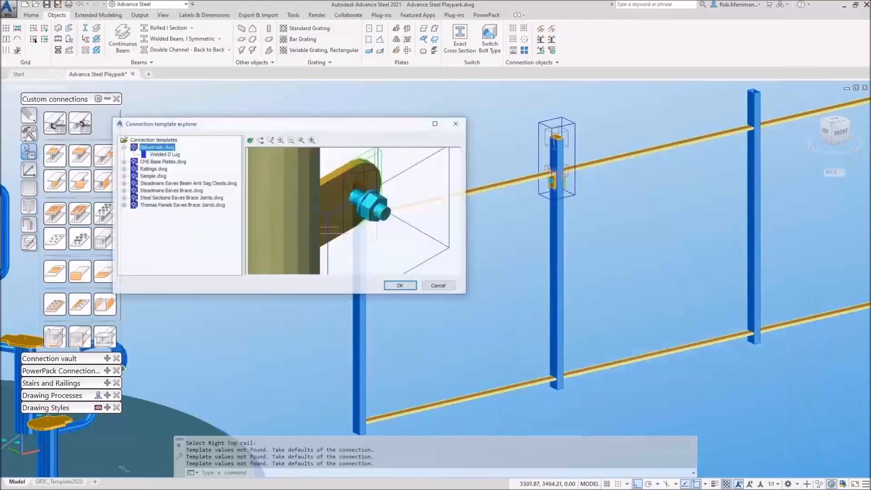
{"action": "left_click", "coordinate": [122, 169]}
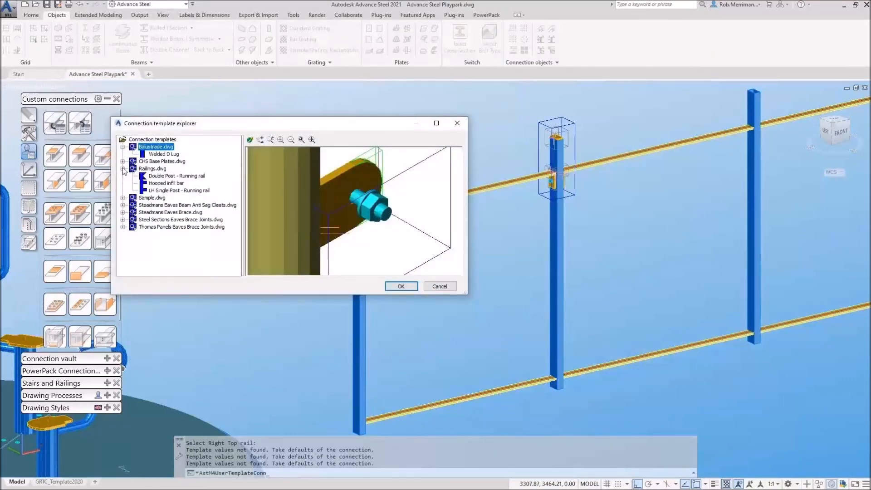
{"action": "left_click", "coordinate": [159, 183]}
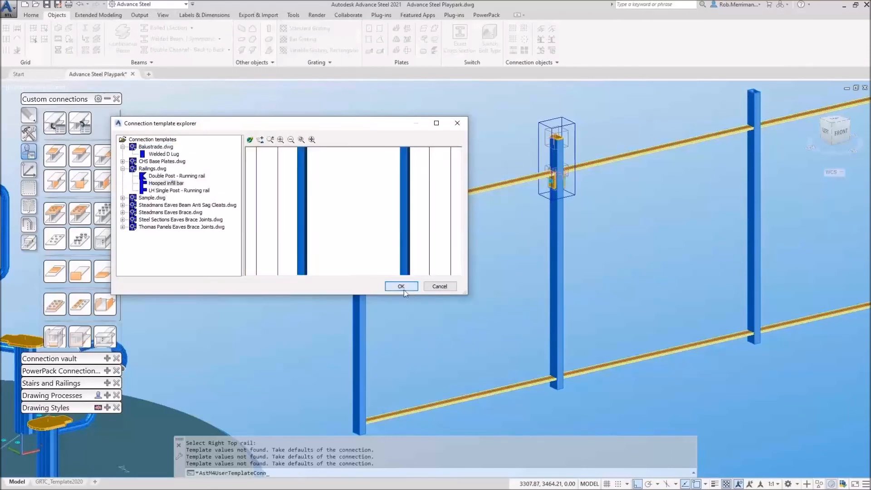
{"action": "left_click", "coordinate": [401, 286]}
{"action": "left_click", "coordinate": [416, 203]}
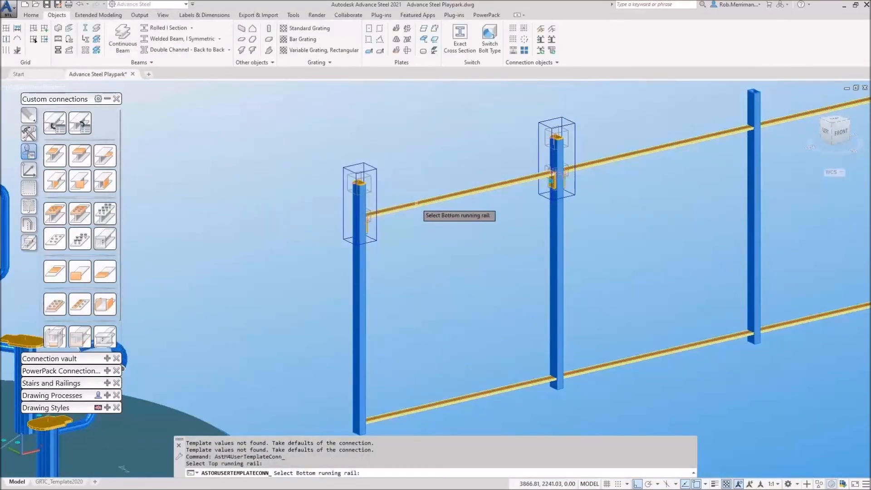
{"action": "left_click", "coordinate": [411, 406]}
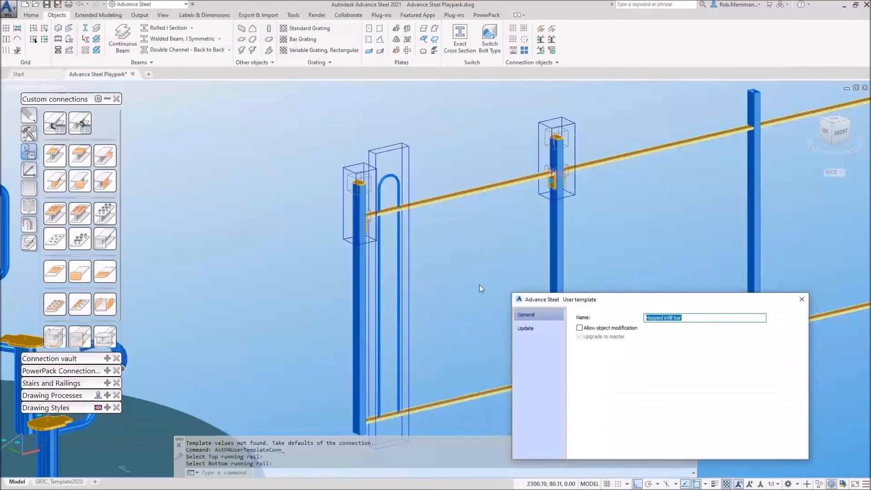
{"action": "left_click", "coordinate": [801, 300]}
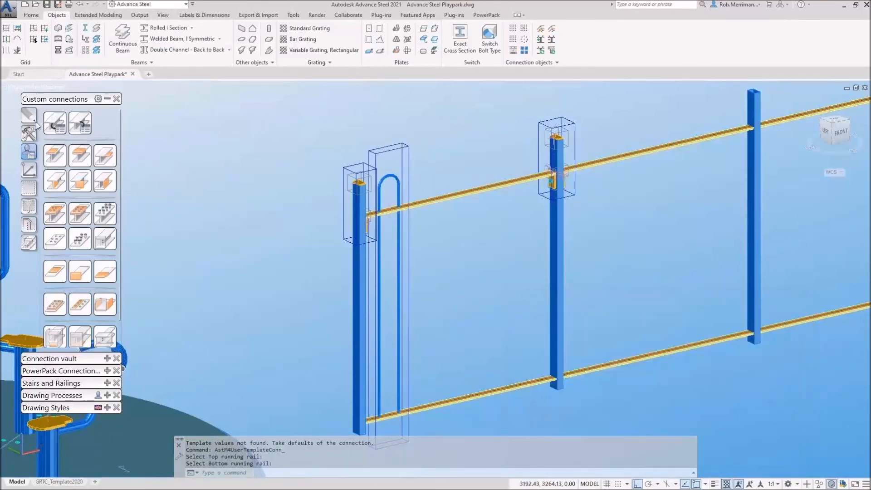
Step: Set up a Transform elements copy of the infill bar's connection box with an X distance of 200 and 4 copies, and preview it
{"action": "left_click", "coordinate": [32, 119]}
{"action": "left_click", "coordinate": [28, 133]}
{"action": "left_click", "coordinate": [105, 123]}
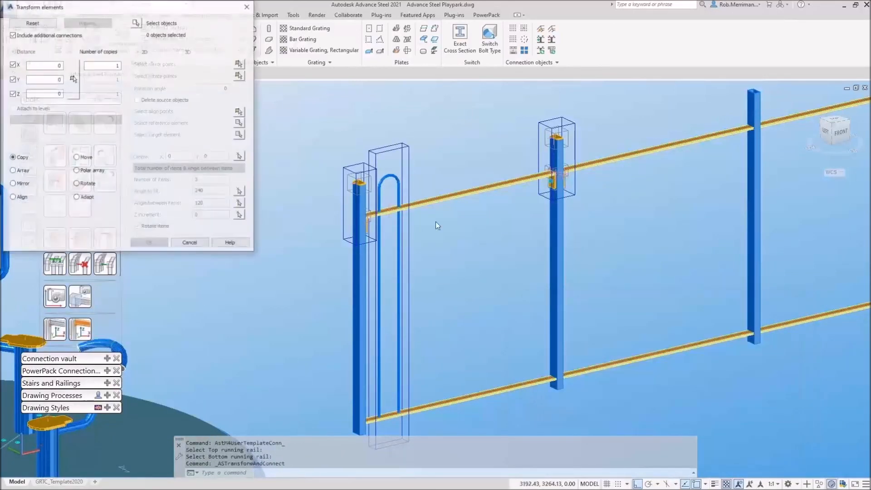
{"action": "left_click", "coordinate": [136, 22]}
{"action": "left_click", "coordinate": [403, 145]}
{"action": "right_click", "coordinate": [402, 145]}
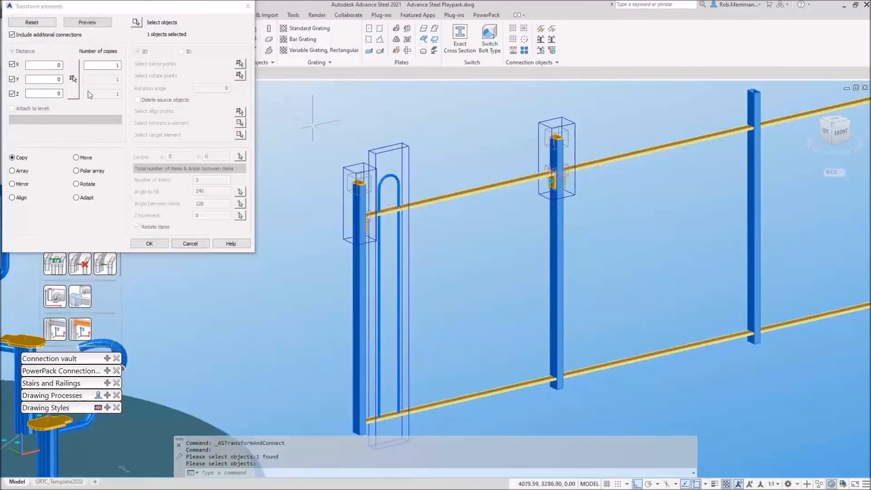
{"action": "double_click", "coordinate": [49, 67]}
{"action": "type", "text": "200"}
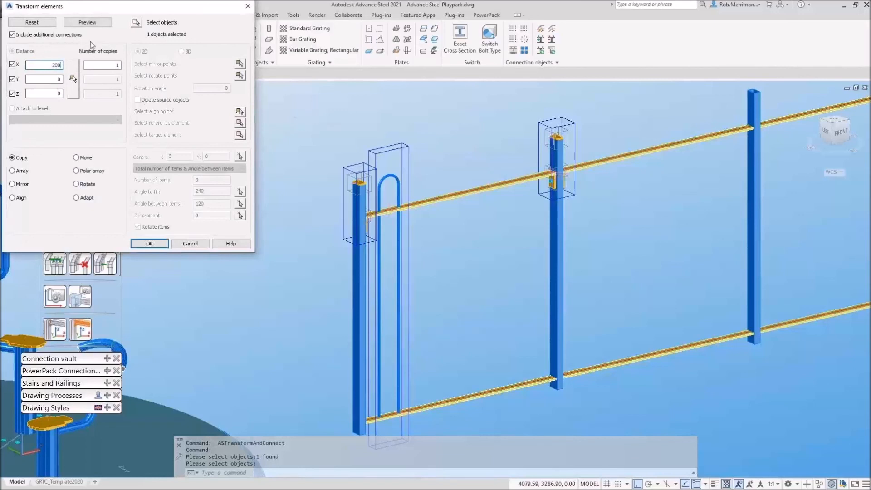
{"action": "left_click", "coordinate": [109, 64]}
{"action": "key", "text": "Return"}
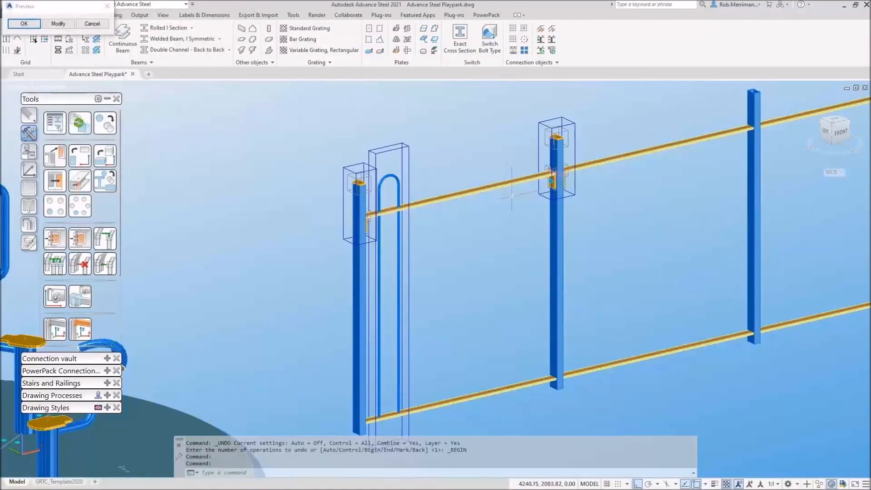
{"action": "left_click", "coordinate": [58, 24]}
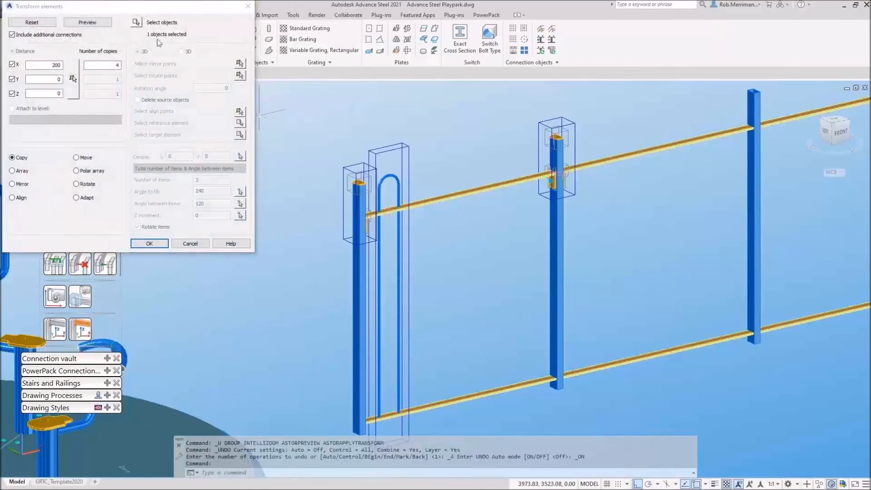
Step: Try previewing the 4 copies with both the connection box and the hooped bar selected as source objects
{"action": "left_click", "coordinate": [136, 22]}
{"action": "left_click", "coordinate": [399, 149]}
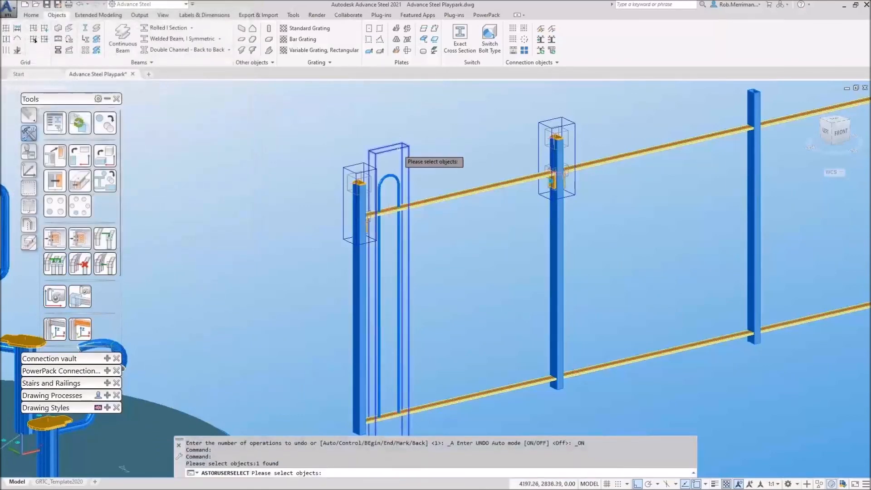
{"action": "left_click", "coordinate": [389, 175]}
{"action": "key", "text": "Return"}
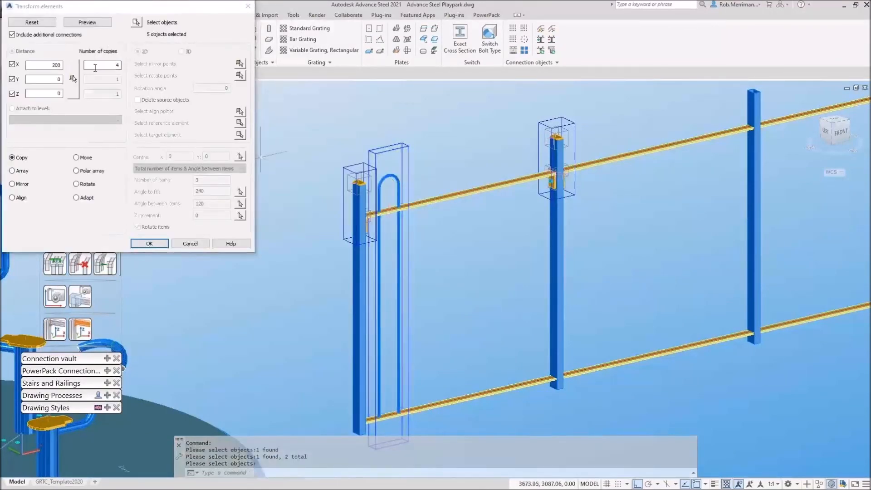
{"action": "left_click", "coordinate": [80, 22]}
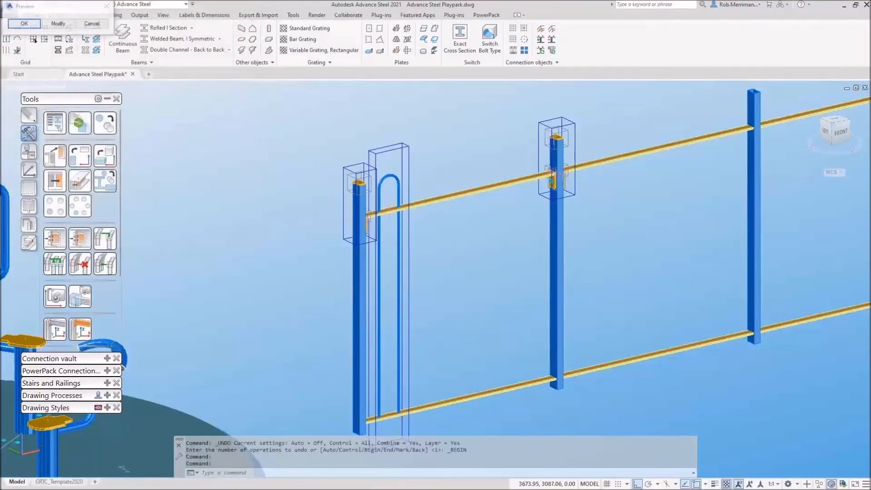
{"action": "scroll", "coordinate": [450, 246], "scroll_direction": "down", "scroll_amount": 4}
{"action": "scroll", "coordinate": [450, 246], "scroll_direction": "down", "scroll_amount": 5}
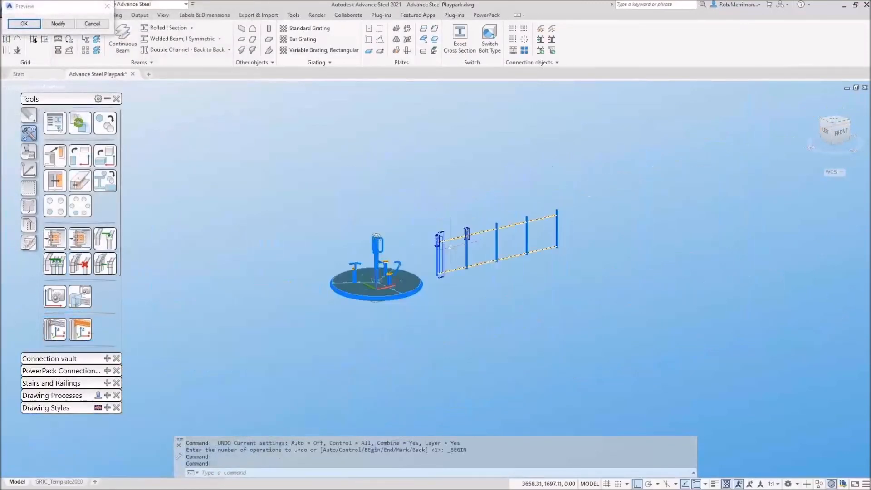
{"action": "scroll", "coordinate": [455, 247], "scroll_direction": "up", "scroll_amount": 3}
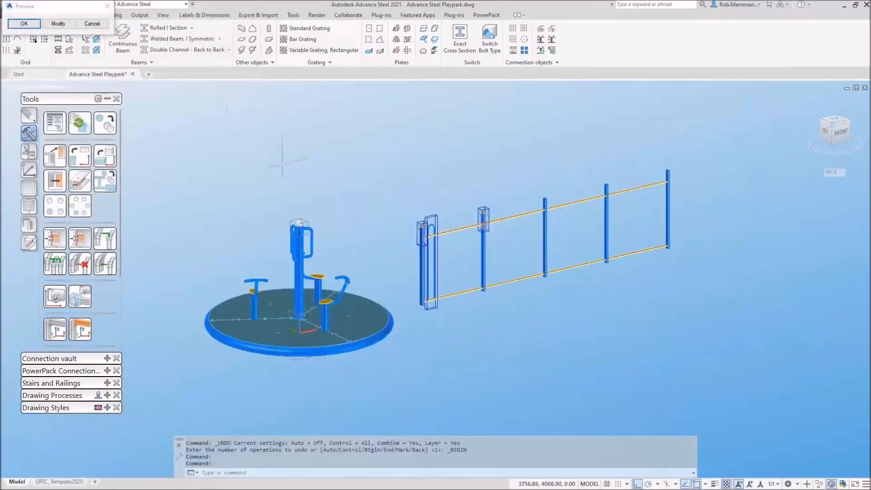
{"action": "left_click", "coordinate": [58, 25]}
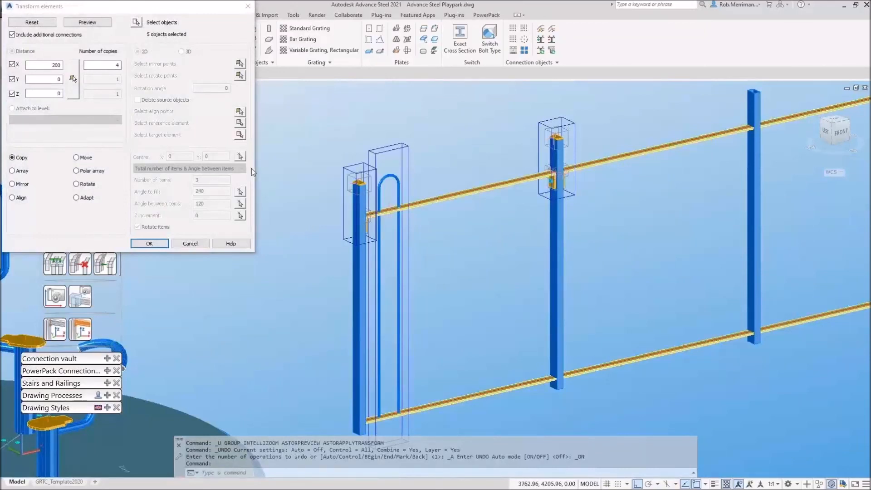
Step: Reselect only the hooped bar as the source and create 3 copies of it at an X distance of 200 along the first bay
{"action": "left_click", "coordinate": [136, 26]}
{"action": "left_click", "coordinate": [389, 177]}
{"action": "right_click", "coordinate": [389, 177]}
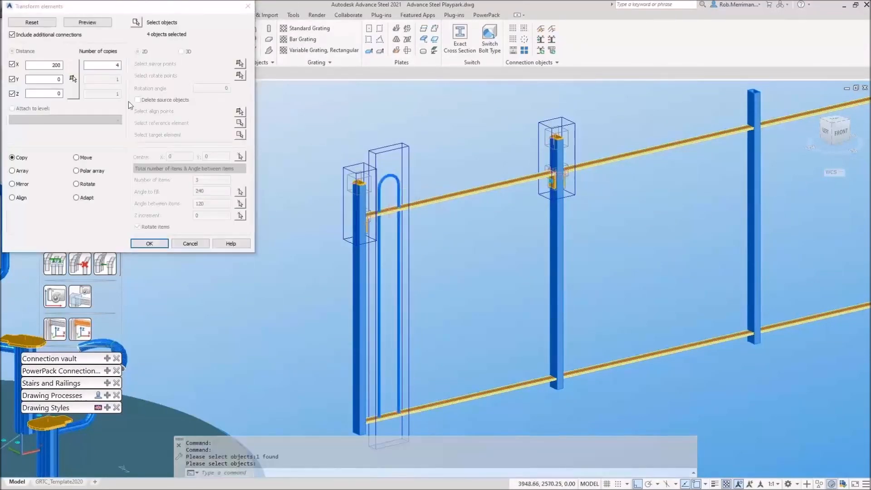
{"action": "left_click", "coordinate": [150, 243]}
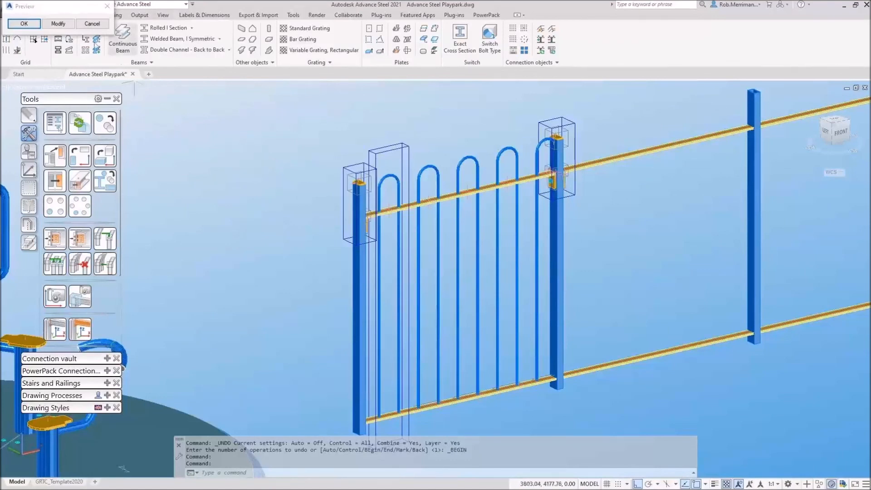
{"action": "left_click", "coordinate": [58, 23]}
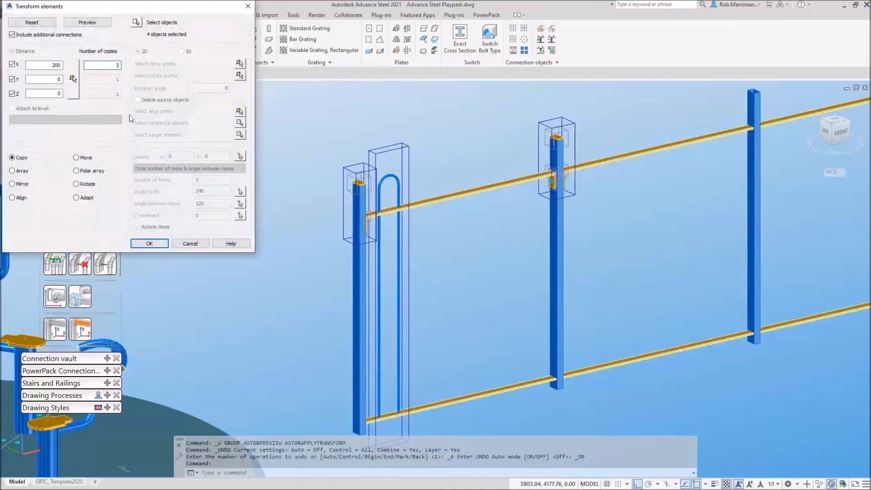
{"action": "left_click", "coordinate": [150, 243]}
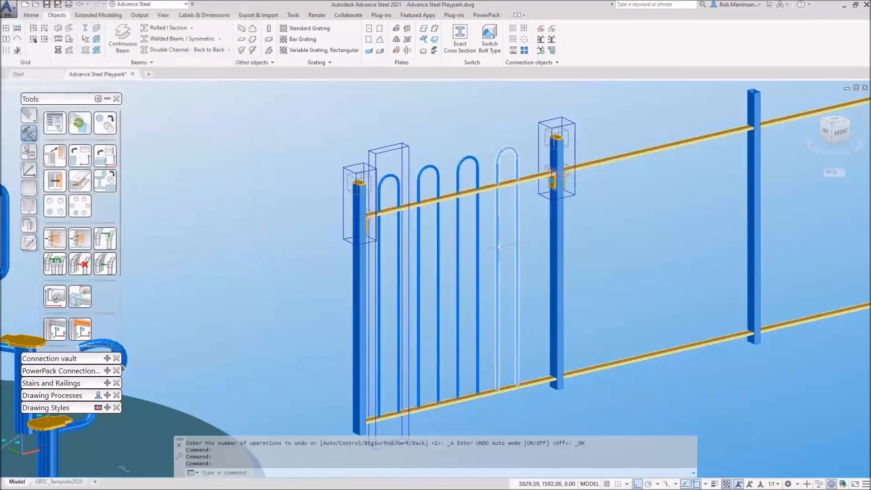
{"action": "mouse_move", "coordinate": [612, 244]}
{"action": "middle_mouse_down", "text": "shift"}
{"action": "mouse_move", "coordinate": [545, 233]}
{"action": "mouse_move", "coordinate": [612, 245]}
{"action": "middle_mouse_up", "text": "shift"}
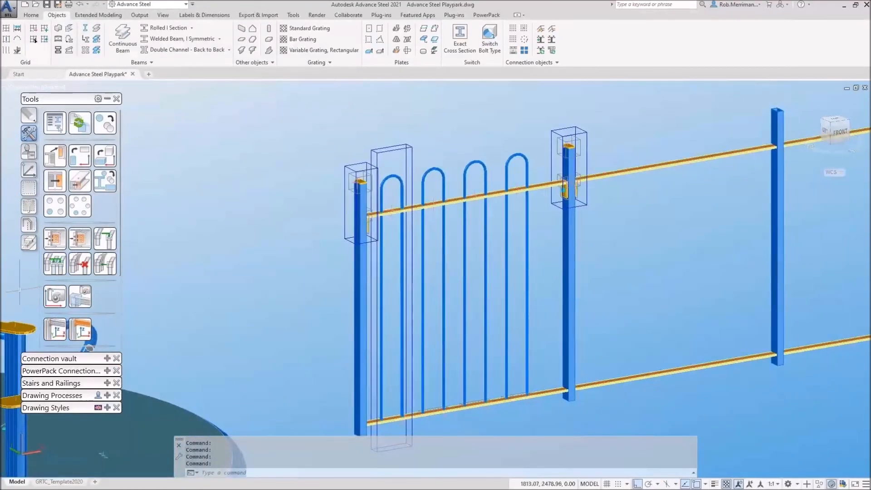